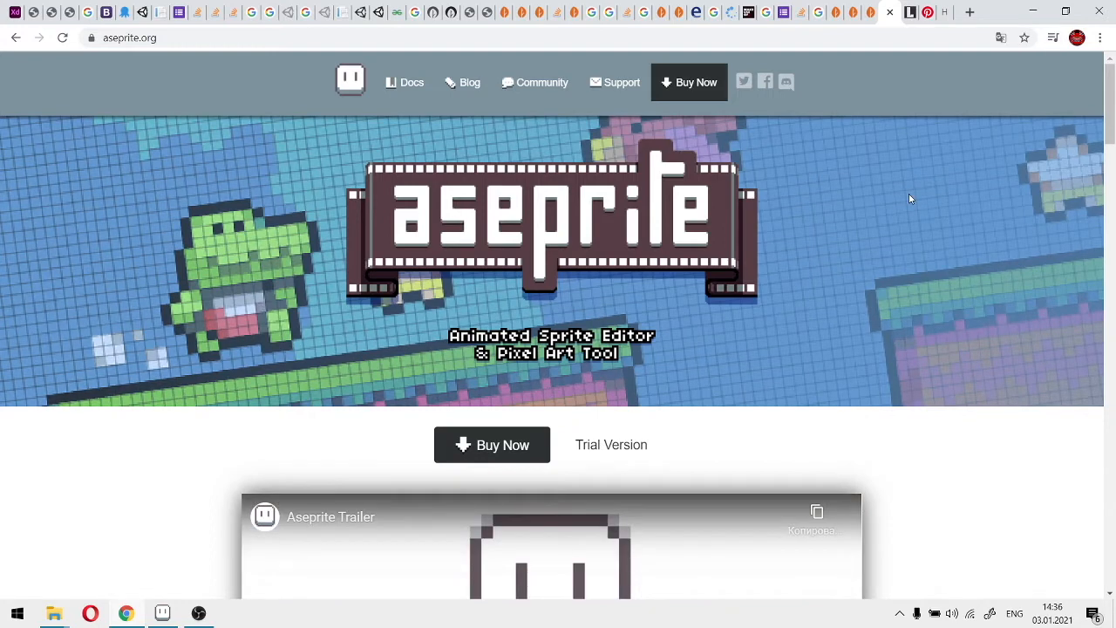
Switch to the Aseprite v1.2.22 x64 stable folder, launch Aseprite.exe and look over the recent files
{"action": "mouse_move", "coordinate": [54, 612]}
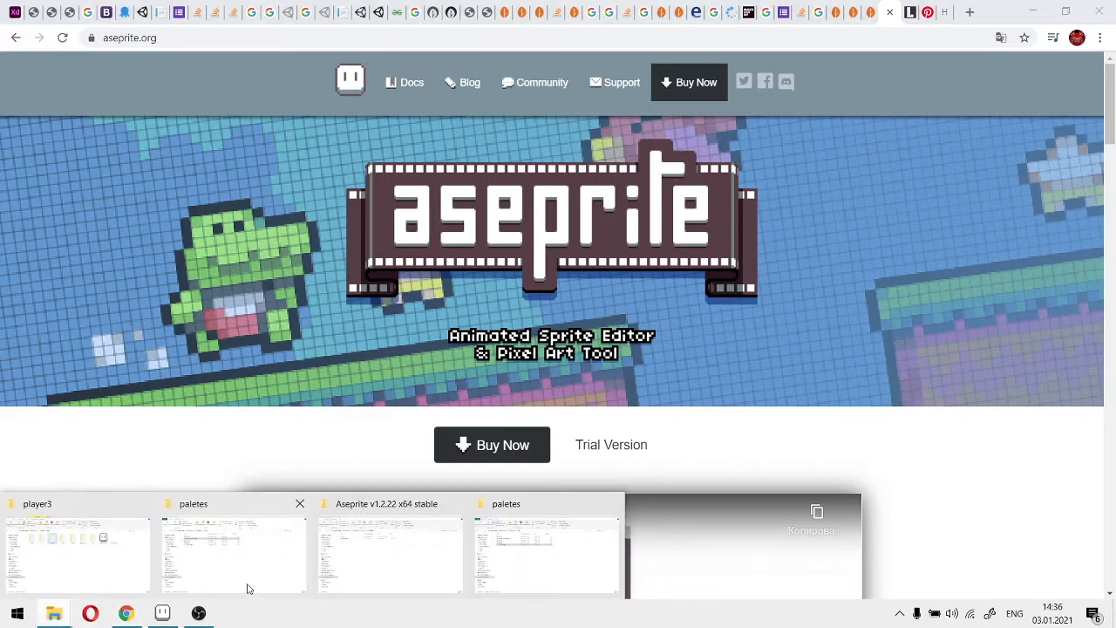
{"action": "left_click", "coordinate": [416, 537]}
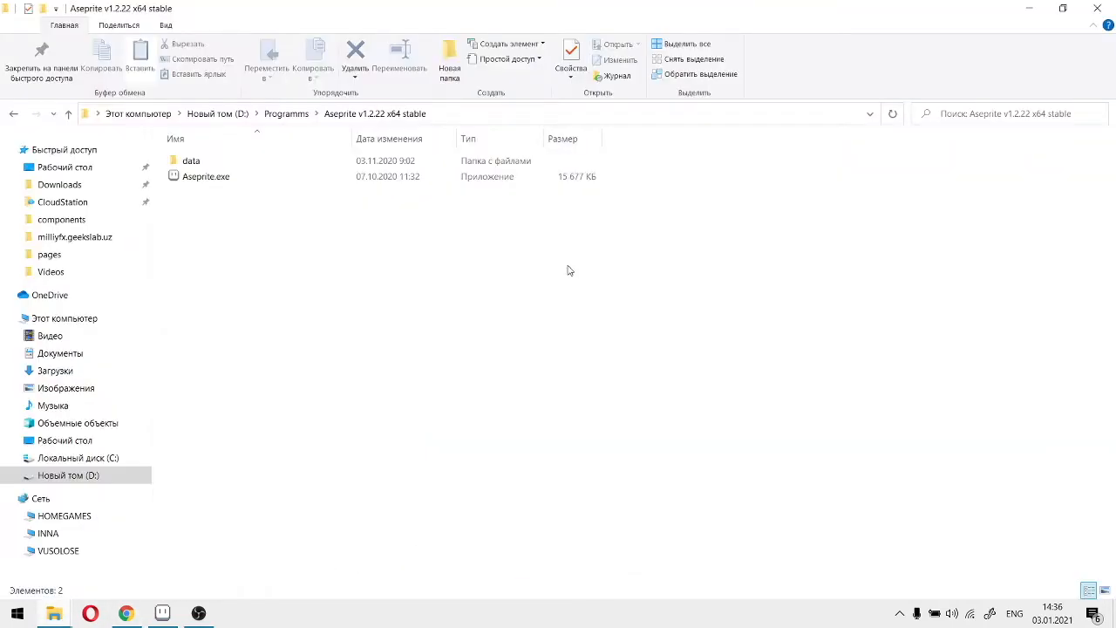
{"action": "double_click", "coordinate": [195, 177]}
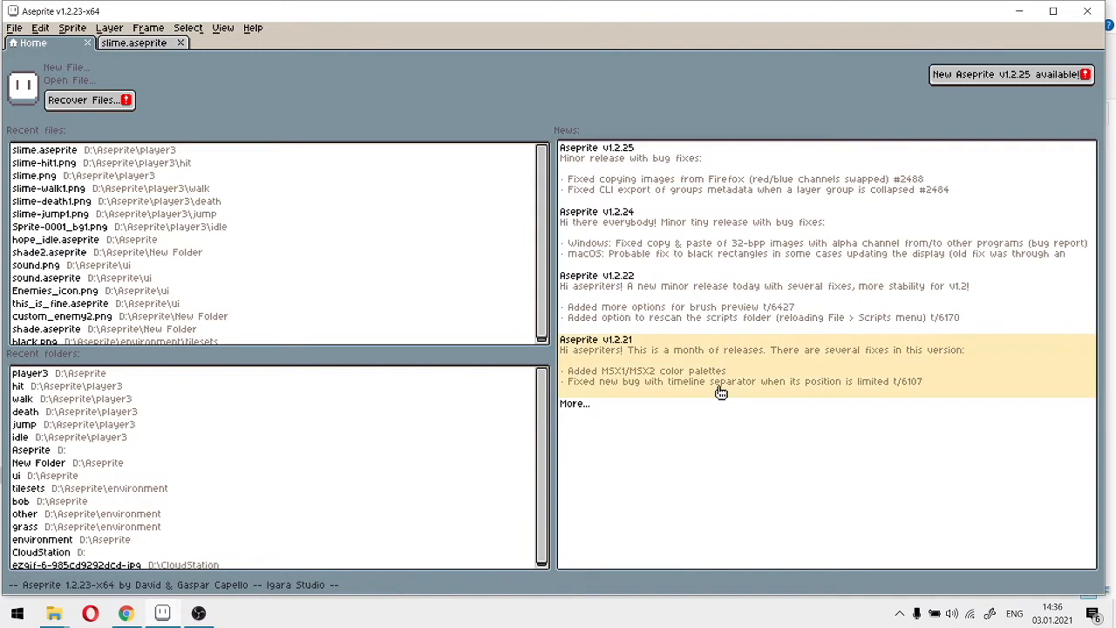
{"action": "scroll", "coordinate": [296, 315], "scroll_direction": "down", "scroll_amount": 1}
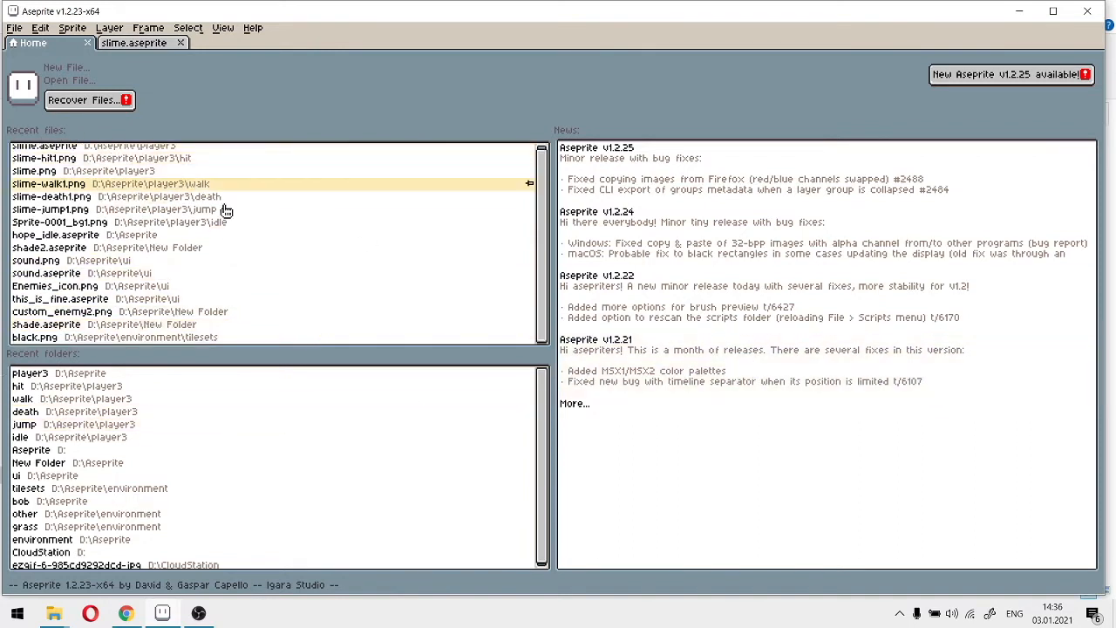
{"action": "scroll", "coordinate": [481, 266], "scroll_direction": "up", "scroll_amount": 1}
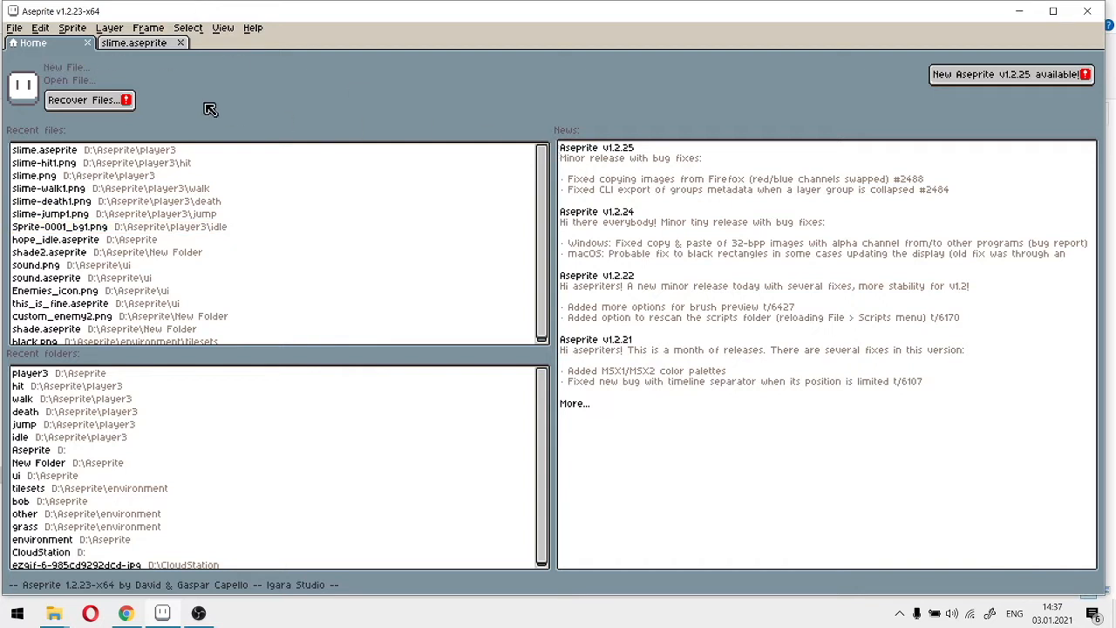
Switch to the slime.aseprite sprite and play its idle animation from frame 1
{"action": "left_click", "coordinate": [142, 47]}
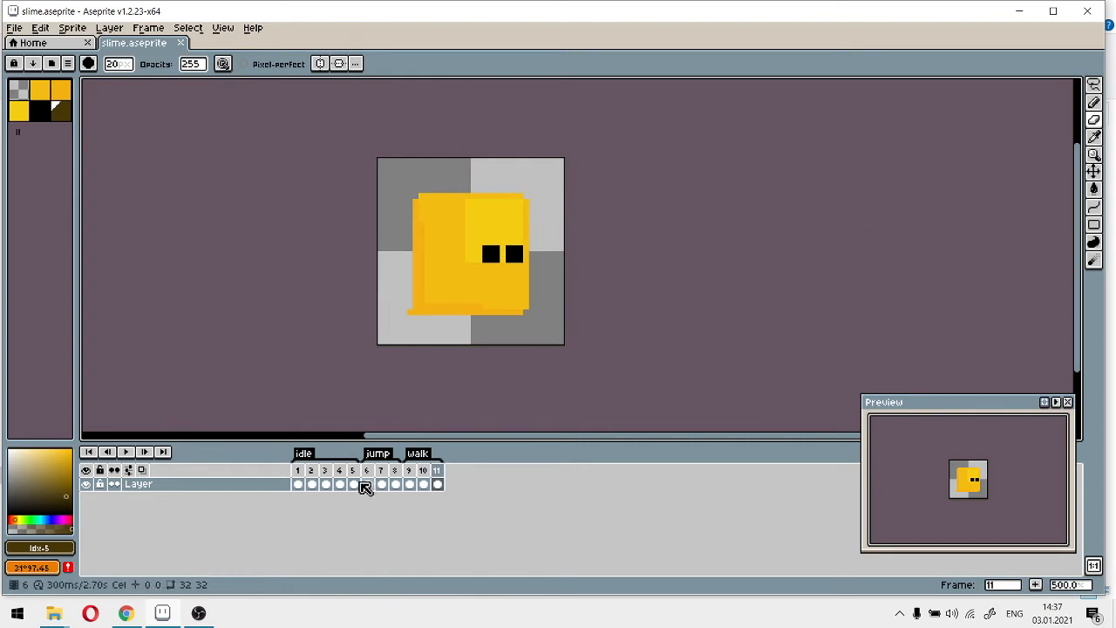
{"action": "left_click", "coordinate": [298, 470]}
{"action": "left_click", "coordinate": [127, 452]}
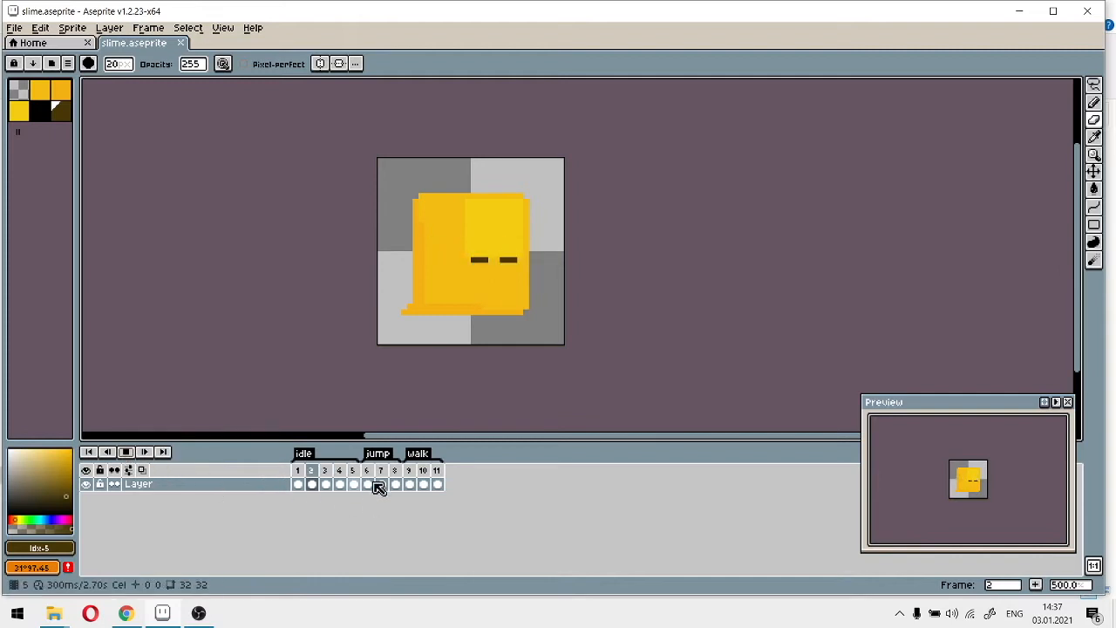
{"action": "left_click", "coordinate": [130, 455]}
View jump frames 6 to 8 of the slime and play the walk animation from frame 9
{"action": "left_click", "coordinate": [367, 471]}
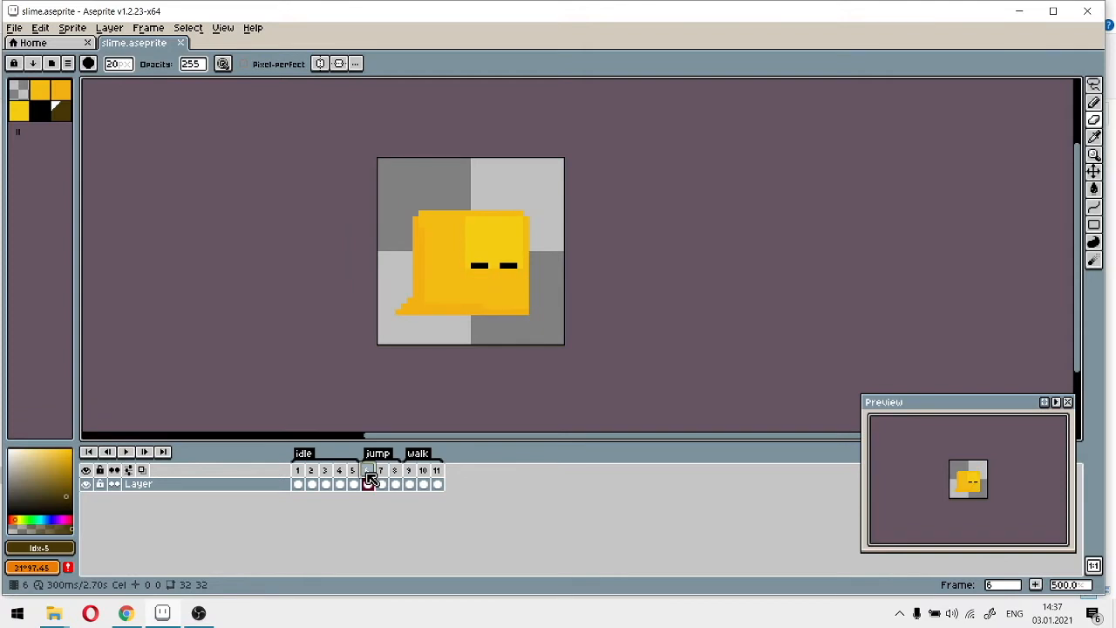
{"action": "left_click", "coordinate": [385, 471]}
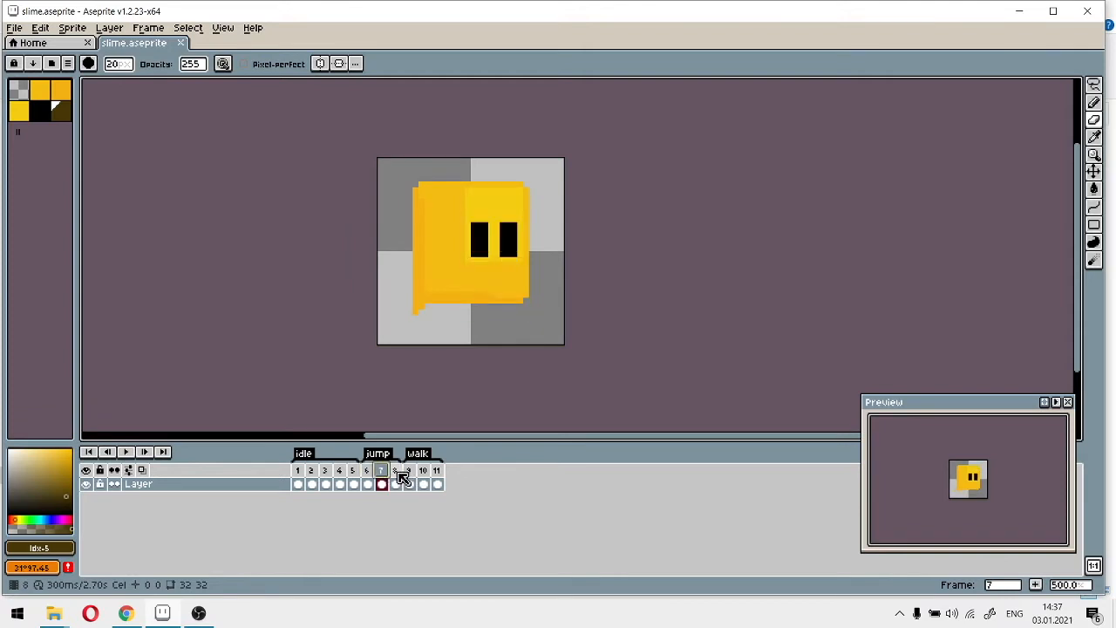
{"action": "left_click", "coordinate": [397, 471]}
{"action": "left_click", "coordinate": [409, 471]}
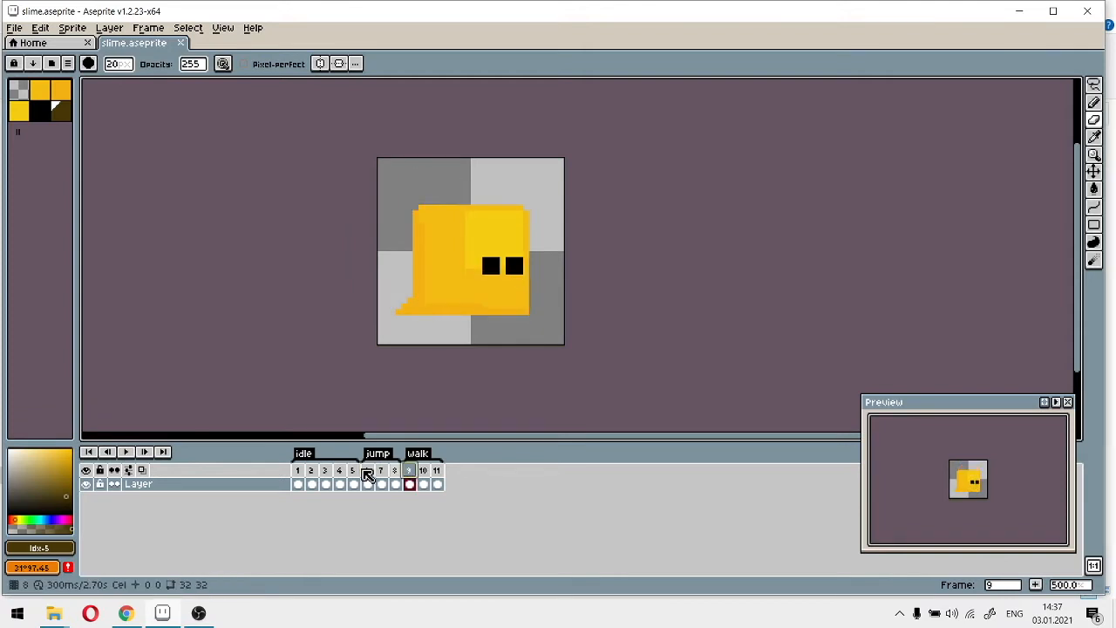
{"action": "left_click", "coordinate": [126, 452]}
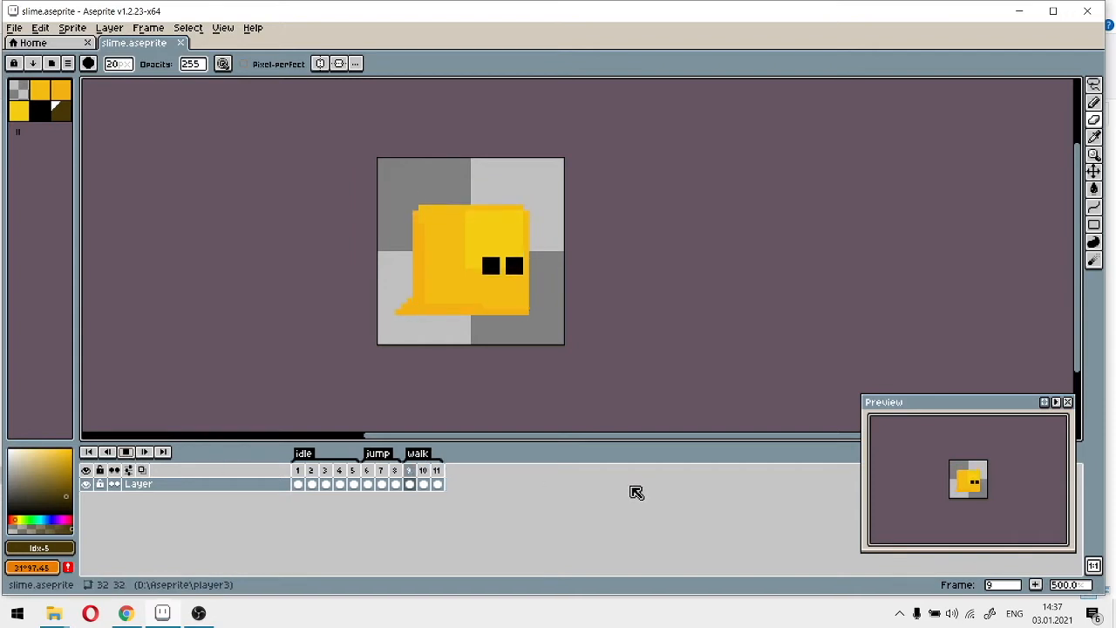
{"action": "left_click", "coordinate": [126, 452]}
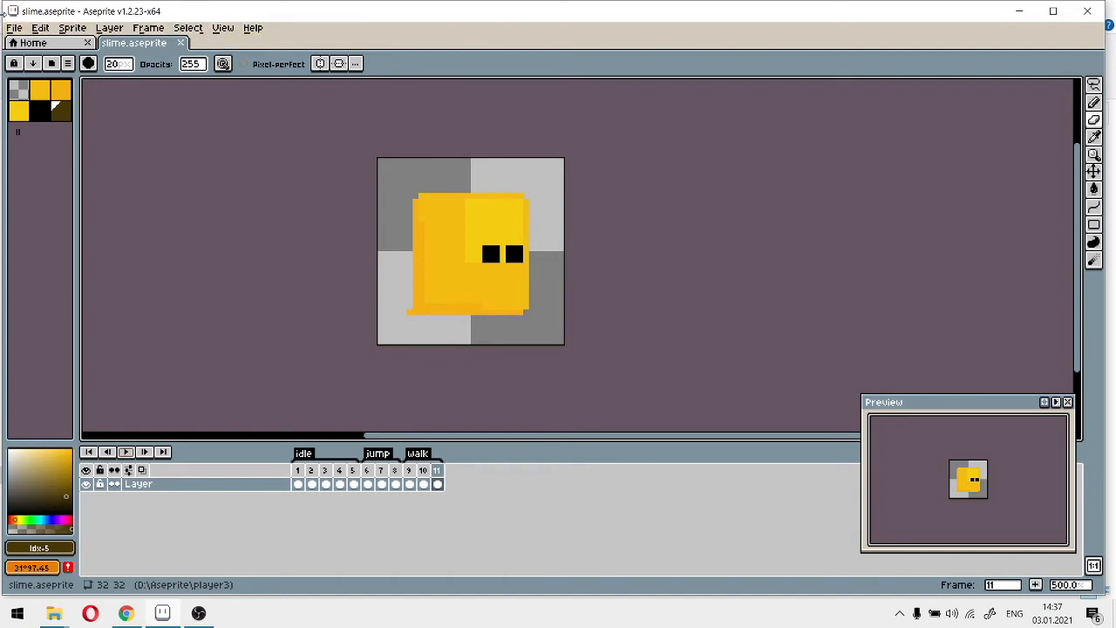
Start a new sprite and set its width and height to 64 px
{"action": "left_click", "coordinate": [22, 30]}
{"action": "left_click", "coordinate": [26, 44]}
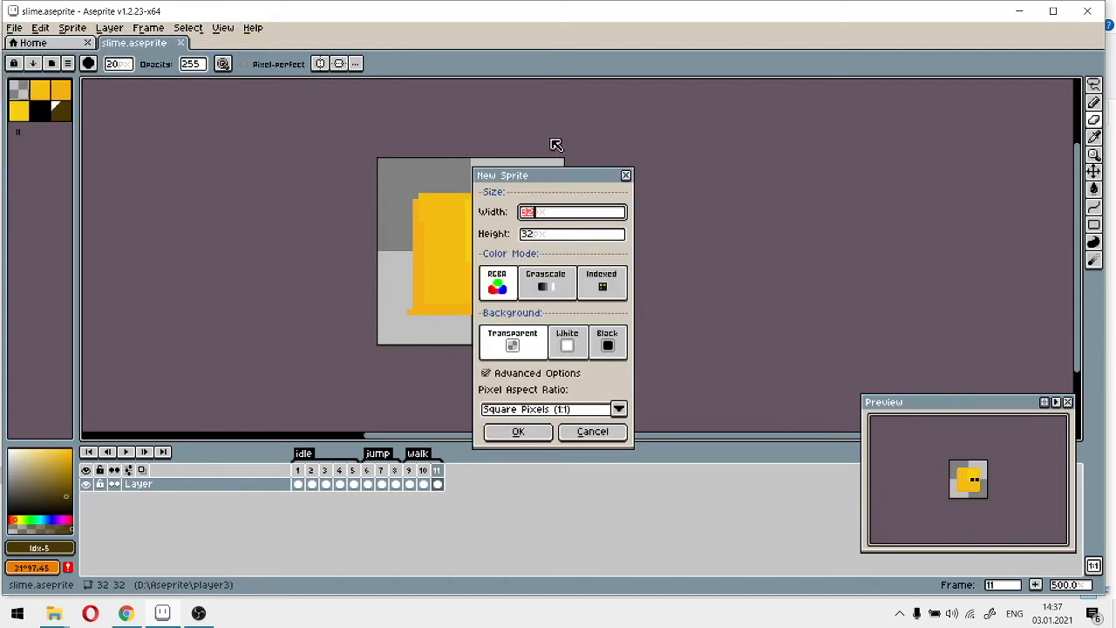
{"action": "left_click_drag", "start_coordinate": [578, 180], "coordinate": [610, 138]}
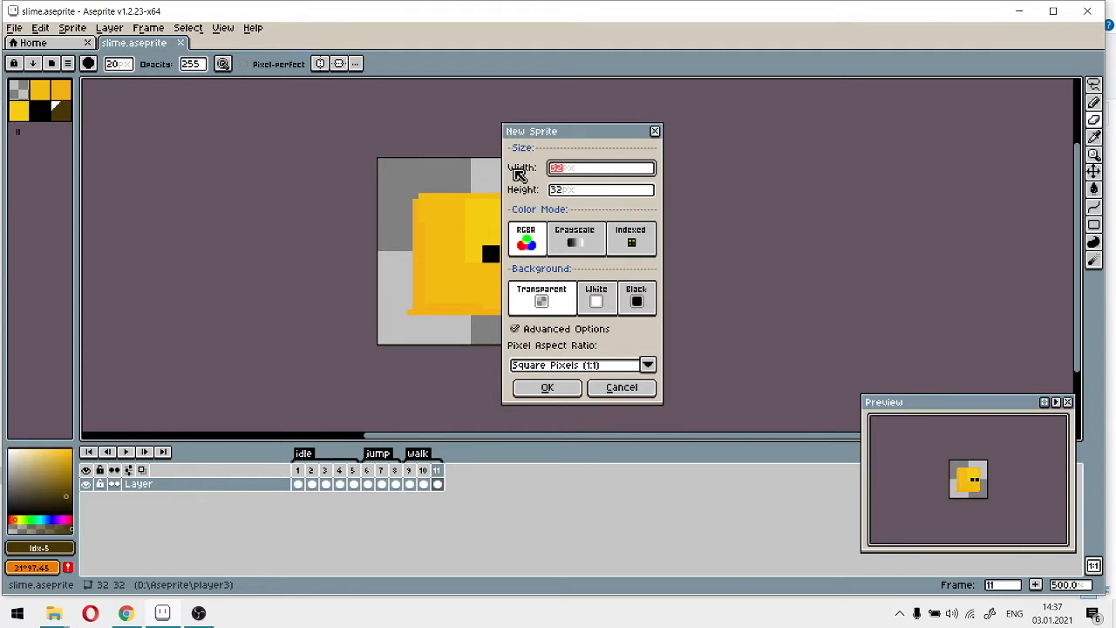
{"action": "type", "text": "64"}
{"action": "key", "text": "Tab"}
{"action": "type", "text": "64"}
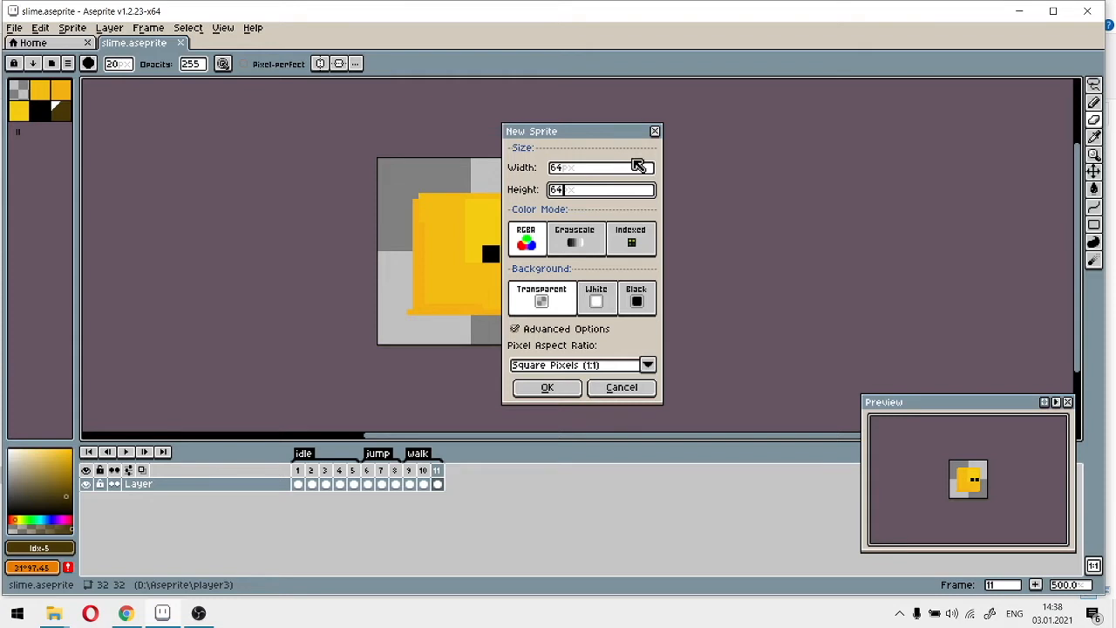
Change the new sprite's width and height to 32 px and create it
{"action": "left_click", "coordinate": [557, 169]}
{"action": "type", "text": "32"}
{"action": "key", "text": "Tab"}
{"action": "type", "text": "32"}
{"action": "left_click", "coordinate": [546, 387]}
Draw a short vertical stroke, about 3 px tall, at the canvas centre with the Pencil tool and undo it
{"action": "scroll", "coordinate": [575, 288], "scroll_direction": "up", "scroll_amount": 7}
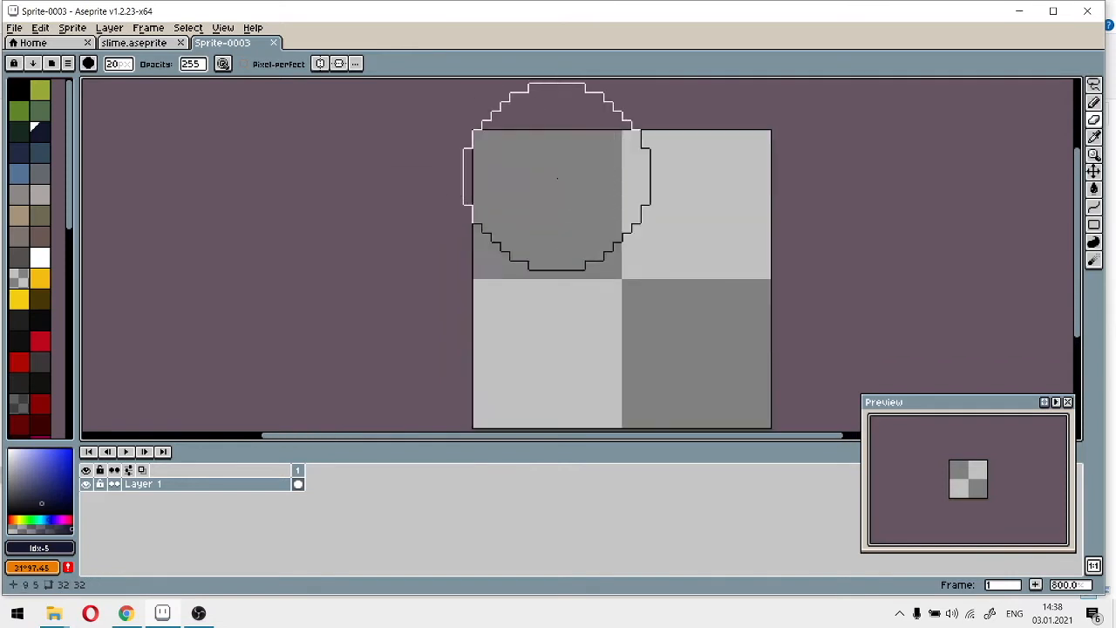
{"action": "left_click_drag", "start_coordinate": [822, 294], "coordinate": [695, 265]}
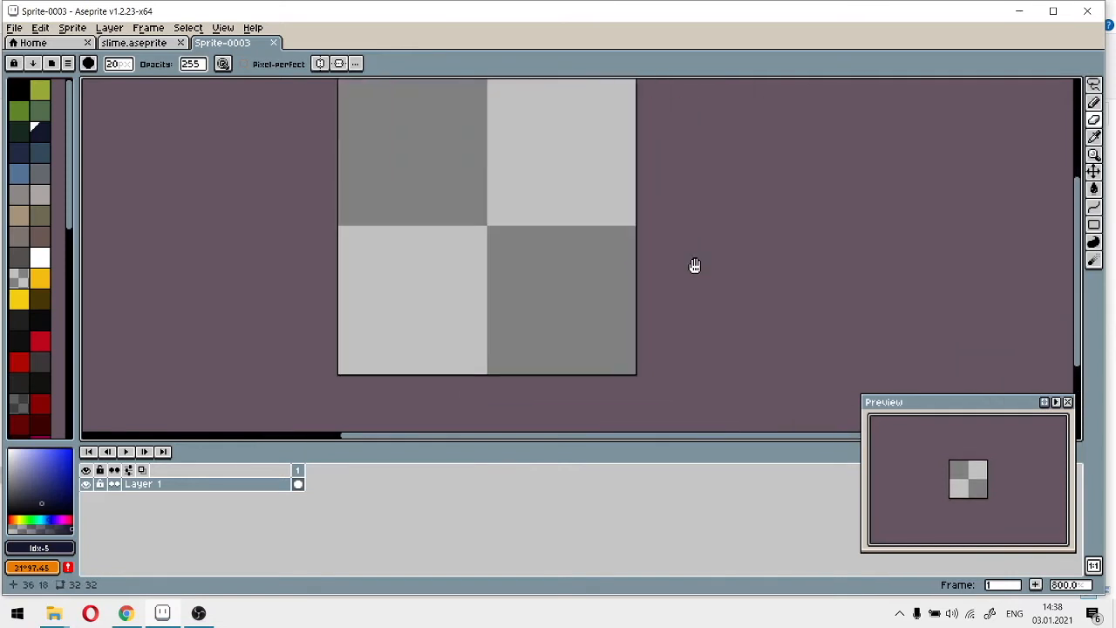
{"action": "left_click", "coordinate": [1093, 103]}
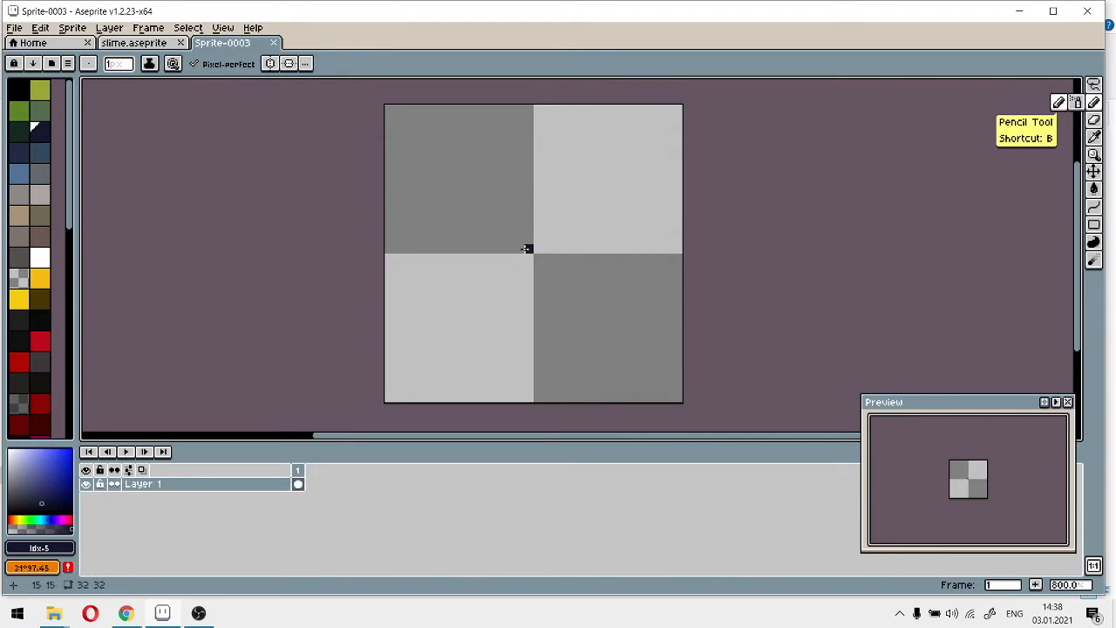
{"action": "left_click_drag", "start_coordinate": [537, 239], "coordinate": [537, 258]}
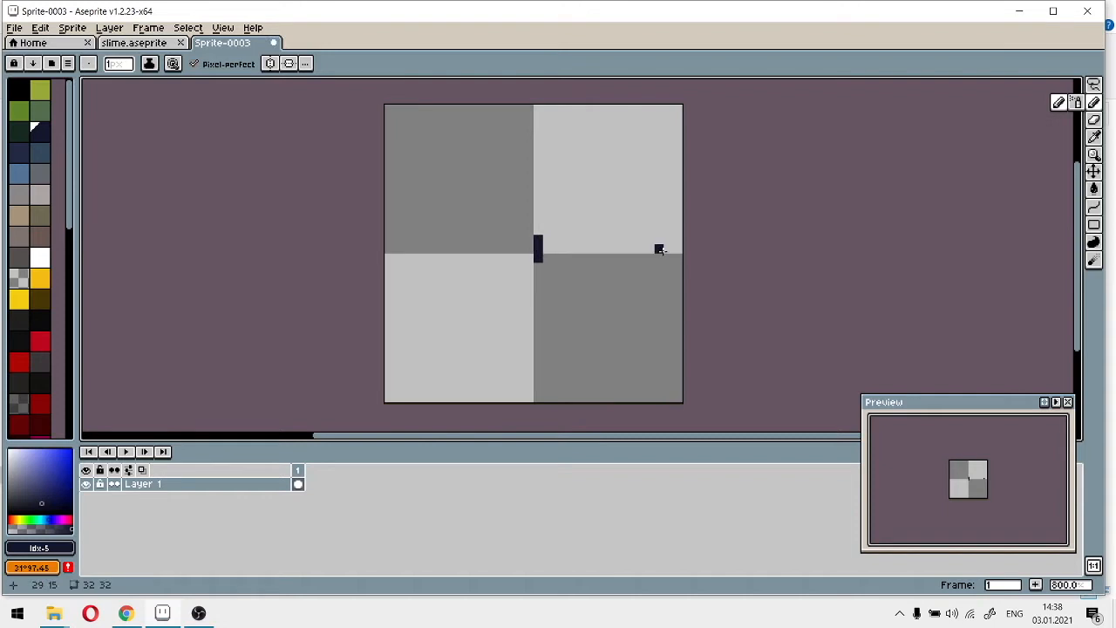
{"action": "key", "text": "ctrl+z"}
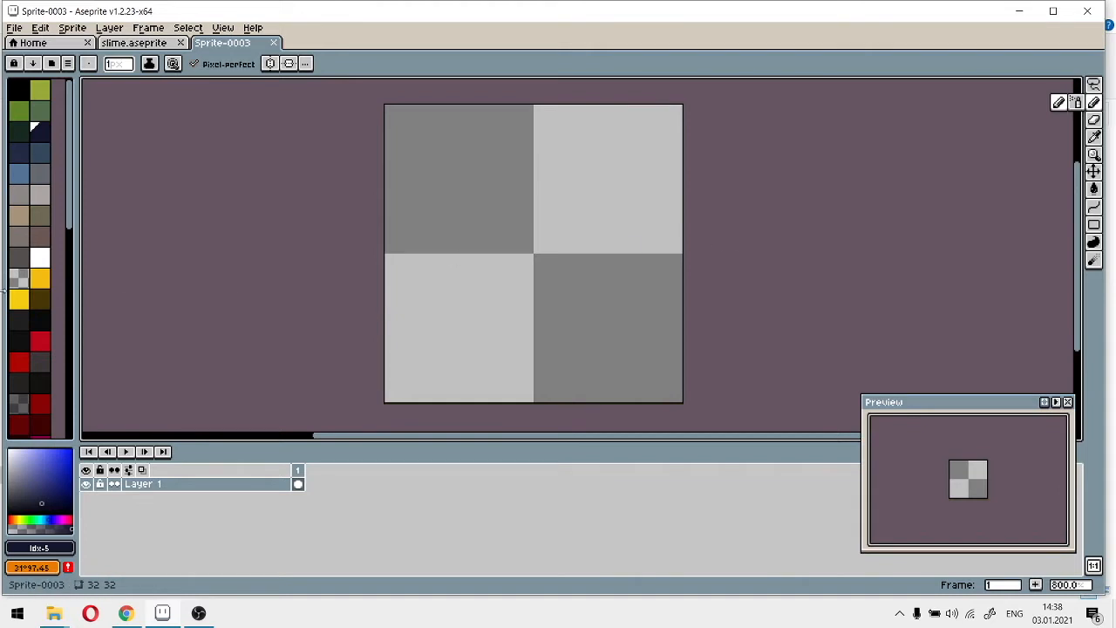
Look through the full range of colours in the new sprite's palette
{"action": "scroll", "coordinate": [52, 269], "scroll_direction": "down", "scroll_amount": 5}
{"action": "scroll", "coordinate": [57, 273], "scroll_direction": "up", "scroll_amount": 6}
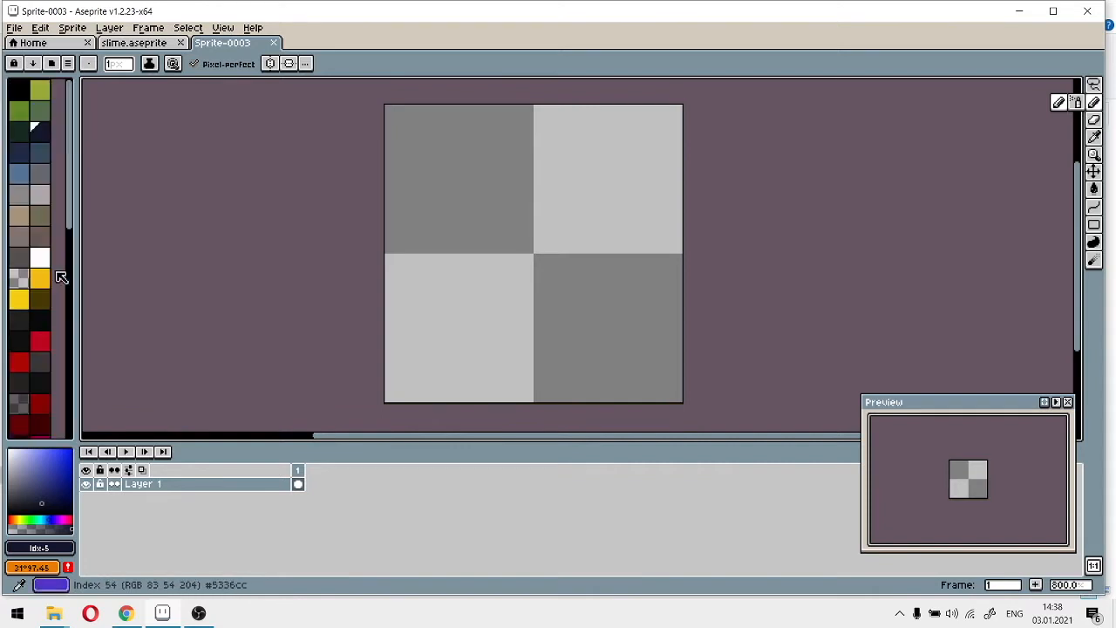
{"action": "scroll", "coordinate": [61, 277], "scroll_direction": "down", "scroll_amount": 6}
{"action": "scroll", "coordinate": [61, 277], "scroll_direction": "up", "scroll_amount": 6}
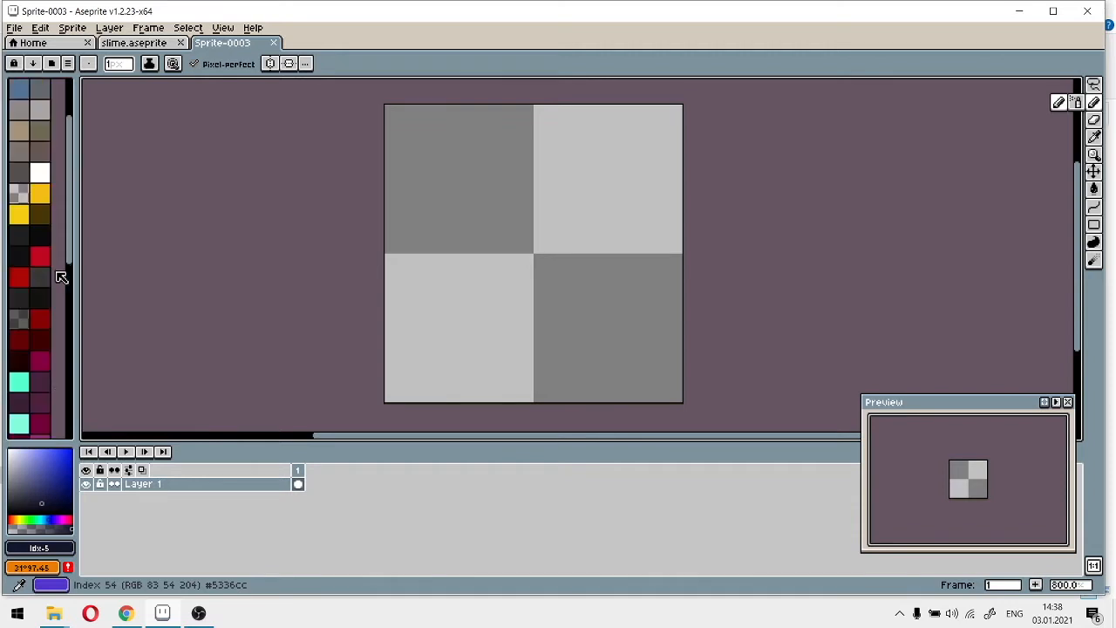
{"action": "scroll", "coordinate": [61, 277], "scroll_direction": "down", "scroll_amount": 4}
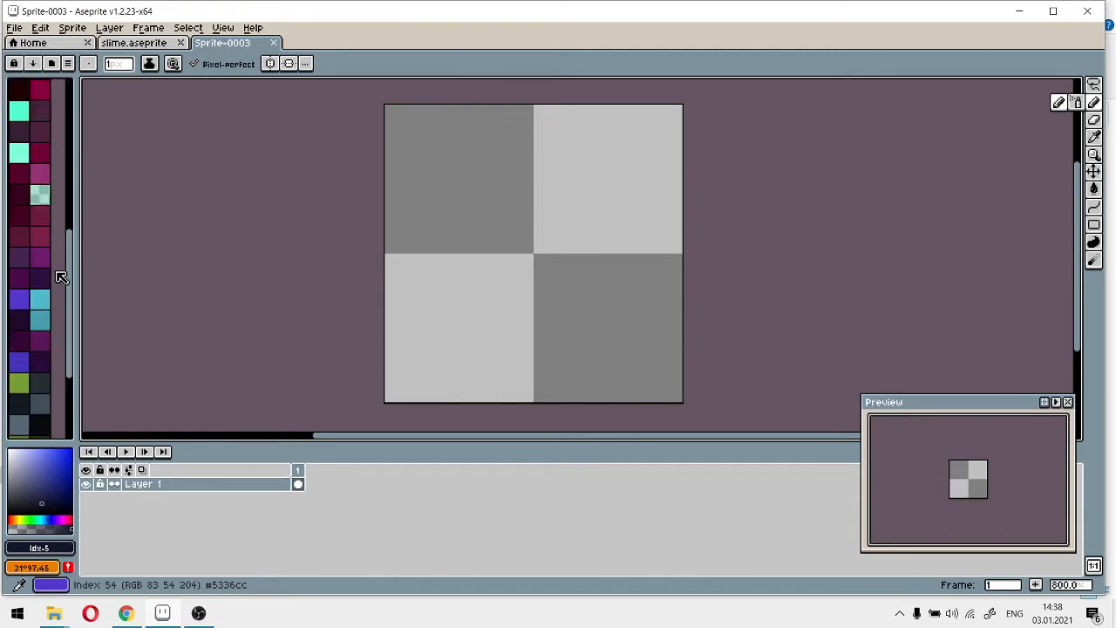
{"action": "scroll", "coordinate": [56, 257], "scroll_direction": "up", "scroll_amount": 3}
{"action": "scroll", "coordinate": [58, 263], "scroll_direction": "down", "scroll_amount": 6}
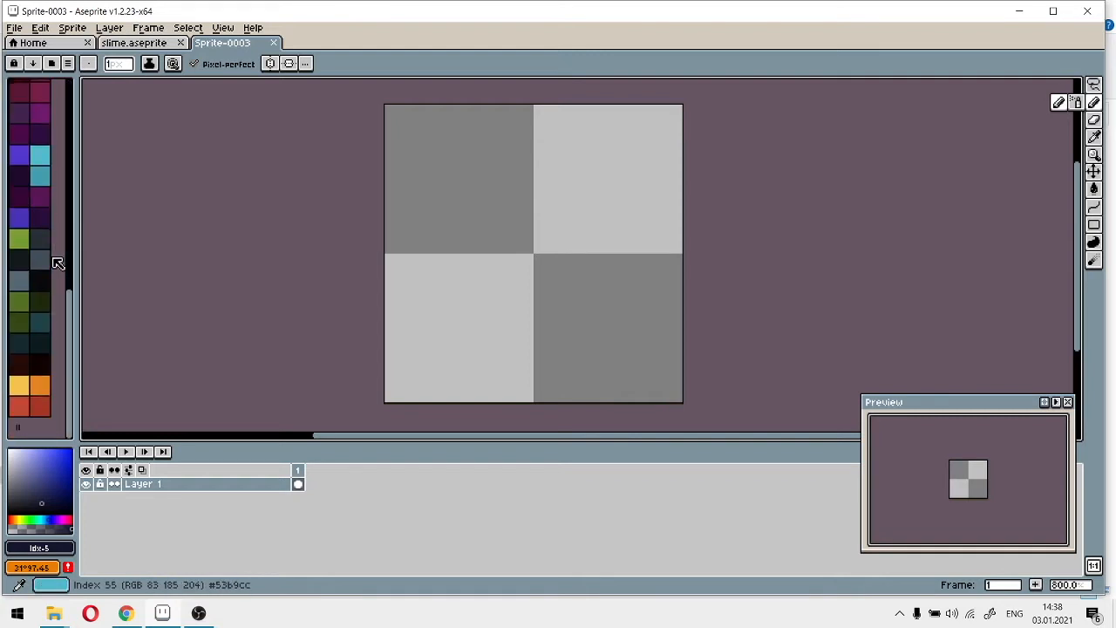
Load the default palette and look through its colours
{"action": "left_click", "coordinate": [70, 65]}
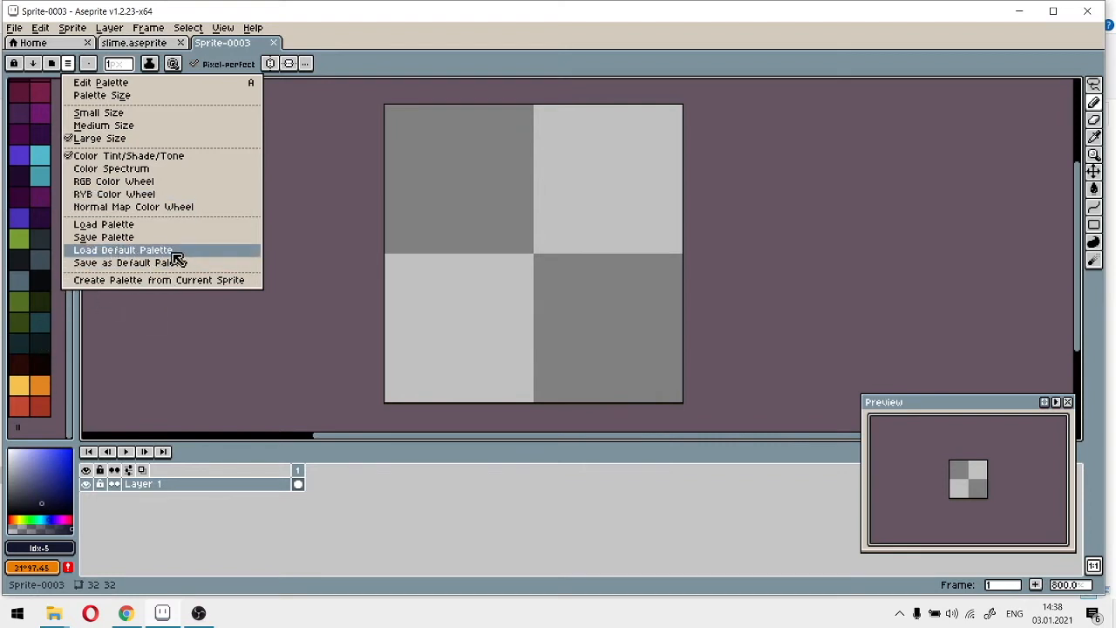
{"action": "left_click", "coordinate": [122, 251]}
{"action": "scroll", "coordinate": [37, 249], "scroll_direction": "up", "scroll_amount": 5}
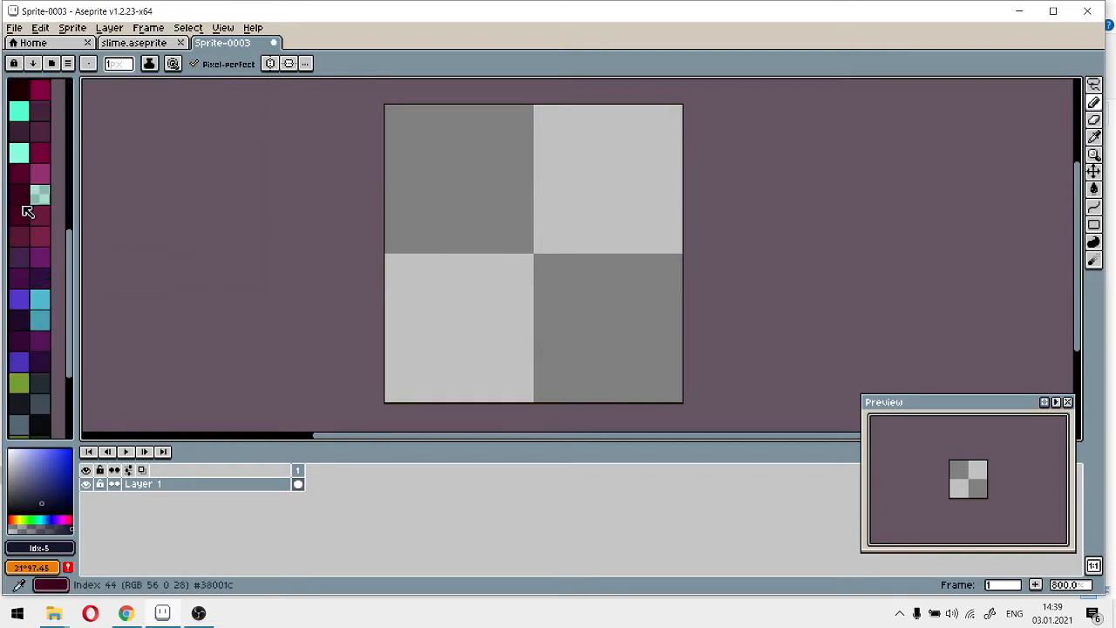
{"action": "scroll", "coordinate": [25, 209], "scroll_direction": "down", "scroll_amount": 5}
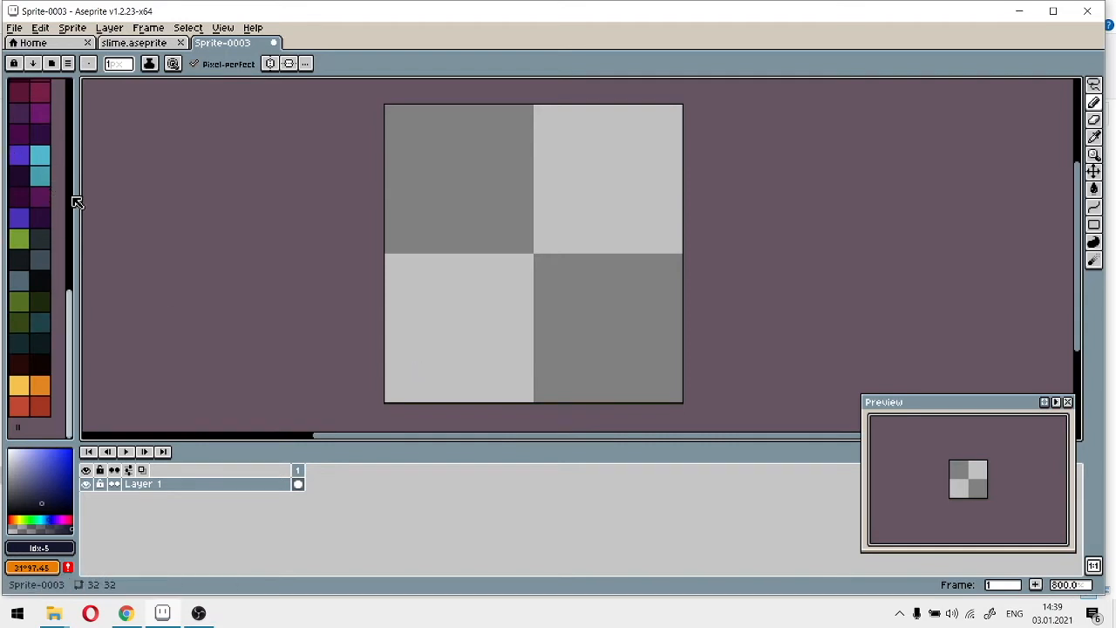
Select the palette's dark red and brighten it to a fully saturated red, HSV 7°, 100%, 100%
{"action": "left_click", "coordinate": [41, 404]}
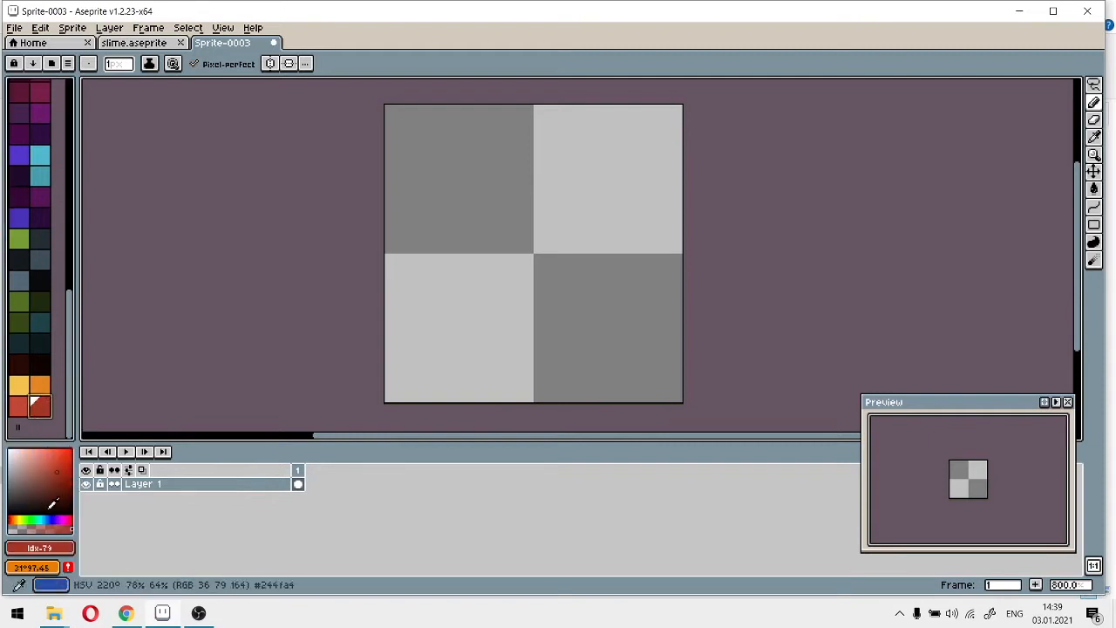
{"action": "mouse_move", "coordinate": [41, 485]}
{"action": "left_mouse_down"}
{"action": "mouse_move", "coordinate": [66, 453]}
{"action": "mouse_move", "coordinate": [32, 491]}
{"action": "mouse_move", "coordinate": [87, 432]}
{"action": "left_mouse_up"}
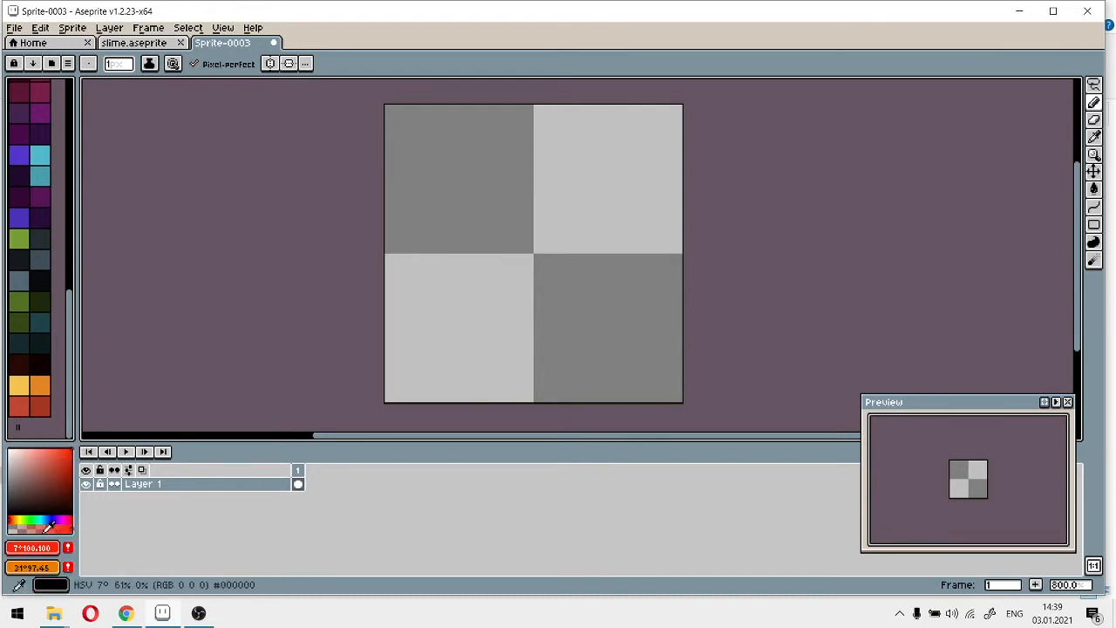
Mix a blue foreground colour with HSV 226°, 70%, 80% and add it to the end of the palette
{"action": "left_click", "coordinate": [29, 513]}
{"action": "left_click", "coordinate": [54, 518]}
{"action": "left_click_drag", "start_coordinate": [55, 518], "coordinate": [49, 520]}
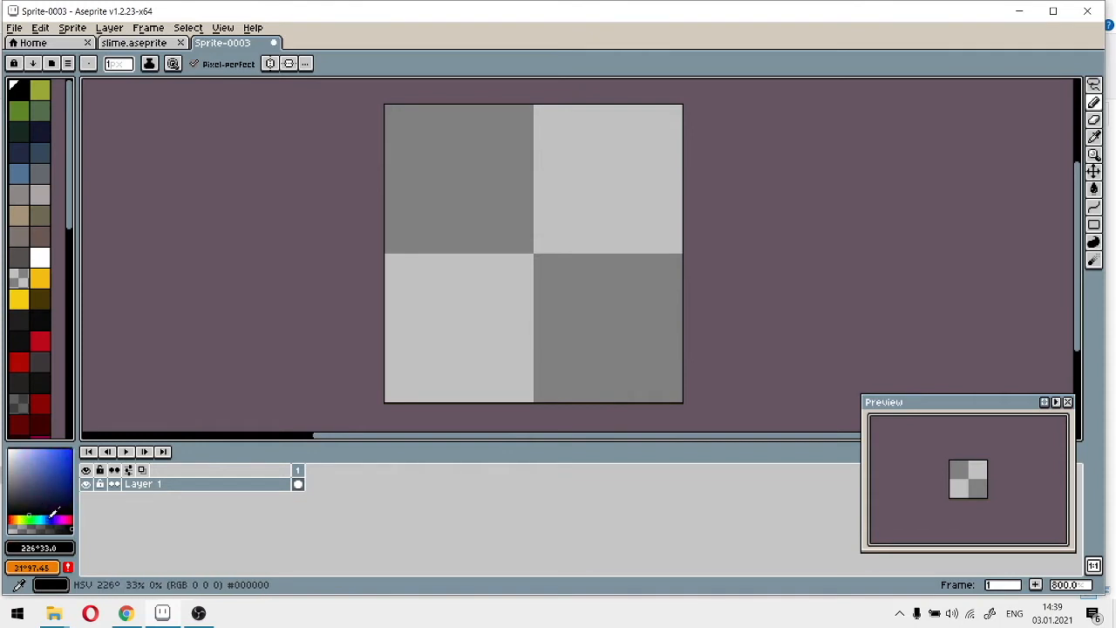
{"action": "scroll", "coordinate": [33, 381], "scroll_direction": "down", "scroll_amount": 8}
{"action": "left_click", "coordinate": [58, 459]}
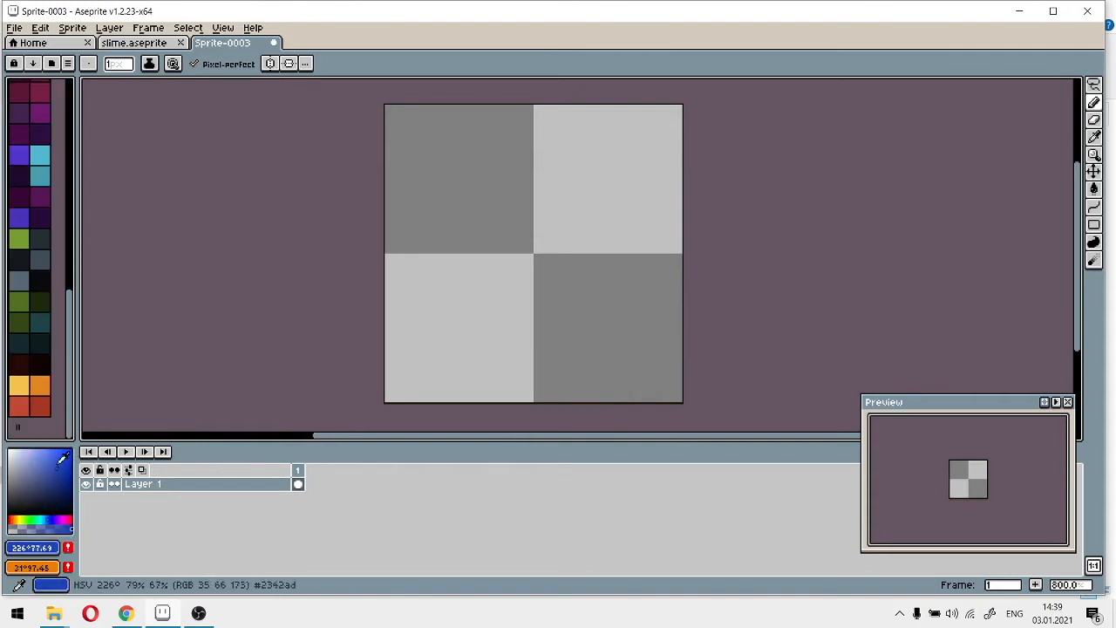
{"action": "mouse_move", "coordinate": [69, 522]}
{"action": "left_mouse_down"}
{"action": "mouse_move", "coordinate": [24, 524]}
{"action": "mouse_move", "coordinate": [90, 523]}
{"action": "left_mouse_up"}
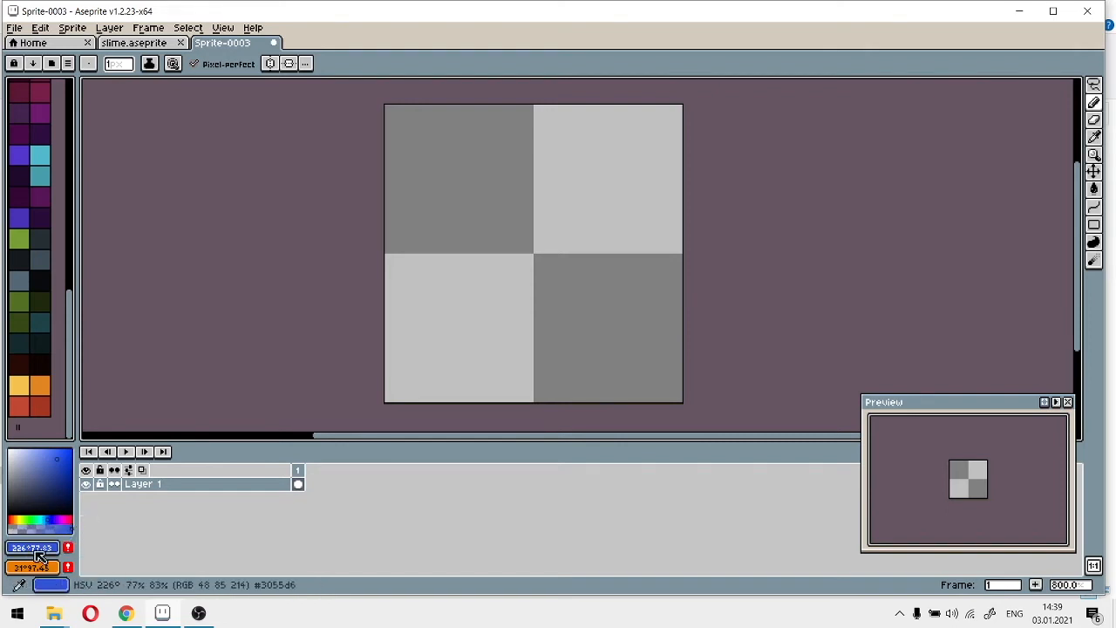
{"action": "left_click_drag", "start_coordinate": [50, 477], "coordinate": [84, 444]}
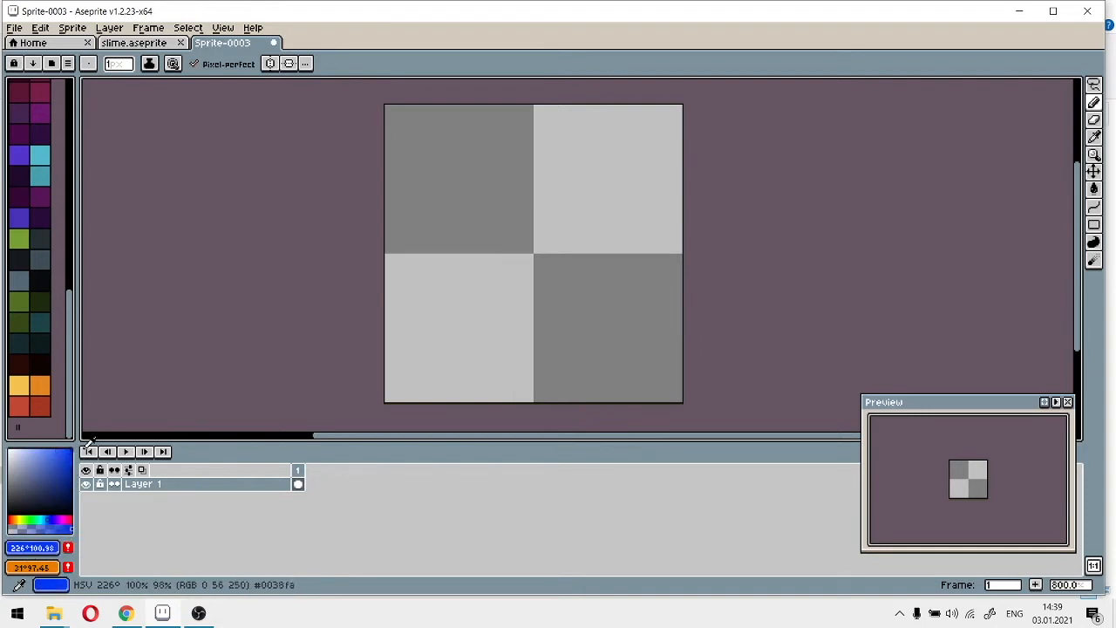
{"action": "mouse_move", "coordinate": [47, 476]}
{"action": "left_mouse_down"}
{"action": "mouse_move", "coordinate": [49, 444]}
{"action": "mouse_move", "coordinate": [53, 462]}
{"action": "left_mouse_up"}
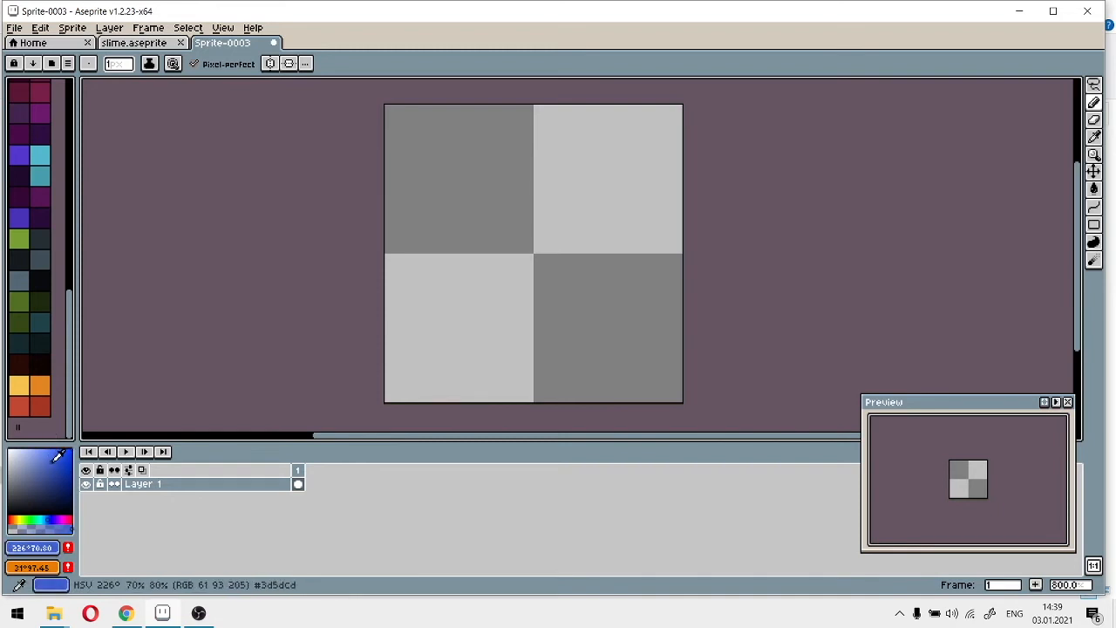
{"action": "left_click", "coordinate": [69, 547]}
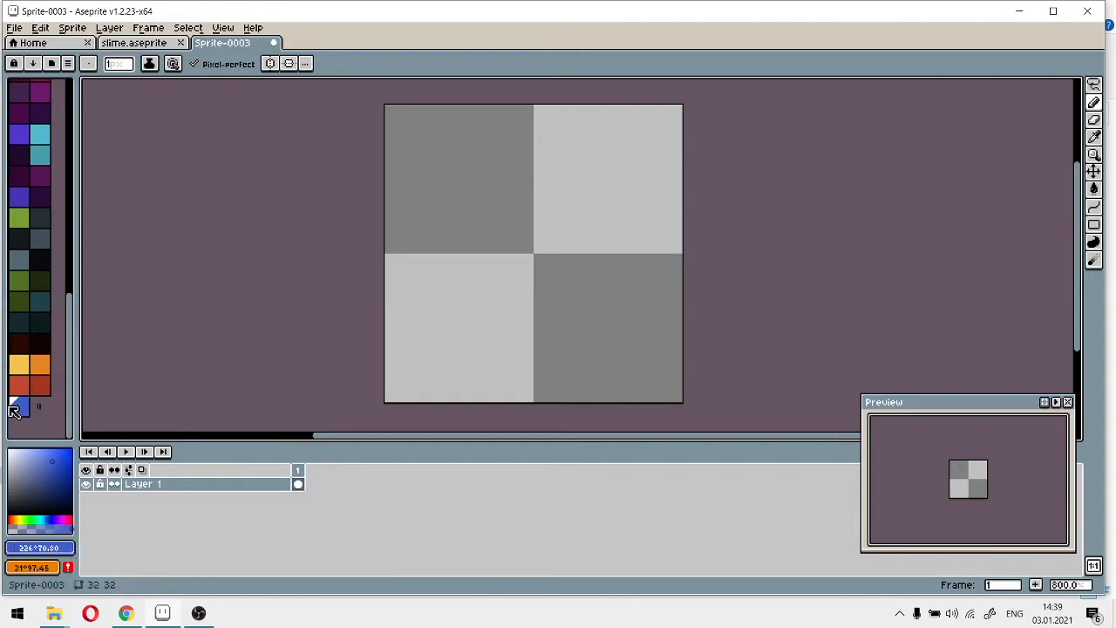
Scribble a freehand line across the middle of the canvas in the new blue and select the palette's olive green as foreground colour
{"action": "left_click_drag", "start_coordinate": [449, 199], "coordinate": [642, 296]}
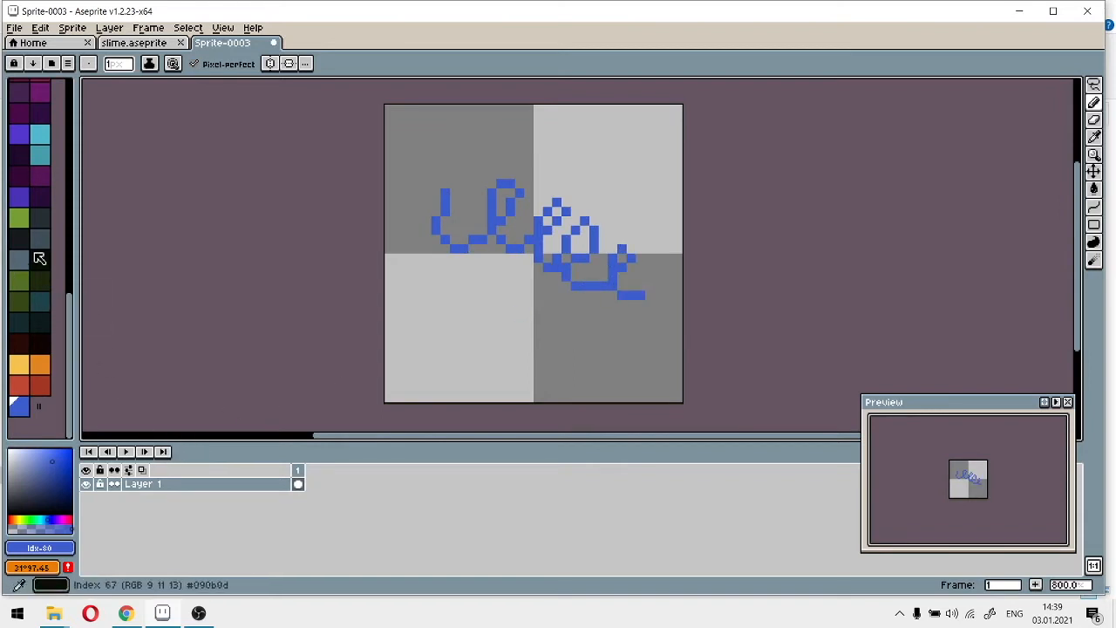
{"action": "left_click", "coordinate": [19, 219]}
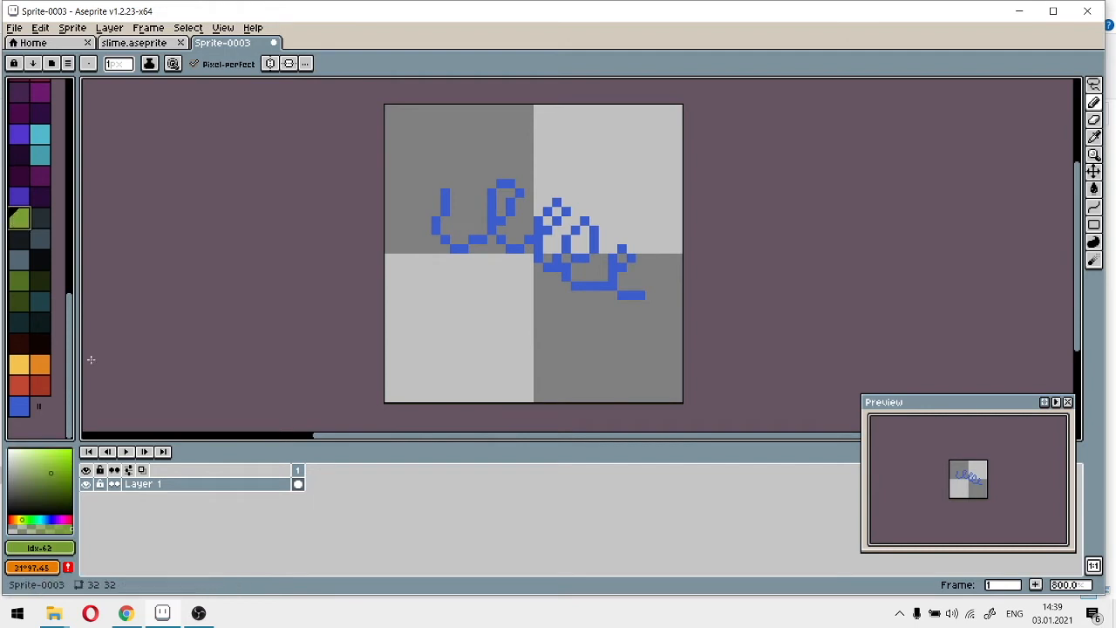
Open the background colour's editor over the canvas and compare its RGB, HSV and HSL modes
{"action": "left_click", "coordinate": [40, 569]}
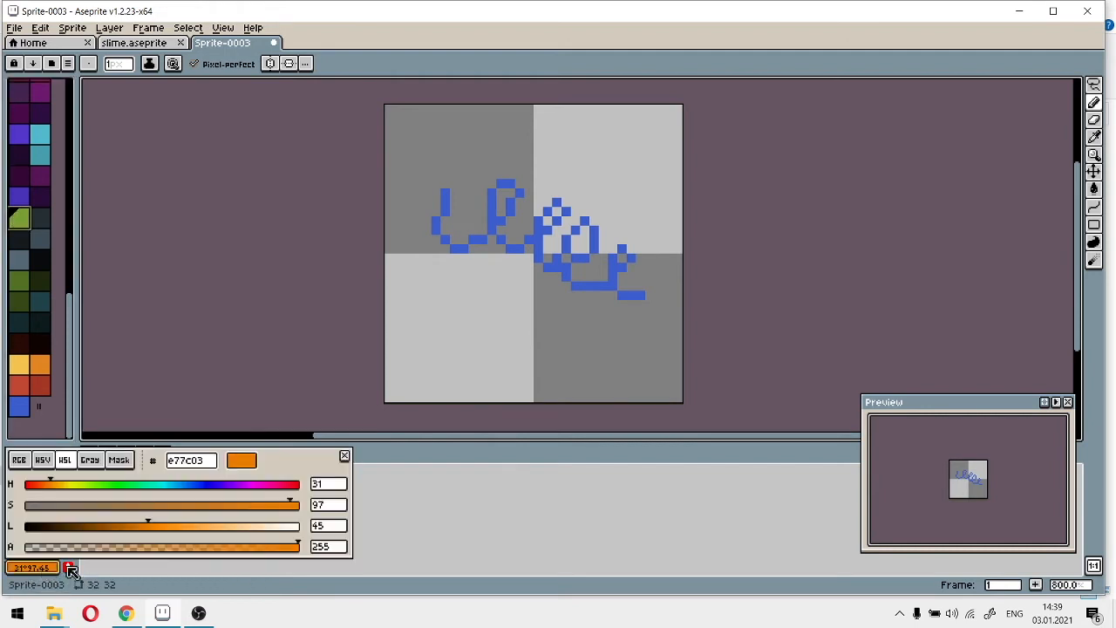
{"action": "left_click", "coordinate": [40, 568]}
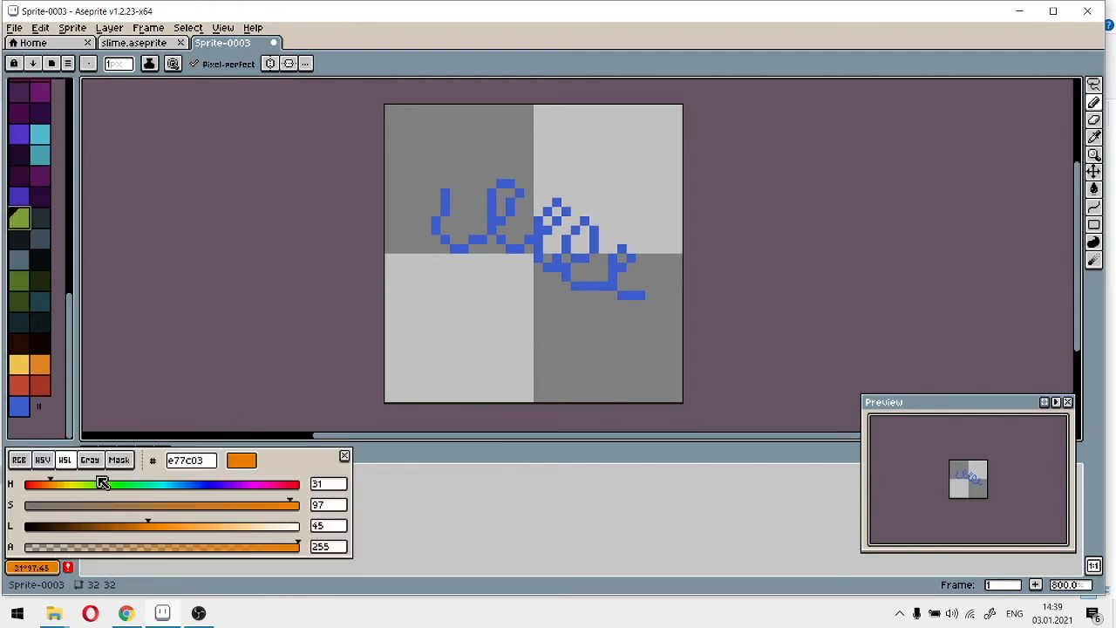
{"action": "left_click_drag", "start_coordinate": [157, 471], "coordinate": [355, 333]}
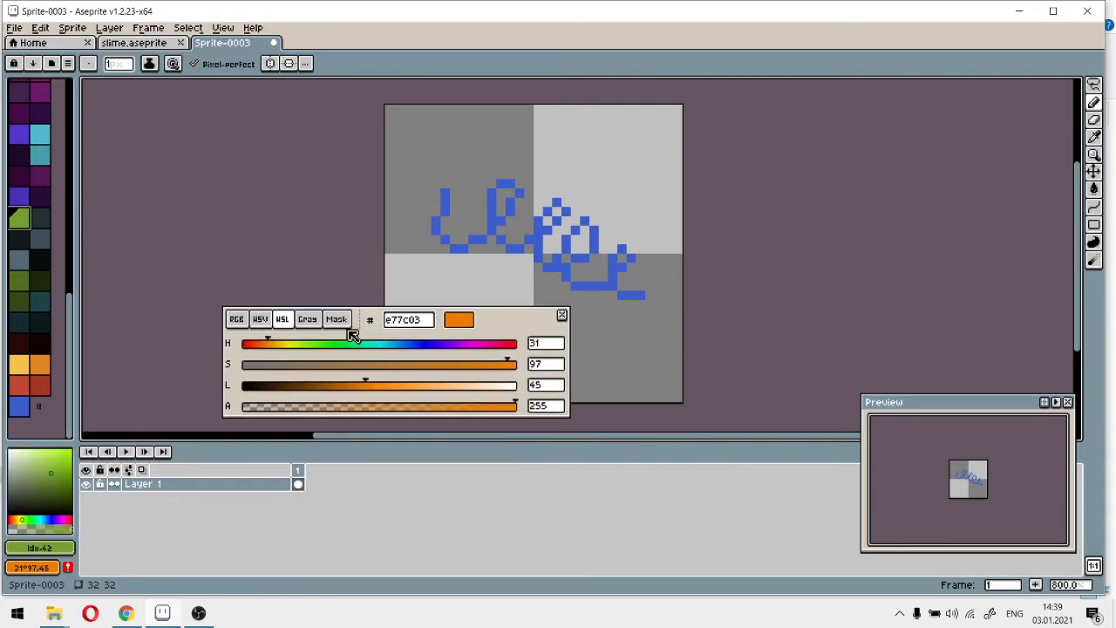
{"action": "left_click", "coordinate": [235, 320]}
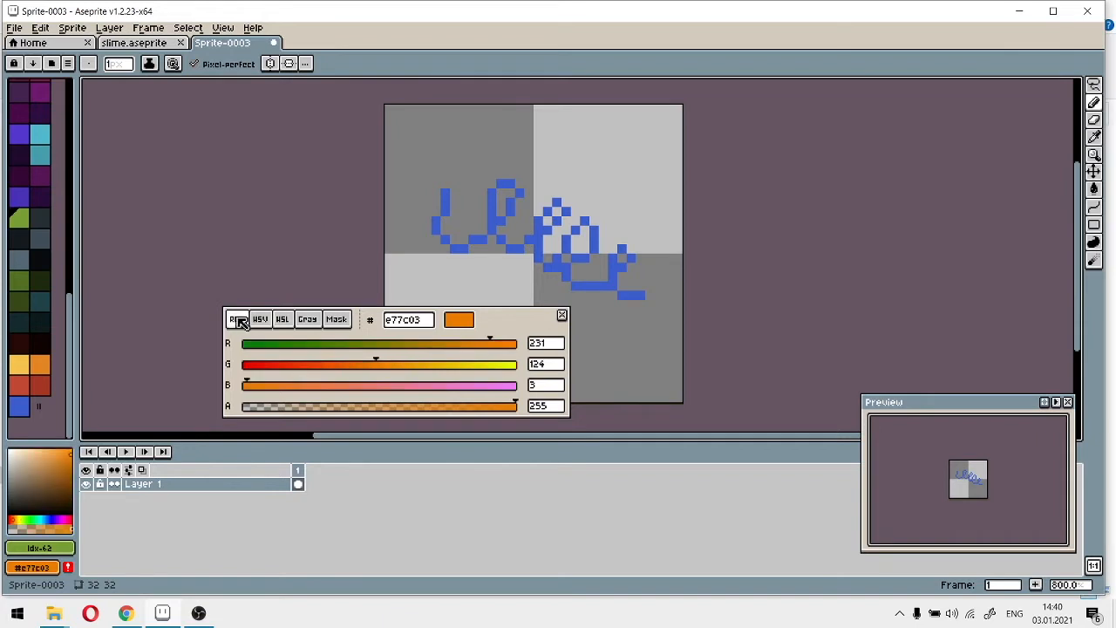
{"action": "left_click", "coordinate": [261, 319]}
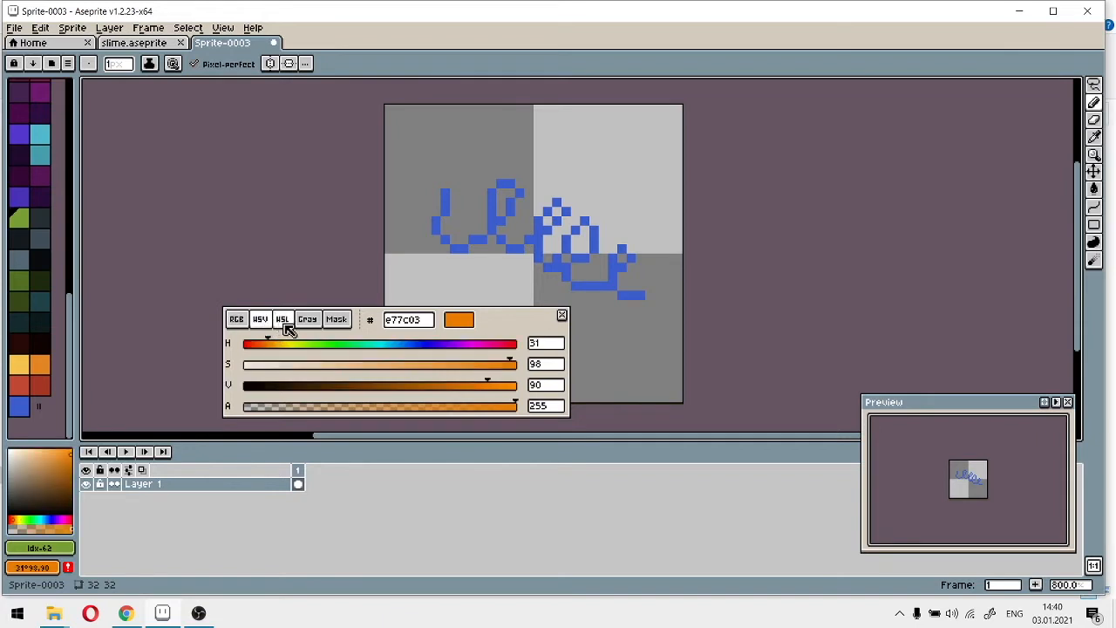
{"action": "left_click", "coordinate": [281, 320]}
Mix a mauve background colour with RGB 192, 148, 193 and add it to the end of the palette
{"action": "left_click", "coordinate": [236, 320]}
{"action": "left_click_drag", "start_coordinate": [454, 366], "coordinate": [401, 366]}
{"action": "left_click_drag", "start_coordinate": [316, 386], "coordinate": [455, 400]}
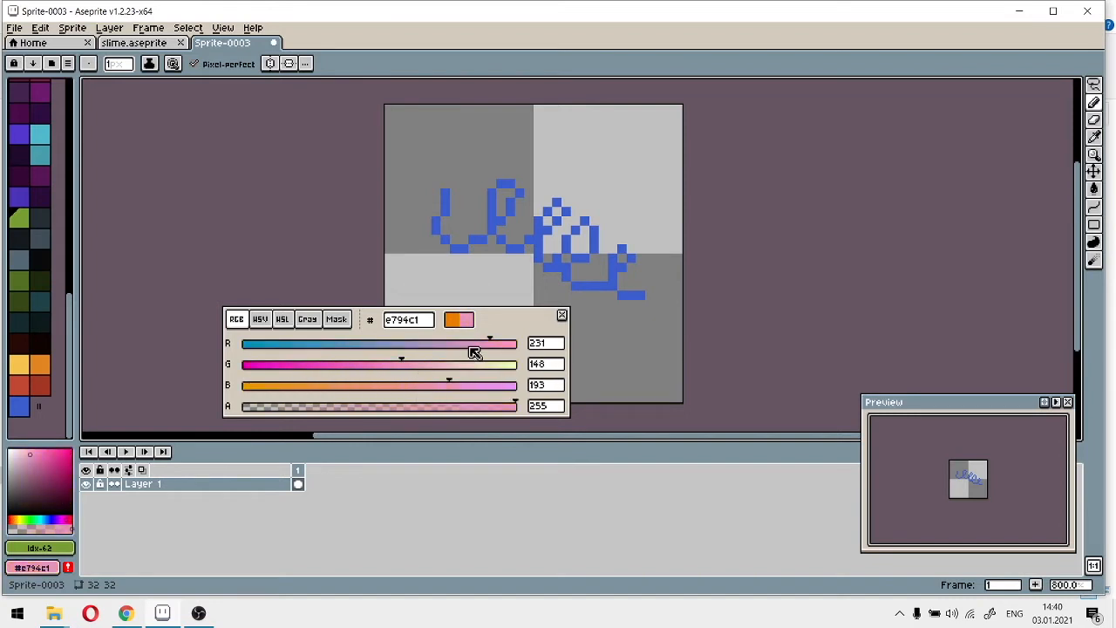
{"action": "left_click_drag", "start_coordinate": [471, 347], "coordinate": [448, 346]}
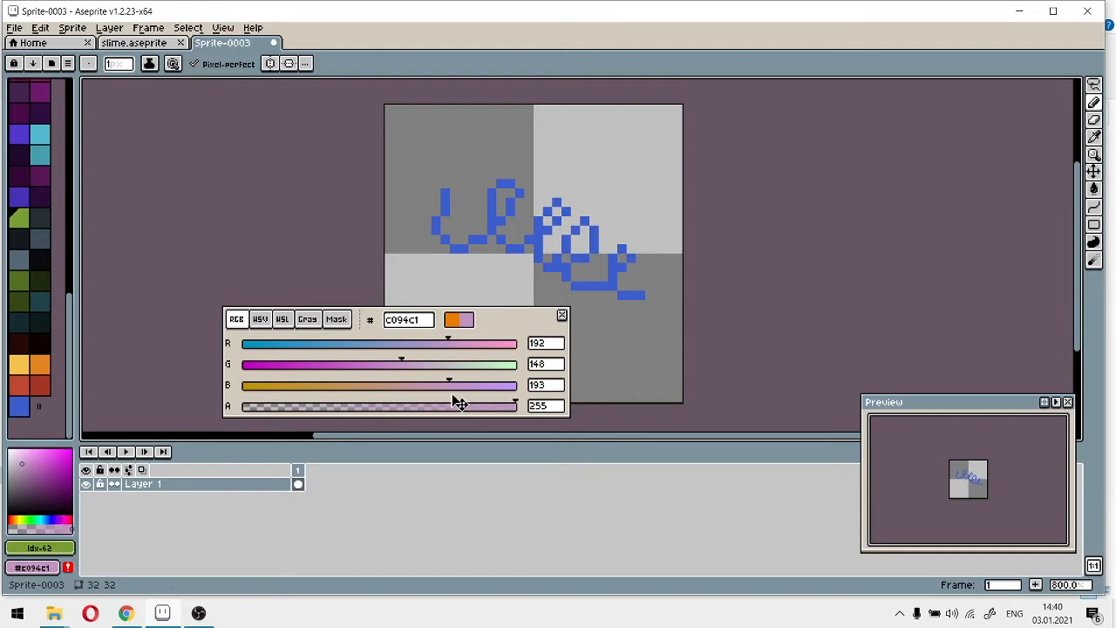
{"action": "left_click", "coordinate": [70, 568]}
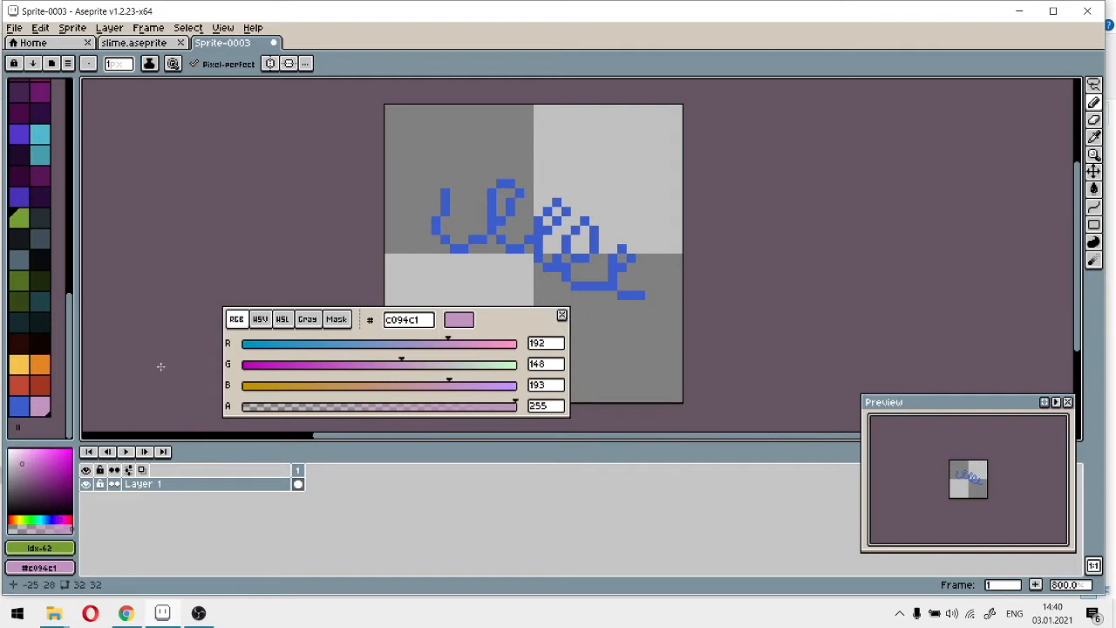
Paint a filled mauve patch above the blue scribble using the newly added palette colour, and close the colour editor
{"action": "left_click", "coordinate": [40, 405]}
{"action": "mouse_move", "coordinate": [548, 144]}
{"action": "left_mouse_down"}
{"action": "mouse_move", "coordinate": [541, 173]}
{"action": "mouse_move", "coordinate": [613, 166]}
{"action": "mouse_move", "coordinate": [599, 131]}
{"action": "mouse_move", "coordinate": [590, 154]}
{"action": "mouse_move", "coordinate": [556, 154]}
{"action": "left_mouse_up"}
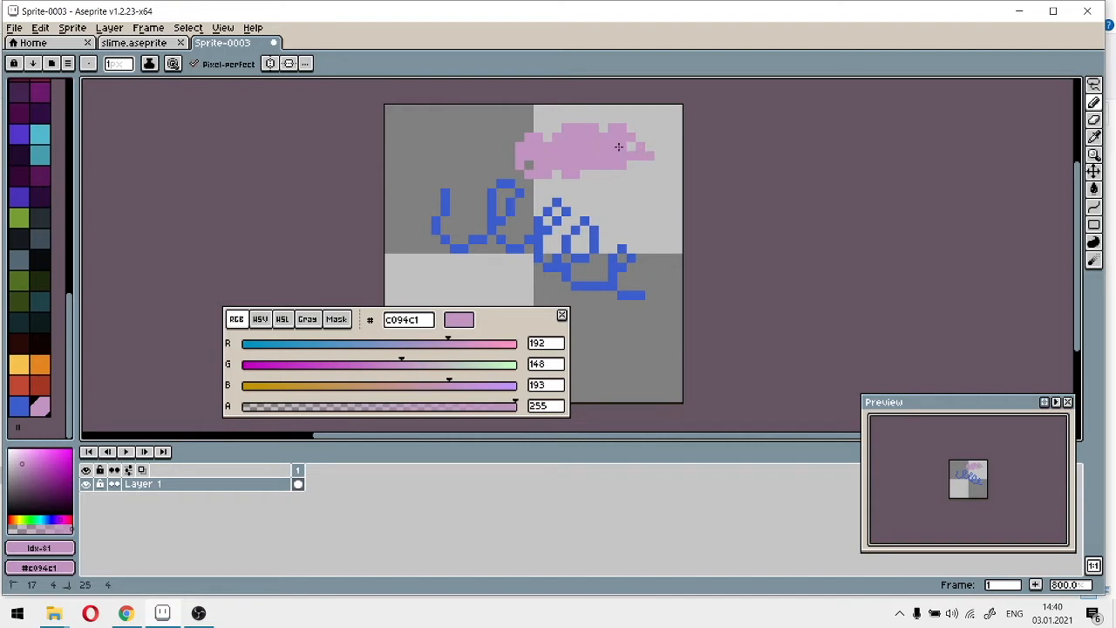
{"action": "left_click", "coordinate": [562, 315]}
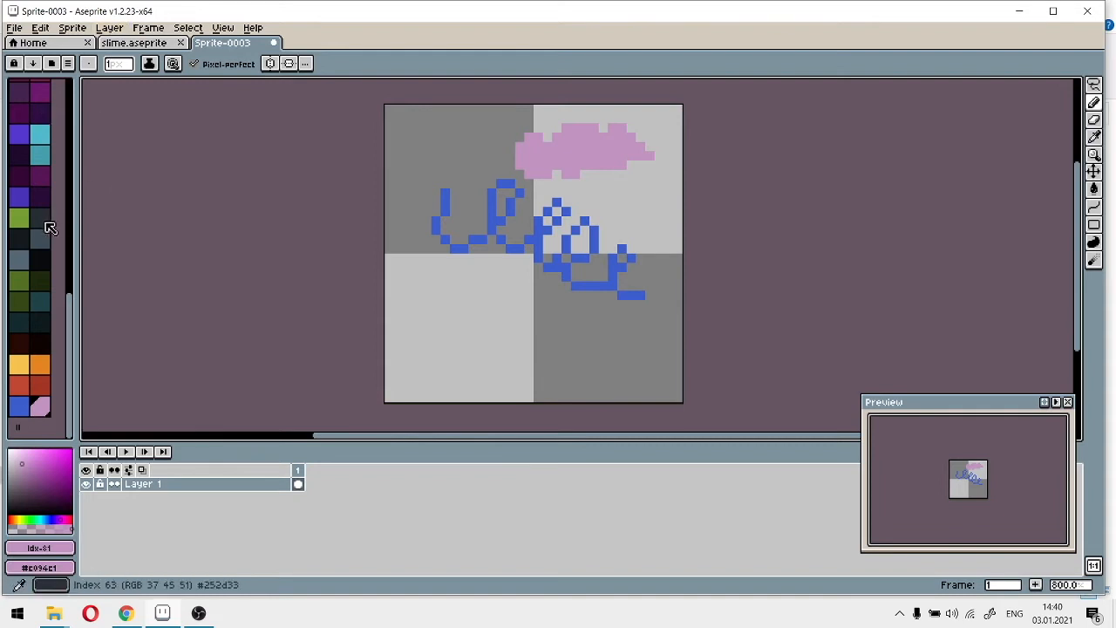
In palette edit mode, change the dark navy entry (index 6) to fully saturated bright blue and paint a patch below the scribble
{"action": "scroll", "coordinate": [39, 218], "scroll_direction": "up", "scroll_amount": 3}
{"action": "scroll", "coordinate": [44, 167], "scroll_direction": "up", "scroll_amount": 3}
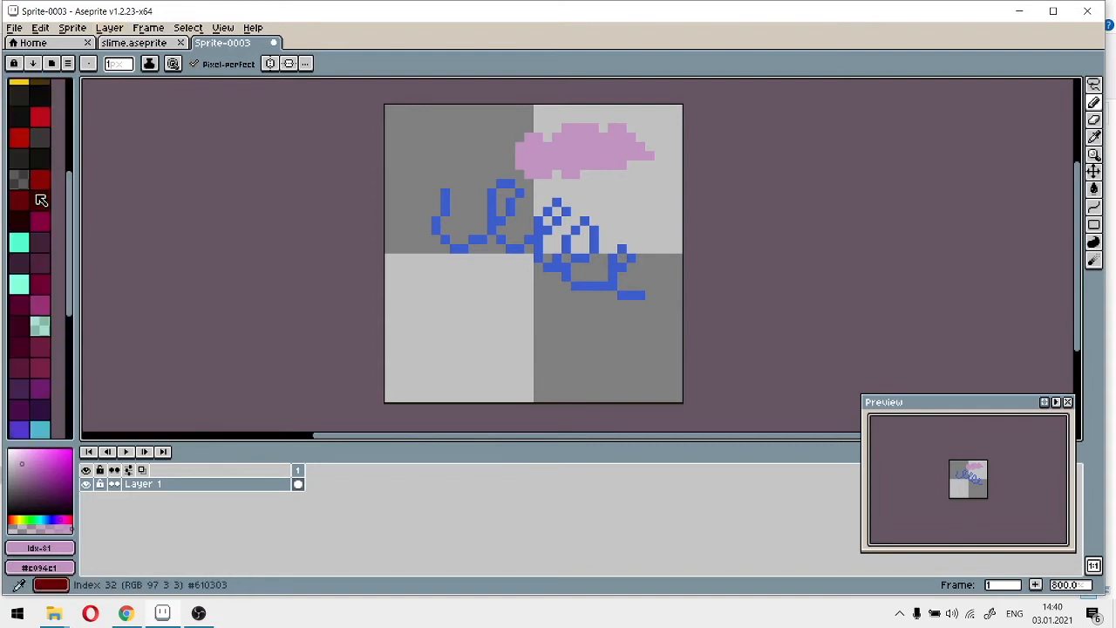
{"action": "scroll", "coordinate": [45, 296], "scroll_direction": "up", "scroll_amount": 3}
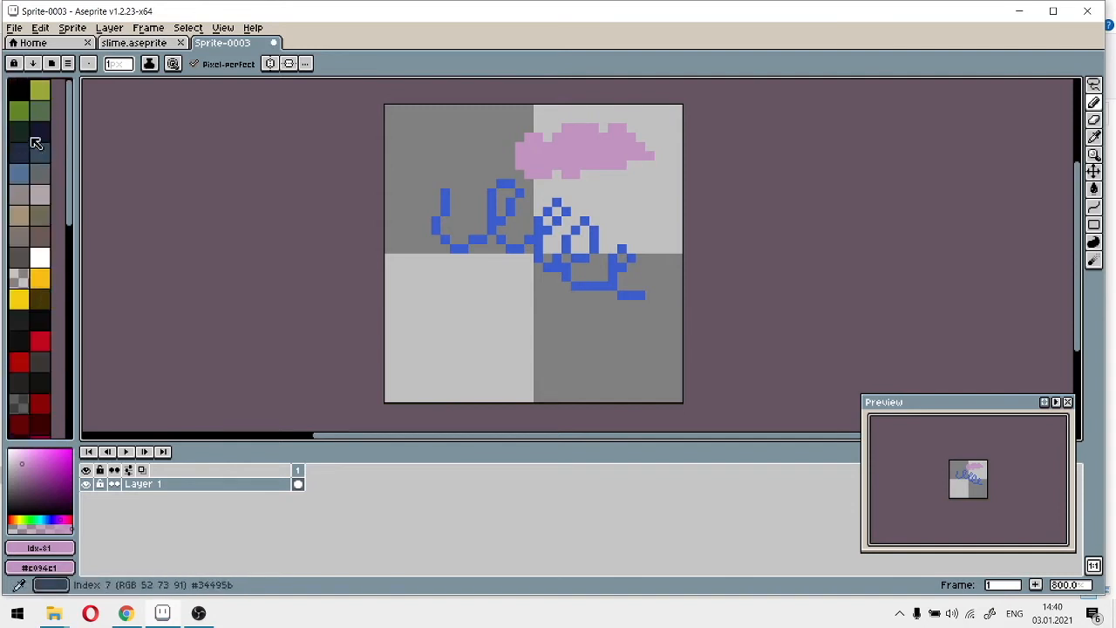
{"action": "left_click", "coordinate": [19, 150]}
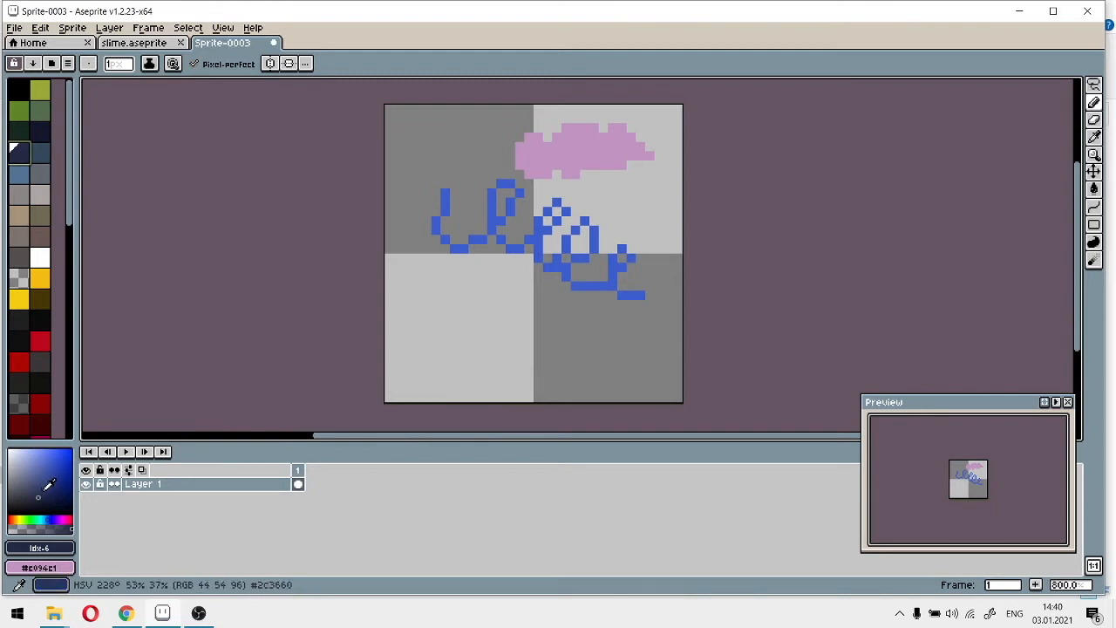
{"action": "left_click_drag", "start_coordinate": [43, 494], "coordinate": [76, 439]}
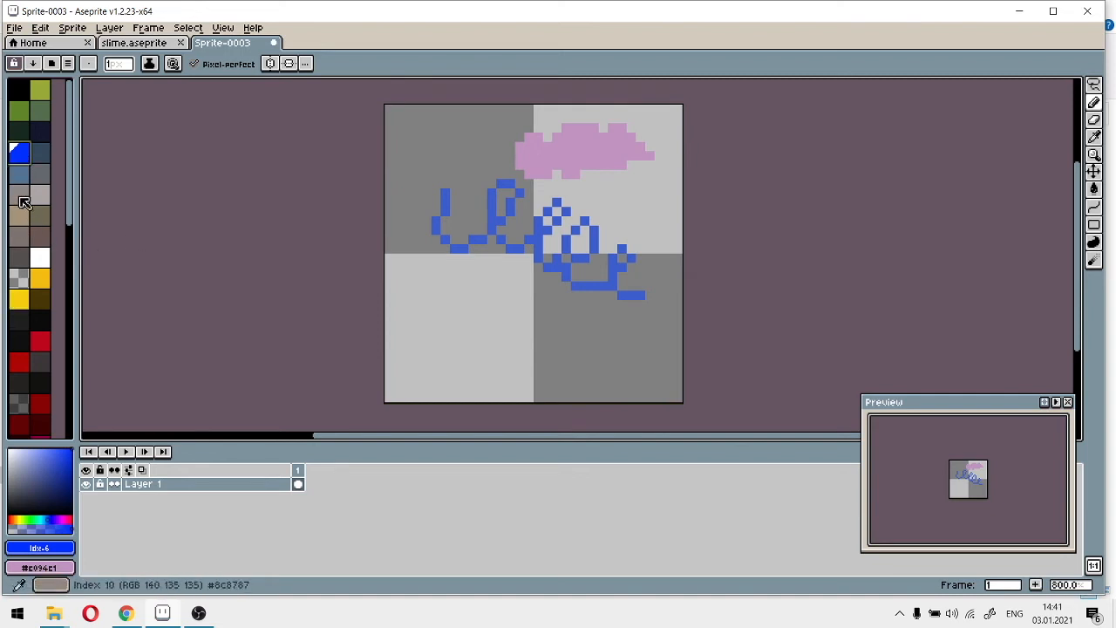
{"action": "mouse_move", "coordinate": [453, 305]}
{"action": "left_mouse_down"}
{"action": "mouse_move", "coordinate": [537, 320]}
{"action": "mouse_move", "coordinate": [563, 298]}
{"action": "mouse_move", "coordinate": [572, 306]}
{"action": "mouse_move", "coordinate": [481, 298]}
{"action": "mouse_move", "coordinate": [539, 303]}
{"action": "mouse_move", "coordinate": [539, 317]}
{"action": "mouse_move", "coordinate": [477, 298]}
{"action": "mouse_move", "coordinate": [491, 323]}
{"action": "left_mouse_up"}
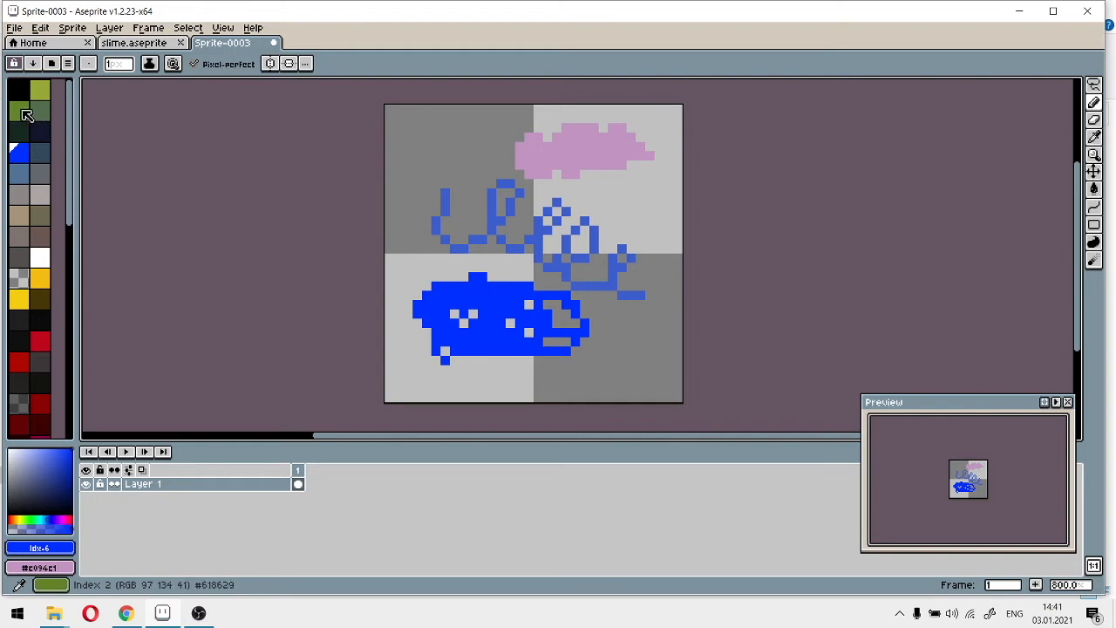
Paint a patch with palette green index 2, brighten that entry to RGB 154, 255, 0 and paint a second strip along the canvas's lower edge
{"action": "left_click", "coordinate": [26, 115]}
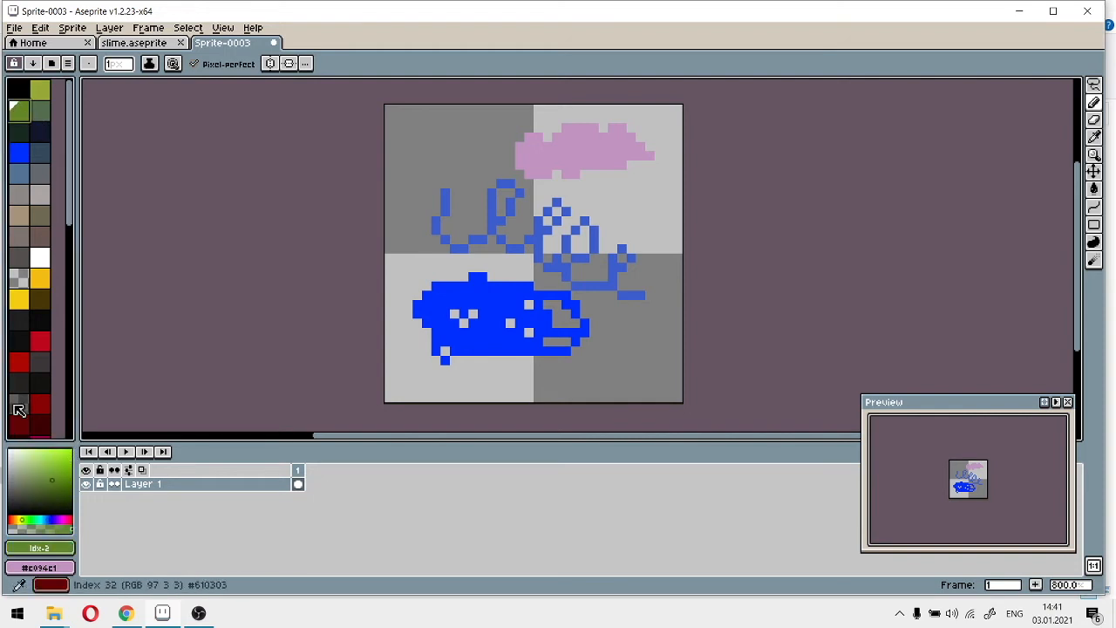
{"action": "left_click_drag", "start_coordinate": [408, 369], "coordinate": [473, 393]}
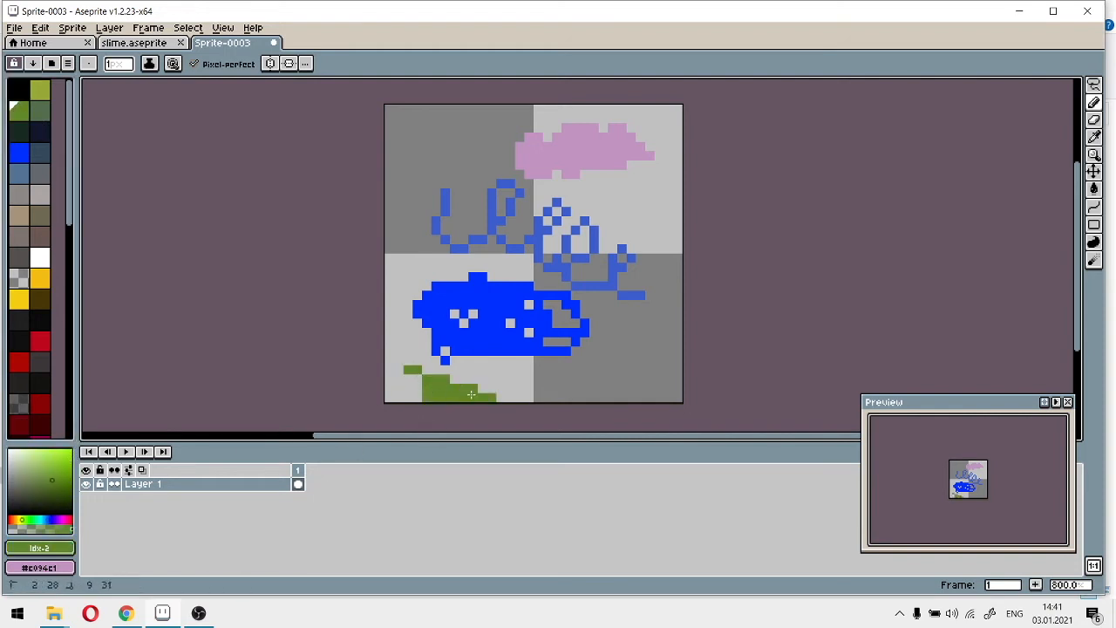
{"action": "left_click_drag", "start_coordinate": [66, 459], "coordinate": [72, 449]}
{"action": "left_click_drag", "start_coordinate": [547, 379], "coordinate": [618, 394]}
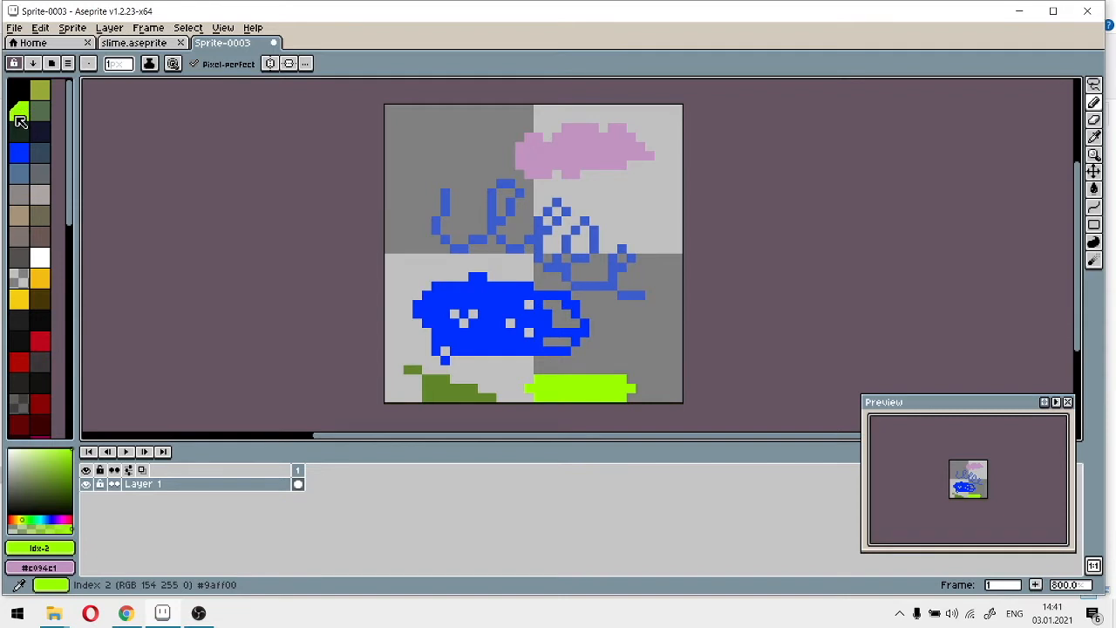
Turn off palette editing and paint a small patch in the palette's grey-green (index 3) near the canvas's lower right
{"action": "scroll", "coordinate": [26, 174], "scroll_direction": "down", "scroll_amount": 10}
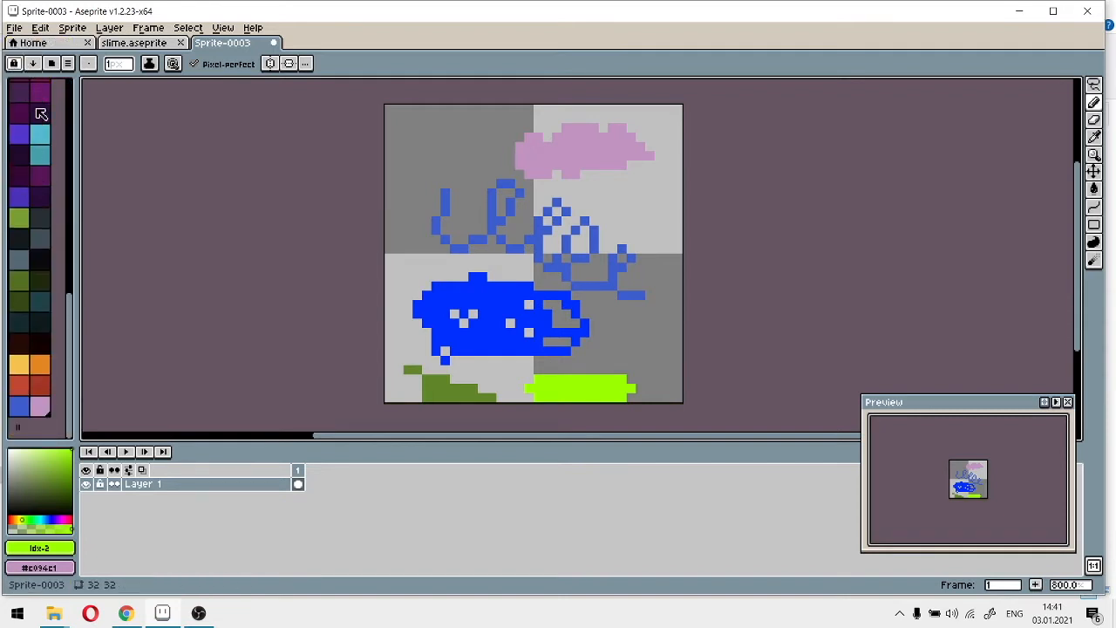
{"action": "scroll", "coordinate": [22, 87], "scroll_direction": "up", "scroll_amount": 10}
{"action": "left_click", "coordinate": [40, 109]}
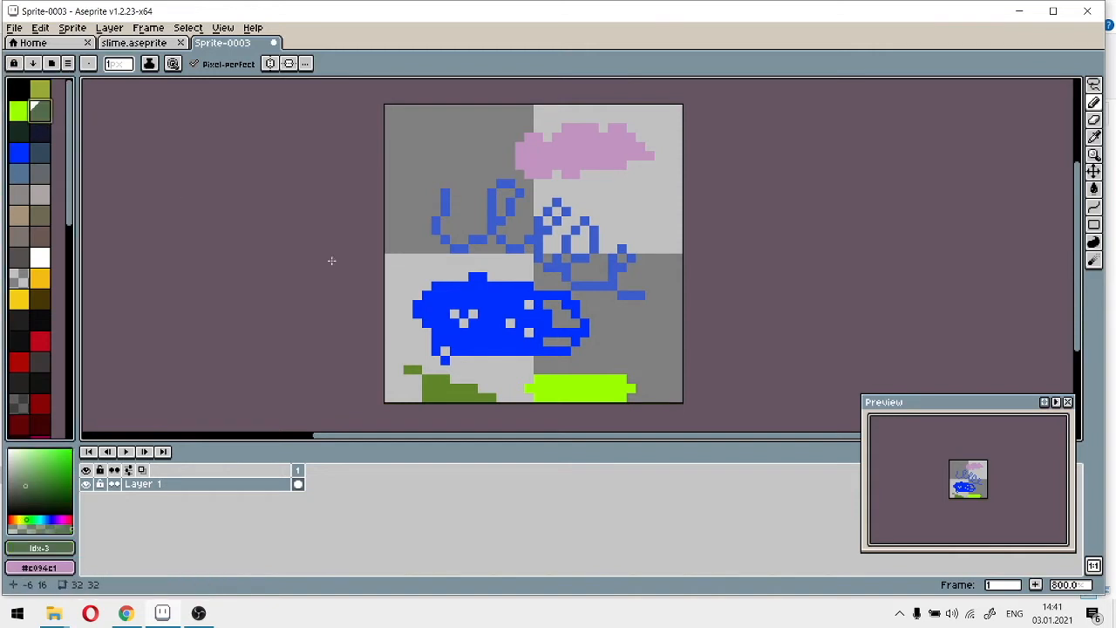
{"action": "mouse_move", "coordinate": [632, 335]}
{"action": "left_mouse_down"}
{"action": "mouse_move", "coordinate": [643, 315]}
{"action": "mouse_move", "coordinate": [649, 327]}
{"action": "left_mouse_up"}
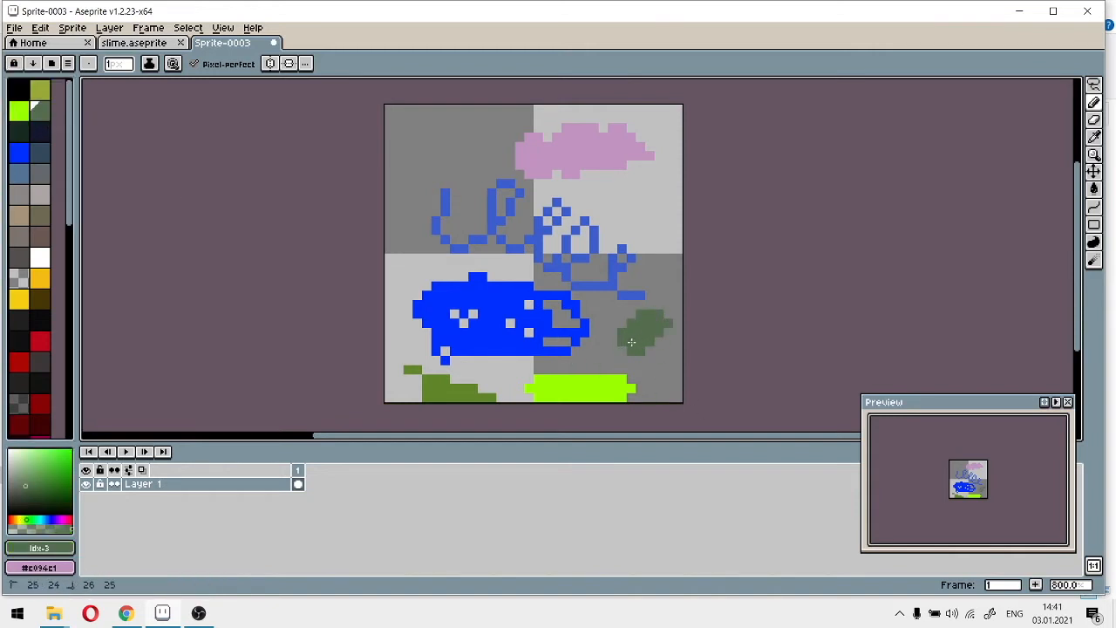
Mix a lighter green with HSV 110°, 55%, 71%, add it to the palette and paint a small patch above the grey-green one
{"action": "left_click", "coordinate": [41, 468]}
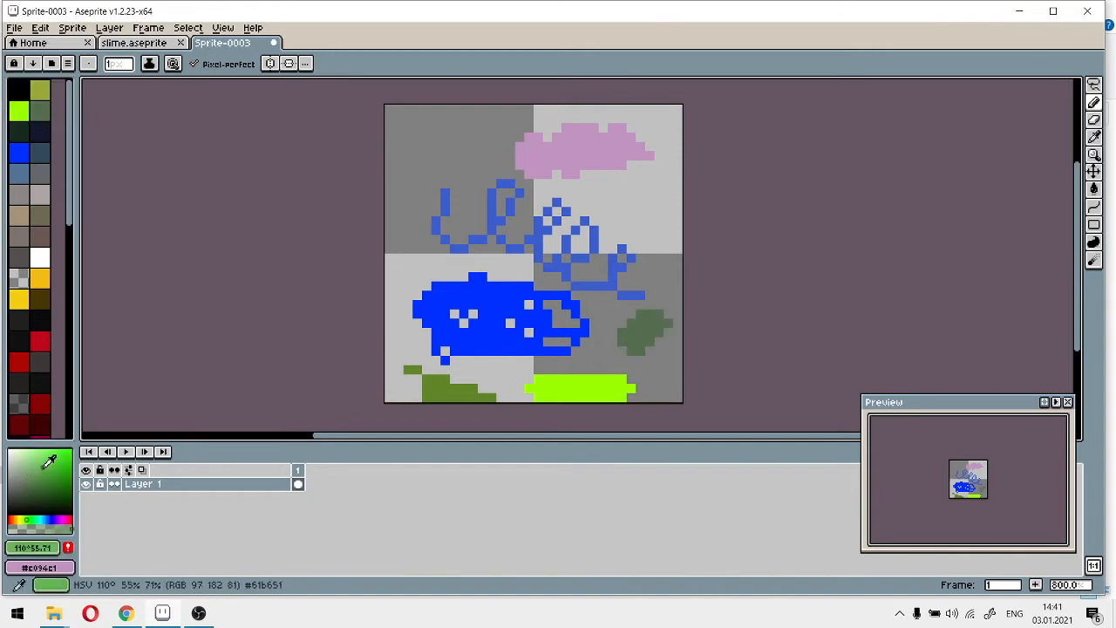
{"action": "scroll", "coordinate": [31, 361], "scroll_direction": "down", "scroll_amount": 8}
{"action": "left_click", "coordinate": [68, 546]}
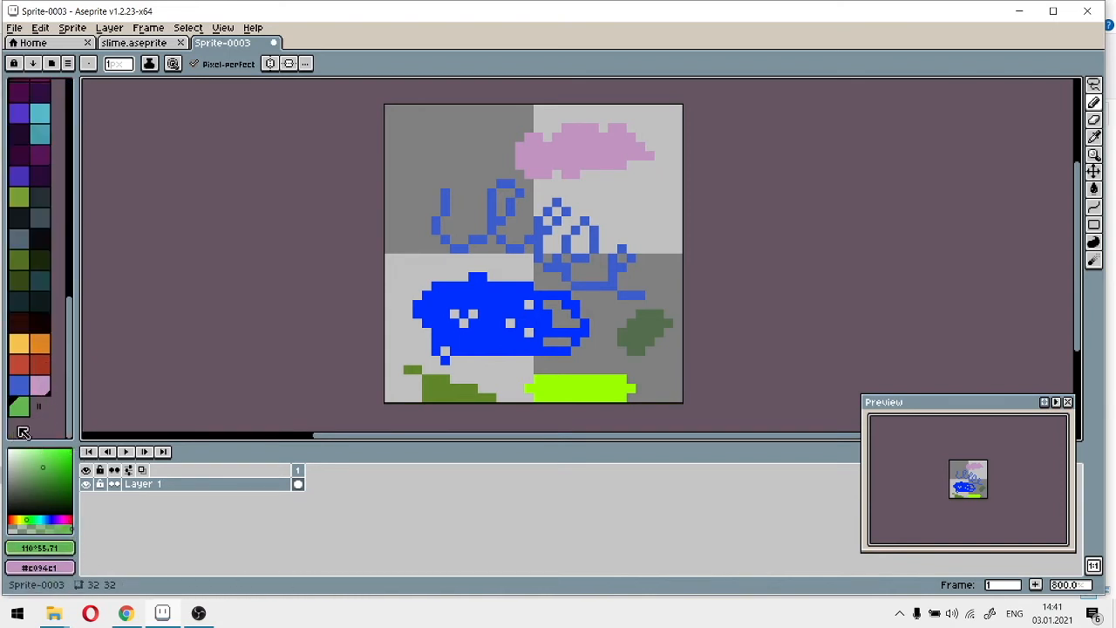
{"action": "left_click", "coordinate": [26, 411]}
{"action": "mouse_move", "coordinate": [631, 303]}
{"action": "left_mouse_down"}
{"action": "mouse_move", "coordinate": [650, 296]}
{"action": "mouse_move", "coordinate": [614, 288]}
{"action": "left_mouse_up"}
Select the original grey-green palette entry again and scribble with it below the mauve patch
{"action": "scroll", "coordinate": [24, 179], "scroll_direction": "up", "scroll_amount": 8}
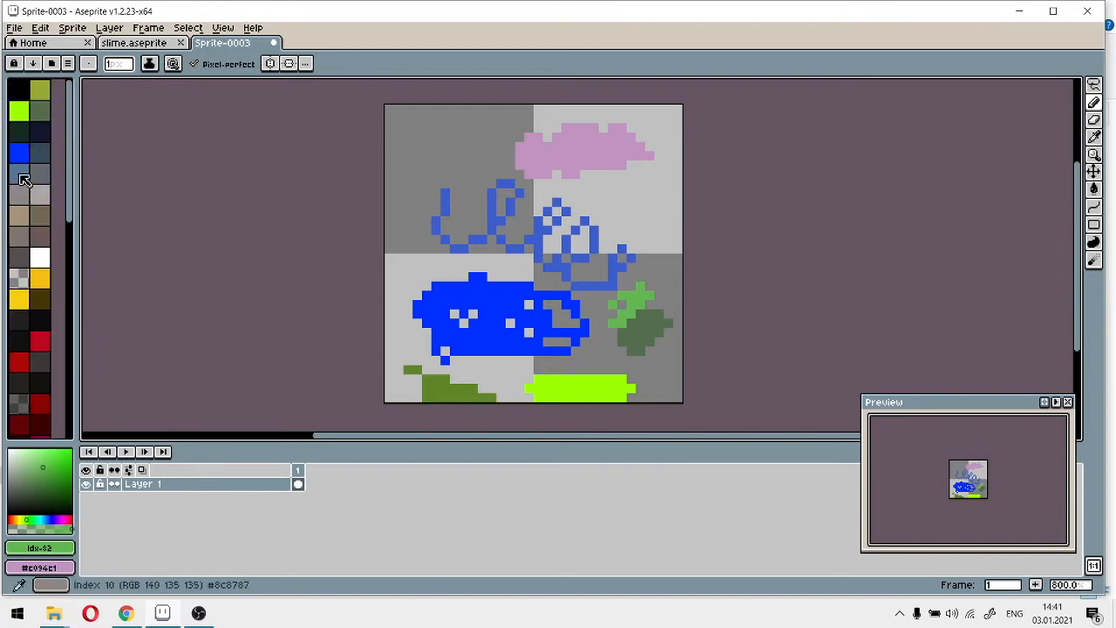
{"action": "left_click", "coordinate": [39, 109]}
{"action": "mouse_move", "coordinate": [667, 277]}
{"action": "left_mouse_down"}
{"action": "mouse_move", "coordinate": [678, 180]}
{"action": "mouse_move", "coordinate": [582, 194]}
{"action": "left_mouse_up"}
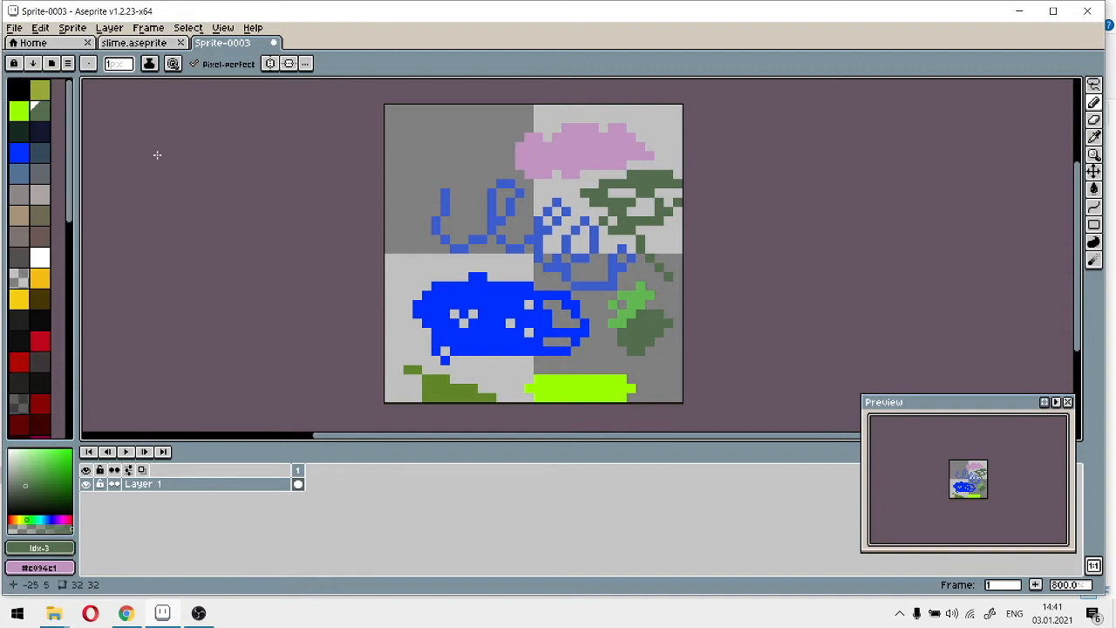
Open the palette options, switch to Chrome and return to the start of the Lospec palette list
{"action": "left_click", "coordinate": [69, 64]}
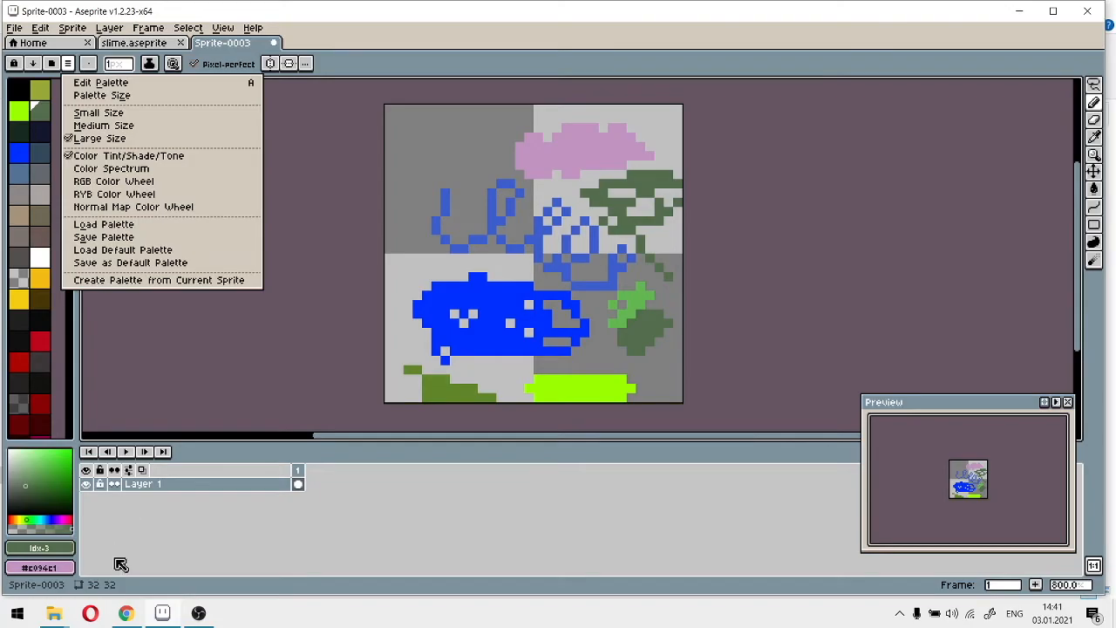
{"action": "left_click", "coordinate": [126, 613]}
{"action": "left_click", "coordinate": [910, 12]}
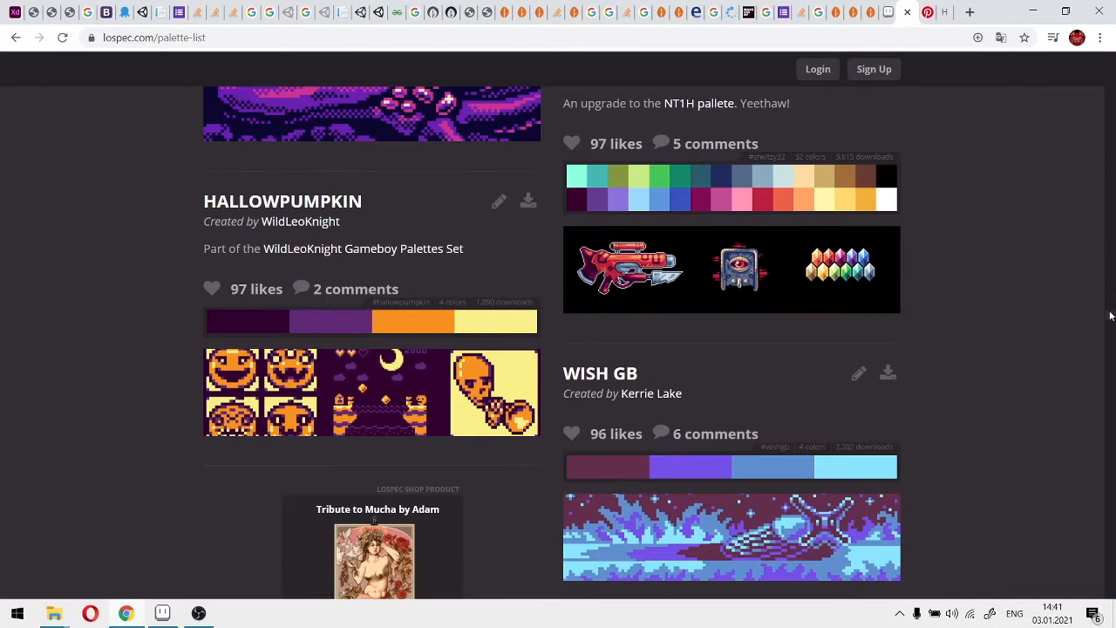
{"action": "left_click_drag", "start_coordinate": [1110, 315], "coordinate": [1115, 36]}
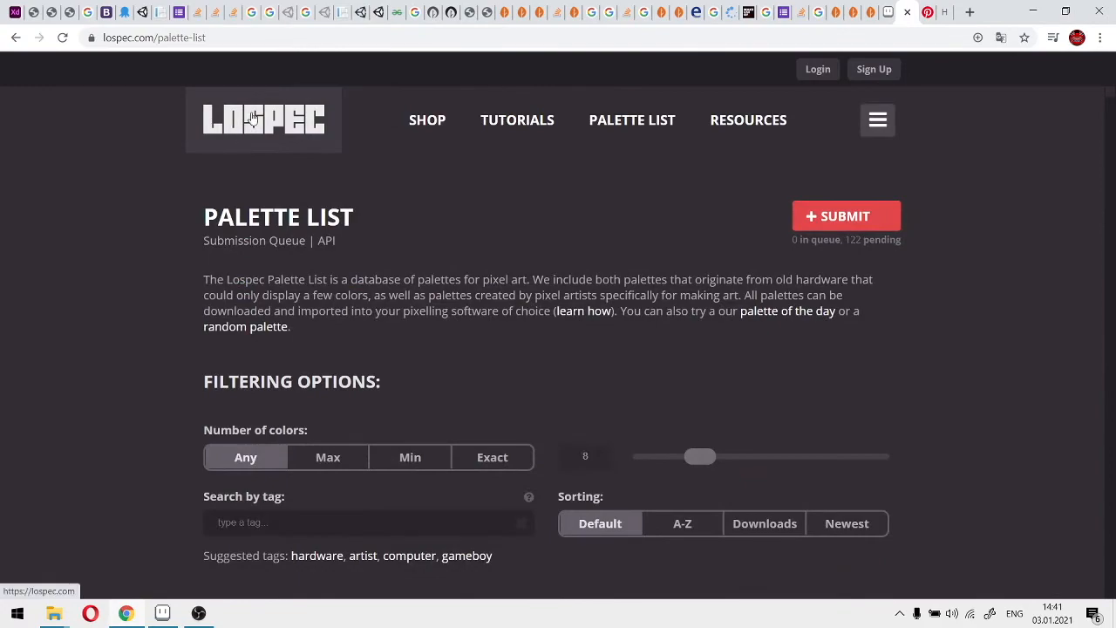
Browse the Lospec palette list and compare the ready-made palettes around Hot Sand 6
{"action": "scroll", "coordinate": [587, 247], "scroll_direction": "down", "scroll_amount": 10}
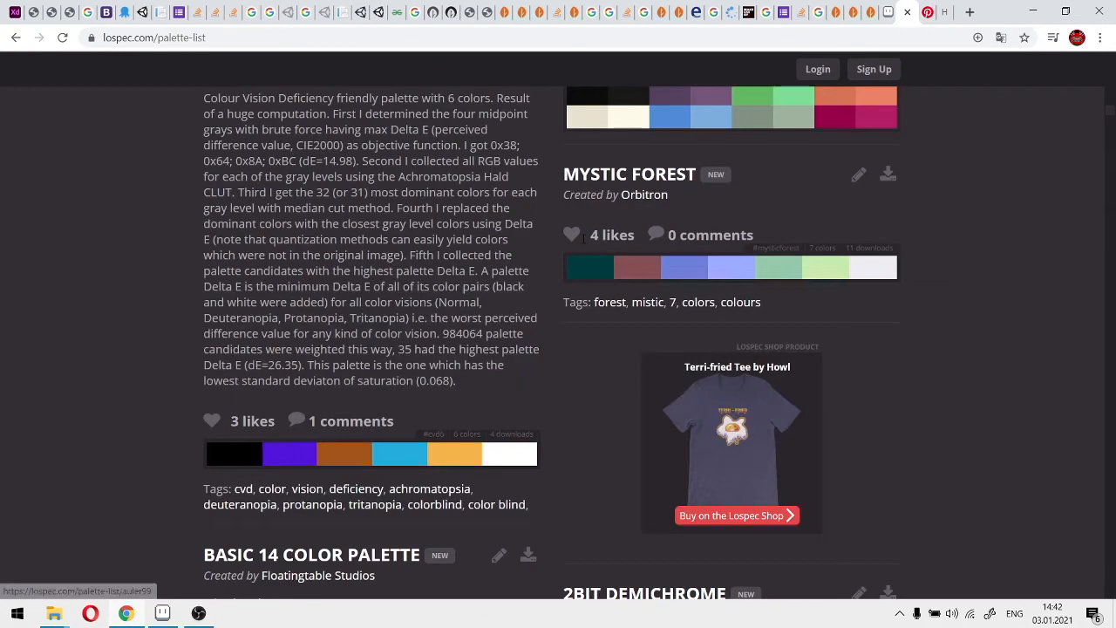
{"action": "scroll", "coordinate": [428, 189], "scroll_direction": "down", "scroll_amount": 5}
{"action": "scroll", "coordinate": [428, 189], "scroll_direction": "down", "scroll_amount": 15}
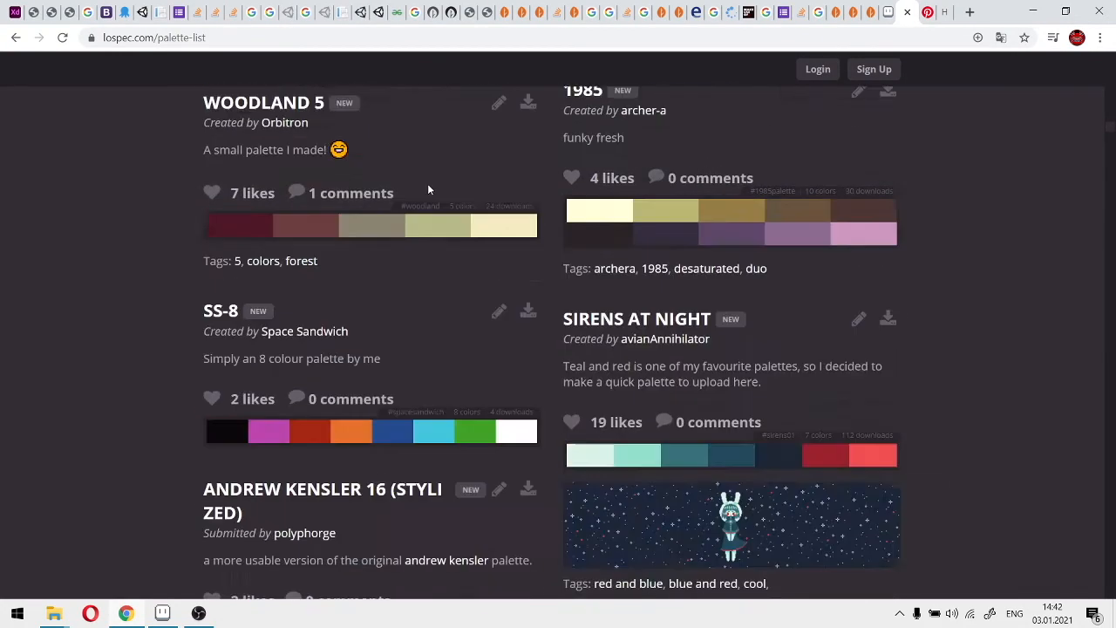
{"action": "scroll", "coordinate": [429, 187], "scroll_direction": "down", "scroll_amount": 15}
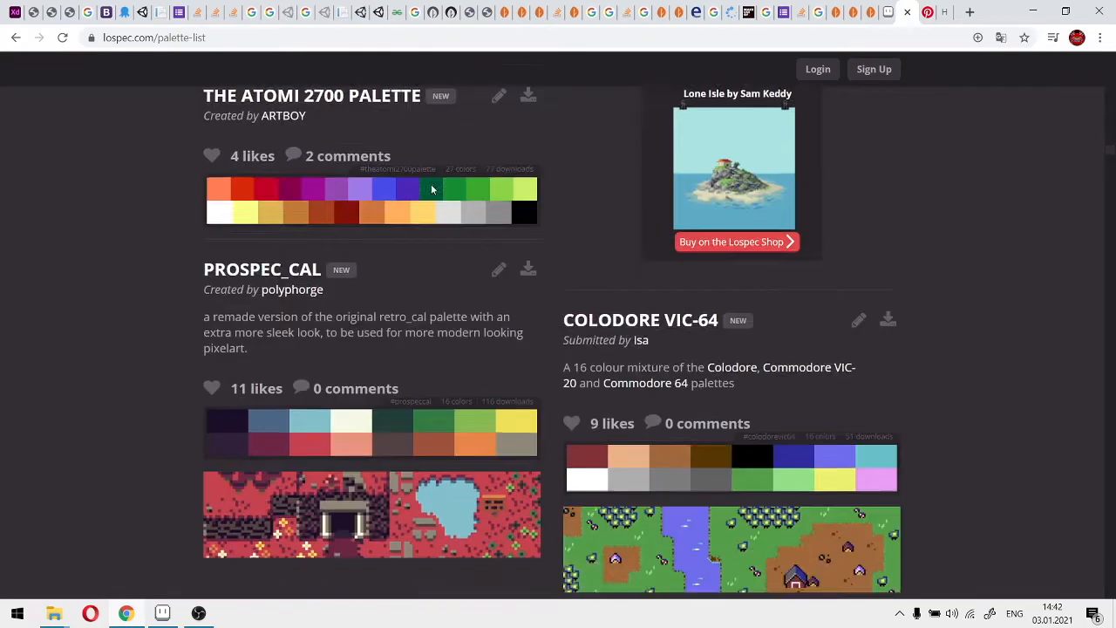
{"action": "scroll", "coordinate": [437, 190], "scroll_direction": "down", "scroll_amount": 5}
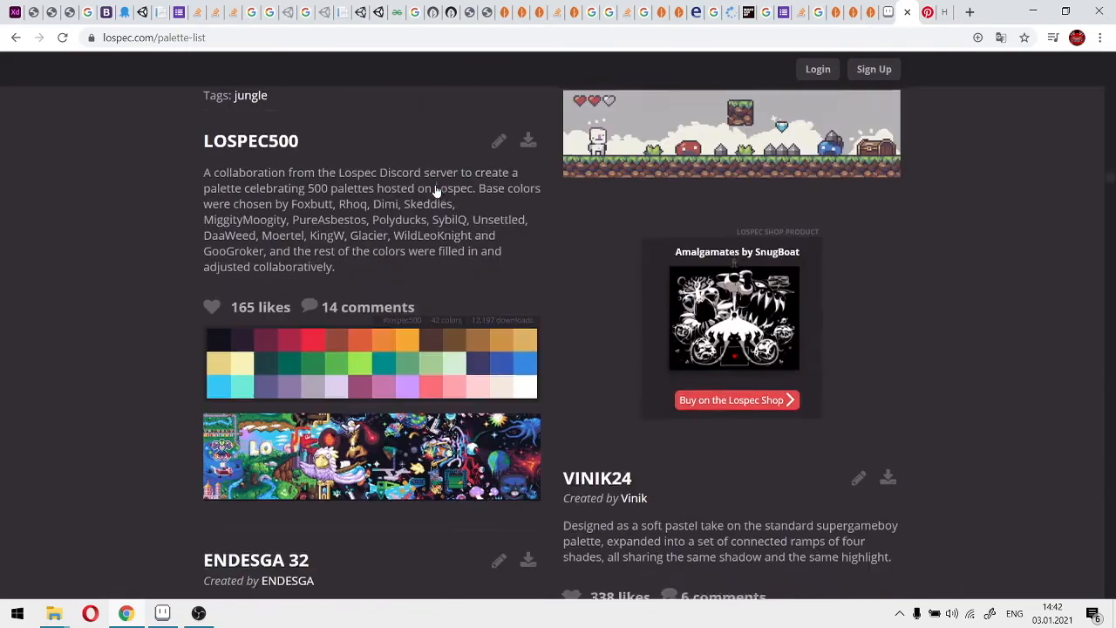
{"action": "scroll", "coordinate": [438, 190], "scroll_direction": "up", "scroll_amount": 8}
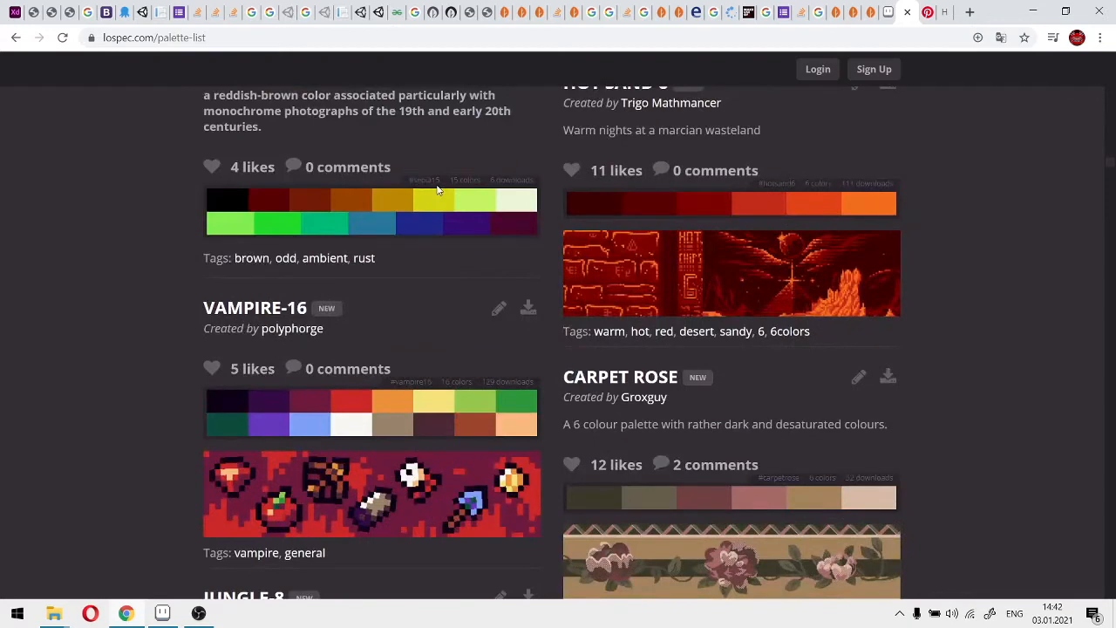
{"action": "scroll", "coordinate": [466, 214], "scroll_direction": "up", "scroll_amount": 2}
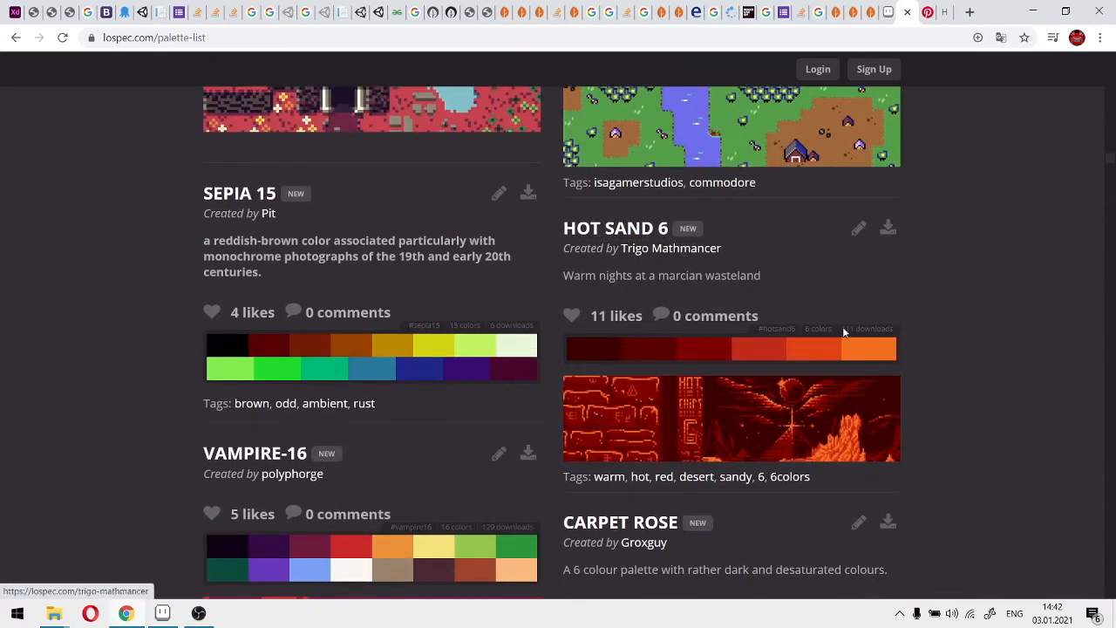
Download the Hot Sand 6 palette as a GIMP .GPL file and show it in its download folder
{"action": "left_click", "coordinate": [889, 229]}
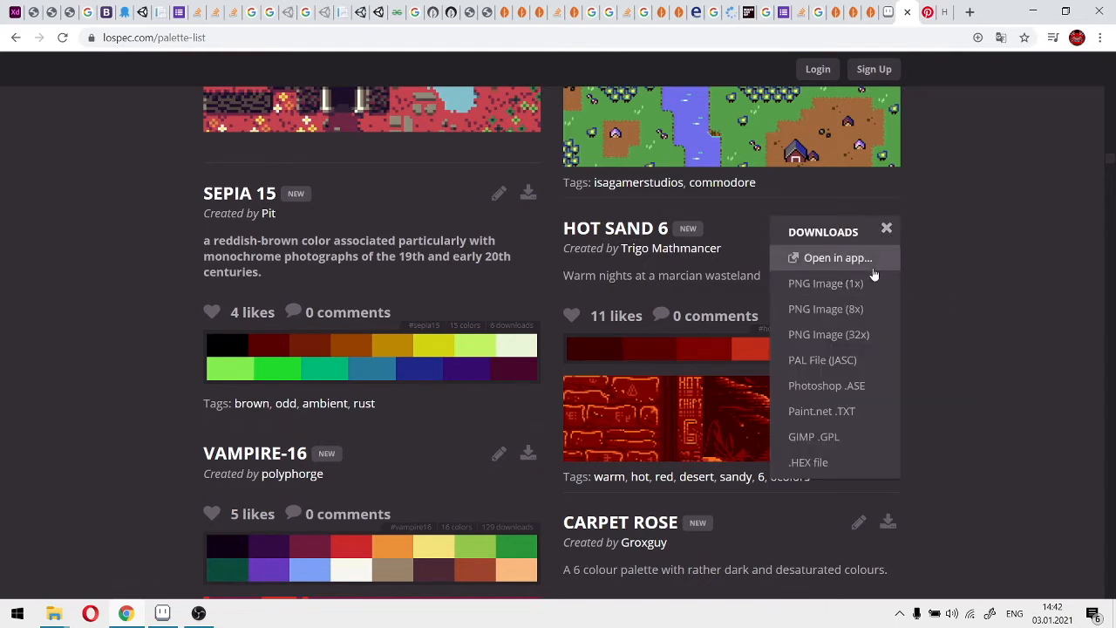
{"action": "left_click", "coordinate": [826, 439]}
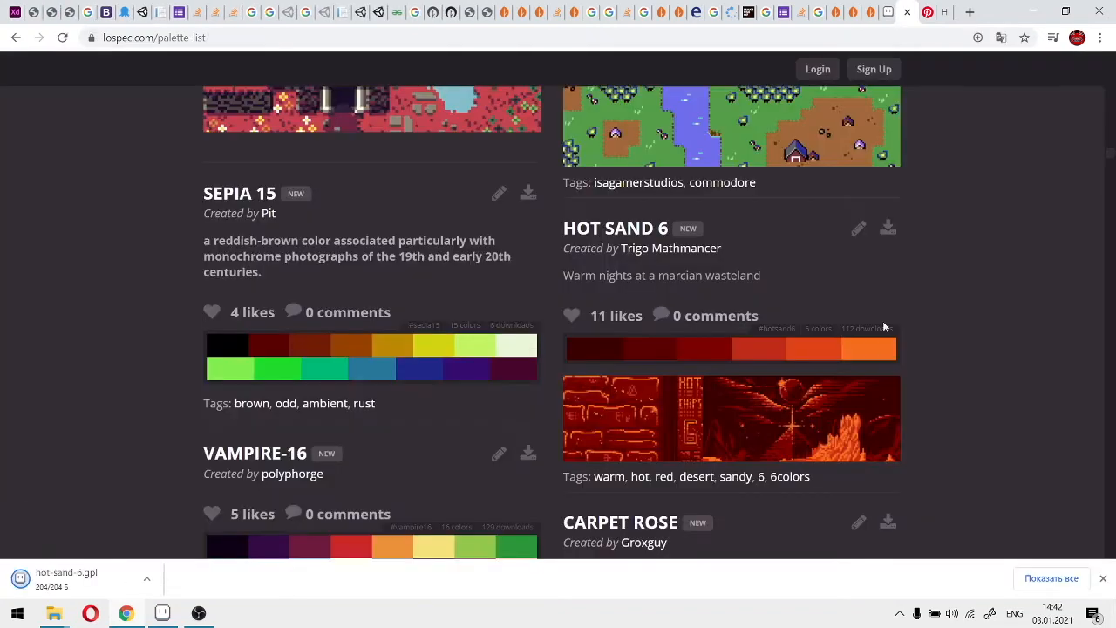
{"action": "left_click", "coordinate": [887, 227]}
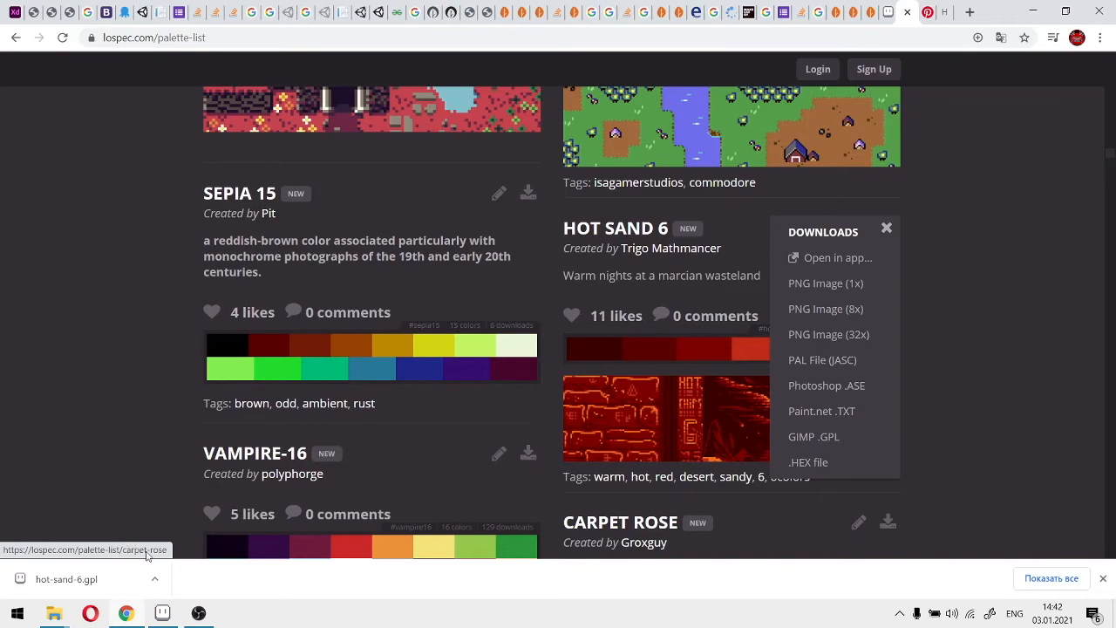
{"action": "left_click", "coordinate": [154, 578]}
{"action": "left_click", "coordinate": [175, 530]}
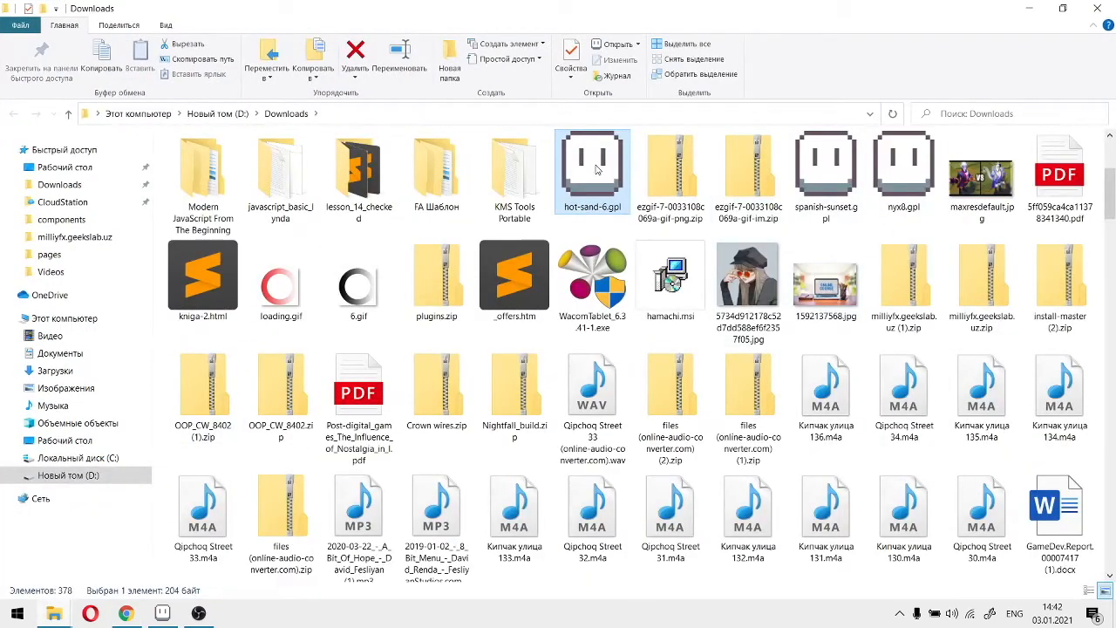
Move hot-sand-6.gpl from Downloads to the paletes folder inside Programms on drive D
{"action": "right_click", "coordinate": [597, 169]}
{"action": "left_click", "coordinate": [366, 415]}
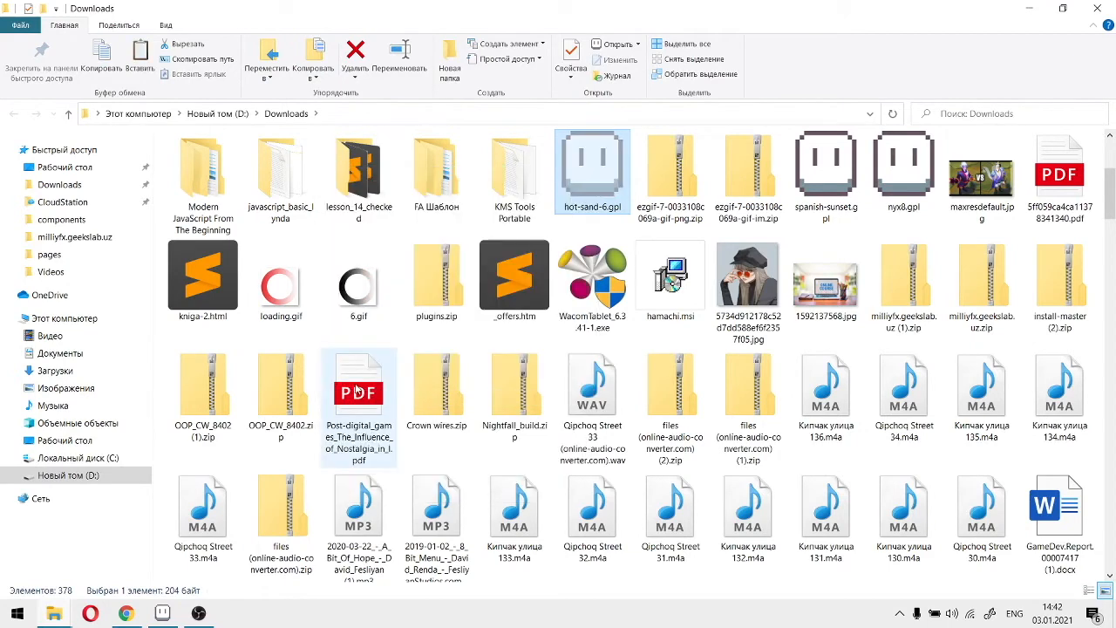
{"action": "left_click", "coordinate": [35, 478]}
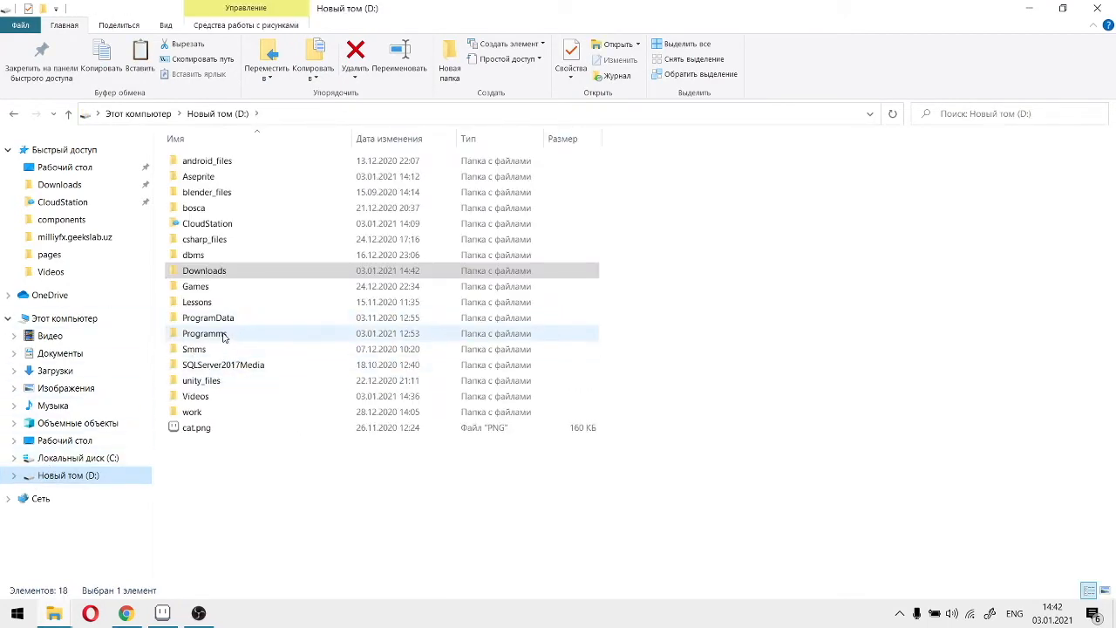
{"action": "double_click", "coordinate": [223, 335]}
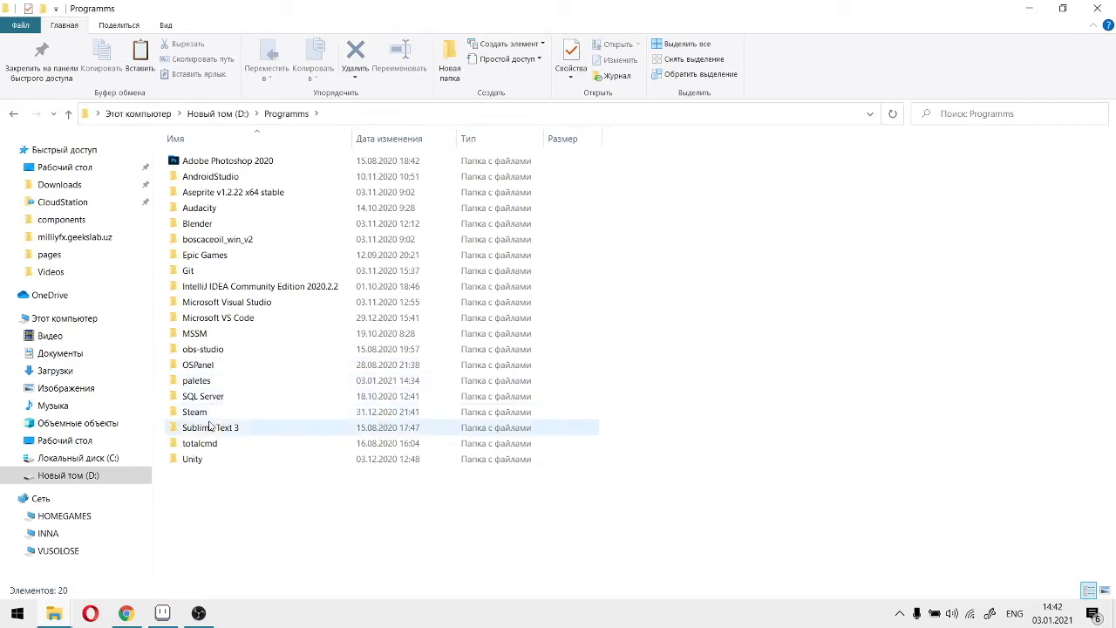
{"action": "double_click", "coordinate": [197, 380]}
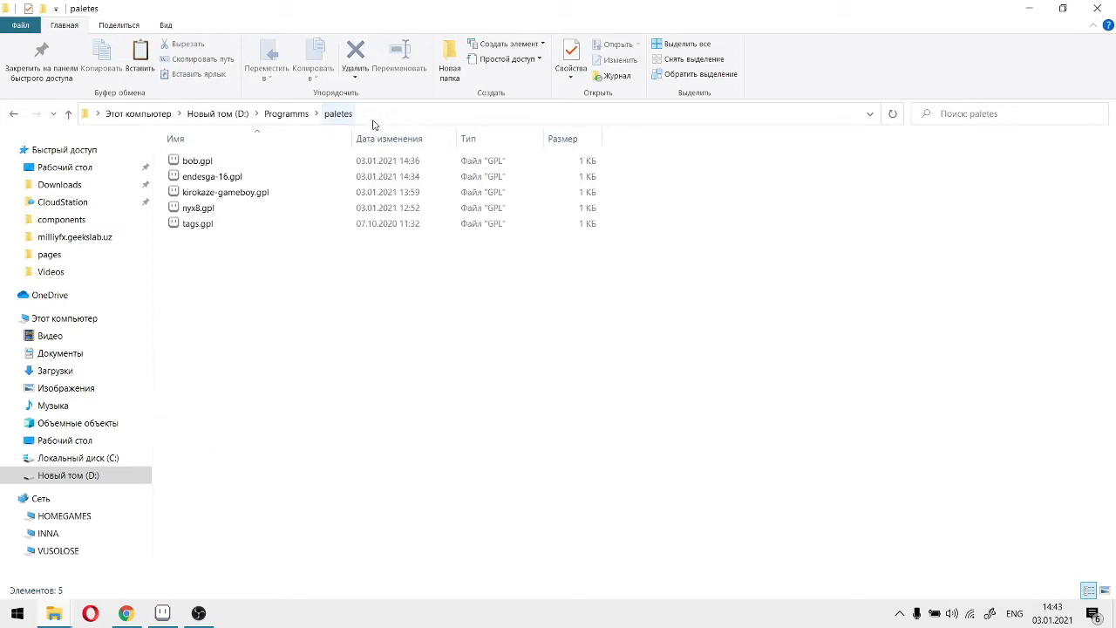
{"action": "right_click", "coordinate": [275, 333]}
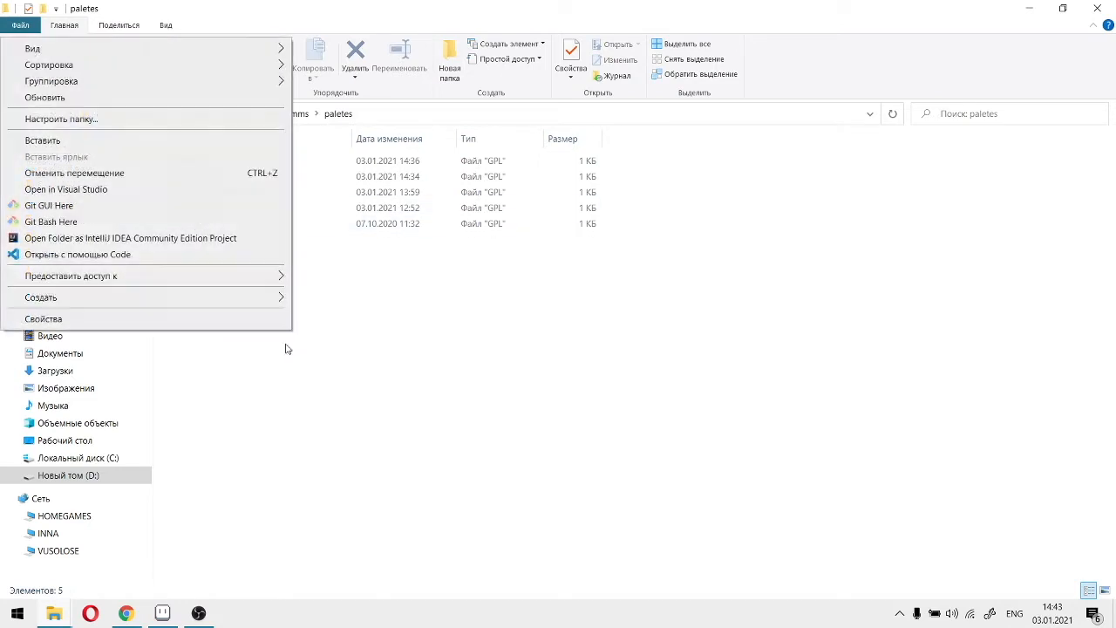
{"action": "left_click", "coordinate": [110, 171]}
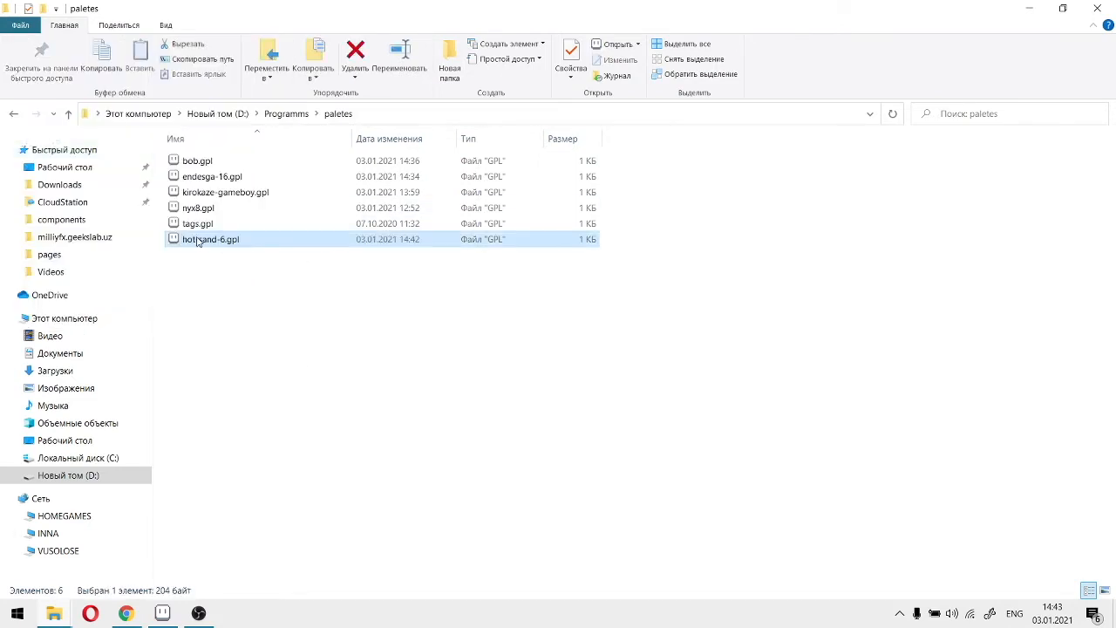
Switch back to Aseprite and load hot-sand-6.gpl from the paletes folder as the sprite's palette
{"action": "left_click", "coordinate": [163, 614]}
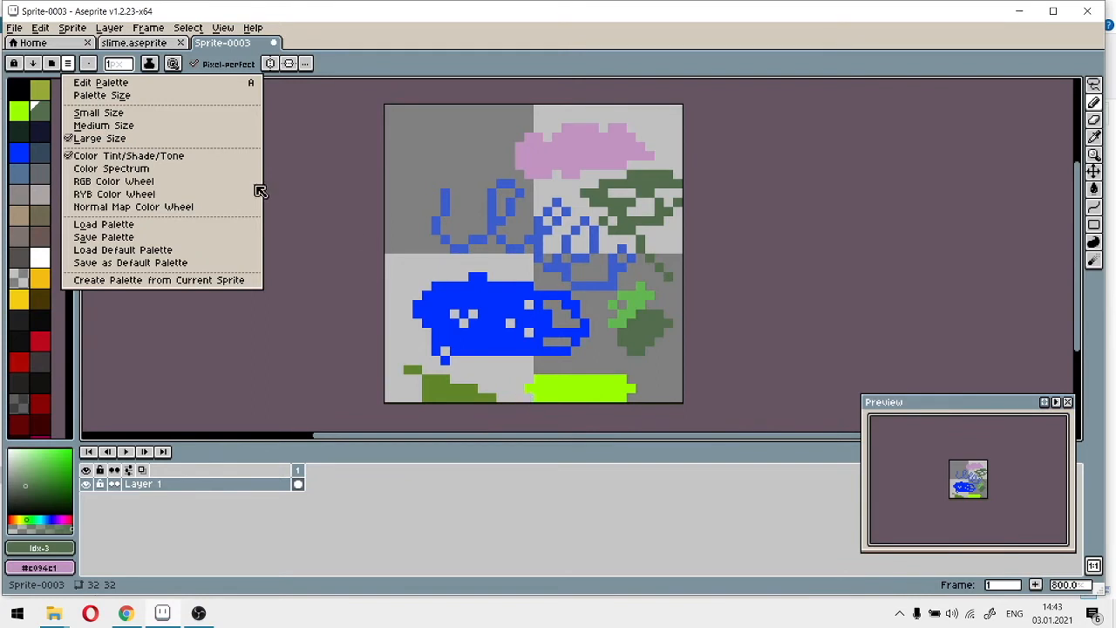
{"action": "left_click", "coordinate": [111, 225]}
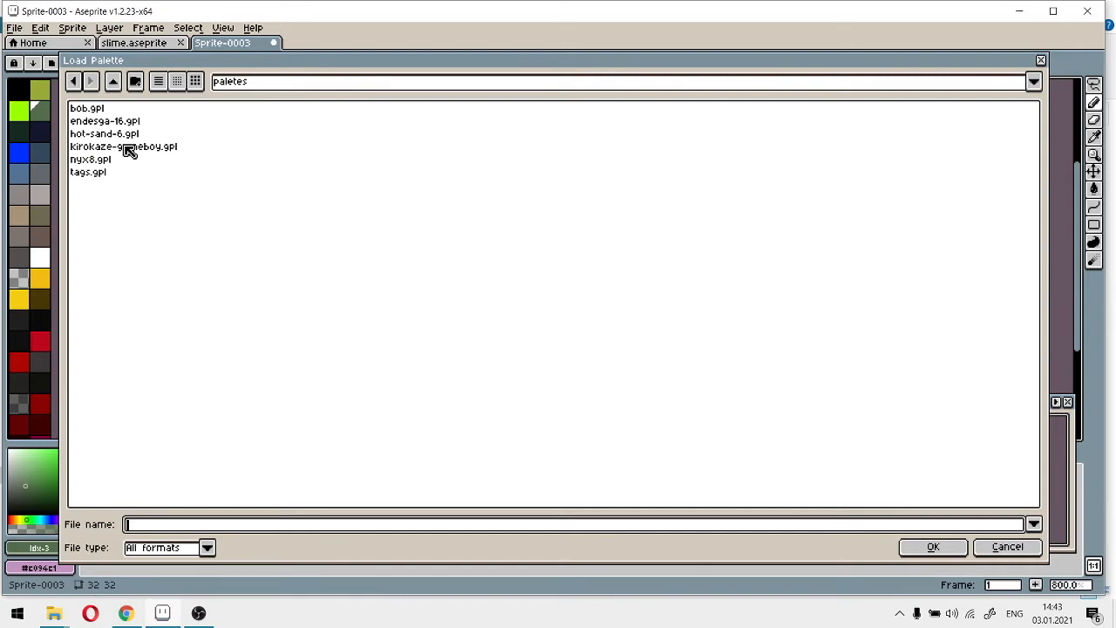
{"action": "left_click", "coordinate": [264, 86]}
{"action": "left_click", "coordinate": [116, 314]}
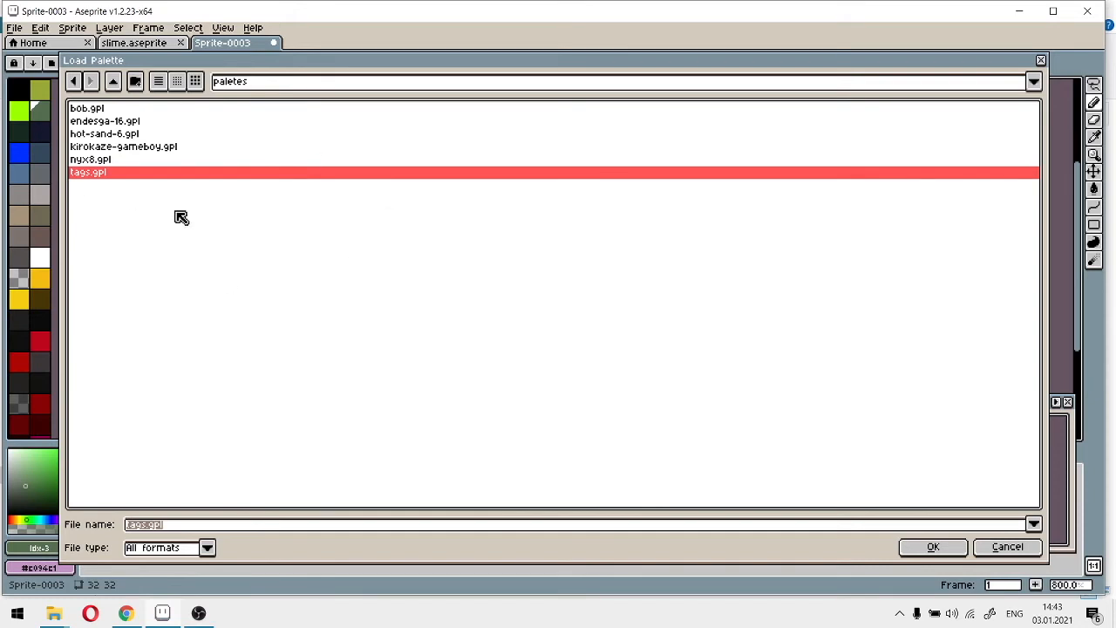
{"action": "left_click", "coordinate": [101, 136]}
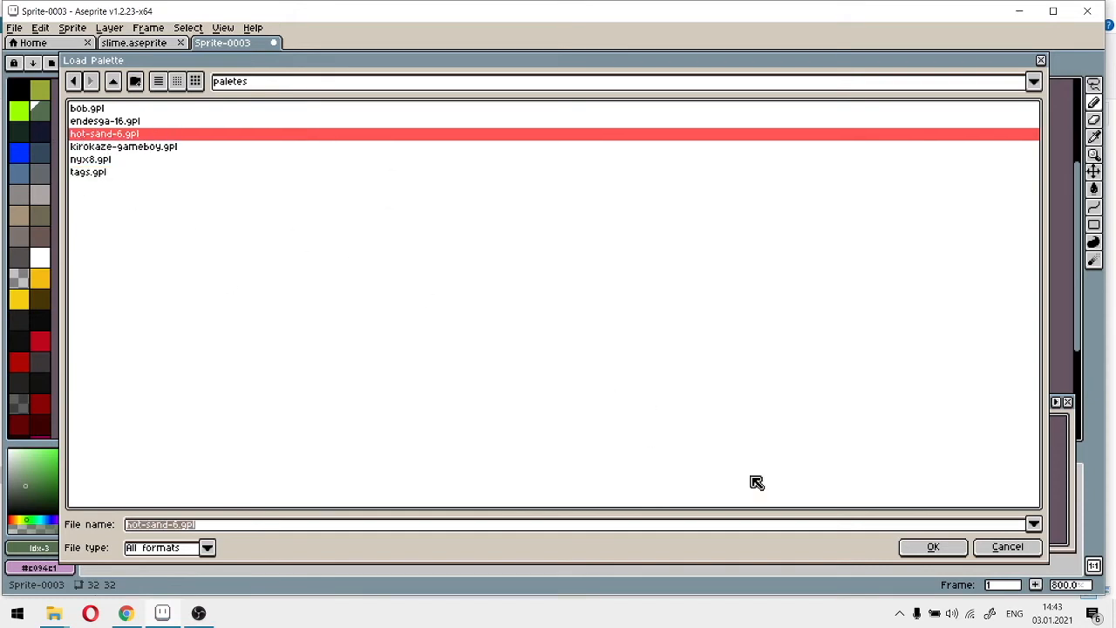
{"action": "left_click", "coordinate": [924, 547]}
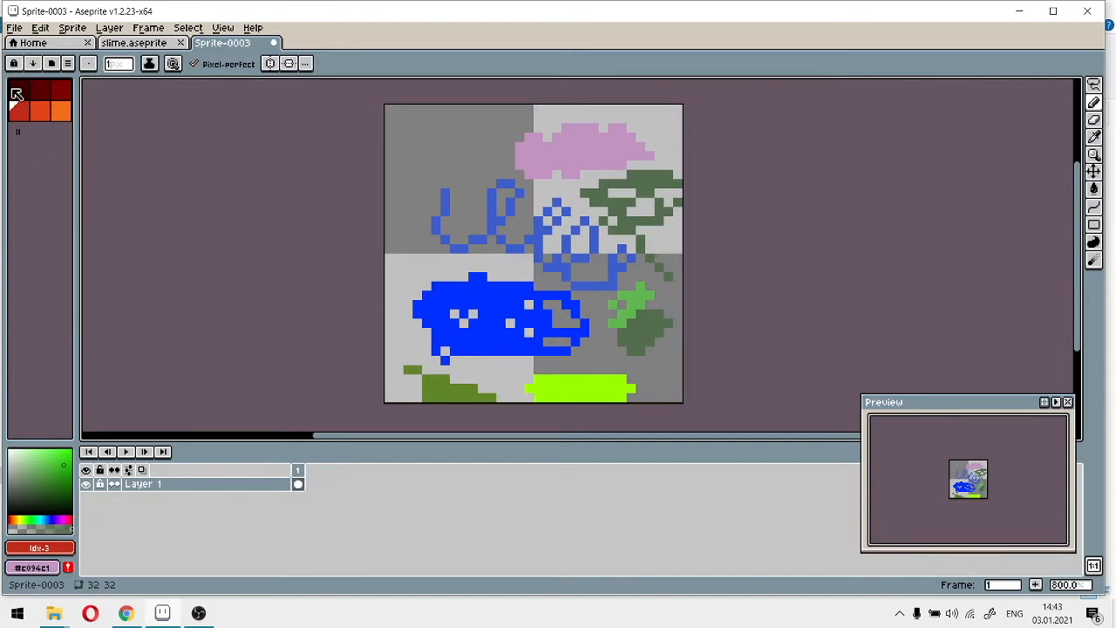
Pick the palette's orange (index 5) and erase the whole drawing from the canvas with the 20 px Eraser
{"action": "left_click", "coordinate": [61, 110]}
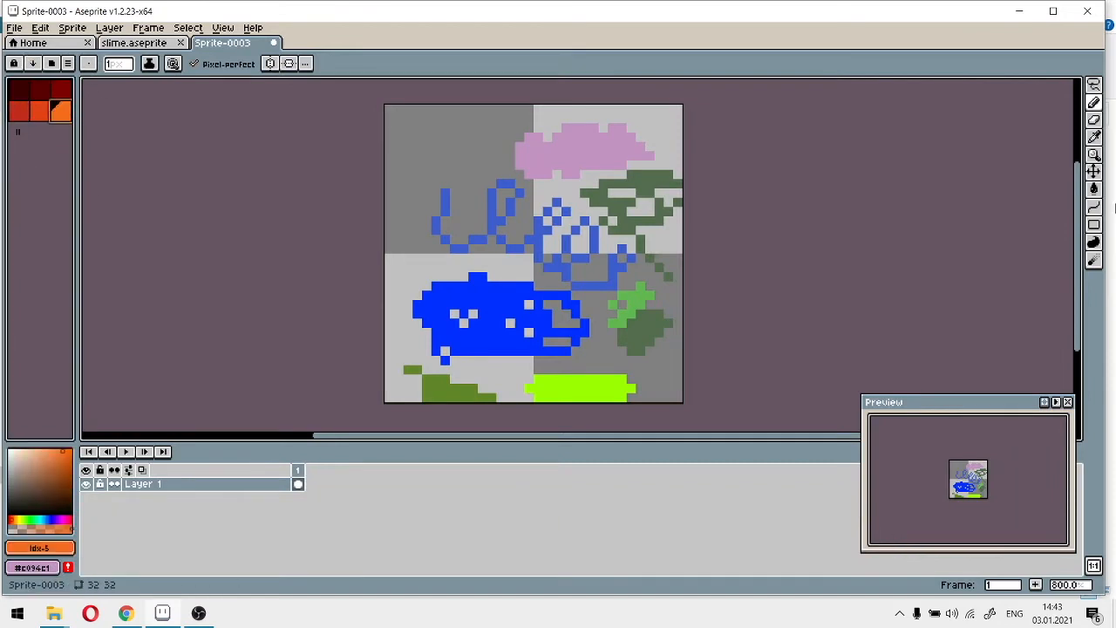
{"action": "left_click", "coordinate": [1096, 124]}
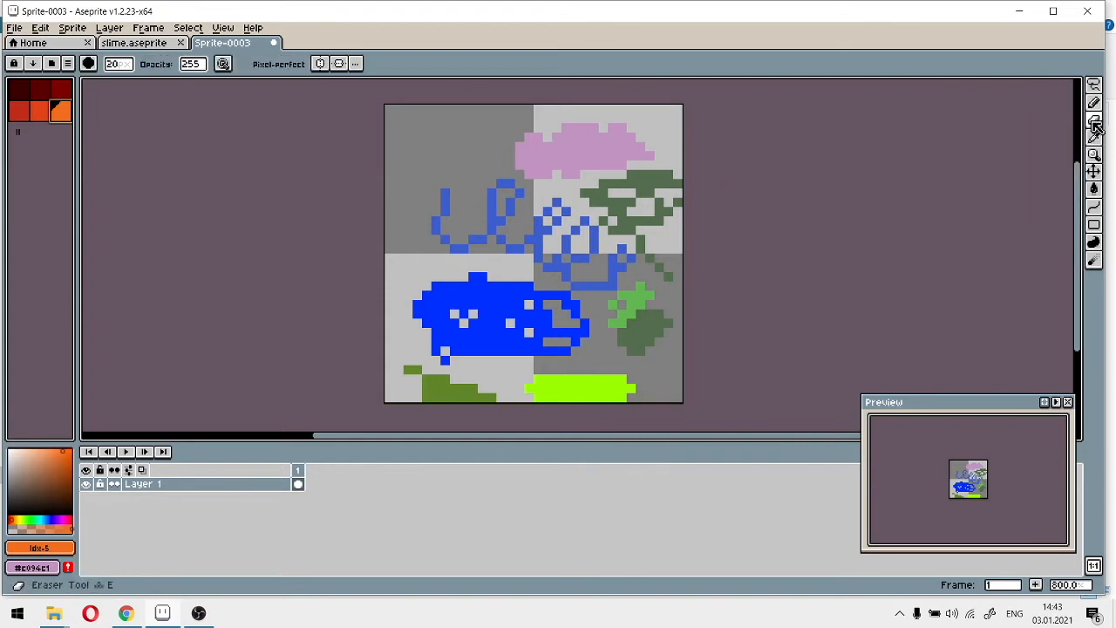
{"action": "mouse_move", "coordinate": [426, 165]}
{"action": "left_mouse_down"}
{"action": "mouse_move", "coordinate": [991, 204]}
{"action": "mouse_move", "coordinate": [563, 374]}
{"action": "left_mouse_up"}
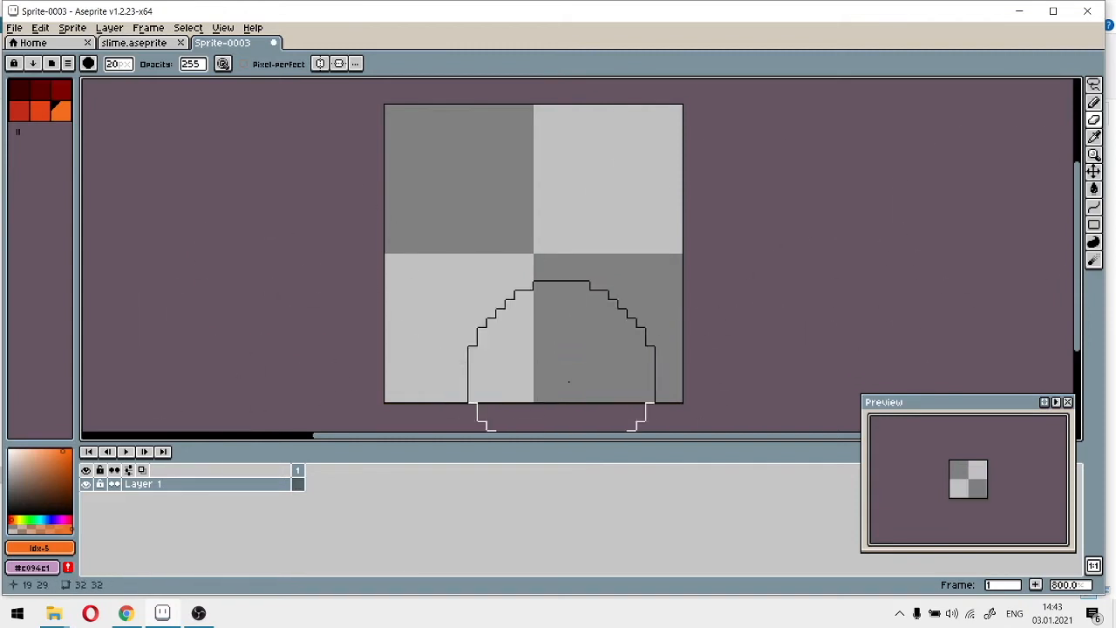
Draw a closed, jagged outline near the canvas centre with the 1 px Pencil in dark red (index 2)
{"action": "left_click", "coordinate": [1094, 102]}
{"action": "left_click", "coordinate": [60, 90]}
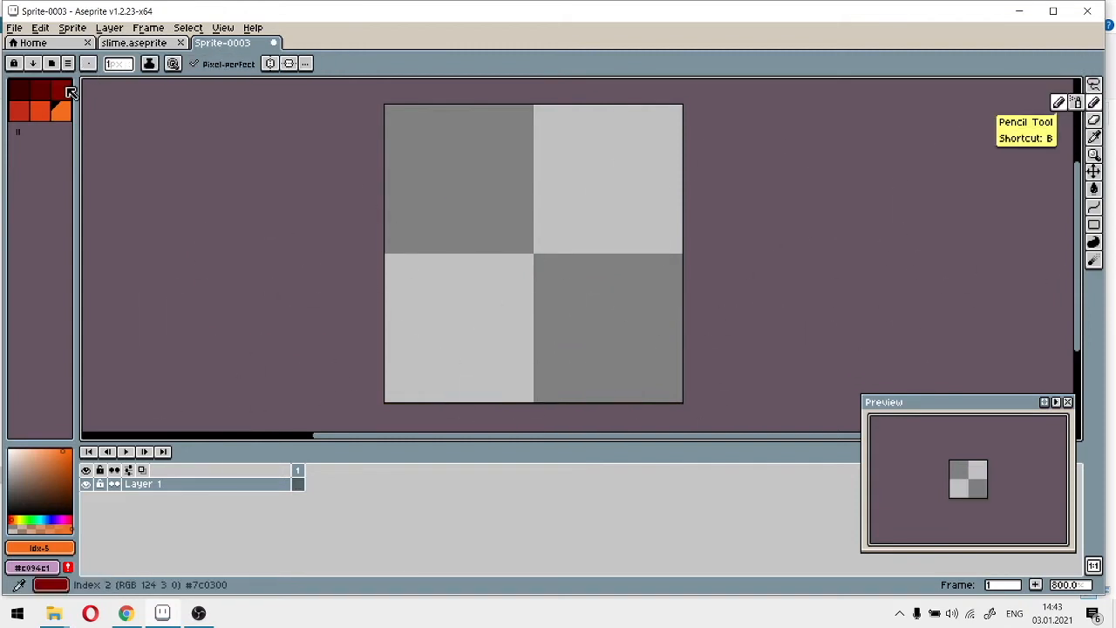
{"action": "scroll", "coordinate": [542, 206], "scroll_direction": "up", "scroll_amount": 5}
{"action": "left_click", "coordinate": [543, 205]}
{"action": "scroll", "coordinate": [394, 231], "scroll_direction": "down", "scroll_amount": 3}
{"action": "left_click_drag", "start_coordinate": [393, 248], "coordinate": [399, 229]}
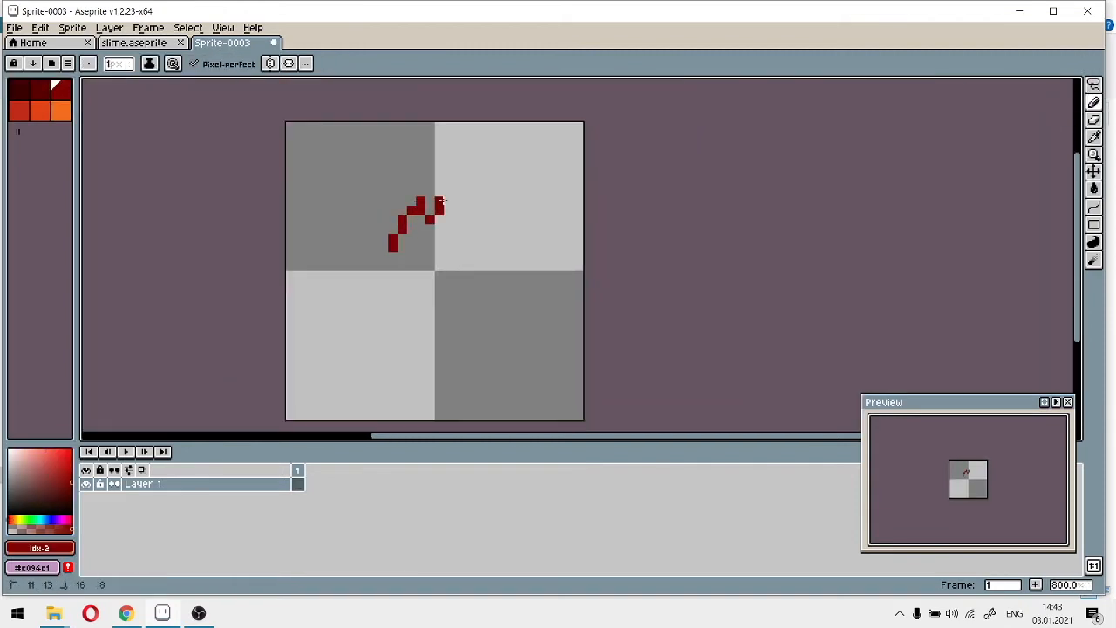
{"action": "mouse_move", "coordinate": [476, 228]}
{"action": "left_mouse_down"}
{"action": "mouse_move", "coordinate": [414, 265]}
{"action": "mouse_move", "coordinate": [386, 248]}
{"action": "left_mouse_up"}
Paint a filled orange (index 5) square of about 4 × 4 px to the right of the dark red outline
{"action": "scroll", "coordinate": [467, 225], "scroll_direction": "up", "scroll_amount": 4}
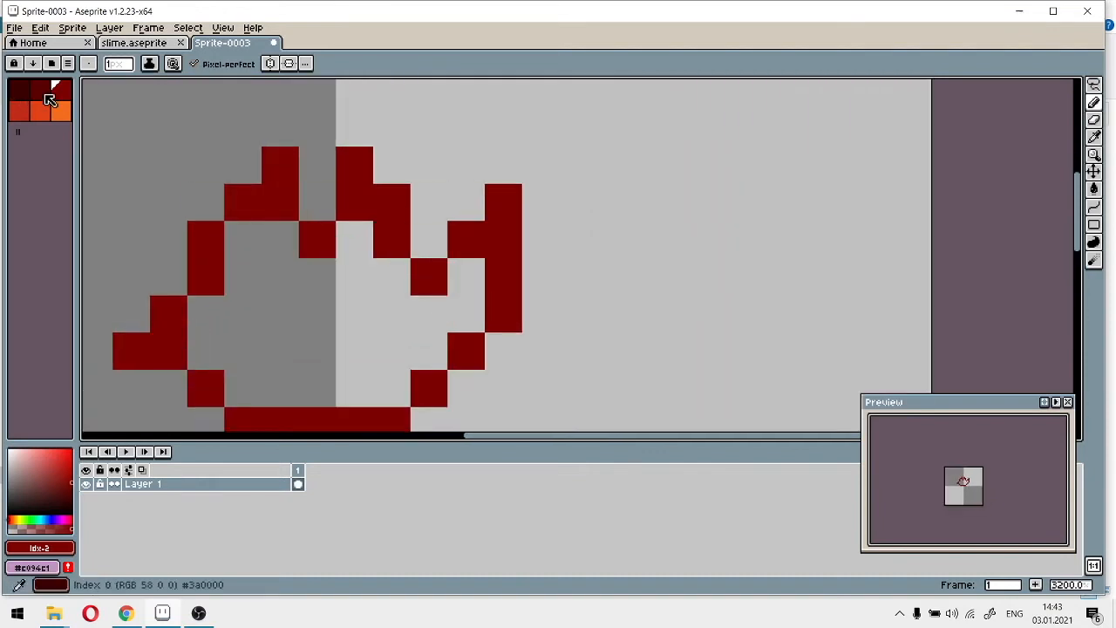
{"action": "left_click", "coordinate": [62, 119]}
{"action": "mouse_move", "coordinate": [652, 166]}
{"action": "left_mouse_down"}
{"action": "mouse_move", "coordinate": [752, 217]}
{"action": "mouse_move", "coordinate": [690, 166]}
{"action": "mouse_move", "coordinate": [720, 207]}
{"action": "left_mouse_up"}
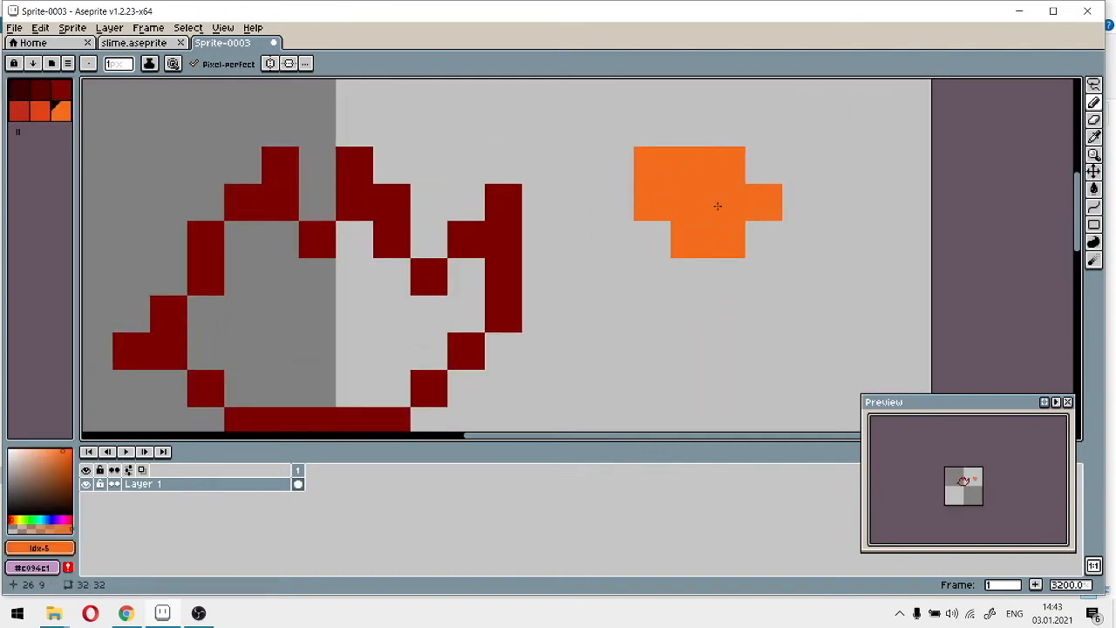
{"action": "scroll", "coordinate": [725, 248], "scroll_direction": "down", "scroll_amount": 4}
{"action": "scroll", "coordinate": [725, 248], "scroll_direction": "up", "scroll_amount": 4}
{"action": "mouse_move", "coordinate": [503, 174]}
{"action": "left_mouse_down"}
{"action": "mouse_move", "coordinate": [503, 211]}
{"action": "mouse_move", "coordinate": [626, 215]}
{"action": "mouse_move", "coordinate": [610, 159]}
{"action": "mouse_move", "coordinate": [615, 100]}
{"action": "left_mouse_up"}
{"action": "scroll", "coordinate": [531, 246], "scroll_direction": "down", "scroll_amount": 4}
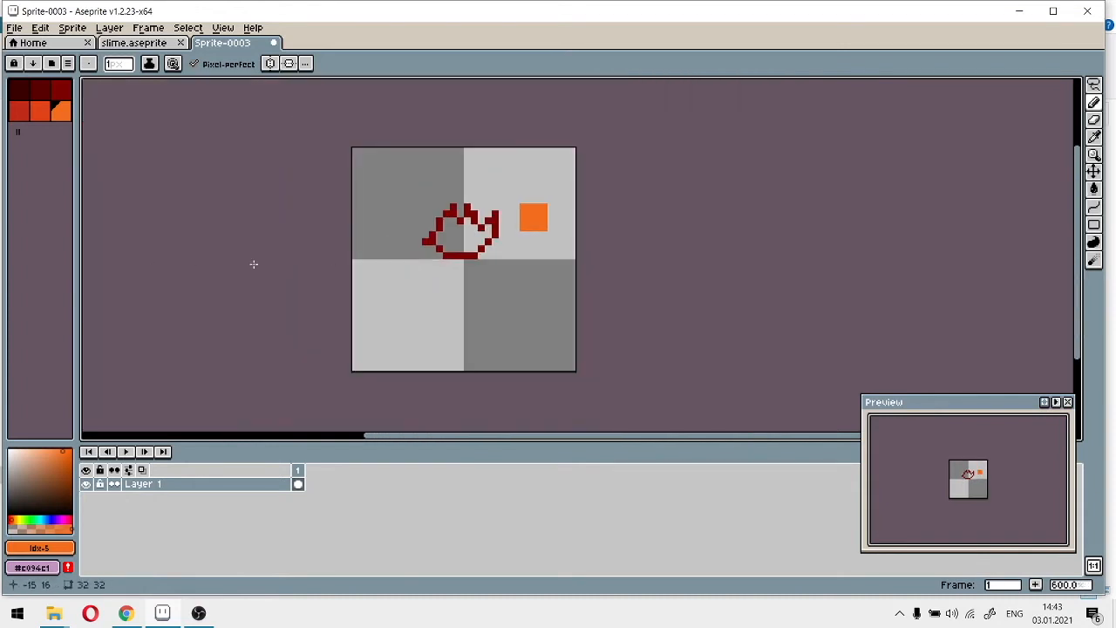
Scribble a wide horizontal orange strip across the canvas below the dark red outline, reaching its right edge
{"action": "scroll", "coordinate": [648, 254], "scroll_direction": "up", "scroll_amount": 4}
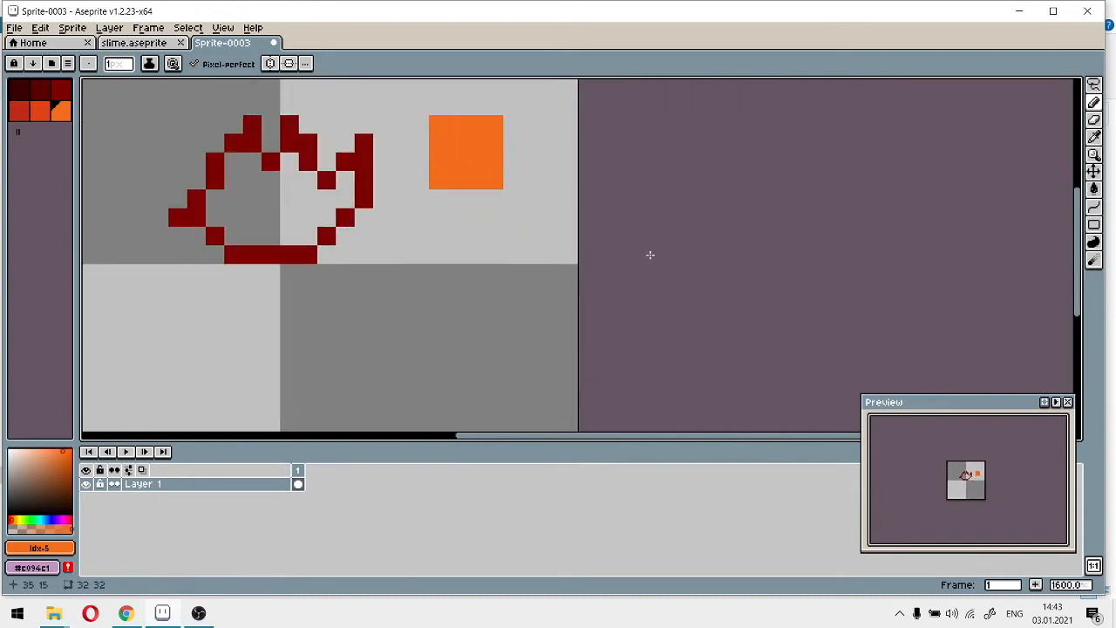
{"action": "scroll", "coordinate": [770, 242], "scroll_direction": "left", "scroll_amount": 4}
{"action": "left_click", "coordinate": [670, 225]}
{"action": "key", "text": "ctrl+z"}
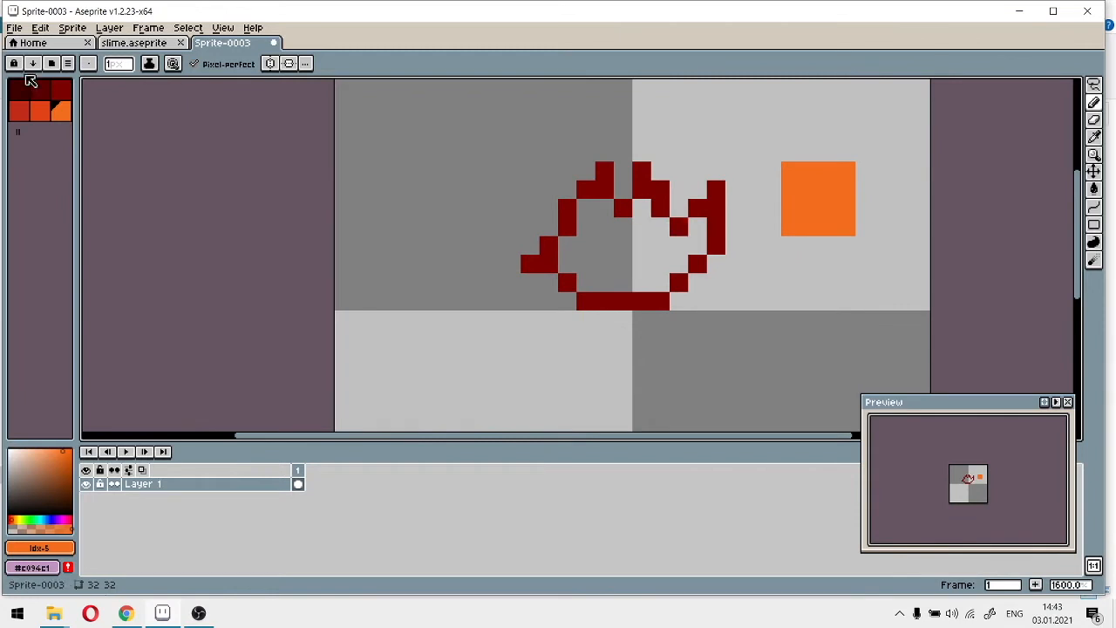
{"action": "left_click_drag", "start_coordinate": [776, 211], "coordinate": [426, 130]}
{"action": "left_click_drag", "start_coordinate": [537, 164], "coordinate": [706, 248]}
{"action": "mouse_move", "coordinate": [572, 189]}
{"action": "left_mouse_down"}
{"action": "mouse_move", "coordinate": [584, 97]}
{"action": "mouse_move", "coordinate": [591, 122]}
{"action": "left_mouse_up"}
{"action": "mouse_move", "coordinate": [534, 347]}
{"action": "left_mouse_down"}
{"action": "mouse_move", "coordinate": [309, 314]}
{"action": "mouse_move", "coordinate": [737, 344]}
{"action": "left_mouse_up"}
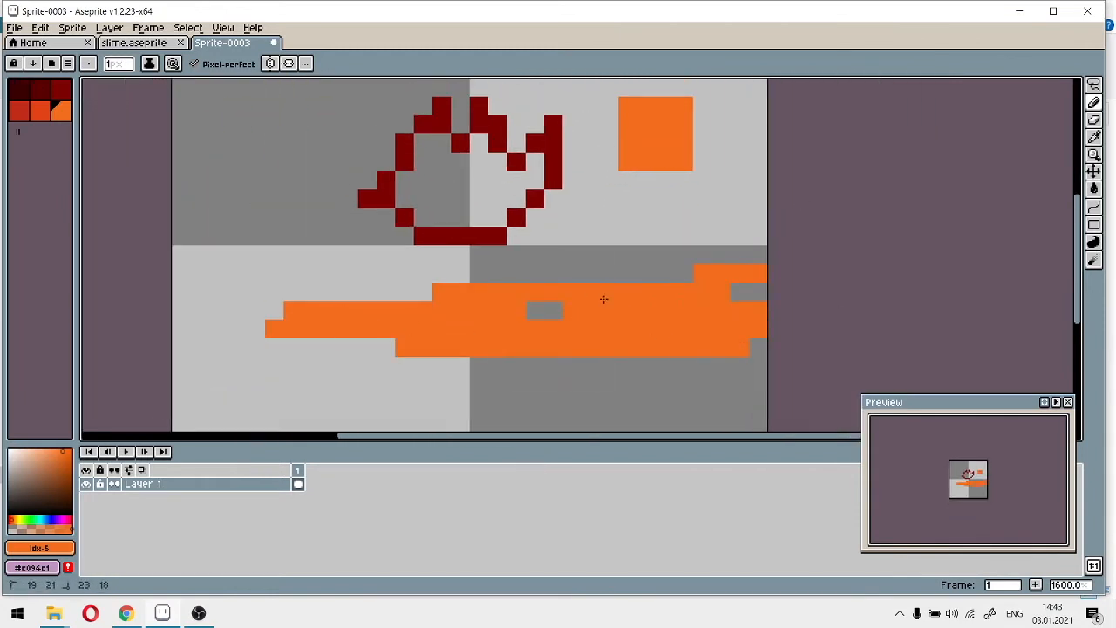
Set the Eraser size to 1 px and erase the lower part of the orange strip's right end
{"action": "left_click_drag", "start_coordinate": [831, 197], "coordinate": [809, 113]}
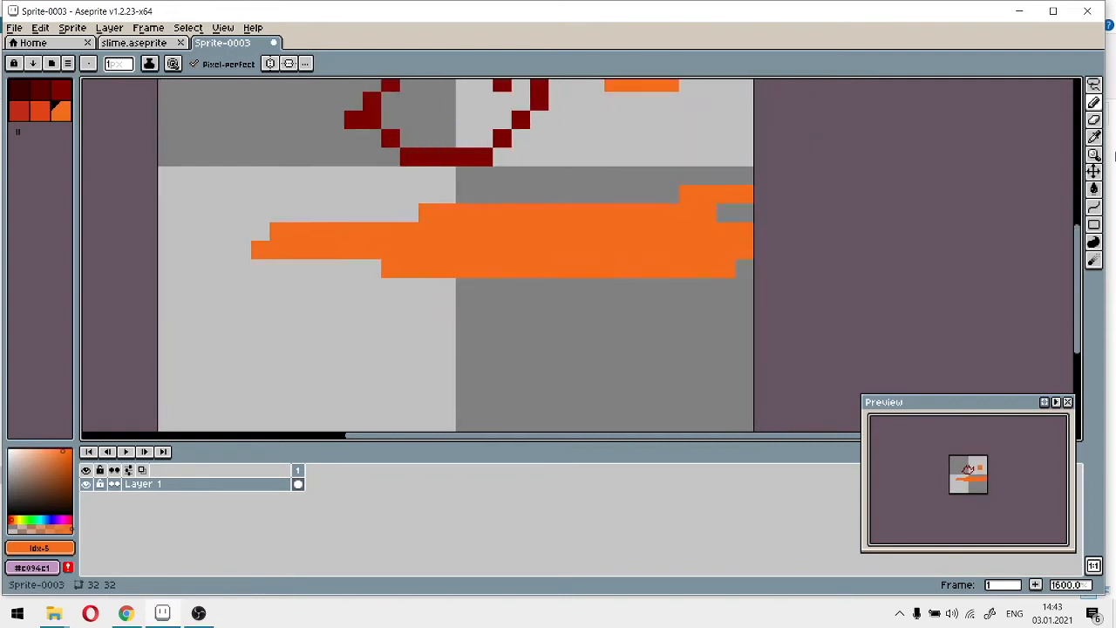
{"action": "left_click", "coordinate": [1095, 120]}
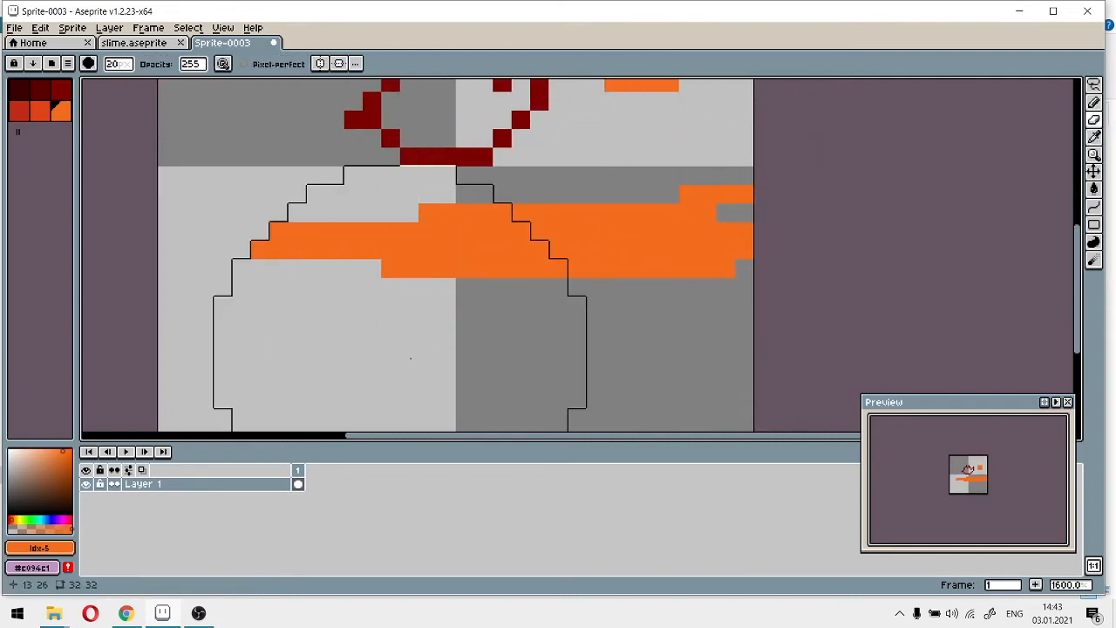
{"action": "scroll", "coordinate": [624, 245], "scroll_direction": "down", "scroll_amount": 4}
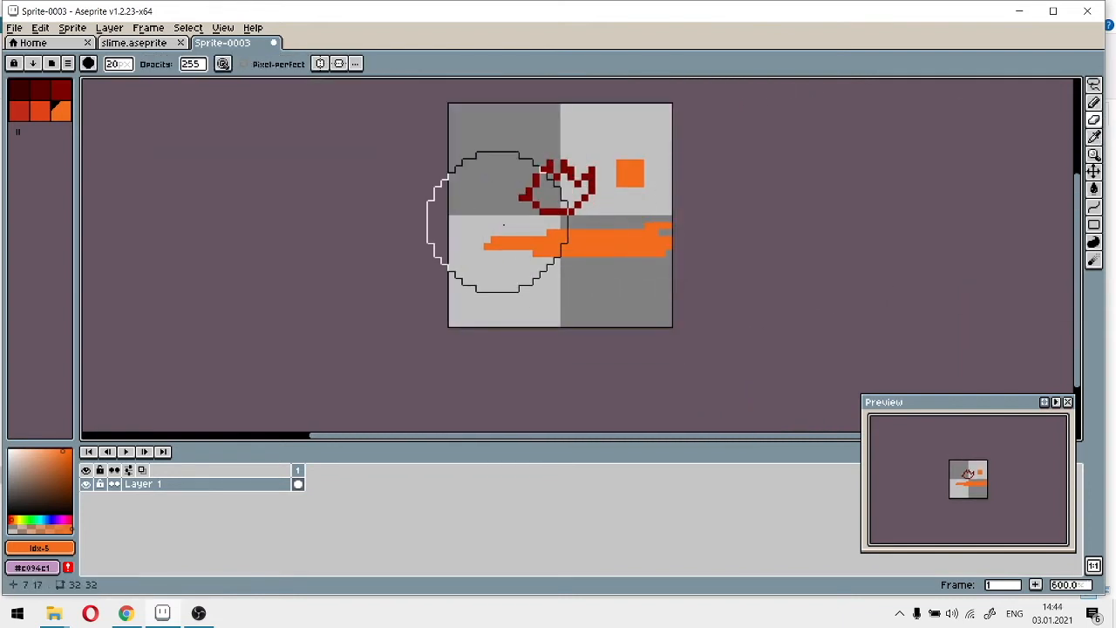
{"action": "left_click", "coordinate": [113, 66]}
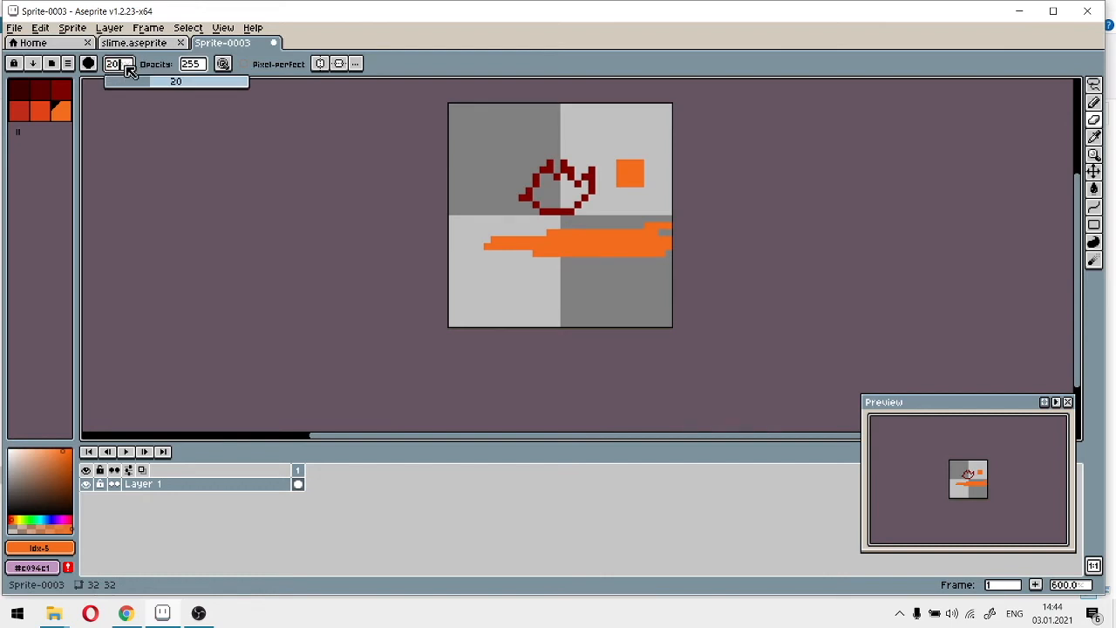
{"action": "left_click", "coordinate": [115, 66]}
{"action": "scroll", "coordinate": [630, 269], "scroll_direction": "up", "scroll_amount": 4}
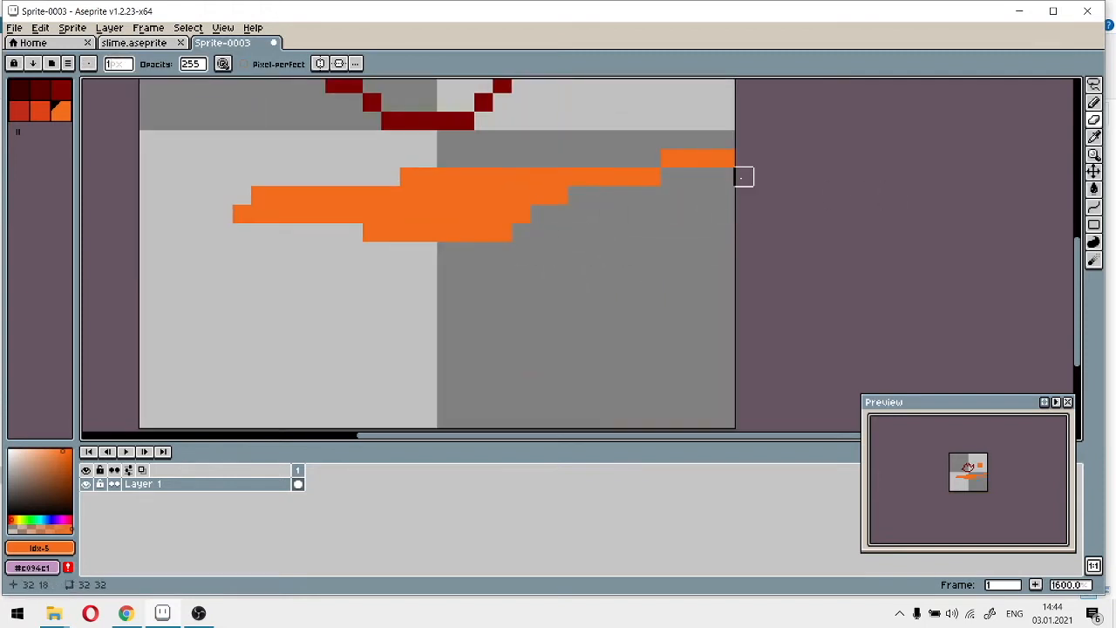
Set the Eraser size back to 20 px and repaint orange pixels along the strip's lower right edge with the 1 px Pencil
{"action": "left_click_drag", "start_coordinate": [120, 65], "coordinate": [77, 73]}
{"action": "type", "text": "20"}
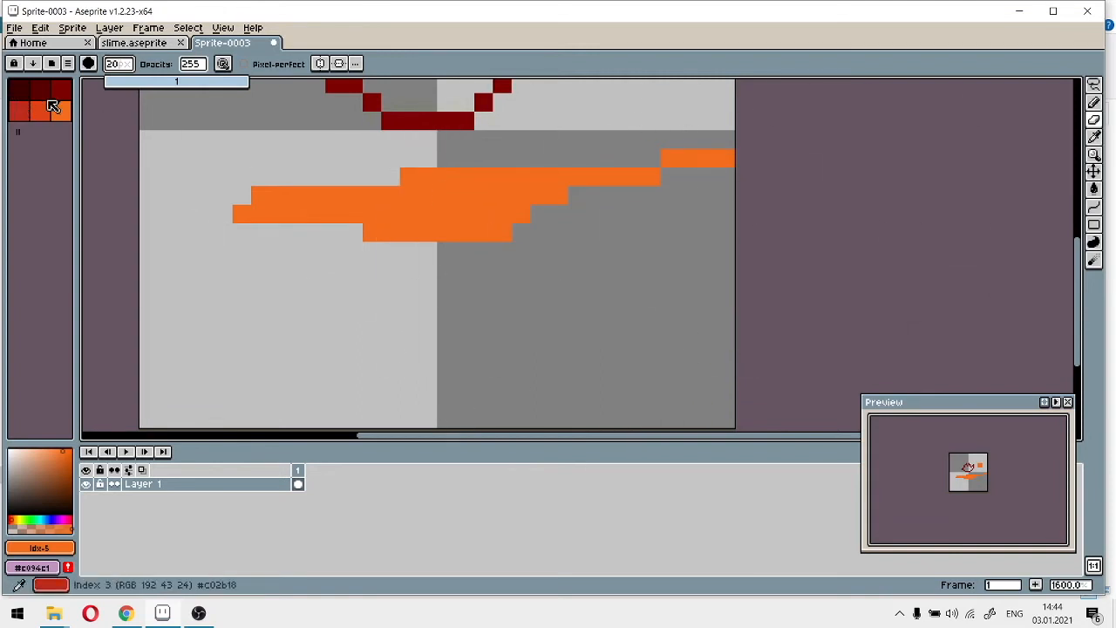
{"action": "left_click", "coordinate": [1093, 101]}
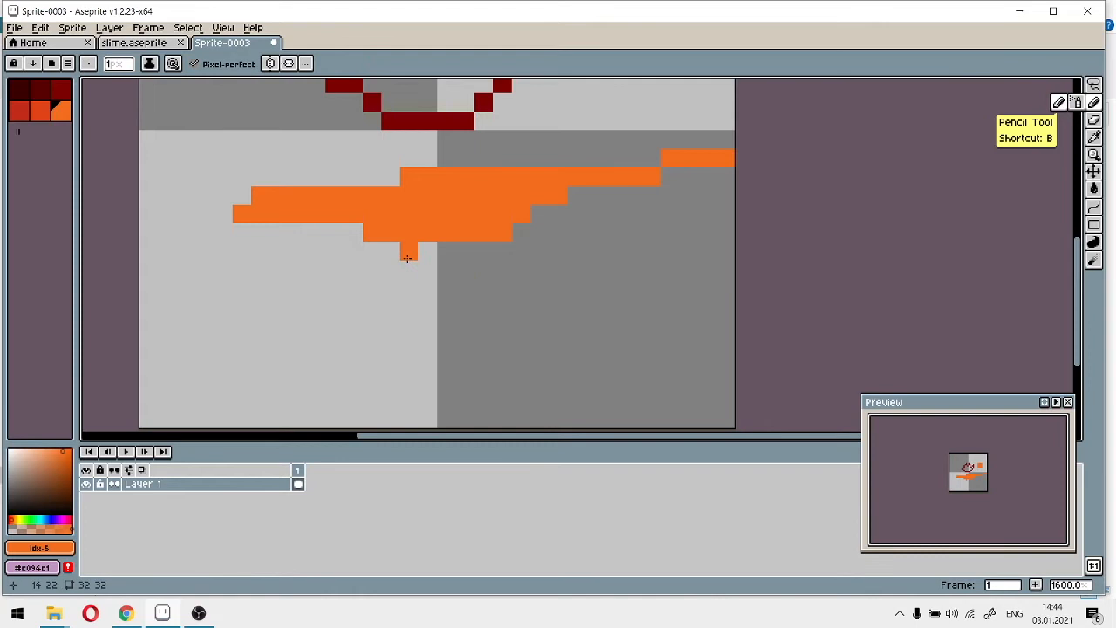
{"action": "mouse_move", "coordinate": [532, 227]}
{"action": "left_mouse_down"}
{"action": "mouse_move", "coordinate": [545, 205]}
{"action": "mouse_move", "coordinate": [589, 207]}
{"action": "left_mouse_up"}
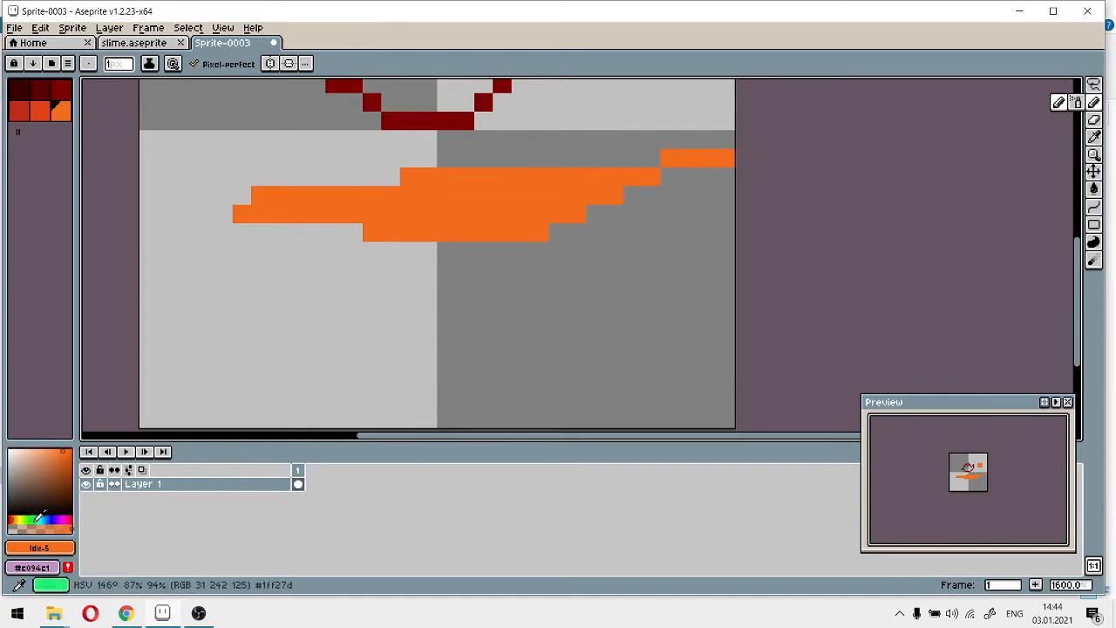
Lower the alpha of the orange #f26d1f to 0 and add the transparent colour to the palette as index 6
{"action": "left_click_drag", "start_coordinate": [75, 523], "coordinate": [38, 524]}
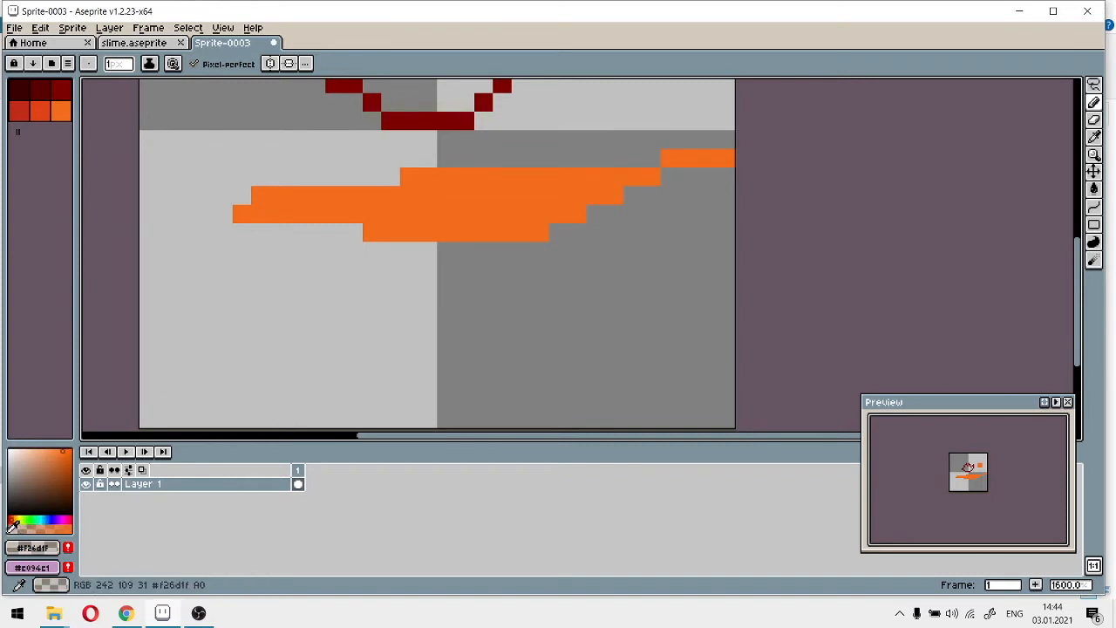
{"action": "left_click", "coordinate": [68, 550]}
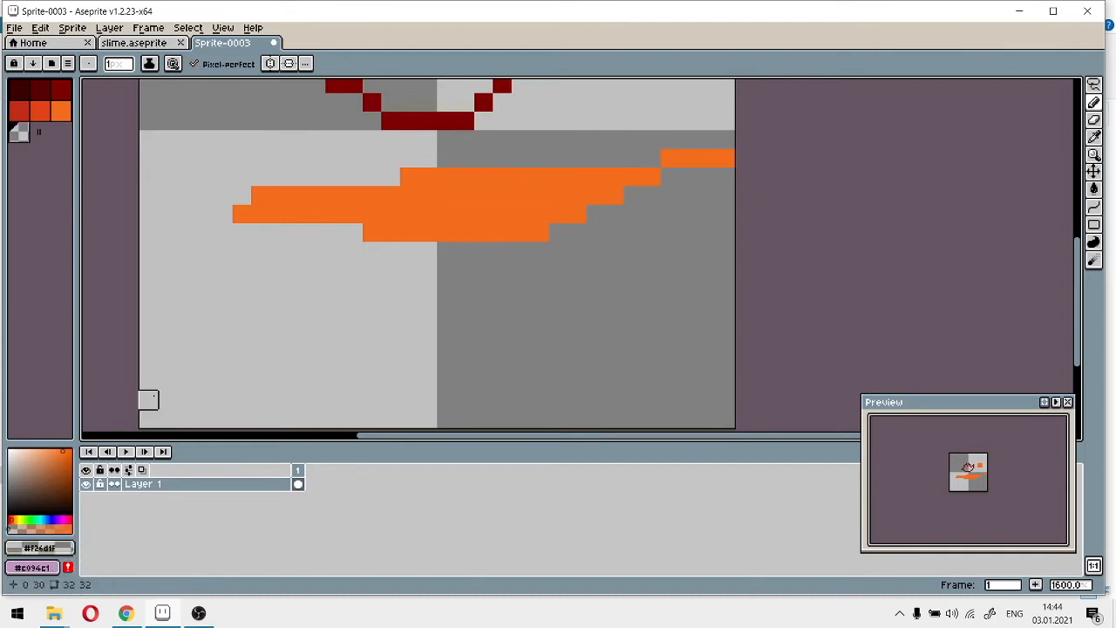
{"action": "left_click", "coordinate": [18, 134]}
Paint over the whole orange strip with the transparent colour (index 6) to remove it from the canvas
{"action": "scroll", "coordinate": [484, 199], "scroll_direction": "up", "scroll_amount": 3}
{"action": "left_click_drag", "start_coordinate": [426, 131], "coordinate": [414, 355]}
{"action": "left_click_drag", "start_coordinate": [484, 128], "coordinate": [484, 354]}
{"action": "left_click_drag", "start_coordinate": [538, 128], "coordinate": [537, 407]}
{"action": "left_click", "coordinate": [596, 116]}
{"action": "left_click_drag", "start_coordinate": [596, 116], "coordinate": [583, 335]}
{"action": "scroll", "coordinate": [402, 328], "scroll_direction": "down", "scroll_amount": 5}
{"action": "scroll", "coordinate": [415, 330], "scroll_direction": "up", "scroll_amount": 3}
{"action": "left_click_drag", "start_coordinate": [418, 331], "coordinate": [653, 338]}
{"action": "mouse_move", "coordinate": [509, 232]}
{"action": "left_mouse_down"}
{"action": "mouse_move", "coordinate": [458, 252]}
{"action": "mouse_move", "coordinate": [730, 256]}
{"action": "mouse_move", "coordinate": [340, 311]}
{"action": "mouse_move", "coordinate": [1031, 200]}
{"action": "mouse_move", "coordinate": [572, 230]}
{"action": "left_mouse_up"}
{"action": "scroll", "coordinate": [572, 231], "scroll_direction": "down", "scroll_amount": 4}
{"action": "scroll", "coordinate": [622, 273], "scroll_direction": "up", "scroll_amount": 4}
{"action": "scroll", "coordinate": [622, 274], "scroll_direction": "down", "scroll_amount": 2}
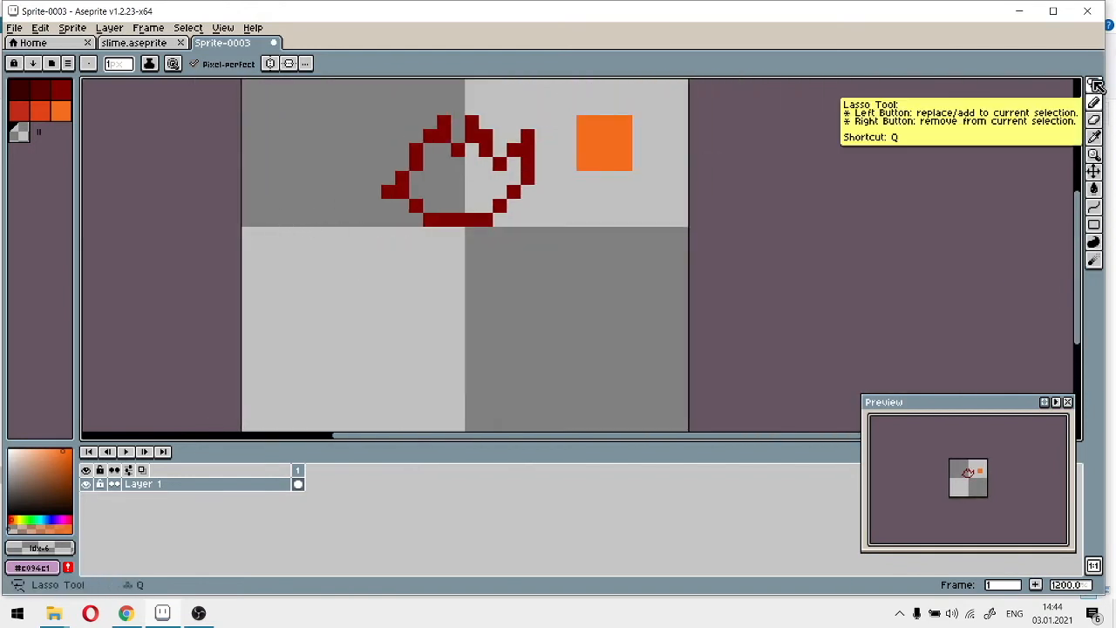
Select the dark red outline with the Lasso Tool, move it into the canvas's lower-left quadrant and deselect
{"action": "left_click", "coordinate": [1099, 82]}
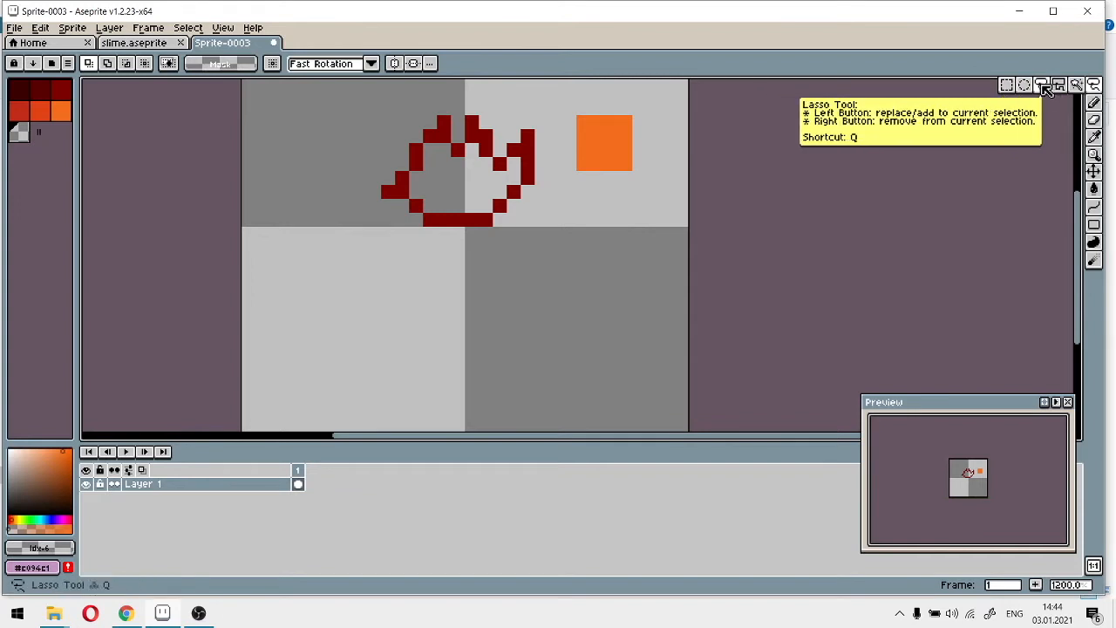
{"action": "mouse_move", "coordinate": [345, 94]}
{"action": "left_mouse_down"}
{"action": "mouse_move", "coordinate": [488, 235]}
{"action": "mouse_move", "coordinate": [543, 249]}
{"action": "mouse_move", "coordinate": [553, 267]}
{"action": "left_mouse_up"}
{"action": "mouse_move", "coordinate": [478, 197]}
{"action": "left_mouse_down"}
{"action": "mouse_move", "coordinate": [394, 211]}
{"action": "mouse_move", "coordinate": [408, 310]}
{"action": "mouse_move", "coordinate": [651, 341]}
{"action": "mouse_move", "coordinate": [491, 280]}
{"action": "mouse_move", "coordinate": [436, 296]}
{"action": "left_mouse_up"}
{"action": "mouse_move", "coordinate": [663, 284]}
{"action": "left_mouse_down"}
{"action": "mouse_move", "coordinate": [711, 241]}
{"action": "mouse_move", "coordinate": [832, 190]}
{"action": "left_mouse_up"}
{"action": "mouse_move", "coordinate": [601, 197]}
{"action": "left_mouse_down"}
{"action": "mouse_move", "coordinate": [546, 238]}
{"action": "mouse_move", "coordinate": [546, 253]}
{"action": "left_mouse_up"}
{"action": "key", "text": "ctrl+d"}
Lasso the orange square, move it next to the canvas centre and drop the selection
{"action": "left_click", "coordinate": [1093, 86]}
{"action": "left_click", "coordinate": [1041, 85]}
{"action": "left_click_drag", "start_coordinate": [739, 190], "coordinate": [573, 374]}
{"action": "mouse_move", "coordinate": [559, 171]}
{"action": "left_mouse_down"}
{"action": "mouse_move", "coordinate": [615, 172]}
{"action": "mouse_move", "coordinate": [724, 332]}
{"action": "left_mouse_up"}
{"action": "mouse_move", "coordinate": [632, 231]}
{"action": "left_mouse_down"}
{"action": "mouse_move", "coordinate": [590, 227]}
{"action": "mouse_move", "coordinate": [493, 301]}
{"action": "mouse_move", "coordinate": [503, 304]}
{"action": "left_mouse_up"}
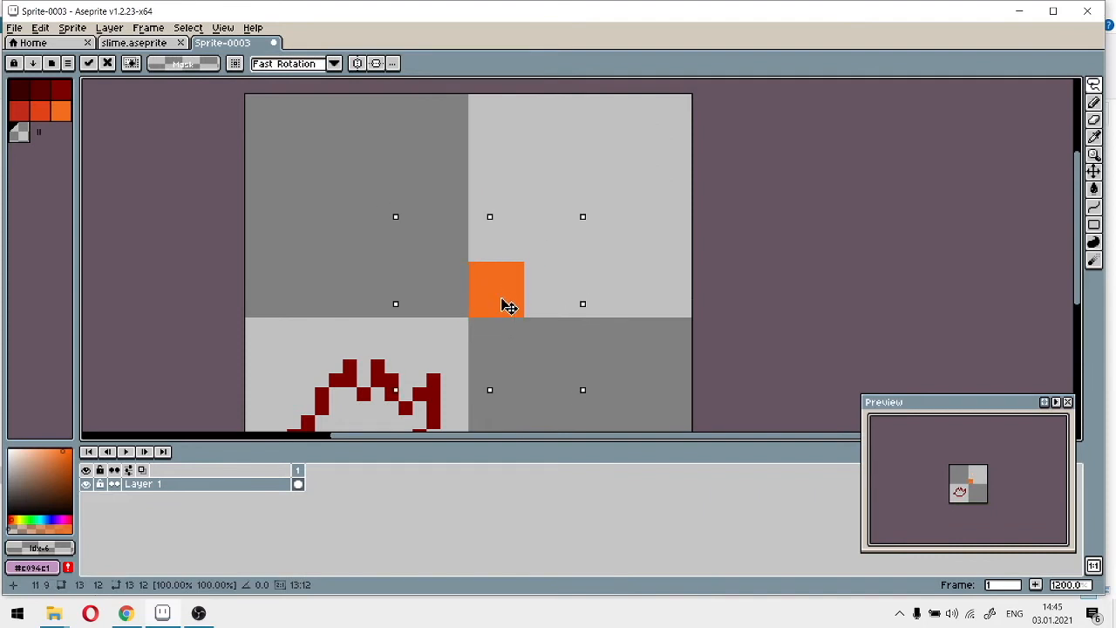
{"action": "left_click", "coordinate": [768, 226]}
{"action": "left_click_drag", "start_coordinate": [644, 191], "coordinate": [667, 149]}
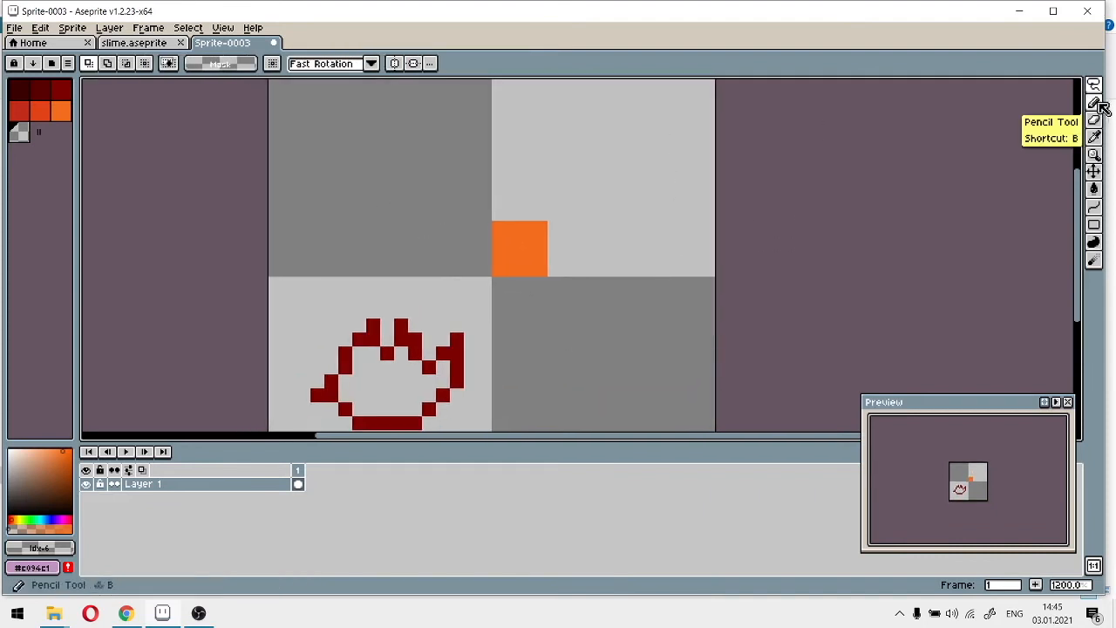
With the Pencil at 3 px and dark red (index 2), paint a wide blob across the upper canvas and stamp three crosses beside it
{"action": "left_click", "coordinate": [1094, 103]}
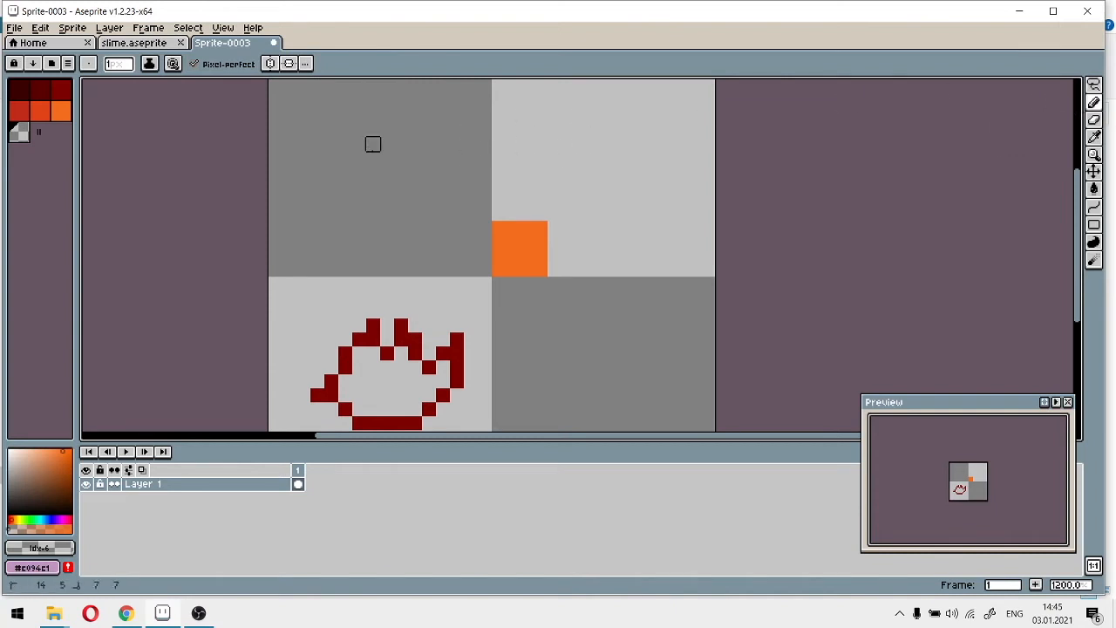
{"action": "left_click", "coordinate": [112, 70]}
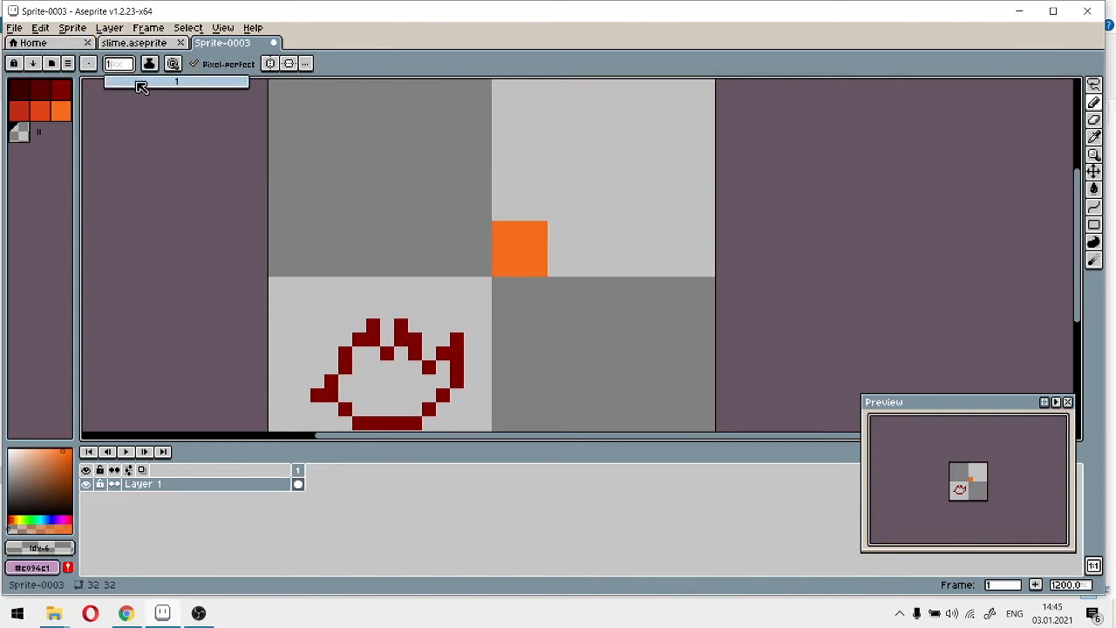
{"action": "type", "text": "30"}
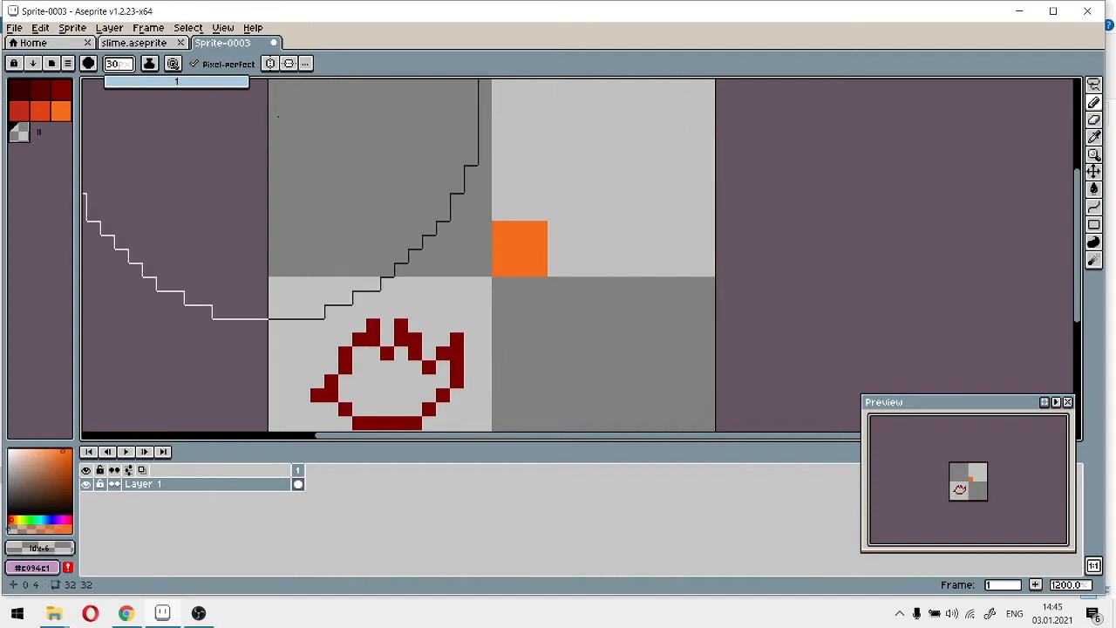
{"action": "left_click", "coordinate": [540, 157]}
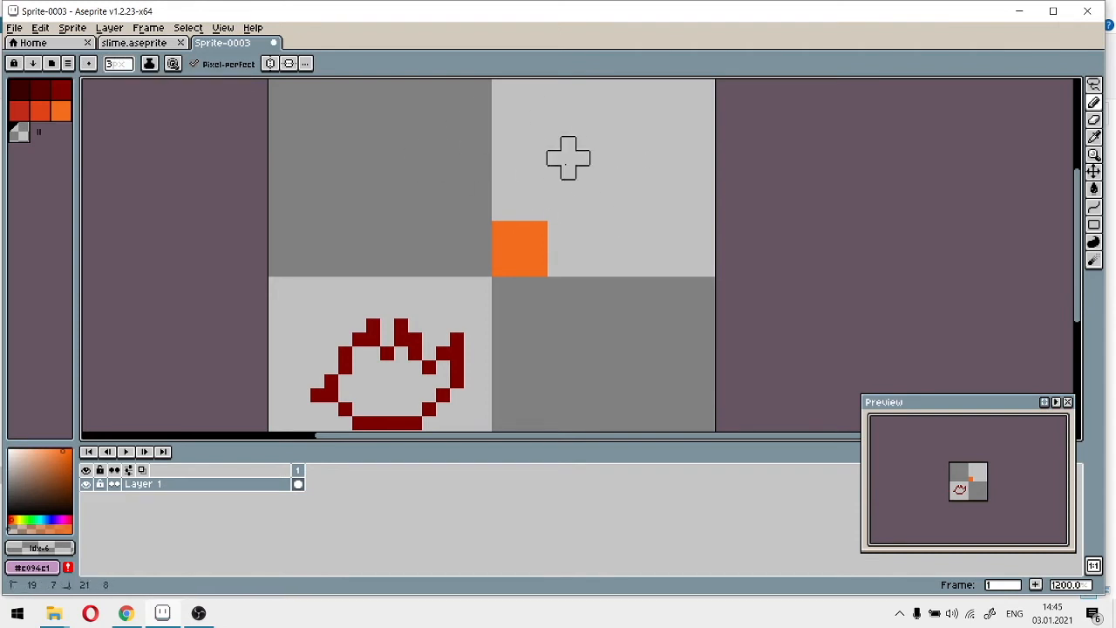
{"action": "left_click", "coordinate": [55, 96]}
{"action": "mouse_move", "coordinate": [532, 148]}
{"action": "left_mouse_down"}
{"action": "mouse_move", "coordinate": [543, 180]}
{"action": "mouse_move", "coordinate": [428, 179]}
{"action": "mouse_move", "coordinate": [514, 196]}
{"action": "left_mouse_up"}
{"action": "left_click", "coordinate": [703, 197]}
{"action": "left_click", "coordinate": [638, 171]}
{"action": "left_click", "coordinate": [666, 130]}
{"action": "left_click", "coordinate": [652, 241]}
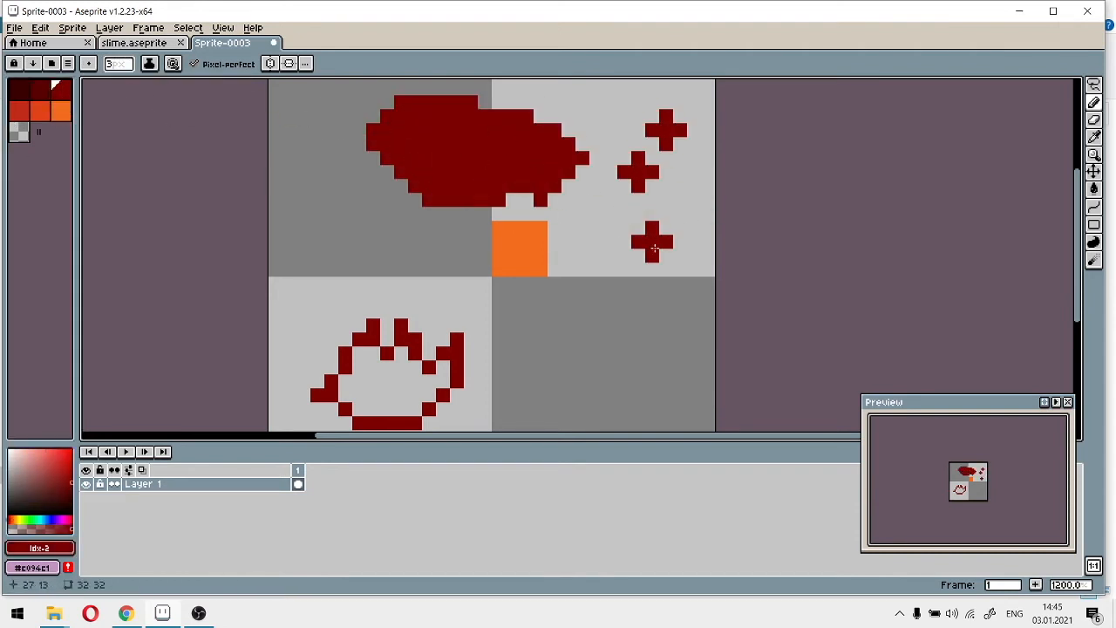
{"action": "scroll", "coordinate": [622, 202], "scroll_direction": "up", "scroll_amount": 3}
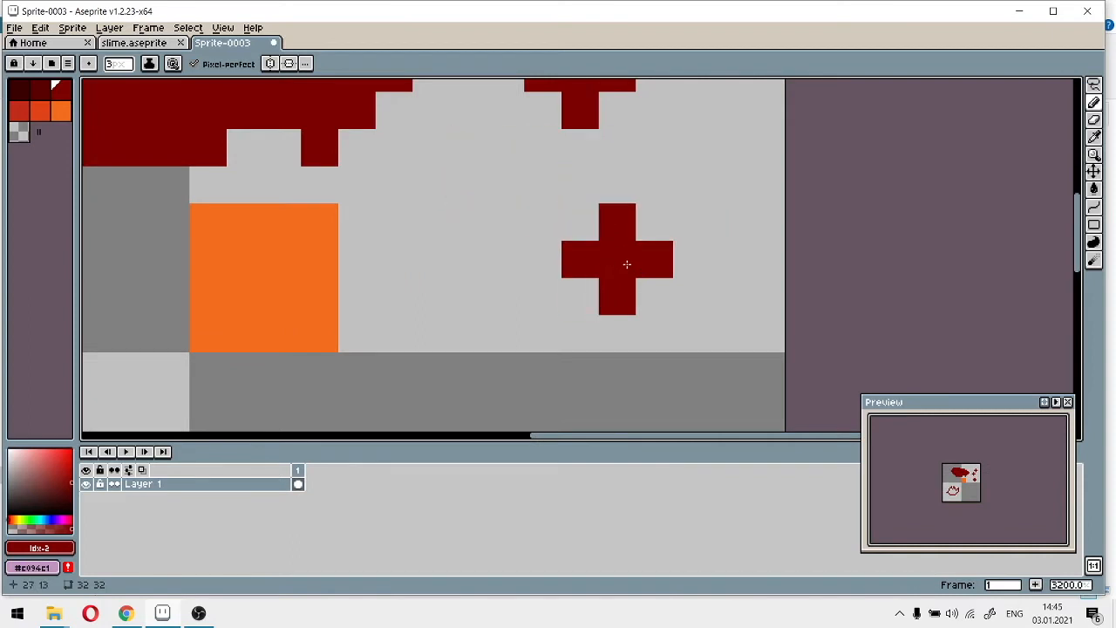
Set the Pencil size to 5 px and paint a thick dark red curved stroke to the right of the outline
{"action": "left_click", "coordinate": [123, 67]}
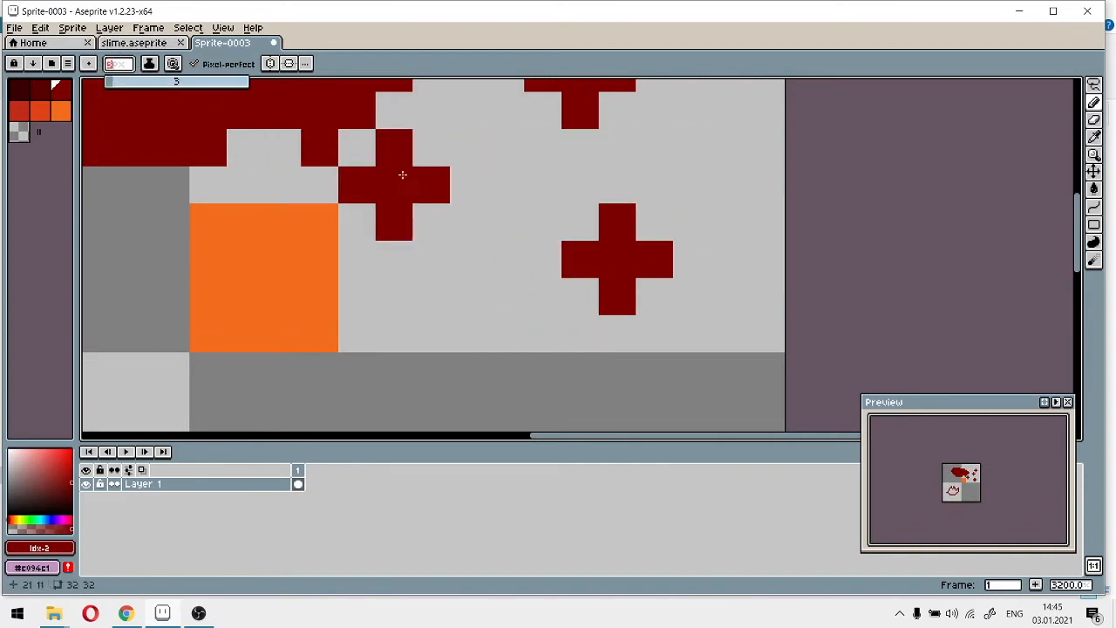
{"action": "type", "text": "5"}
{"action": "scroll", "coordinate": [520, 252], "scroll_direction": "down", "scroll_amount": 3}
{"action": "scroll", "coordinate": [573, 319], "scroll_direction": "down", "scroll_amount": 2}
{"action": "mouse_move", "coordinate": [532, 251]}
{"action": "left_mouse_down"}
{"action": "mouse_move", "coordinate": [494, 313]}
{"action": "mouse_move", "coordinate": [445, 299]}
{"action": "left_mouse_up"}
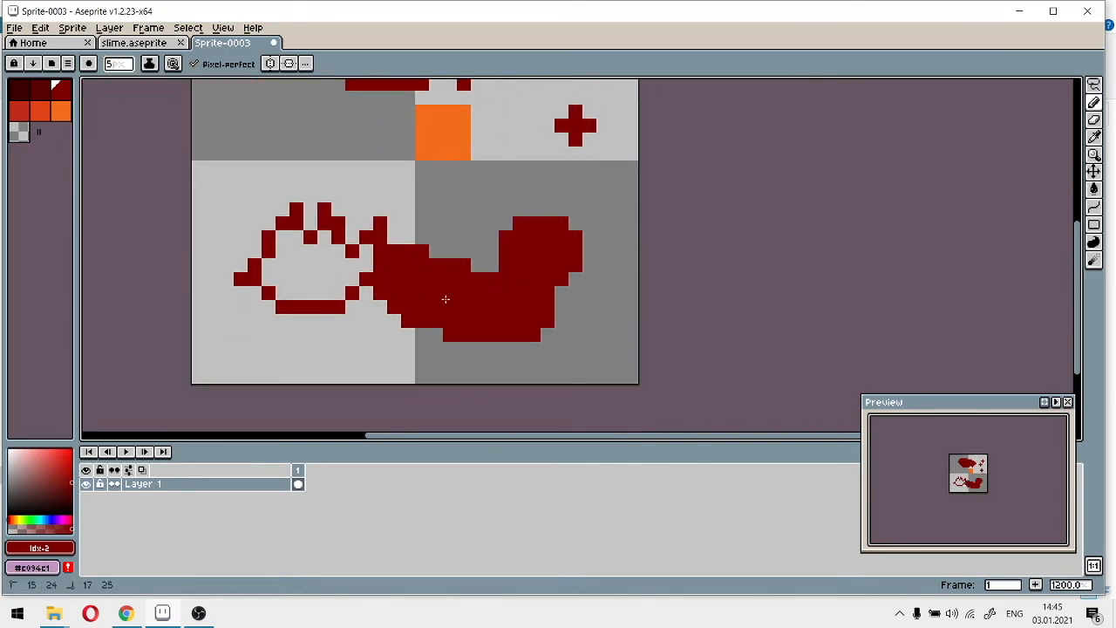
Switch the 5 px brush to the square shape and stamp a dark red square above the thick stroke
{"action": "scroll", "coordinate": [557, 200], "scroll_direction": "up", "scroll_amount": 3}
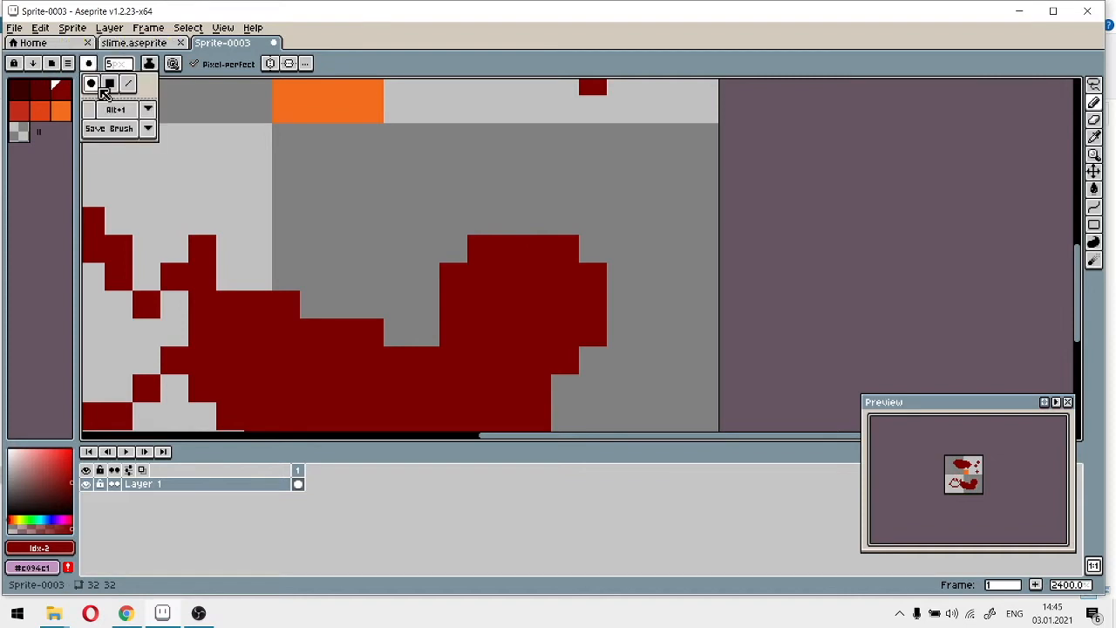
{"action": "left_click", "coordinate": [113, 83]}
{"action": "left_click", "coordinate": [485, 163]}
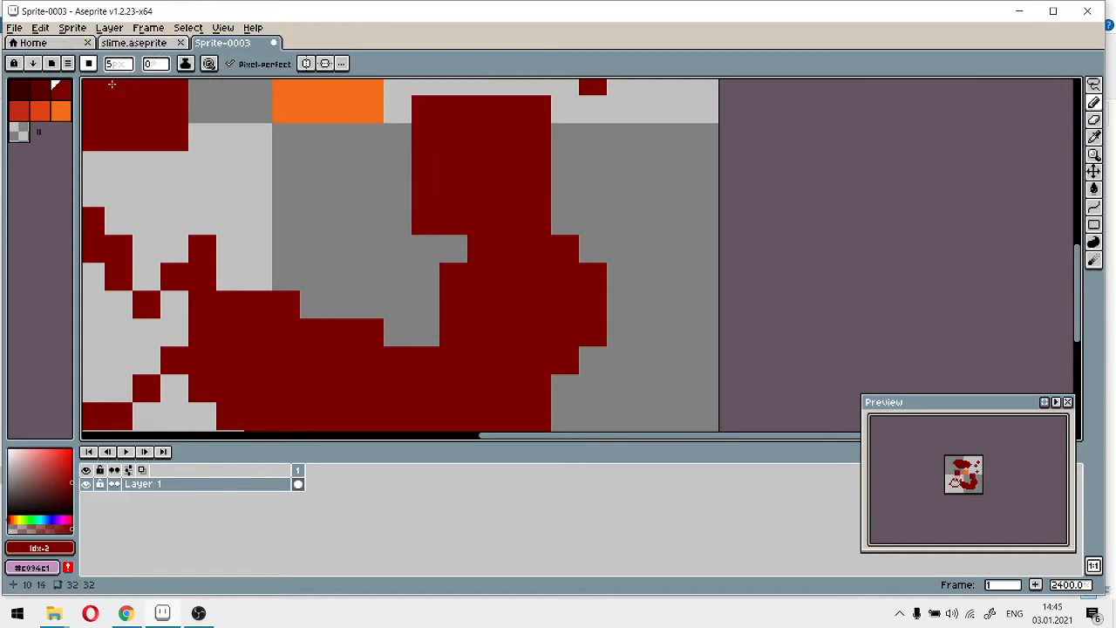
Return to the round 5 px brush, stamp it in dark red, and paint an orange-red (index 4) blob over the right-hand shapes
{"action": "left_click", "coordinate": [90, 78]}
{"action": "left_click", "coordinate": [640, 179]}
{"action": "left_click", "coordinate": [40, 109]}
{"action": "left_click", "coordinate": [634, 221]}
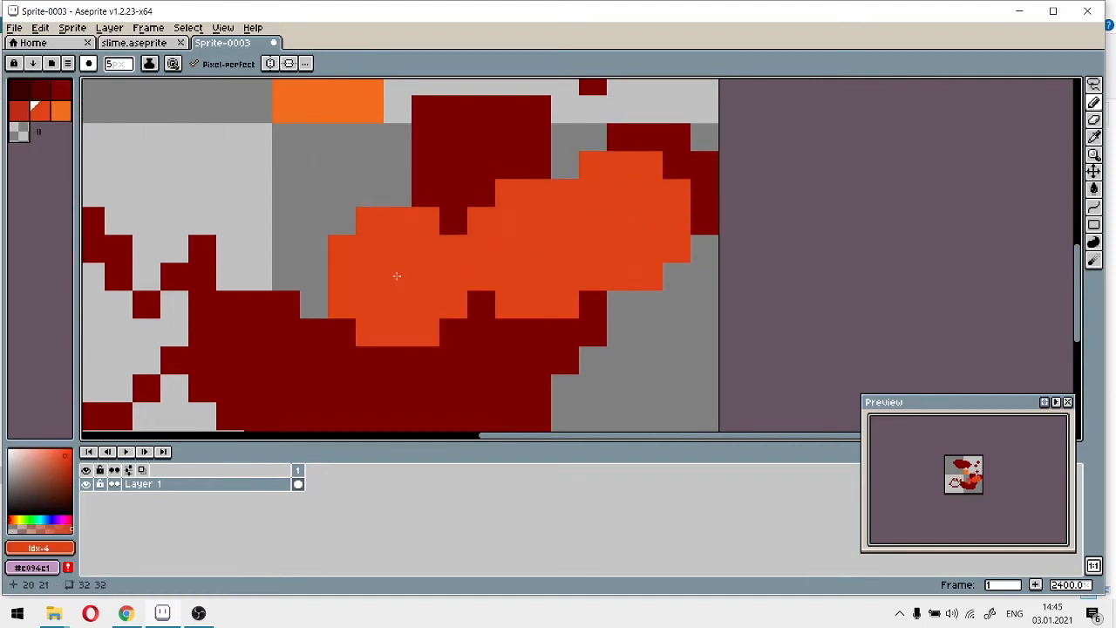
Set the Pencil size to 1 px and draw short orange-red strokes and single pixels around the orange square and to its left
{"action": "left_click", "coordinate": [117, 63]}
{"action": "left_click_drag", "start_coordinate": [147, 82], "coordinate": [99, 73]}
{"action": "left_click", "coordinate": [88, 67]}
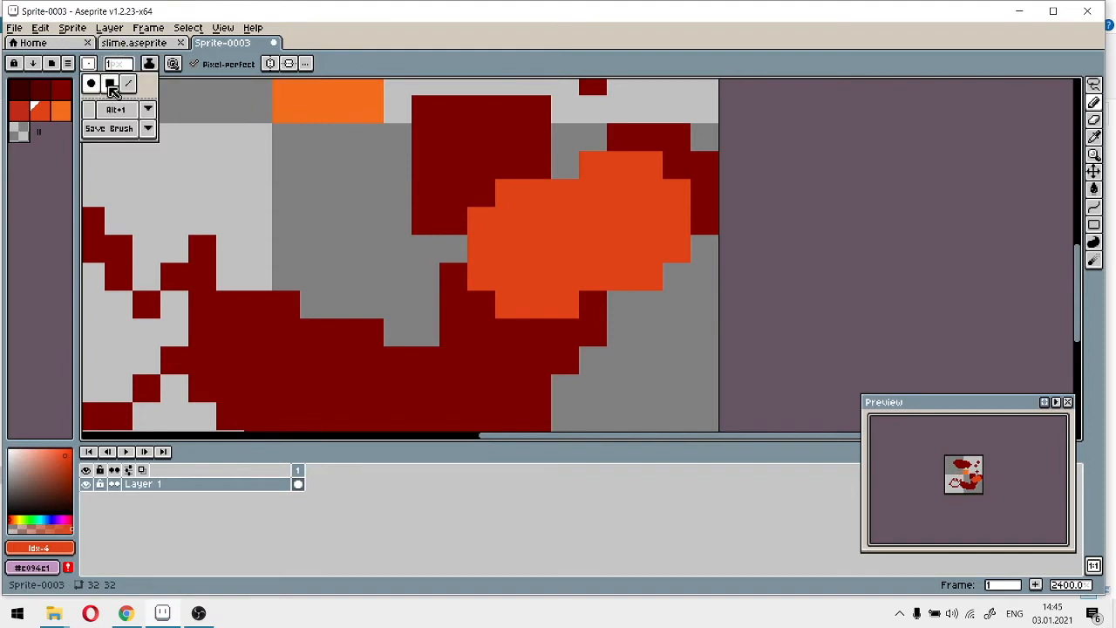
{"action": "left_click_drag", "start_coordinate": [258, 191], "coordinate": [356, 249]}
{"action": "mouse_move", "coordinate": [230, 166]}
{"action": "left_mouse_down"}
{"action": "mouse_move", "coordinate": [249, 154]}
{"action": "mouse_move", "coordinate": [341, 166]}
{"action": "left_mouse_up"}
{"action": "mouse_move", "coordinate": [134, 142]}
{"action": "left_mouse_down"}
{"action": "mouse_move", "coordinate": [486, 302]}
{"action": "mouse_move", "coordinate": [528, 309]}
{"action": "left_mouse_up"}
{"action": "left_click", "coordinate": [401, 220]}
{"action": "left_click_drag", "start_coordinate": [262, 195], "coordinate": [261, 218]}
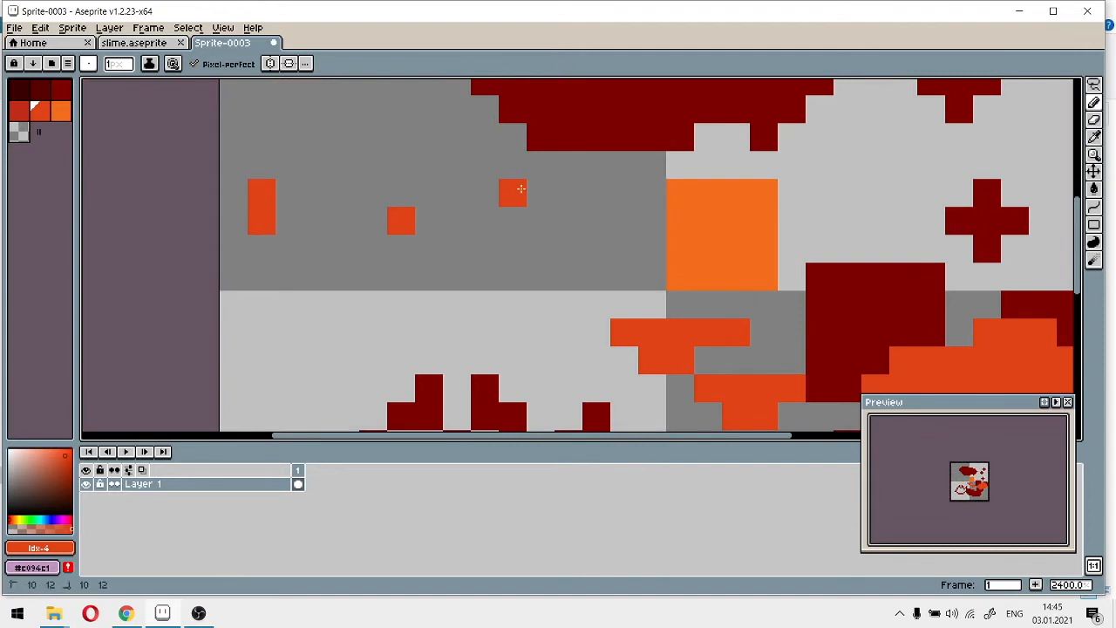
{"action": "left_click", "coordinate": [513, 247]}
Switch to the Spray Tool and spray orange-red (index 4) pixels across the whole canvas
{"action": "scroll", "coordinate": [523, 246], "scroll_direction": "down", "scroll_amount": 6}
{"action": "left_click", "coordinate": [1096, 103]}
{"action": "left_click", "coordinate": [1078, 106]}
{"action": "scroll", "coordinate": [460, 221], "scroll_direction": "up", "scroll_amount": 1}
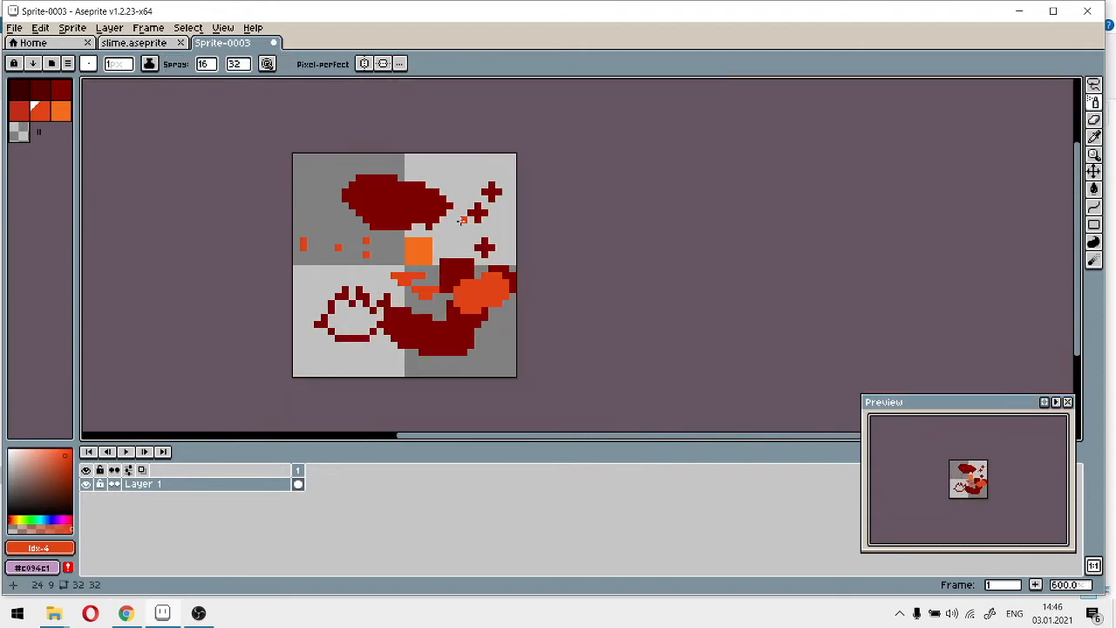
{"action": "scroll", "coordinate": [460, 222], "scroll_direction": "up", "scroll_amount": 5}
{"action": "mouse_move", "coordinate": [491, 208]}
{"action": "left_mouse_down"}
{"action": "mouse_move", "coordinate": [408, 178]}
{"action": "mouse_move", "coordinate": [582, 189]}
{"action": "mouse_move", "coordinate": [709, 261]}
{"action": "left_mouse_up"}
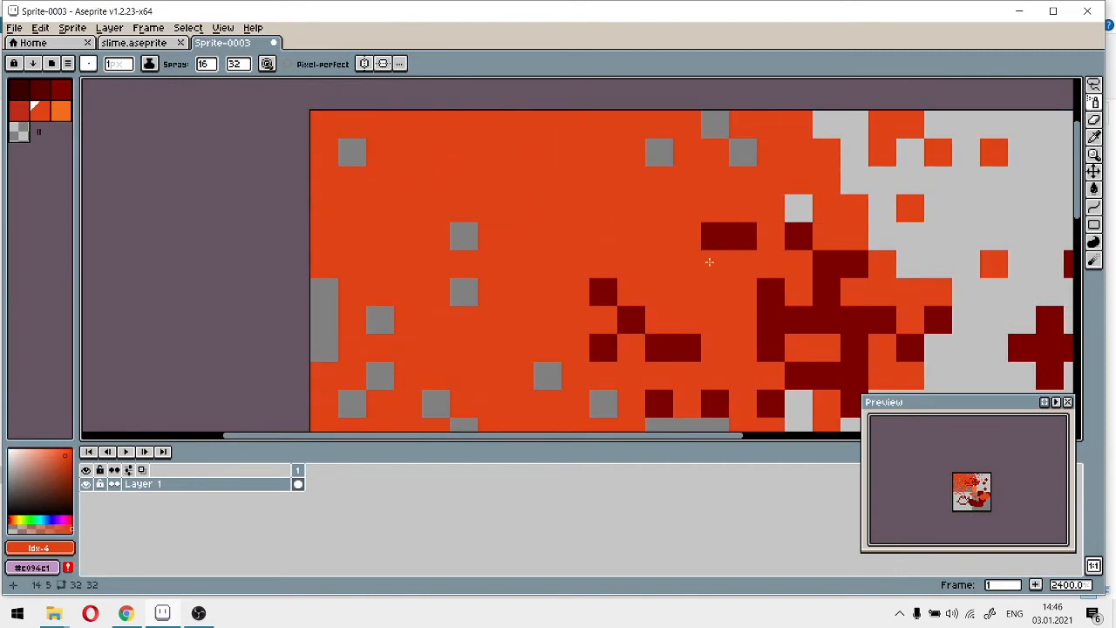
{"action": "scroll", "coordinate": [708, 261], "scroll_direction": "down", "scroll_amount": 5}
{"action": "scroll", "coordinate": [488, 288], "scroll_direction": "up", "scroll_amount": 3}
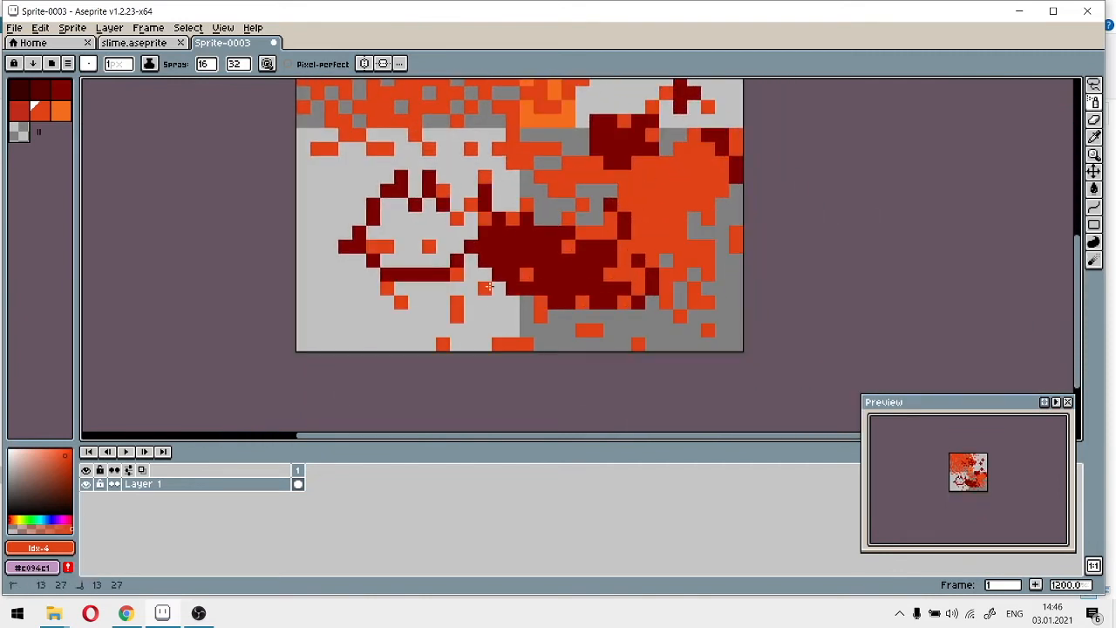
{"action": "scroll", "coordinate": [507, 178], "scroll_direction": "up", "scroll_amount": 1}
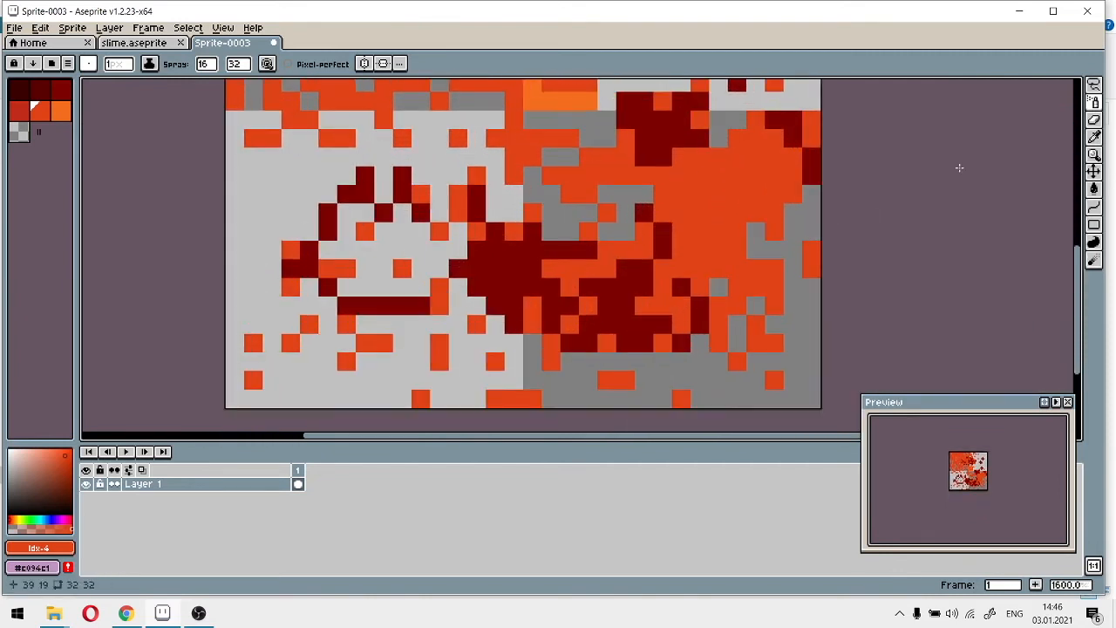
Erase the entire drawing from the canvas with the 20 px Eraser
{"action": "scroll", "coordinate": [959, 168], "scroll_direction": "down", "scroll_amount": 1}
{"action": "left_click", "coordinate": [1102, 126]}
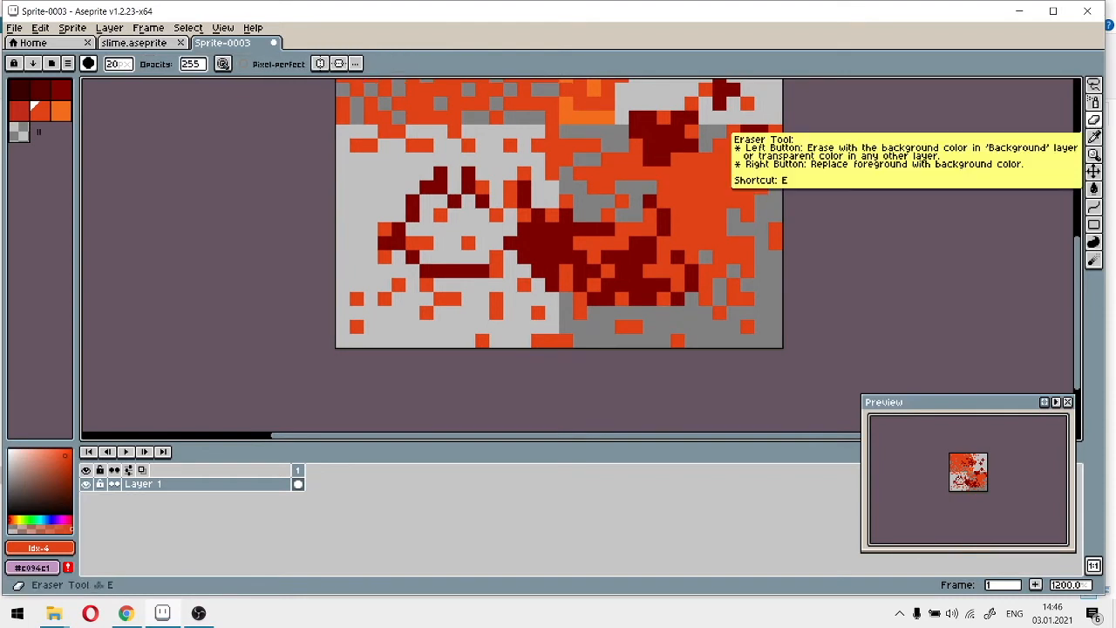
{"action": "mouse_move", "coordinate": [436, 245]}
{"action": "left_mouse_down"}
{"action": "mouse_move", "coordinate": [556, 252]}
{"action": "mouse_move", "coordinate": [488, 420]}
{"action": "left_mouse_up"}
{"action": "mouse_move", "coordinate": [298, 252]}
{"action": "left_mouse_down"}
{"action": "mouse_move", "coordinate": [625, 234]}
{"action": "mouse_move", "coordinate": [635, 345]}
{"action": "left_mouse_up"}
{"action": "left_click_drag", "start_coordinate": [600, 230], "coordinate": [352, 212]}
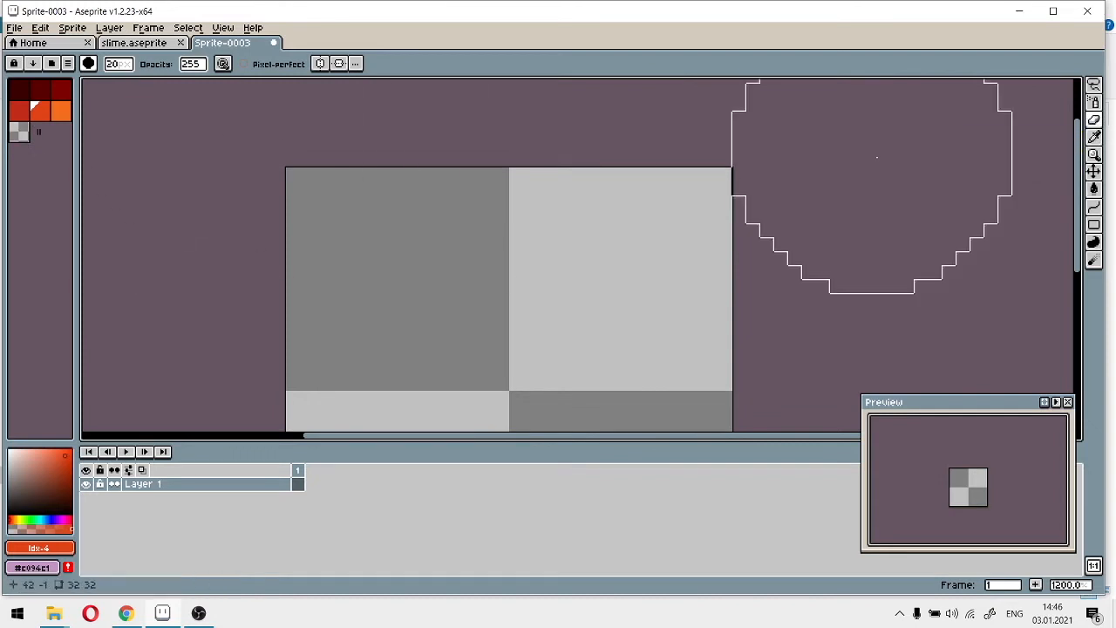
Activate the Eyedropper and sample the transparent colour from the empty canvas
{"action": "left_click", "coordinate": [1096, 139]}
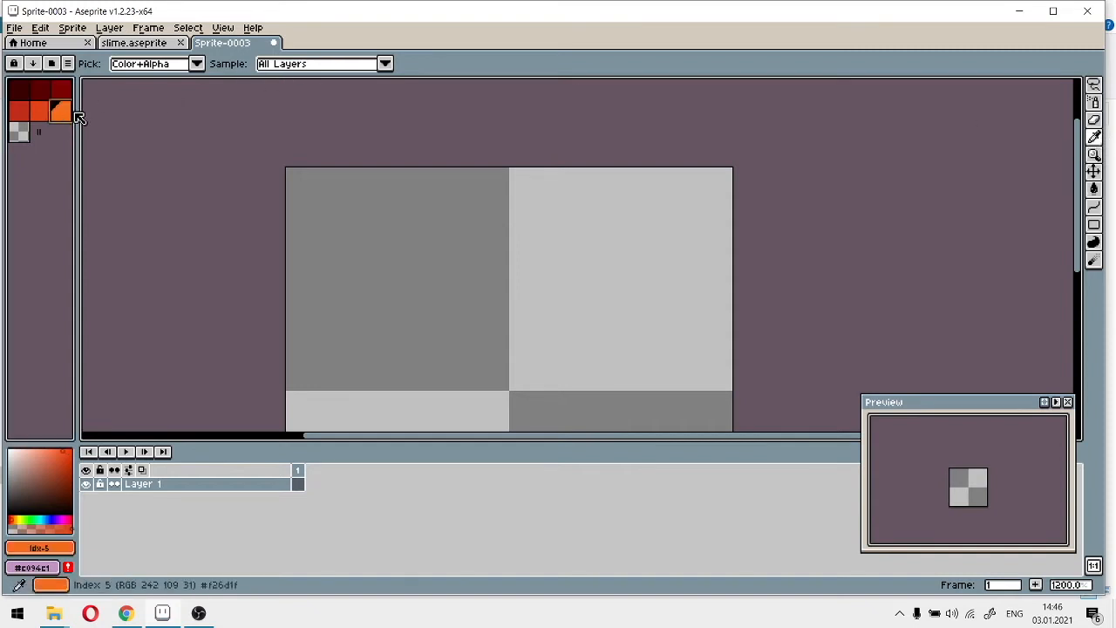
{"action": "left_click", "coordinate": [624, 188]}
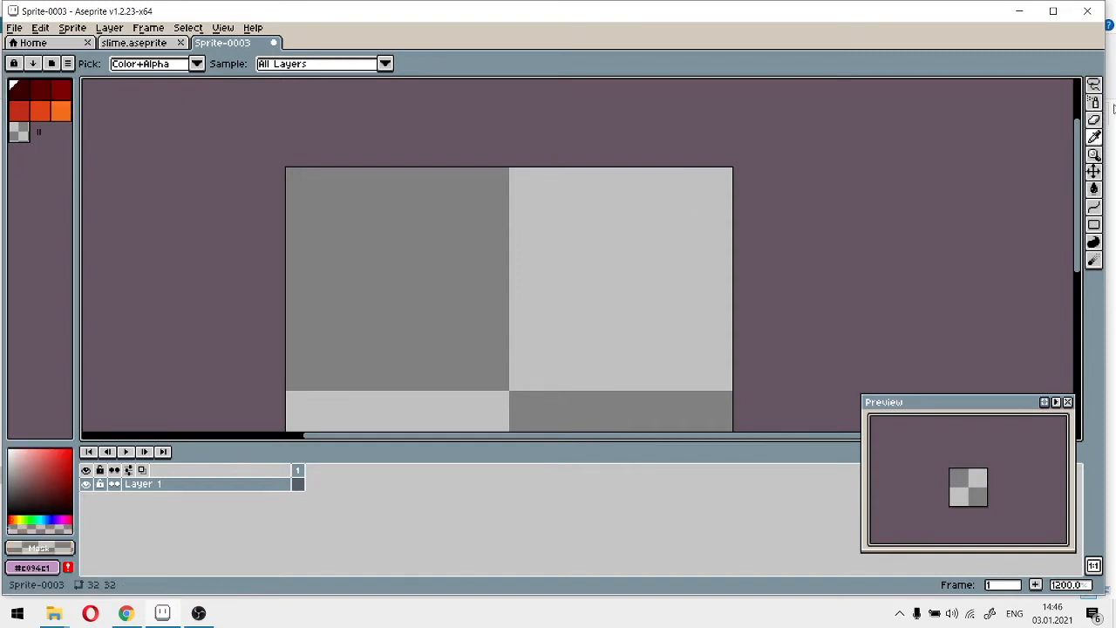
Draw a short orange-red (index 4) Pencil stroke in the upper-right square and a dark red (index 2) one in the upper-left
{"action": "left_click", "coordinate": [1093, 103]}
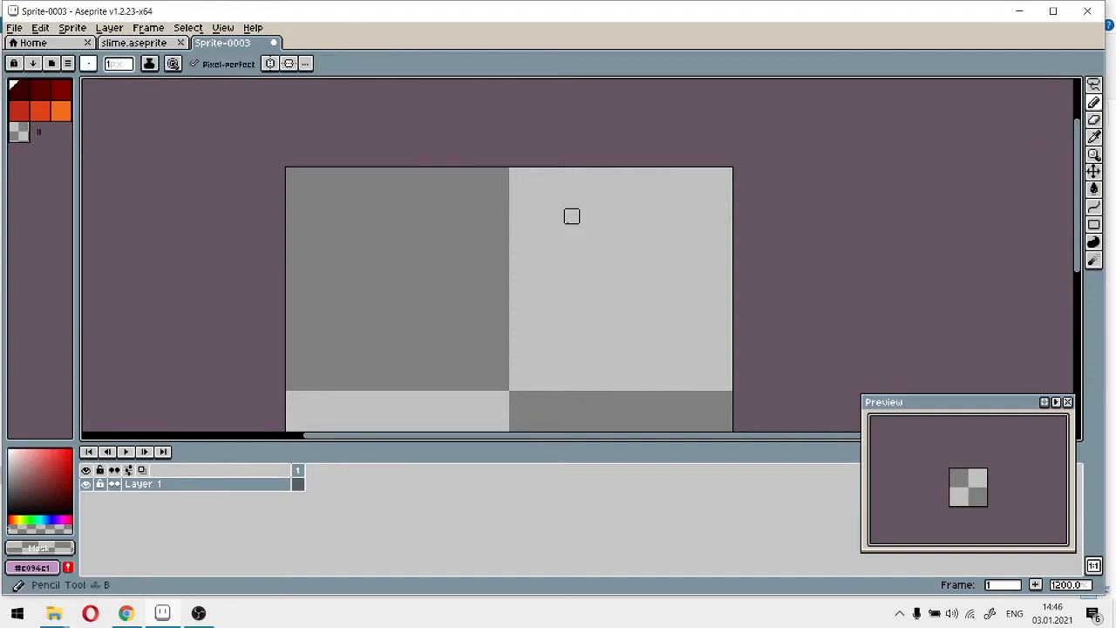
{"action": "left_click", "coordinate": [37, 111]}
{"action": "mouse_move", "coordinate": [613, 229]}
{"action": "left_mouse_down"}
{"action": "mouse_move", "coordinate": [688, 235]}
{"action": "mouse_move", "coordinate": [540, 216]}
{"action": "left_mouse_up"}
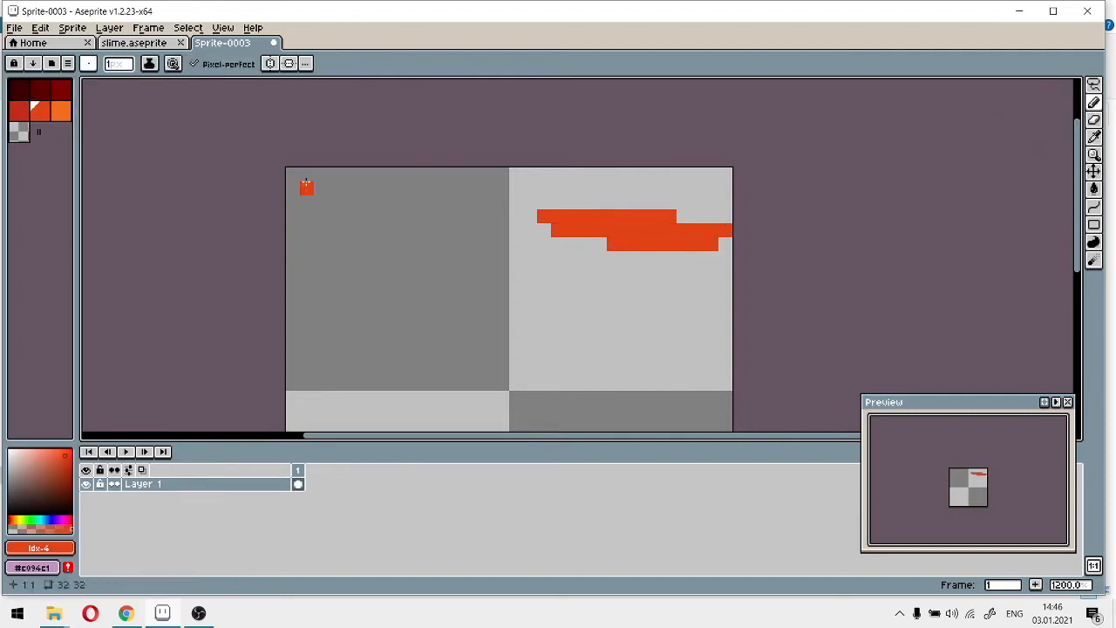
{"action": "left_click", "coordinate": [62, 91]}
{"action": "mouse_move", "coordinate": [348, 270]}
{"action": "left_mouse_down"}
{"action": "mouse_move", "coordinate": [306, 272]}
{"action": "mouse_move", "coordinate": [363, 277]}
{"action": "left_mouse_up"}
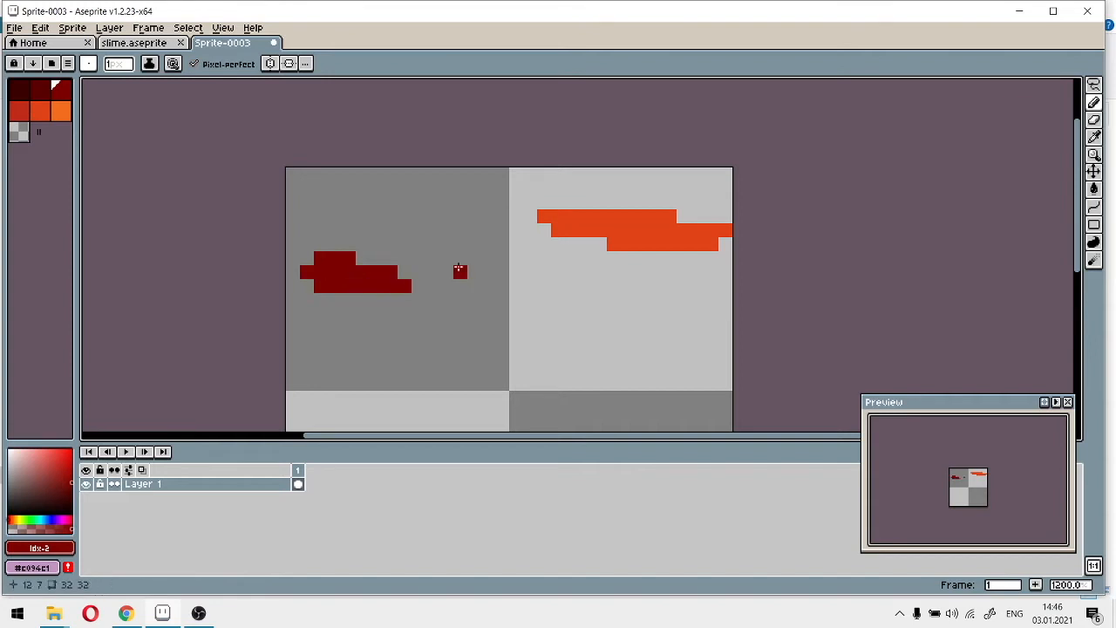
Use the Eyedropper to sample the dark red and orange-red strokes alternately, ending on the transparent colour of the empty canvas
{"action": "left_click", "coordinate": [1093, 141]}
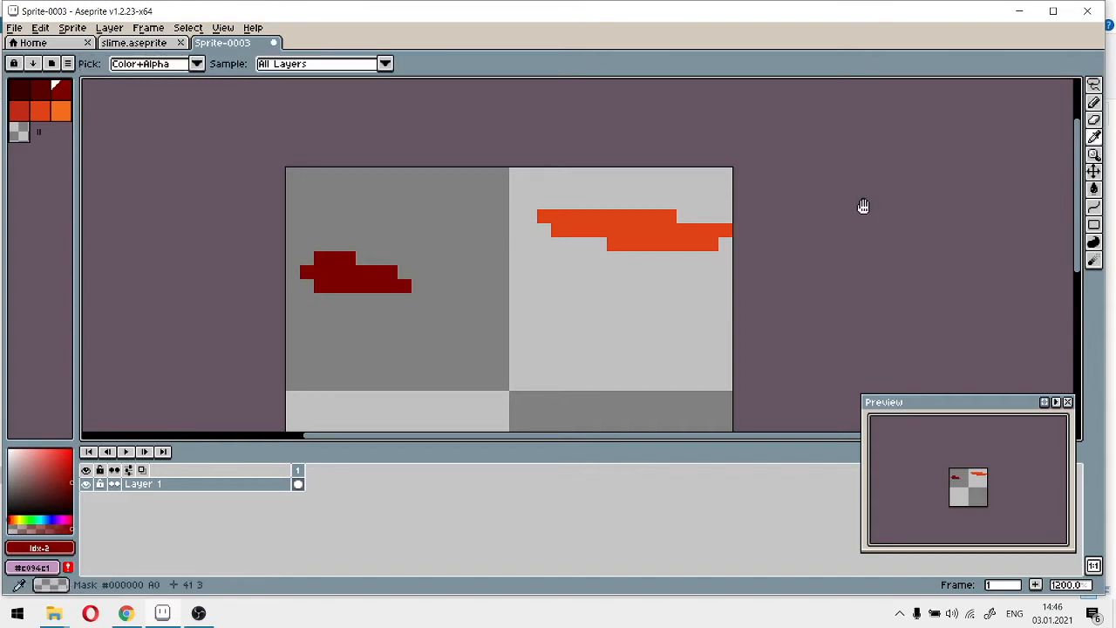
{"action": "left_click_drag", "start_coordinate": [863, 208], "coordinate": [891, 139]}
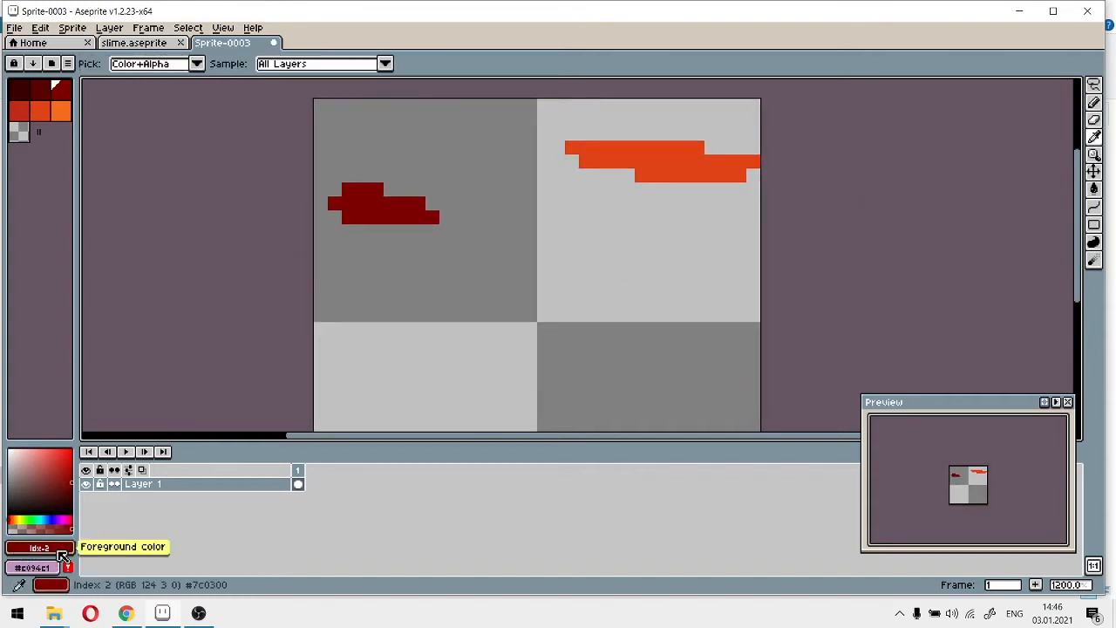
{"action": "left_click", "coordinate": [700, 159]}
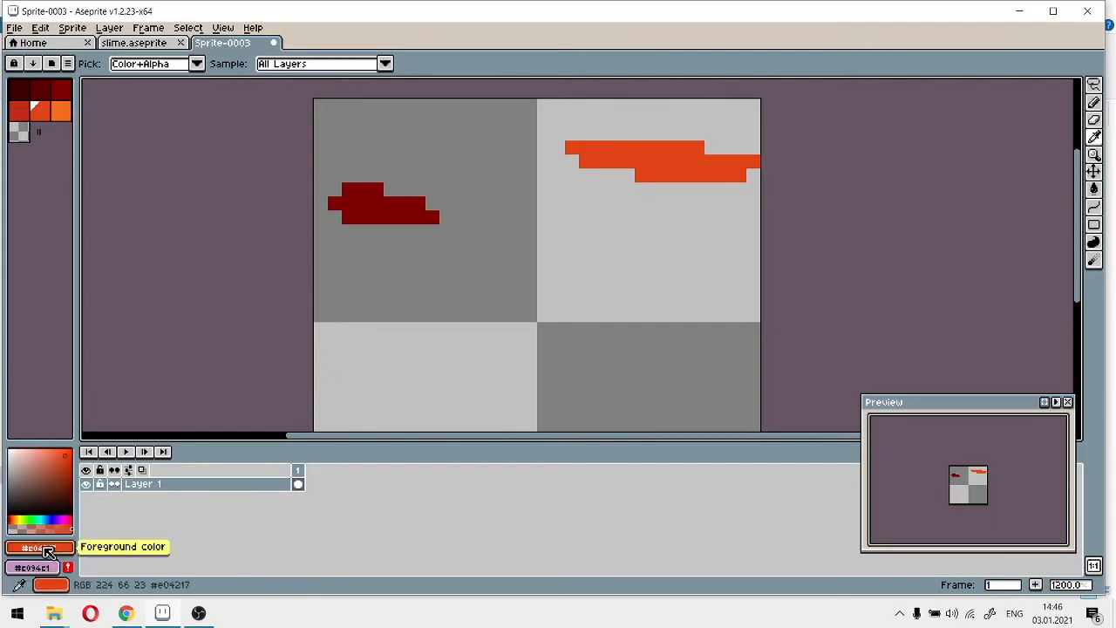
{"action": "left_click", "coordinate": [368, 207]}
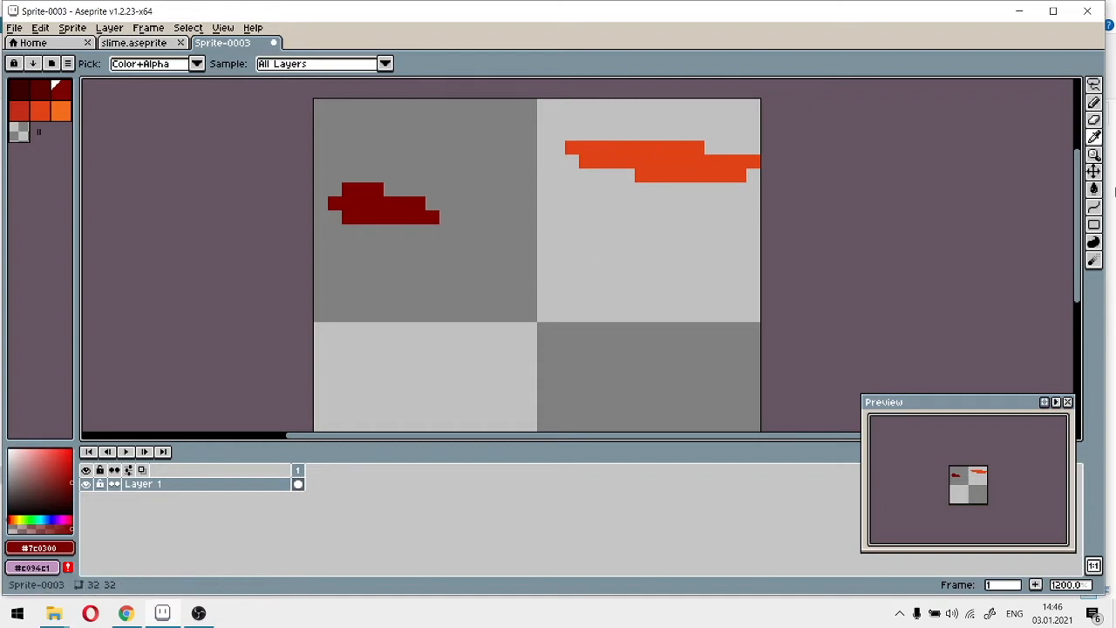
{"action": "left_click", "coordinate": [657, 143]}
{"action": "left_click", "coordinate": [372, 200]}
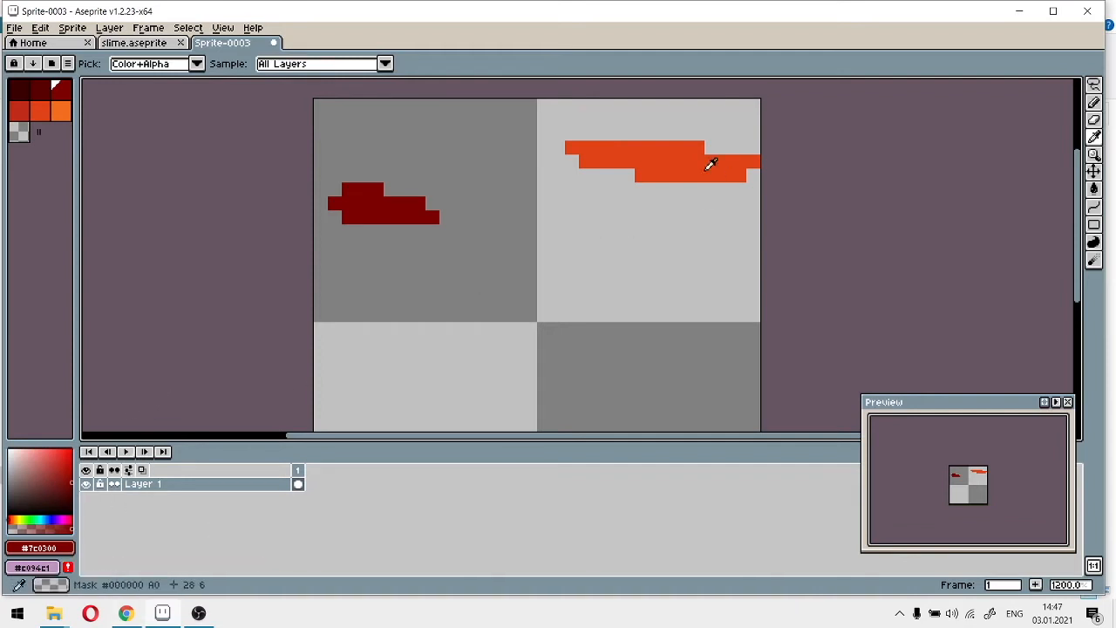
{"action": "left_click", "coordinate": [518, 267]}
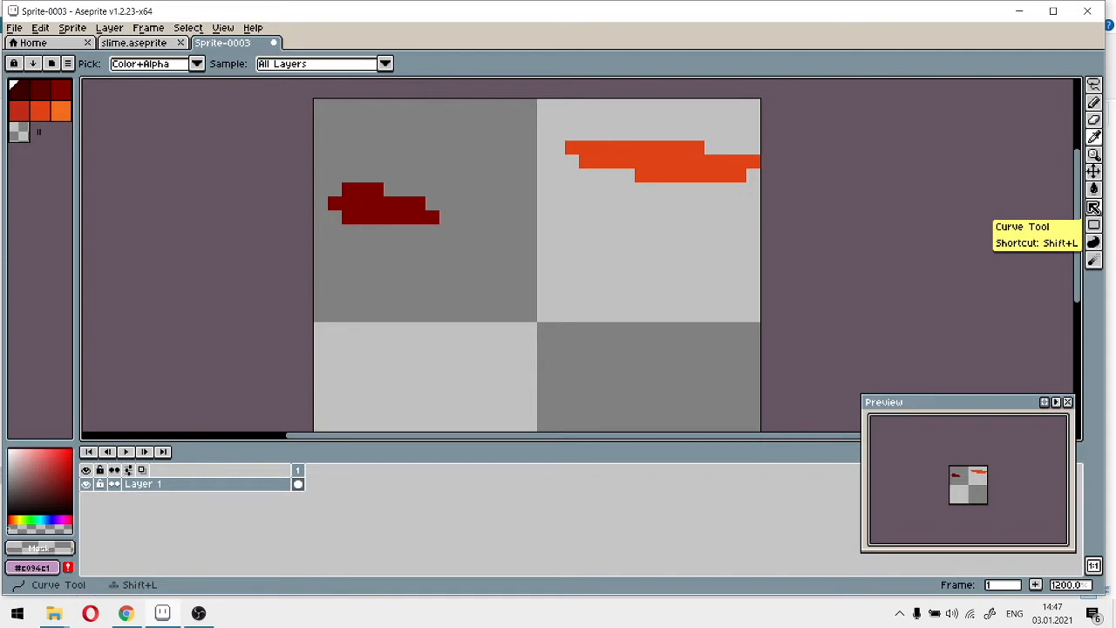
Activate the Zoom tool and magnify and reduce the view around the two strokes
{"action": "left_click", "coordinate": [1101, 160]}
{"action": "left_click", "coordinate": [609, 240]}
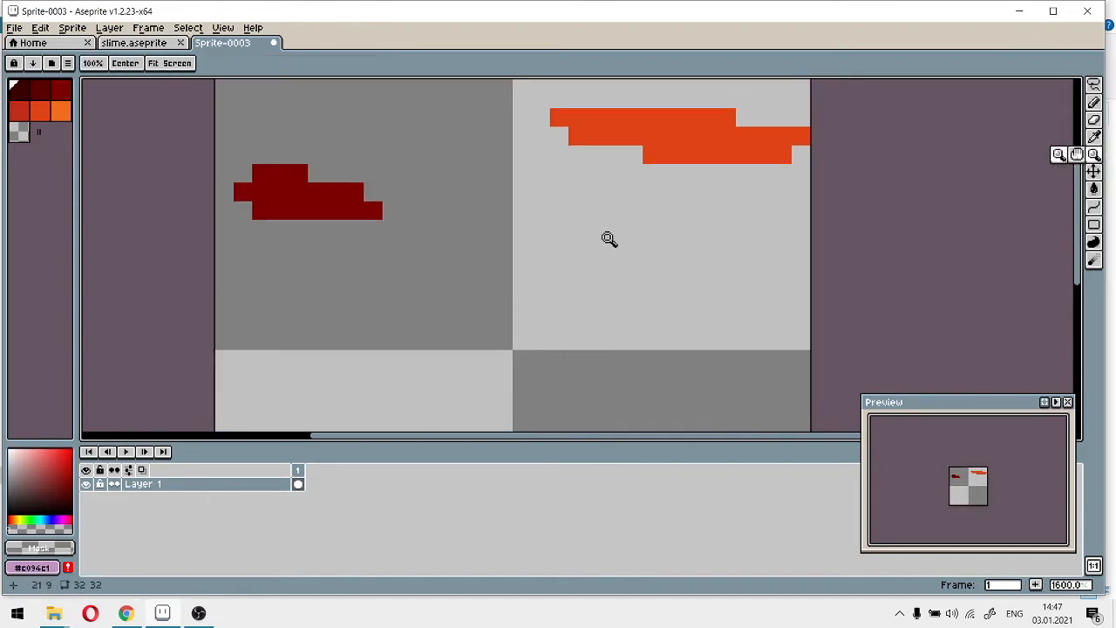
{"action": "left_click", "coordinate": [608, 237]}
{"action": "left_click", "coordinate": [688, 123]}
{"action": "scroll", "coordinate": [641, 211], "scroll_direction": "down", "scroll_amount": 5}
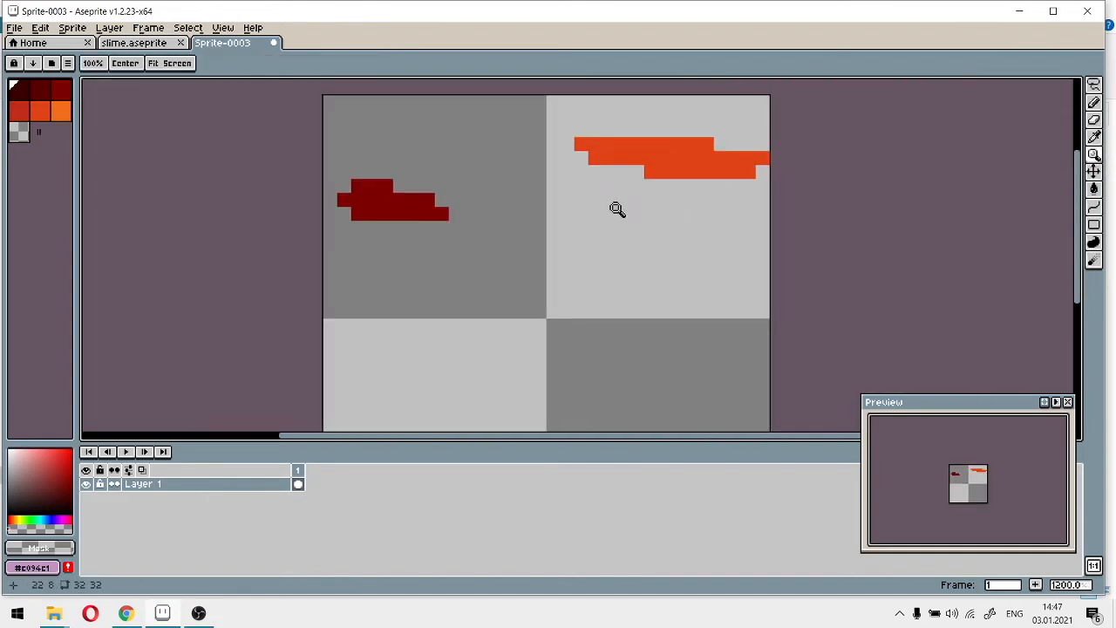
{"action": "left_click", "coordinate": [599, 209]}
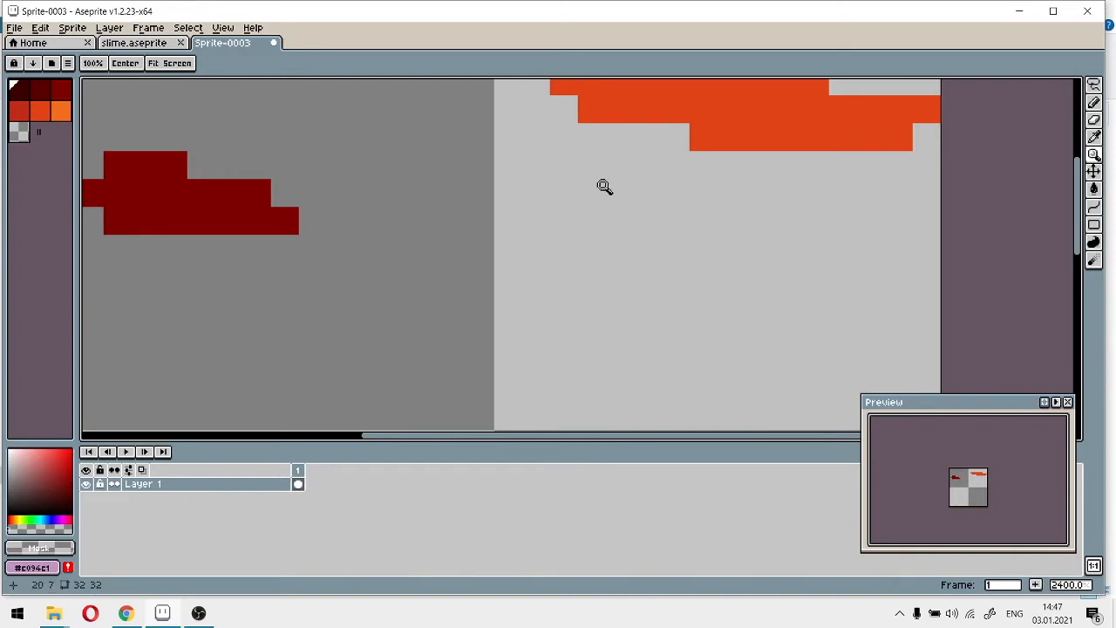
{"action": "scroll", "coordinate": [635, 197], "scroll_direction": "down", "scroll_amount": 3}
{"action": "scroll", "coordinate": [693, 199], "scroll_direction": "down", "scroll_amount": 1}
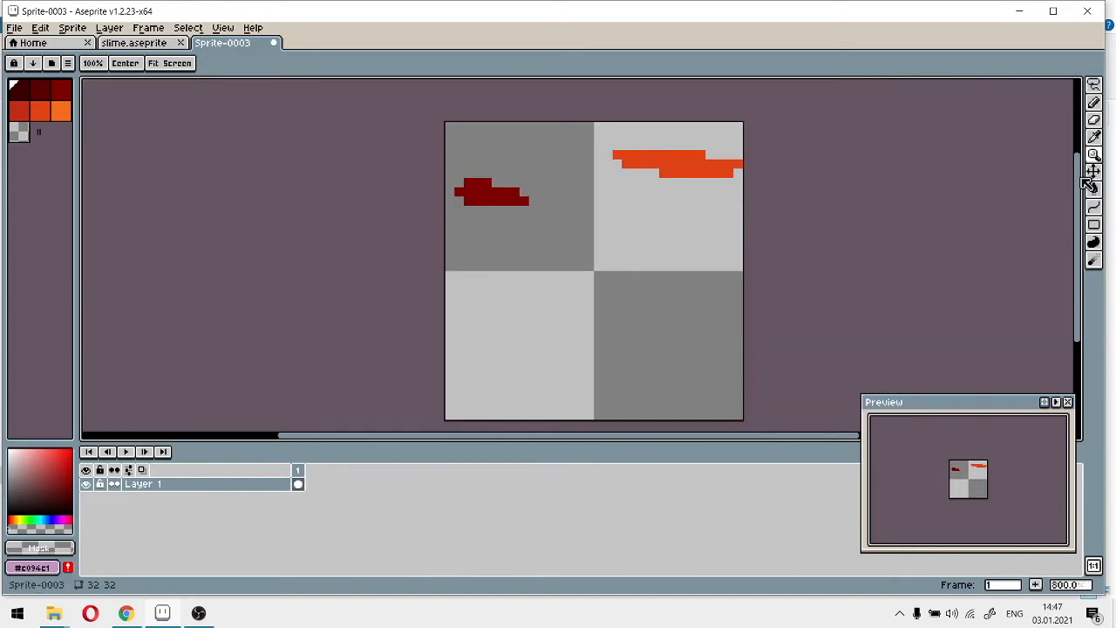
Move the layer's drawing about 17 px to the left with the Move tool, placing the orange-red stroke in the upper-left square
{"action": "left_click", "coordinate": [1095, 175]}
{"action": "mouse_move", "coordinate": [623, 241]}
{"action": "left_mouse_down"}
{"action": "mouse_move", "coordinate": [777, 323]}
{"action": "mouse_move", "coordinate": [648, 224]}
{"action": "mouse_move", "coordinate": [910, 236]}
{"action": "mouse_move", "coordinate": [687, 291]}
{"action": "mouse_move", "coordinate": [633, 234]}
{"action": "mouse_move", "coordinate": [615, 273]}
{"action": "mouse_move", "coordinate": [600, 244]}
{"action": "mouse_move", "coordinate": [615, 247]}
{"action": "left_mouse_up"}
{"action": "left_click_drag", "start_coordinate": [614, 324], "coordinate": [508, 288]}
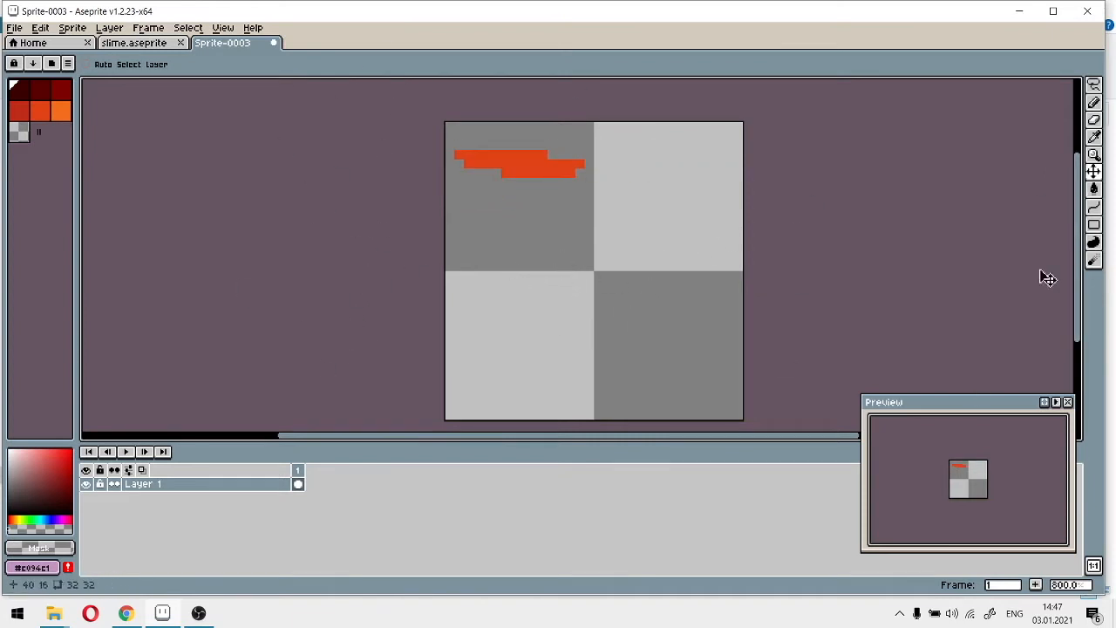
Fill the empty canvas with orange (index 5) and the remaining stroke with dark red (index 2) using the Paint Bucket
{"action": "left_click", "coordinate": [1097, 191]}
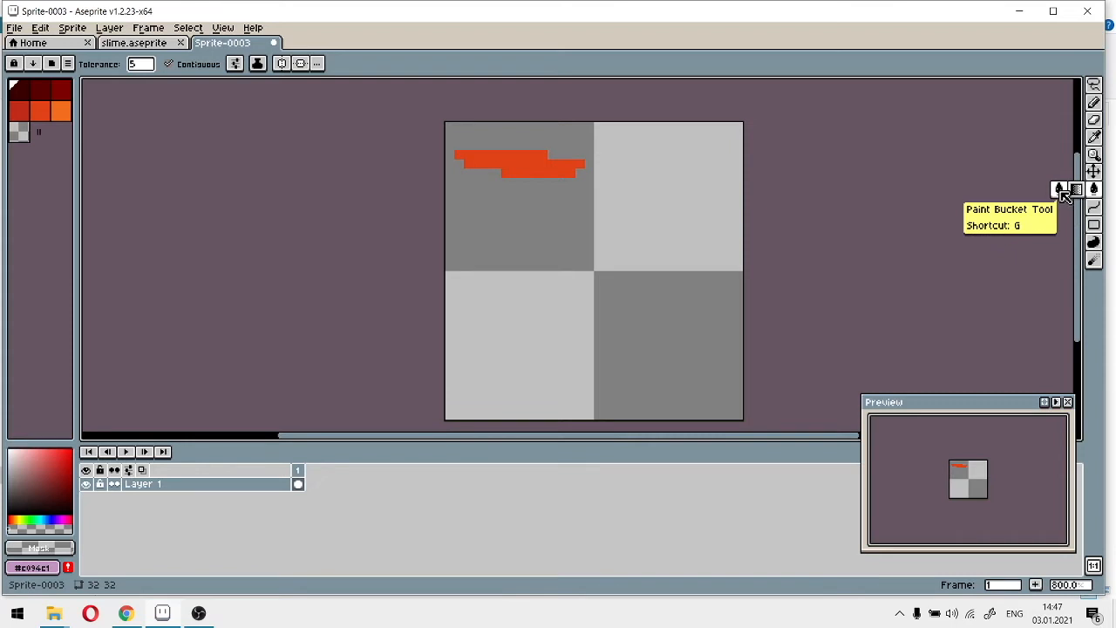
{"action": "left_click", "coordinate": [61, 110]}
{"action": "left_click", "coordinate": [639, 202]}
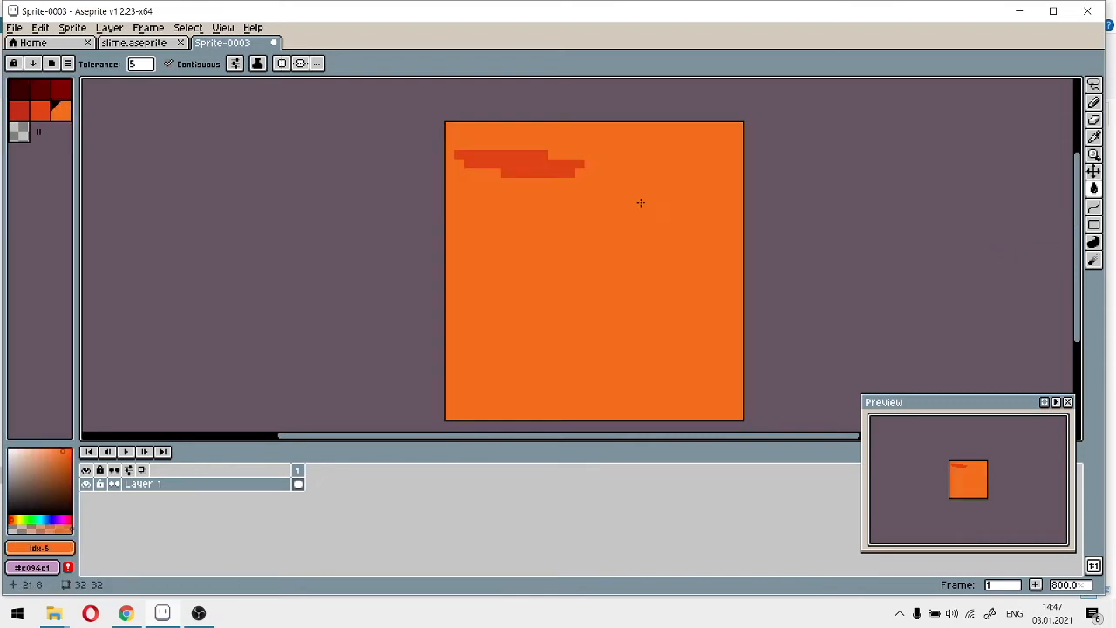
{"action": "scroll", "coordinate": [539, 240], "scroll_direction": "up", "scroll_amount": 4}
{"action": "left_click_drag", "start_coordinate": [431, 127], "coordinate": [570, 360]}
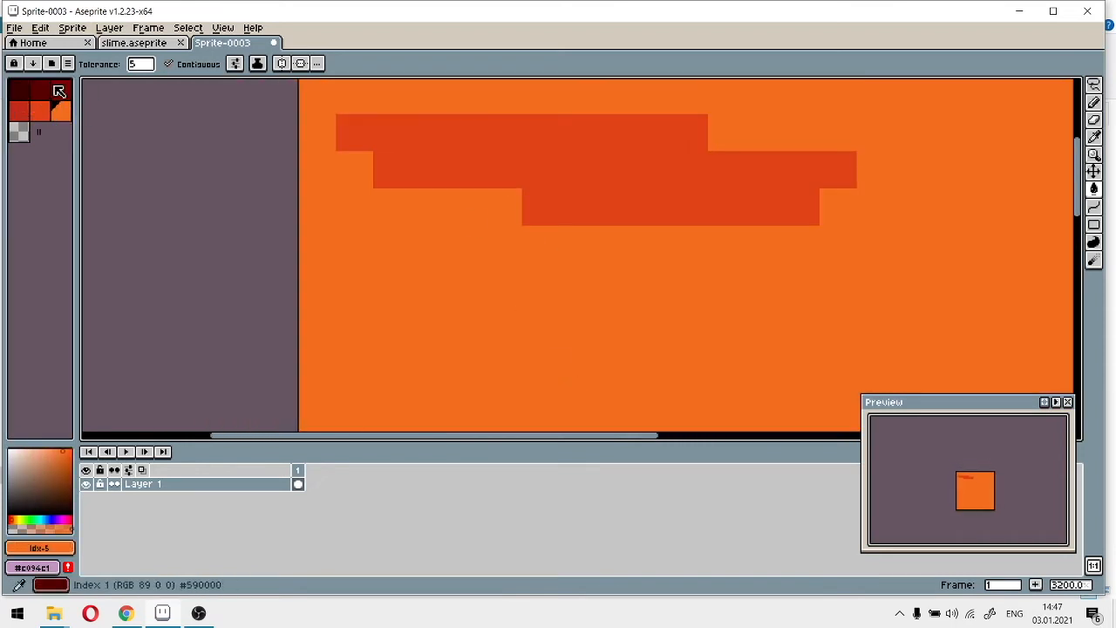
{"action": "left_click", "coordinate": [59, 93]}
{"action": "left_click", "coordinate": [593, 219]}
{"action": "scroll", "coordinate": [391, 242], "scroll_direction": "down", "scroll_amount": 5}
Try the Gradient tool on the canvas with dark red (index 2) and orange (index 5) as the foreground colour
{"action": "left_click", "coordinate": [1096, 190]}
{"action": "left_click", "coordinate": [1076, 189]}
{"action": "left_click_drag", "start_coordinate": [525, 175], "coordinate": [715, 86]}
{"action": "scroll", "coordinate": [645, 162], "scroll_direction": "up", "scroll_amount": 2}
{"action": "left_click_drag", "start_coordinate": [643, 162], "coordinate": [673, 258]}
{"action": "mouse_move", "coordinate": [660, 203]}
{"action": "left_mouse_down"}
{"action": "mouse_move", "coordinate": [633, 274]}
{"action": "mouse_move", "coordinate": [744, 203]}
{"action": "mouse_move", "coordinate": [702, 189]}
{"action": "mouse_move", "coordinate": [633, 229]}
{"action": "mouse_move", "coordinate": [675, 201]}
{"action": "mouse_move", "coordinate": [633, 190]}
{"action": "mouse_move", "coordinate": [661, 203]}
{"action": "left_mouse_up"}
{"action": "left_click_drag", "start_coordinate": [800, 259], "coordinate": [767, 65]}
{"action": "left_click", "coordinate": [66, 109]}
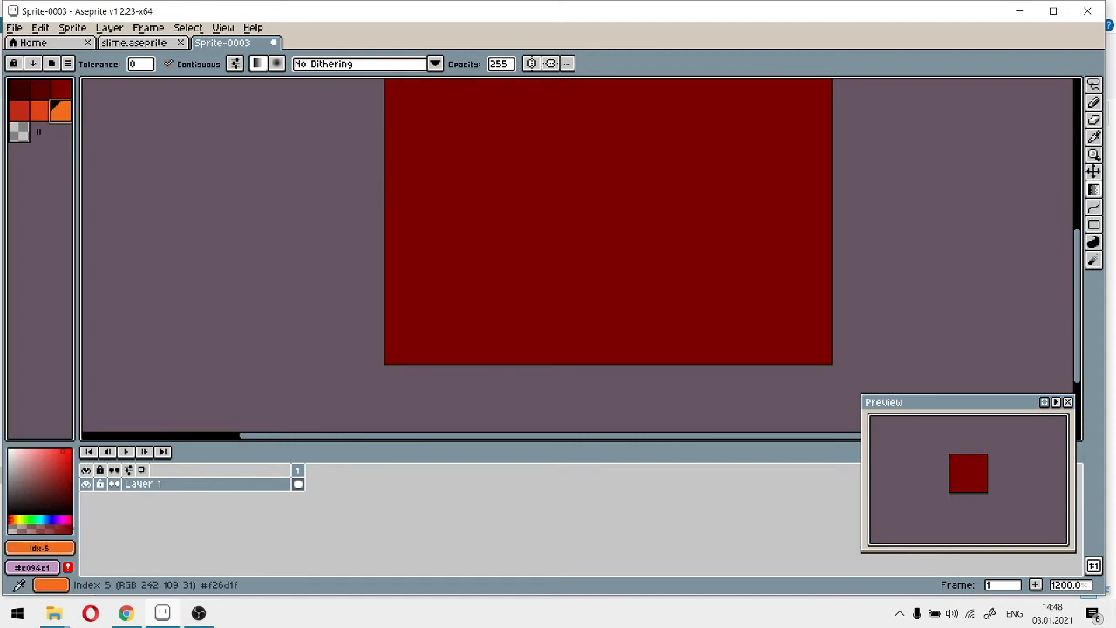
{"action": "left_click", "coordinate": [628, 202]}
{"action": "scroll", "coordinate": [622, 201], "scroll_direction": "down", "scroll_amount": 5}
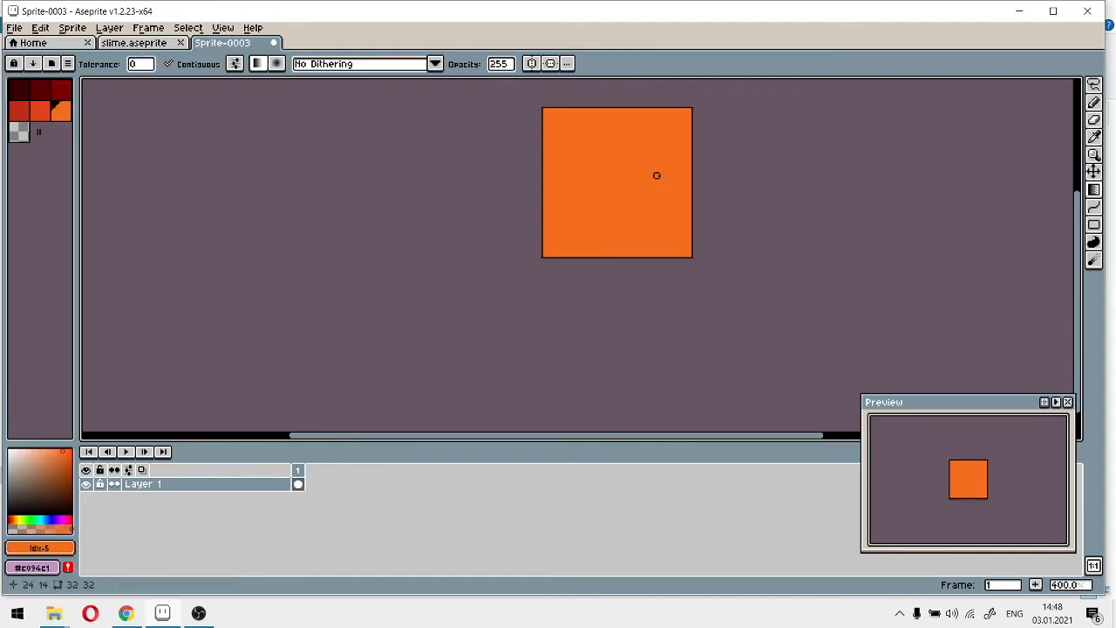
Apply a diagonal gradient from dark red (index 2) to the pink background colour, plus tiny orange (index 5) dabs near the upper-right corner
{"action": "left_click", "coordinate": [60, 90]}
{"action": "left_click_drag", "start_coordinate": [572, 201], "coordinate": [667, 297]}
{"action": "left_click", "coordinate": [59, 109]}
{"action": "left_click_drag", "start_coordinate": [671, 175], "coordinate": [661, 193]}
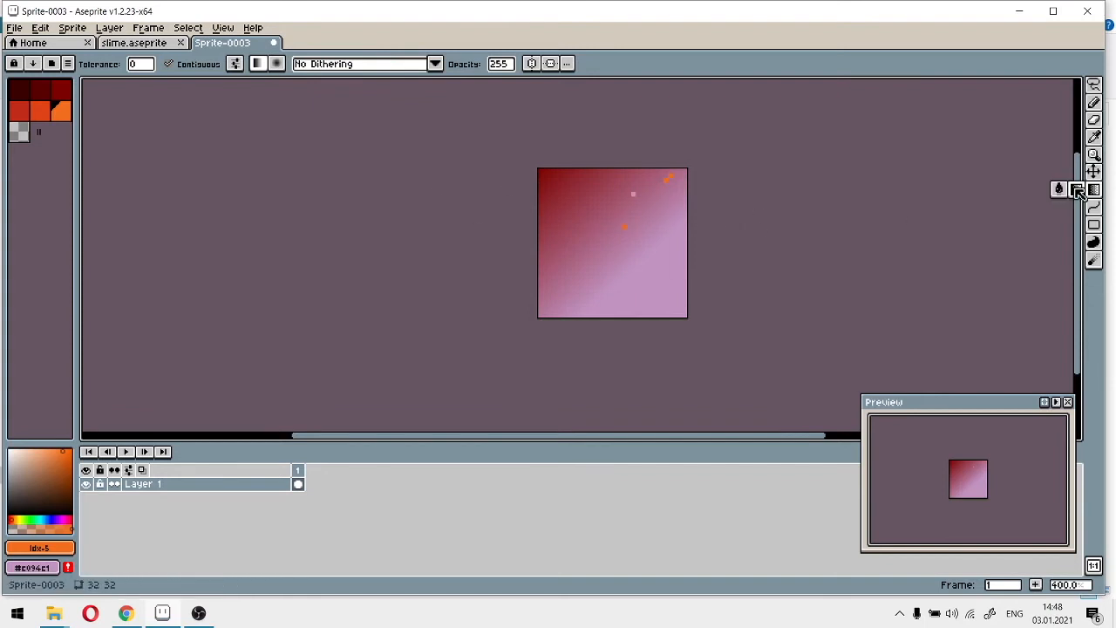
Draw dark red (index 2) straight lines with the Line Tool: two crossing diagonals, a horizontal near the canvas bottom and verticals near its right edge
{"action": "left_click", "coordinate": [1059, 190]}
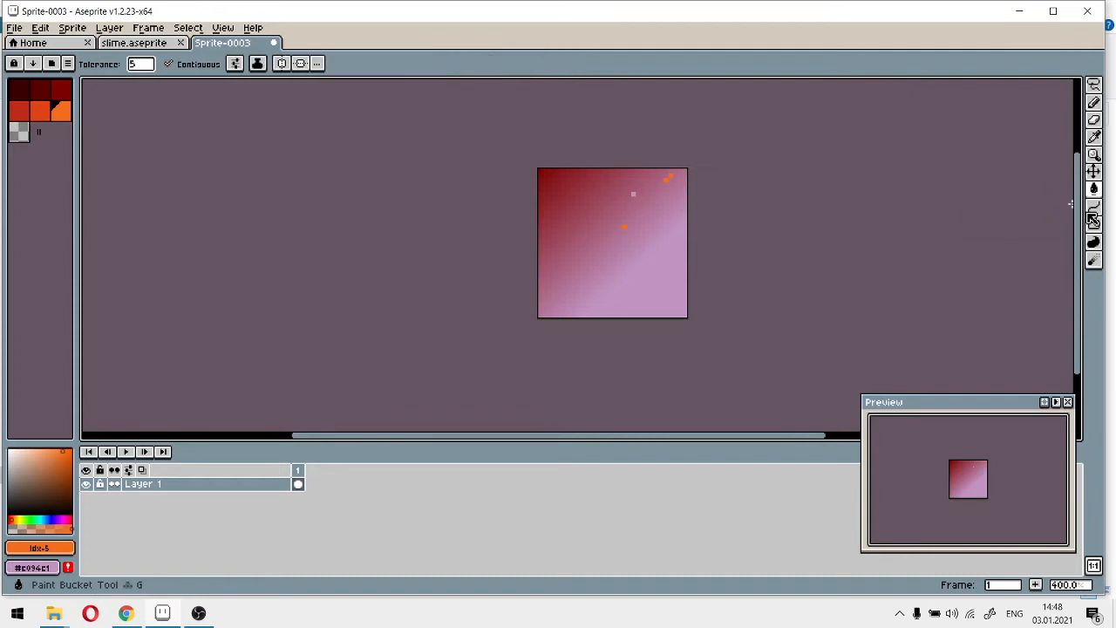
{"action": "left_click", "coordinate": [1098, 211]}
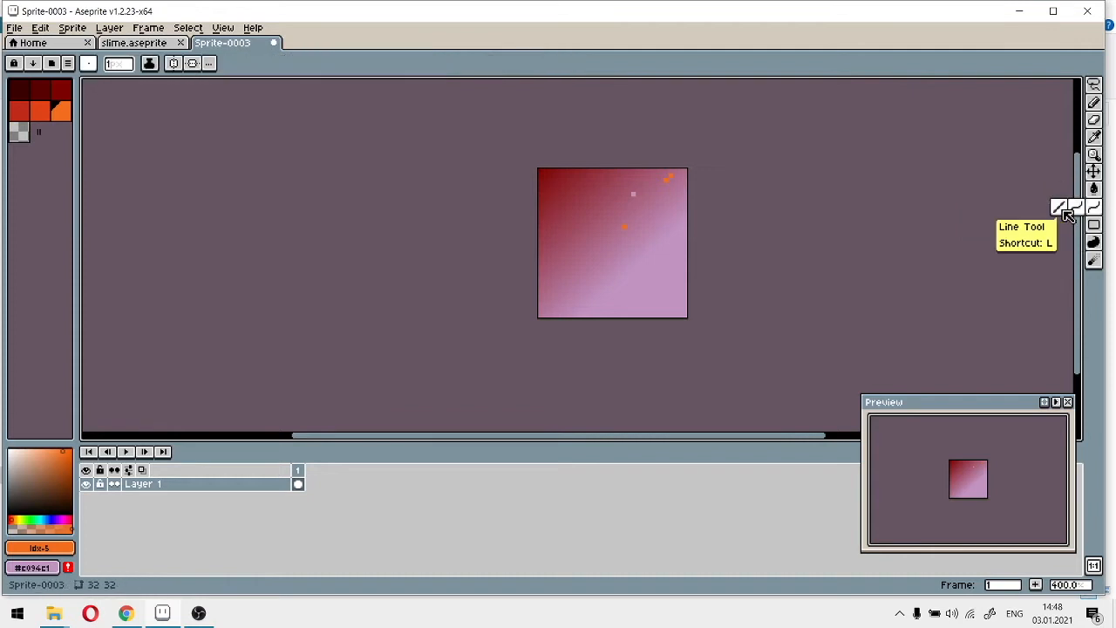
{"action": "left_click", "coordinate": [1058, 207]}
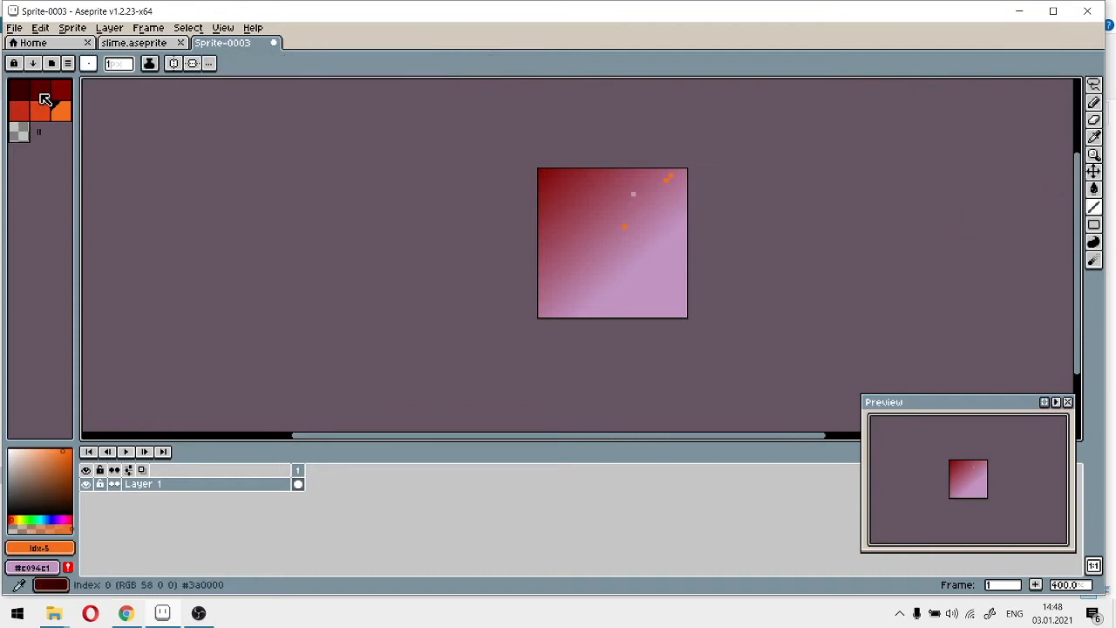
{"action": "left_click", "coordinate": [61, 88]}
{"action": "scroll", "coordinate": [670, 246], "scroll_direction": "up", "scroll_amount": 3}
{"action": "left_click_drag", "start_coordinate": [446, 149], "coordinate": [605, 268]}
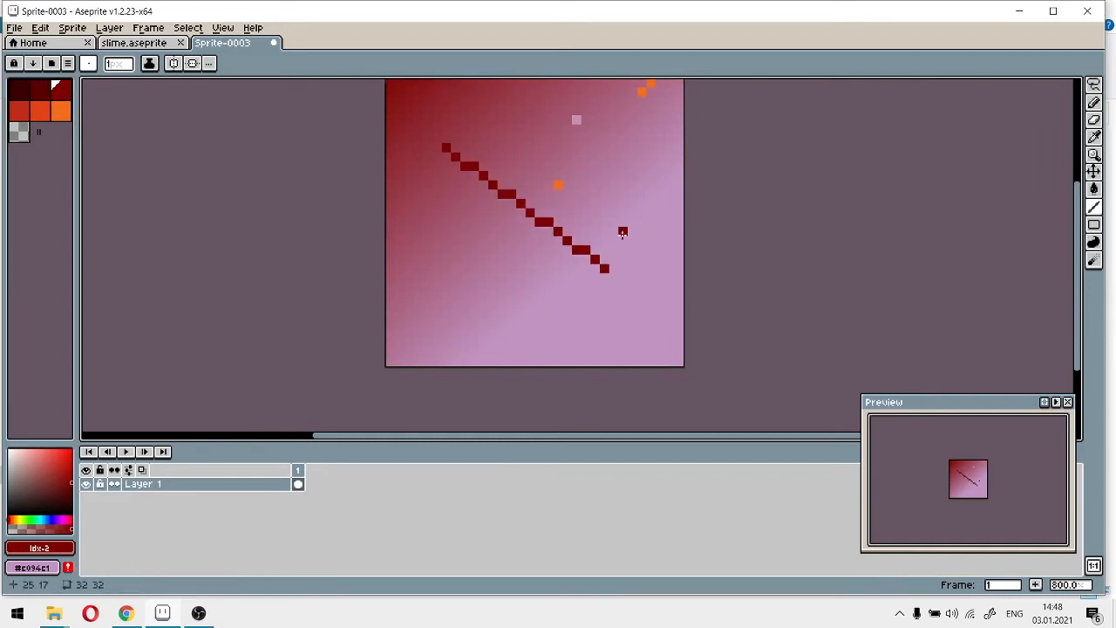
{"action": "left_click_drag", "start_coordinate": [632, 166], "coordinate": [426, 290]}
{"action": "left_click_drag", "start_coordinate": [498, 324], "coordinate": [650, 327]}
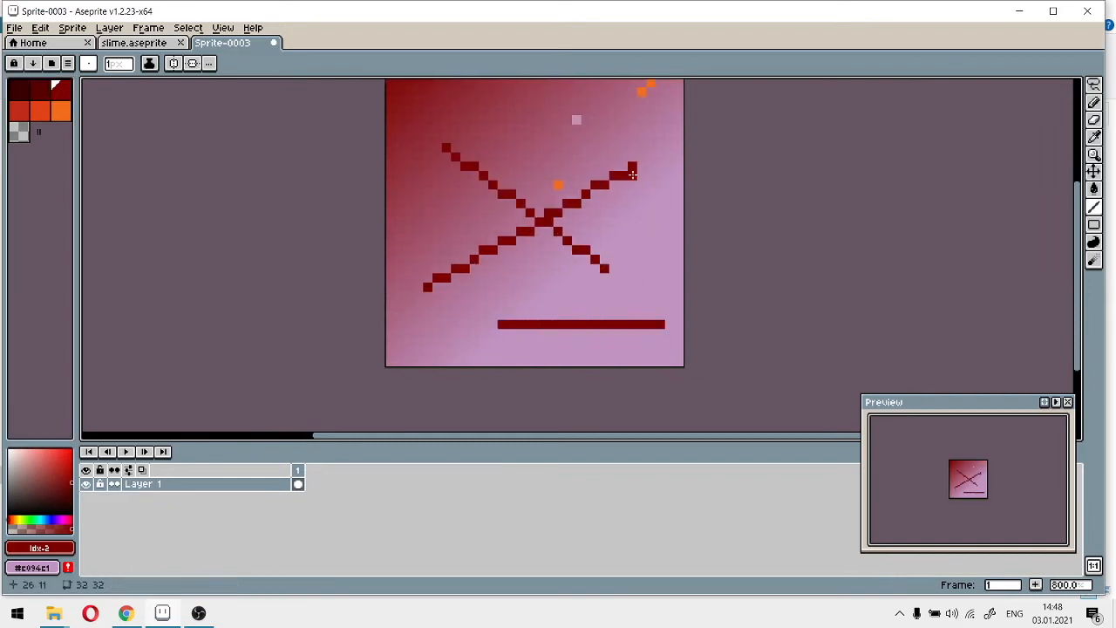
{"action": "left_click_drag", "start_coordinate": [632, 98], "coordinate": [641, 281]}
Draw two orange (index 5) arcs with the Curve Tool, one across the upper canvas and one from its left edge to the lower centre
{"action": "left_click", "coordinate": [1076, 208]}
{"action": "left_click", "coordinate": [61, 112]}
{"action": "left_click_drag", "start_coordinate": [442, 128], "coordinate": [630, 147]}
{"action": "left_click_drag", "start_coordinate": [551, 141], "coordinate": [551, 115]}
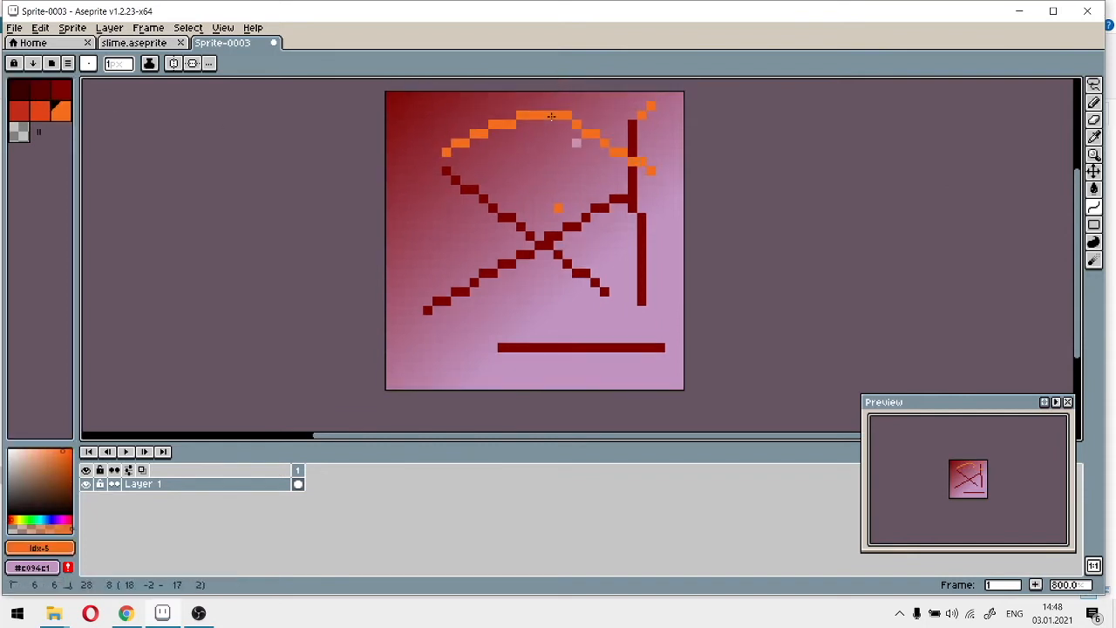
{"action": "left_click_drag", "start_coordinate": [434, 325], "coordinate": [576, 320]}
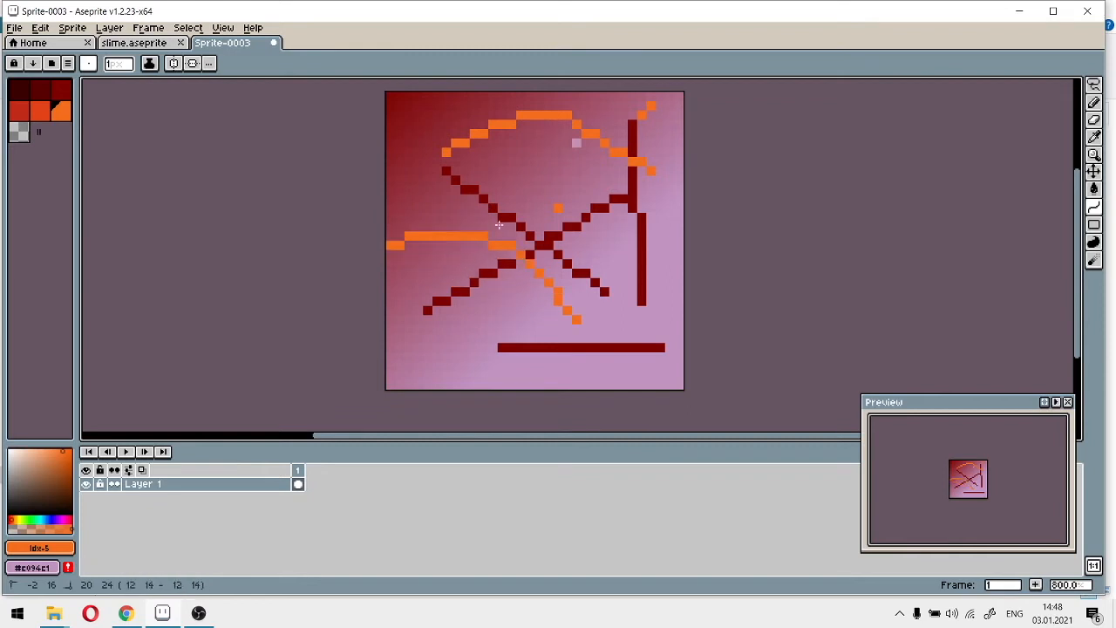
{"action": "left_click", "coordinate": [566, 172]}
{"action": "left_click", "coordinate": [719, 236]}
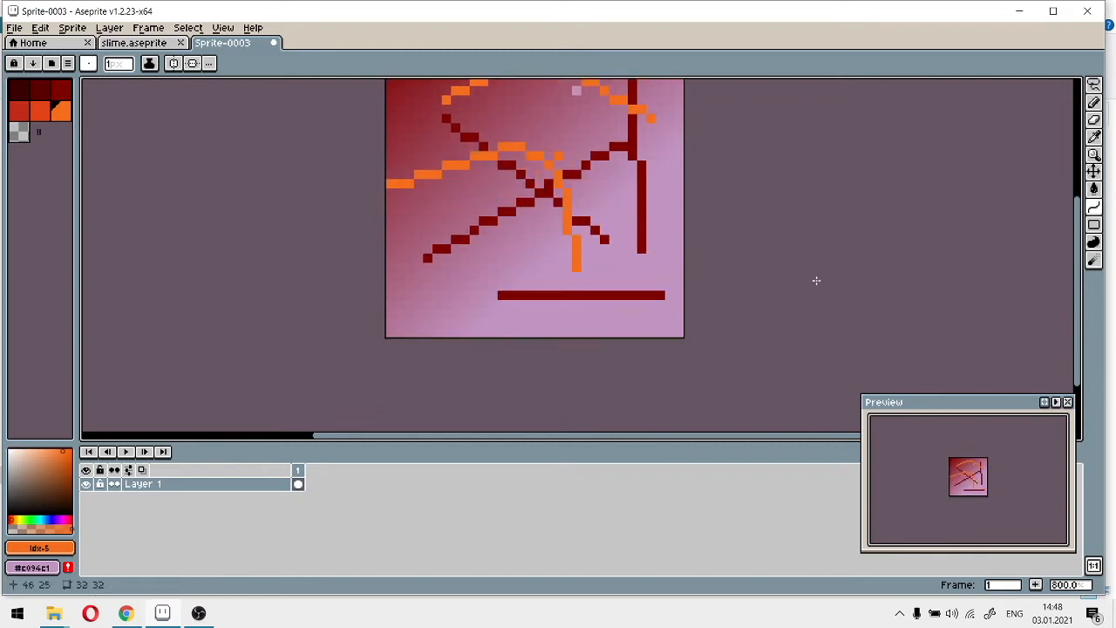
Draw a larger and a smaller red (index 3) outlined rectangle over the lines with the Rectangle Tool
{"action": "mouse_move", "coordinate": [1100, 228]}
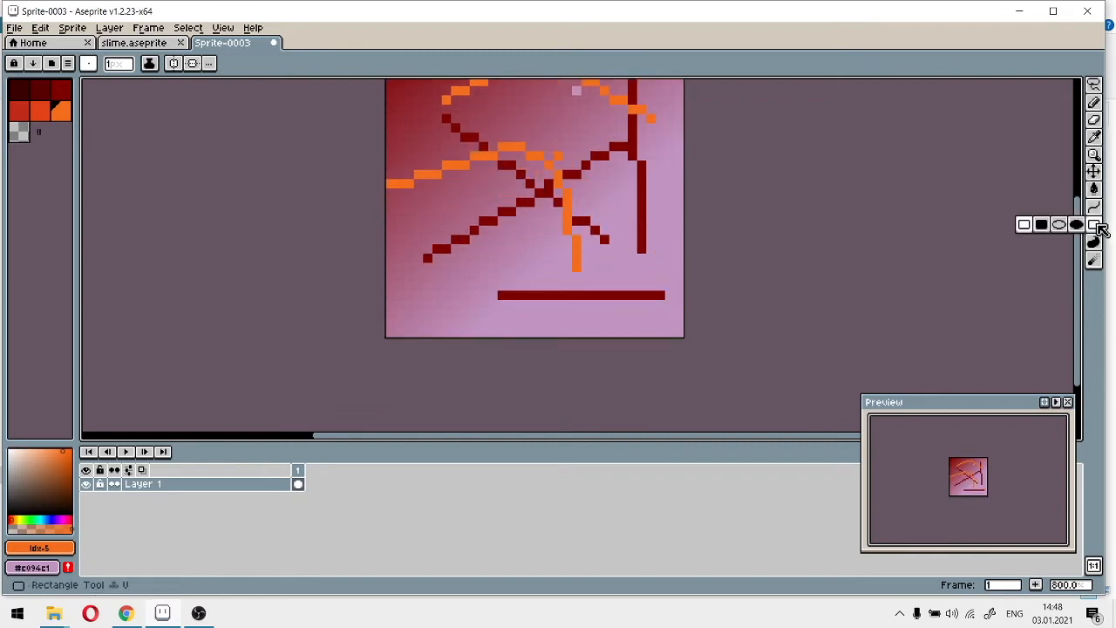
{"action": "left_click", "coordinate": [1029, 229]}
{"action": "left_click", "coordinate": [20, 111]}
{"action": "left_click_drag", "start_coordinate": [462, 180], "coordinate": [550, 287]}
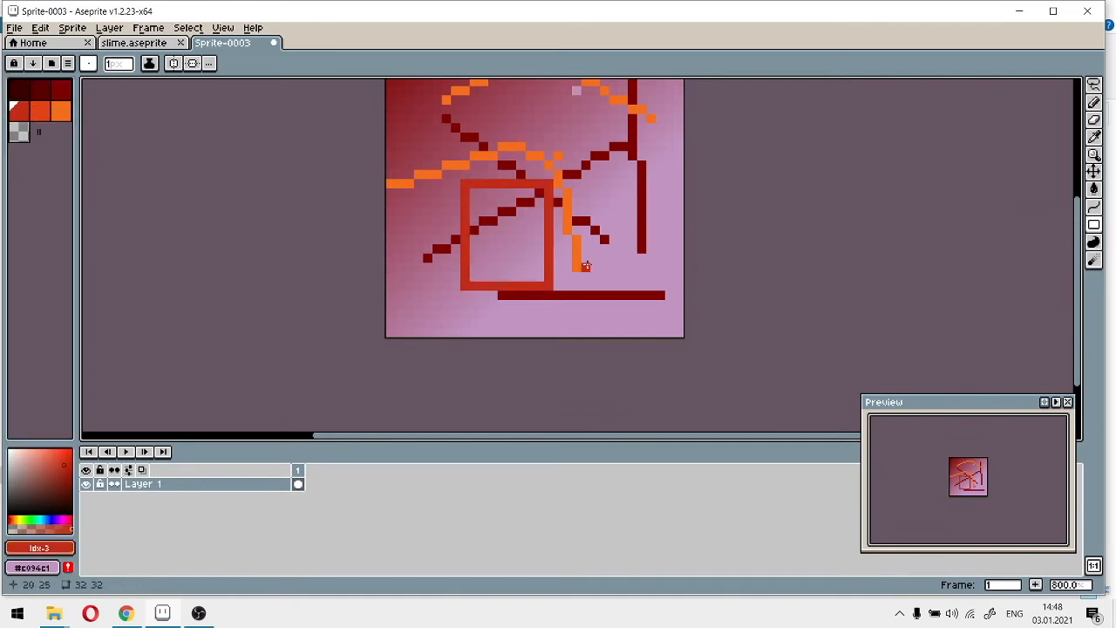
{"action": "left_click_drag", "start_coordinate": [582, 142], "coordinate": [644, 196]}
Draw four red filled ellipses with the Filled Ellipse tool: a large one at the upper left and three smaller ones to its right and below
{"action": "left_click", "coordinate": [1076, 224]}
{"action": "left_click_drag", "start_coordinate": [418, 89], "coordinate": [525, 180]}
{"action": "left_click_drag", "start_coordinate": [552, 94], "coordinate": [600, 141]}
{"action": "left_click_drag", "start_coordinate": [553, 206], "coordinate": [603, 265]}
{"action": "left_click_drag", "start_coordinate": [628, 246], "coordinate": [656, 281]}
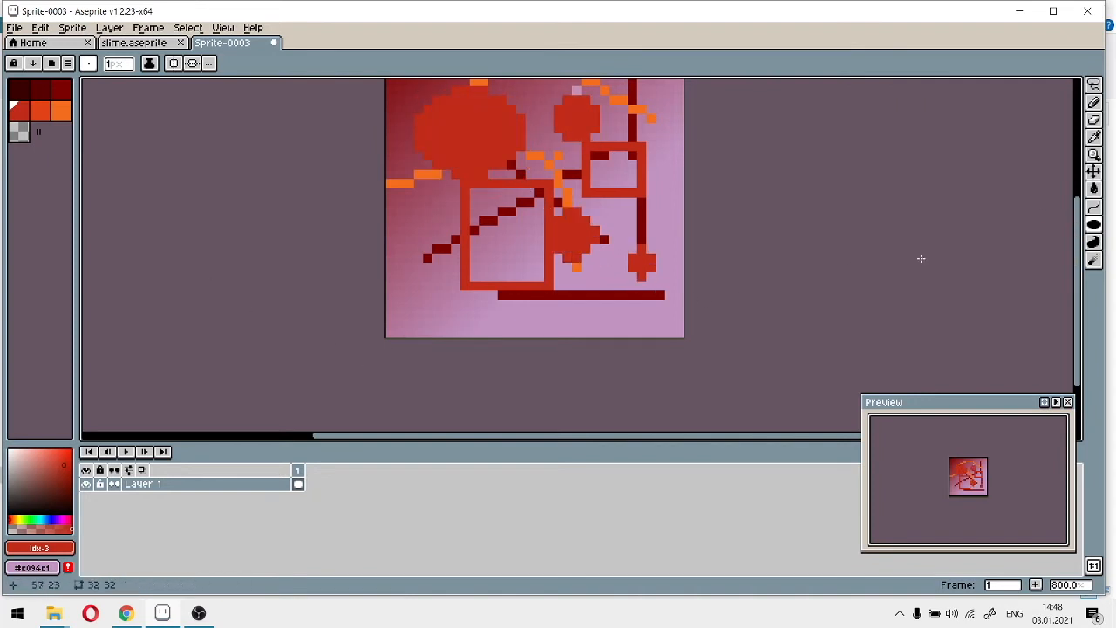
Draw freeform filled red shapes across the lower part of the canvas with the Contour Tool
{"action": "left_click", "coordinate": [1101, 245]}
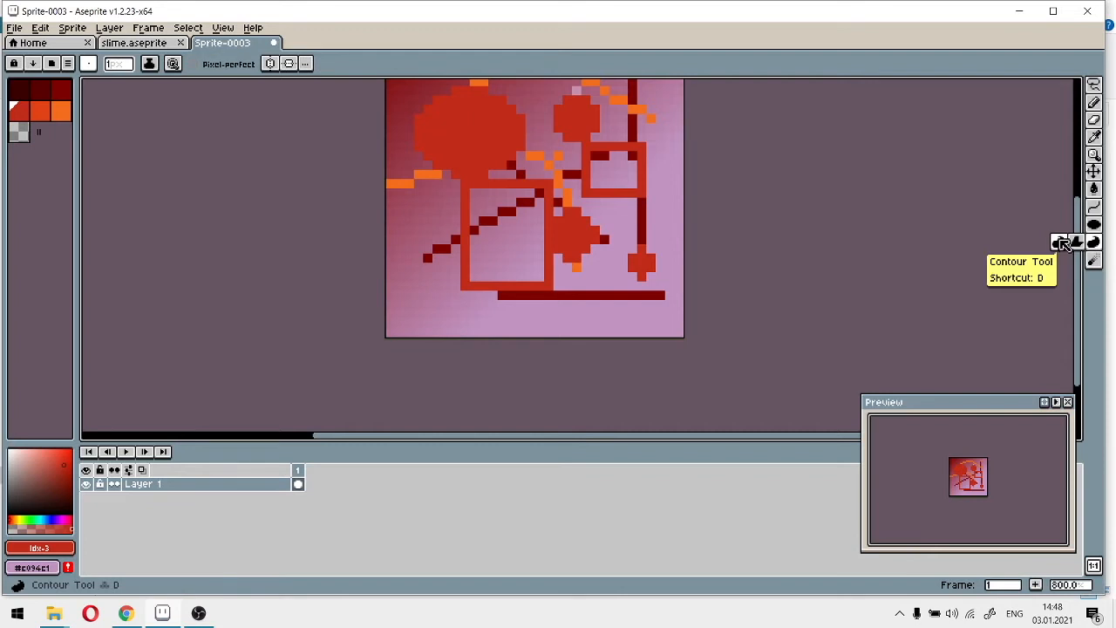
{"action": "scroll", "coordinate": [425, 221], "scroll_direction": "up", "scroll_amount": 3}
{"action": "mouse_move", "coordinate": [426, 222]}
{"action": "left_mouse_down"}
{"action": "mouse_move", "coordinate": [536, 297]}
{"action": "mouse_move", "coordinate": [627, 254]}
{"action": "mouse_move", "coordinate": [487, 279]}
{"action": "mouse_move", "coordinate": [532, 232]}
{"action": "mouse_move", "coordinate": [645, 301]}
{"action": "left_mouse_up"}
{"action": "mouse_move", "coordinate": [739, 251]}
{"action": "left_mouse_down"}
{"action": "mouse_move", "coordinate": [758, 306]}
{"action": "mouse_move", "coordinate": [815, 277]}
{"action": "left_mouse_up"}
{"action": "left_click_drag", "start_coordinate": [1029, 259], "coordinate": [680, 146]}
{"action": "scroll", "coordinate": [436, 289], "scroll_direction": "down", "scroll_amount": 5}
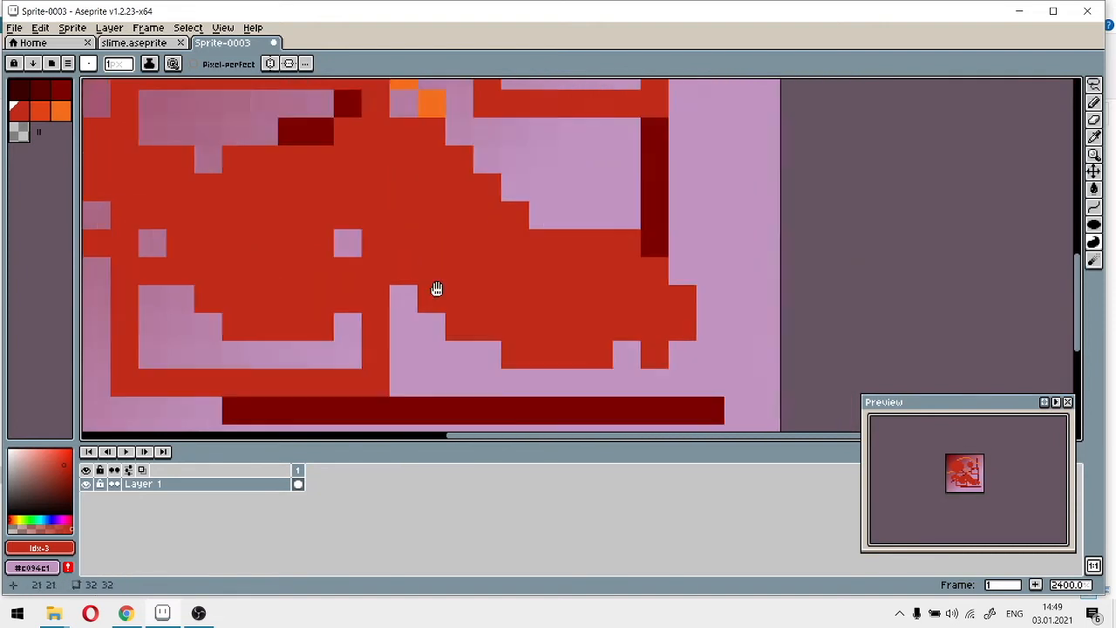
Draw a large freeform orange (index 5) contour shape over the upper-centre of the canvas
{"action": "left_click", "coordinate": [60, 110]}
{"action": "scroll", "coordinate": [598, 244], "scroll_direction": "up", "scroll_amount": 3}
{"action": "mouse_move", "coordinate": [603, 179]}
{"action": "left_mouse_down"}
{"action": "mouse_move", "coordinate": [509, 179]}
{"action": "mouse_move", "coordinate": [566, 348]}
{"action": "mouse_move", "coordinate": [666, 194]}
{"action": "left_mouse_up"}
{"action": "left_click_drag", "start_coordinate": [601, 148], "coordinate": [745, 287]}
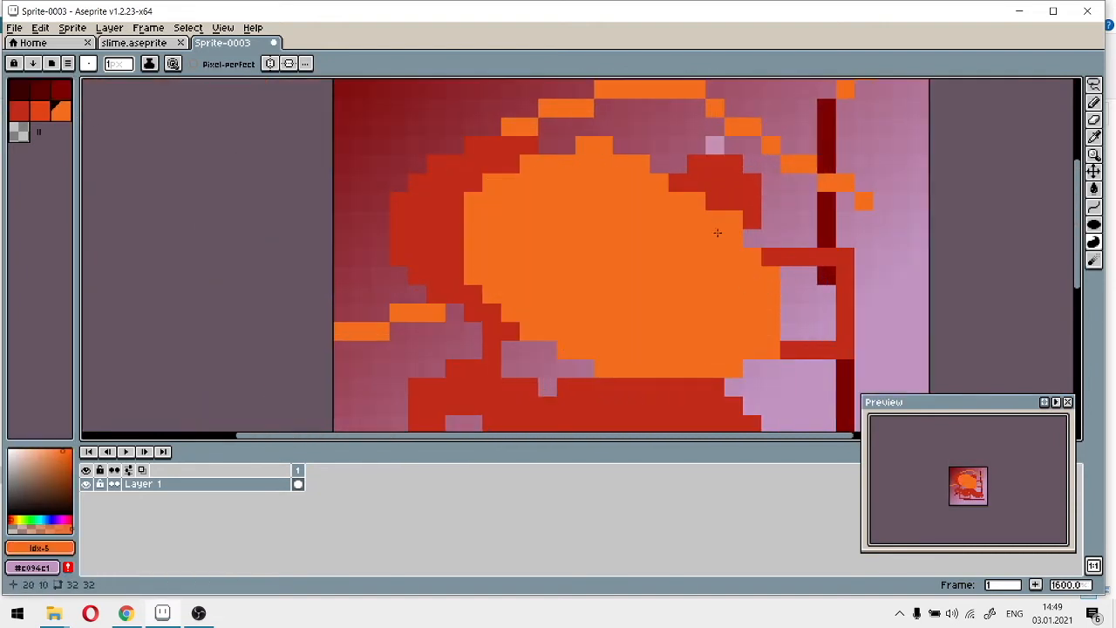
{"action": "left_click_drag", "start_coordinate": [606, 244], "coordinate": [705, 119]}
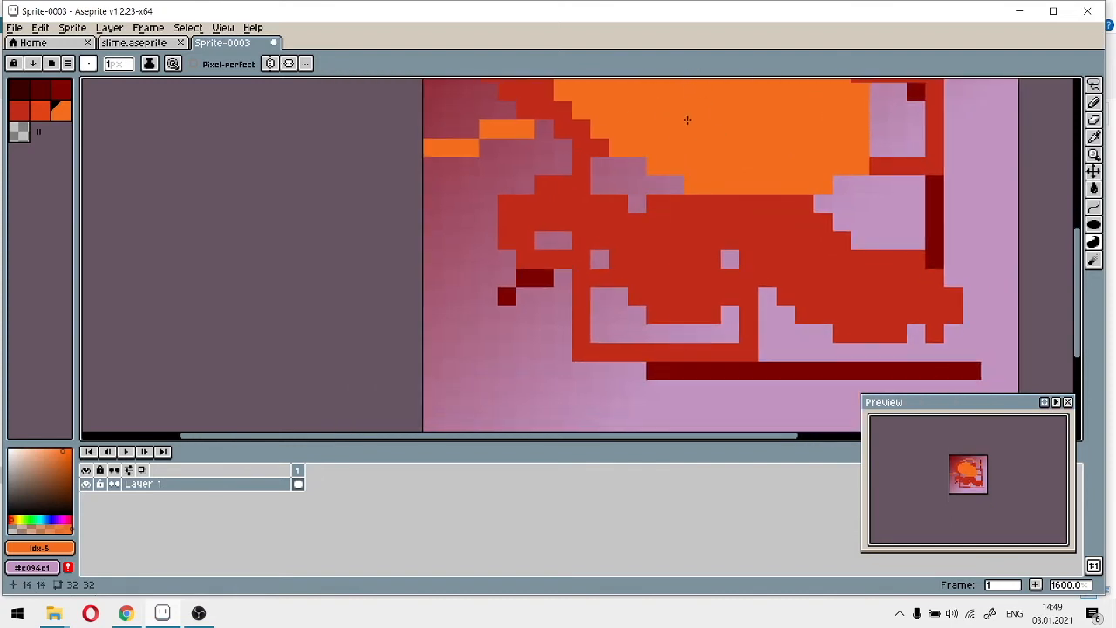
Draw a filled orange (index 5) freeform contour shape over the lower-left part of the canvas
{"action": "left_click_drag", "start_coordinate": [767, 172], "coordinate": [641, 328]}
{"action": "left_click_drag", "start_coordinate": [584, 286], "coordinate": [762, 132]}
{"action": "mouse_move", "coordinate": [540, 262]}
{"action": "left_mouse_down"}
{"action": "mouse_move", "coordinate": [671, 299]}
{"action": "mouse_move", "coordinate": [520, 284]}
{"action": "left_mouse_up"}
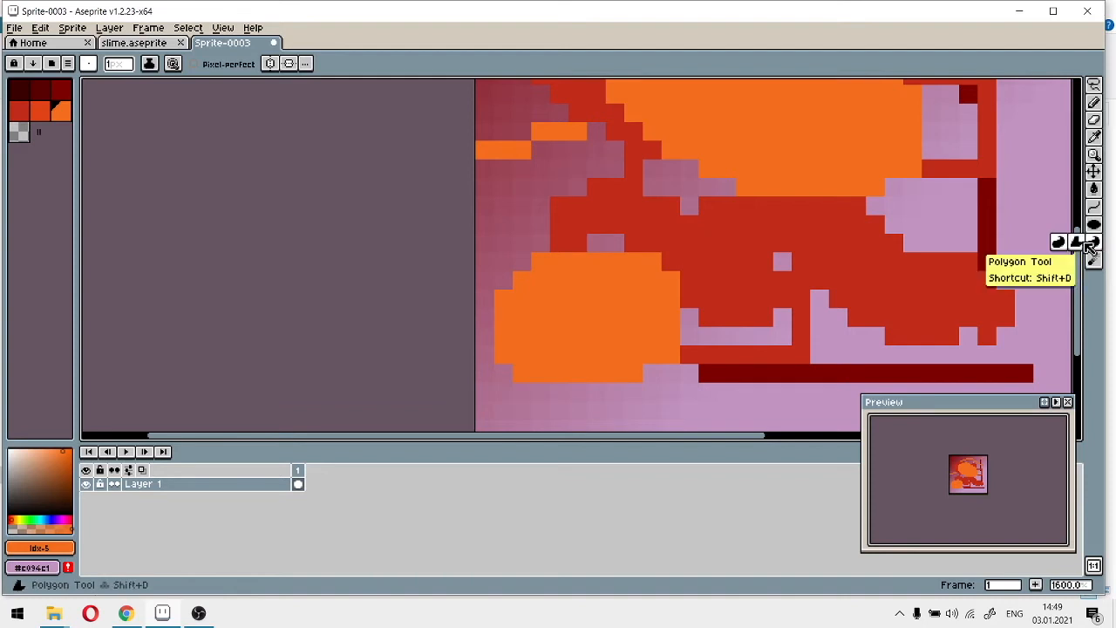
Draw a narrow filled orange polygon running diagonally down the canvas's lower right with the Polygon Tool
{"action": "left_click", "coordinate": [1079, 245]}
{"action": "left_click_drag", "start_coordinate": [717, 220], "coordinate": [522, 105]}
{"action": "left_click", "coordinate": [569, 147]}
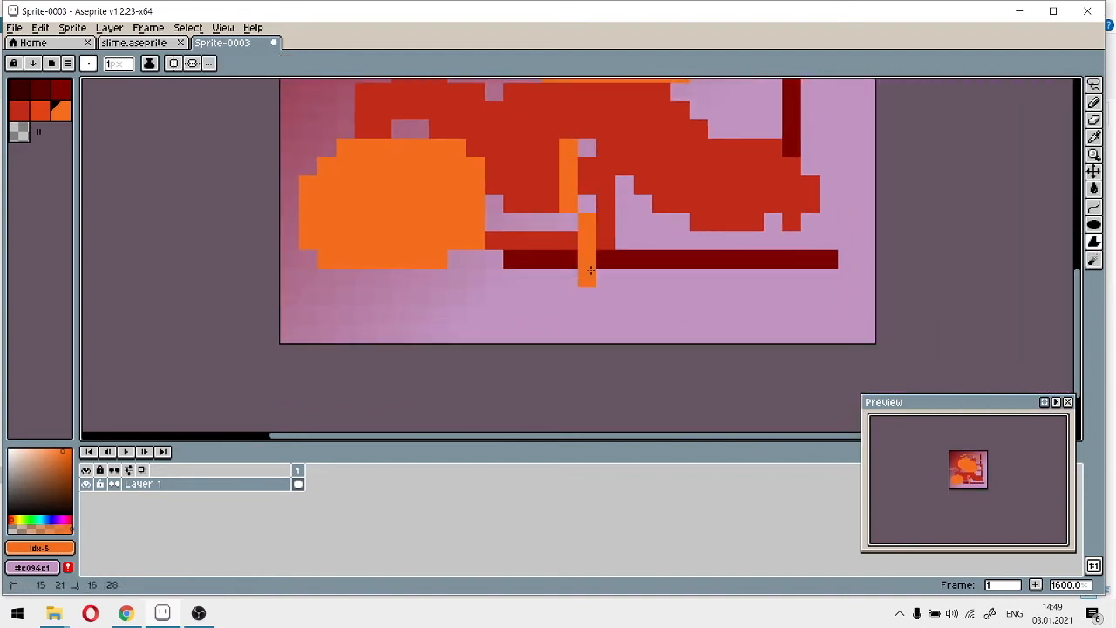
{"action": "left_click_drag", "start_coordinate": [743, 264], "coordinate": [791, 241]}
{"action": "left_click_drag", "start_coordinate": [679, 203], "coordinate": [772, 314]}
{"action": "left_click_drag", "start_coordinate": [791, 259], "coordinate": [754, 241]}
{"action": "left_click_drag", "start_coordinate": [716, 203], "coordinate": [778, 300]}
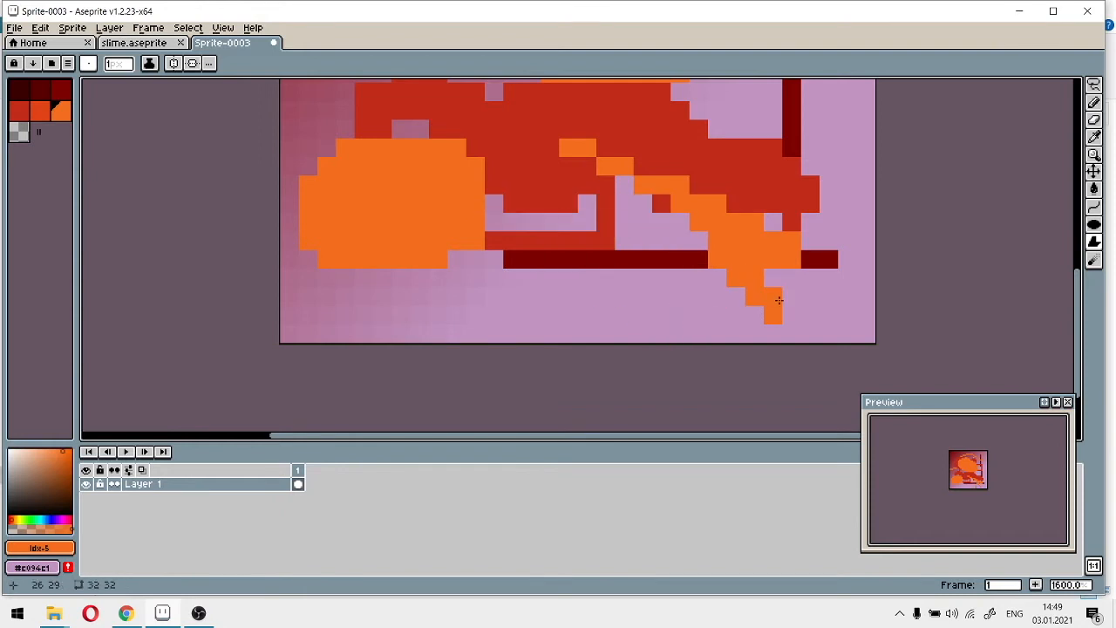
Soften the corner where the large orange shape meets the red and lilac areas with the Blur Tool
{"action": "left_click", "coordinate": [1094, 261]}
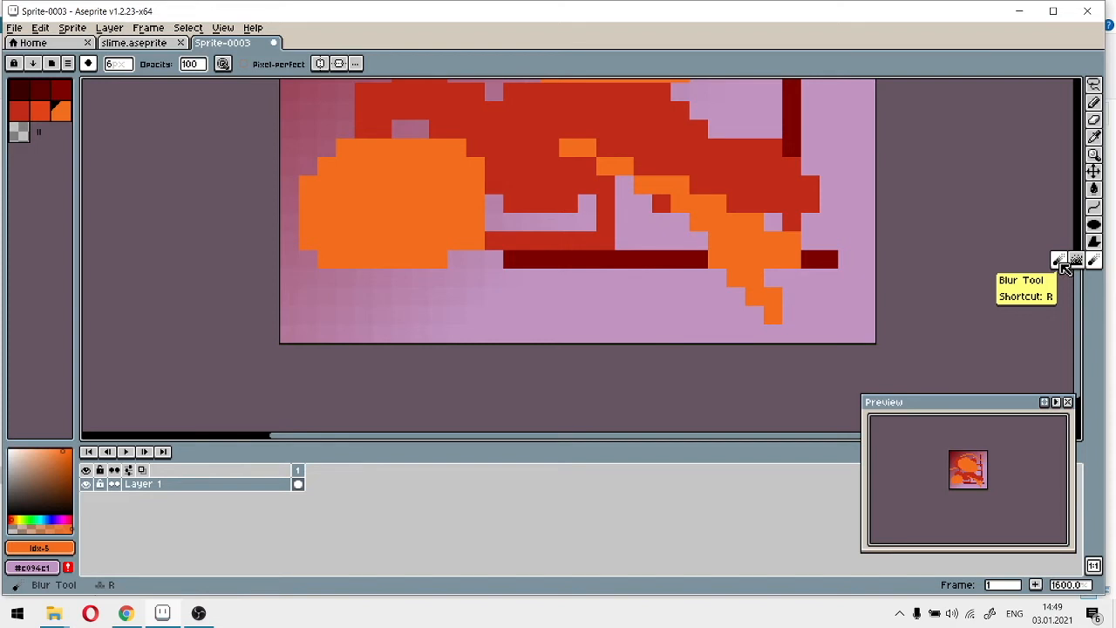
{"action": "left_click", "coordinate": [1061, 262]}
{"action": "left_click_drag", "start_coordinate": [665, 152], "coordinate": [566, 367]}
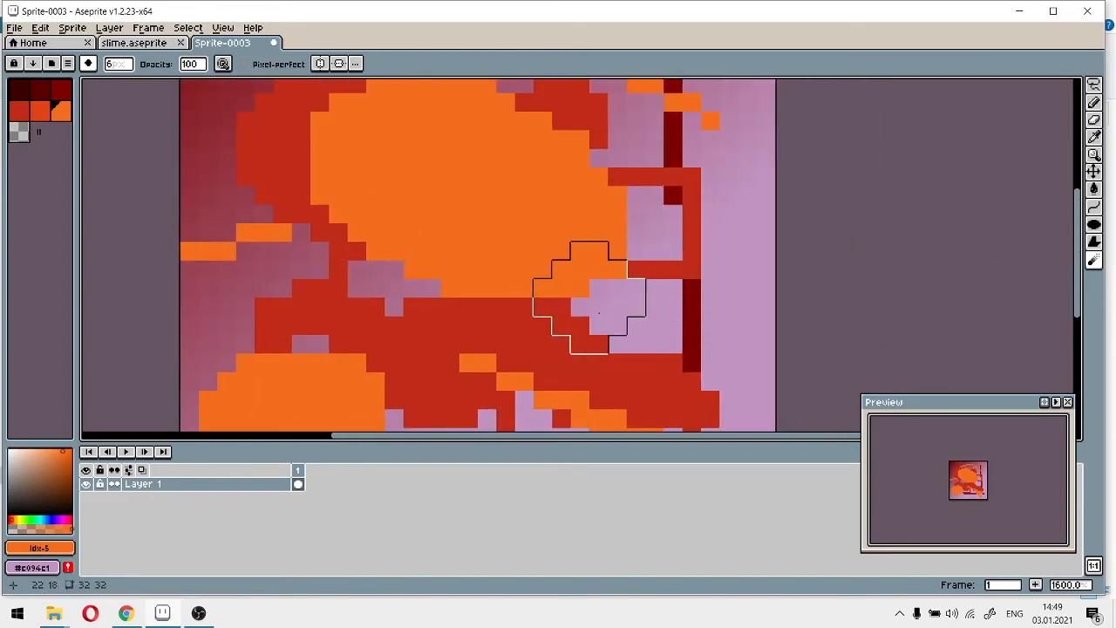
{"action": "scroll", "coordinate": [621, 317], "scroll_direction": "up", "scroll_amount": 2}
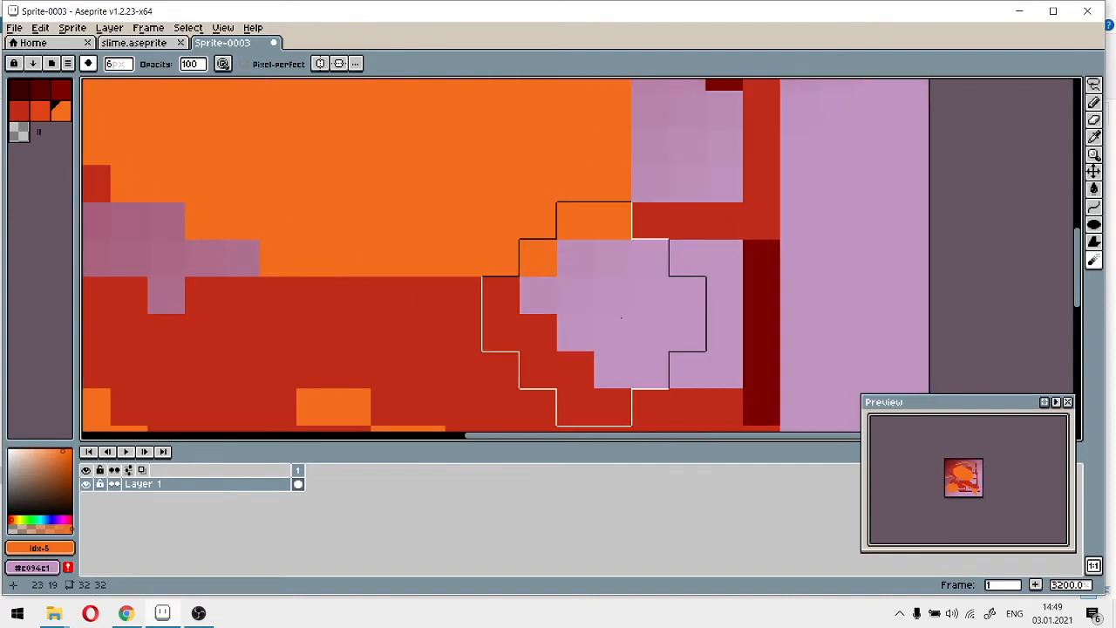
{"action": "left_click", "coordinate": [614, 309]}
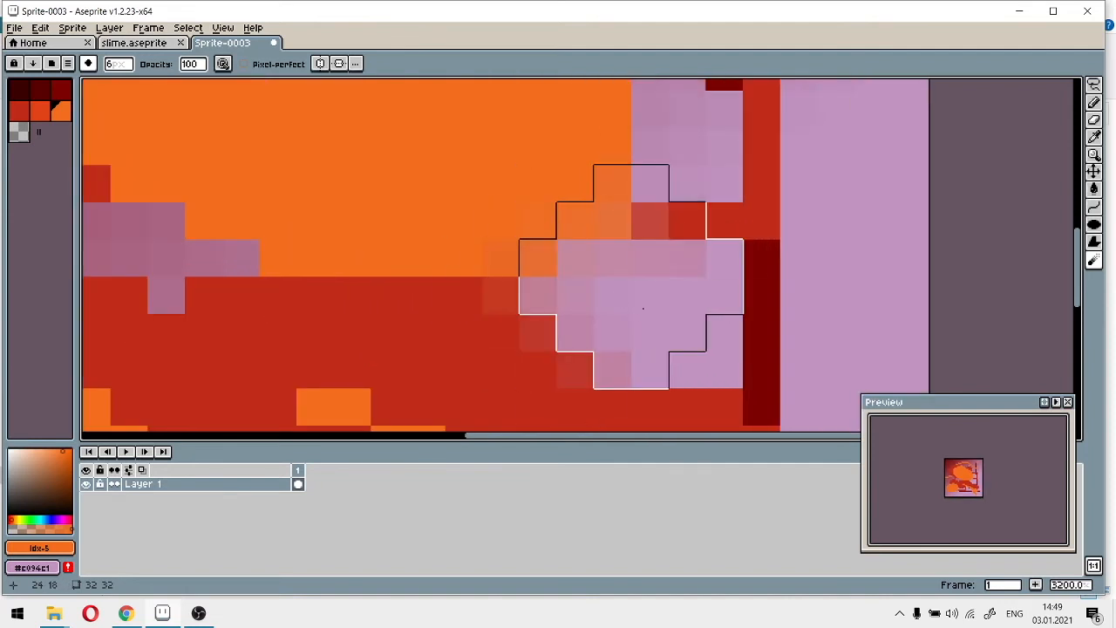
{"action": "left_click", "coordinate": [607, 310]}
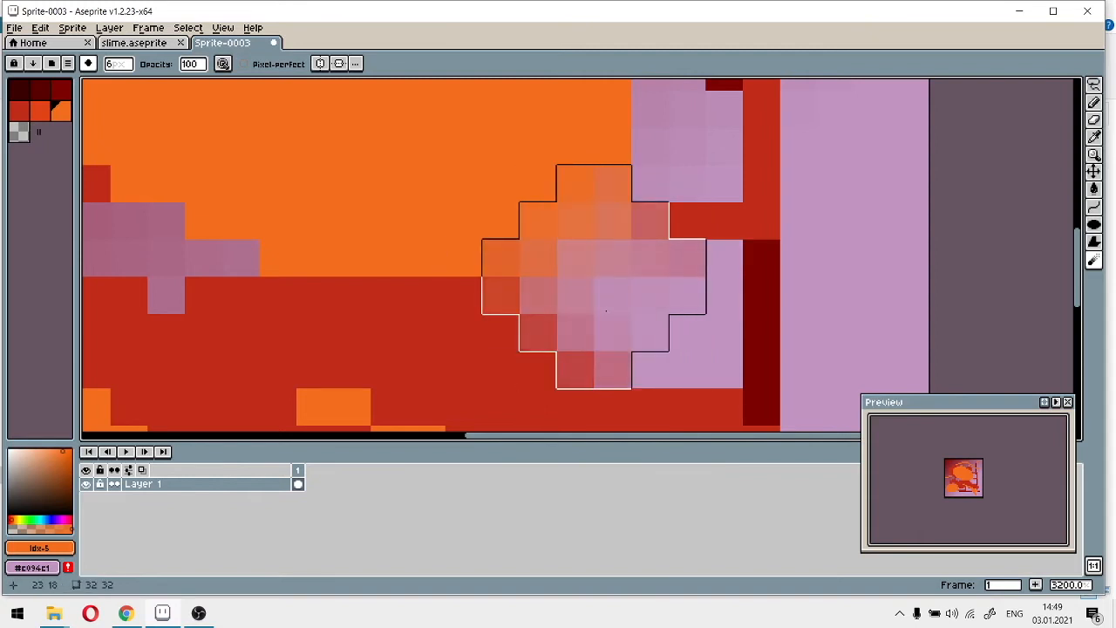
{"action": "scroll", "coordinate": [758, 292], "scroll_direction": "down", "scroll_amount": 5}
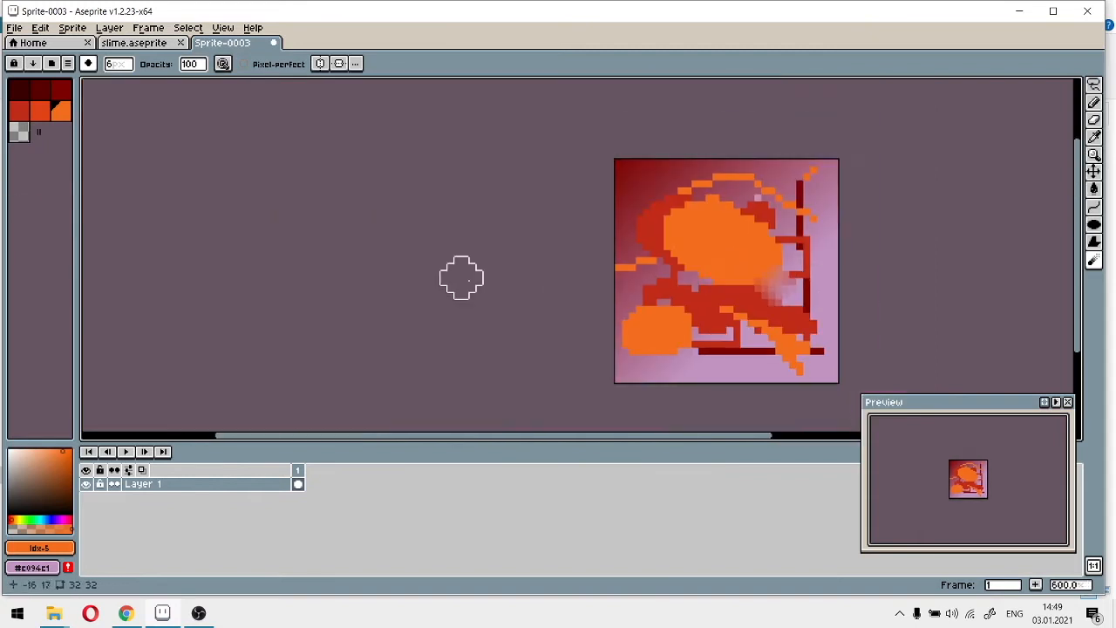
Scramble the pixels of the lines and shapes in the canvas's upper-right area with the Jumble Tool
{"action": "scroll", "coordinate": [669, 241], "scroll_direction": "up", "scroll_amount": 5}
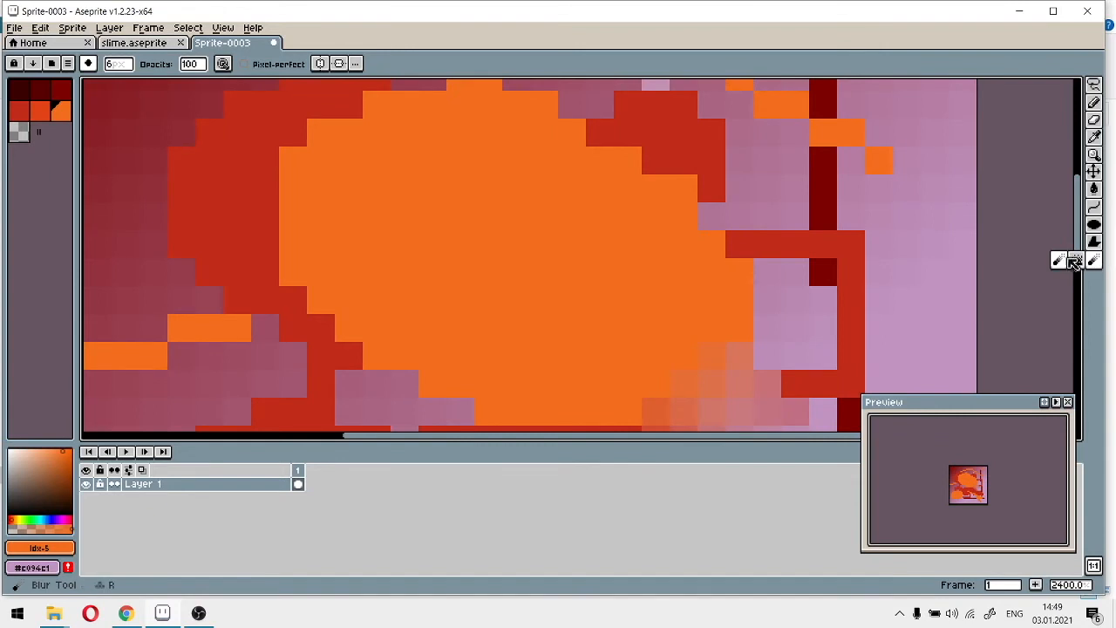
{"action": "left_click_drag", "start_coordinate": [707, 181], "coordinate": [906, 279]}
{"action": "left_click_drag", "start_coordinate": [816, 247], "coordinate": [348, 268]}
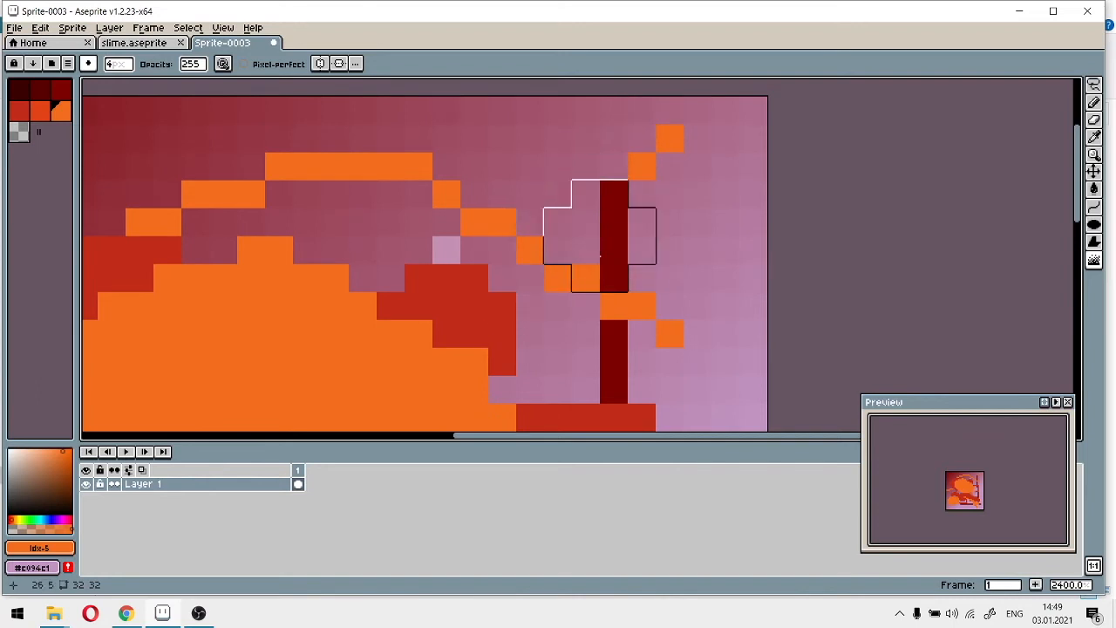
{"action": "mouse_move", "coordinate": [489, 232]}
{"action": "left_mouse_down"}
{"action": "mouse_move", "coordinate": [590, 255]}
{"action": "mouse_move", "coordinate": [536, 285]}
{"action": "mouse_move", "coordinate": [471, 270]}
{"action": "mouse_move", "coordinate": [469, 254]}
{"action": "mouse_move", "coordinate": [515, 225]}
{"action": "mouse_move", "coordinate": [620, 220]}
{"action": "mouse_move", "coordinate": [665, 183]}
{"action": "mouse_move", "coordinate": [656, 241]}
{"action": "mouse_move", "coordinate": [609, 252]}
{"action": "mouse_move", "coordinate": [670, 326]}
{"action": "mouse_move", "coordinate": [505, 314]}
{"action": "mouse_move", "coordinate": [400, 279]}
{"action": "mouse_move", "coordinate": [437, 212]}
{"action": "mouse_move", "coordinate": [524, 213]}
{"action": "mouse_move", "coordinate": [425, 281]}
{"action": "mouse_move", "coordinate": [504, 277]}
{"action": "mouse_move", "coordinate": [515, 263]}
{"action": "mouse_move", "coordinate": [581, 307]}
{"action": "mouse_move", "coordinate": [542, 310]}
{"action": "mouse_move", "coordinate": [542, 243]}
{"action": "mouse_move", "coordinate": [638, 219]}
{"action": "mouse_move", "coordinate": [538, 214]}
{"action": "mouse_move", "coordinate": [671, 208]}
{"action": "mouse_move", "coordinate": [683, 277]}
{"action": "mouse_move", "coordinate": [452, 214]}
{"action": "mouse_move", "coordinate": [501, 237]}
{"action": "mouse_move", "coordinate": [619, 241]}
{"action": "mouse_move", "coordinate": [596, 285]}
{"action": "mouse_move", "coordinate": [506, 241]}
{"action": "mouse_move", "coordinate": [553, 213]}
{"action": "mouse_move", "coordinate": [854, 405]}
{"action": "mouse_move", "coordinate": [613, 284]}
{"action": "mouse_move", "coordinate": [613, 134]}
{"action": "mouse_move", "coordinate": [616, 270]}
{"action": "left_mouse_up"}
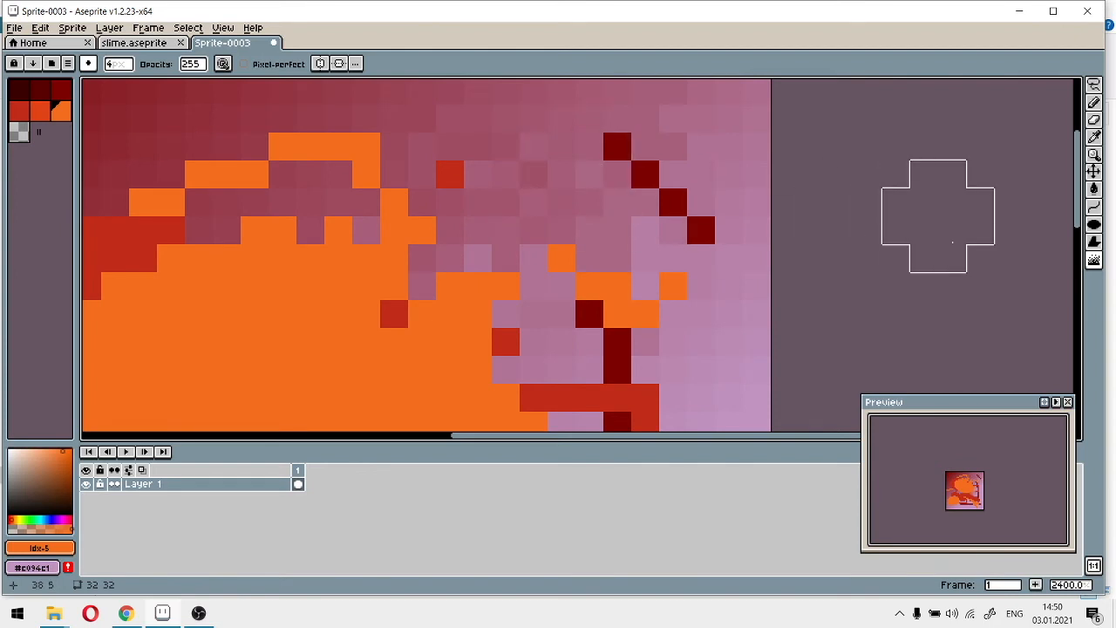
{"action": "scroll", "coordinate": [909, 217], "scroll_direction": "down", "scroll_amount": 3}
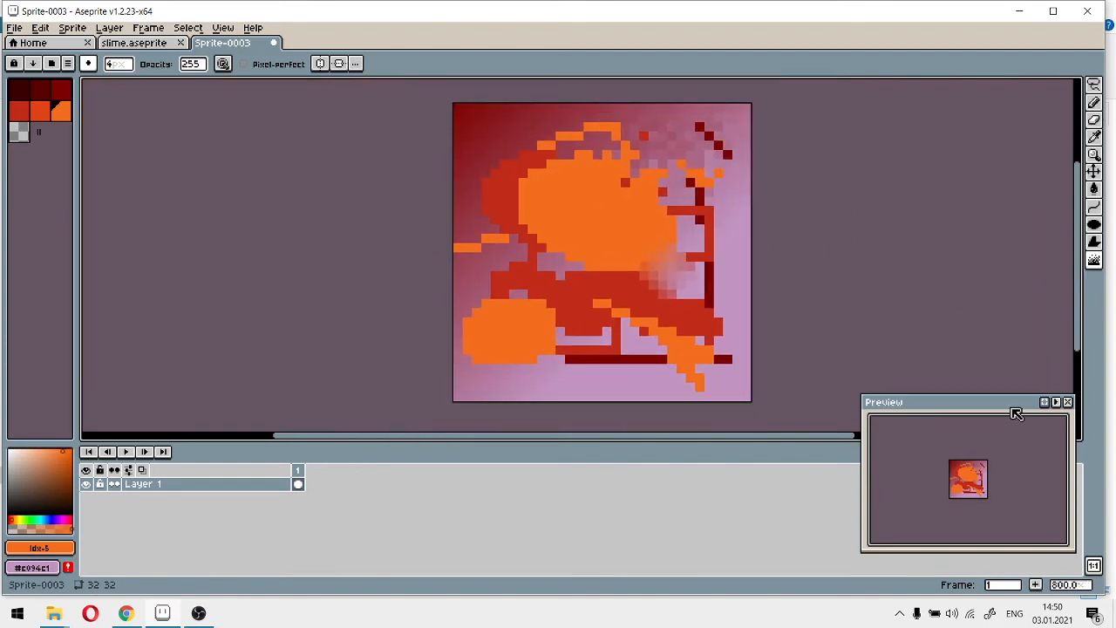
Erase the entire drawing from the canvas with the 20 px Eraser
{"action": "left_click", "coordinate": [1093, 120]}
{"action": "mouse_move", "coordinate": [799, 161]}
{"action": "left_mouse_down"}
{"action": "mouse_move", "coordinate": [947, 172]}
{"action": "mouse_move", "coordinate": [903, 314]}
{"action": "mouse_move", "coordinate": [688, 301]}
{"action": "mouse_move", "coordinate": [770, 237]}
{"action": "left_mouse_up"}
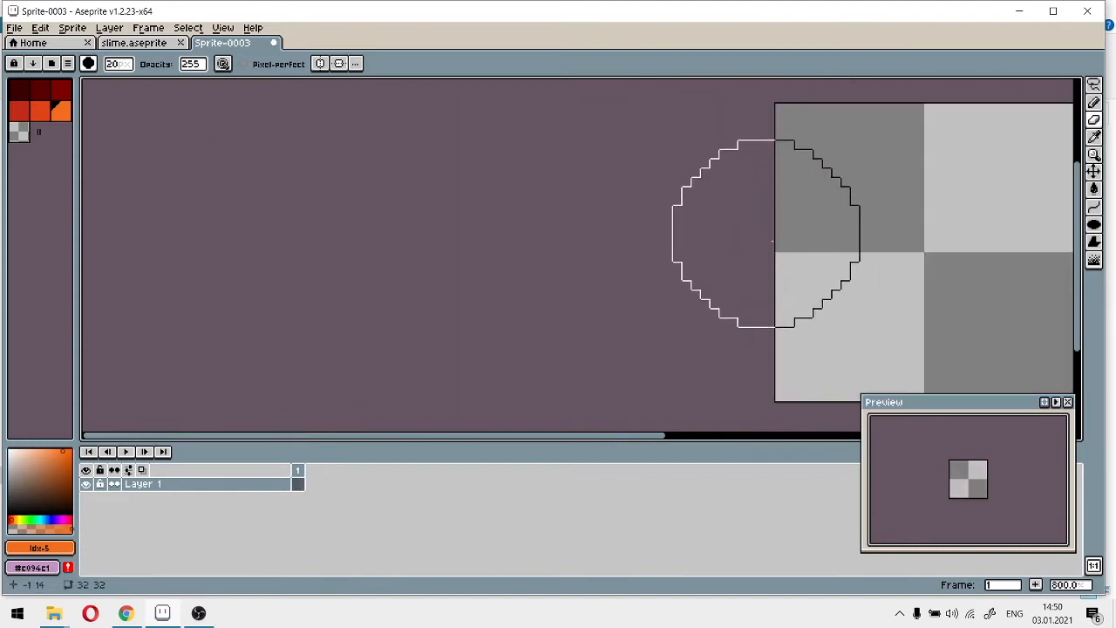
{"action": "scroll", "coordinate": [910, 247], "scroll_direction": "down", "scroll_amount": 1}
{"action": "left_click_drag", "start_coordinate": [911, 246], "coordinate": [444, 216]}
{"action": "scroll", "coordinate": [494, 228], "scroll_direction": "up", "scroll_amount": 3}
{"action": "scroll", "coordinate": [493, 227], "scroll_direction": "down", "scroll_amount": 2}
{"action": "scroll", "coordinate": [491, 226], "scroll_direction": "down", "scroll_amount": 1}
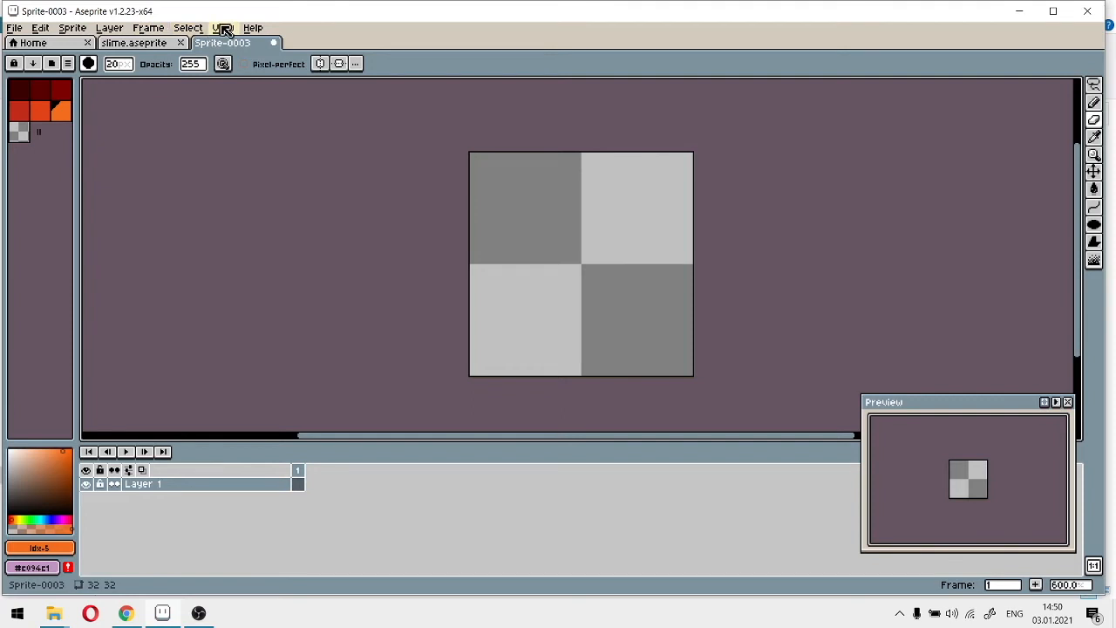
{"action": "left_click", "coordinate": [78, 30]}
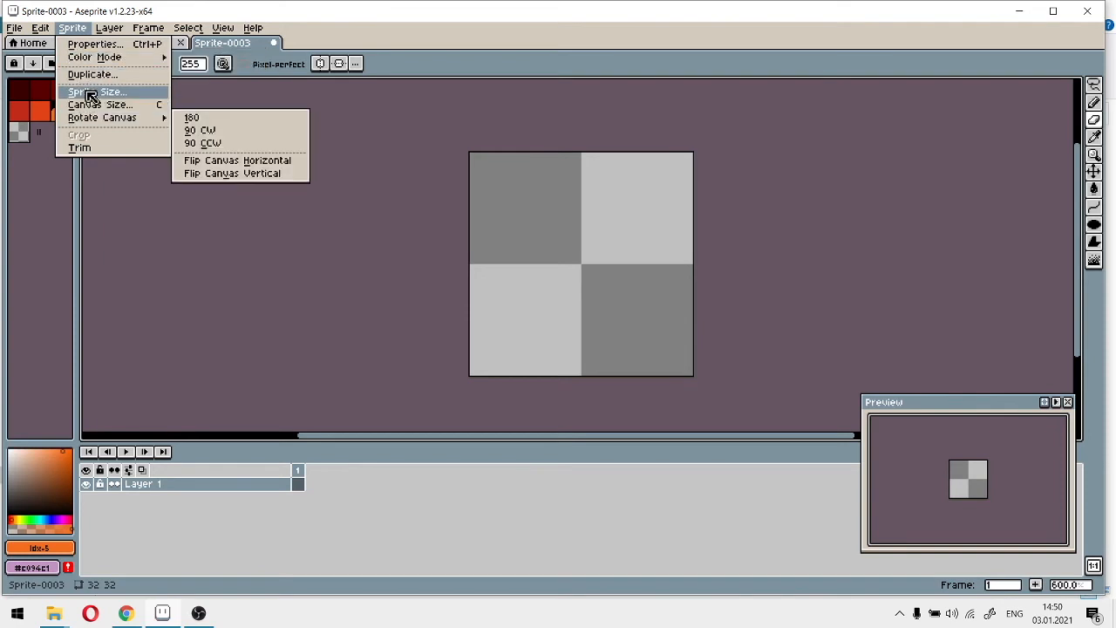
{"action": "left_click", "coordinate": [91, 93]}
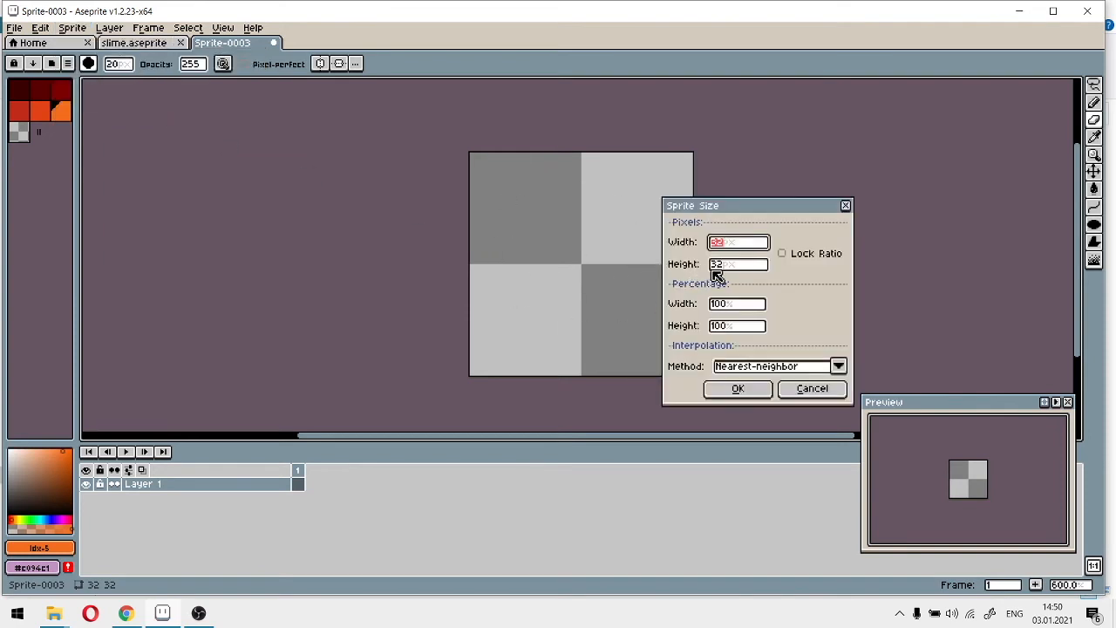
{"action": "left_click", "coordinate": [811, 389]}
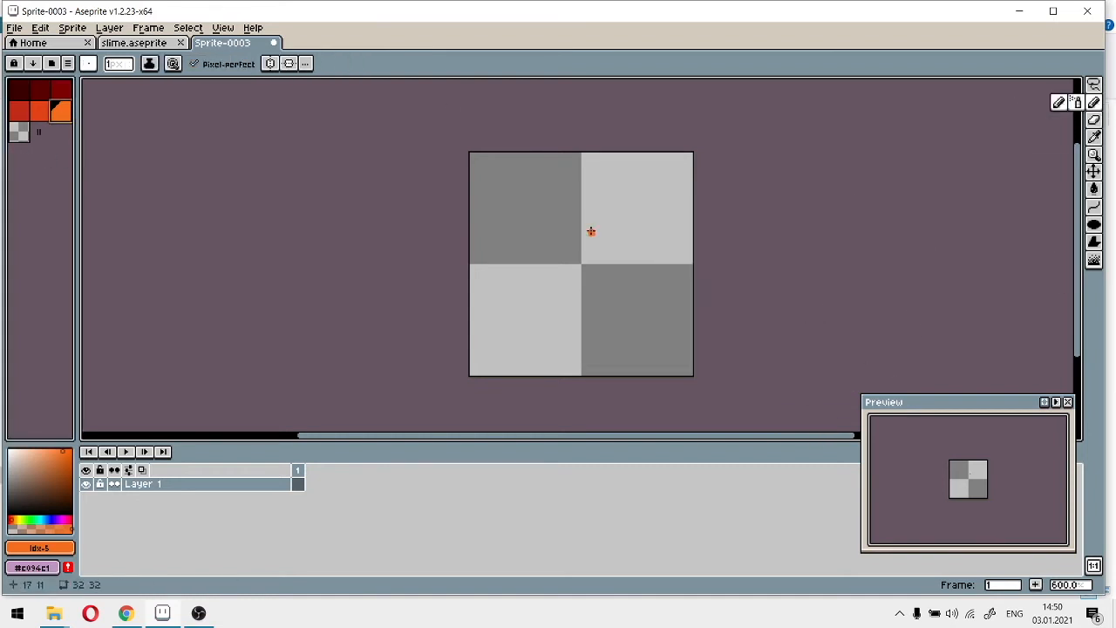
Draw a 2 × 2 px orange (index 5) square at the canvas centre and surround it with a one-pixel index 4 ring
{"action": "scroll", "coordinate": [590, 231], "scroll_direction": "up", "scroll_amount": 4}
{"action": "left_click", "coordinate": [544, 223]}
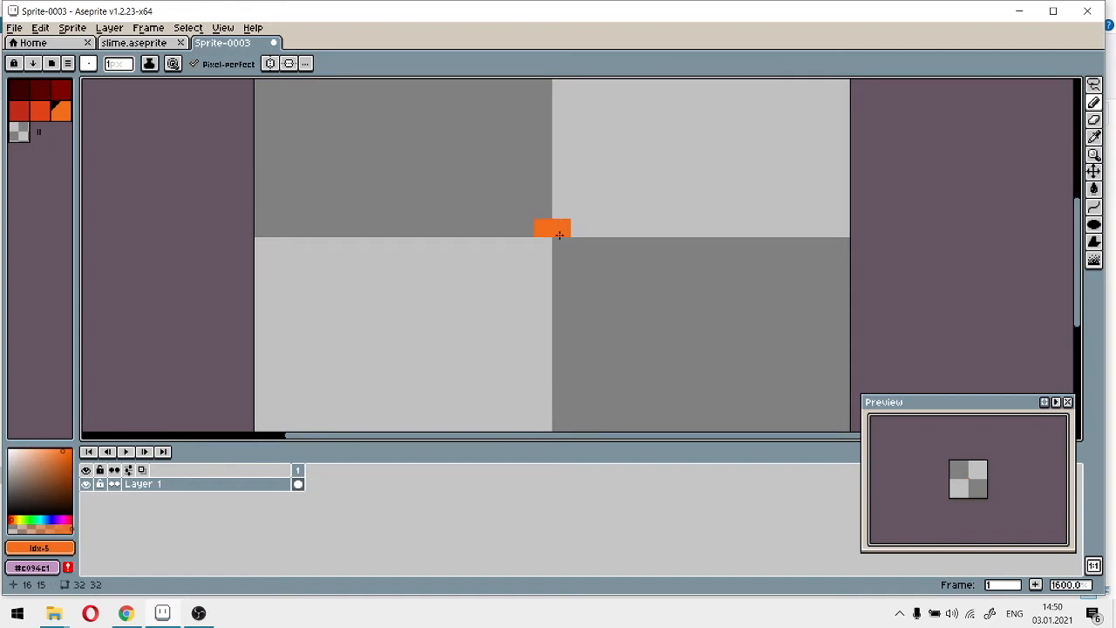
{"action": "scroll", "coordinate": [556, 246], "scroll_direction": "up", "scroll_amount": 5}
{"action": "key", "text": "["}
{"action": "left_click", "coordinate": [452, 197]}
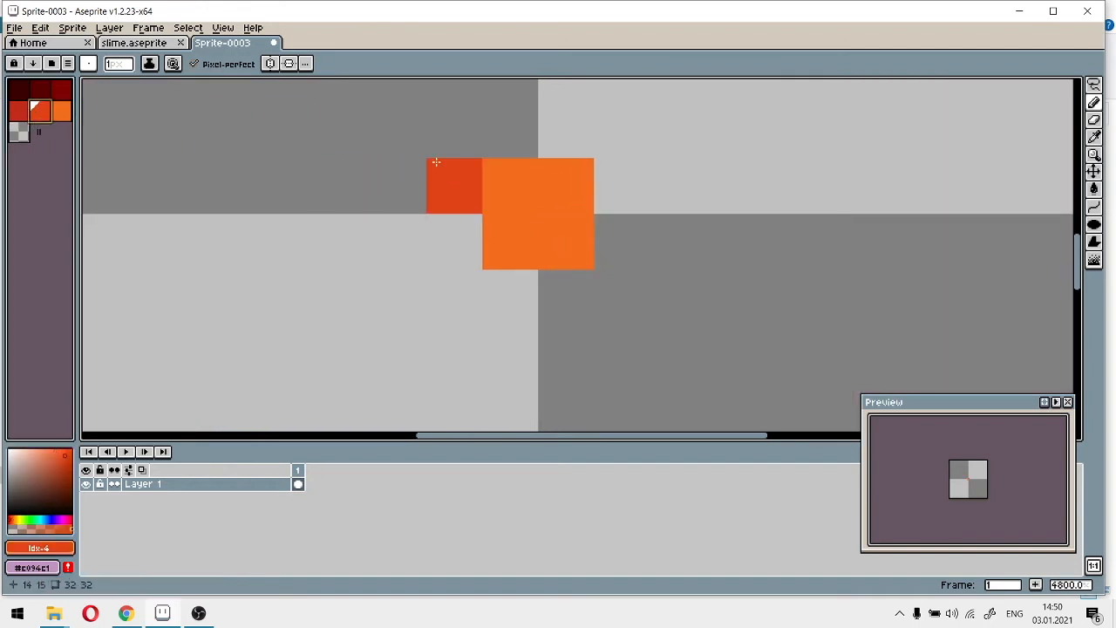
{"action": "mouse_move", "coordinate": [452, 202]}
{"action": "left_mouse_down"}
{"action": "mouse_move", "coordinate": [454, 298]}
{"action": "mouse_move", "coordinate": [608, 301]}
{"action": "mouse_move", "coordinate": [630, 200]}
{"action": "mouse_move", "coordinate": [637, 259]}
{"action": "mouse_move", "coordinate": [501, 130]}
{"action": "mouse_move", "coordinate": [440, 121]}
{"action": "mouse_move", "coordinate": [614, 124]}
{"action": "left_mouse_up"}
Surround the centre square with a one-pixel red (index 3) ring, making it 6 × 6 px overall
{"action": "left_click", "coordinate": [21, 111]}
{"action": "mouse_move", "coordinate": [399, 90]}
{"action": "left_mouse_down"}
{"action": "mouse_move", "coordinate": [390, 342]}
{"action": "mouse_move", "coordinate": [630, 364]}
{"action": "mouse_move", "coordinate": [676, 356]}
{"action": "left_mouse_up"}
{"action": "left_click_drag", "start_coordinate": [700, 147], "coordinate": [695, 309]}
{"action": "mouse_move", "coordinate": [482, 94]}
{"action": "left_mouse_down"}
{"action": "mouse_move", "coordinate": [479, 183]}
{"action": "mouse_move", "coordinate": [665, 174]}
{"action": "left_mouse_up"}
{"action": "scroll", "coordinate": [587, 191], "scroll_direction": "down", "scroll_amount": 4}
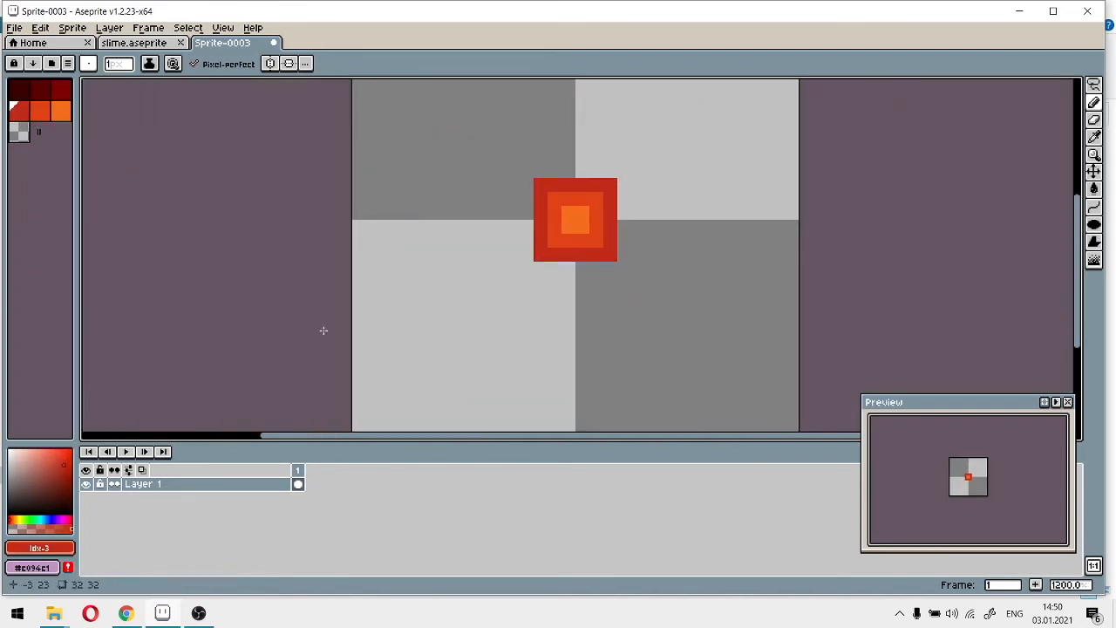
Resize the sprite to 64 × 64 px using Sprite Size with Nearest-neighbor interpolation
{"action": "scroll", "coordinate": [566, 326], "scroll_direction": "down", "scroll_amount": 2}
{"action": "left_click", "coordinate": [73, 27]}
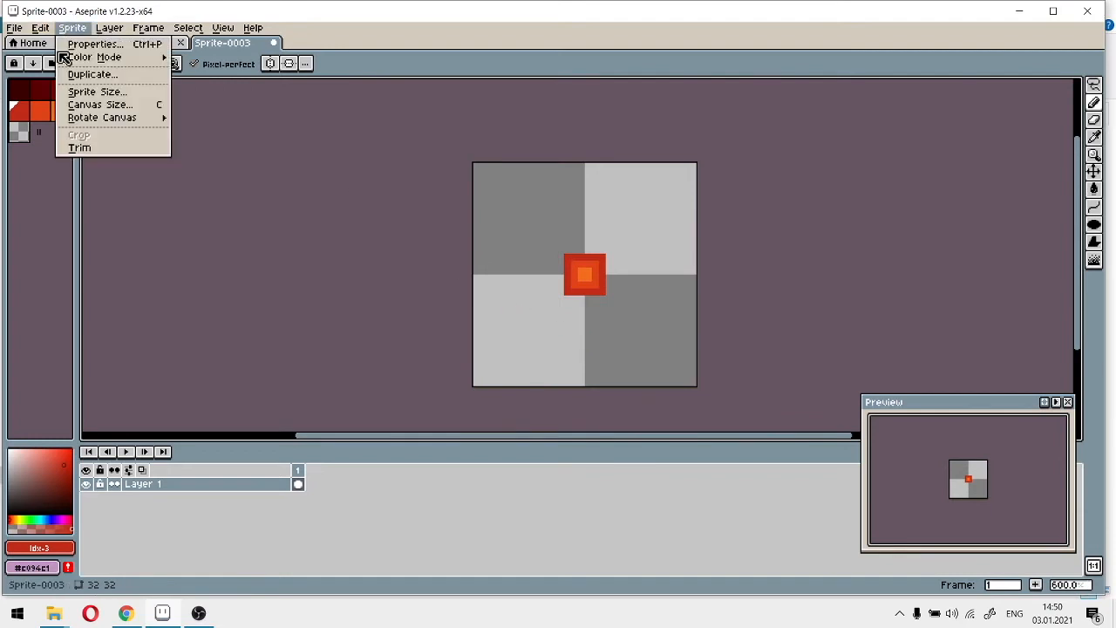
{"action": "left_click", "coordinate": [77, 92]}
{"action": "type", "text": "64"}
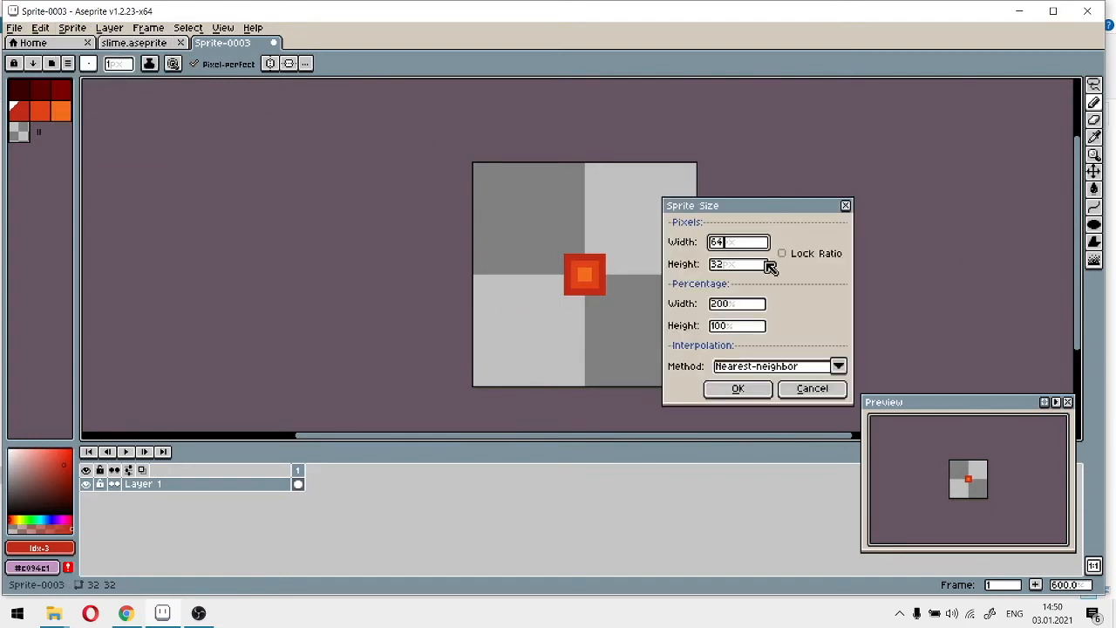
{"action": "key", "text": "Tab"}
{"action": "type", "text": "64"}
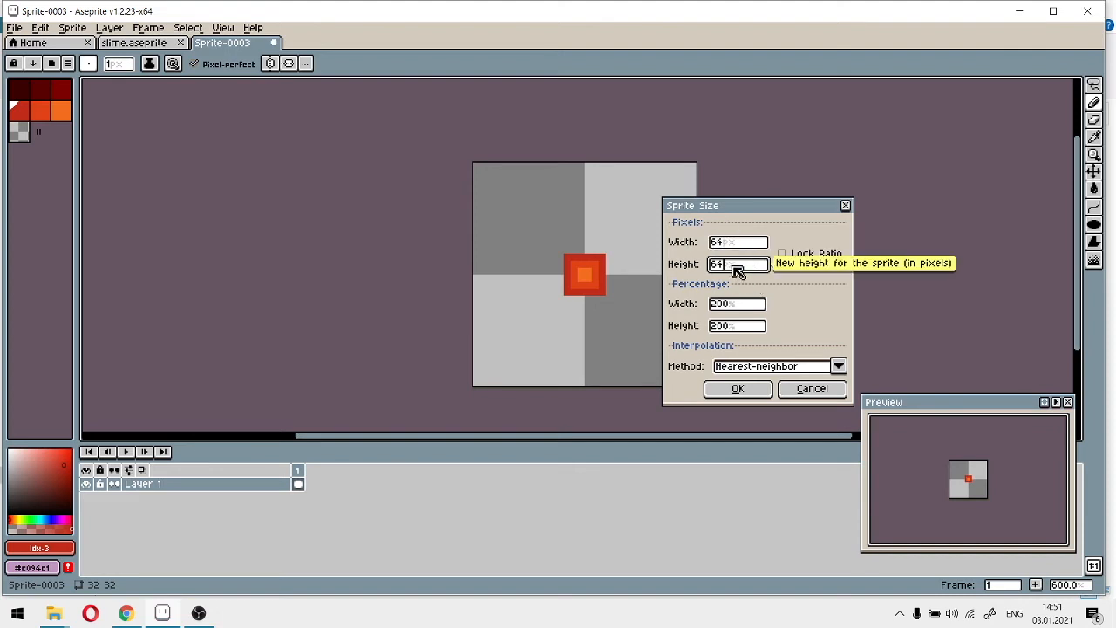
{"action": "left_click_drag", "start_coordinate": [734, 244], "coordinate": [700, 244]}
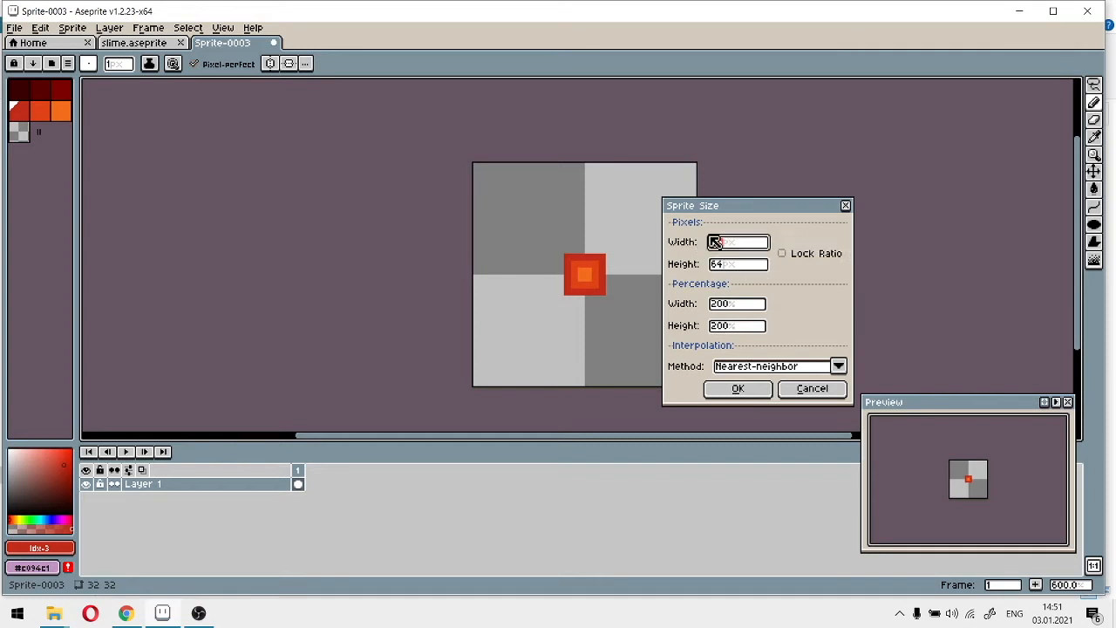
{"action": "left_click_drag", "start_coordinate": [748, 246], "coordinate": [664, 207]}
{"action": "type", "text": "64"}
{"action": "left_click", "coordinate": [745, 391]}
Inspect the scaled sprite and undo the sprite resize
{"action": "left_click_drag", "start_coordinate": [642, 346], "coordinate": [836, 32]}
{"action": "scroll", "coordinate": [793, 151], "scroll_direction": "down", "scroll_amount": 1}
{"action": "left_click_drag", "start_coordinate": [772, 215], "coordinate": [716, 268]}
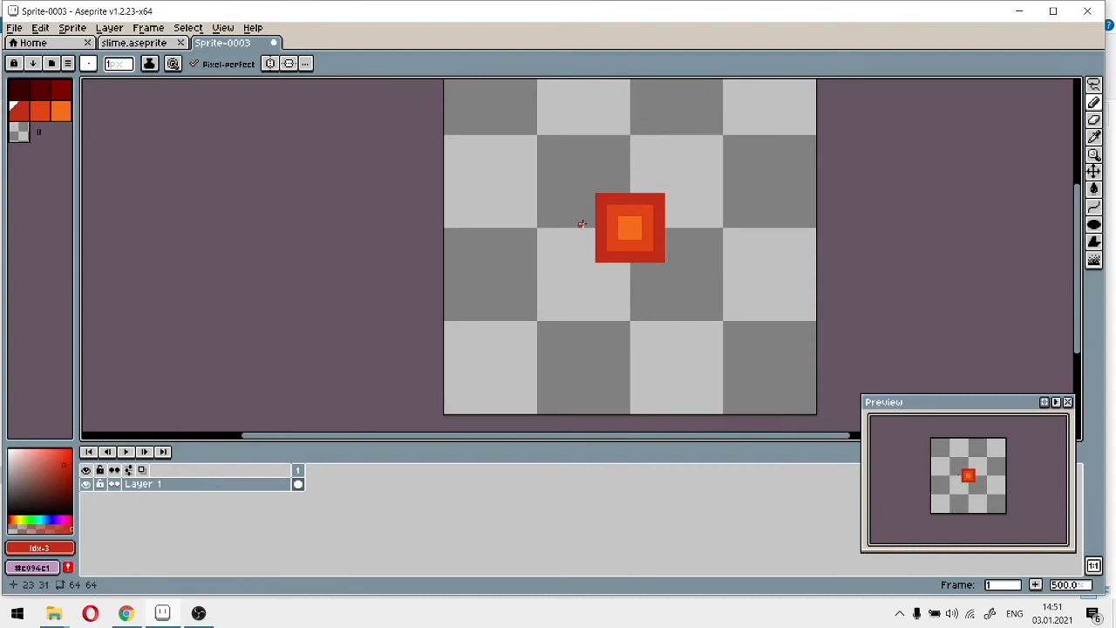
{"action": "scroll", "coordinate": [673, 229], "scroll_direction": "down", "scroll_amount": 2}
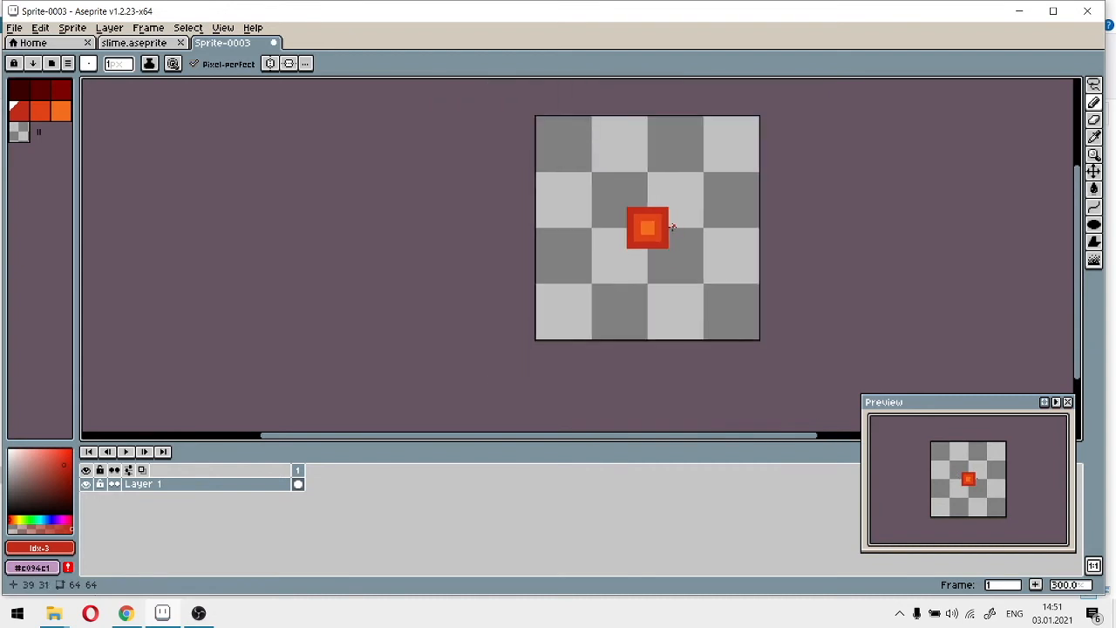
{"action": "key", "text": "ctrl+z"}
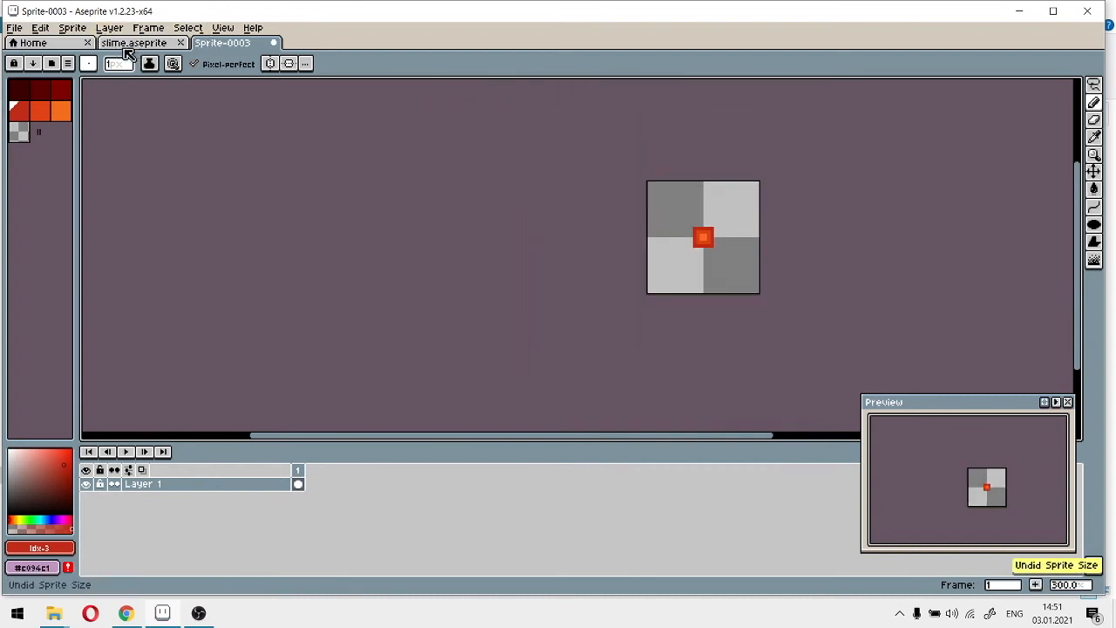
Enlarge the canvas to 64 × 64 px using Canvas Size, keeping the artwork centred with 16 px borders
{"action": "left_click", "coordinate": [72, 28]}
{"action": "left_click", "coordinate": [96, 107]}
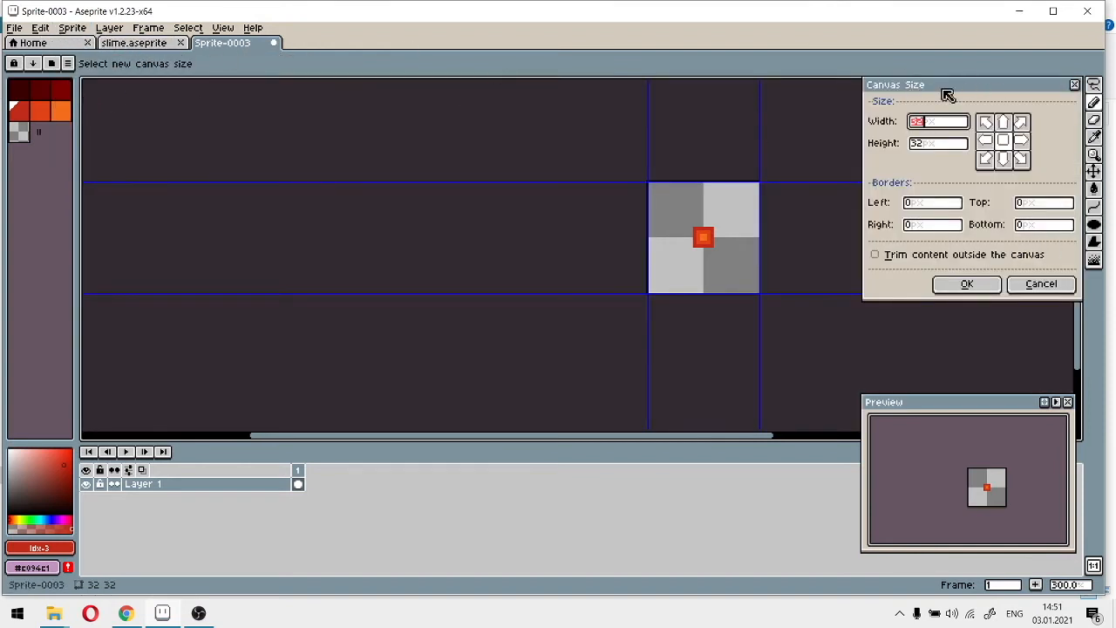
{"action": "type", "text": "64"}
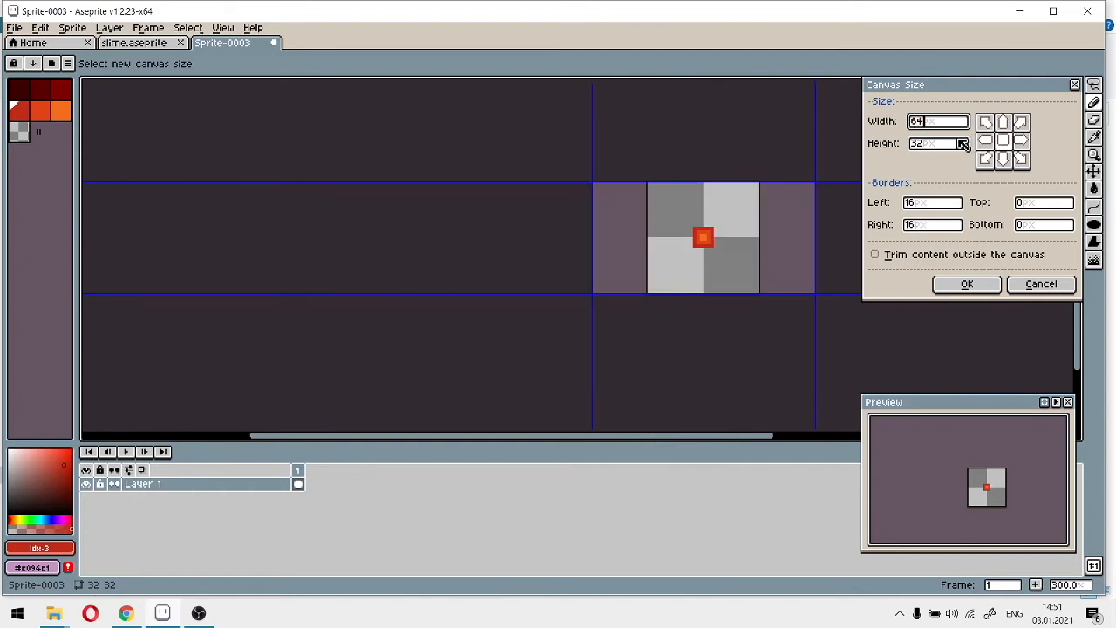
{"action": "left_click", "coordinate": [923, 144]}
{"action": "type", "text": "64"}
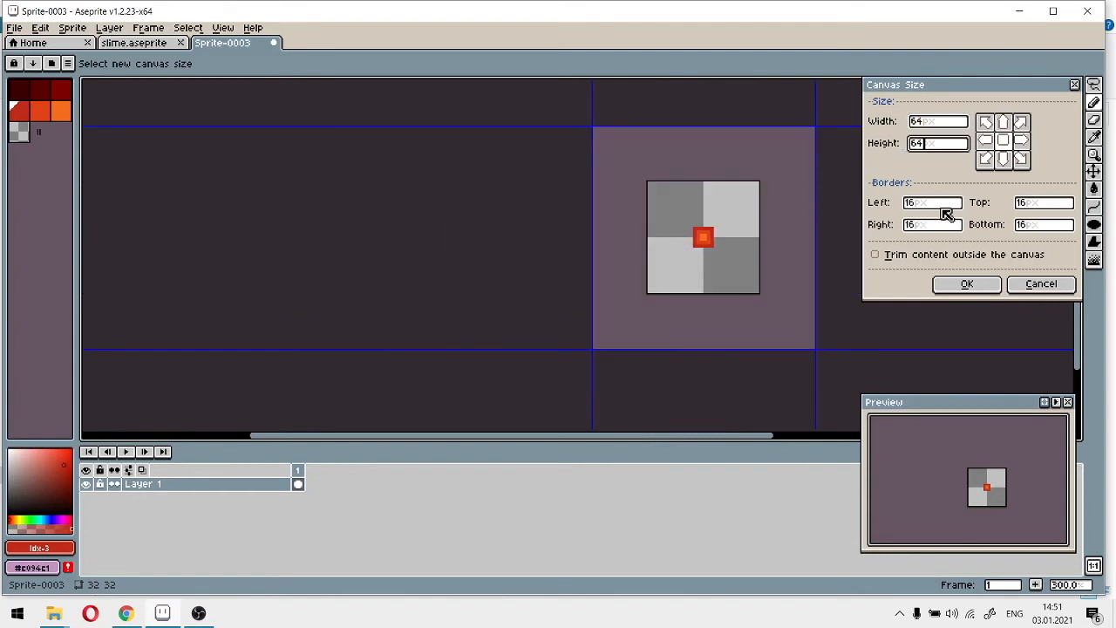
{"action": "left_click", "coordinate": [964, 285]}
{"action": "scroll", "coordinate": [678, 243], "scroll_direction": "up", "scroll_amount": 3}
{"action": "scroll", "coordinate": [653, 209], "scroll_direction": "down", "scroll_amount": 2}
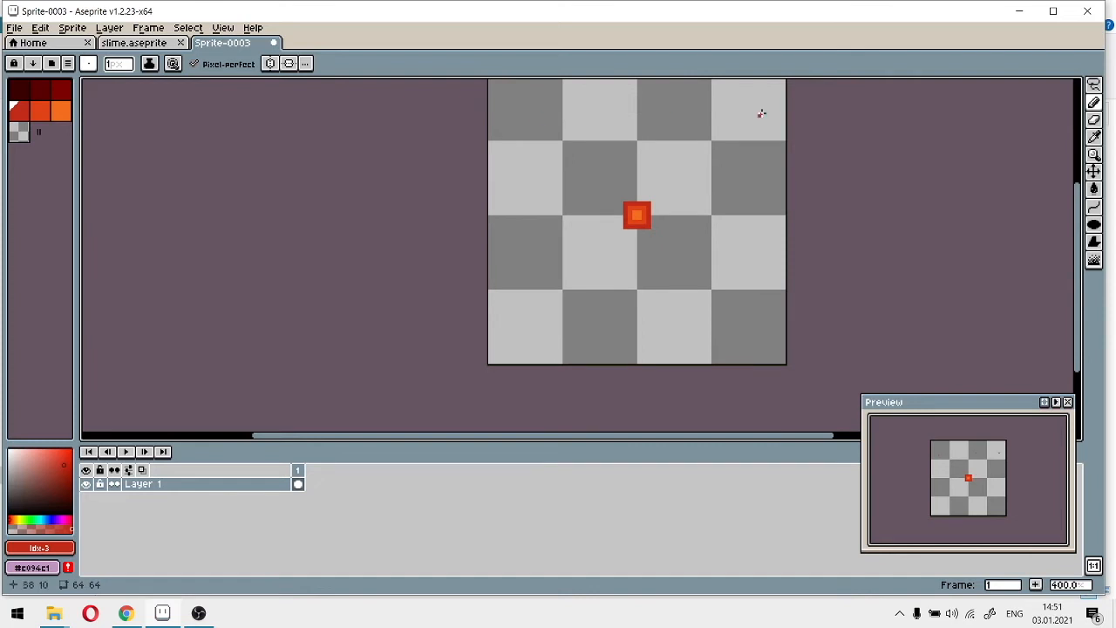
{"action": "scroll", "coordinate": [645, 220], "scroll_direction": "up", "scroll_amount": 2}
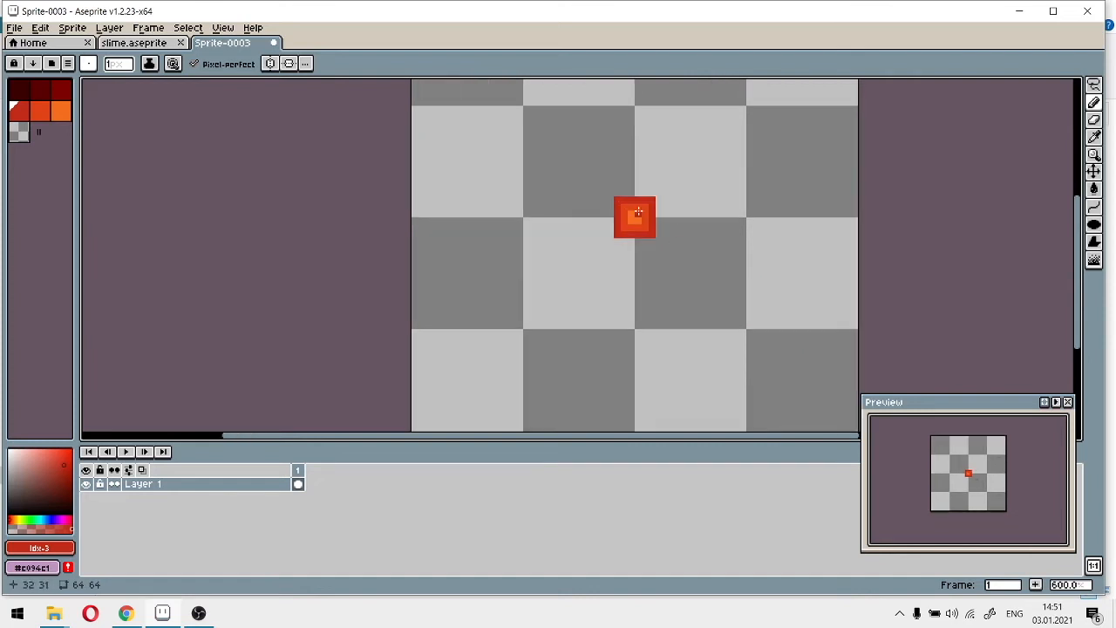
Flip the canvas horizontally
{"action": "left_click", "coordinate": [72, 27]}
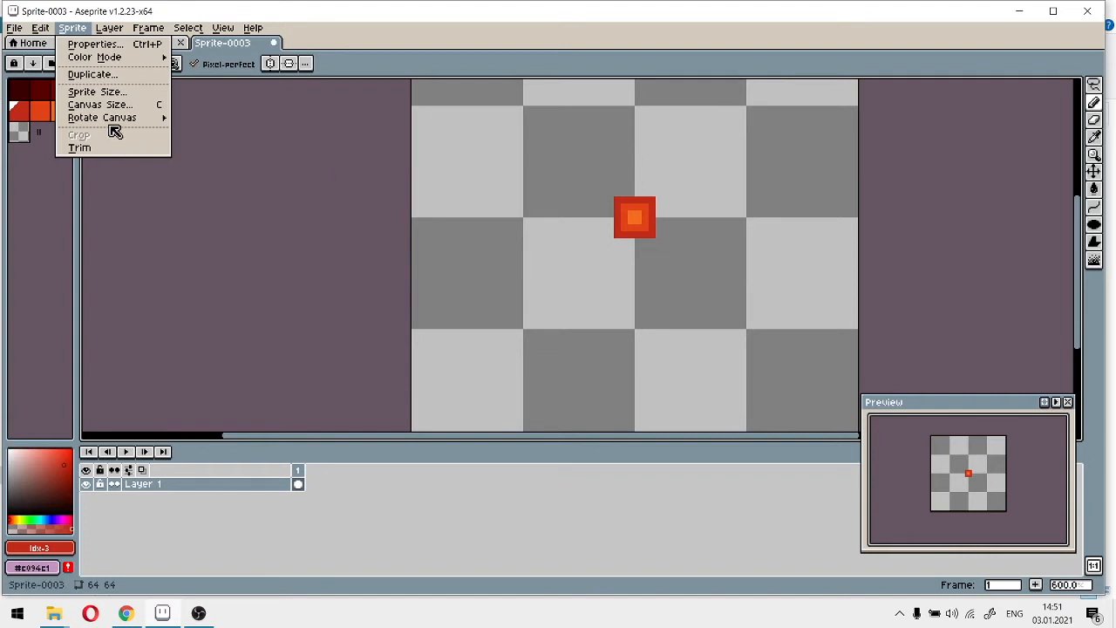
{"action": "mouse_move", "coordinate": [114, 120]}
{"action": "left_click", "coordinate": [198, 163]}
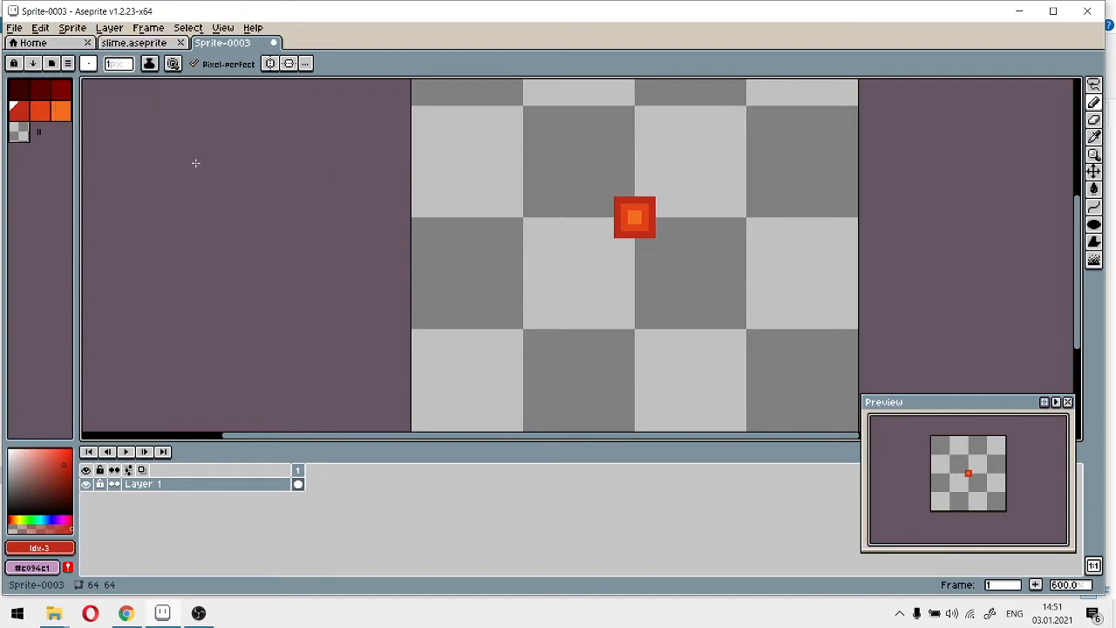
Undo the horizontal canvas flip and the enlargement of the canvas to 64 × 64 px
{"action": "scroll", "coordinate": [600, 160], "scroll_direction": "up", "scroll_amount": 4}
{"action": "scroll", "coordinate": [638, 204], "scroll_direction": "down", "scroll_amount": 3}
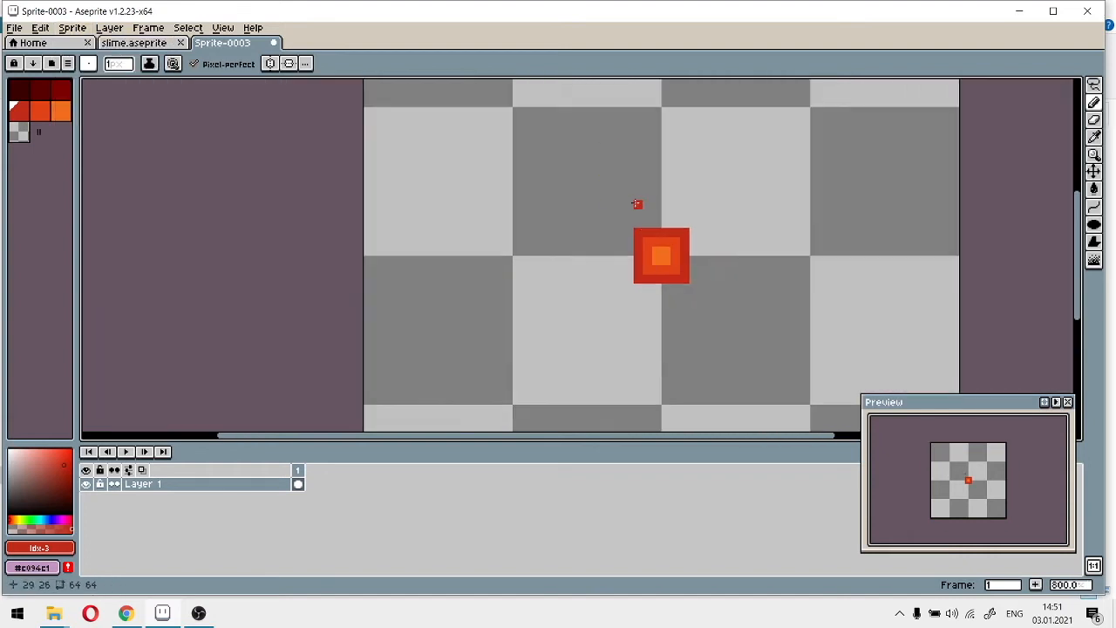
{"action": "key", "text": "ctrl+z"}
{"action": "key", "text": "ctrl+z"}
Paint single red pixels diagonally outside the red square's corners and undo the one at its upper-left corner
{"action": "scroll", "coordinate": [668, 190], "scroll_direction": "up", "scroll_amount": 1}
{"action": "left_click_drag", "start_coordinate": [668, 190], "coordinate": [560, 316]}
{"action": "left_click", "coordinate": [668, 139]}
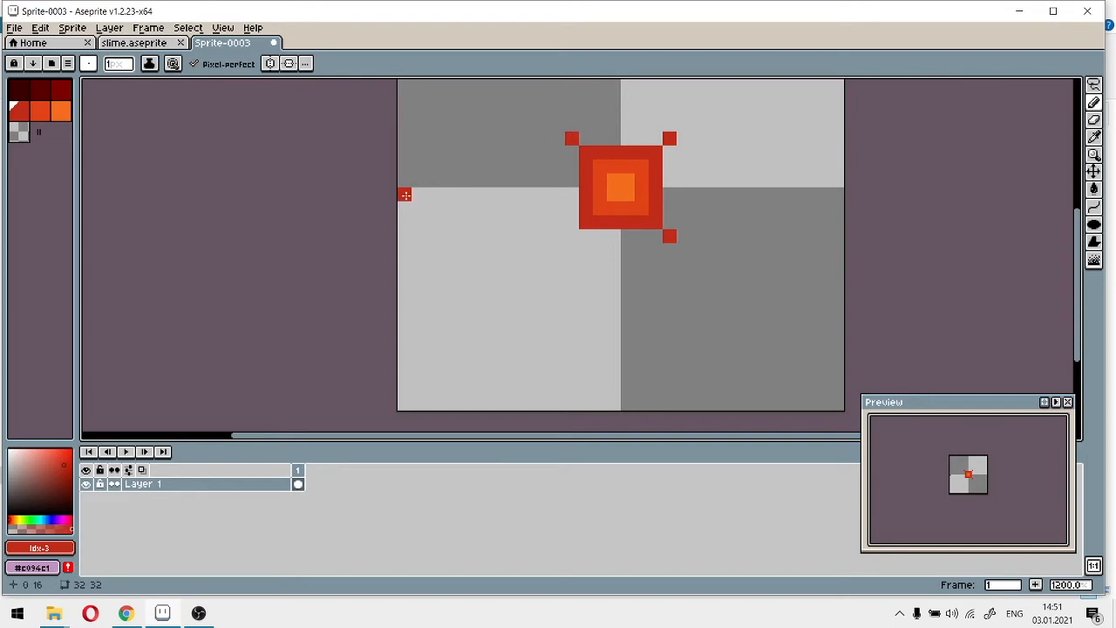
{"action": "key", "text": "ctrl+z"}
Flip the Sprite-0003 canvas horizontally and briefly view the slime.aseprite sprite
{"action": "left_click", "coordinate": [71, 27]}
{"action": "mouse_move", "coordinate": [87, 119]}
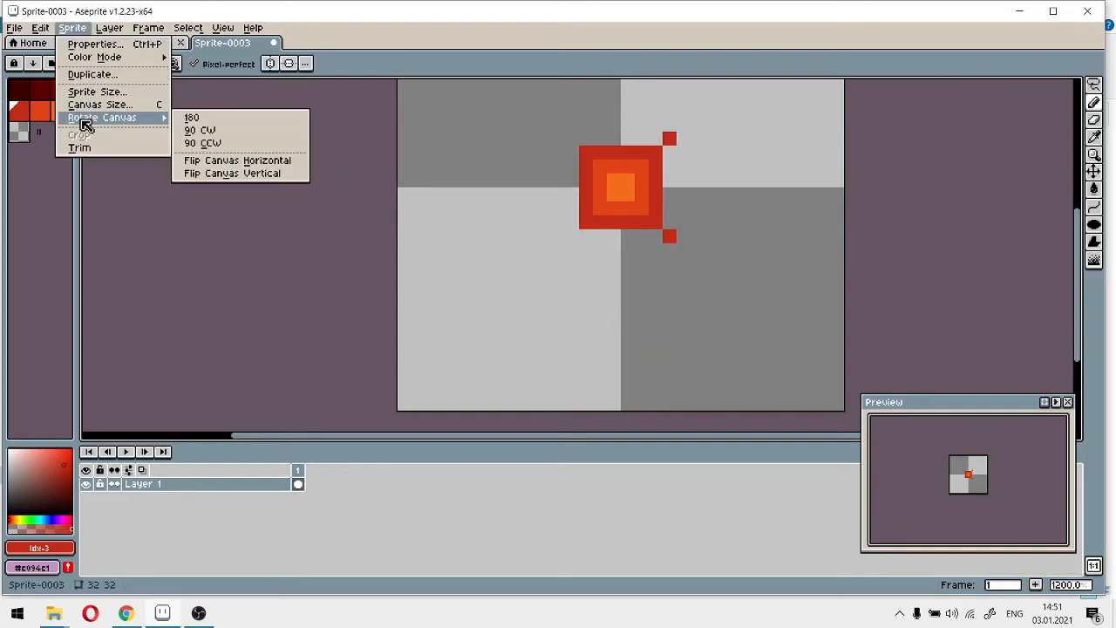
{"action": "left_click", "coordinate": [218, 162]}
{"action": "left_click", "coordinate": [71, 44]}
{"action": "left_click", "coordinate": [131, 42]}
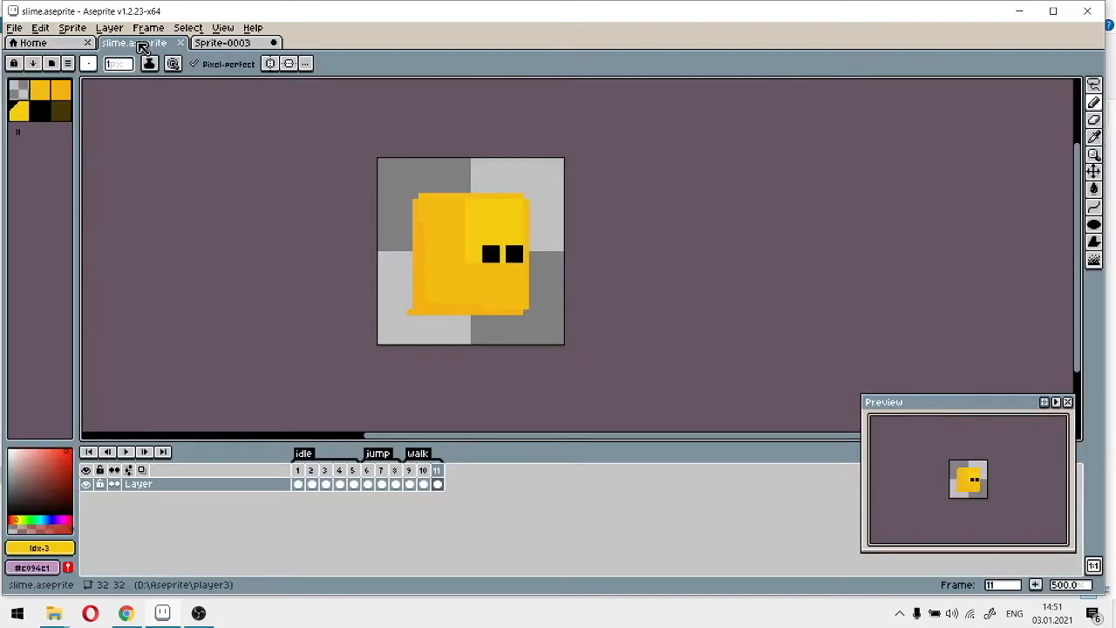
{"action": "left_click", "coordinate": [221, 43]}
Flip the canvas vertically and flip it horizontally once more
{"action": "left_click", "coordinate": [71, 27]}
{"action": "mouse_move", "coordinate": [96, 118]}
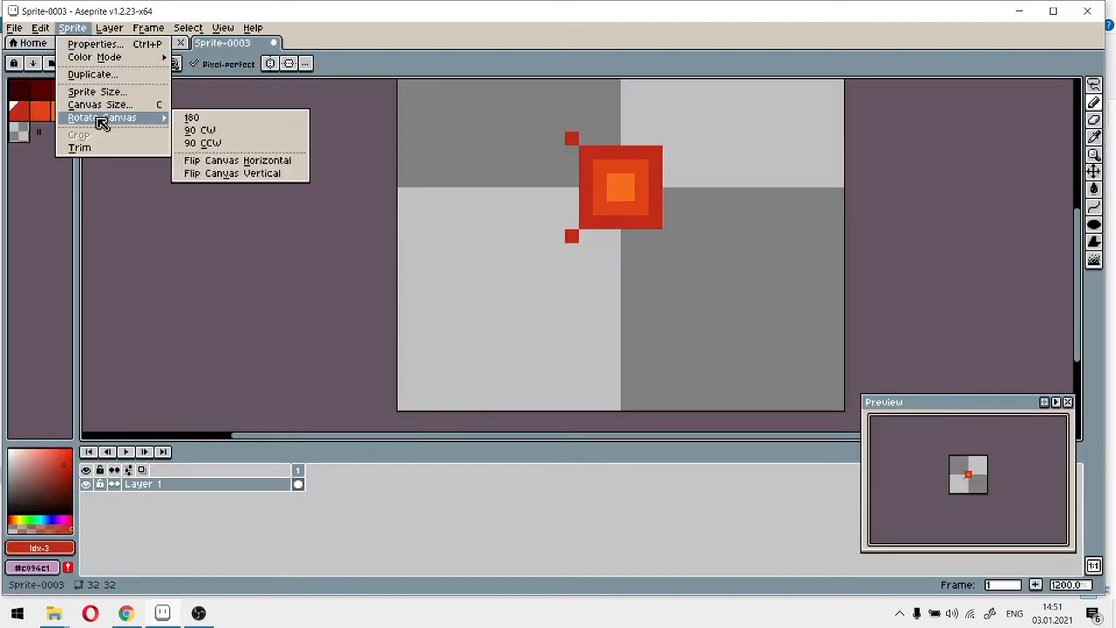
{"action": "left_click", "coordinate": [227, 175]}
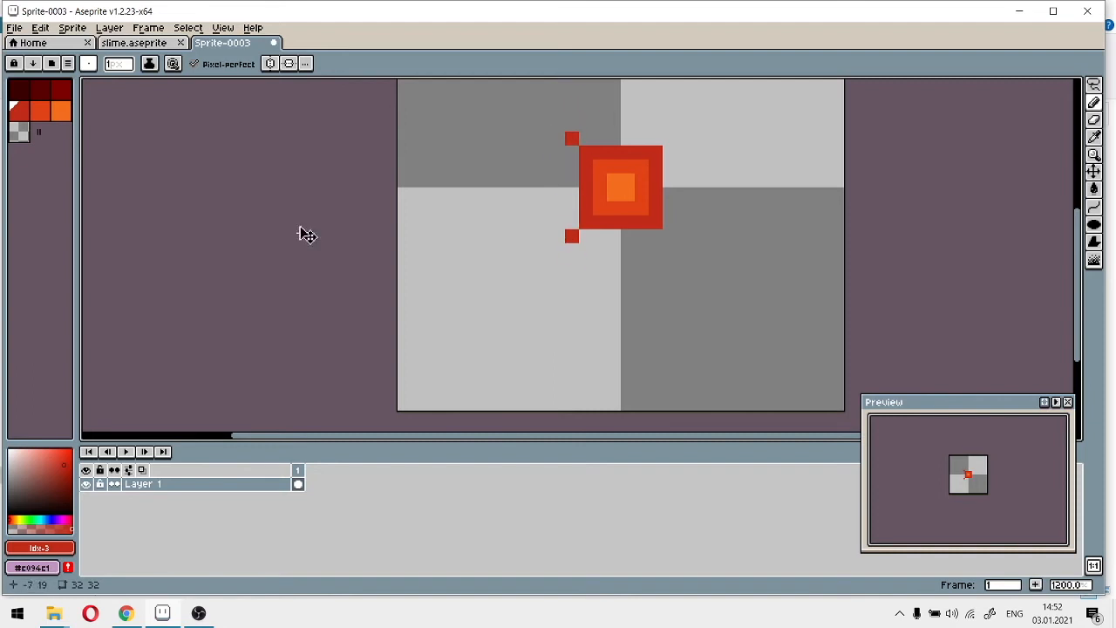
{"action": "key", "text": "shift+h"}
{"action": "scroll", "coordinate": [294, 198], "scroll_direction": "down", "scroll_amount": 5}
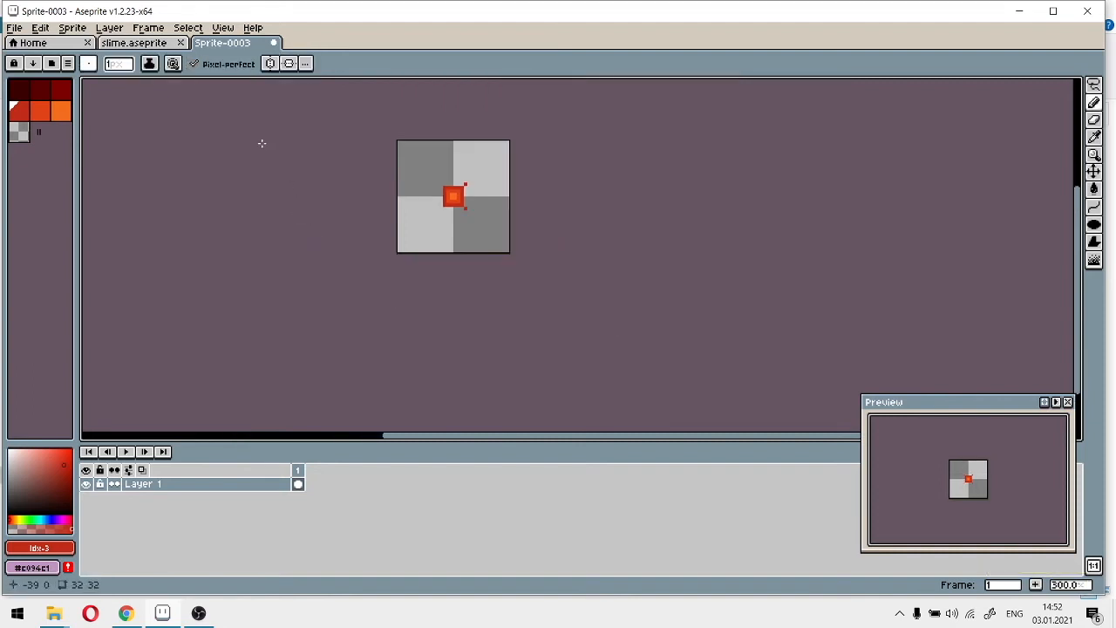
{"action": "left_click", "coordinate": [127, 31]}
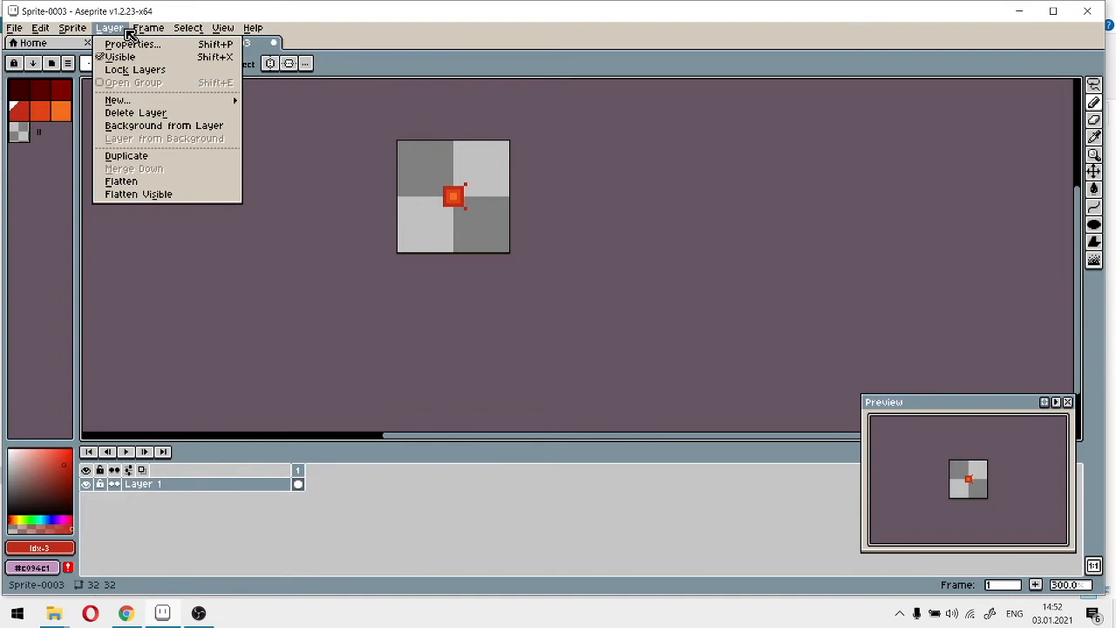
{"action": "left_click", "coordinate": [314, 515]}
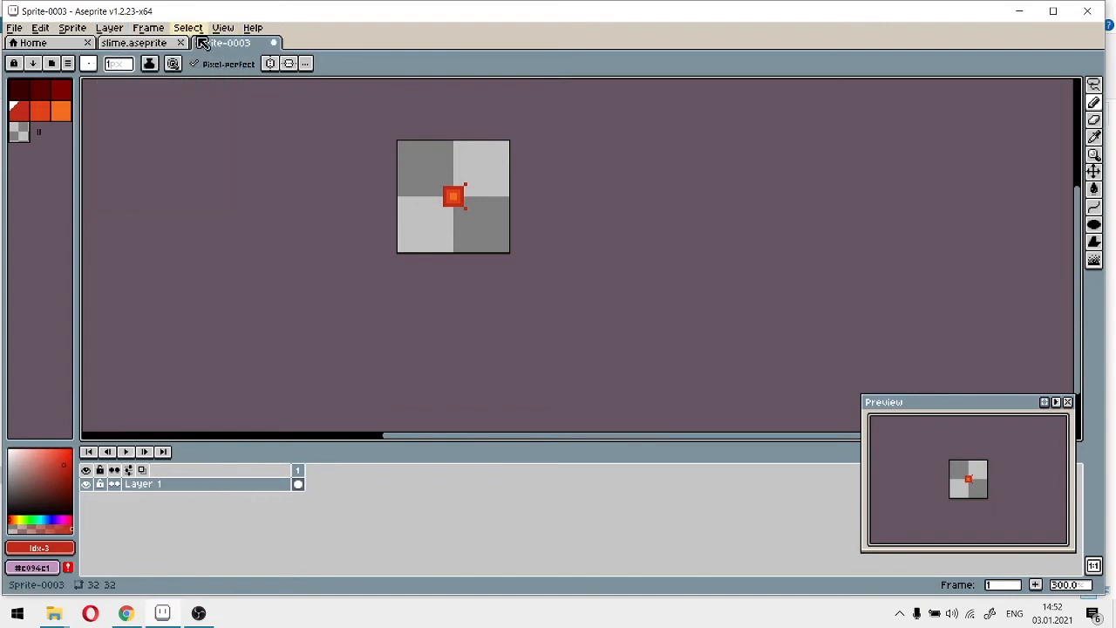
{"action": "left_click", "coordinate": [155, 30]}
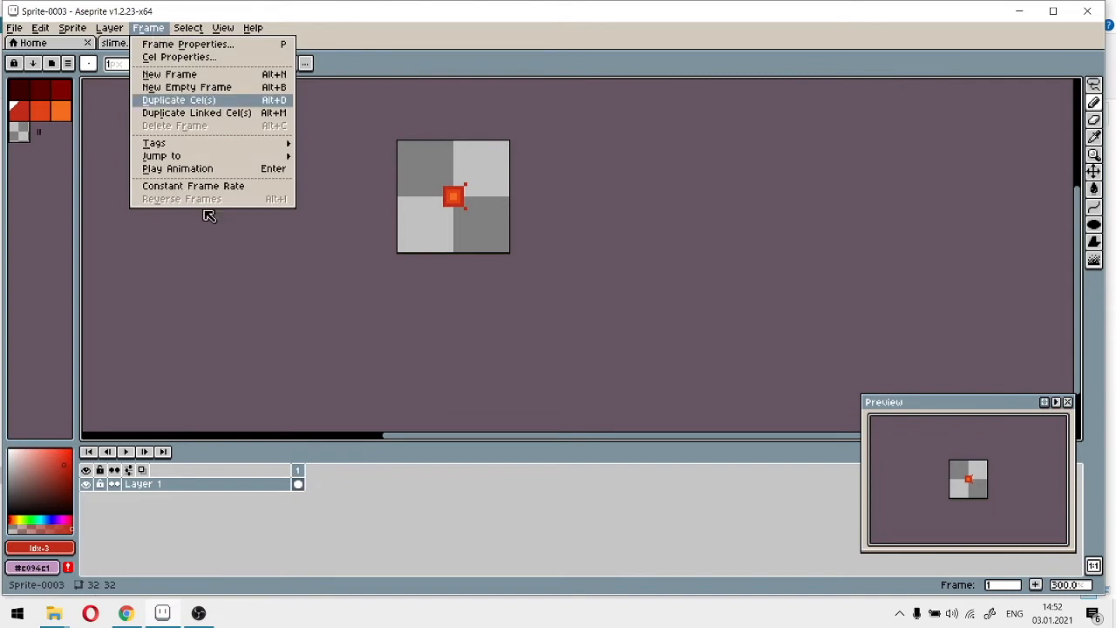
{"action": "left_click", "coordinate": [193, 30]}
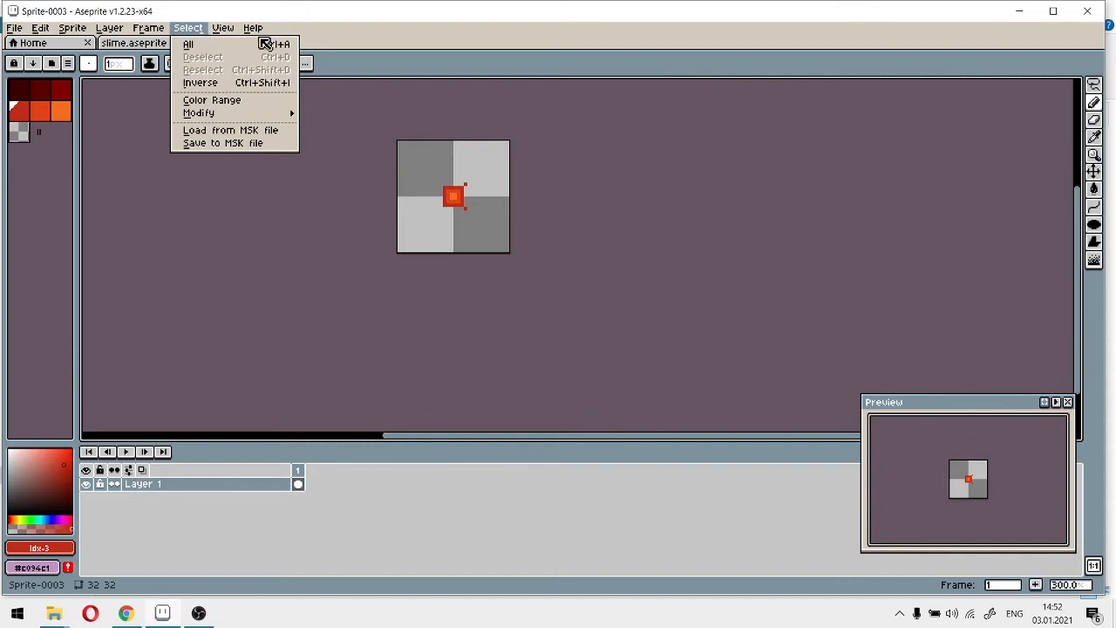
{"action": "mouse_move", "coordinate": [228, 30]}
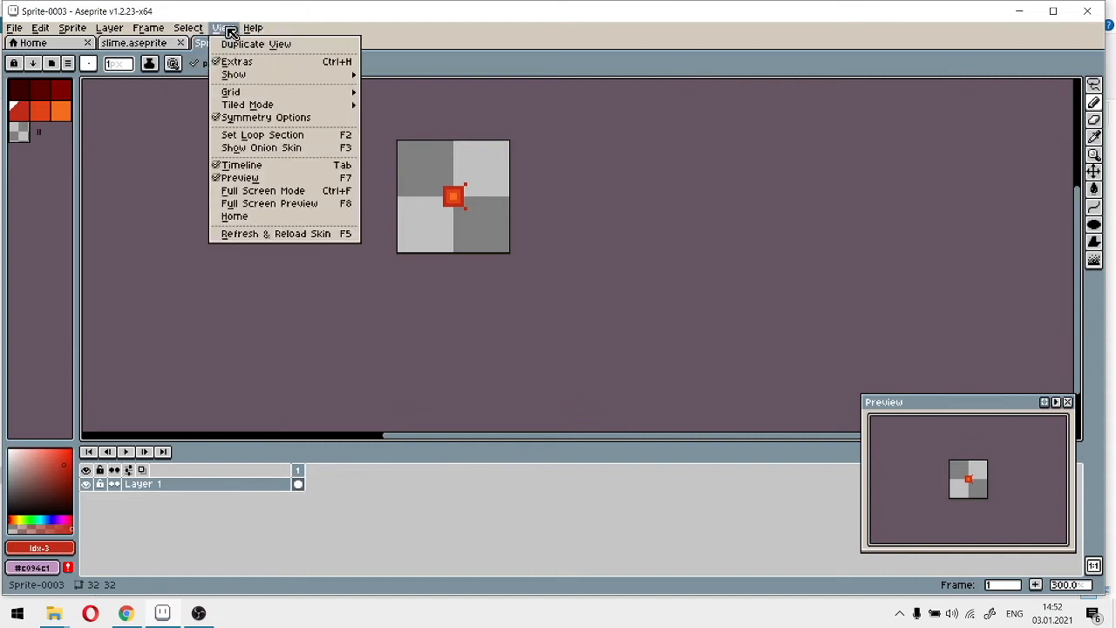
Apply a 16 × 16 px grid with its origin at X 0, Y 0 to the canvas
{"action": "mouse_move", "coordinate": [194, 31]}
{"action": "mouse_move", "coordinate": [232, 94]}
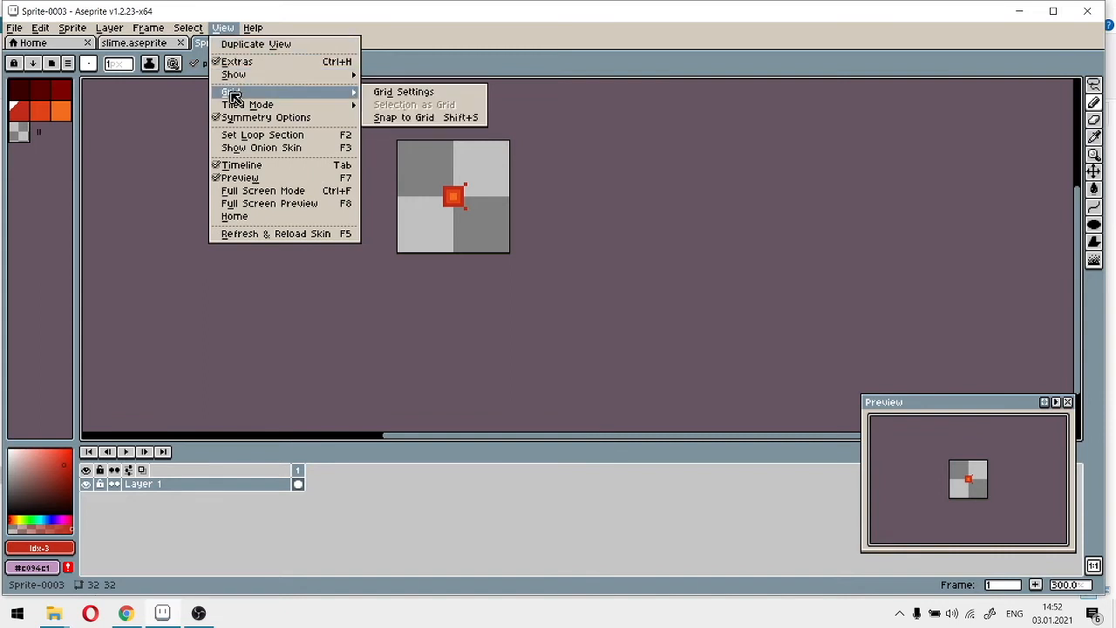
{"action": "left_click", "coordinate": [399, 92]}
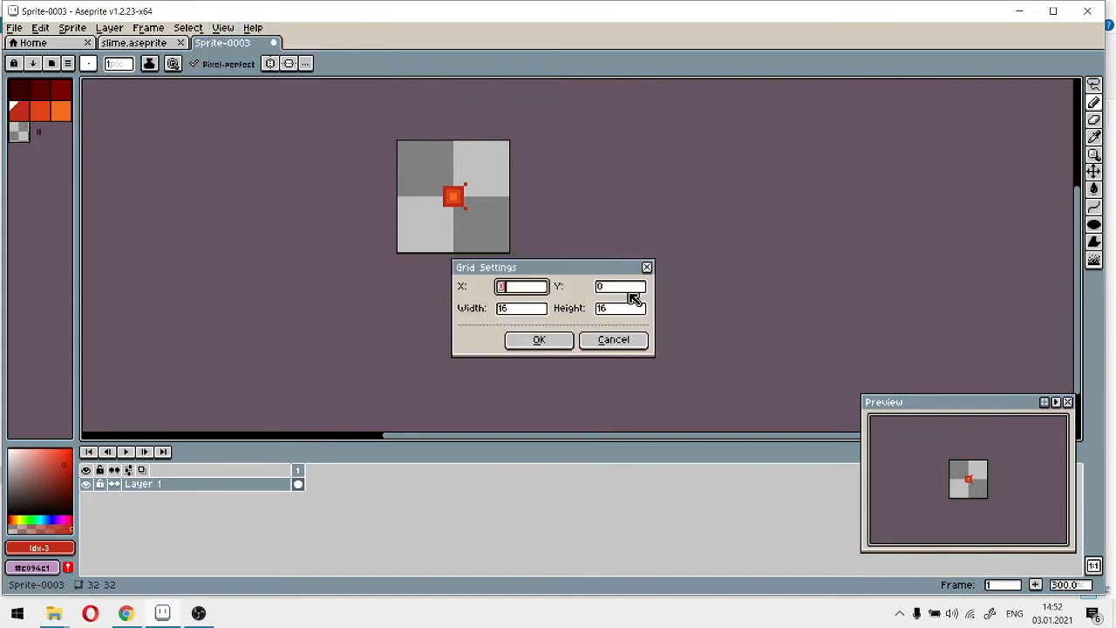
{"action": "left_click", "coordinate": [560, 343]}
{"action": "scroll", "coordinate": [438, 211], "scroll_direction": "up", "scroll_amount": 3}
{"action": "left_click_drag", "start_coordinate": [659, 201], "coordinate": [759, 253]}
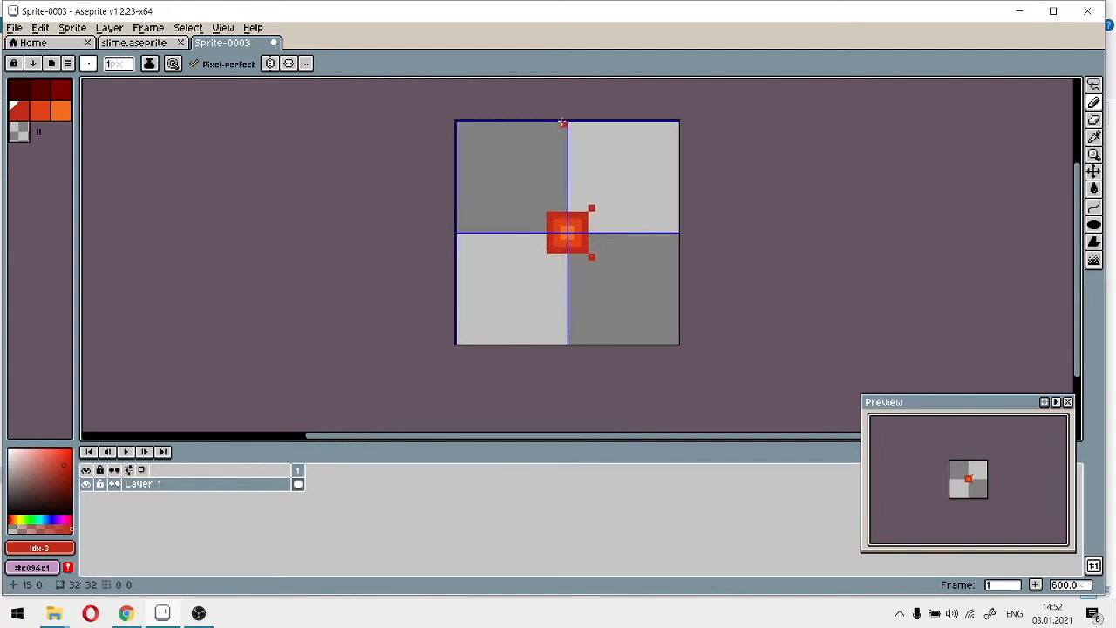
Enable left-right symmetry and paint a pair of mirrored 3 × 3 px red squares in the upper half of the canvas
{"action": "scroll", "coordinate": [562, 122], "scroll_direction": "up", "scroll_amount": 3}
{"action": "scroll", "coordinate": [535, 294], "scroll_direction": "down", "scroll_amount": 2}
{"action": "scroll", "coordinate": [610, 262], "scroll_direction": "right", "scroll_amount": 1}
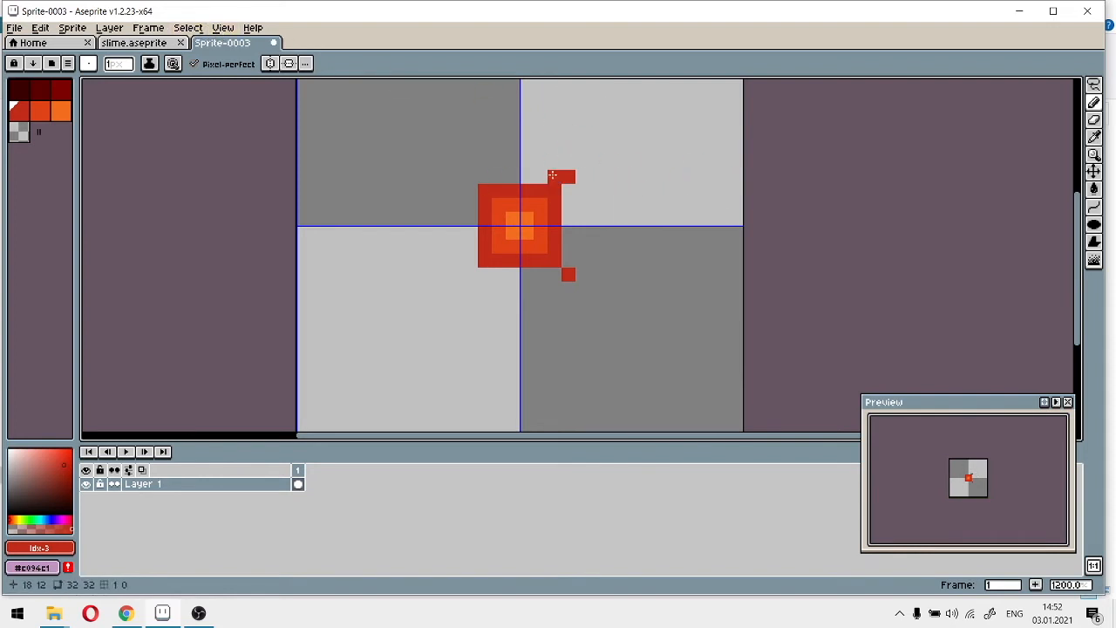
{"action": "left_click", "coordinate": [272, 66]}
{"action": "left_click", "coordinate": [408, 117]}
{"action": "mouse_move", "coordinate": [412, 136]}
{"action": "left_mouse_down"}
{"action": "mouse_move", "coordinate": [388, 119]}
{"action": "mouse_move", "coordinate": [402, 123]}
{"action": "mouse_move", "coordinate": [400, 106]}
{"action": "mouse_move", "coordinate": [411, 116]}
{"action": "mouse_move", "coordinate": [388, 135]}
{"action": "mouse_move", "coordinate": [415, 107]}
{"action": "mouse_move", "coordinate": [415, 135]}
{"action": "left_mouse_up"}
Enable symmetry across both axes and paint mirrored 2 × 2 px red squares in all four quadrants
{"action": "left_click", "coordinate": [291, 65]}
{"action": "left_click_drag", "start_coordinate": [454, 201], "coordinate": [453, 122]}
{"action": "left_click_drag", "start_coordinate": [427, 185], "coordinate": [305, 324]}
{"action": "left_click", "coordinate": [277, 225]}
{"action": "mouse_move", "coordinate": [321, 252]}
{"action": "left_mouse_down"}
{"action": "mouse_move", "coordinate": [456, 225]}
{"action": "mouse_move", "coordinate": [428, 212]}
{"action": "left_mouse_up"}
{"action": "left_click", "coordinate": [413, 213]}
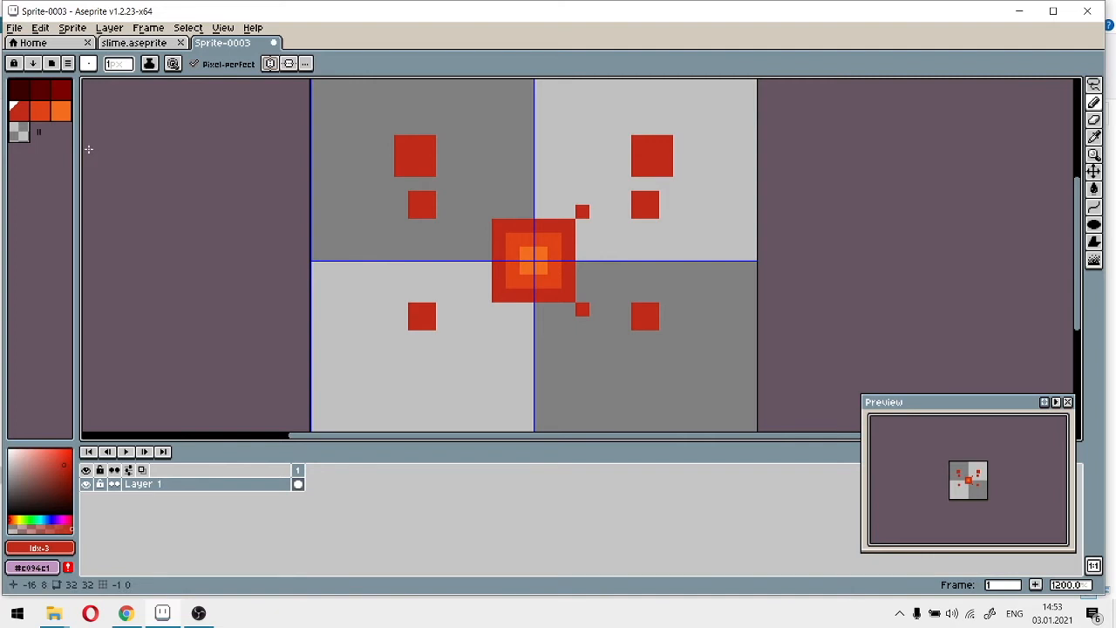
{"action": "left_click", "coordinate": [222, 29]}
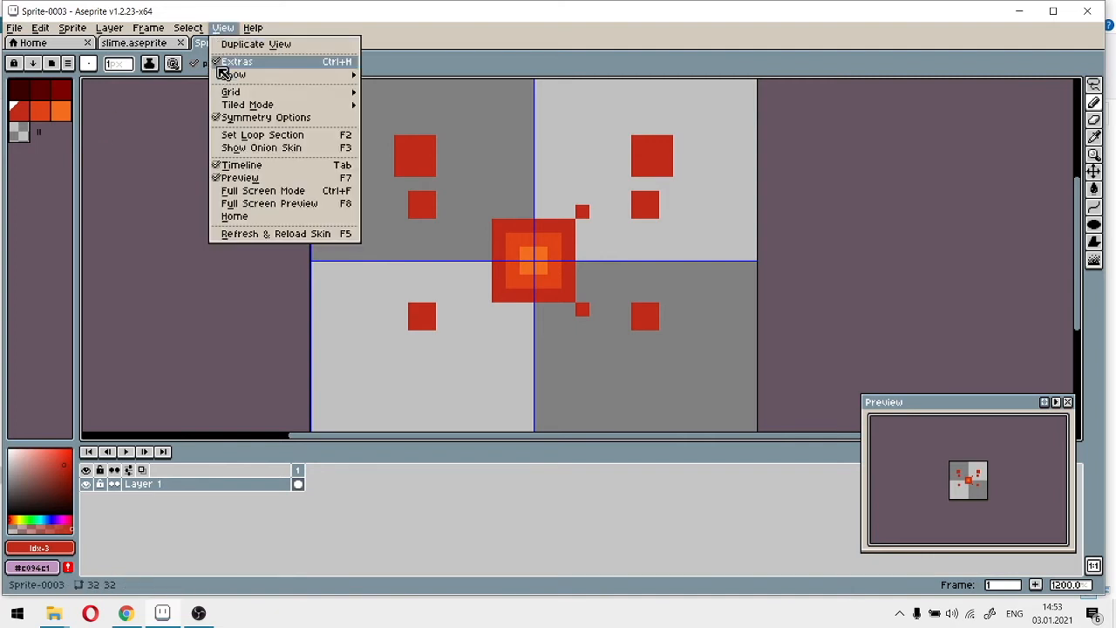
{"action": "mouse_move", "coordinate": [231, 109]}
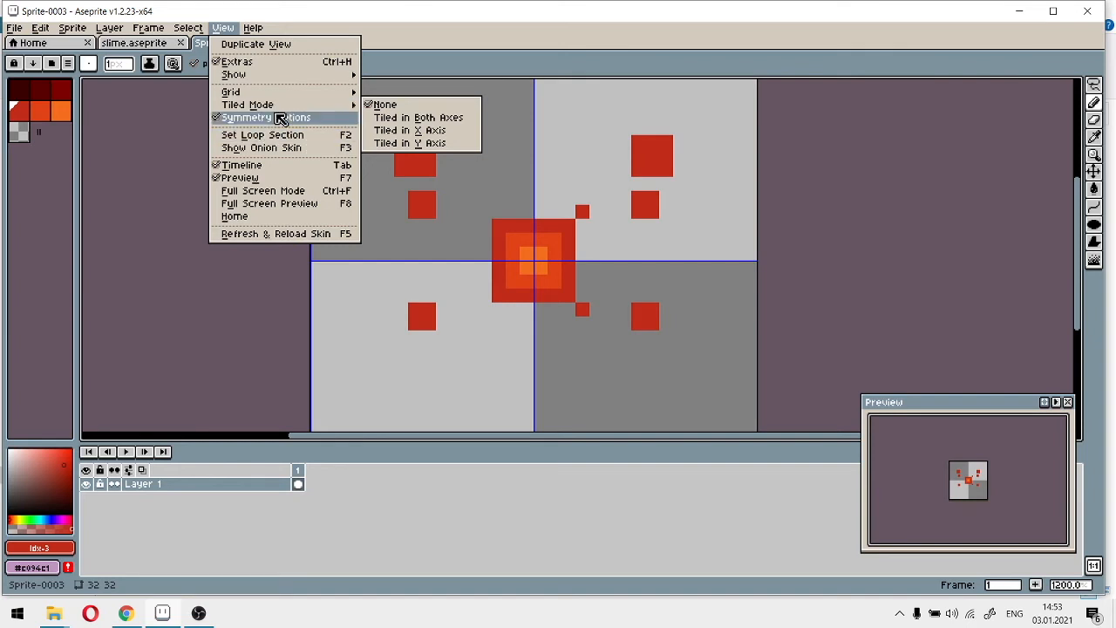
{"action": "left_click", "coordinate": [131, 122]}
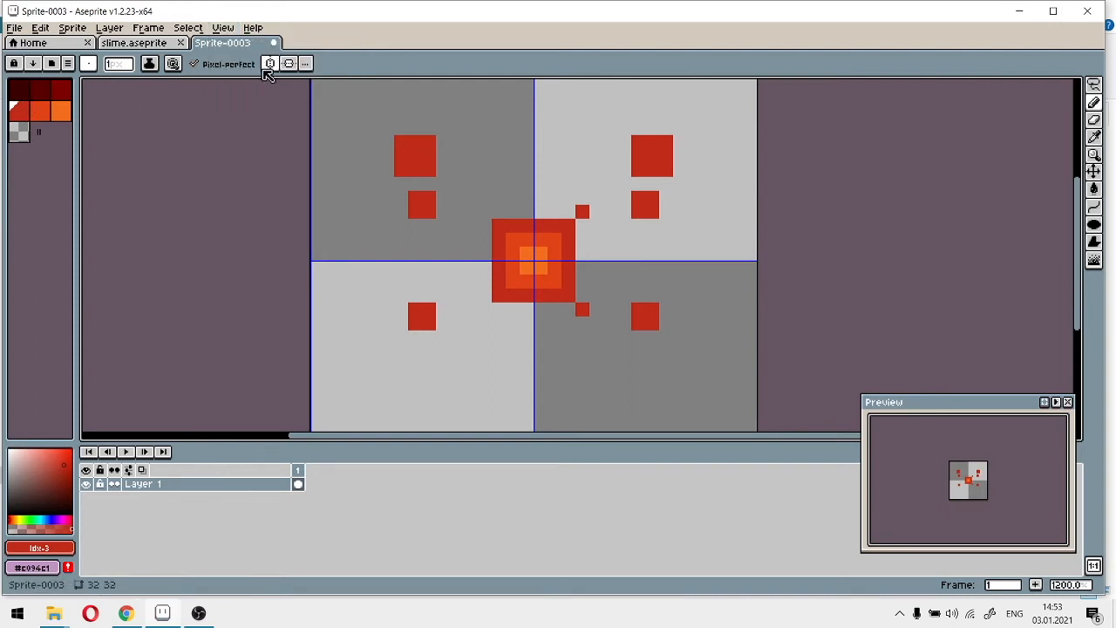
{"action": "left_click", "coordinate": [218, 28]}
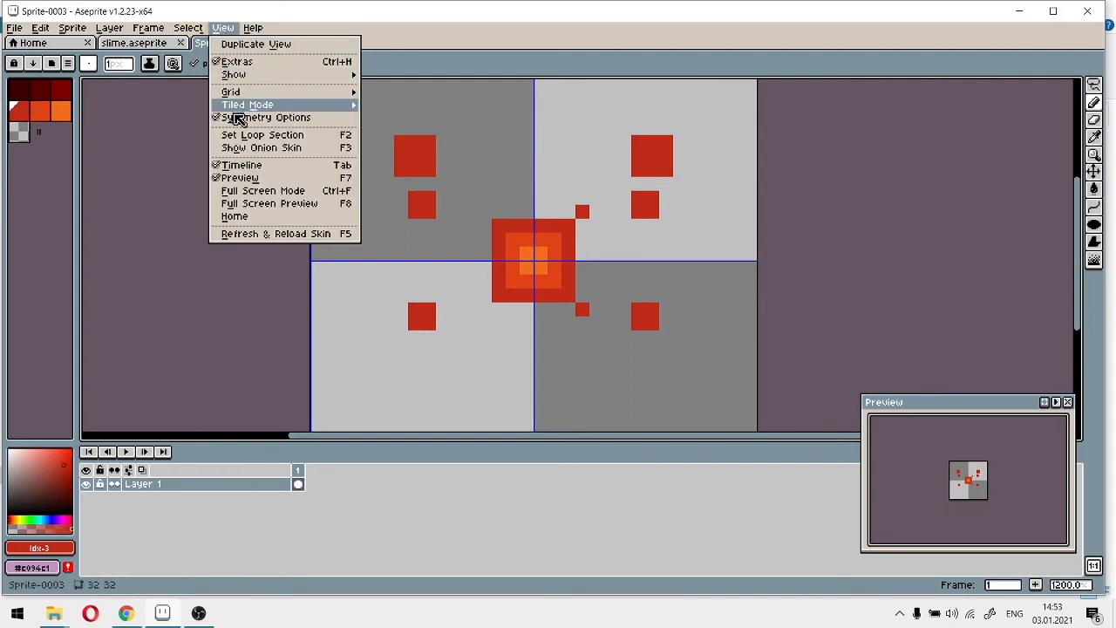
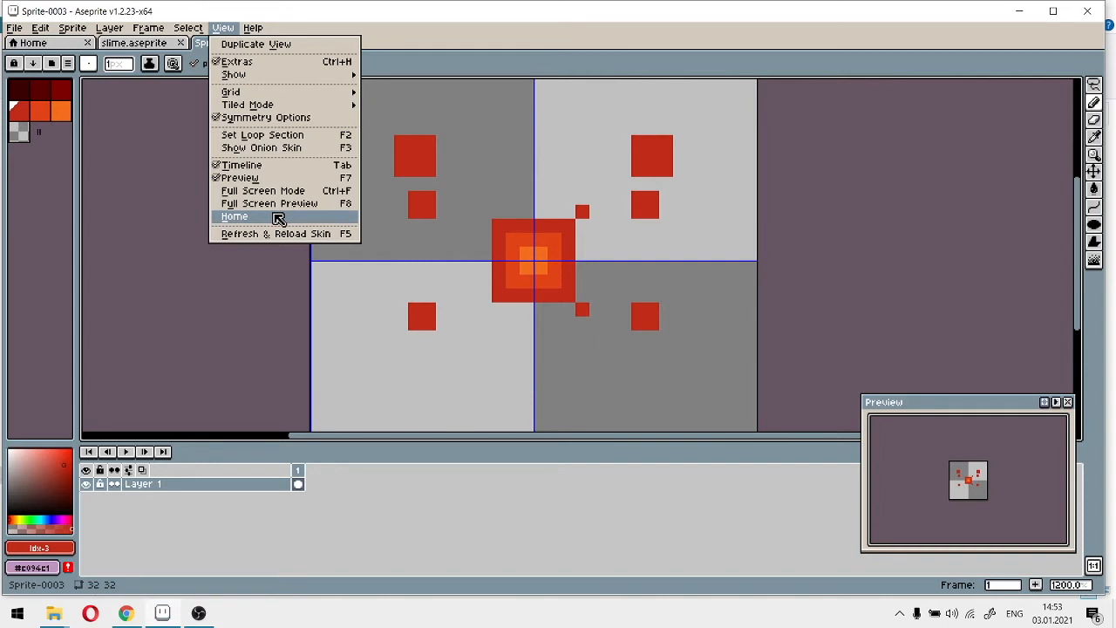
{"action": "left_click", "coordinate": [129, 178]}
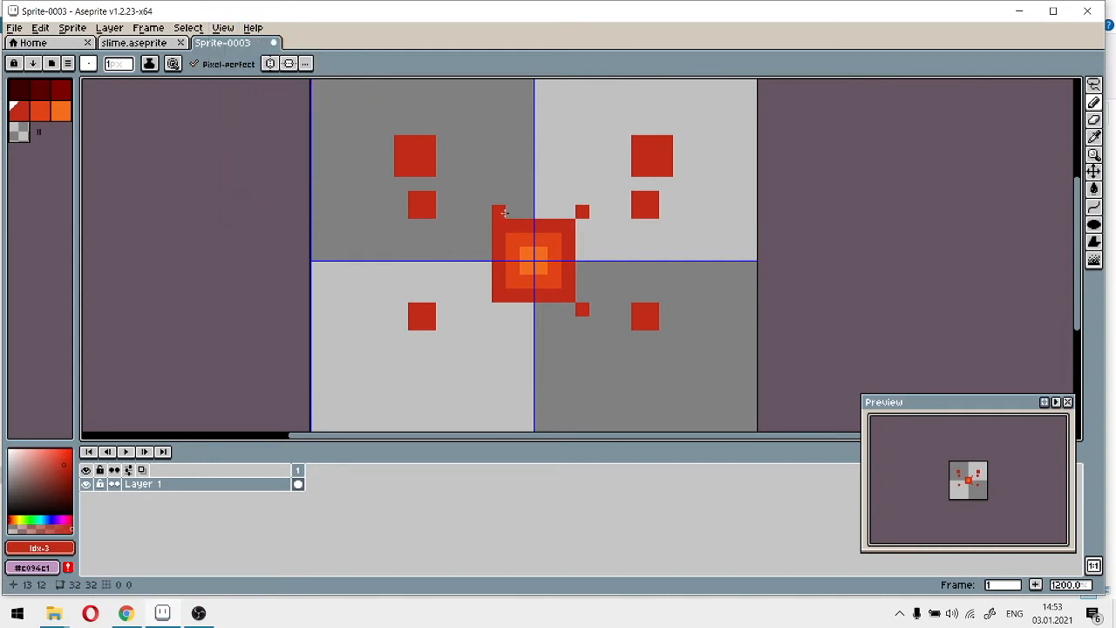
{"action": "scroll", "coordinate": [565, 215], "scroll_direction": "down", "scroll_amount": 2}
{"action": "scroll", "coordinate": [574, 215], "scroll_direction": "up", "scroll_amount": 3}
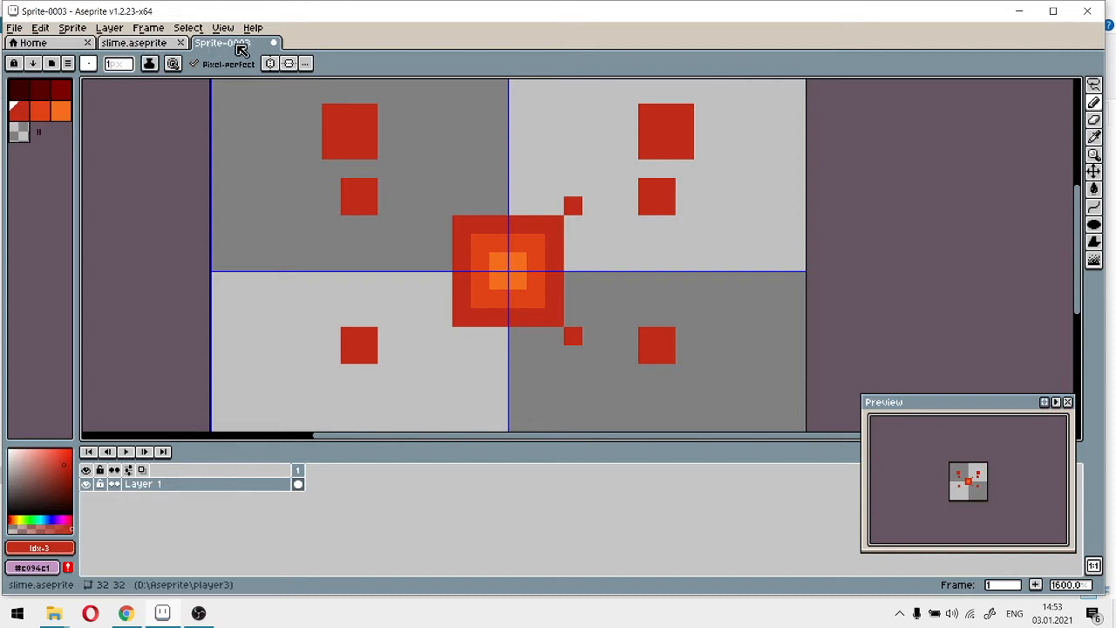
Erase all the artwork on Layer 1 with the 20 px Eraser
{"action": "left_click", "coordinate": [1094, 190]}
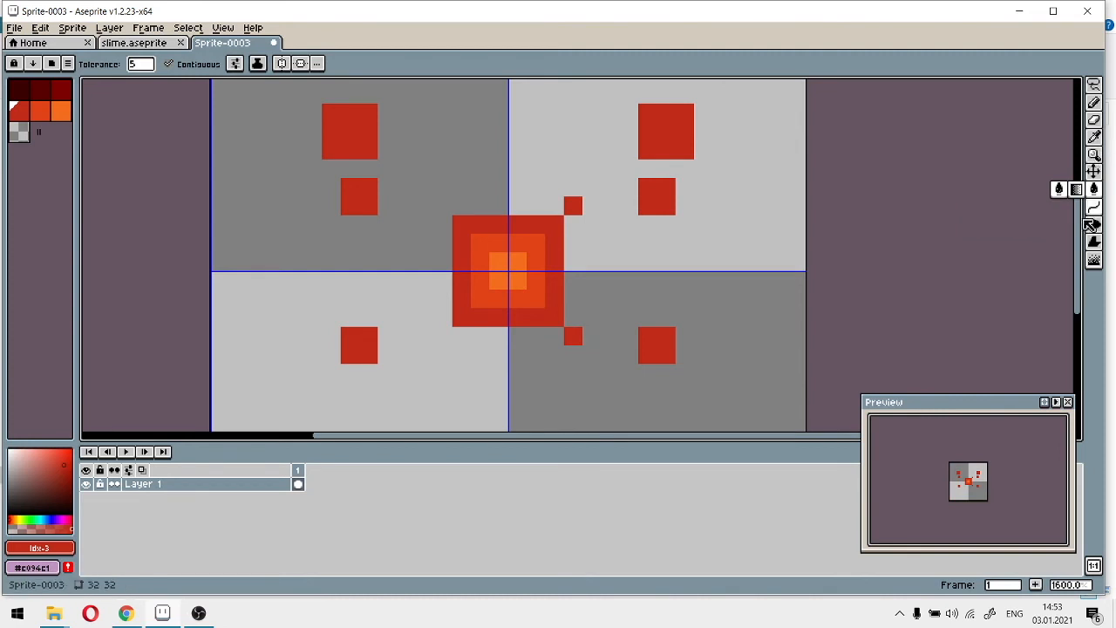
{"action": "left_click", "coordinate": [1094, 103]}
{"action": "scroll", "coordinate": [705, 213], "scroll_direction": "down", "scroll_amount": 4}
{"action": "key", "text": "ctrl+z"}
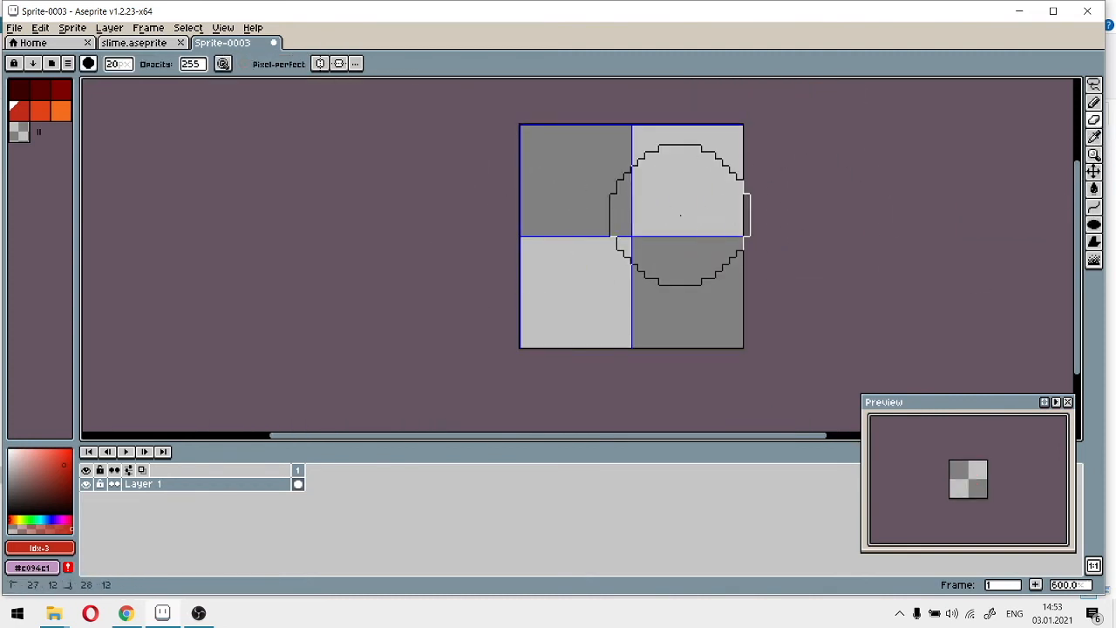
{"action": "scroll", "coordinate": [634, 262], "scroll_direction": "up", "scroll_amount": 4}
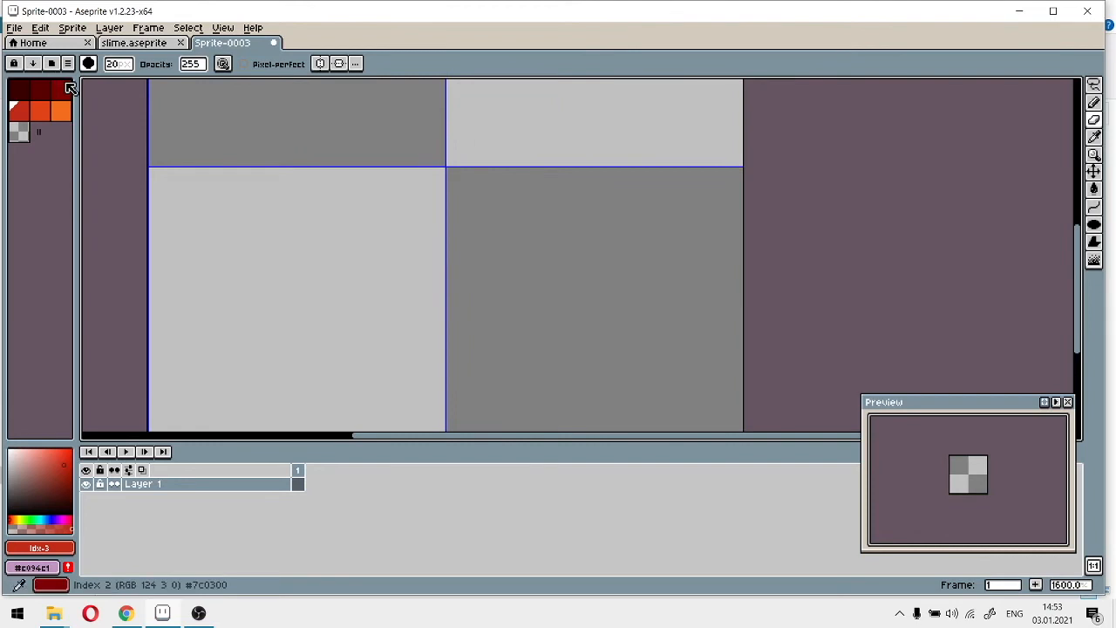
Load the bob.gpl palette into the sprite
{"action": "left_click", "coordinate": [67, 63]}
{"action": "left_click", "coordinate": [102, 226]}
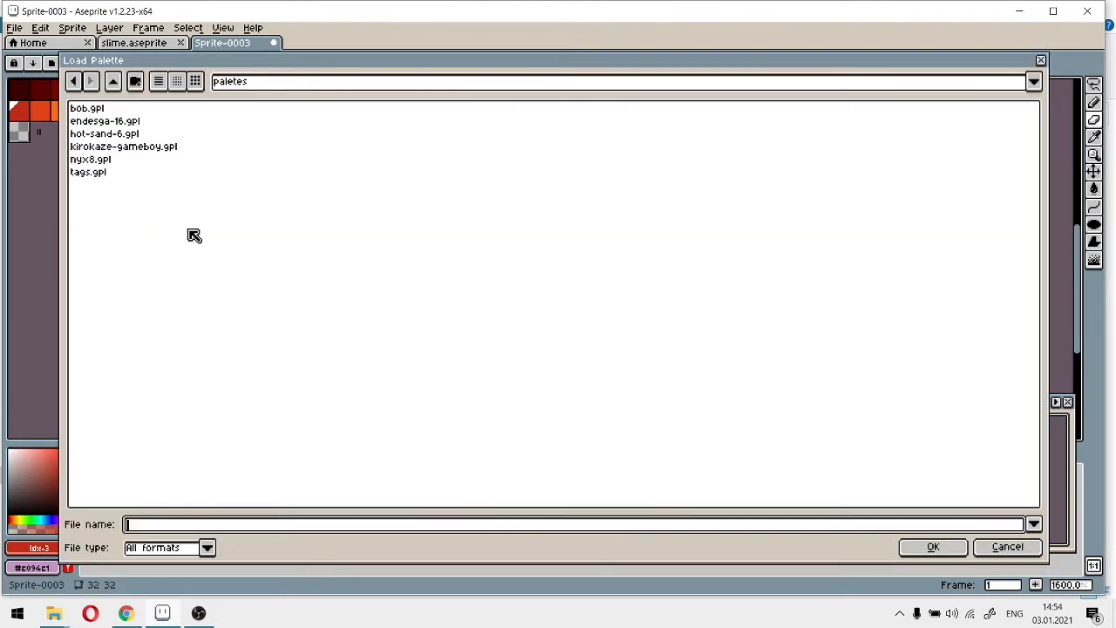
{"action": "left_click", "coordinate": [103, 111]}
{"action": "left_click", "coordinate": [931, 546]}
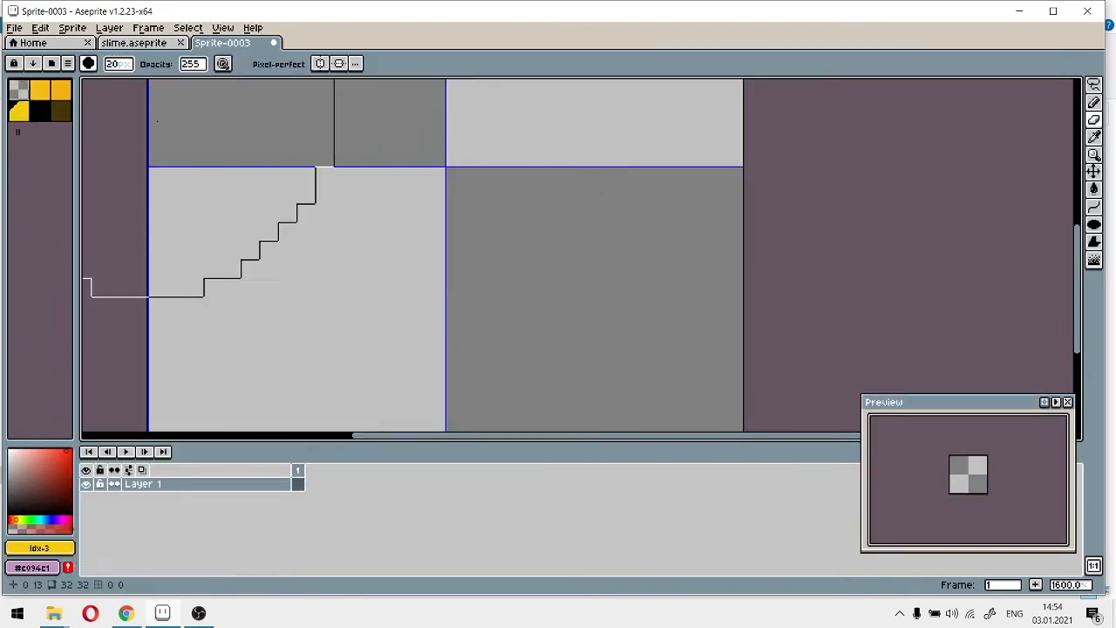
Activate the 1 px Pencil and choose the golden yellow palette colour at index 1
{"action": "scroll", "coordinate": [296, 205], "scroll_direction": "down", "scroll_amount": 1}
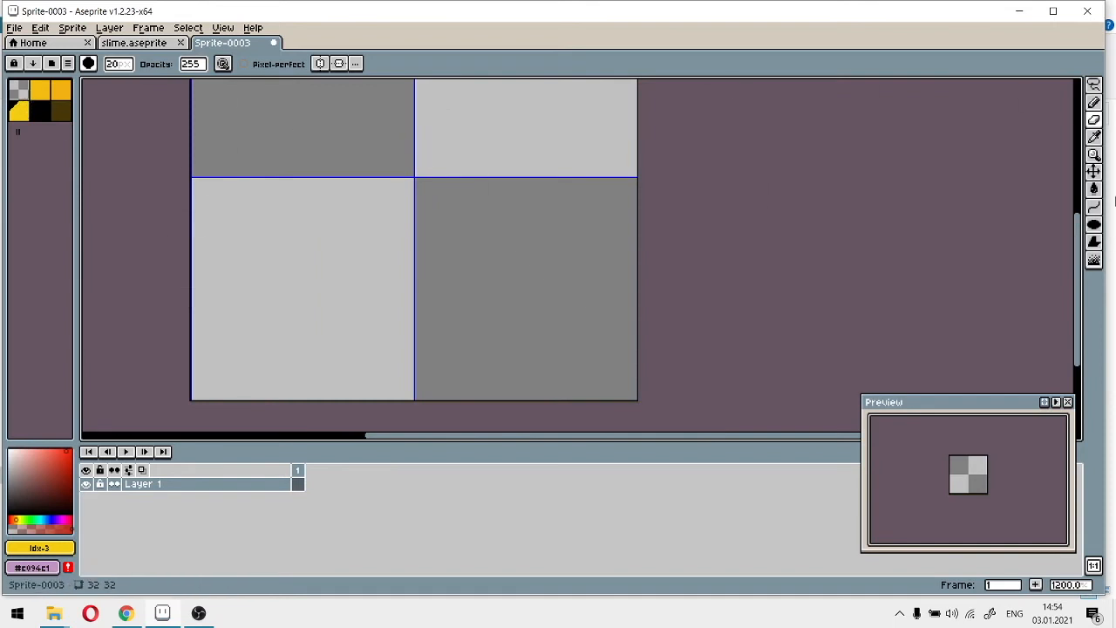
{"action": "left_click", "coordinate": [1093, 103]}
{"action": "mouse_move", "coordinate": [412, 240]}
{"action": "left_mouse_down"}
{"action": "mouse_move", "coordinate": [510, 370]}
{"action": "mouse_move", "coordinate": [469, 262]}
{"action": "left_mouse_up"}
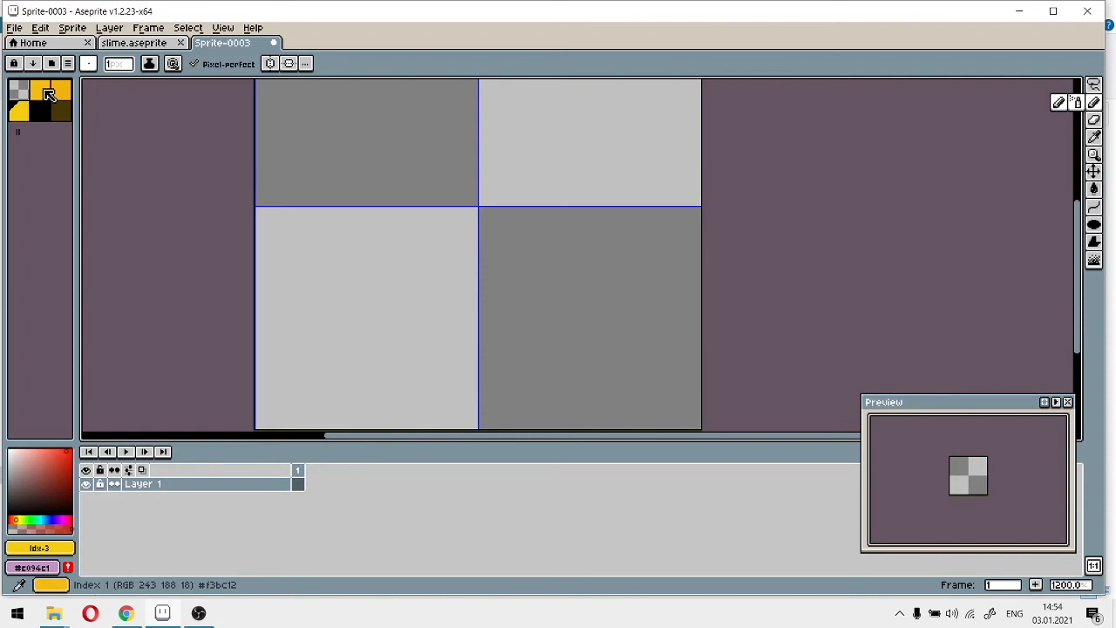
{"action": "left_click", "coordinate": [48, 93]}
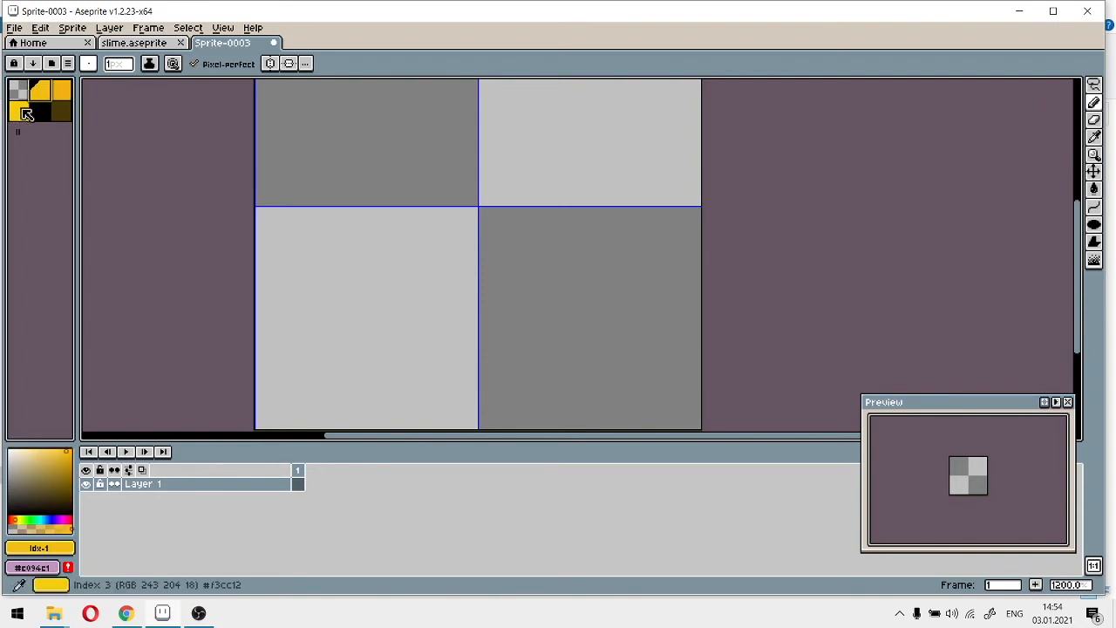
{"action": "scroll", "coordinate": [580, 239], "scroll_direction": "down", "scroll_amount": 1}
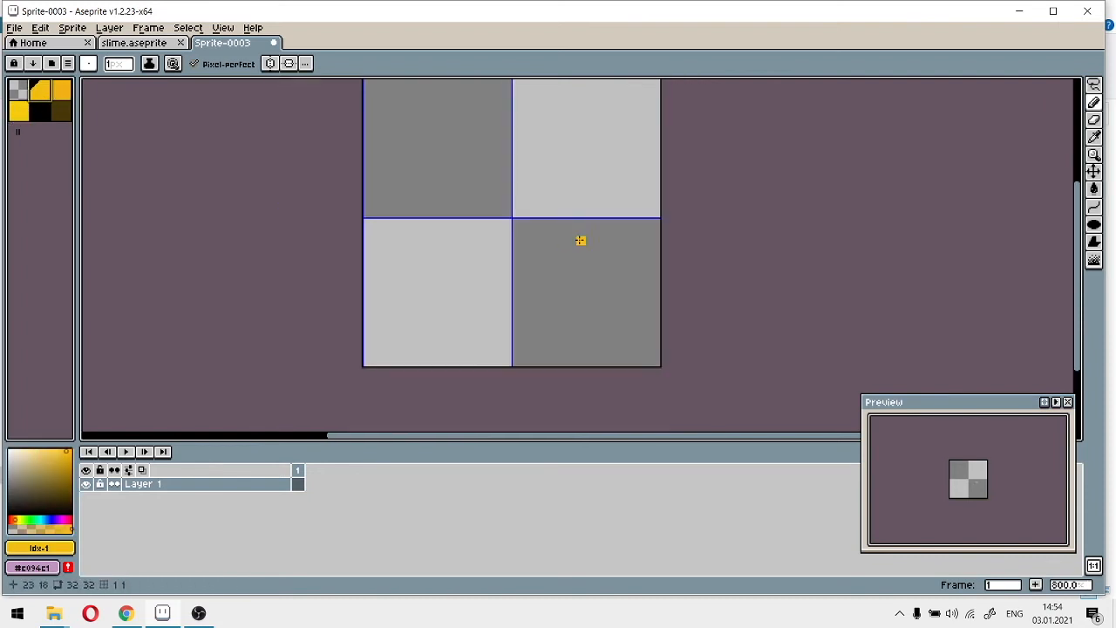
Add a new layer above Layer 1
{"action": "right_click", "coordinate": [186, 486]}
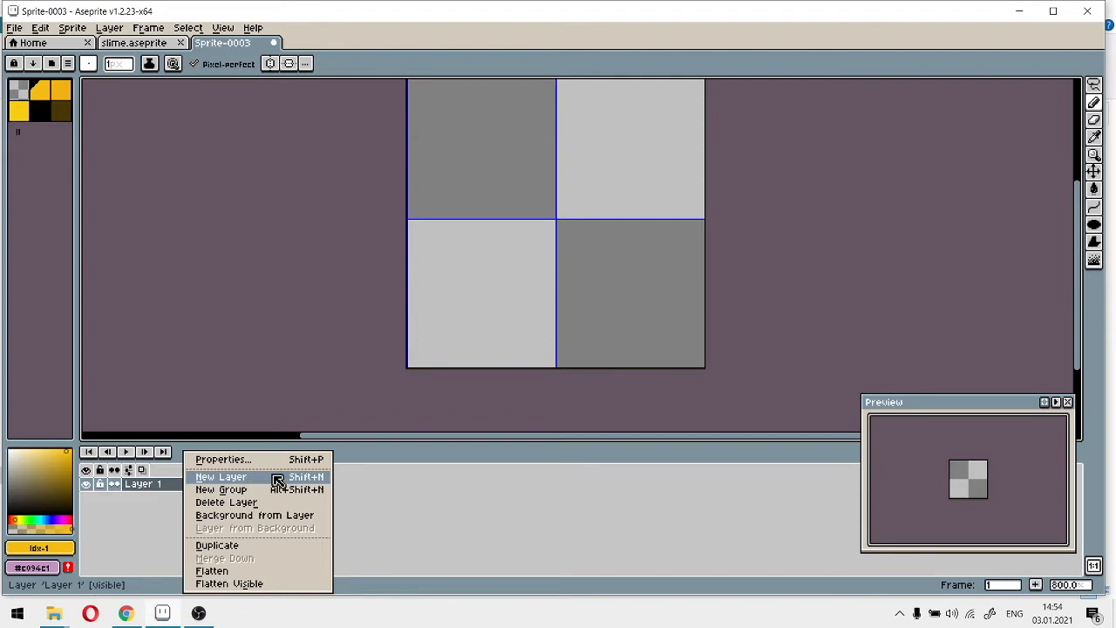
{"action": "left_click", "coordinate": [232, 477]}
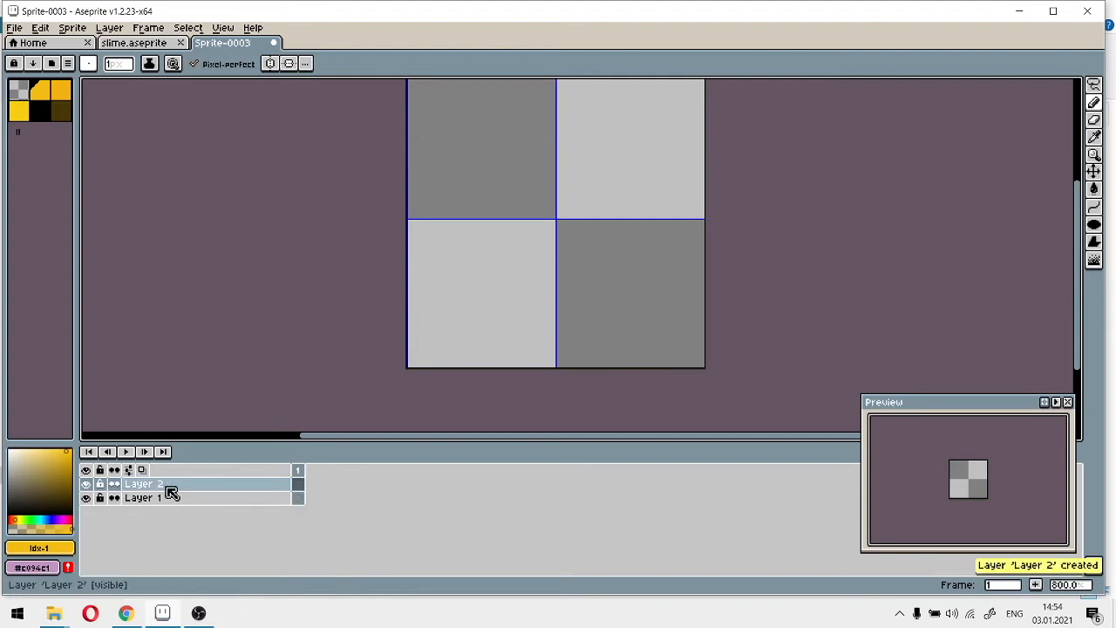
Hide and show Layer 2 and Layer 1 again, and delete Layer 2
{"action": "left_click", "coordinate": [86, 483]}
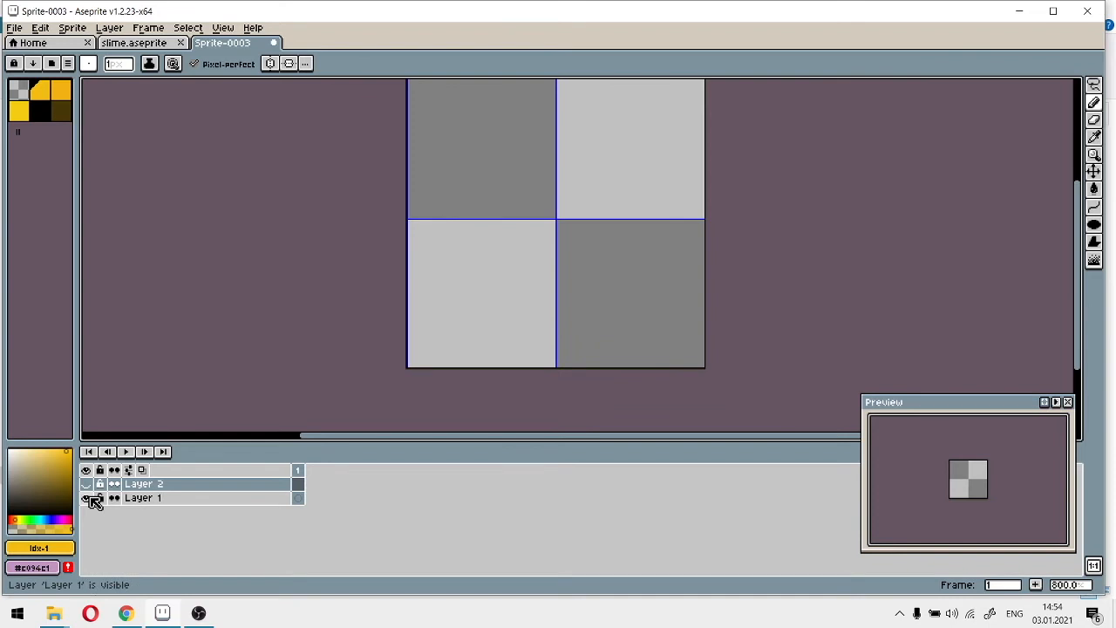
{"action": "left_click", "coordinate": [86, 497]}
{"action": "left_click", "coordinate": [87, 485]}
{"action": "left_click", "coordinate": [87, 497]}
{"action": "right_click", "coordinate": [163, 488]}
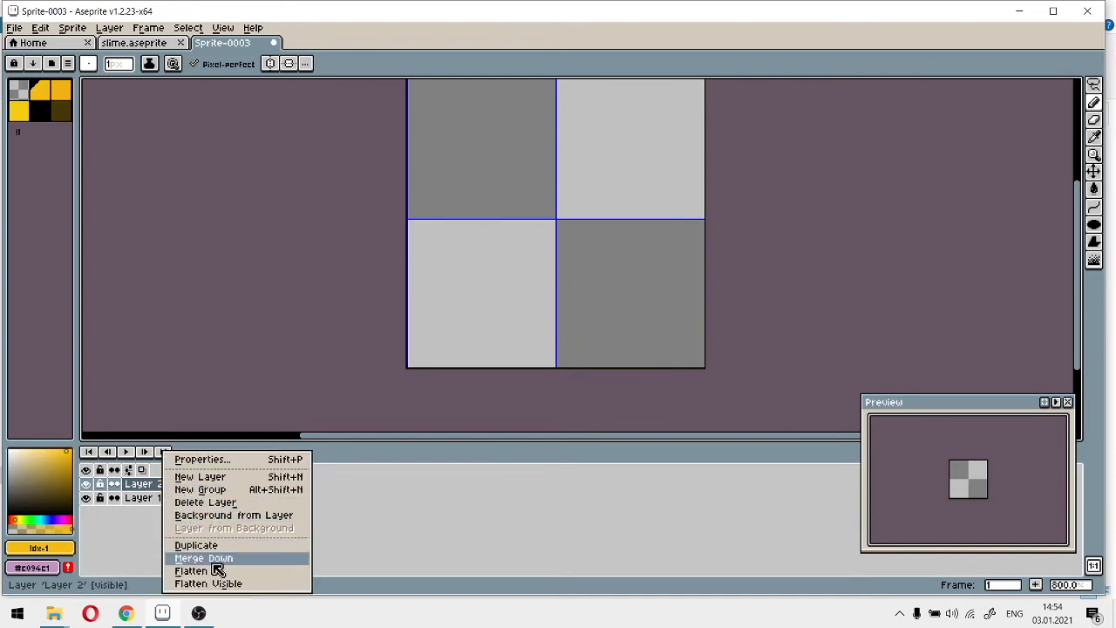
{"action": "left_click", "coordinate": [213, 501]}
Set the Pencil to a 16 px square brush
{"action": "scroll", "coordinate": [663, 187], "scroll_direction": "up", "scroll_amount": 2}
{"action": "left_click_drag", "start_coordinate": [662, 188], "coordinate": [830, 202]}
{"action": "scroll", "coordinate": [723, 183], "scroll_direction": "down", "scroll_amount": 1}
{"action": "scroll", "coordinate": [656, 233], "scroll_direction": "down", "scroll_amount": 1}
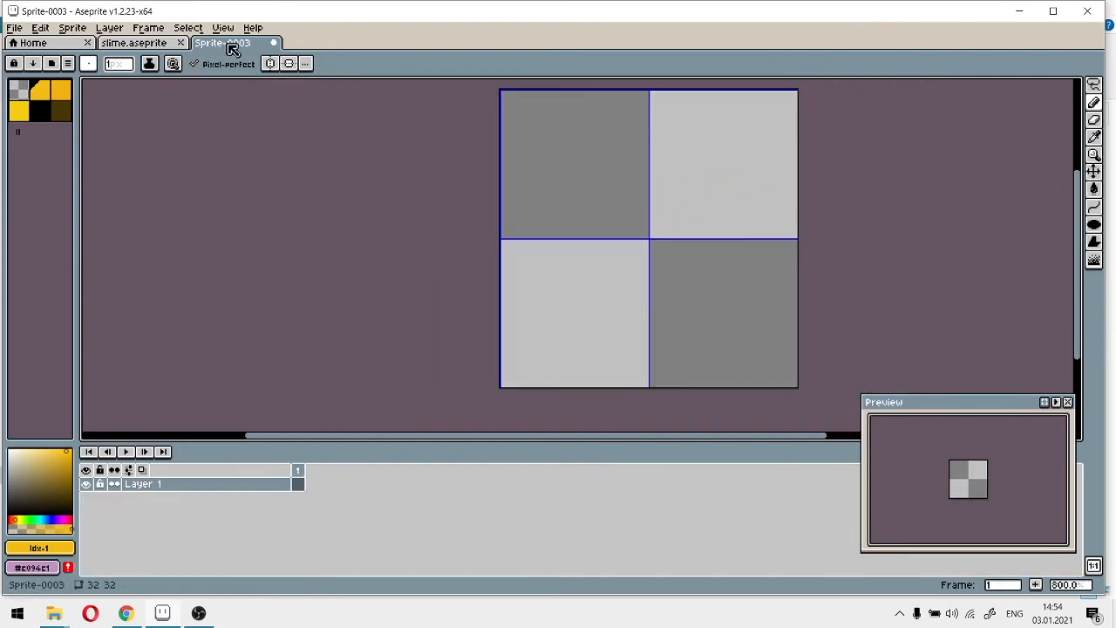
{"action": "left_click_drag", "start_coordinate": [697, 212], "coordinate": [568, 184]}
{"action": "scroll", "coordinate": [497, 179], "scroll_direction": "up", "scroll_amount": 1}
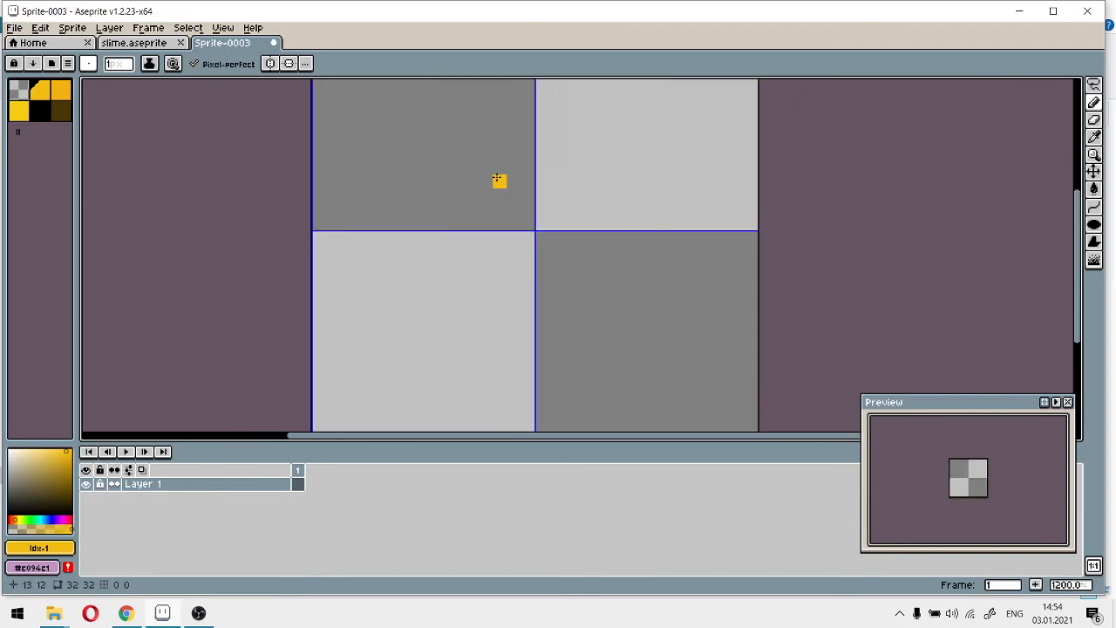
{"action": "left_click", "coordinate": [120, 66]}
{"action": "type", "text": "16"}
{"action": "left_click", "coordinate": [88, 64]}
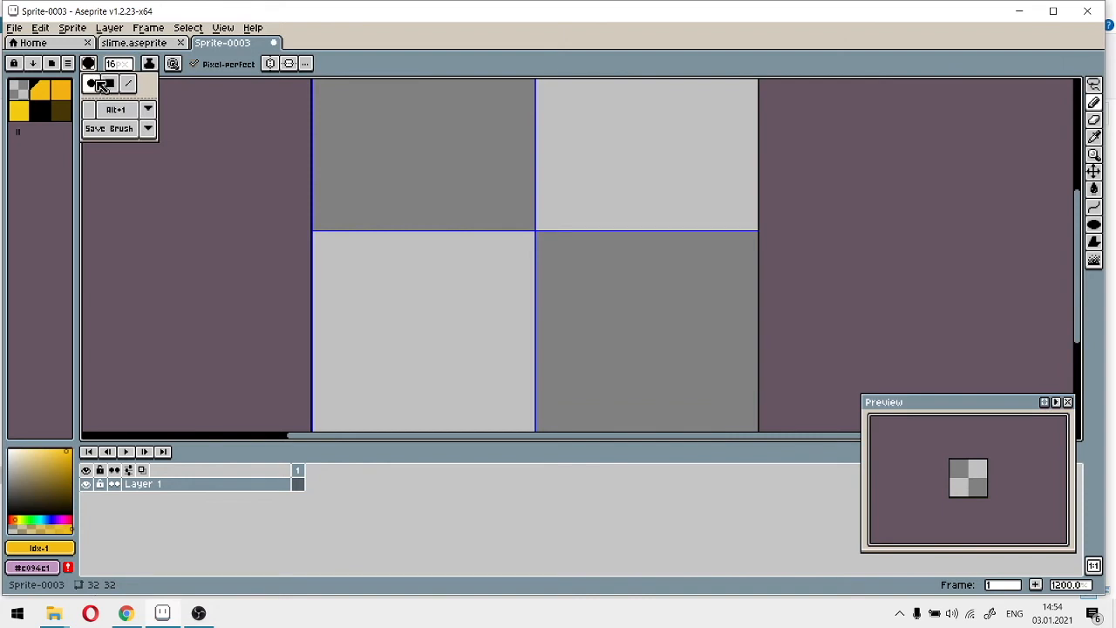
{"action": "left_click", "coordinate": [109, 83]}
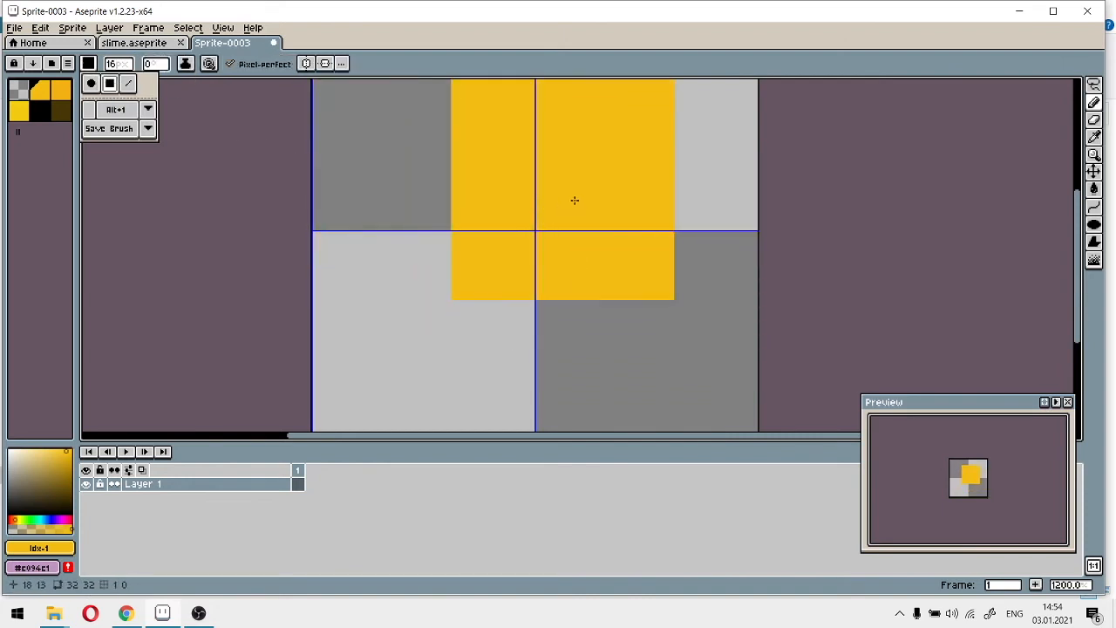
{"action": "left_click", "coordinate": [125, 67]}
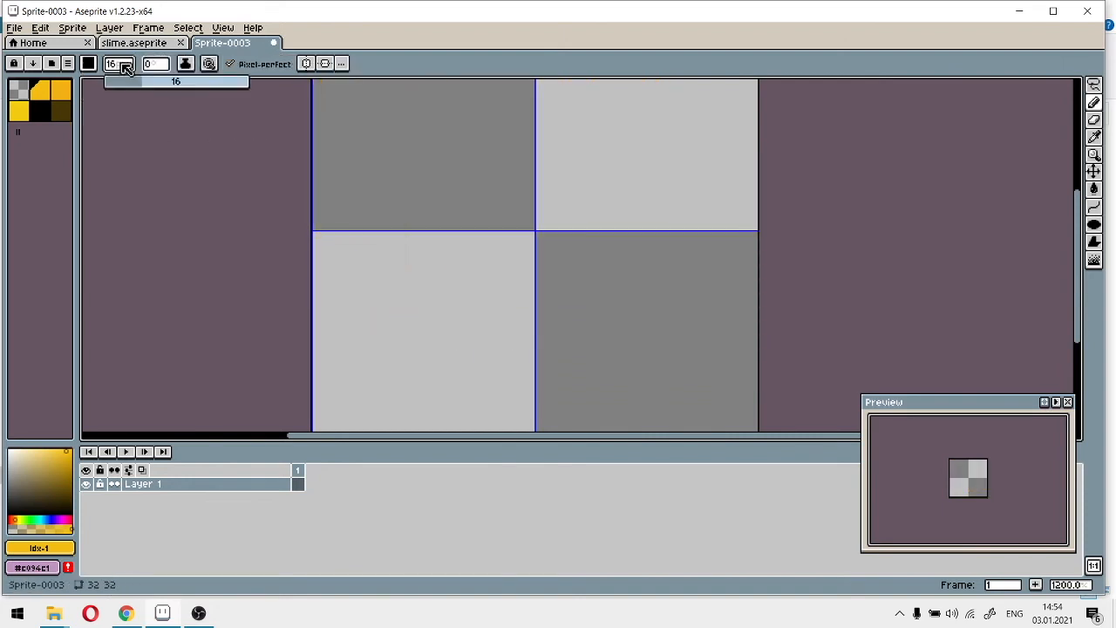
{"action": "left_click", "coordinate": [539, 230]}
{"action": "key", "text": "ctrl+z"}
{"action": "scroll", "coordinate": [859, 294], "scroll_direction": "down", "scroll_amount": 4}
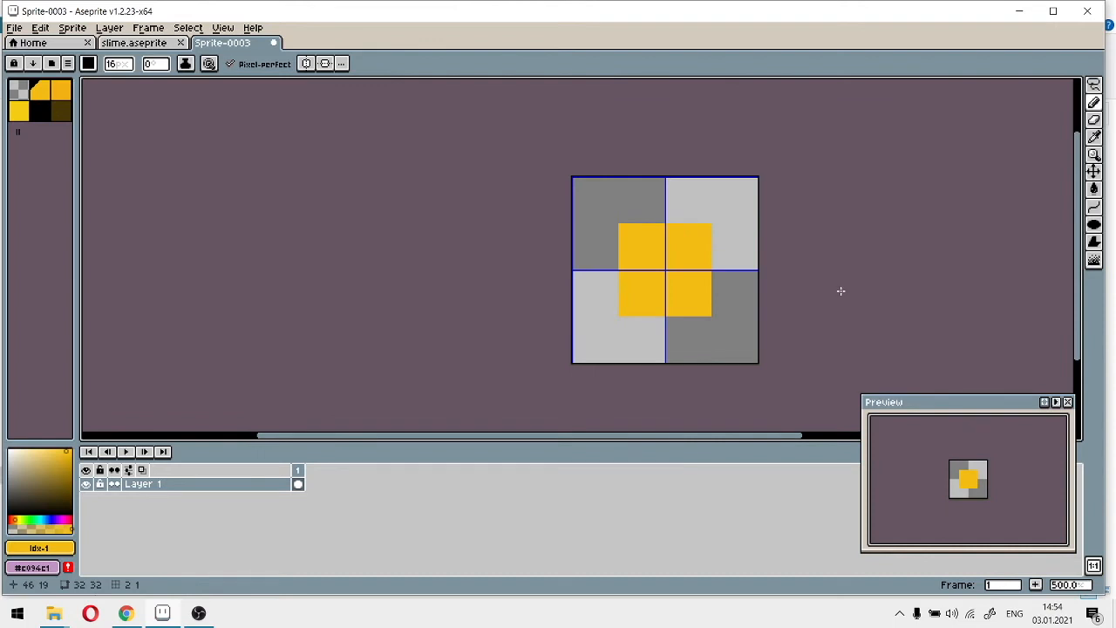
{"action": "scroll", "coordinate": [825, 249], "scroll_direction": "up", "scroll_amount": 2}
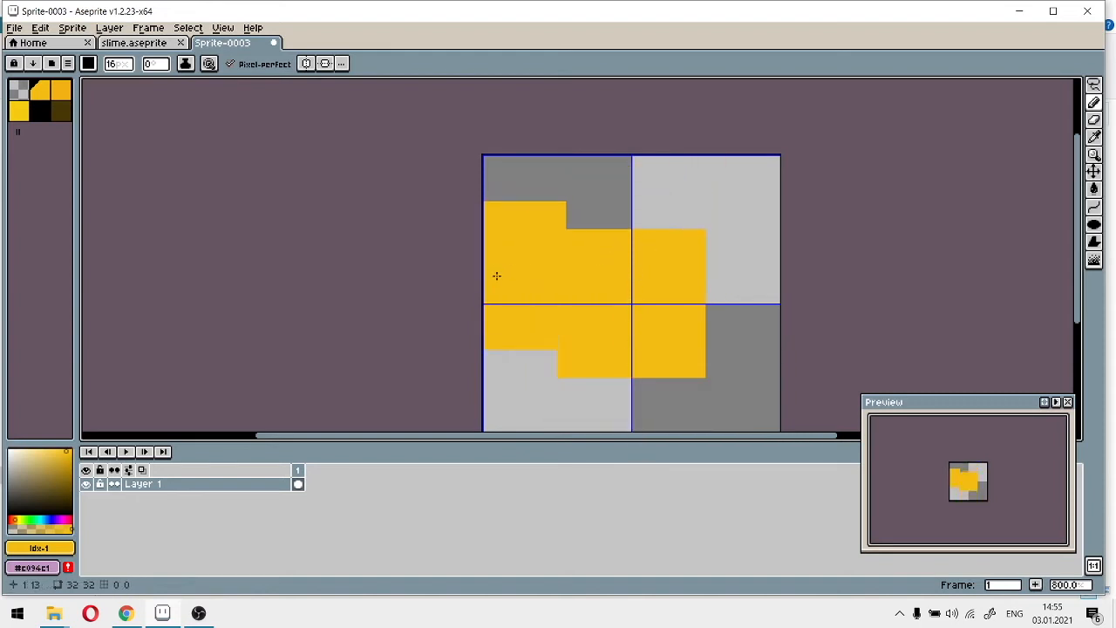
{"action": "key", "text": "ctrl+z"}
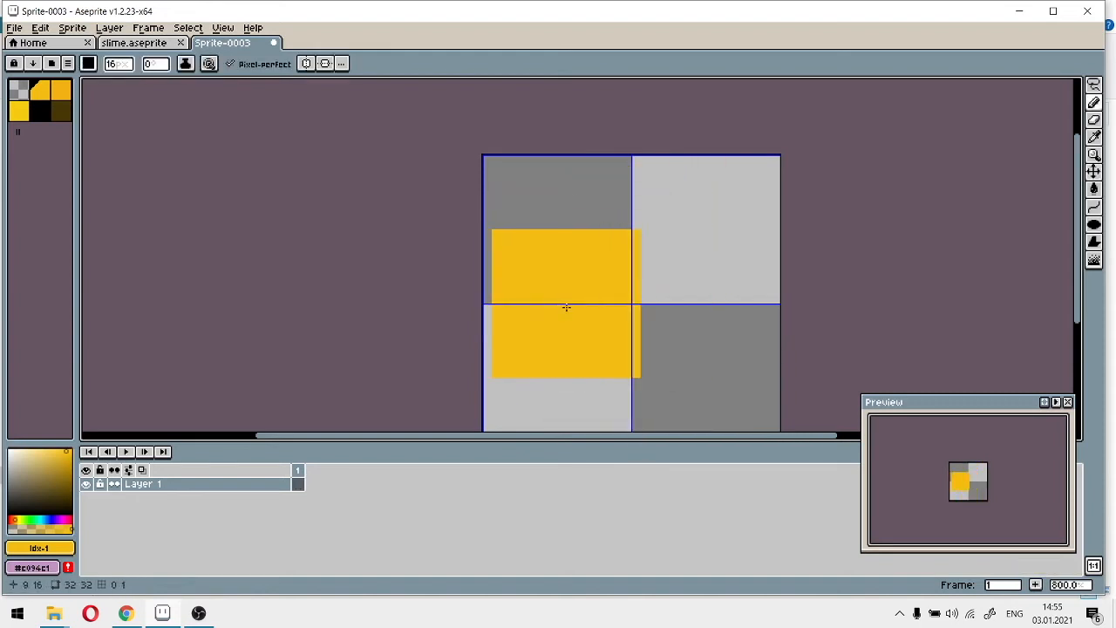
{"action": "left_click", "coordinate": [563, 301]}
{"action": "left_click_drag", "start_coordinate": [713, 347], "coordinate": [655, 242]}
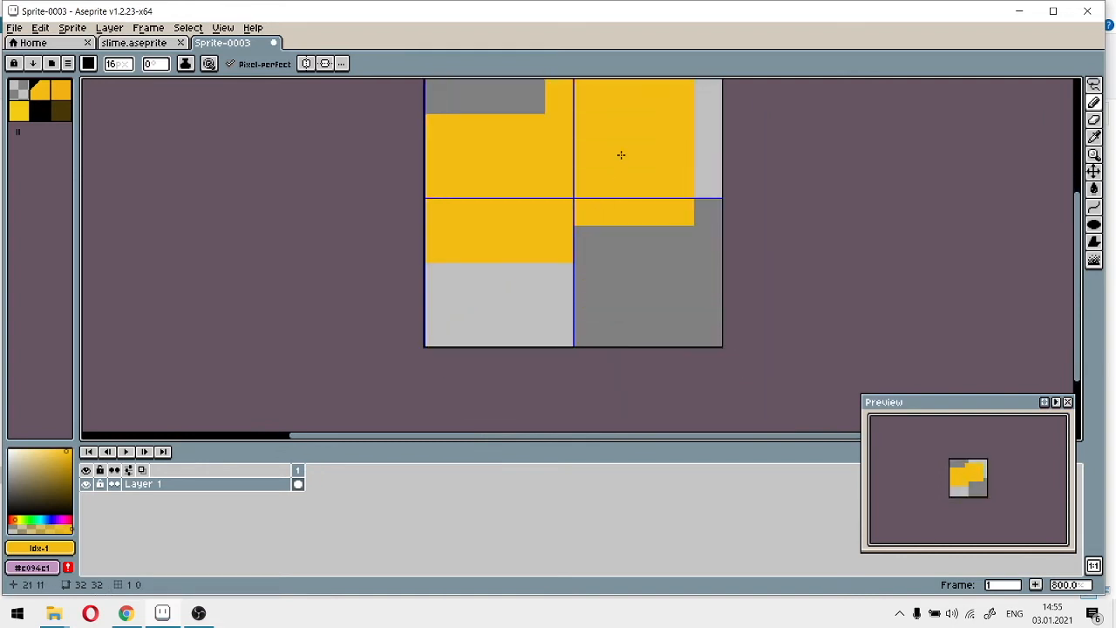
{"action": "left_click_drag", "start_coordinate": [700, 264], "coordinate": [719, 319]}
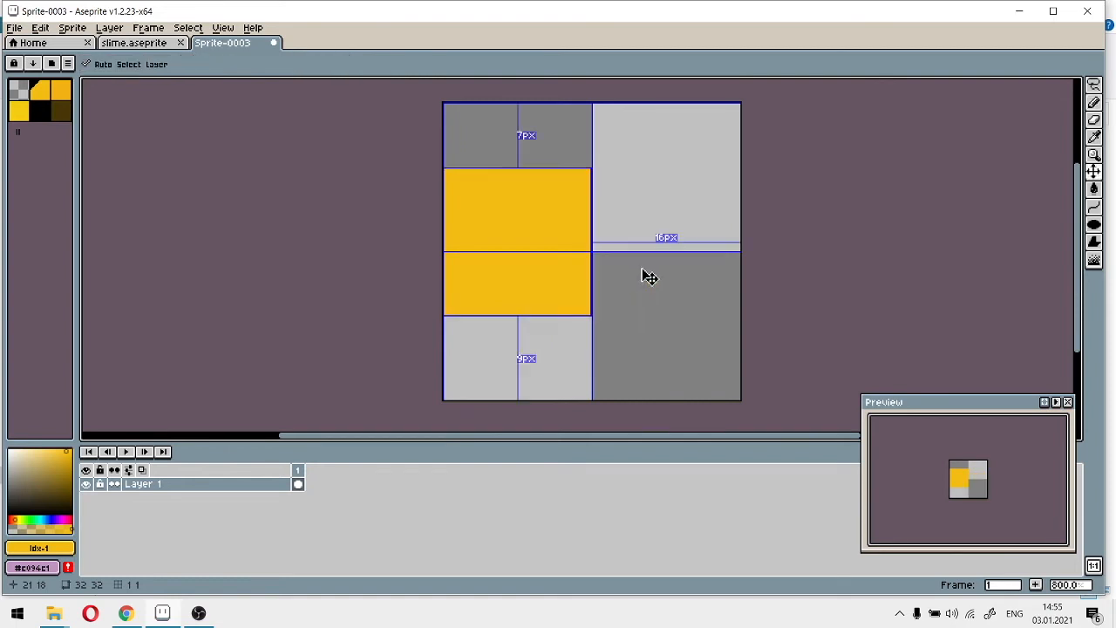
{"action": "key", "text": "ctrl+z"}
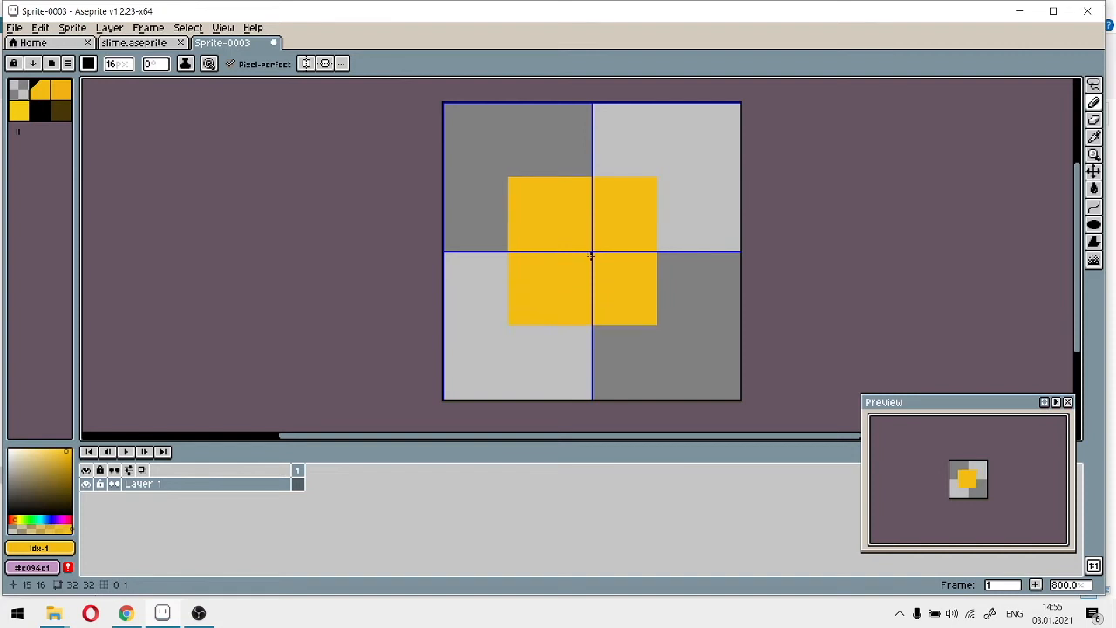
Stamp a 16 × 16 px golden yellow square at the sprite's centre, where the grid lines cross
{"action": "left_click", "coordinate": [593, 260]}
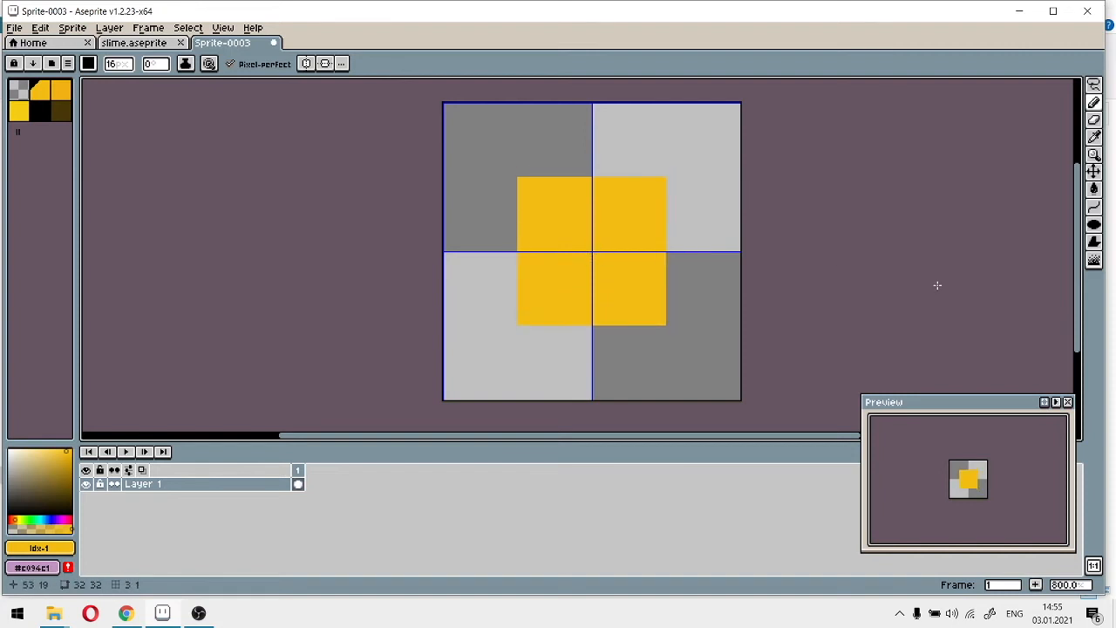
{"action": "scroll", "coordinate": [690, 217], "scroll_direction": "up", "scroll_amount": 3}
{"action": "left_click_drag", "start_coordinate": [752, 201], "coordinate": [798, 99]}
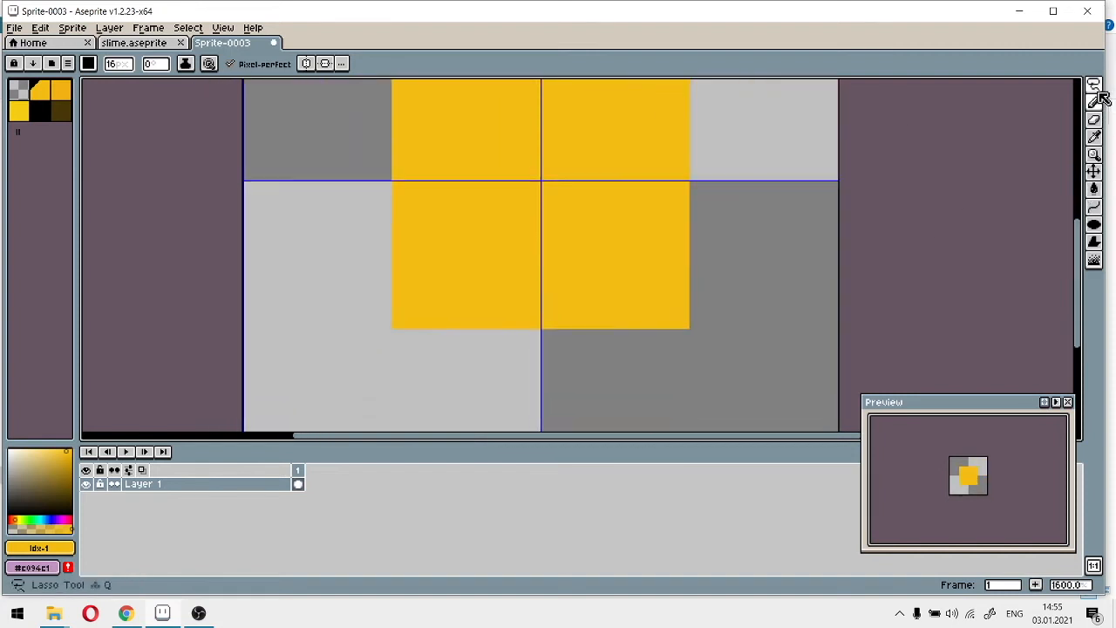
Remove the yellow square's four corner pixels with a 1 px Pencil and the transparent colour at index 0
{"action": "left_click", "coordinate": [1095, 102]}
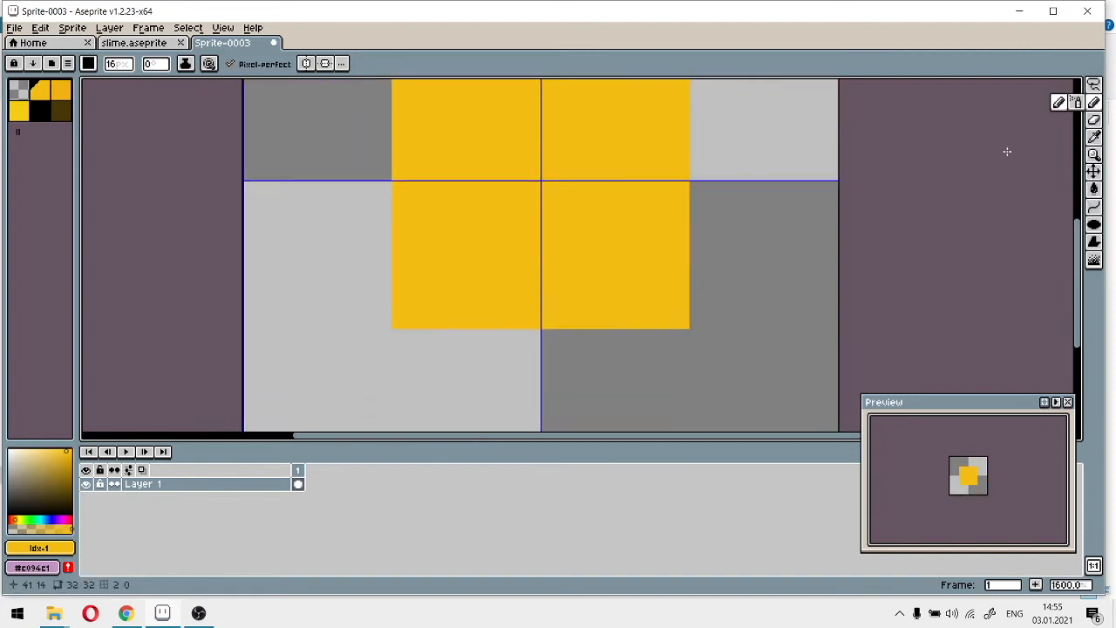
{"action": "left_click", "coordinate": [19, 89]}
{"action": "left_click_drag", "start_coordinate": [403, 80], "coordinate": [408, 204]}
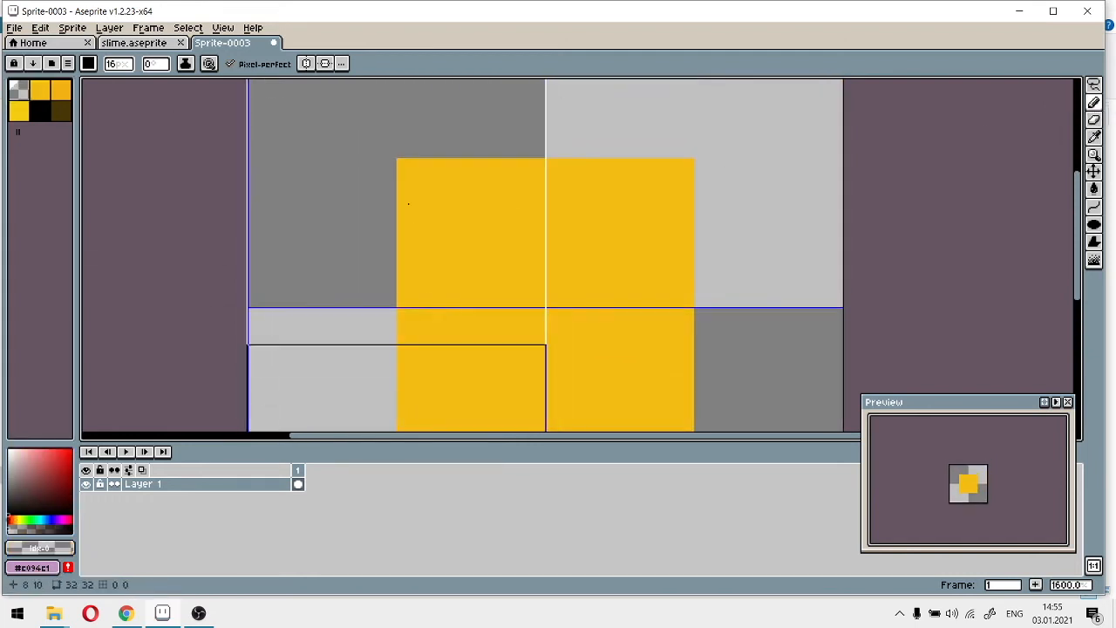
{"action": "left_click", "coordinate": [119, 64]}
{"action": "type", "text": "1"}
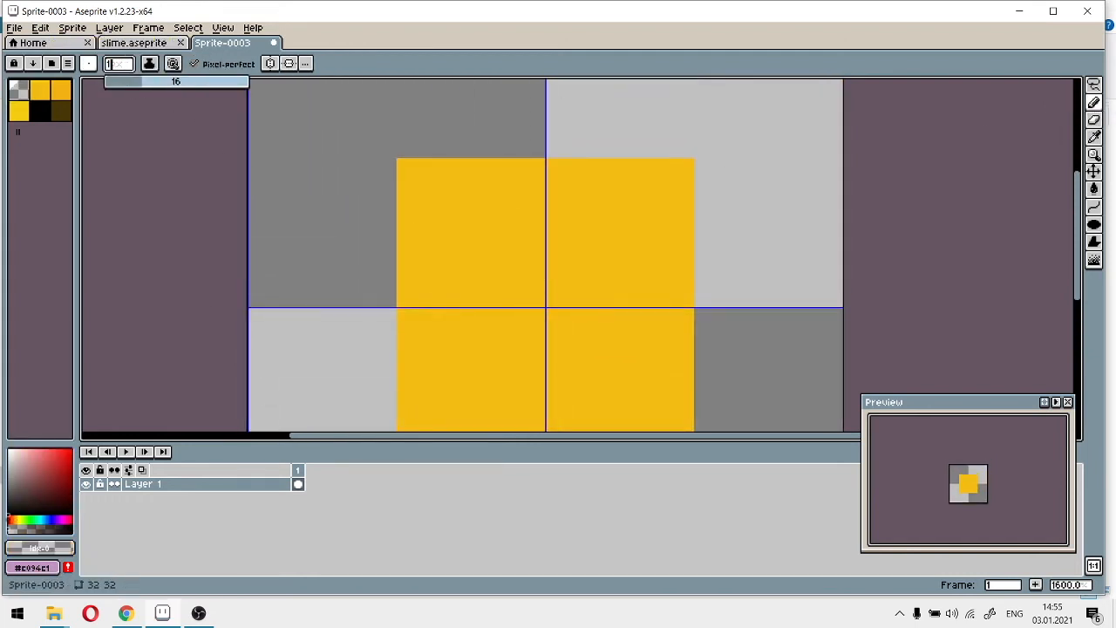
{"action": "left_click", "coordinate": [404, 167]}
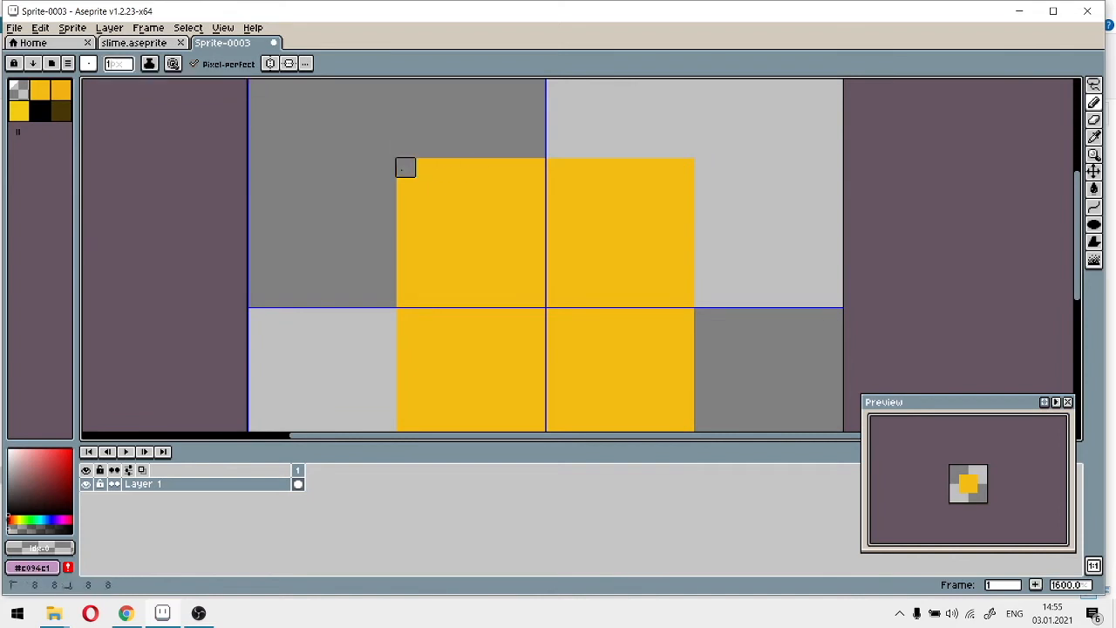
{"action": "left_click", "coordinate": [684, 167]}
{"action": "left_click_drag", "start_coordinate": [740, 411], "coordinate": [817, 317]}
{"action": "left_click", "coordinate": [761, 352]}
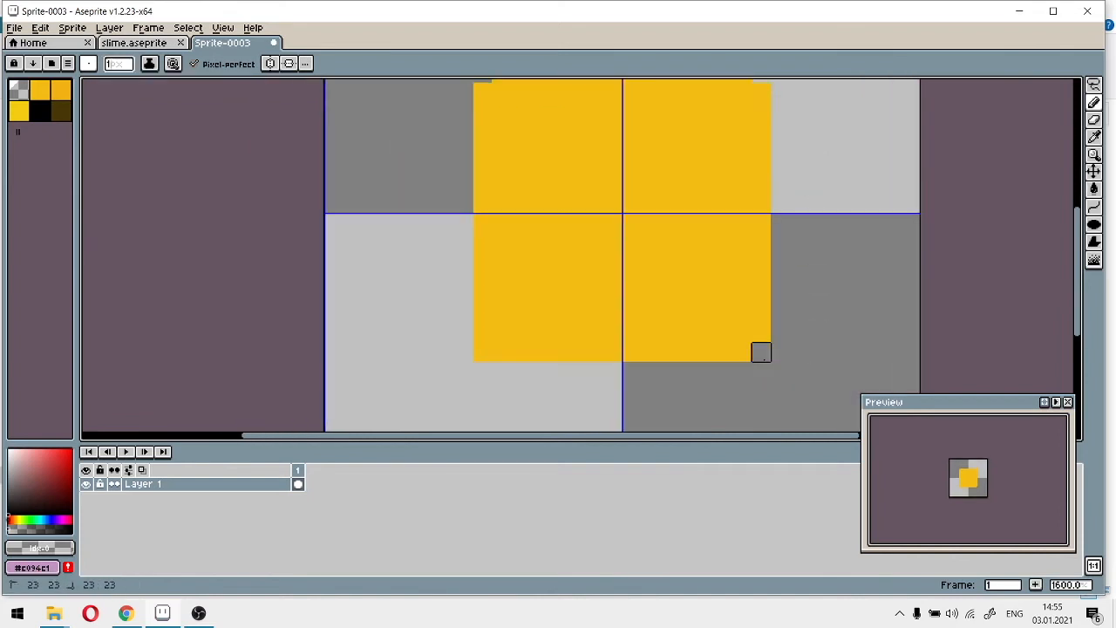
{"action": "left_click", "coordinate": [482, 351]}
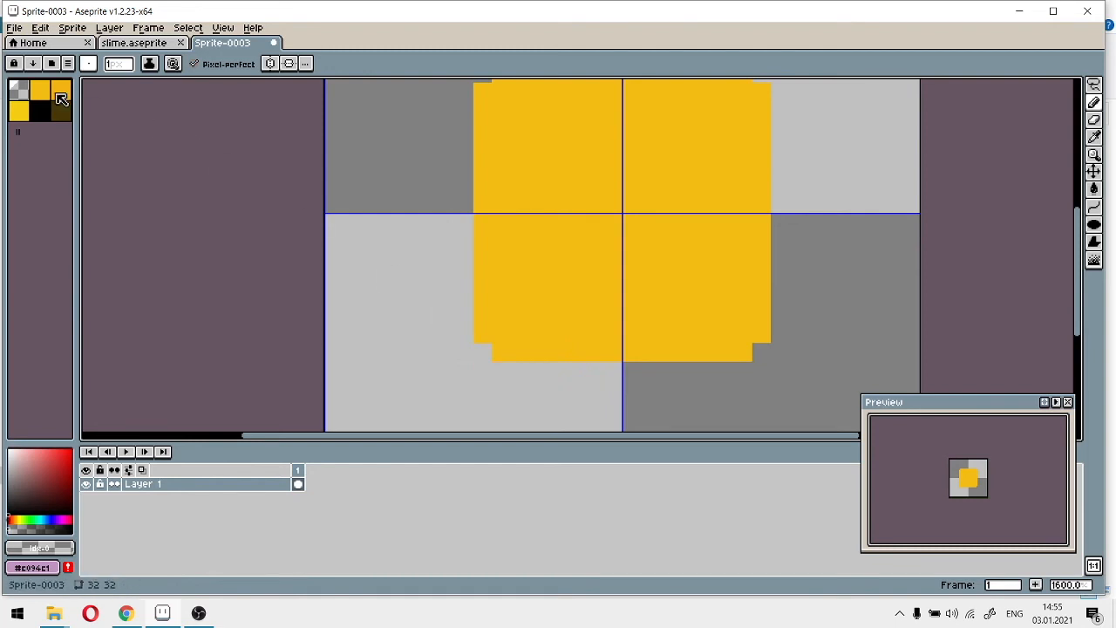
Draw a small stepped tail at the body's lower-left corner in palette colour index 1, trimming its outer upper pixel with the transparent colour
{"action": "left_click", "coordinate": [41, 91]}
{"action": "left_click_drag", "start_coordinate": [445, 335], "coordinate": [489, 339]}
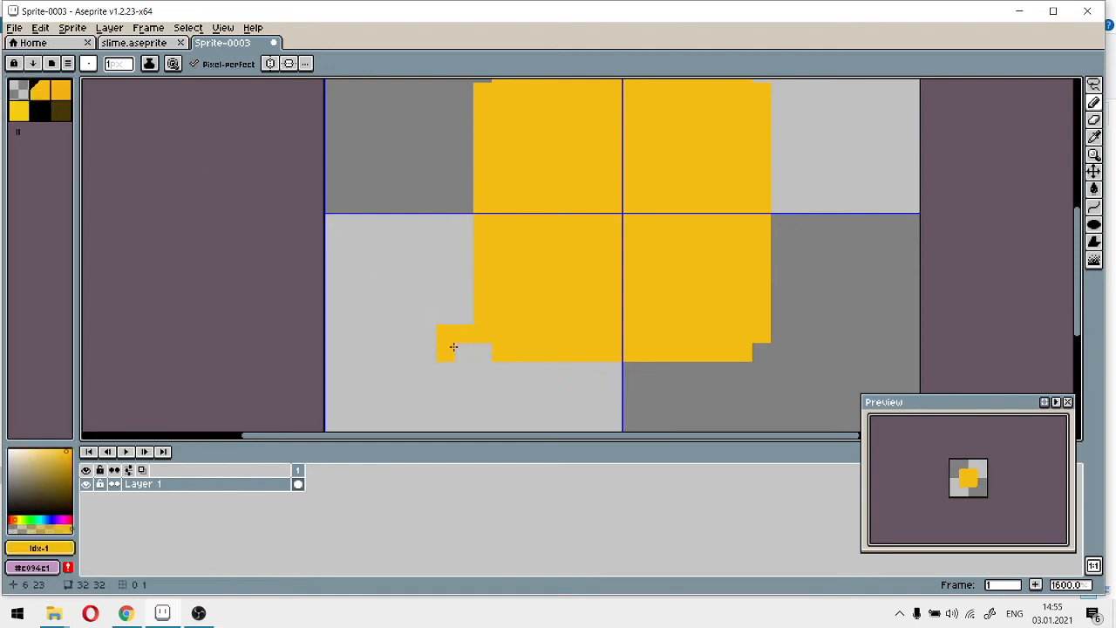
{"action": "left_click", "coordinate": [26, 90]}
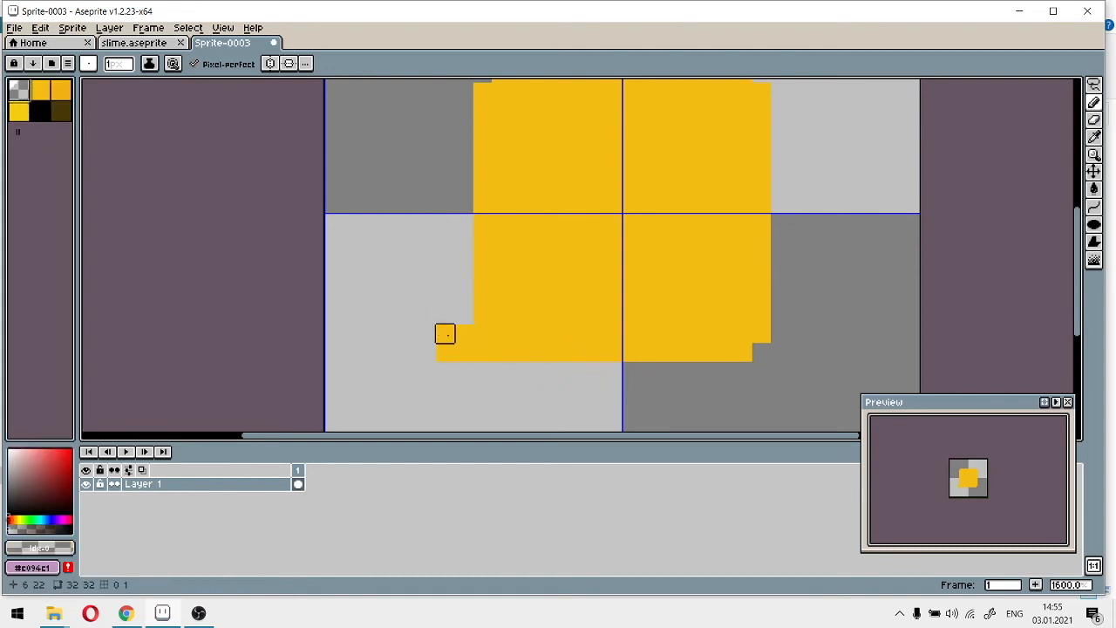
{"action": "left_click_drag", "start_coordinate": [593, 314], "coordinate": [502, 265]}
{"action": "scroll", "coordinate": [501, 265], "scroll_direction": "up", "scroll_amount": 2}
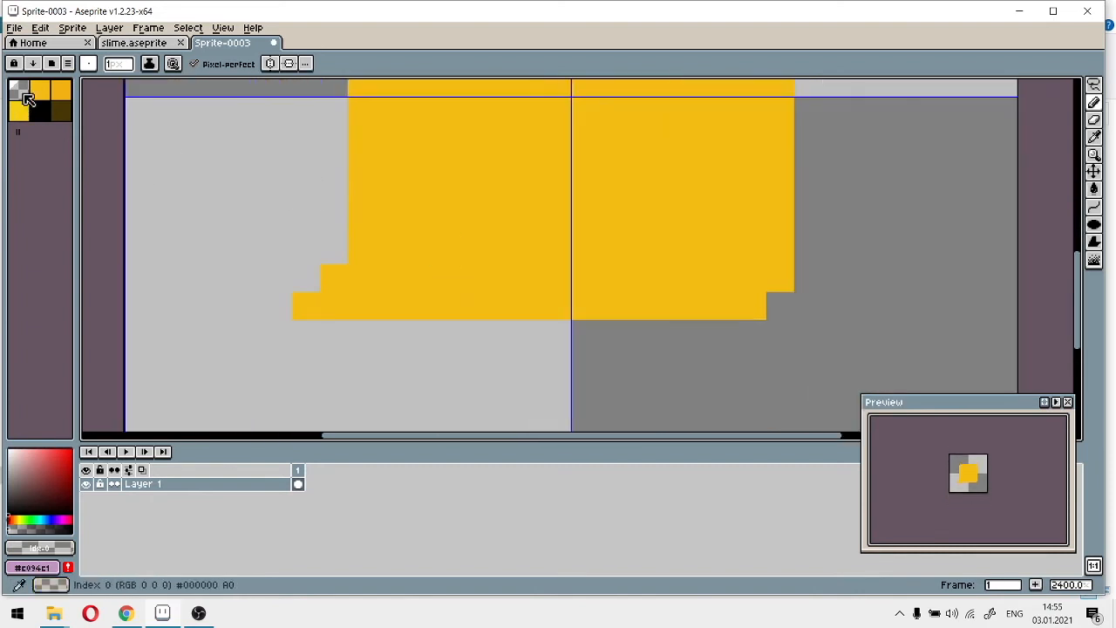
{"action": "left_click", "coordinate": [35, 94]}
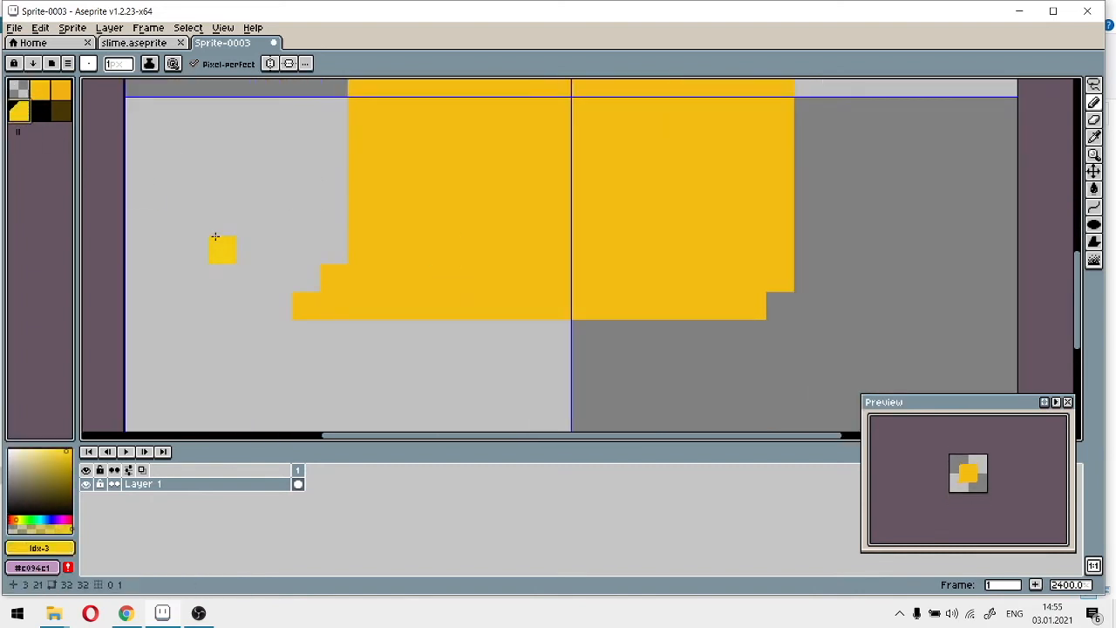
{"action": "left_click", "coordinate": [279, 305]}
{"action": "scroll", "coordinate": [784, 369], "scroll_direction": "down", "scroll_amount": 5}
{"action": "scroll", "coordinate": [784, 368], "scroll_direction": "up", "scroll_amount": 5}
{"action": "left_click_drag", "start_coordinate": [436, 265], "coordinate": [686, 365]}
{"action": "left_click", "coordinate": [319, 251]}
{"action": "scroll", "coordinate": [592, 323], "scroll_direction": "down", "scroll_amount": 4}
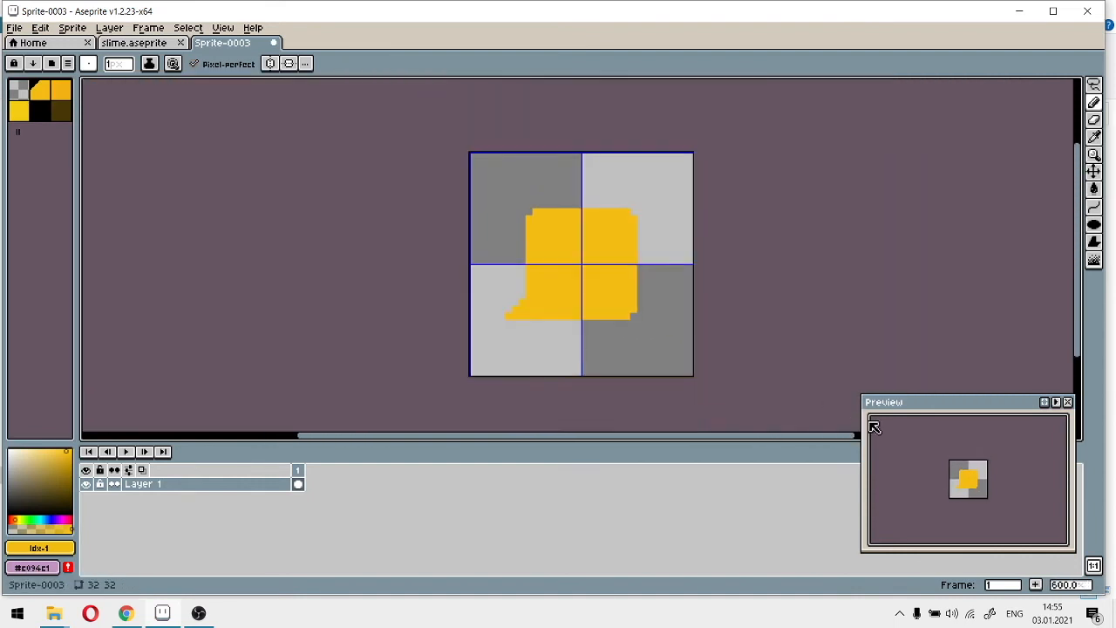
{"action": "key", "text": "ctrl+z"}
{"action": "scroll", "coordinate": [526, 317], "scroll_direction": "up", "scroll_amount": 4}
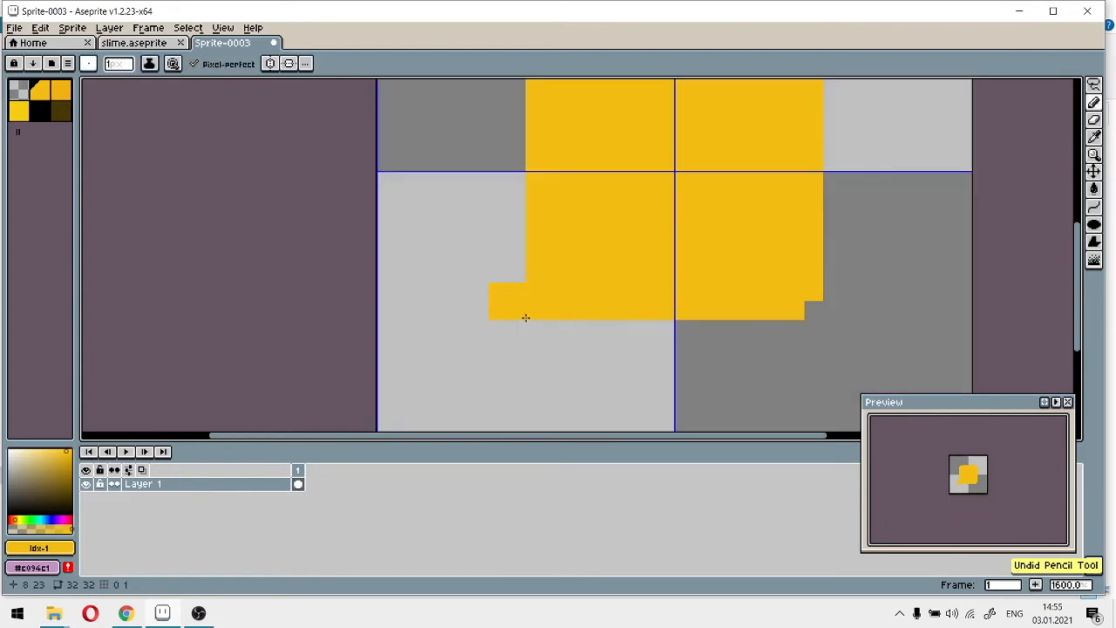
Enlarge the sprite in the Preview window and recentre it there
{"action": "left_click_drag", "start_coordinate": [653, 248], "coordinate": [563, 327]}
{"action": "scroll", "coordinate": [976, 475], "scroll_direction": "up", "scroll_amount": 2}
{"action": "left_click_drag", "start_coordinate": [980, 481], "coordinate": [1004, 471]}
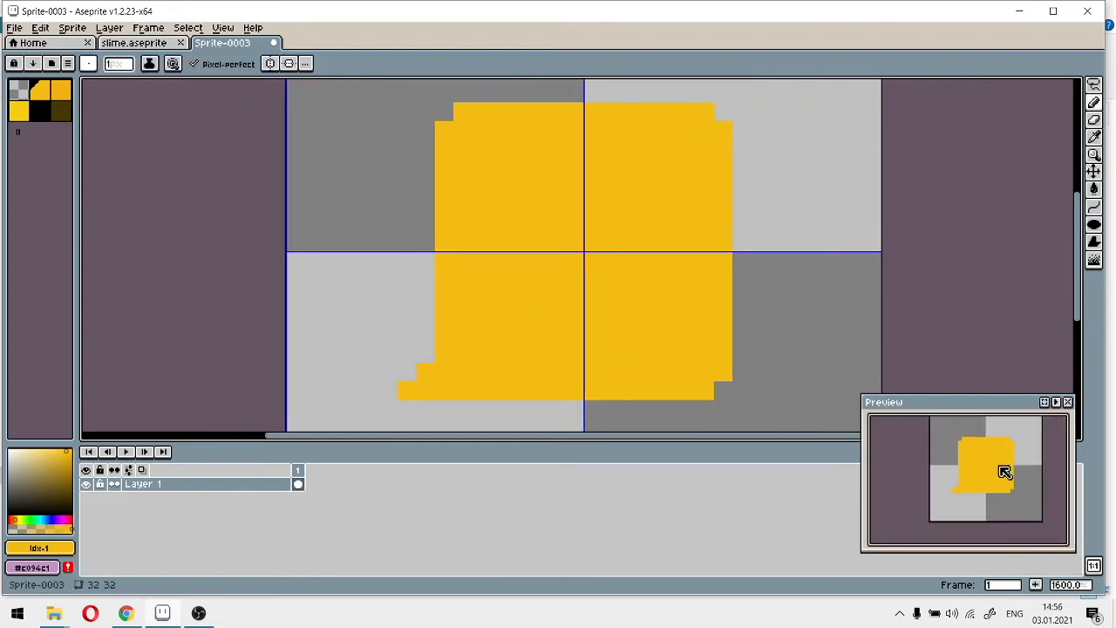
Draw a 4 × 4 px black square eye in the right half of the yellow body using palette colour index 4
{"action": "left_click", "coordinate": [39, 110]}
{"action": "scroll", "coordinate": [664, 241], "scroll_direction": "up", "scroll_amount": 2}
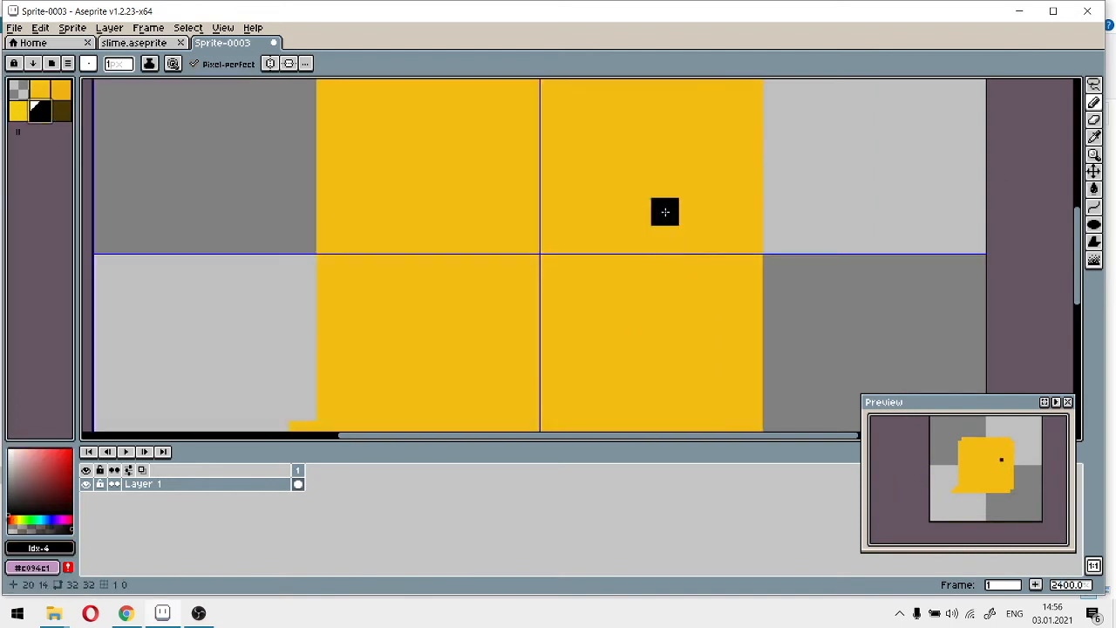
{"action": "scroll", "coordinate": [668, 259], "scroll_direction": "down", "scroll_amount": 2}
{"action": "left_click", "coordinate": [64, 91]}
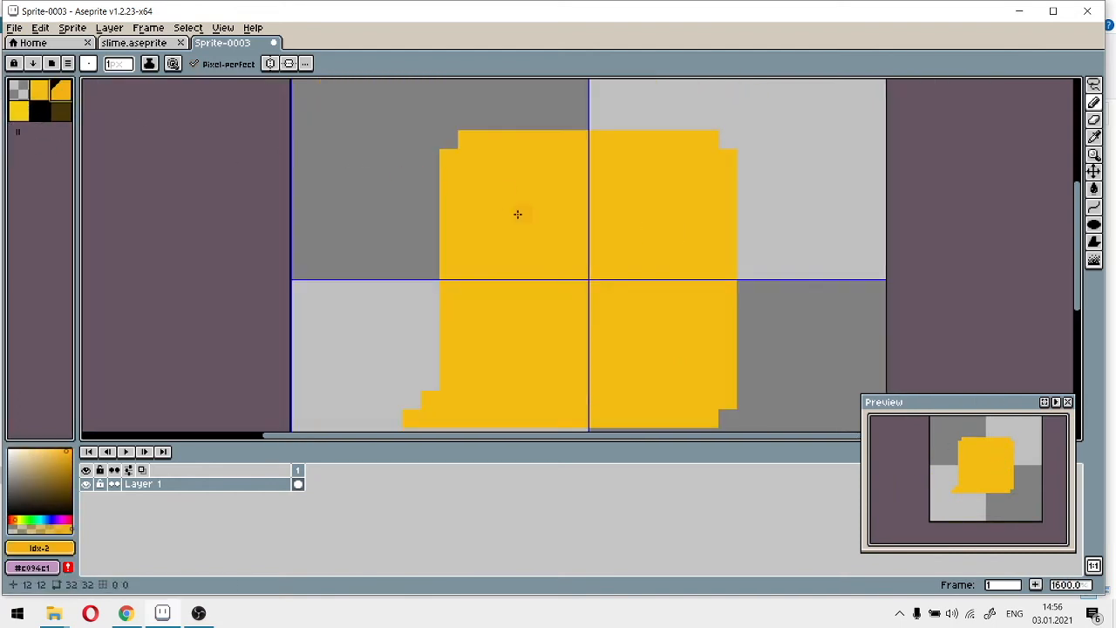
{"action": "left_click", "coordinate": [37, 110]}
{"action": "scroll", "coordinate": [737, 281], "scroll_direction": "up", "scroll_amount": 2}
{"action": "mouse_move", "coordinate": [623, 227]}
{"action": "left_mouse_down"}
{"action": "mouse_move", "coordinate": [699, 203]}
{"action": "mouse_move", "coordinate": [672, 250]}
{"action": "left_mouse_up"}
{"action": "scroll", "coordinate": [704, 218], "scroll_direction": "down", "scroll_amount": 1}
{"action": "mouse_move", "coordinate": [701, 184]}
{"action": "left_mouse_down"}
{"action": "mouse_move", "coordinate": [703, 221]}
{"action": "mouse_move", "coordinate": [716, 176]}
{"action": "mouse_move", "coordinate": [706, 233]}
{"action": "mouse_move", "coordinate": [665, 212]}
{"action": "mouse_move", "coordinate": [644, 174]}
{"action": "mouse_move", "coordinate": [642, 246]}
{"action": "mouse_move", "coordinate": [717, 253]}
{"action": "mouse_move", "coordinate": [645, 246]}
{"action": "left_mouse_up"}
{"action": "scroll", "coordinate": [489, 254], "scroll_direction": "down", "scroll_amount": 1}
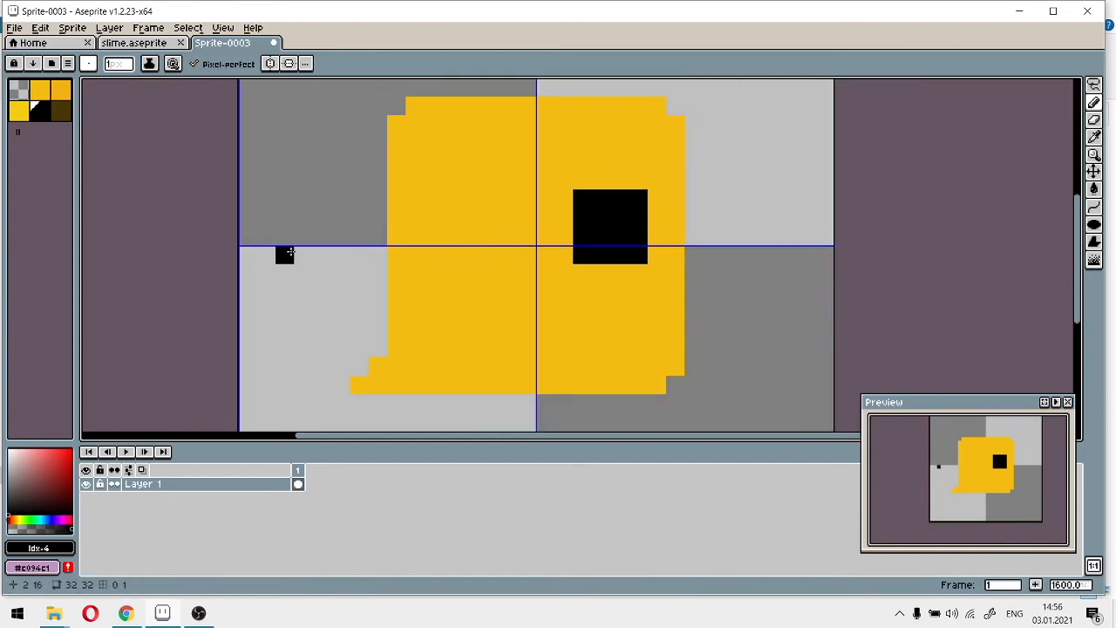
Trim the black eye to 3×3 pixels by repainting its surplus edge pixels in the body yellow
{"action": "left_click", "coordinate": [40, 90]}
{"action": "scroll", "coordinate": [538, 194], "scroll_direction": "up", "scroll_amount": 1}
{"action": "left_click", "coordinate": [643, 185]}
{"action": "mouse_move", "coordinate": [644, 186]}
{"action": "left_mouse_down"}
{"action": "mouse_move", "coordinate": [615, 319]}
{"action": "mouse_move", "coordinate": [618, 305]}
{"action": "mouse_move", "coordinate": [744, 308]}
{"action": "left_mouse_up"}
{"action": "scroll", "coordinate": [219, 283], "scroll_direction": "down", "scroll_amount": 1}
{"action": "left_click", "coordinate": [108, 264]}
{"action": "left_click_drag", "start_coordinate": [108, 264], "coordinate": [321, 224]}
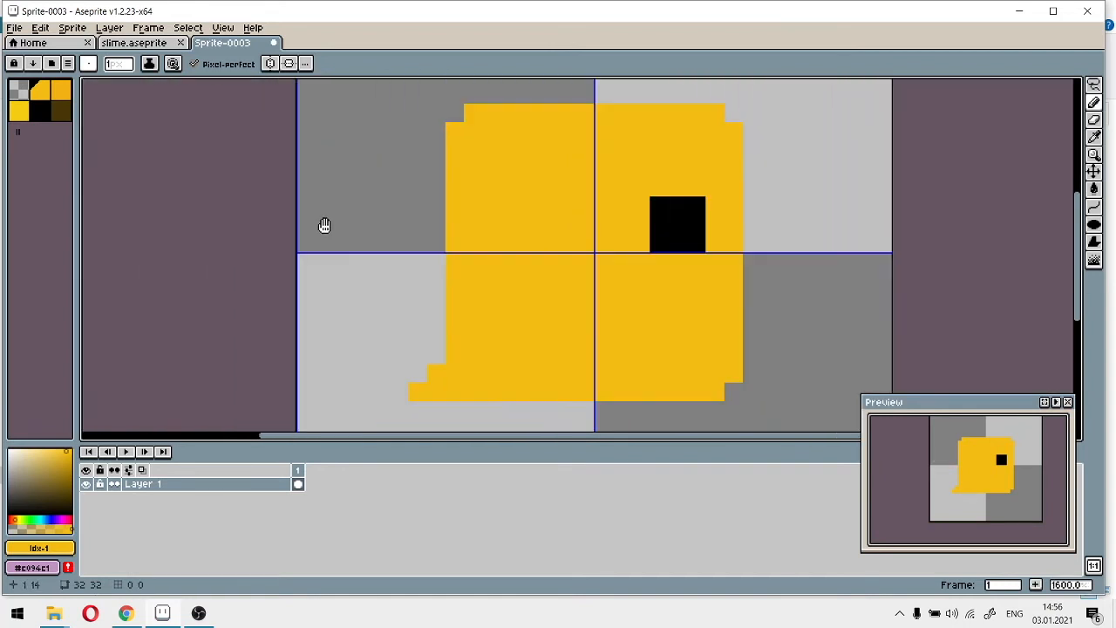
Shift the eye one pixel down by painting its top row body yellow and adding a black row beneath it
{"action": "left_click_drag", "start_coordinate": [640, 205], "coordinate": [708, 207]}
{"action": "left_click", "coordinate": [40, 111]}
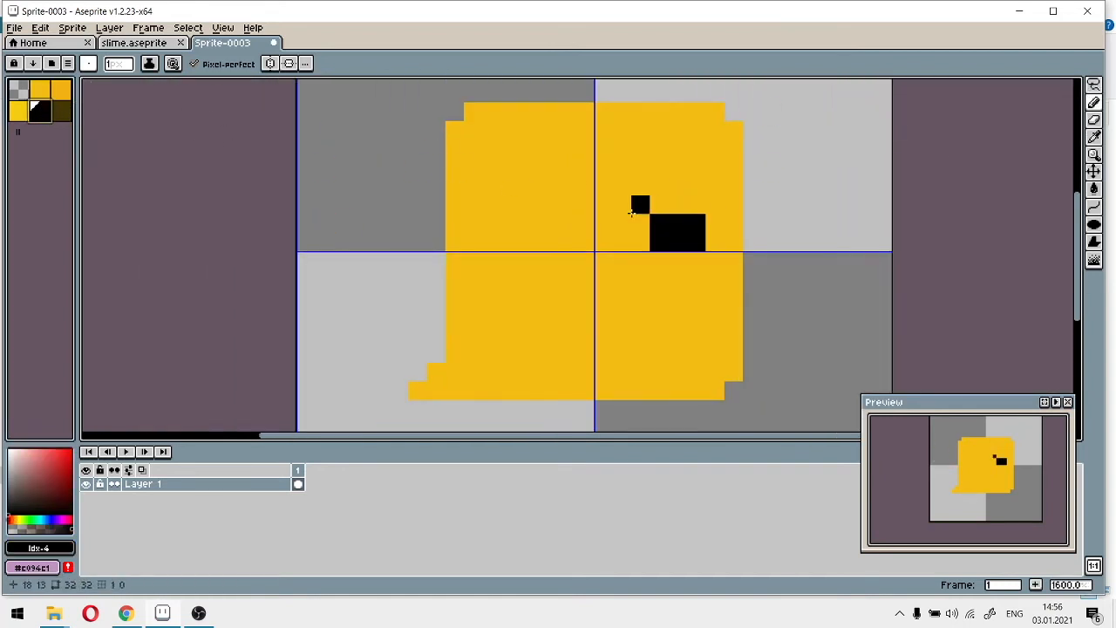
{"action": "scroll", "coordinate": [717, 244], "scroll_direction": "up", "scroll_amount": 2}
{"action": "left_click_drag", "start_coordinate": [629, 277], "coordinate": [683, 278]}
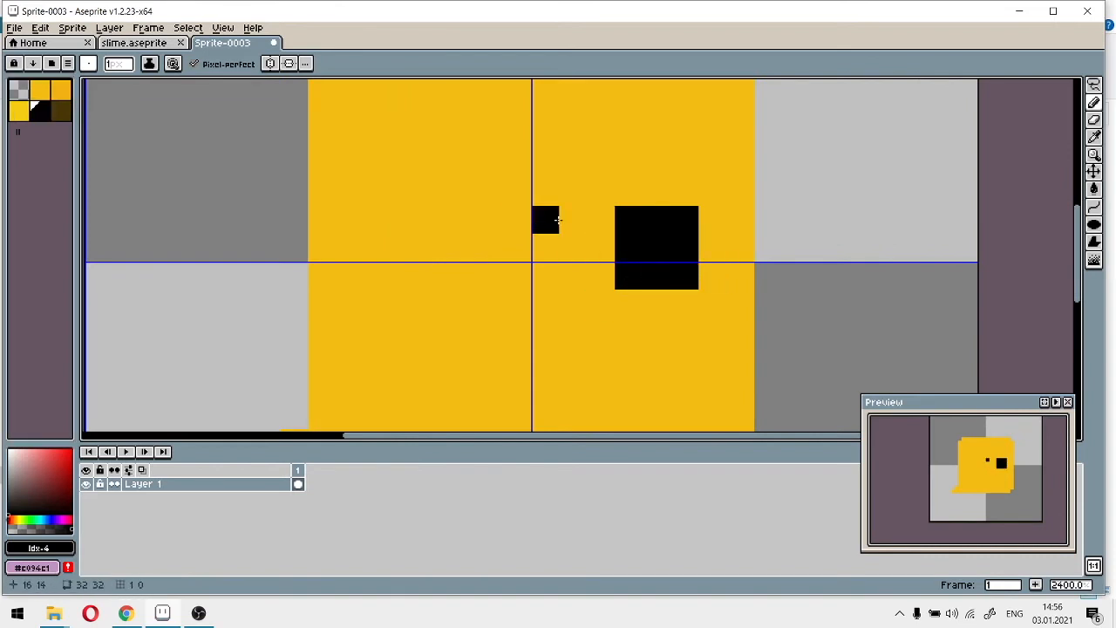
Draw a second black 3×3 pixel eye level with the first, three pixels to its left
{"action": "left_click_drag", "start_coordinate": [513, 217], "coordinate": [514, 277]}
{"action": "left_click", "coordinate": [465, 274]}
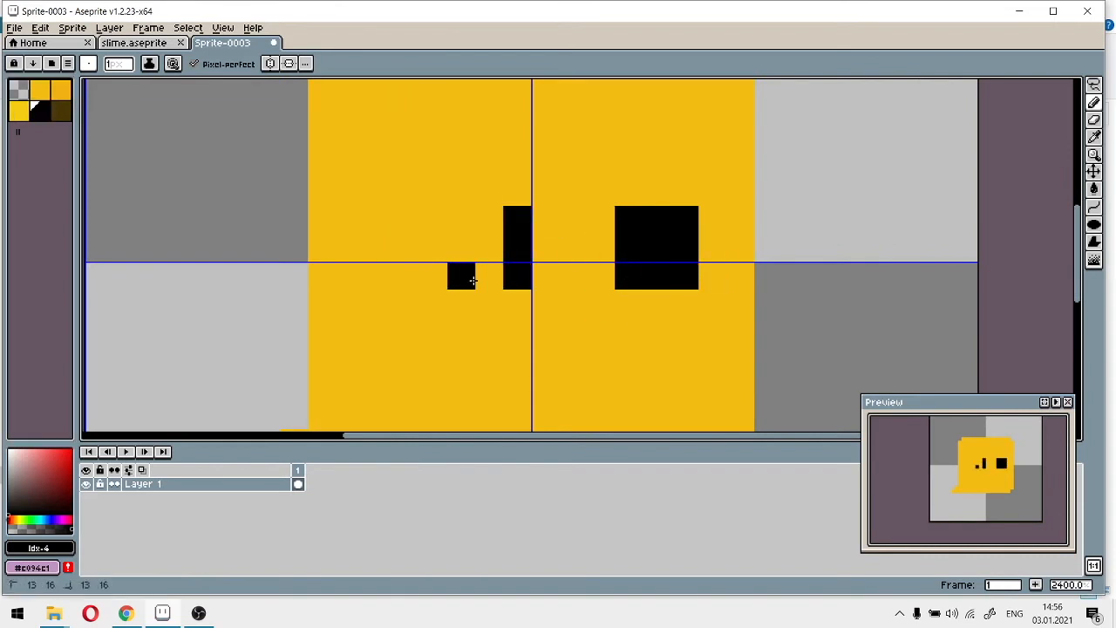
{"action": "mouse_move", "coordinate": [490, 227]}
{"action": "left_mouse_down"}
{"action": "mouse_move", "coordinate": [459, 227]}
{"action": "mouse_move", "coordinate": [460, 264]}
{"action": "mouse_move", "coordinate": [490, 252]}
{"action": "mouse_move", "coordinate": [461, 254]}
{"action": "left_mouse_up"}
{"action": "left_click", "coordinate": [479, 278]}
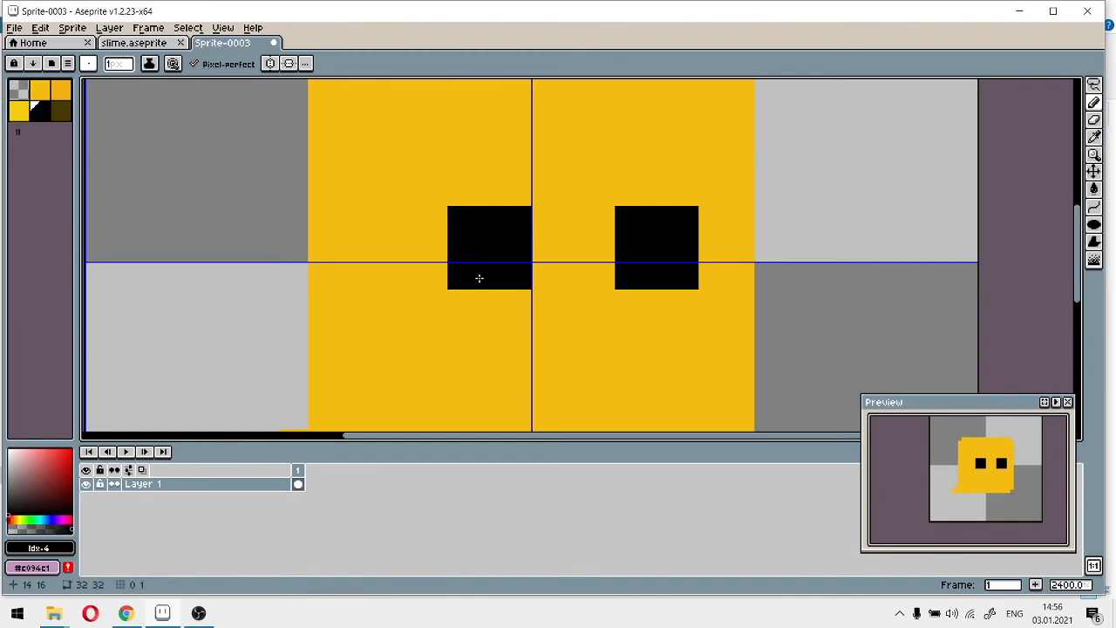
Reposition the black eyes one pixel lower on the body, leaving a two-pixel gap between them
{"action": "scroll", "coordinate": [333, 204], "scroll_direction": "down", "scroll_amount": 1}
{"action": "scroll", "coordinate": [782, 196], "scroll_direction": "up", "scroll_amount": 2}
{"action": "scroll", "coordinate": [473, 190], "scroll_direction": "down", "scroll_amount": 3}
{"action": "left_click", "coordinate": [40, 111]}
{"action": "scroll", "coordinate": [648, 236], "scroll_direction": "up", "scroll_amount": 4}
{"action": "left_click_drag", "start_coordinate": [662, 340], "coordinate": [719, 397]}
{"action": "scroll", "coordinate": [645, 228], "scroll_direction": "down", "scroll_amount": 5}
{"action": "key", "text": "m"}
{"action": "mouse_move", "coordinate": [802, 354]}
{"action": "left_mouse_down"}
{"action": "mouse_move", "coordinate": [488, 103]}
{"action": "mouse_move", "coordinate": [518, 329]}
{"action": "left_mouse_up"}
{"action": "left_click", "coordinate": [444, 237]}
Shade the slime with a light yellow highlight on the upper front and darker orange along its back and base
{"action": "left_click", "coordinate": [18, 111]}
{"action": "scroll", "coordinate": [714, 126], "scroll_direction": "up", "scroll_amount": 2}
{"action": "left_click", "coordinate": [1093, 189]}
{"action": "left_click", "coordinate": [618, 187]}
{"action": "left_click", "coordinate": [62, 91]}
{"action": "scroll", "coordinate": [608, 269], "scroll_direction": "down", "scroll_amount": 5}
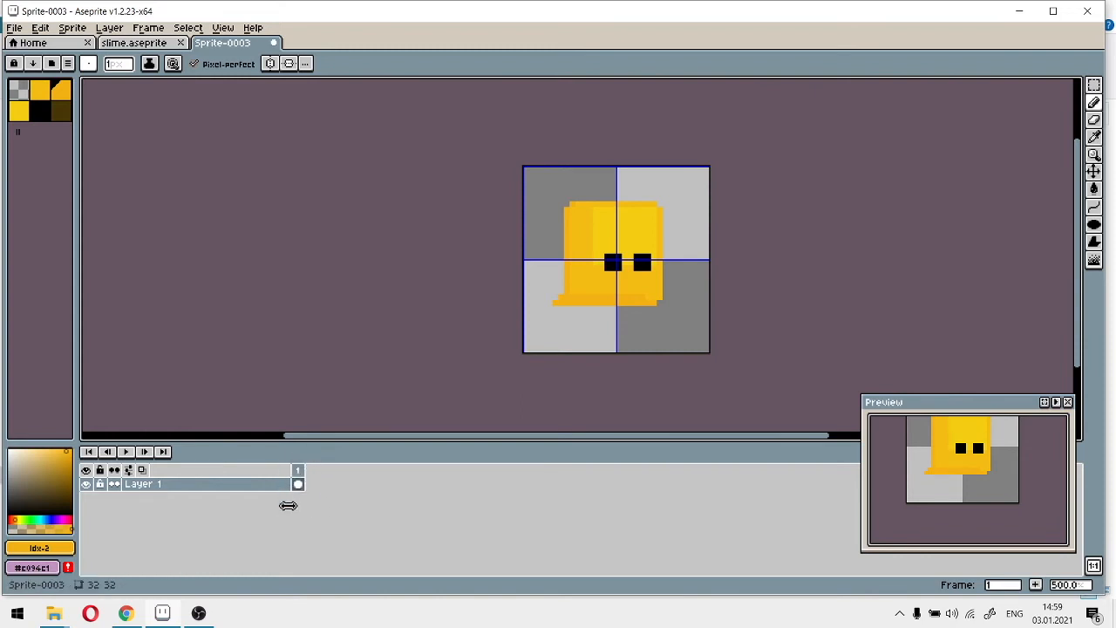
Add a second frame and paint the top row of both eyes in the light highlight yellow
{"action": "left_click", "coordinate": [1036, 585]}
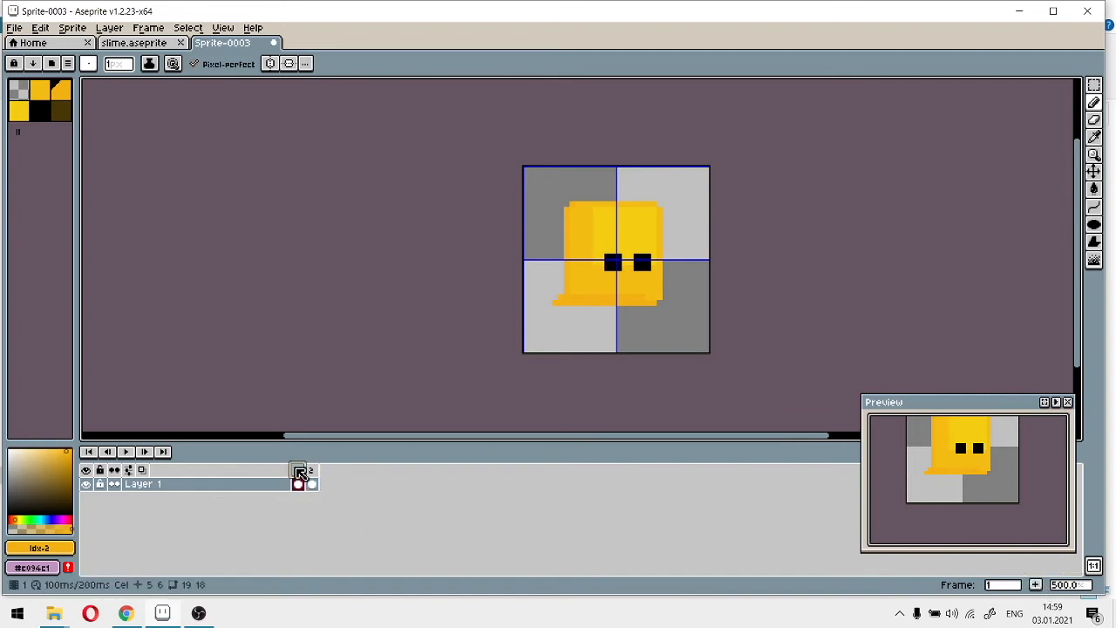
{"action": "left_click", "coordinate": [312, 470]}
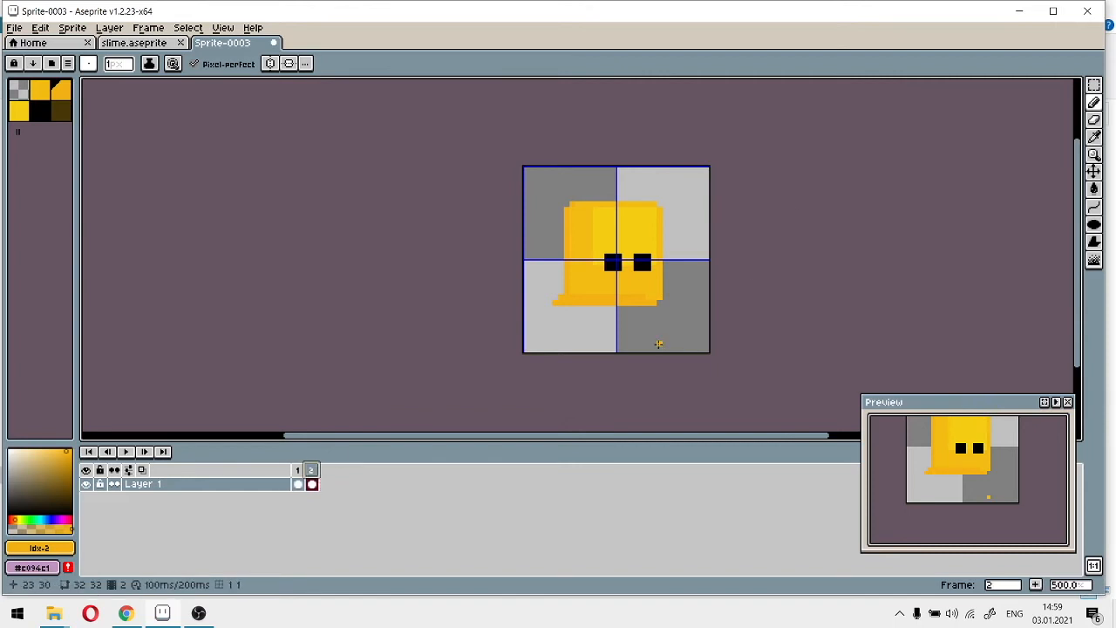
{"action": "scroll", "coordinate": [752, 276], "scroll_direction": "up", "scroll_amount": 7}
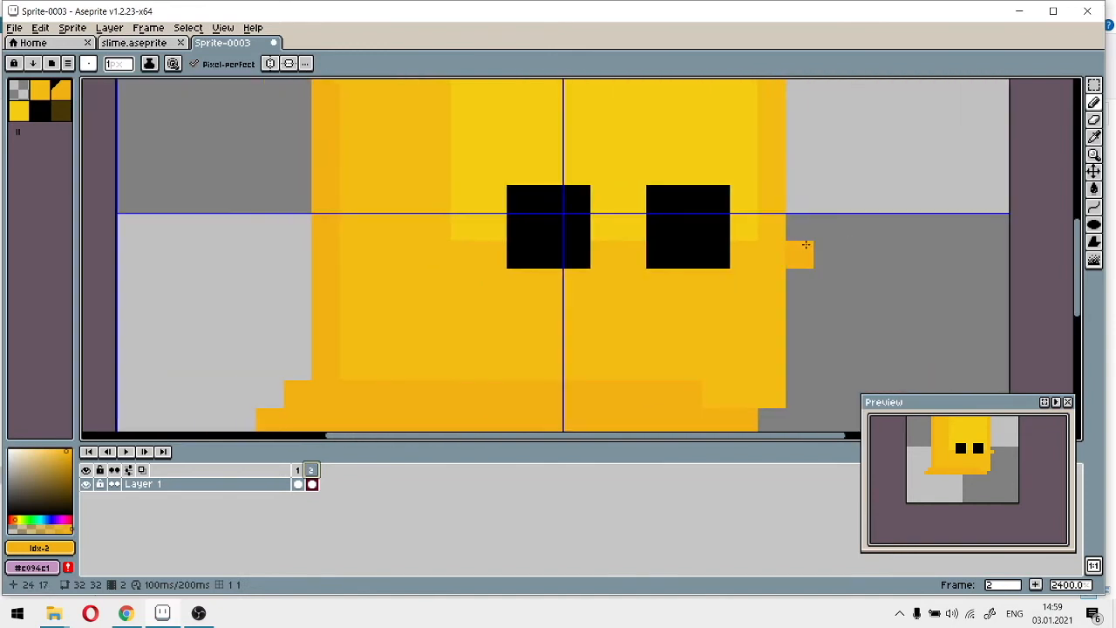
{"action": "left_click", "coordinate": [18, 111]}
{"action": "left_click", "coordinate": [523, 202]}
{"action": "left_click_drag", "start_coordinate": [523, 202], "coordinate": [720, 200]}
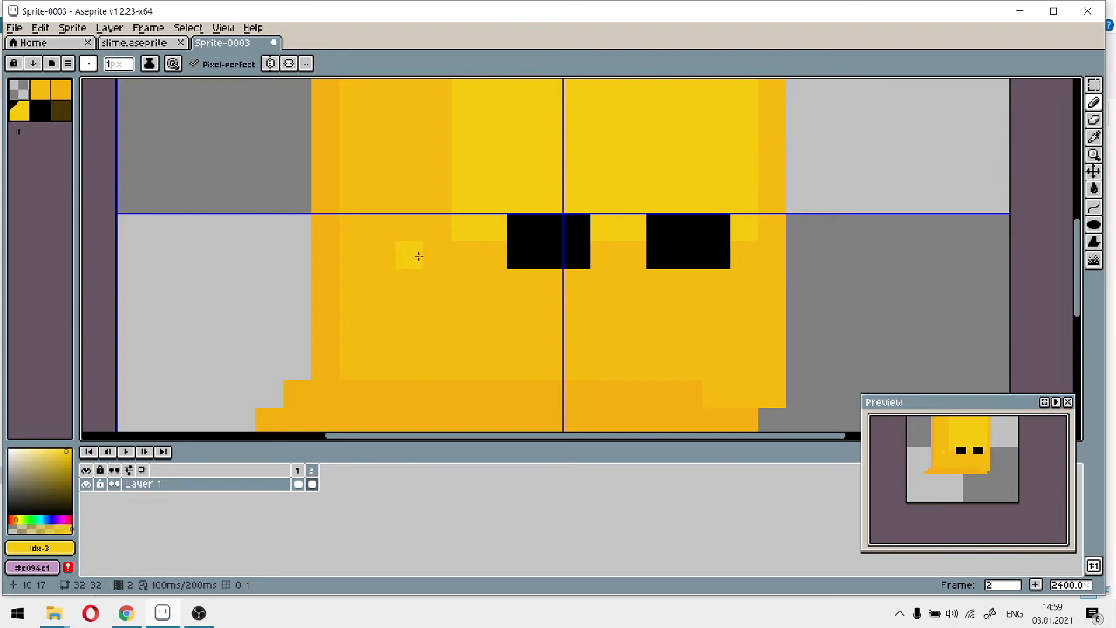
Cover the bottom row of both eyes in frame 2 with the body yellow
{"action": "left_click", "coordinate": [60, 89]}
{"action": "left_click_drag", "start_coordinate": [489, 256], "coordinate": [600, 261]}
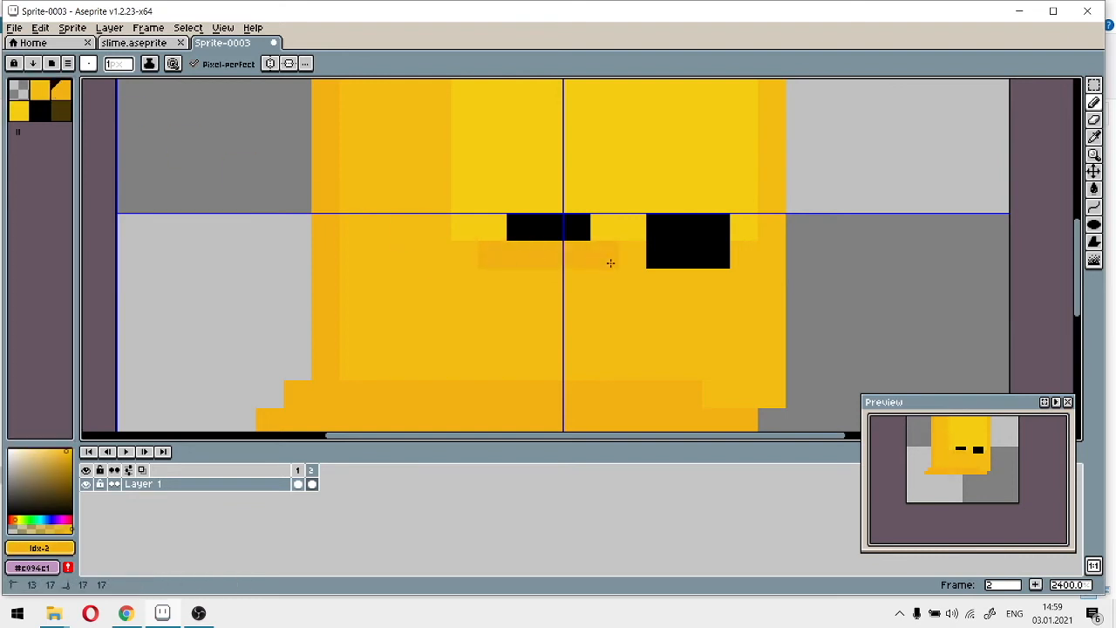
{"action": "left_click", "coordinate": [39, 89]}
{"action": "left_click_drag", "start_coordinate": [486, 262], "coordinate": [718, 256]}
Recolour the remaining row of both eyes in frame 2 dark brown to form closed eyelids
{"action": "left_click", "coordinate": [61, 108]}
{"action": "left_click", "coordinate": [511, 232]}
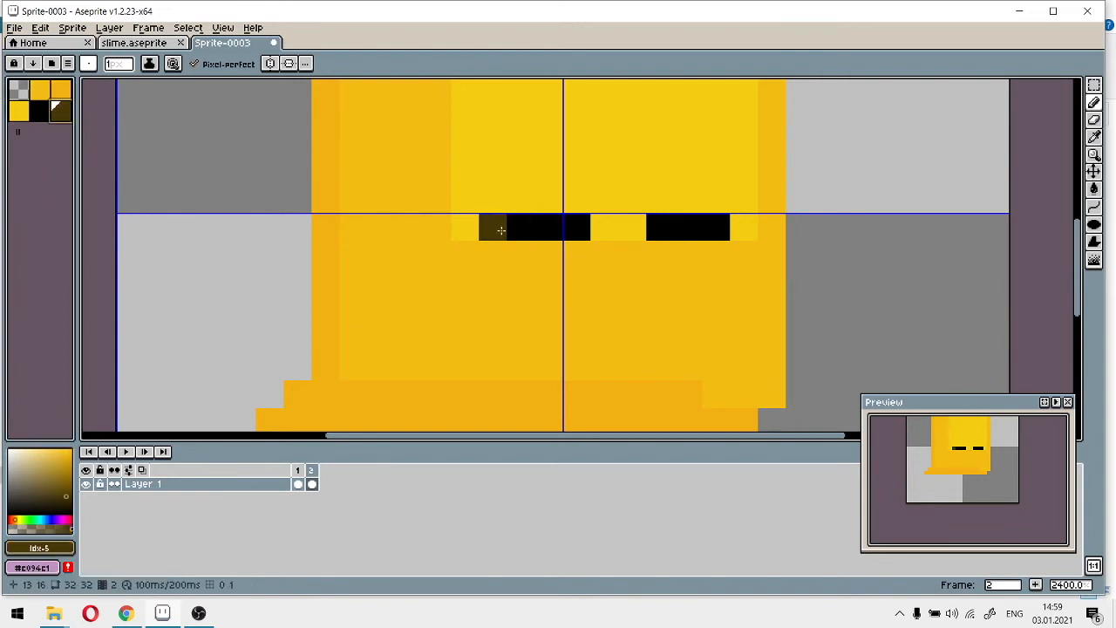
{"action": "left_click_drag", "start_coordinate": [518, 227], "coordinate": [570, 227]}
{"action": "left_click_drag", "start_coordinate": [654, 227], "coordinate": [714, 229]}
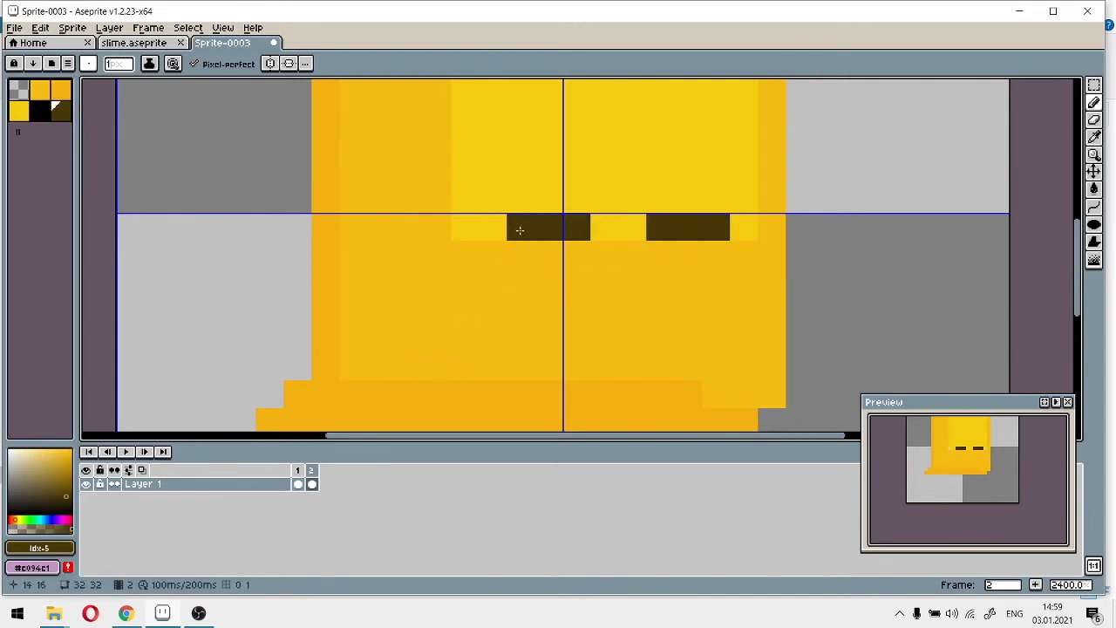
{"action": "scroll", "coordinate": [426, 397], "scroll_direction": "down", "scroll_amount": 3}
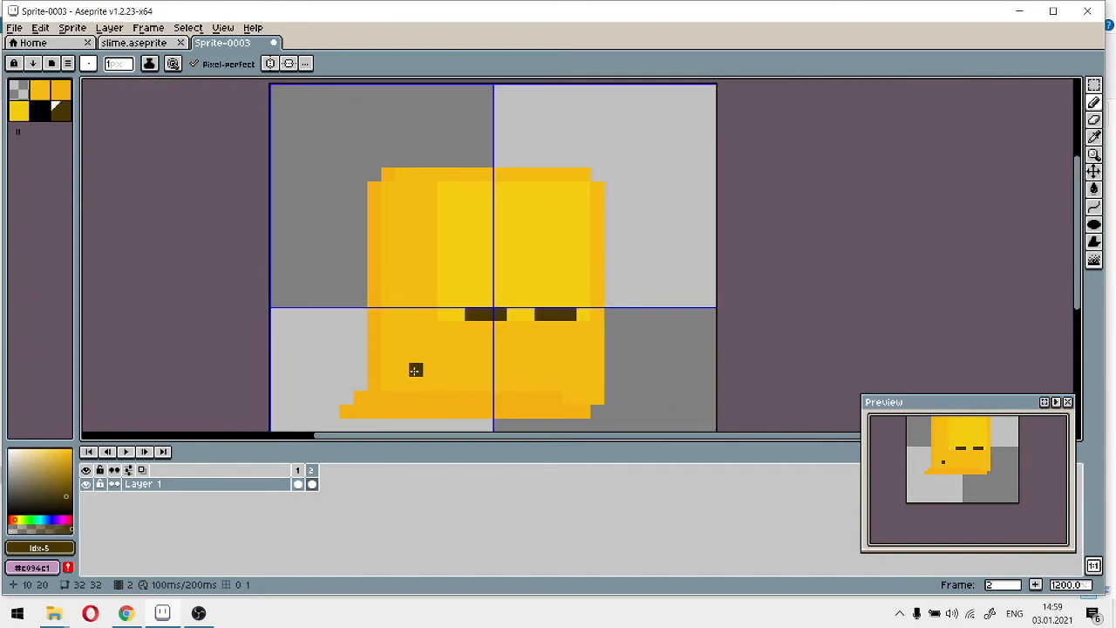
Add a third frame to the animation and compare it with the earlier frames
{"action": "left_click", "coordinate": [1038, 588]}
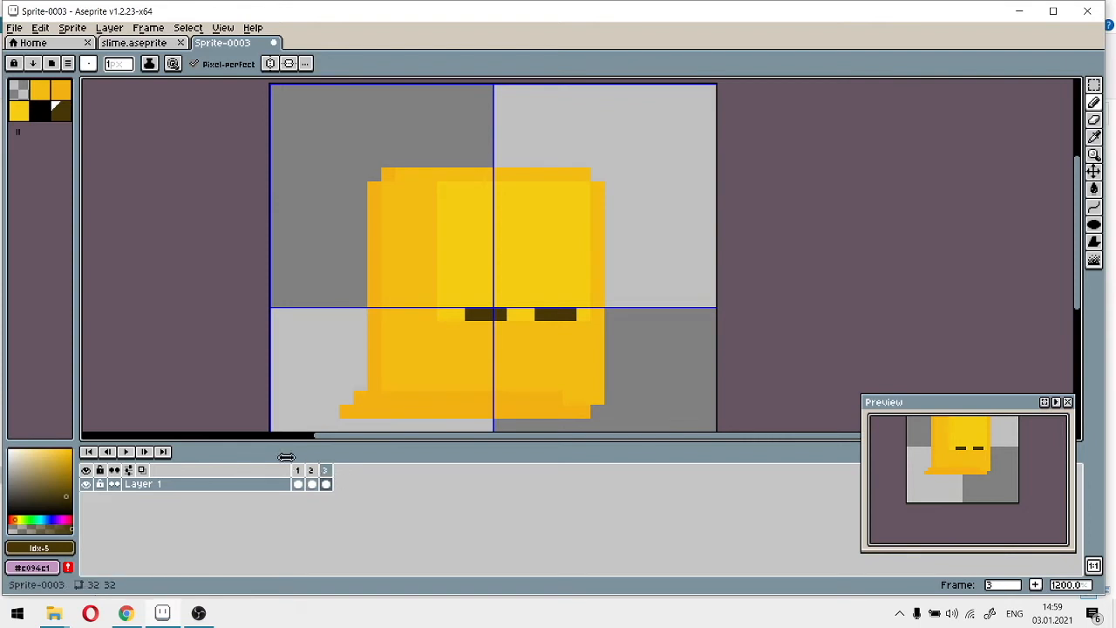
{"action": "left_click", "coordinate": [302, 472]}
{"action": "left_click", "coordinate": [312, 471]}
{"action": "left_click", "coordinate": [334, 469]}
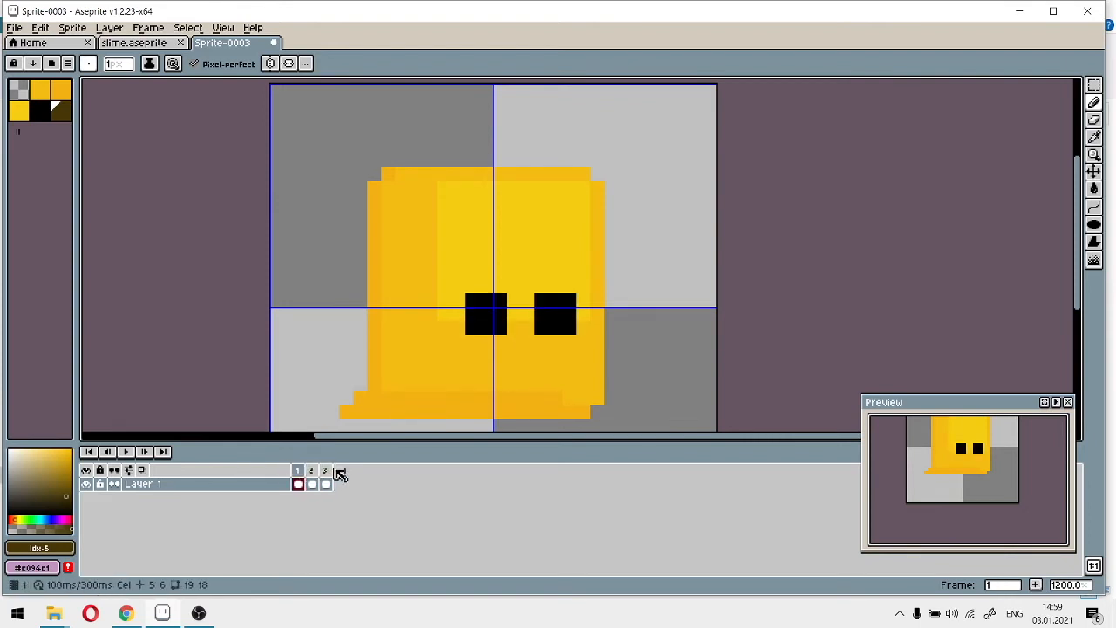
{"action": "left_click", "coordinate": [327, 472]}
{"action": "left_click", "coordinate": [302, 473]}
{"action": "left_click", "coordinate": [325, 472]}
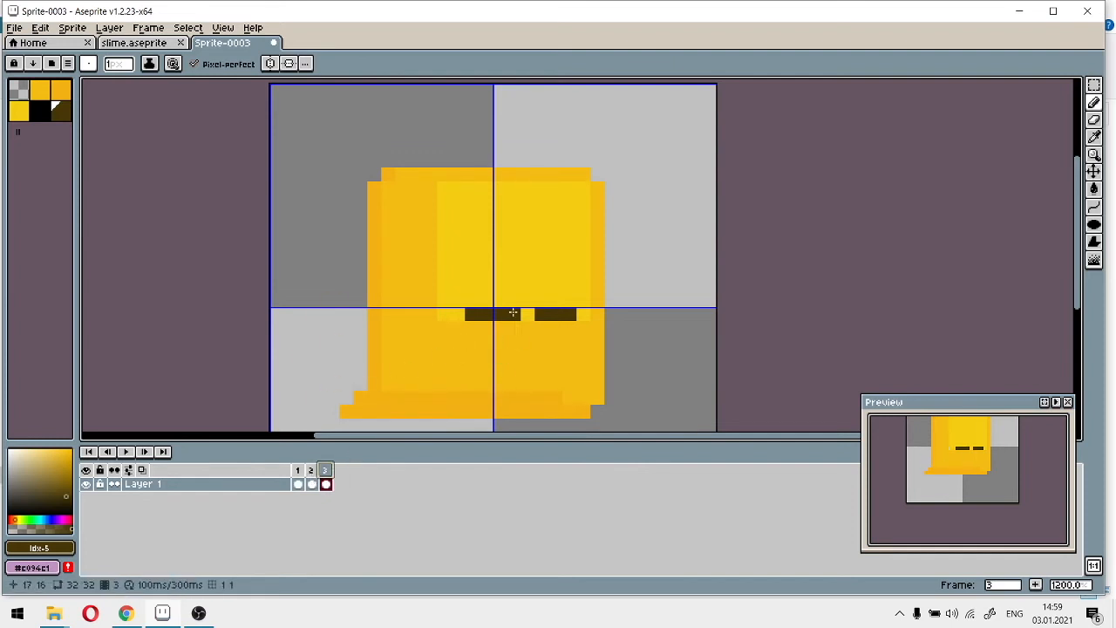
{"action": "left_click", "coordinate": [374, 202]}
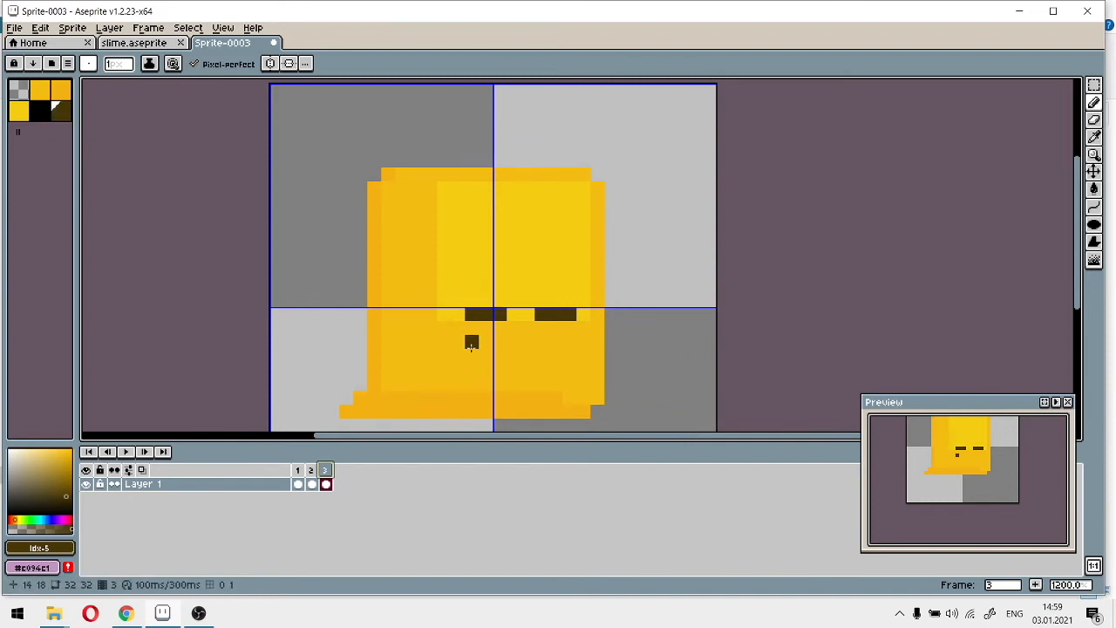
{"action": "left_click", "coordinate": [298, 475]}
{"action": "left_click", "coordinate": [327, 472]}
Copy the open-eyed drawing from frame 1 into frame 3 of Layer 1
{"action": "left_click", "coordinate": [298, 472]}
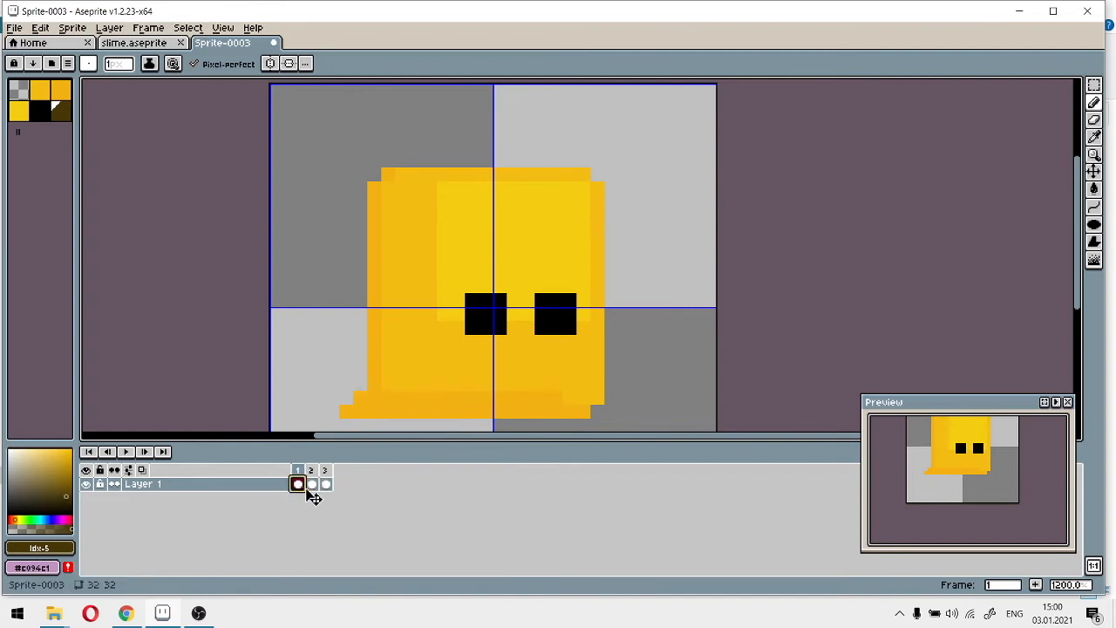
{"action": "left_click", "coordinate": [327, 486]}
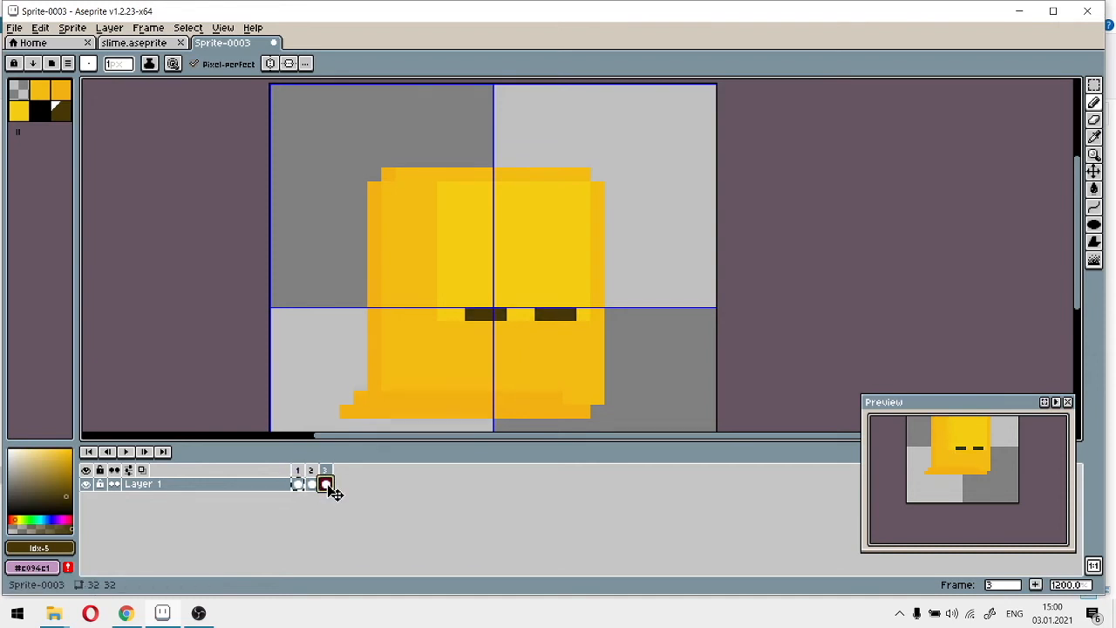
{"action": "key", "text": "ctrl+v"}
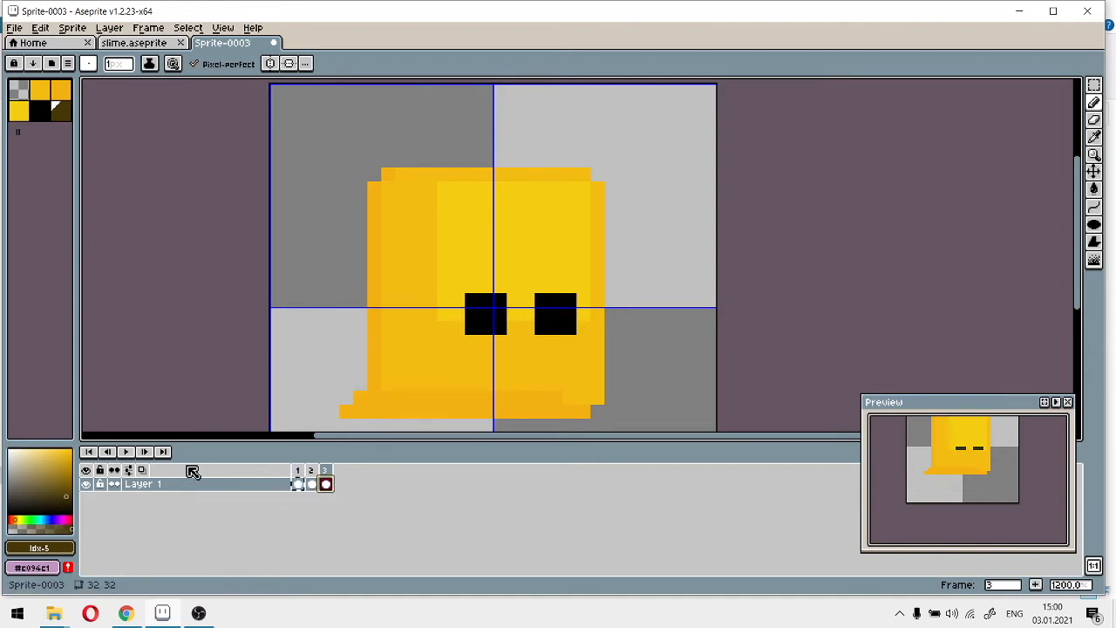
Play the blink animation, shrink the sprite in the preview, and stop playback
{"action": "left_click", "coordinate": [128, 452]}
{"action": "left_click", "coordinate": [131, 455]}
{"action": "scroll", "coordinate": [689, 280], "scroll_direction": "down", "scroll_amount": 2}
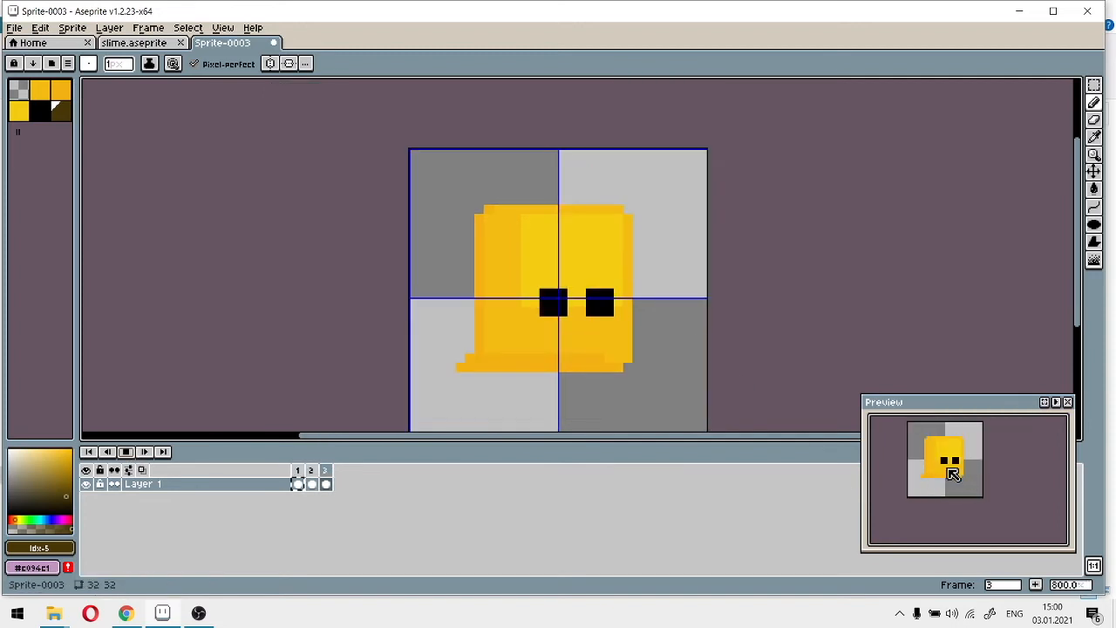
{"action": "scroll", "coordinate": [976, 481], "scroll_direction": "down", "scroll_amount": 2}
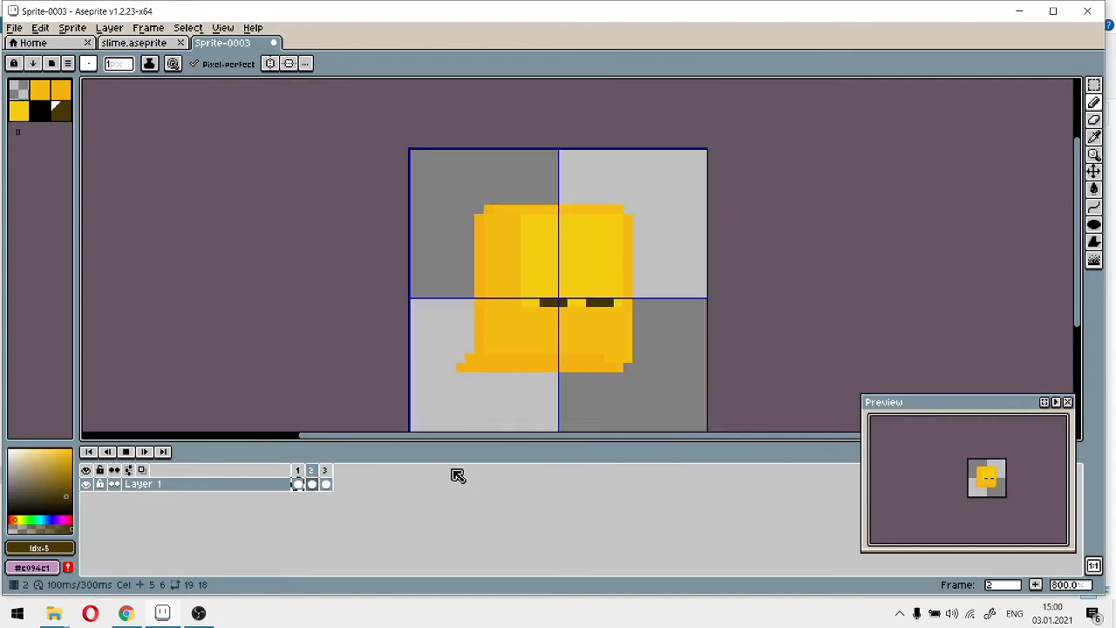
{"action": "left_click", "coordinate": [127, 451]}
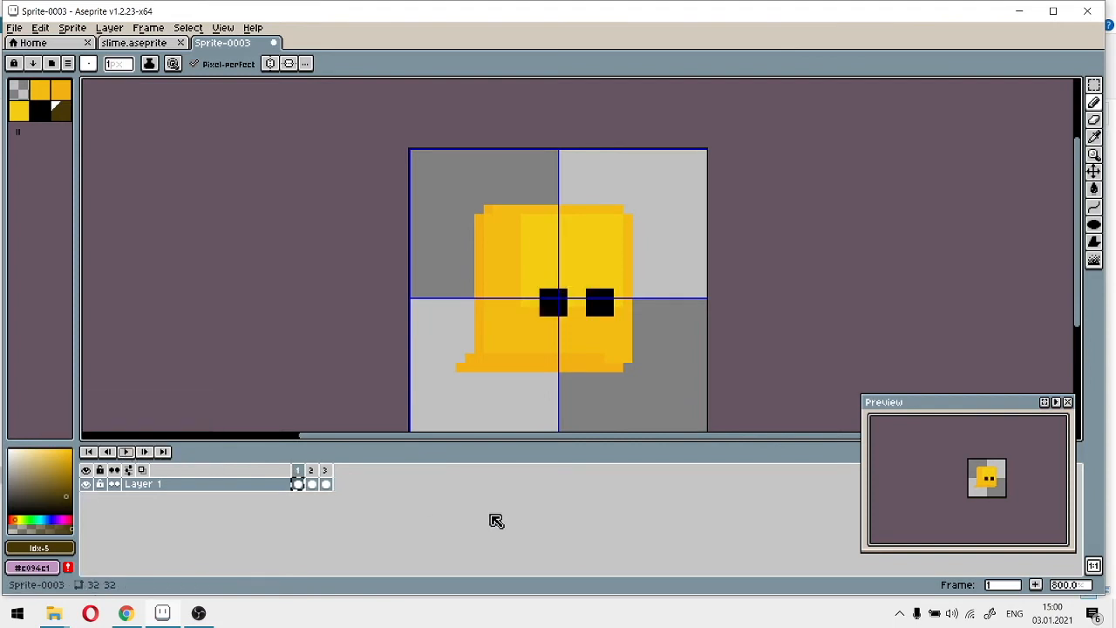
Set the duration of frame 1 to 300 milliseconds
{"action": "scroll", "coordinate": [540, 322], "scroll_direction": "up", "scroll_amount": 5}
{"action": "left_click", "coordinate": [325, 476]}
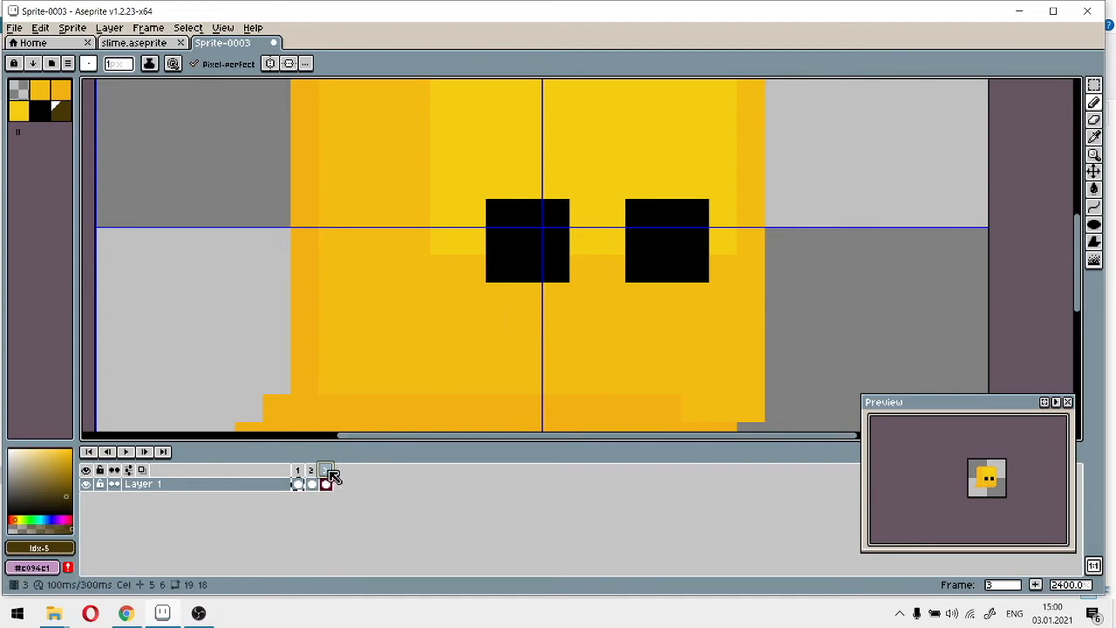
{"action": "left_click", "coordinate": [297, 470]}
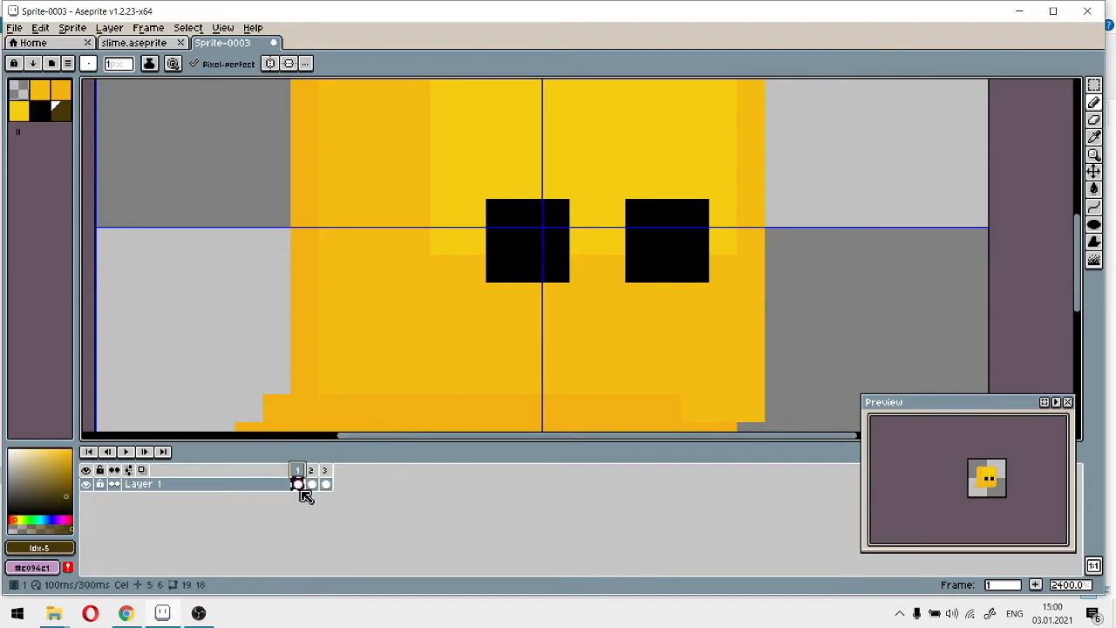
{"action": "key", "text": "p"}
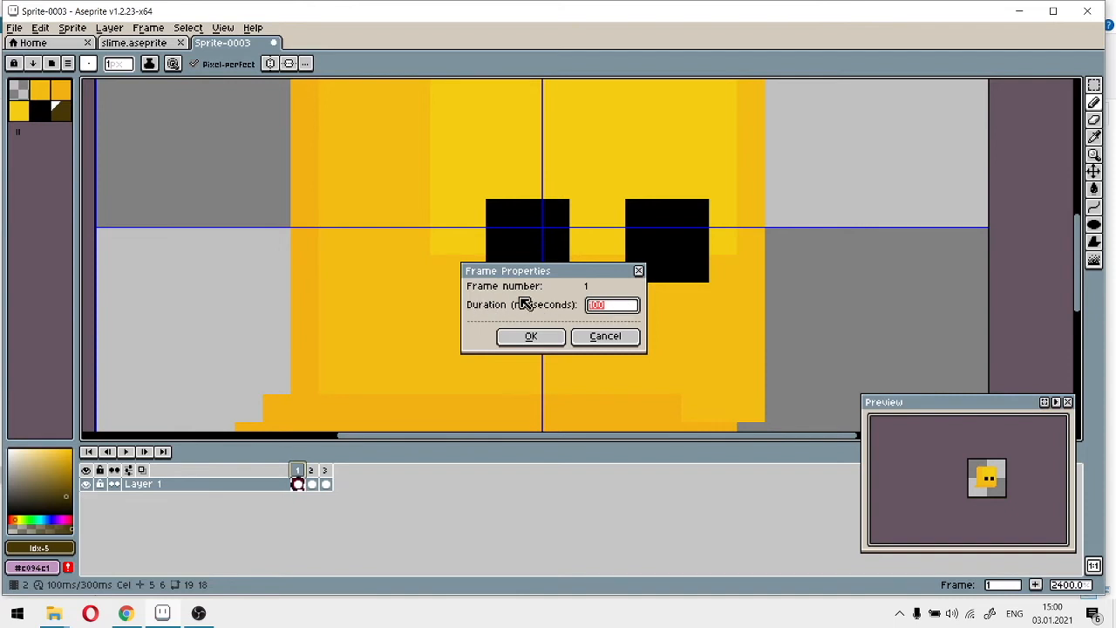
{"action": "left_click", "coordinate": [534, 336]}
Set the duration of frame 2 to 300 milliseconds
{"action": "left_click", "coordinate": [311, 483]}
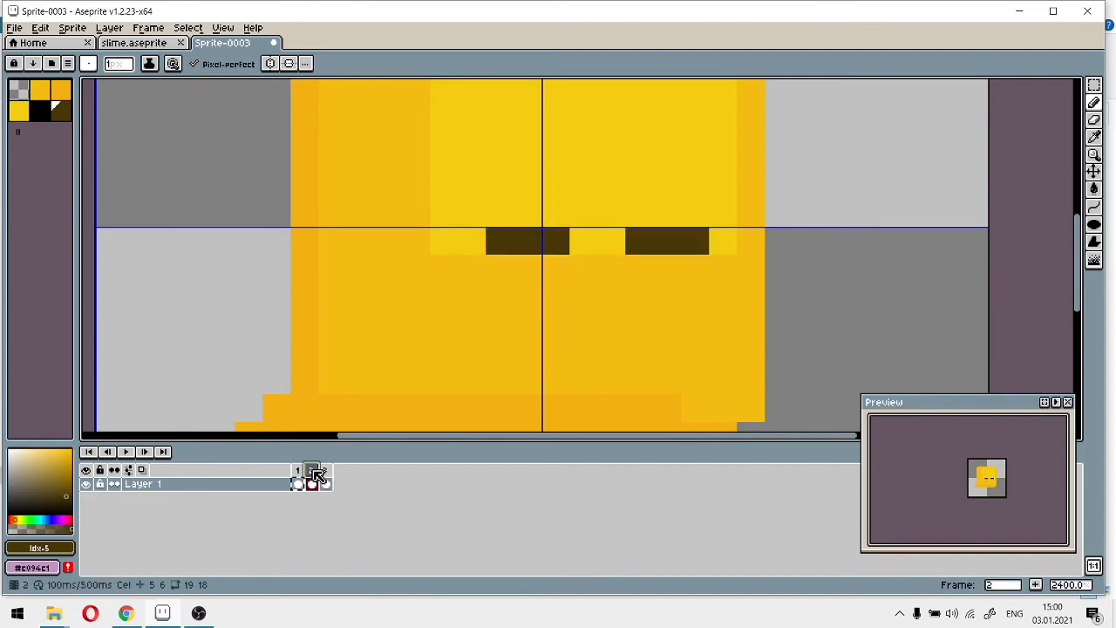
{"action": "key", "text": "shift+p"}
{"action": "type", "text": "300"}
{"action": "left_click", "coordinate": [549, 338]}
Set the duration of frame 3 to 300 milliseconds
{"action": "left_click", "coordinate": [325, 483]}
{"action": "key", "text": "shift+p"}
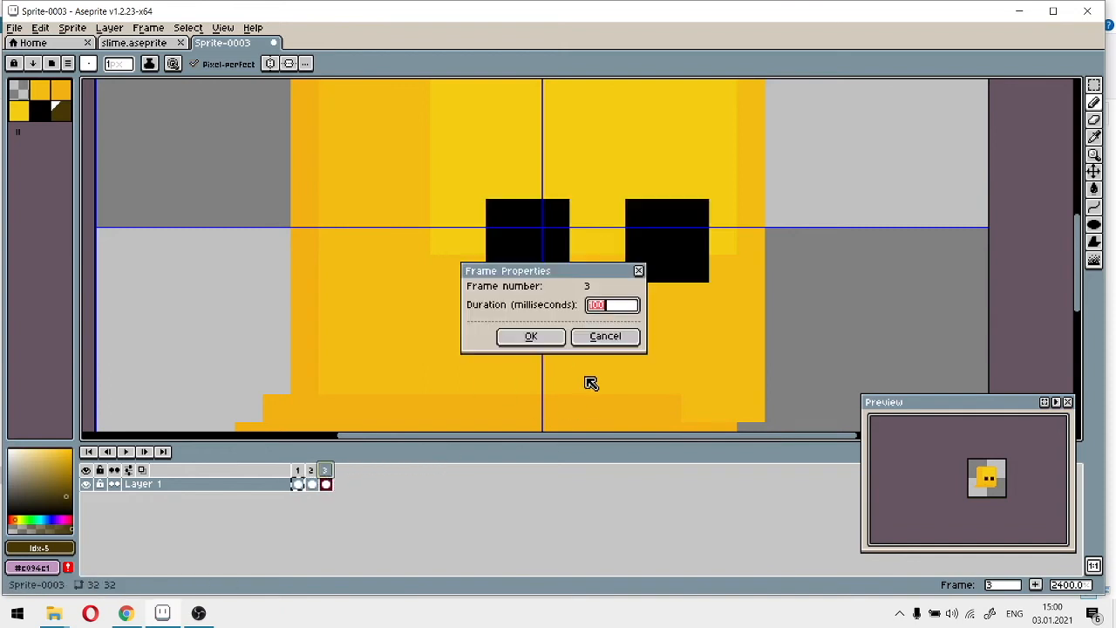
{"action": "type", "text": "300"}
{"action": "left_click", "coordinate": [533, 339]}
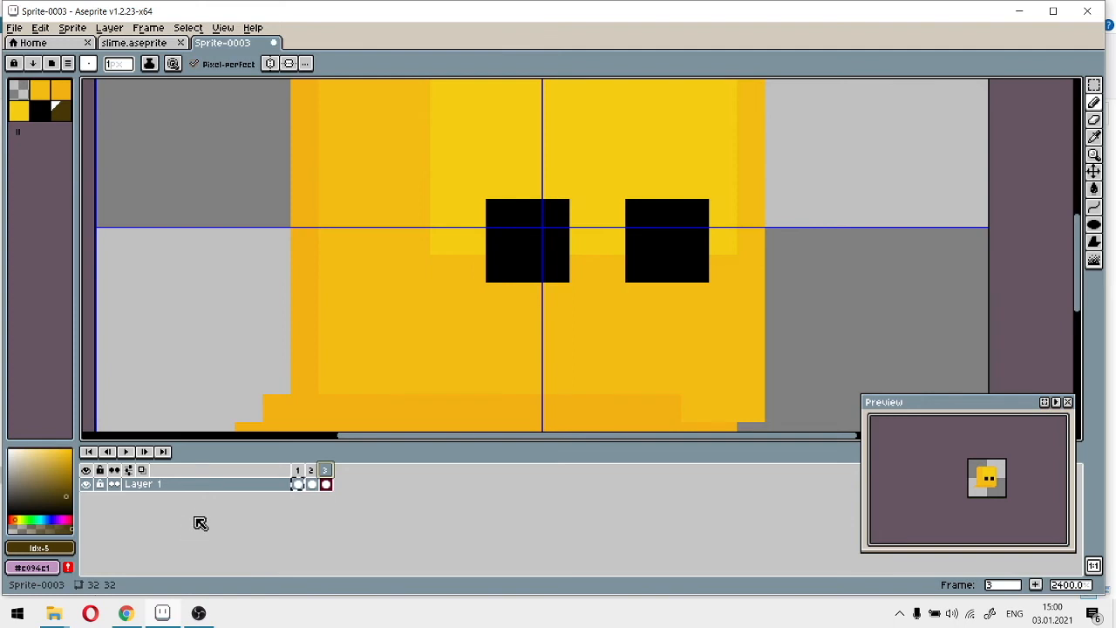
Step through the animation one frame at a time and return to the first frame
{"action": "left_click", "coordinate": [146, 452]}
{"action": "left_click", "coordinate": [145, 452]}
{"action": "left_click", "coordinate": [145, 452]}
{"action": "left_click", "coordinate": [146, 452]}
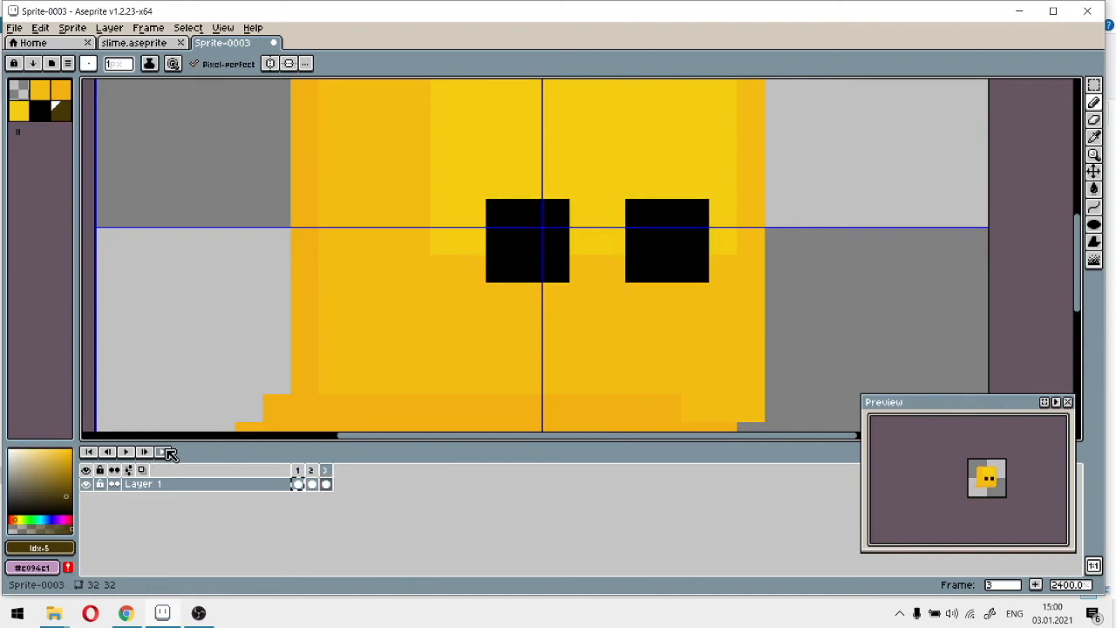
{"action": "left_click", "coordinate": [92, 453]}
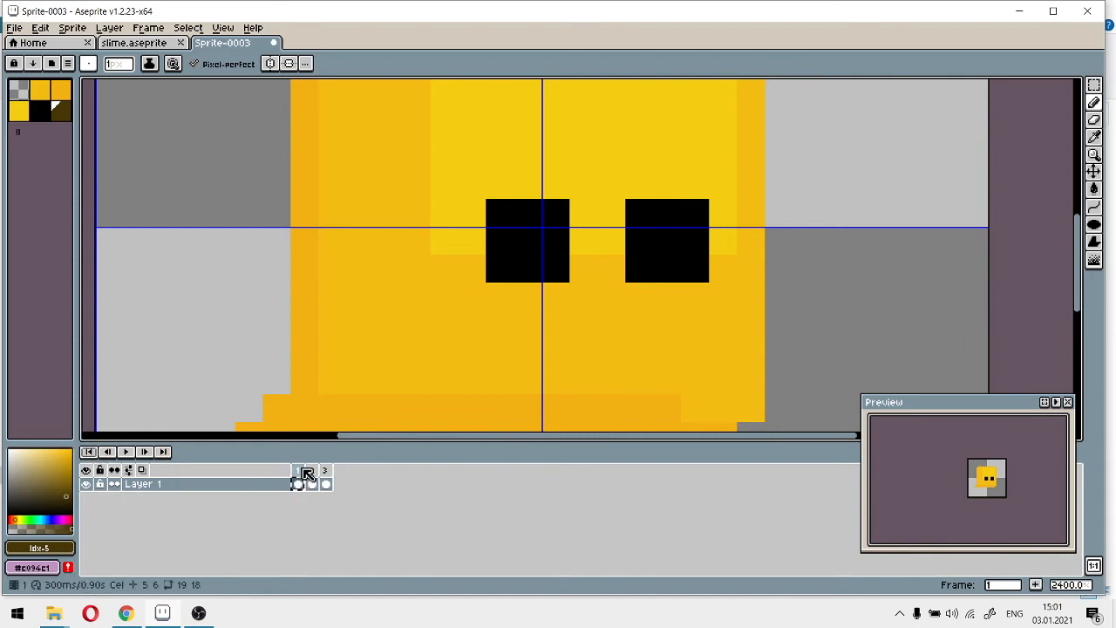
Toggle the visibility of Layer 1 off and back on
{"action": "scroll", "coordinate": [414, 267], "scroll_direction": "down", "scroll_amount": 4}
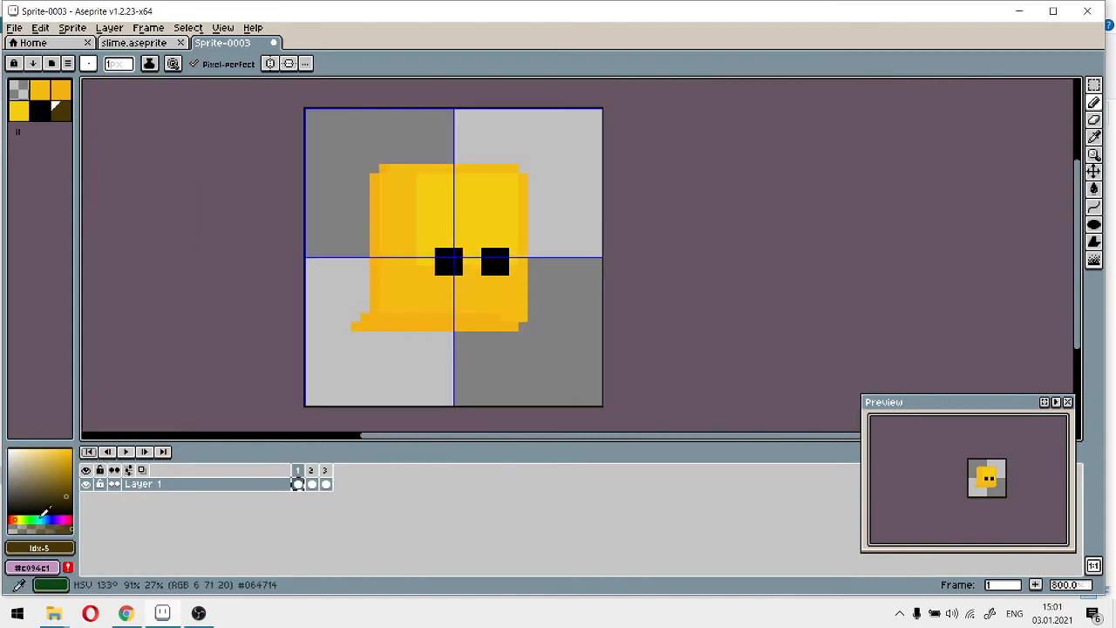
{"action": "left_click", "coordinate": [87, 484]}
{"action": "left_click", "coordinate": [87, 484]}
{"action": "left_click", "coordinate": [87, 484]}
{"action": "left_click", "coordinate": [89, 483]}
{"action": "left_click", "coordinate": [89, 483]}
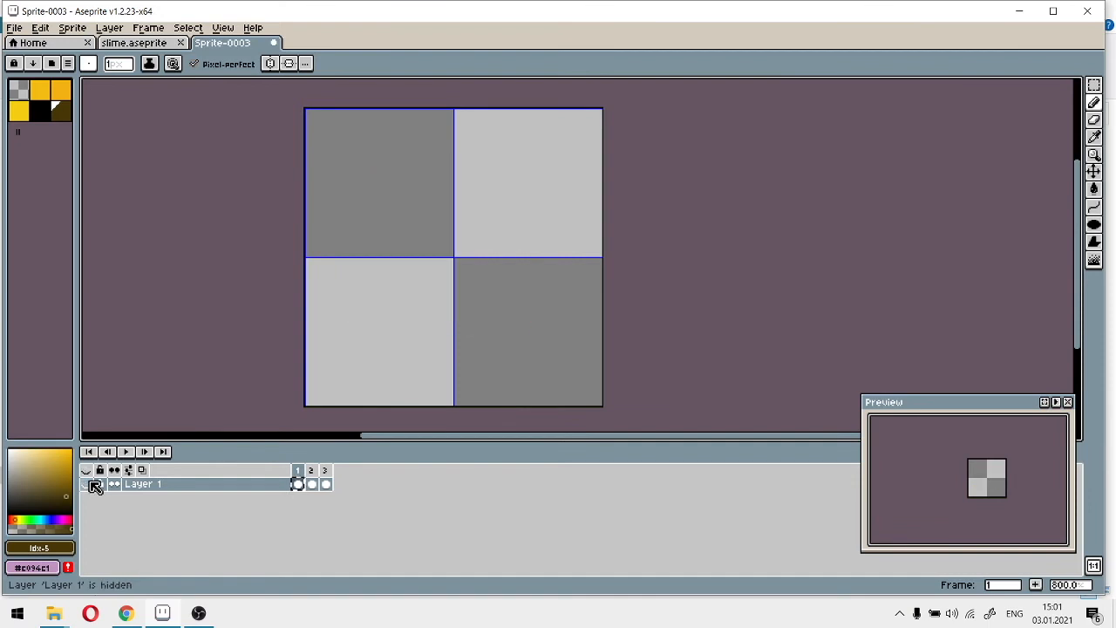
{"action": "left_click", "coordinate": [91, 487]}
Add a fourth frame after frame 3 with the same slime drawing
{"action": "scroll", "coordinate": [569, 272], "scroll_direction": "up", "scroll_amount": 2}
{"action": "left_click_drag", "start_coordinate": [531, 276], "coordinate": [718, 309]}
{"action": "left_click", "coordinate": [326, 470]}
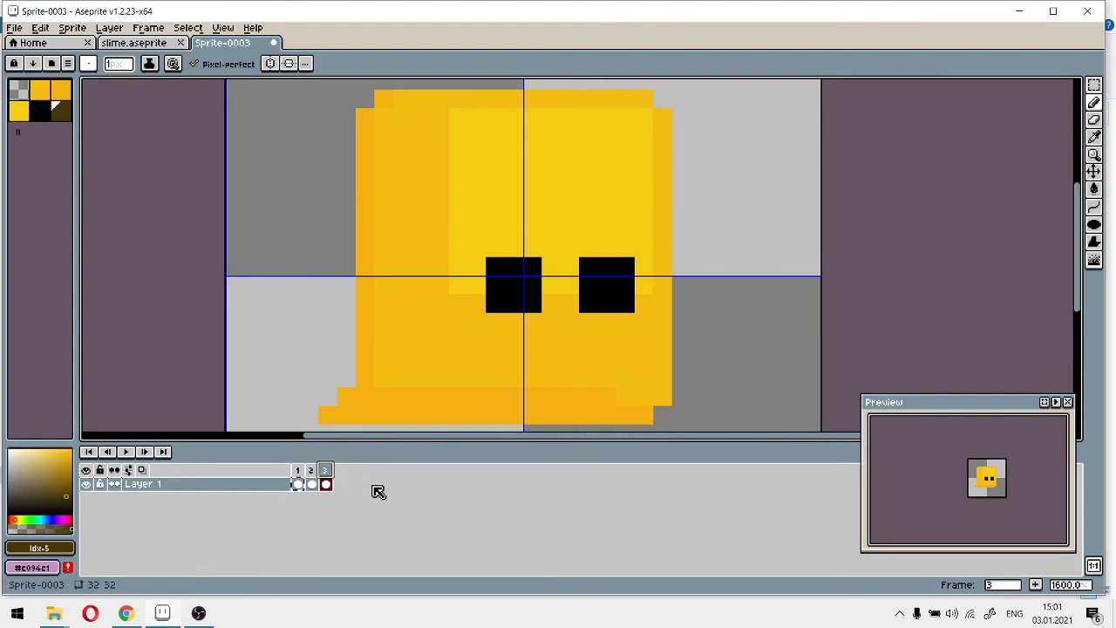
{"action": "left_click", "coordinate": [1038, 585]}
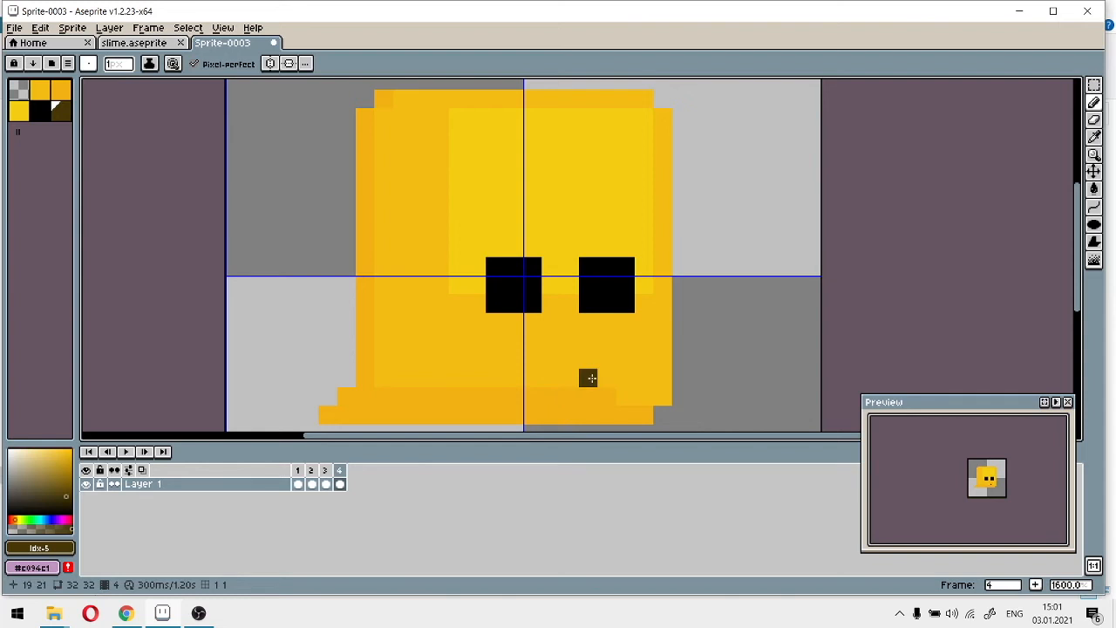
{"action": "left_click_drag", "start_coordinate": [718, 264], "coordinate": [732, 235]}
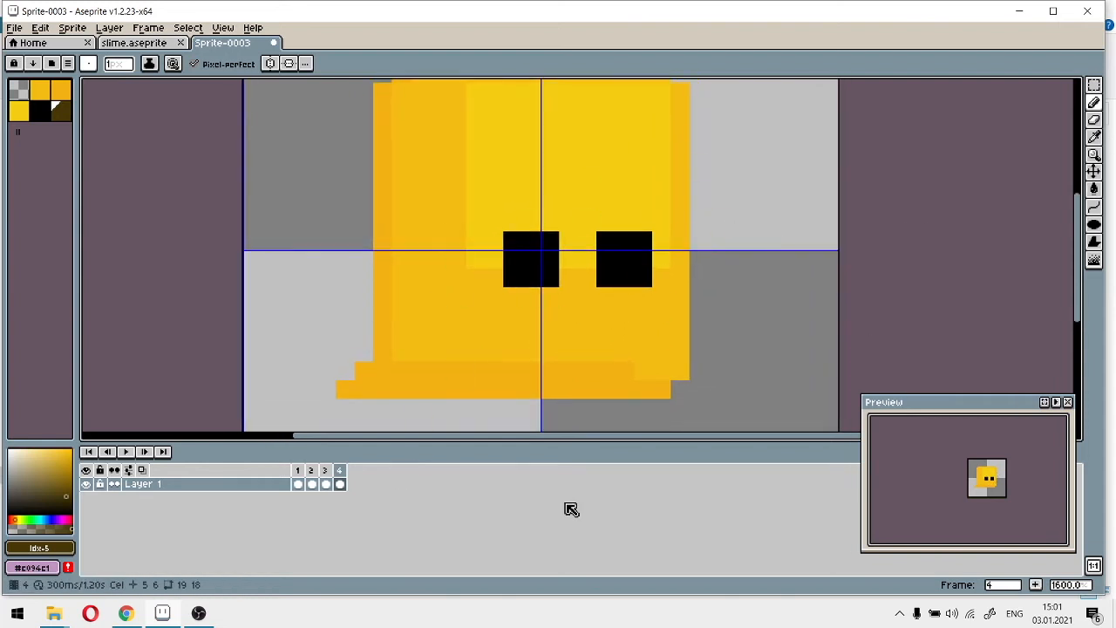
{"action": "left_click", "coordinate": [1035, 584]}
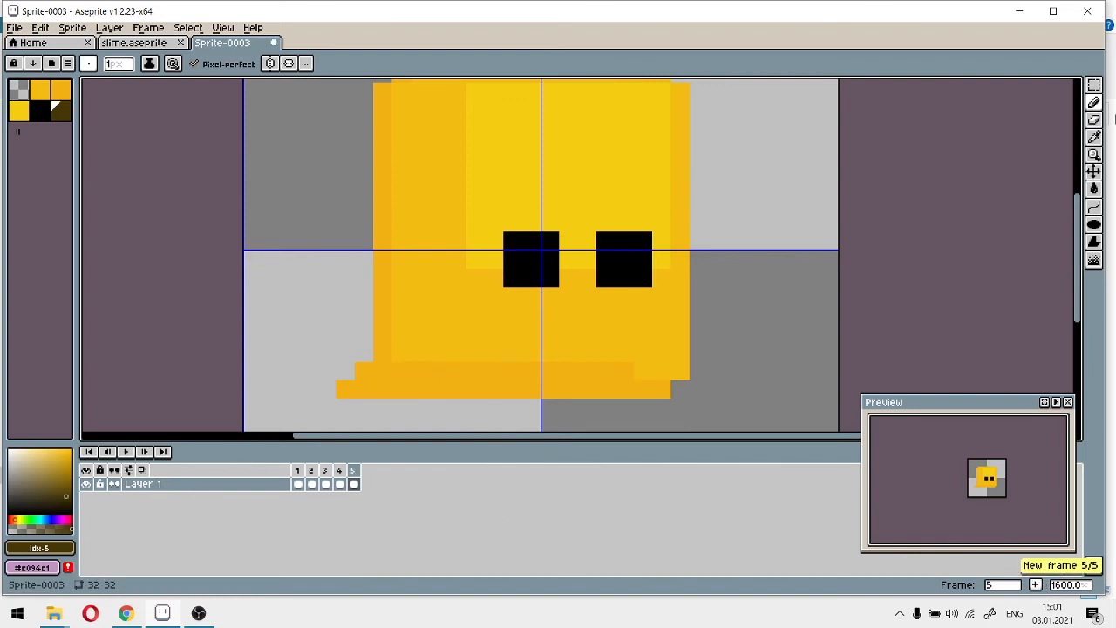
{"action": "left_click", "coordinate": [1094, 84]}
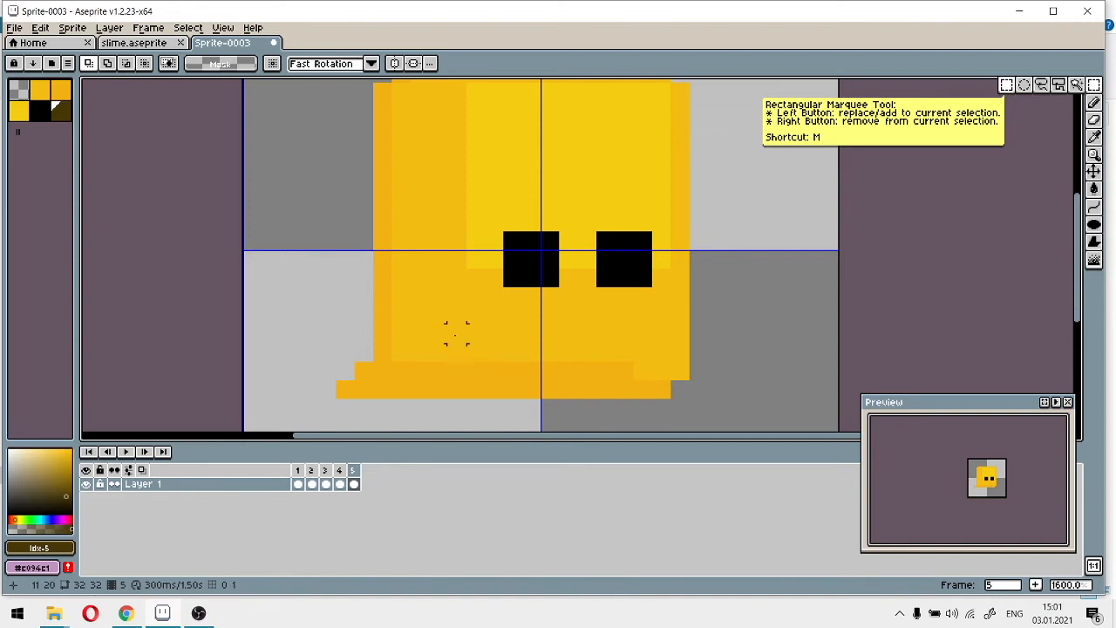
{"action": "key", "text": "ctrl+z"}
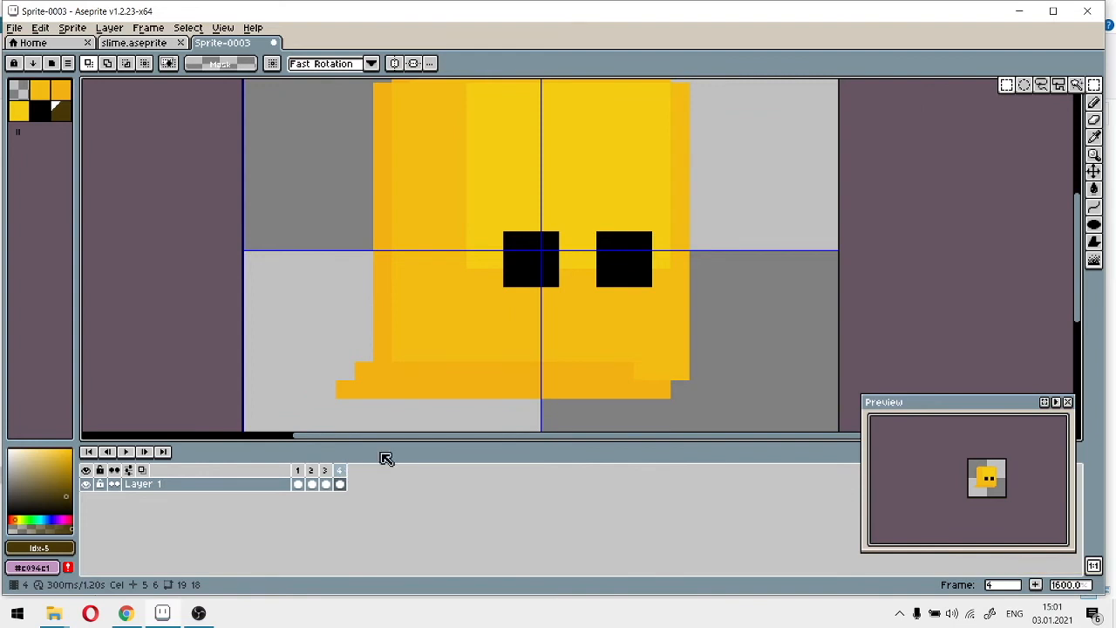
In frame 4, pencil a three-pixel-tall black column along the right side of each eye
{"action": "scroll", "coordinate": [622, 252], "scroll_direction": "up", "scroll_amount": 2}
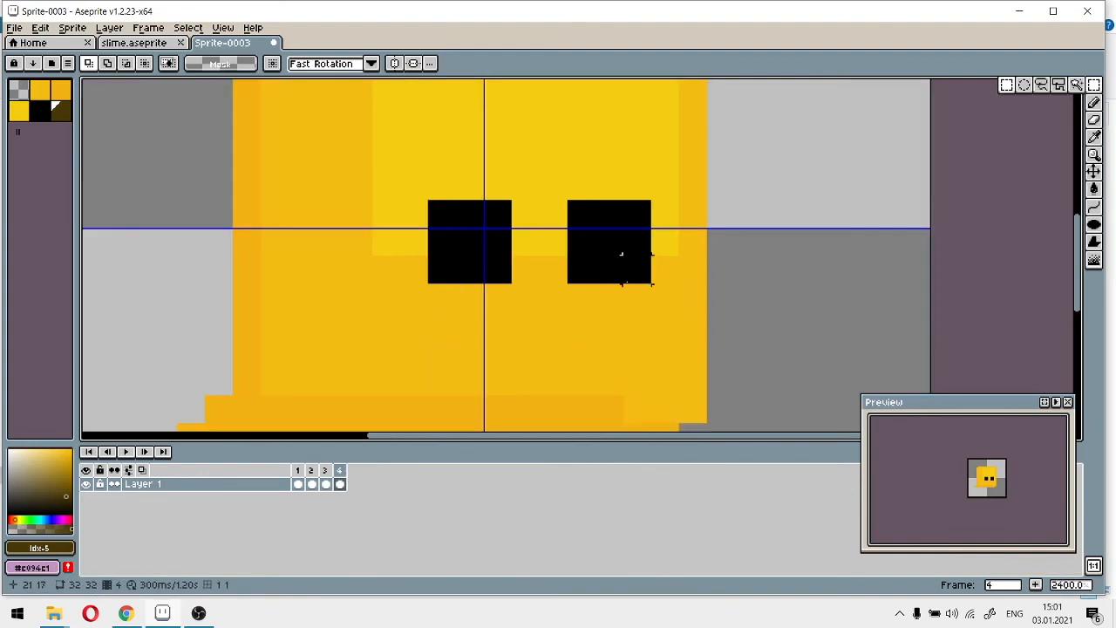
{"action": "left_click", "coordinate": [39, 109]}
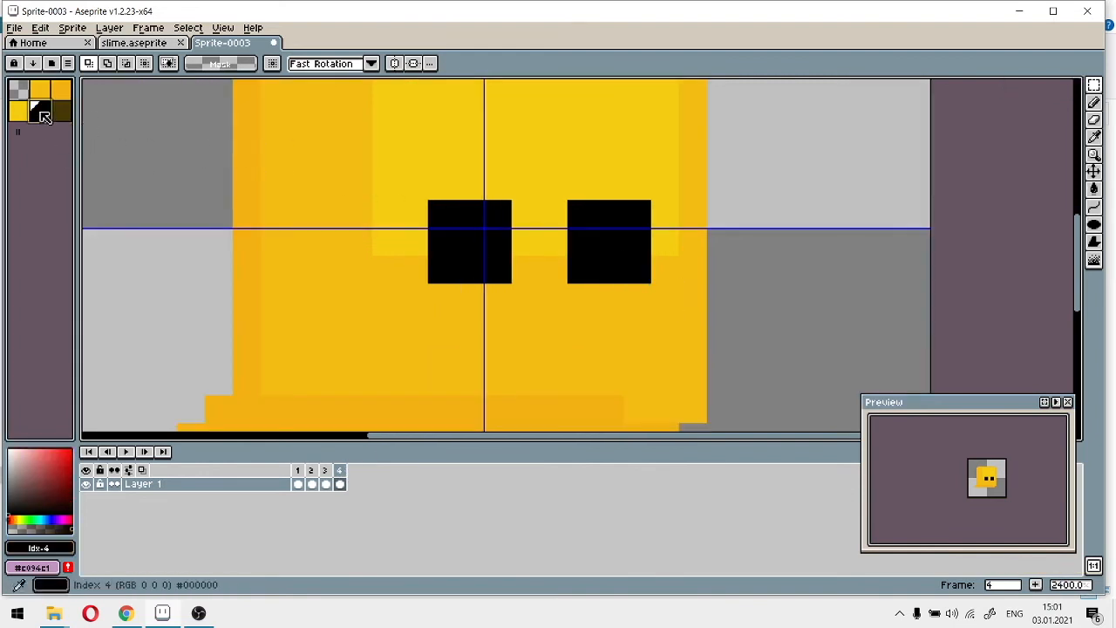
{"action": "left_click", "coordinate": [1093, 102]}
{"action": "mouse_move", "coordinate": [523, 213]}
{"action": "left_mouse_down"}
{"action": "mouse_move", "coordinate": [513, 214]}
{"action": "mouse_move", "coordinate": [514, 268]}
{"action": "left_mouse_up"}
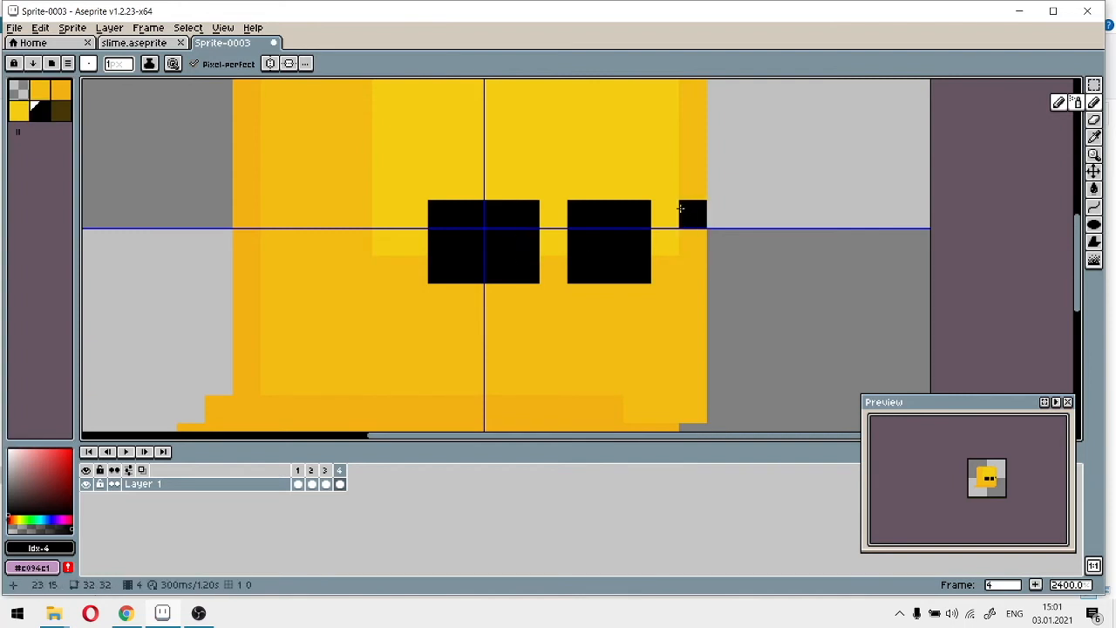
{"action": "left_click_drag", "start_coordinate": [665, 214], "coordinate": [660, 259]}
Repaint the leftmost column of both eyes in the matching yellow highlight and body colours, completing their one-pixel shift to the right
{"action": "left_click", "coordinate": [20, 111]}
{"action": "scroll", "coordinate": [391, 210], "scroll_direction": "up", "scroll_amount": 1}
{"action": "left_click_drag", "start_coordinate": [452, 214], "coordinate": [455, 241]}
{"action": "left_click", "coordinate": [45, 90]}
{"action": "left_click", "coordinate": [455, 289]}
{"action": "left_click", "coordinate": [684, 291]}
{"action": "key", "text": "ctrl+z"}
{"action": "left_click", "coordinate": [643, 291]}
{"action": "left_click", "coordinate": [20, 111]}
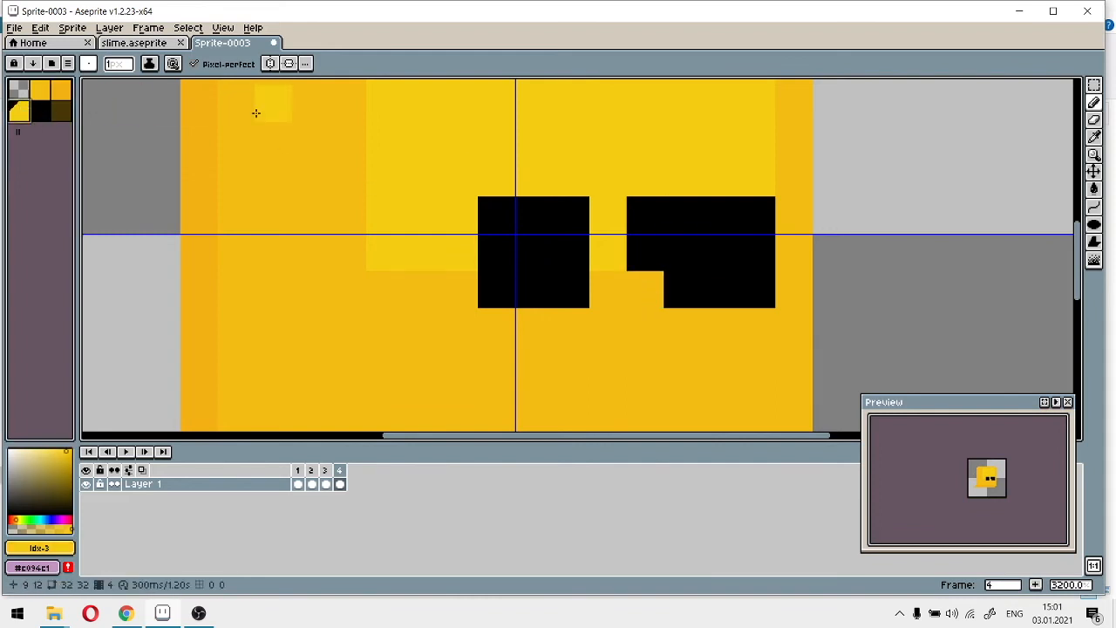
{"action": "left_click", "coordinate": [645, 215]}
{"action": "left_click", "coordinate": [643, 252]}
{"action": "scroll", "coordinate": [663, 282], "scroll_direction": "down", "scroll_amount": 4}
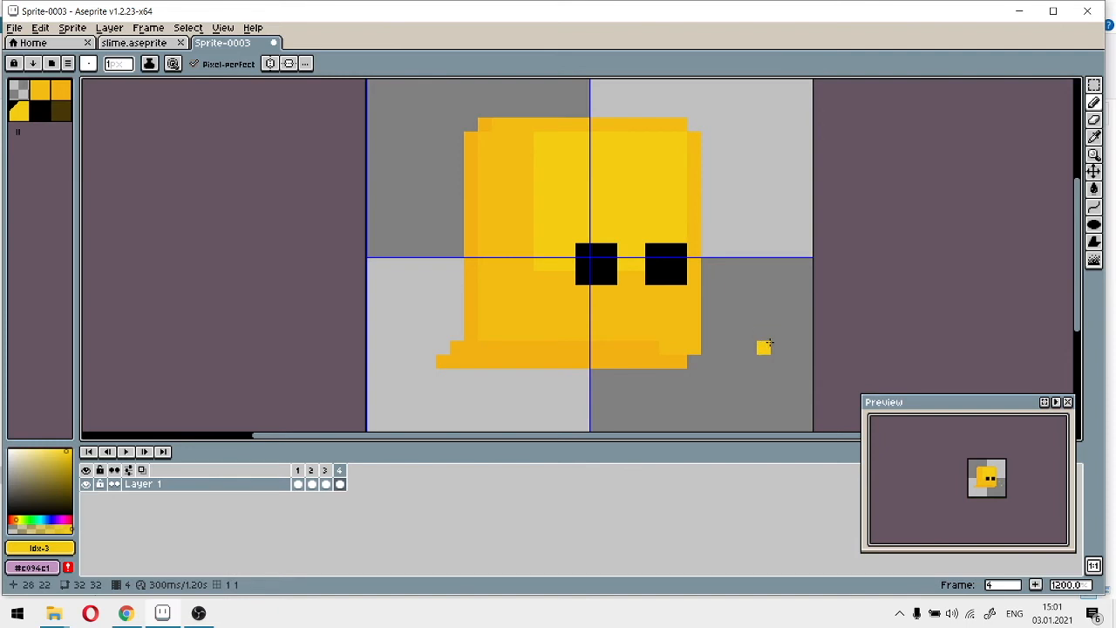
Try to shift the slime's left eye one more pixel to the right in frame 4 by repainting its edge columns
{"action": "scroll", "coordinate": [765, 346], "scroll_direction": "up", "scroll_amount": 3}
{"action": "left_click_drag", "start_coordinate": [570, 253], "coordinate": [625, 303]}
{"action": "scroll", "coordinate": [600, 283], "scroll_direction": "up", "scroll_amount": 3}
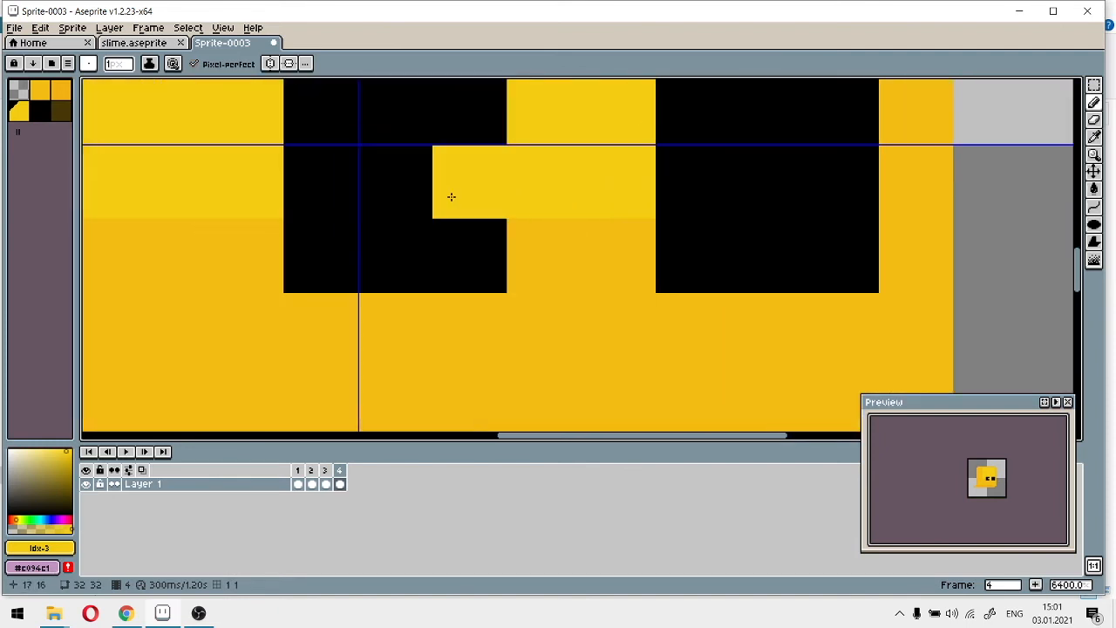
{"action": "left_click_drag", "start_coordinate": [354, 139], "coordinate": [457, 219]}
{"action": "left_click", "coordinate": [409, 242]}
{"action": "left_click", "coordinate": [394, 198]}
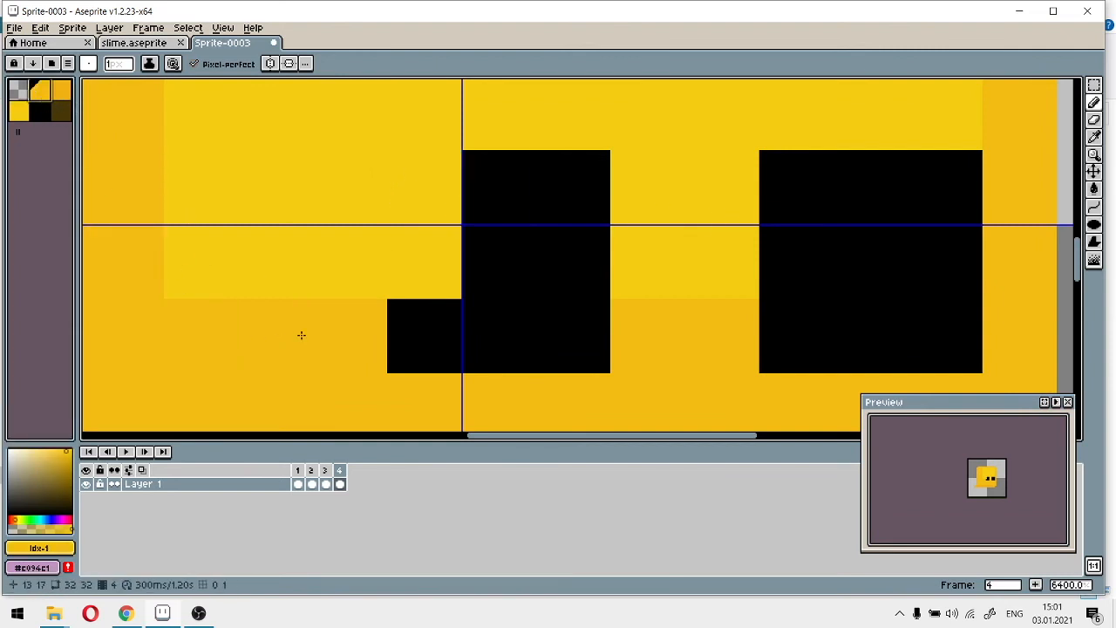
{"action": "left_click", "coordinate": [408, 339]}
{"action": "left_click", "coordinate": [39, 112]}
{"action": "left_click", "coordinate": [628, 163]}
{"action": "left_click", "coordinate": [635, 254]}
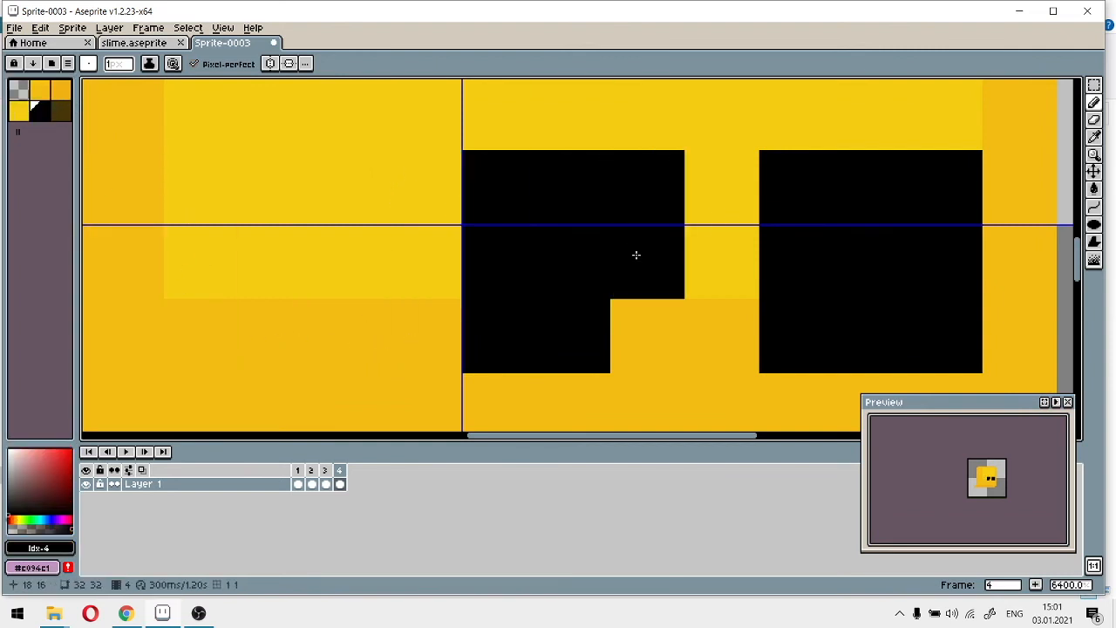
{"action": "left_click", "coordinate": [648, 337]}
{"action": "left_click", "coordinate": [443, 286]}
{"action": "scroll", "coordinate": [159, 252], "scroll_direction": "down", "scroll_amount": 3}
{"action": "scroll", "coordinate": [325, 282], "scroll_direction": "down", "scroll_amount": 1}
{"action": "scroll", "coordinate": [325, 282], "scroll_direction": "down", "scroll_amount": 1}
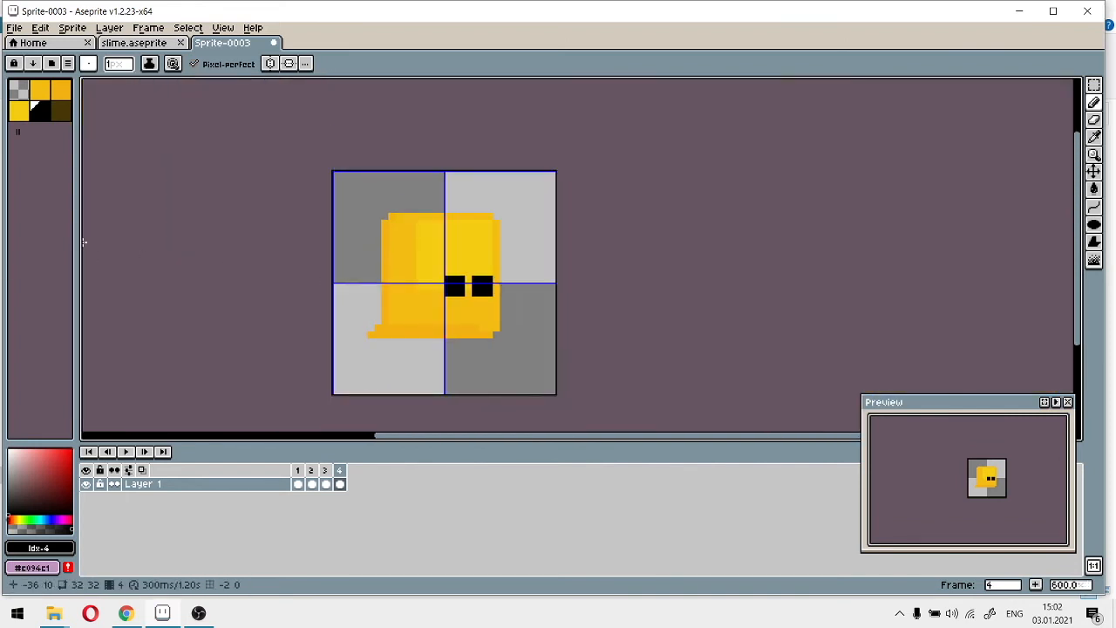
{"action": "scroll", "coordinate": [602, 267], "scroll_direction": "up", "scroll_amount": 5}
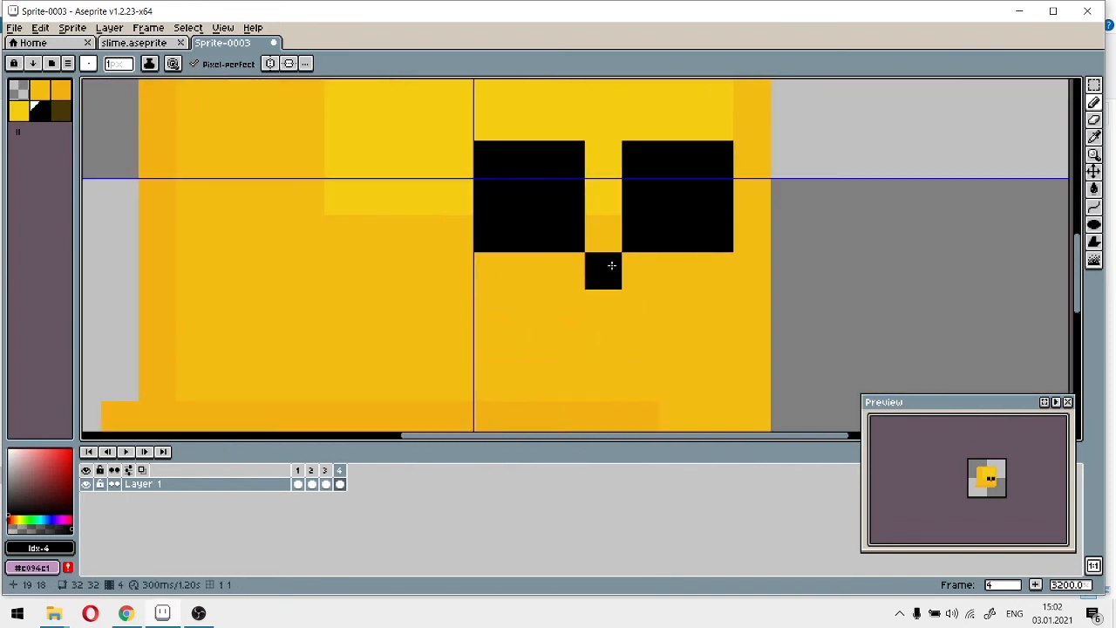
Undo the extra pencil edits to the left eye in frame 4
{"action": "scroll", "coordinate": [605, 262], "scroll_direction": "down", "scroll_amount": 1}
{"action": "key", "text": "ctrl+z"}
{"action": "key", "text": "ctrl+z"}
{"action": "key", "text": "ctrl+z"}
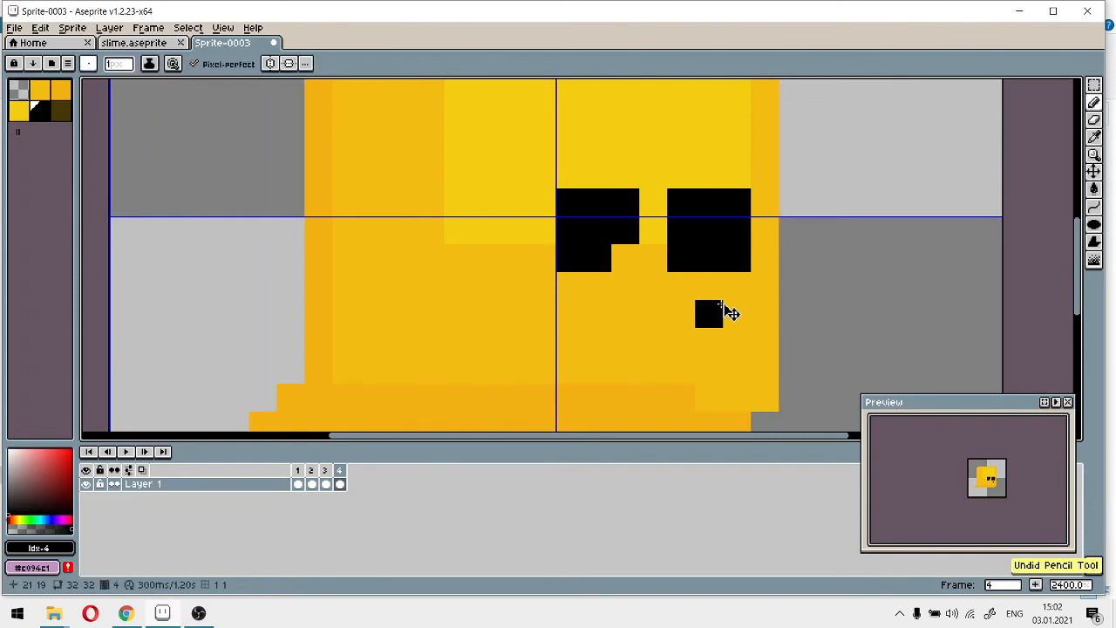
{"action": "key", "text": "ctrl+z"}
{"action": "key", "text": "ctrl+z"}
{"action": "key", "text": "ctrl+z"}
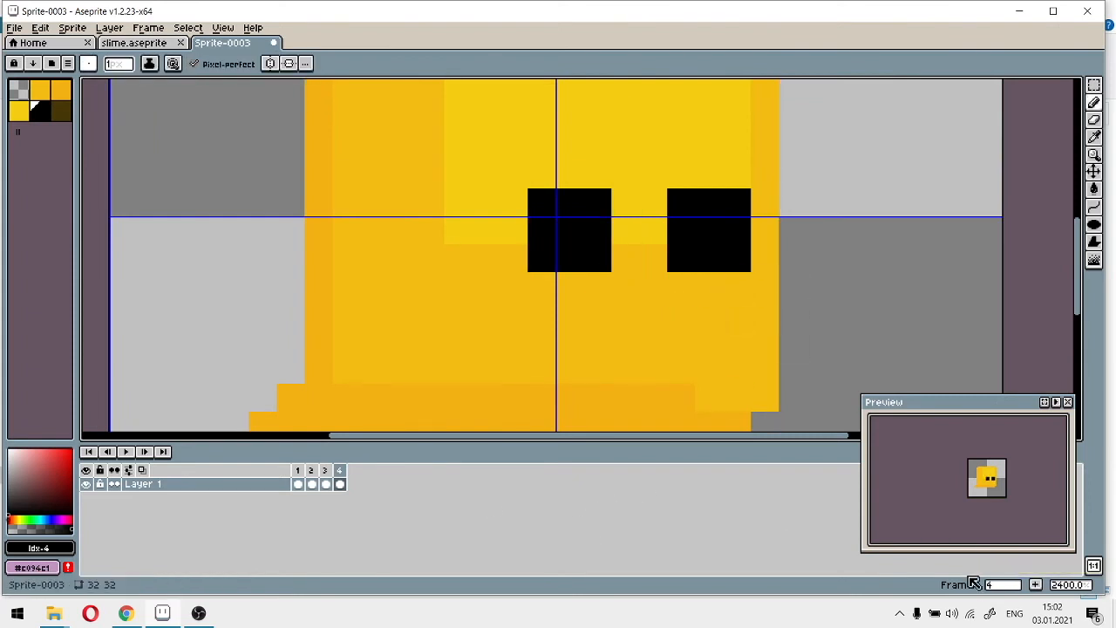
Add a fifth frame and compare it with frames 3 and 4
{"action": "left_click", "coordinate": [1035, 584]}
{"action": "key", "text": "minus"}
{"action": "key", "text": "minus"}
{"action": "key", "text": "minus"}
{"action": "key", "text": "minus"}
{"action": "key", "text": "minus"}
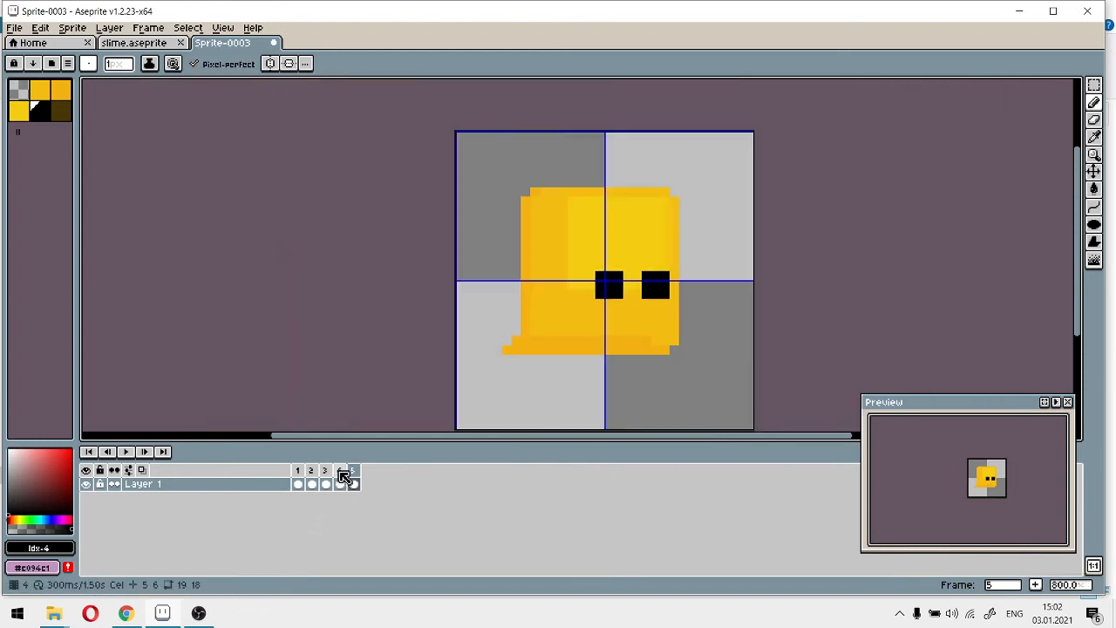
{"action": "left_click", "coordinate": [340, 469]}
{"action": "left_click", "coordinate": [353, 469]}
{"action": "left_click", "coordinate": [326, 469]}
{"action": "left_click", "coordinate": [340, 469]}
{"action": "left_click", "coordinate": [355, 469]}
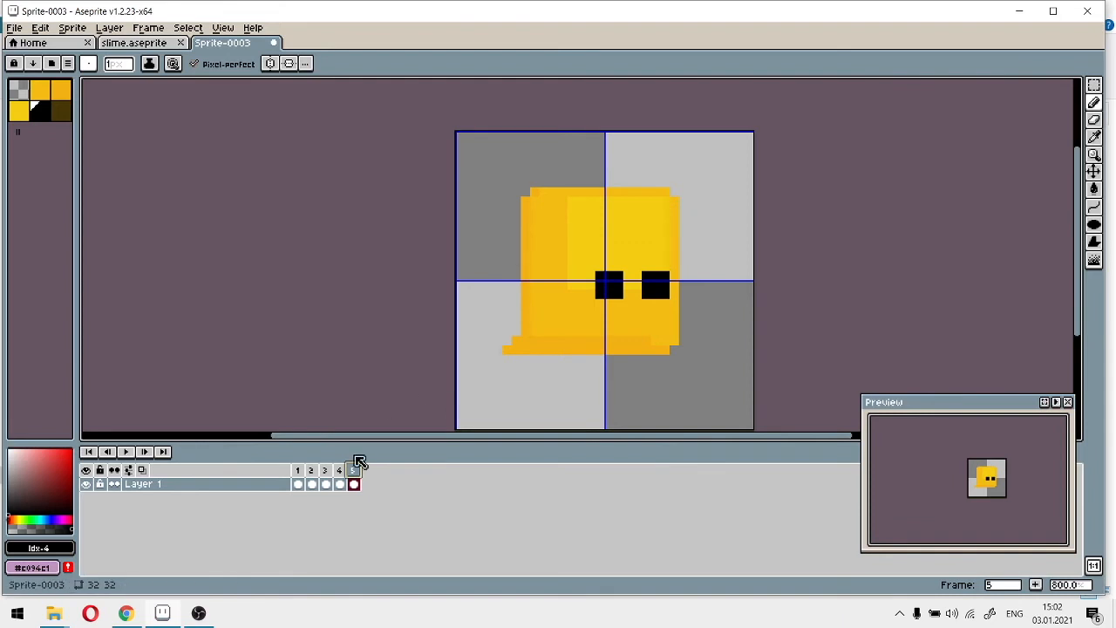
In frame 5, select the slime's upper part with a 23×16 pixel marquee, move it down one pixel and deselect
{"action": "left_click", "coordinate": [1093, 85]}
{"action": "scroll", "coordinate": [677, 240], "scroll_direction": "up", "scroll_amount": 1}
{"action": "scroll", "coordinate": [676, 240], "scroll_direction": "up", "scroll_amount": 1}
{"action": "key", "text": "u"}
{"action": "left_click_drag", "start_coordinate": [317, 90], "coordinate": [737, 381]}
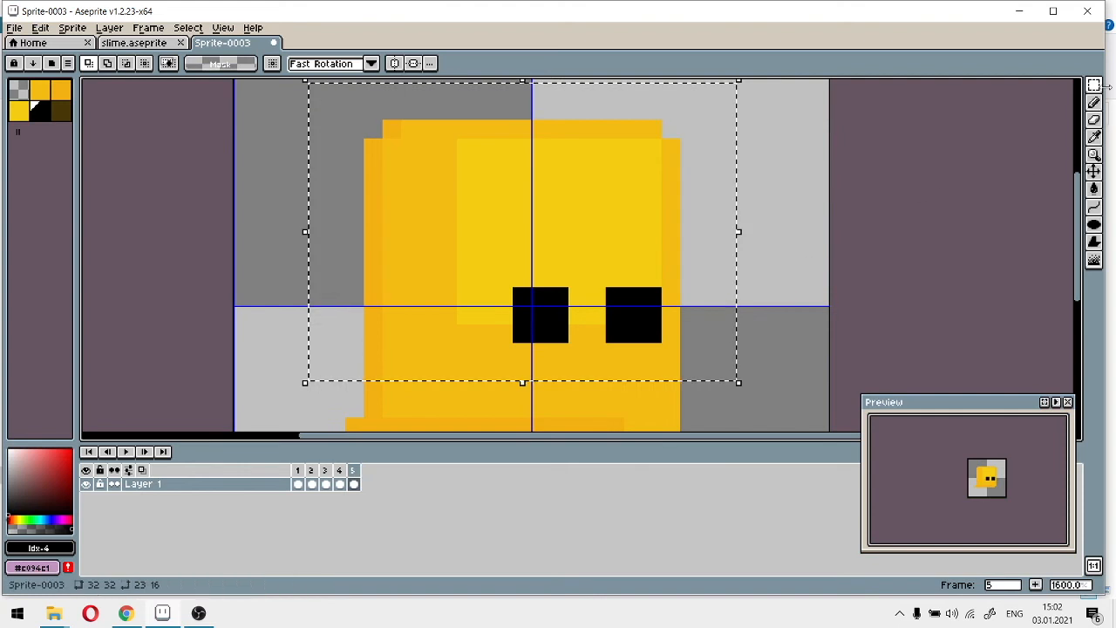
{"action": "left_click_drag", "start_coordinate": [850, 279], "coordinate": [869, 241]}
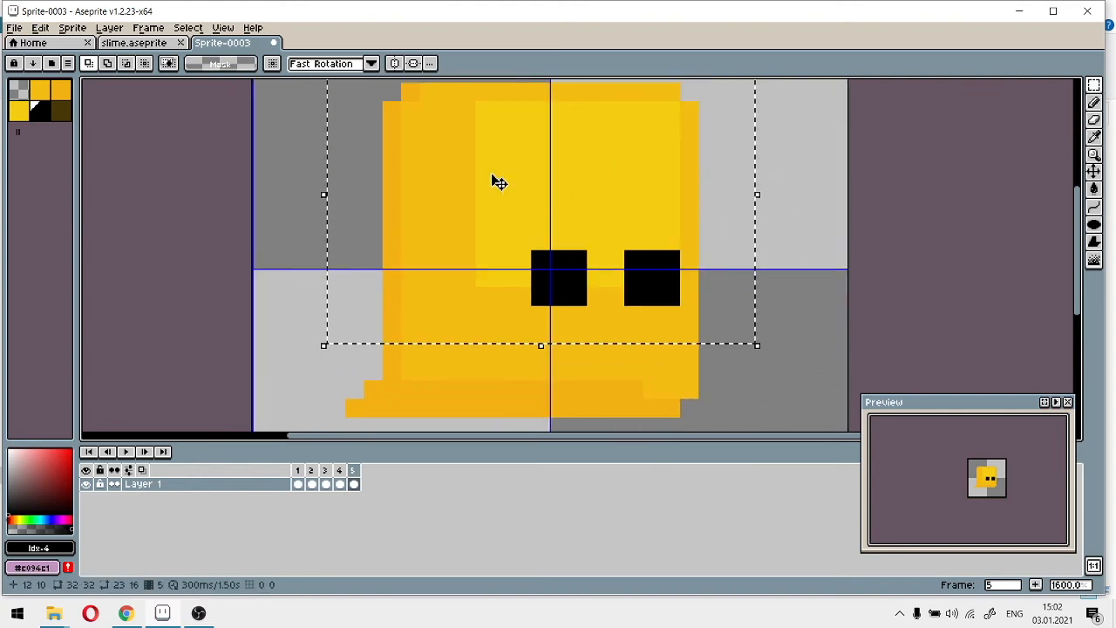
{"action": "scroll", "coordinate": [374, 169], "scroll_direction": "down", "scroll_amount": 1}
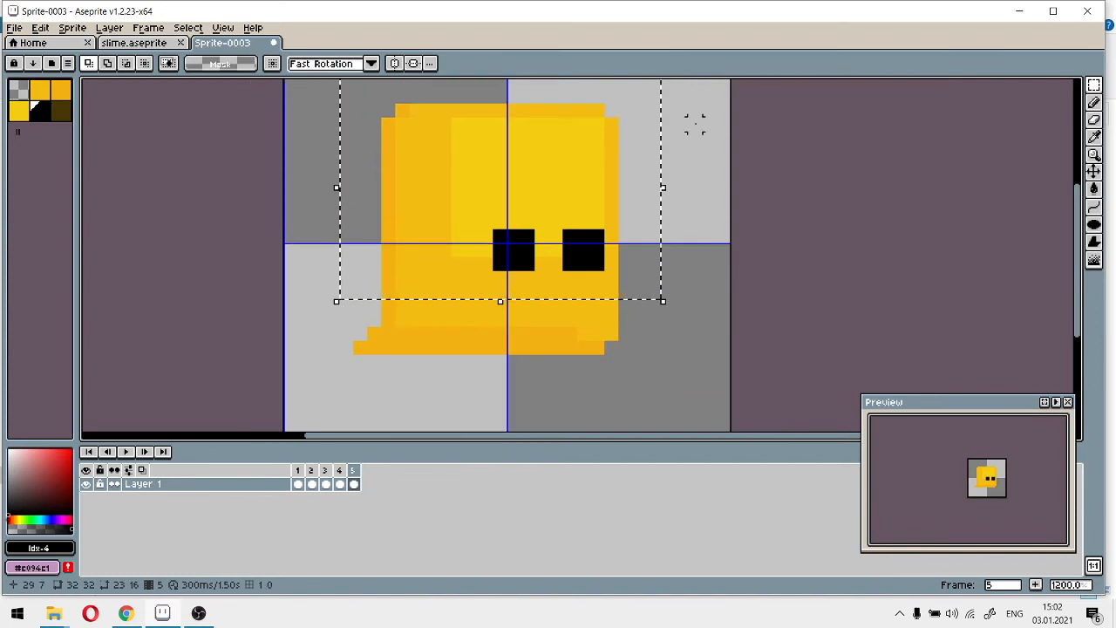
{"action": "left_click", "coordinate": [552, 173]}
{"action": "left_click_drag", "start_coordinate": [552, 181], "coordinate": [550, 186]}
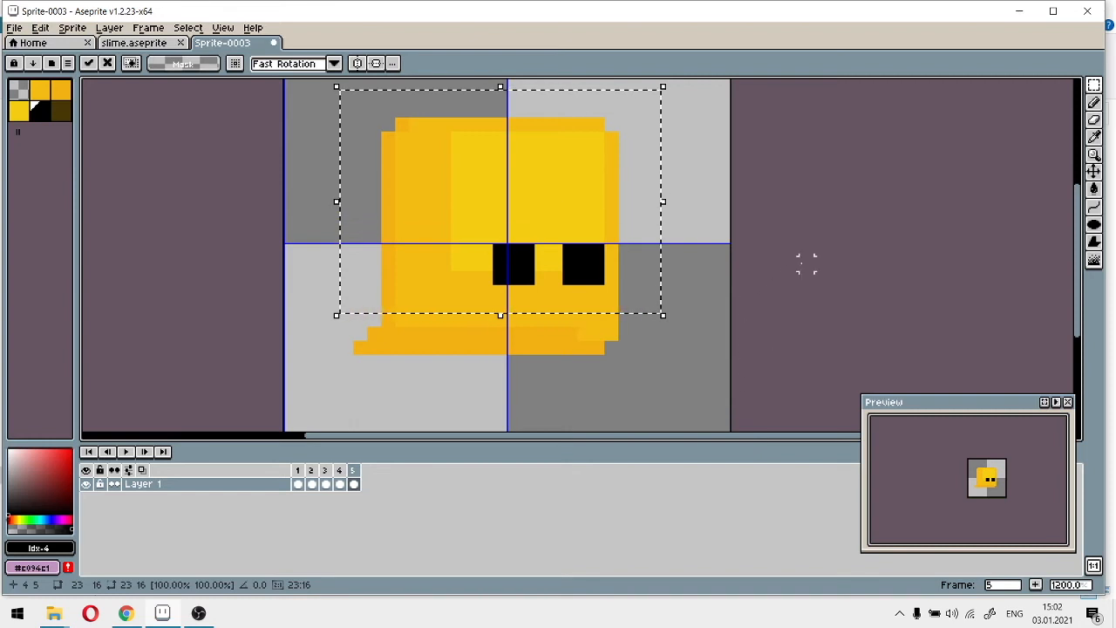
{"action": "key", "text": "ctrl+d"}
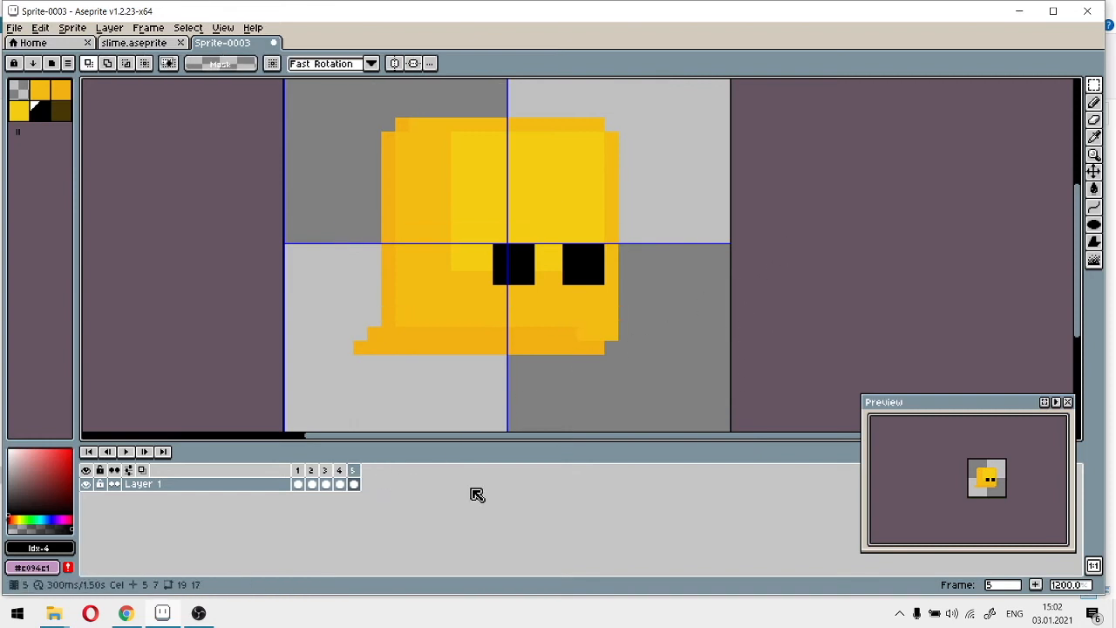
Add a sixth frame and replace its drawing with a copy of frame 4's cel
{"action": "left_click", "coordinate": [1035, 584]}
{"action": "left_click", "coordinate": [341, 477]}
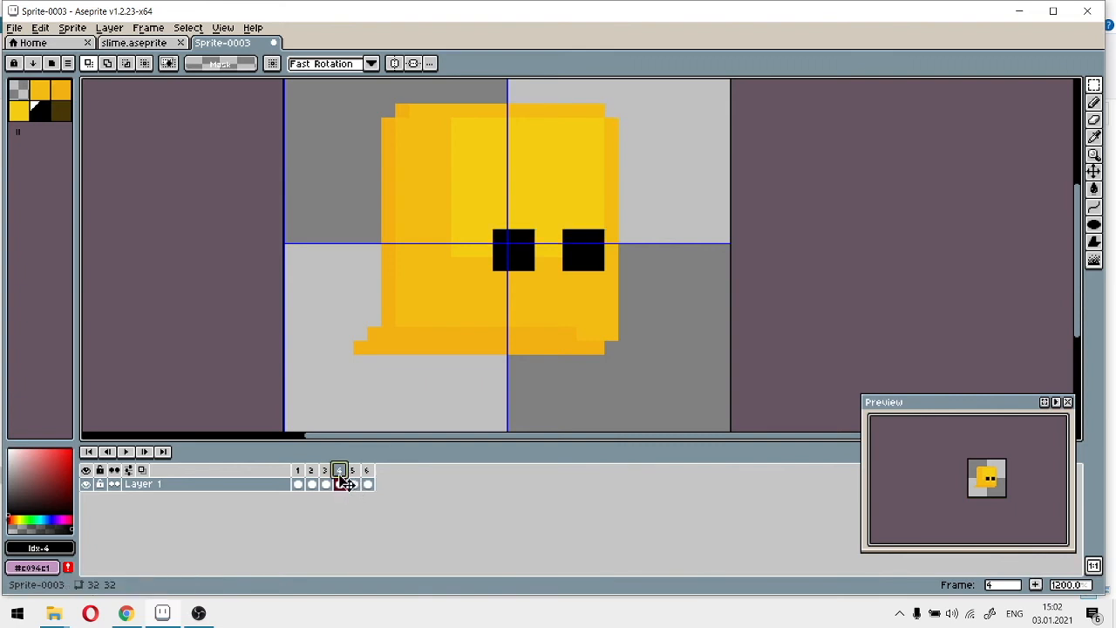
{"action": "left_click", "coordinate": [367, 484]}
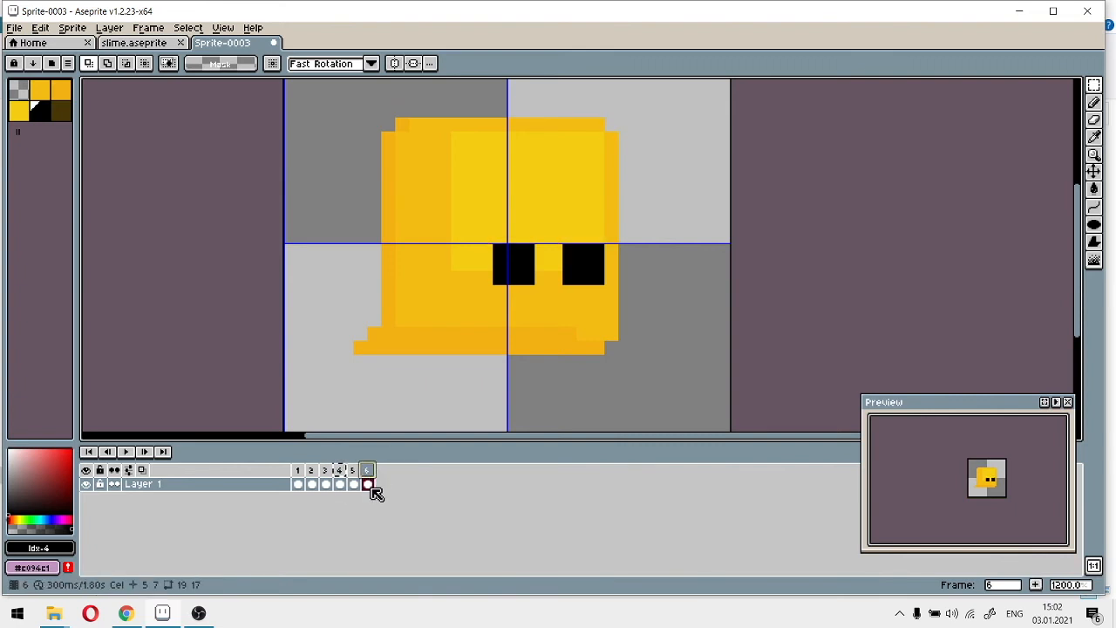
{"action": "key", "text": "ctrl+z"}
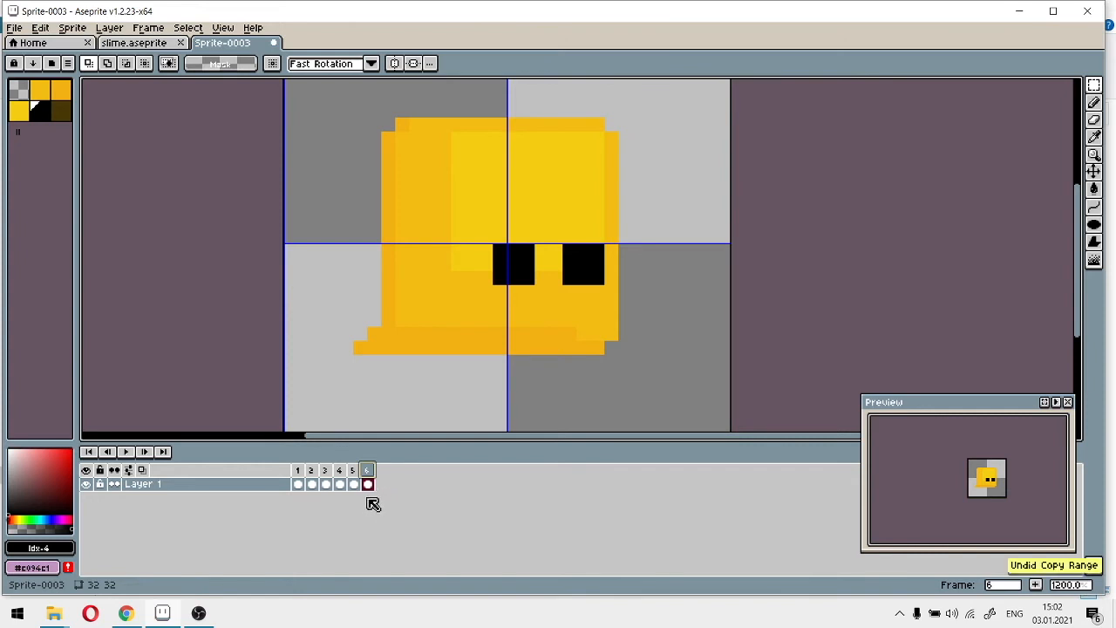
{"action": "left_click", "coordinate": [352, 486]}
{"action": "left_click", "coordinate": [327, 484]}
{"action": "left_click", "coordinate": [342, 485]}
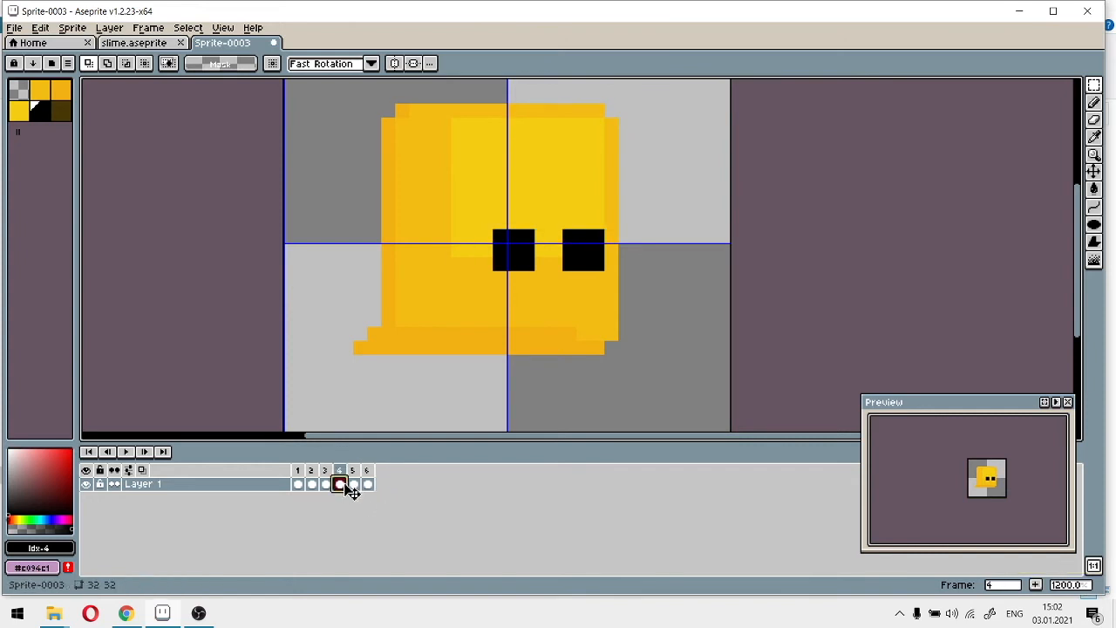
{"action": "left_click", "coordinate": [368, 487]}
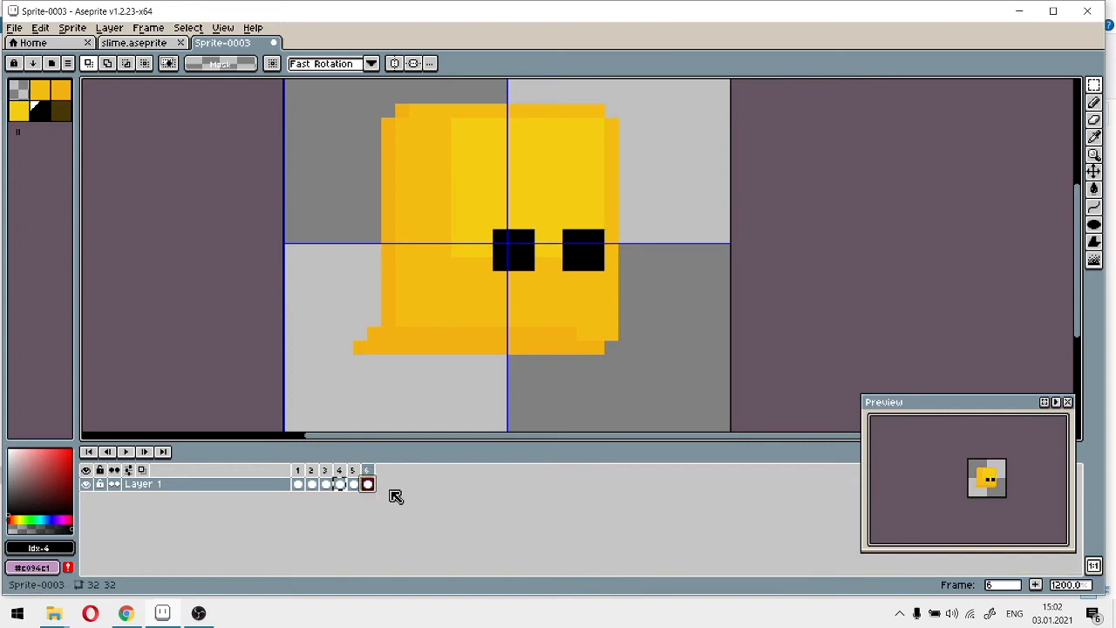
Play the animation and compare the slime's height in frames 5 and 6
{"action": "left_click", "coordinate": [126, 452]}
{"action": "left_click", "coordinate": [126, 452]}
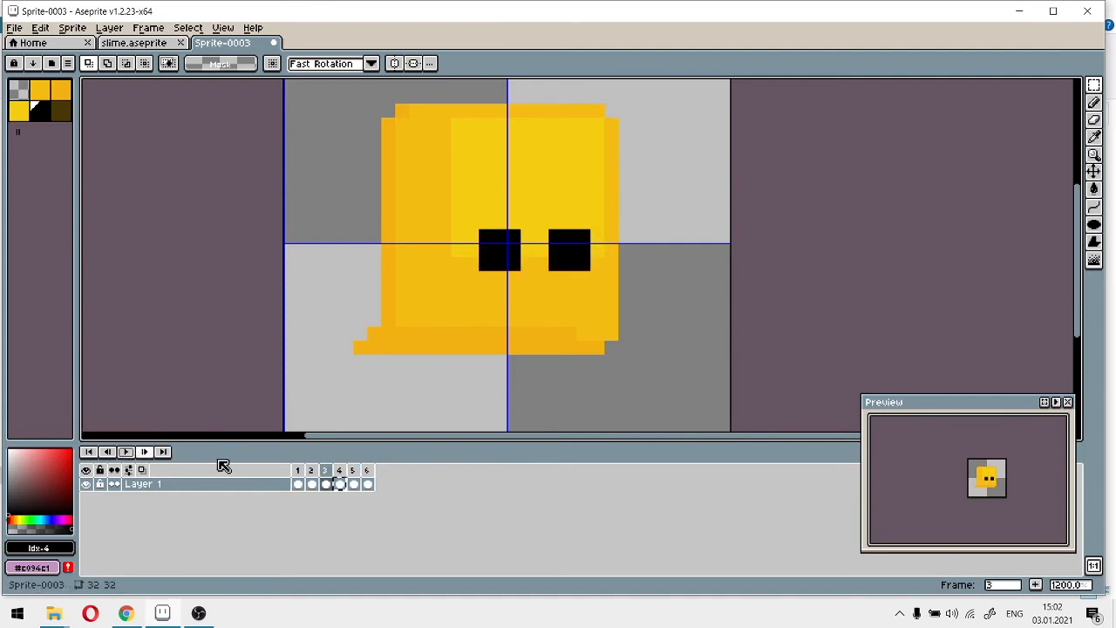
{"action": "left_click", "coordinate": [357, 474]}
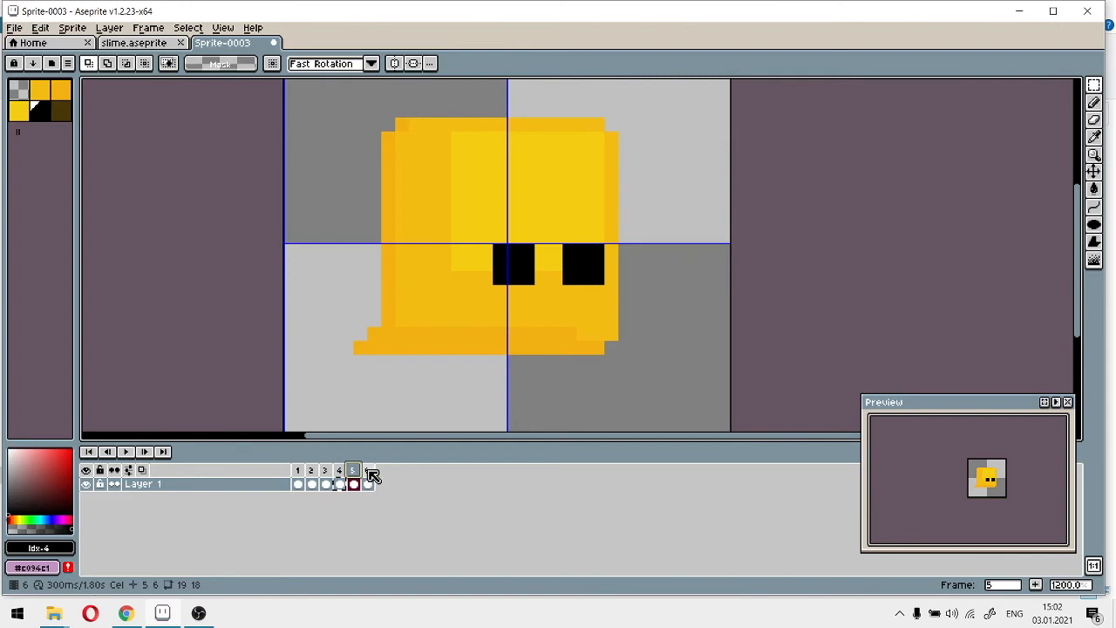
{"action": "left_click", "coordinate": [367, 471]}
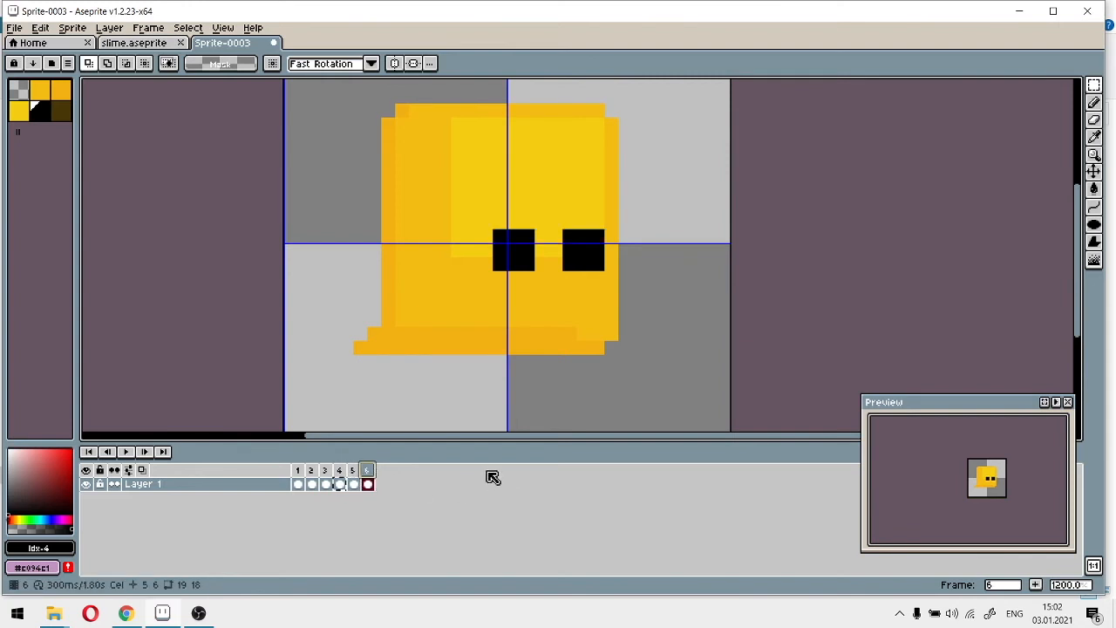
{"action": "key", "text": "Left"}
In frame 6, select the slime's upper part with a 30×14 pixel marquee and move it down two pixels
{"action": "left_click", "coordinate": [367, 470]}
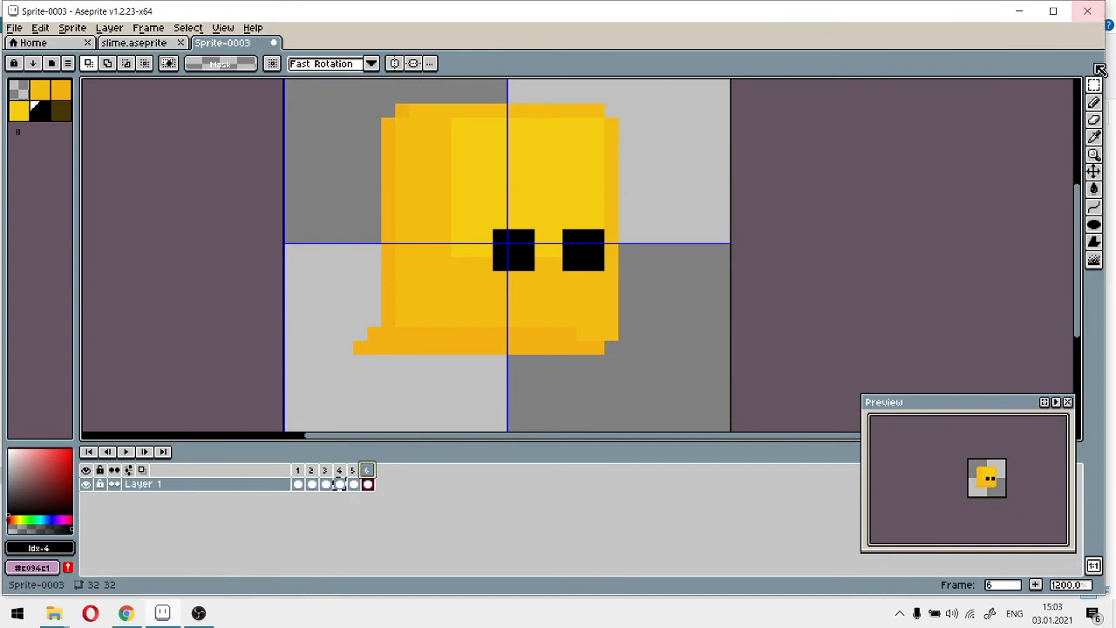
{"action": "left_click_drag", "start_coordinate": [301, 96], "coordinate": [719, 287]}
{"action": "left_click_drag", "start_coordinate": [517, 180], "coordinate": [518, 201]}
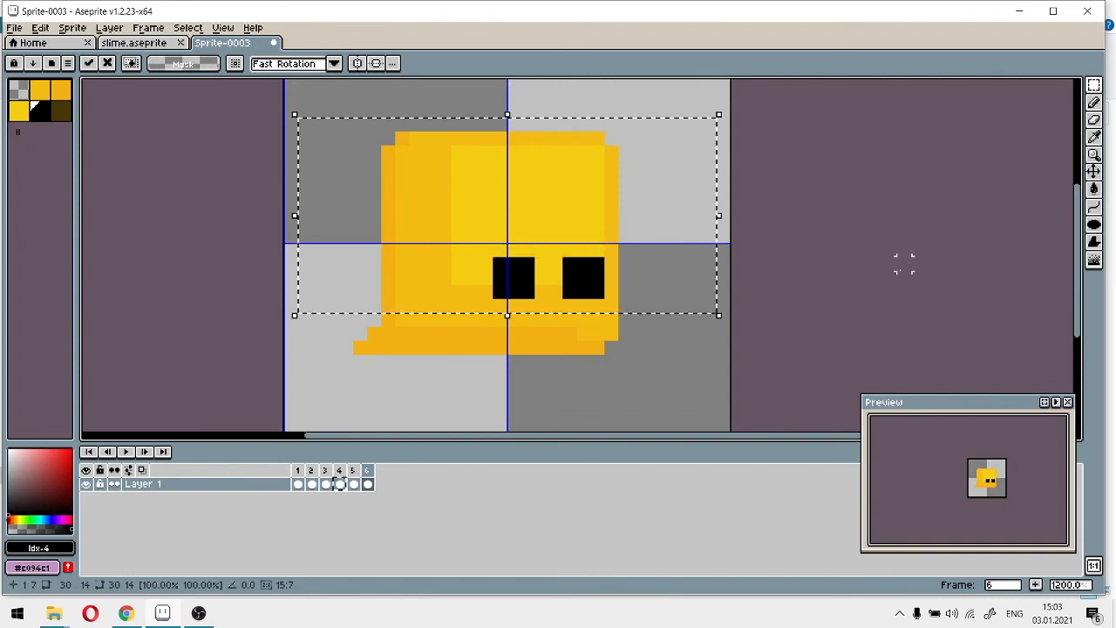
Deselect and, with the darker orange pencil, extend the slime's lower-left edge in frame 6 into a three-step slope
{"action": "left_click", "coordinate": [889, 275]}
{"action": "left_click", "coordinate": [1095, 103]}
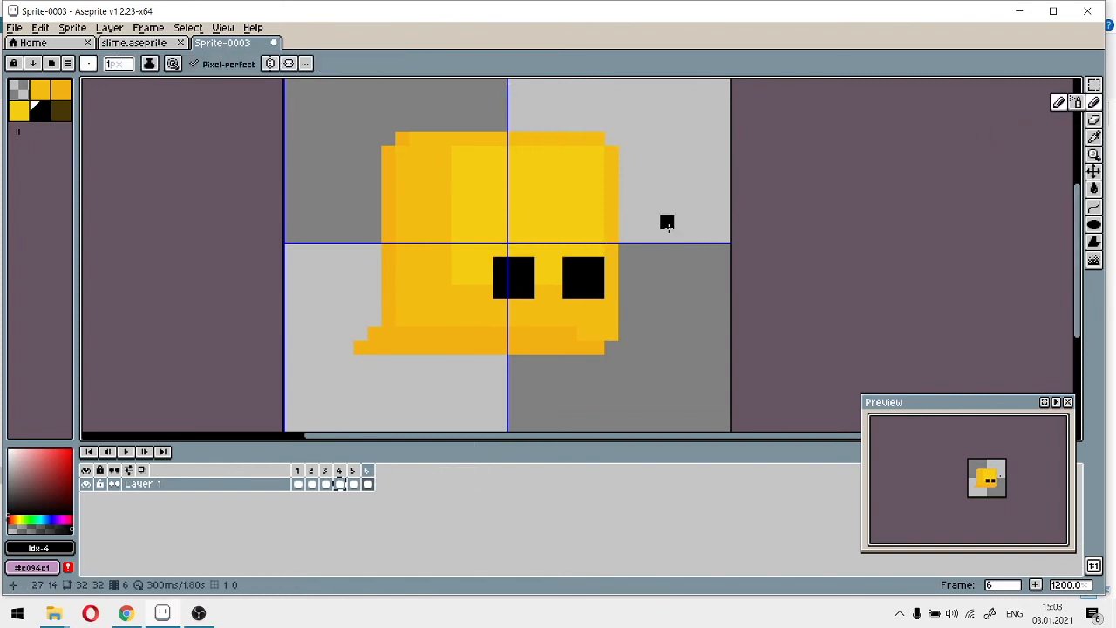
{"action": "left_click", "coordinate": [40, 94]}
{"action": "scroll", "coordinate": [369, 300], "scroll_direction": "up", "scroll_amount": 2}
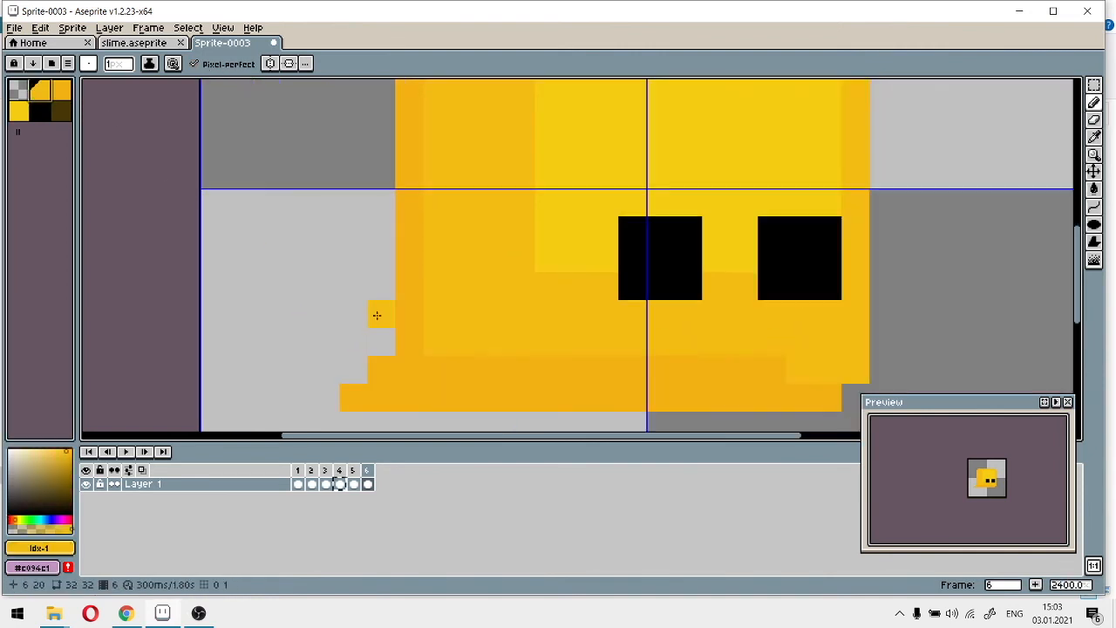
{"action": "left_click_drag", "start_coordinate": [372, 306], "coordinate": [350, 186]}
{"action": "left_click", "coordinate": [67, 90]}
{"action": "scroll", "coordinate": [409, 257], "scroll_direction": "up", "scroll_amount": 4}
{"action": "left_click", "coordinate": [252, 239]}
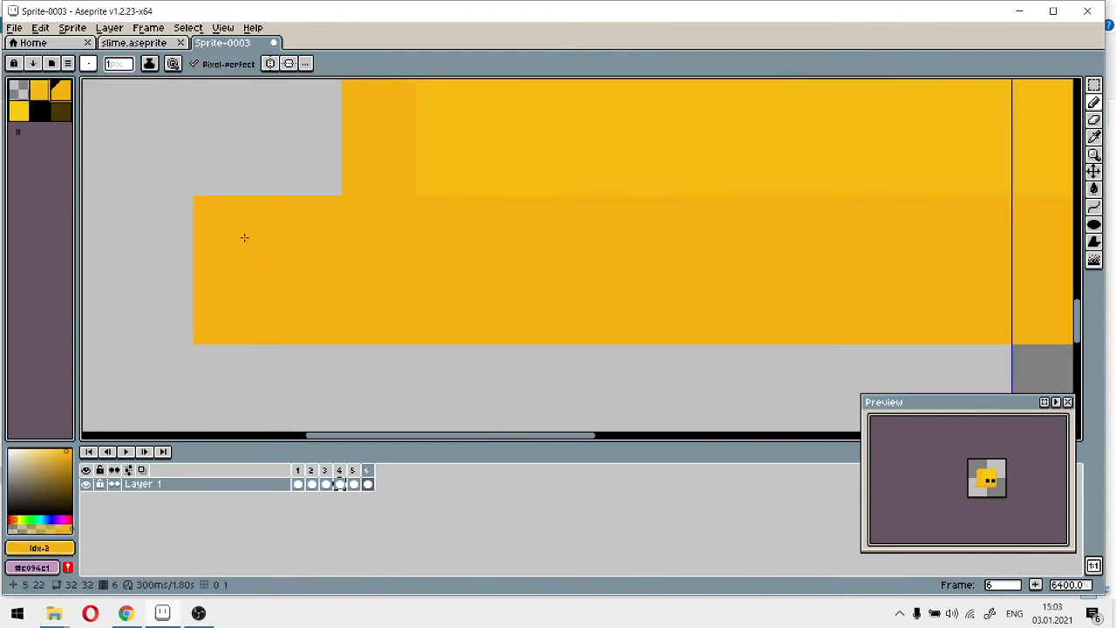
{"action": "left_click", "coordinate": [319, 187]}
{"action": "left_click", "coordinate": [157, 335]}
Fill the missing pixel at the slime's bottom-right corner in frame 6 with the same darker orange
{"action": "scroll", "coordinate": [424, 366], "scroll_direction": "down", "scroll_amount": 4}
{"action": "scroll", "coordinate": [727, 384], "scroll_direction": "up", "scroll_amount": 2}
{"action": "left_click_drag", "start_coordinate": [583, 323], "coordinate": [594, 334]}
{"action": "scroll", "coordinate": [511, 306], "scroll_direction": "down", "scroll_amount": 2}
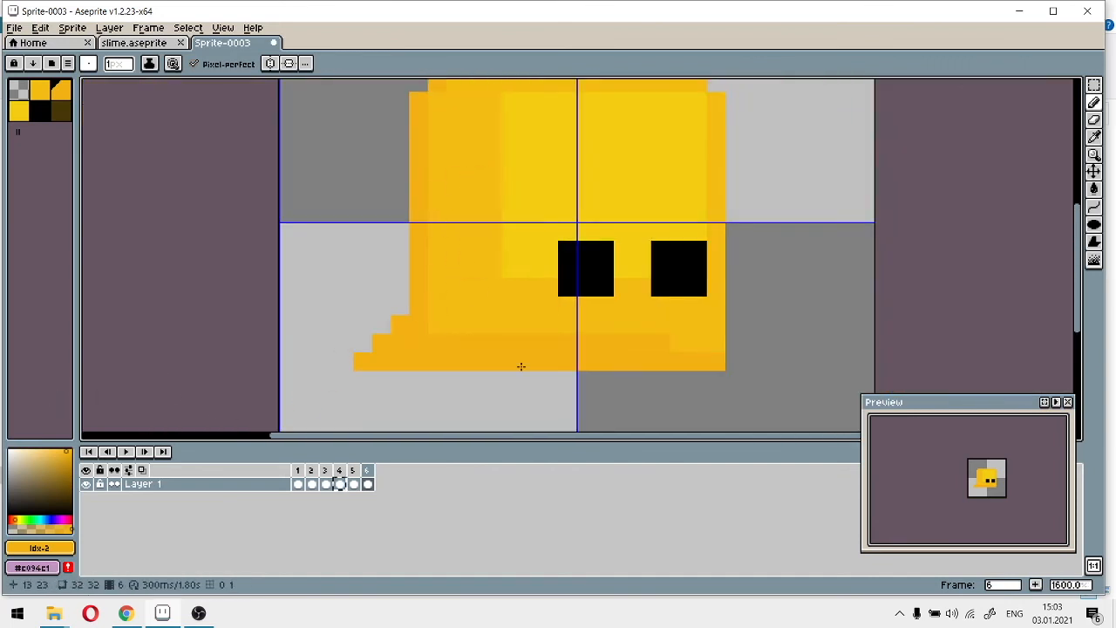
In frame 5, fill the slime's bottom-right corner pixel and add one darker orange pixel above its lower-left step
{"action": "left_click", "coordinate": [356, 472]}
{"action": "scroll", "coordinate": [497, 309], "scroll_direction": "up", "scroll_amount": 2}
{"action": "left_click_drag", "start_coordinate": [490, 332], "coordinate": [399, 184]}
{"action": "left_click", "coordinate": [853, 260]}
{"action": "left_click_drag", "start_coordinate": [422, 234], "coordinate": [591, 251]}
{"action": "left_click", "coordinate": [389, 217]}
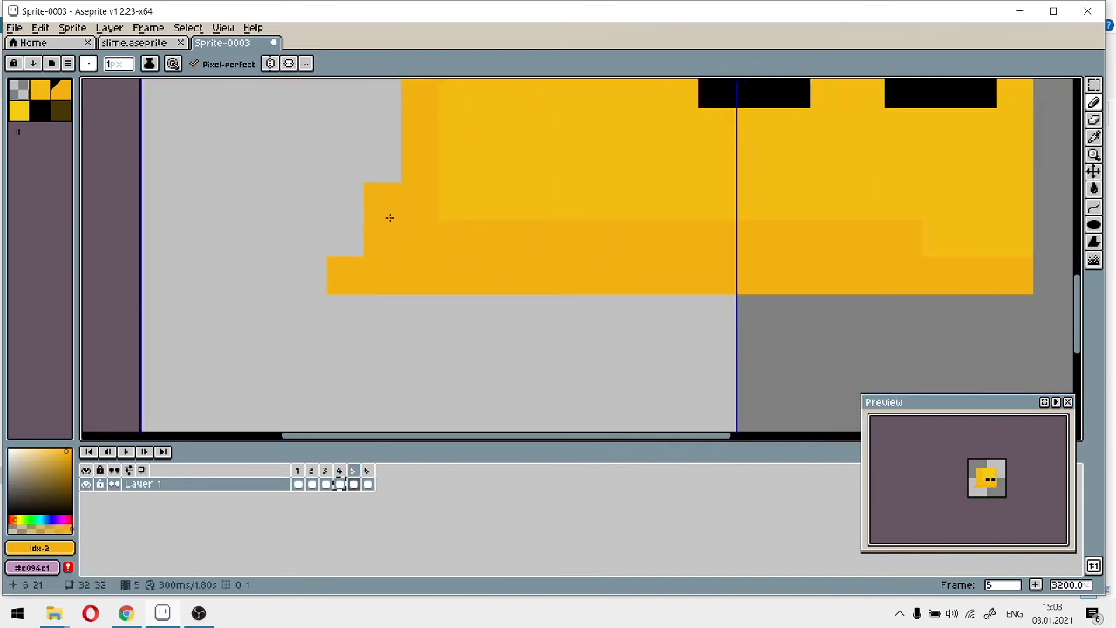
{"action": "scroll", "coordinate": [369, 282], "scroll_direction": "down", "scroll_amount": 4}
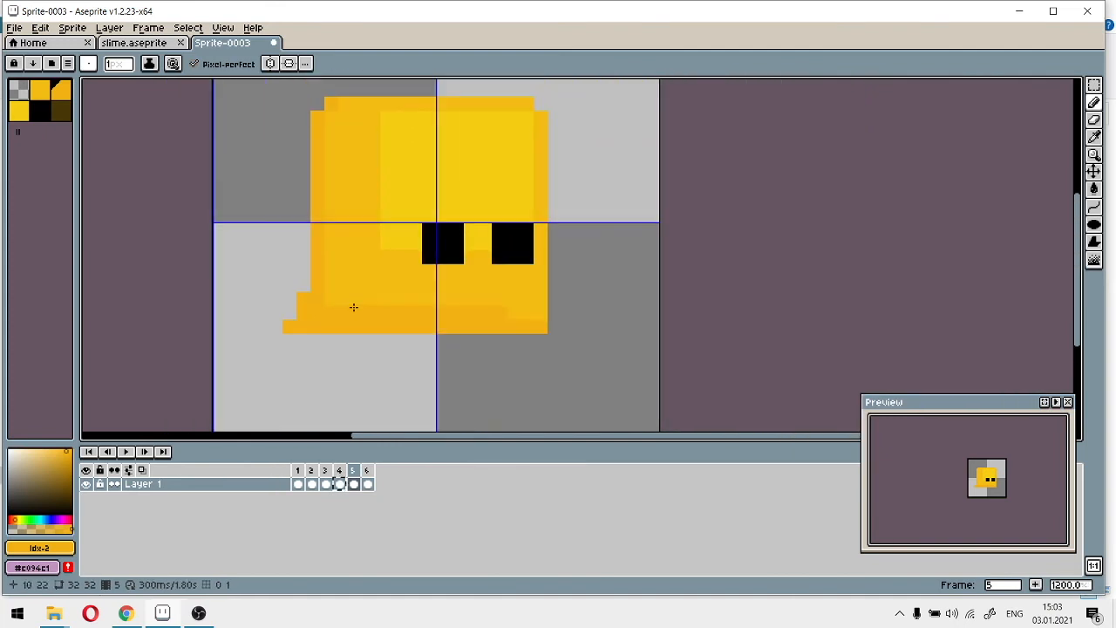
Add a seventh frame after frame 6 and replace its drawing with a copy of frame 5's cel
{"action": "left_click", "coordinate": [367, 471]}
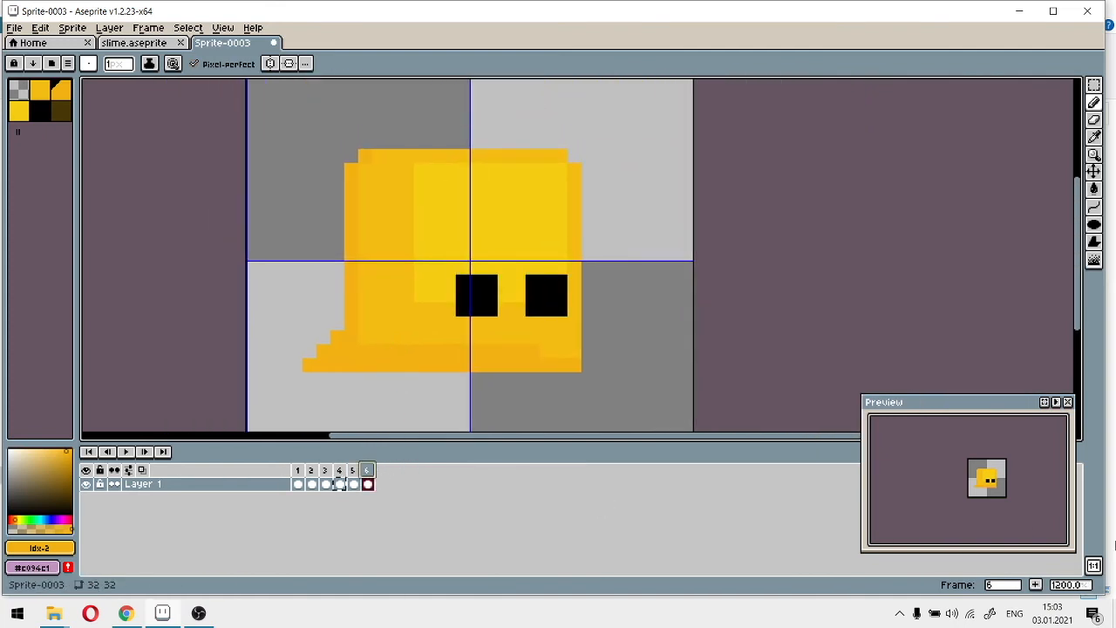
{"action": "left_click", "coordinate": [1039, 584]}
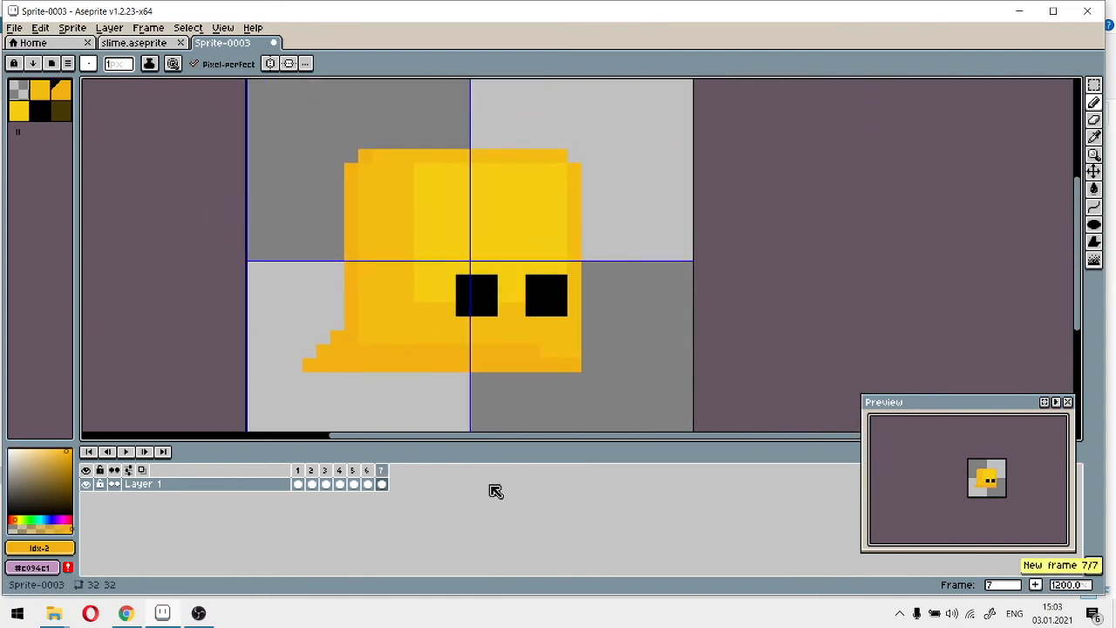
{"action": "left_click", "coordinate": [355, 476]}
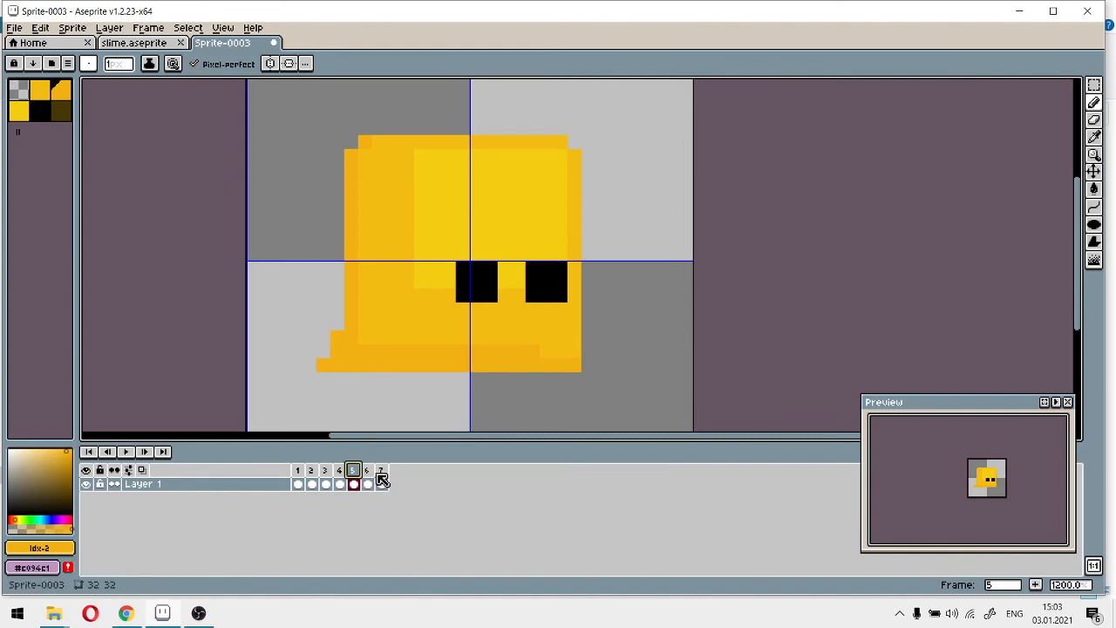
{"action": "key", "text": "ctrl+c"}
{"action": "left_click", "coordinate": [381, 485]}
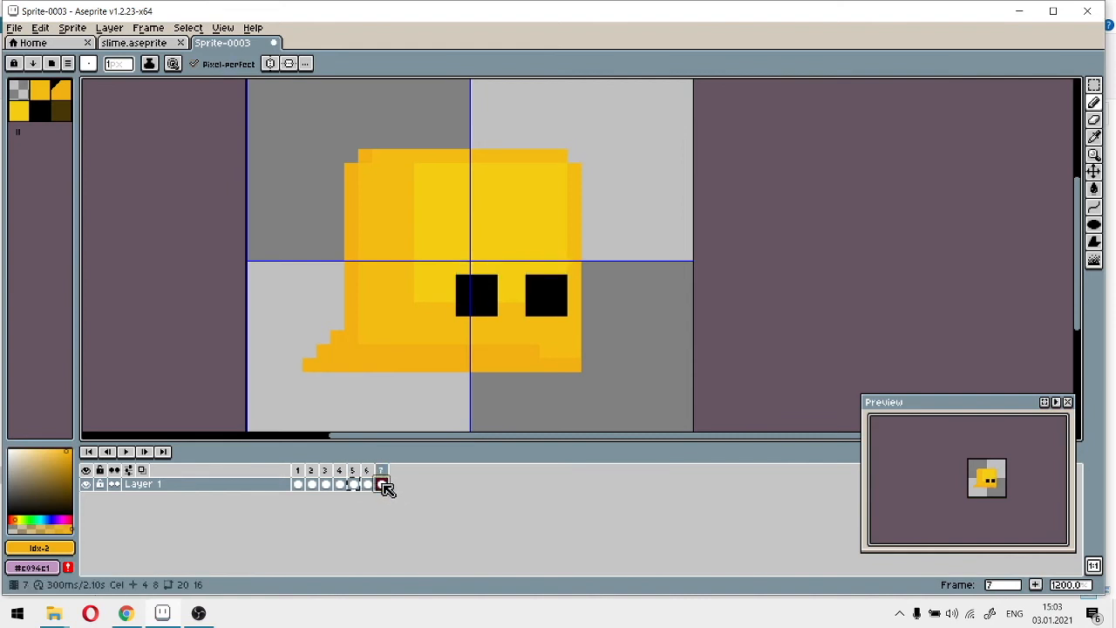
{"action": "key", "text": "ctrl+v"}
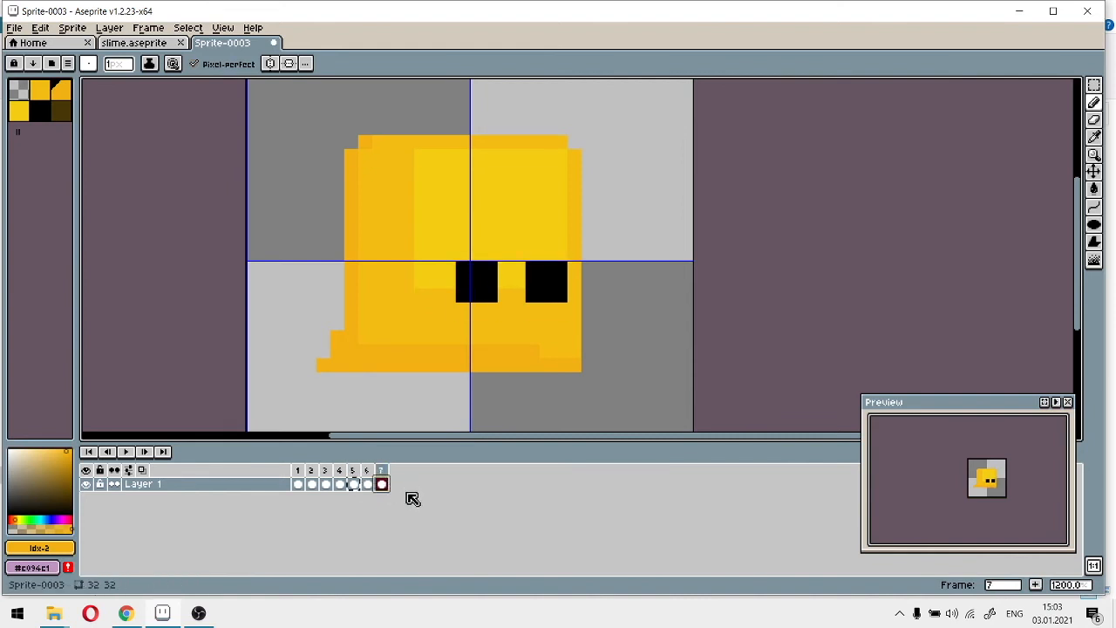
Compare the slime's shape across frames 5, 6 and 7, and play the whole animation
{"action": "left_click", "coordinate": [355, 477]}
{"action": "left_click", "coordinate": [367, 478]}
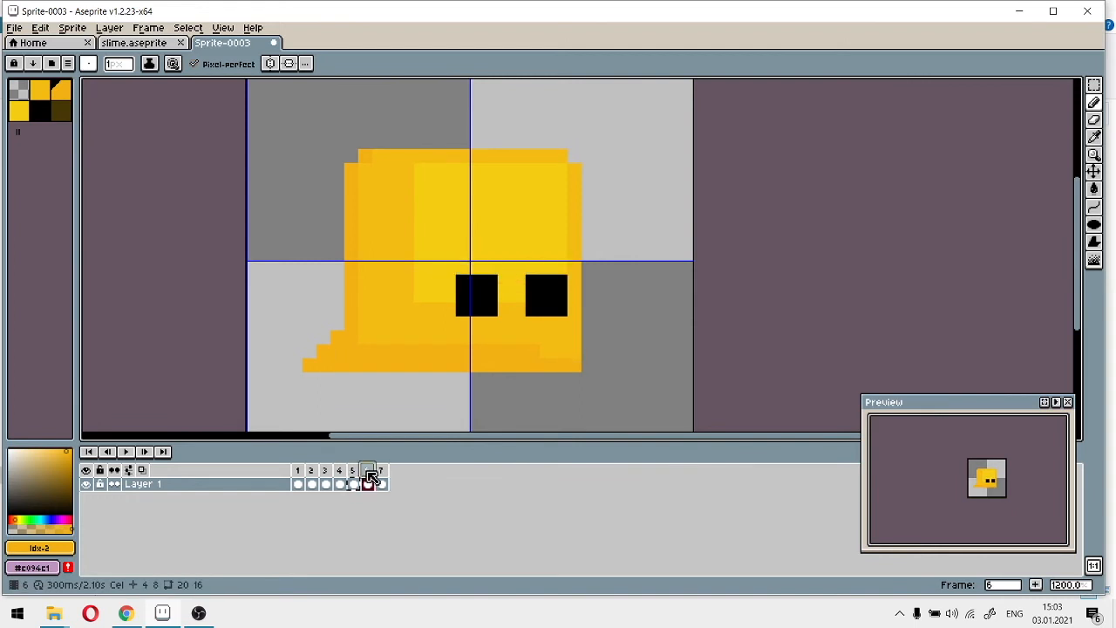
{"action": "left_click", "coordinate": [380, 483]}
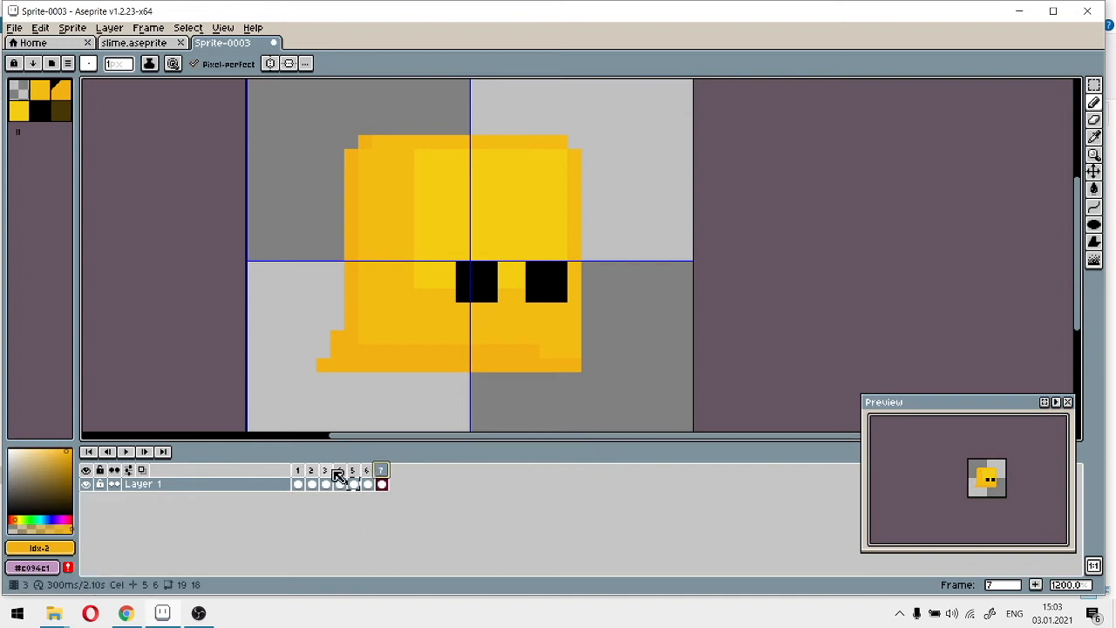
{"action": "left_click", "coordinate": [127, 452]}
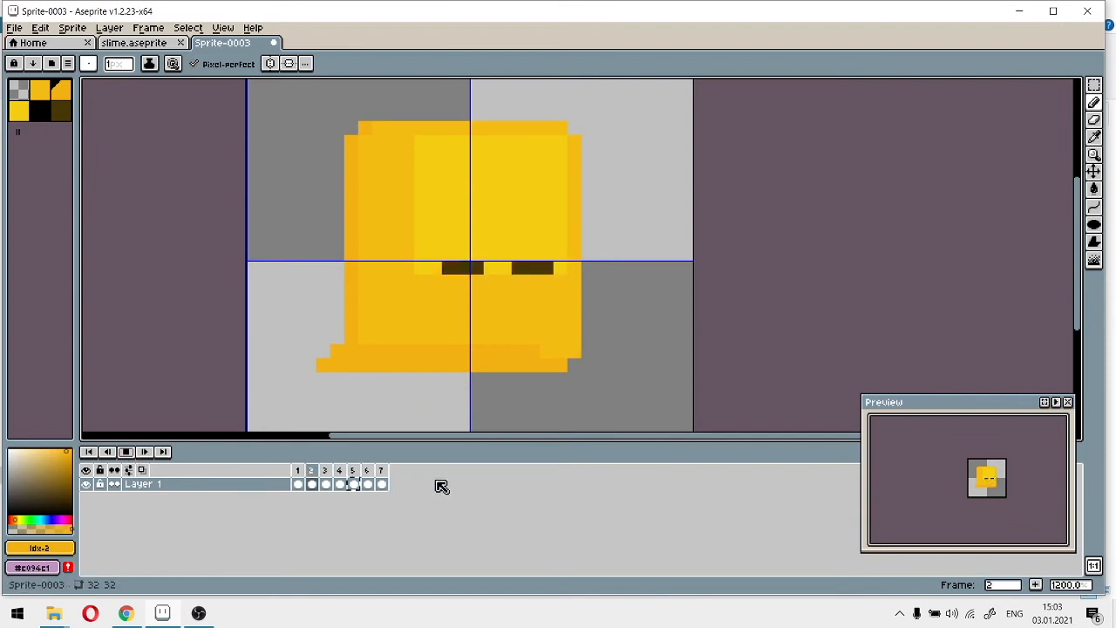
{"action": "left_click", "coordinate": [127, 451]}
Create an animation tag named "idle" covering frames 1 to 3, with Forward direction
{"action": "left_click", "coordinate": [297, 470]}
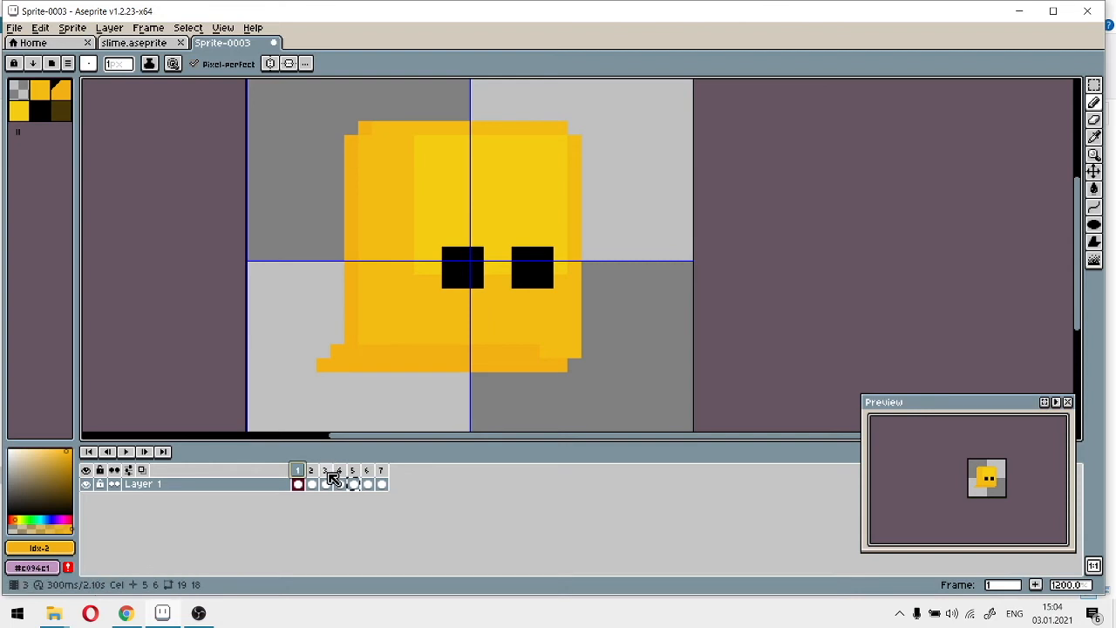
{"action": "left_click", "coordinate": [326, 473], "text": "shift"}
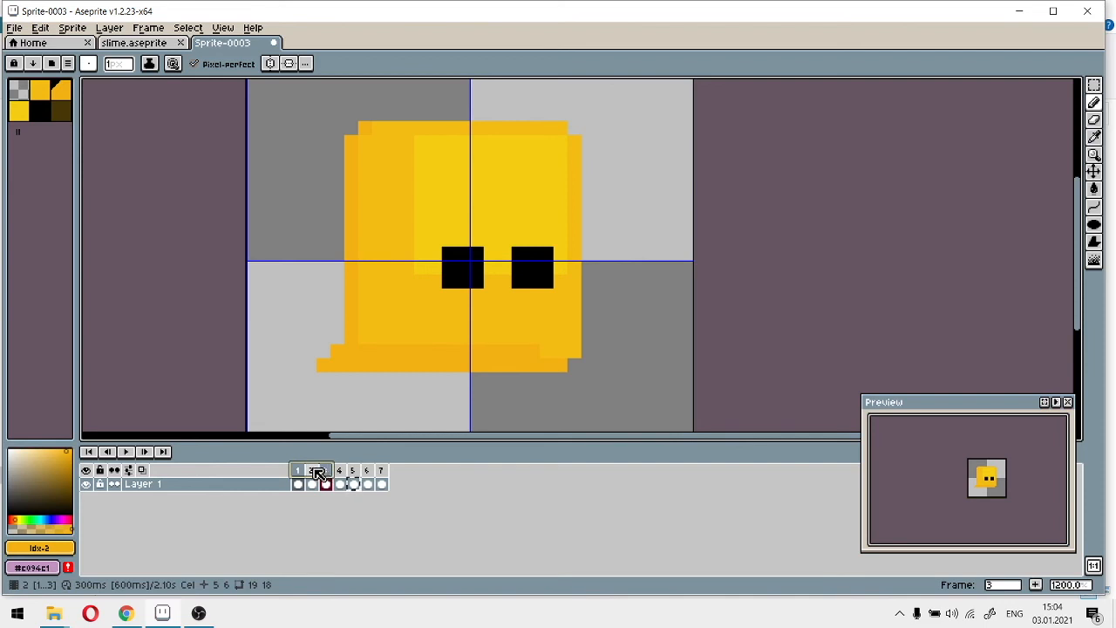
{"action": "right_click", "coordinate": [316, 471]}
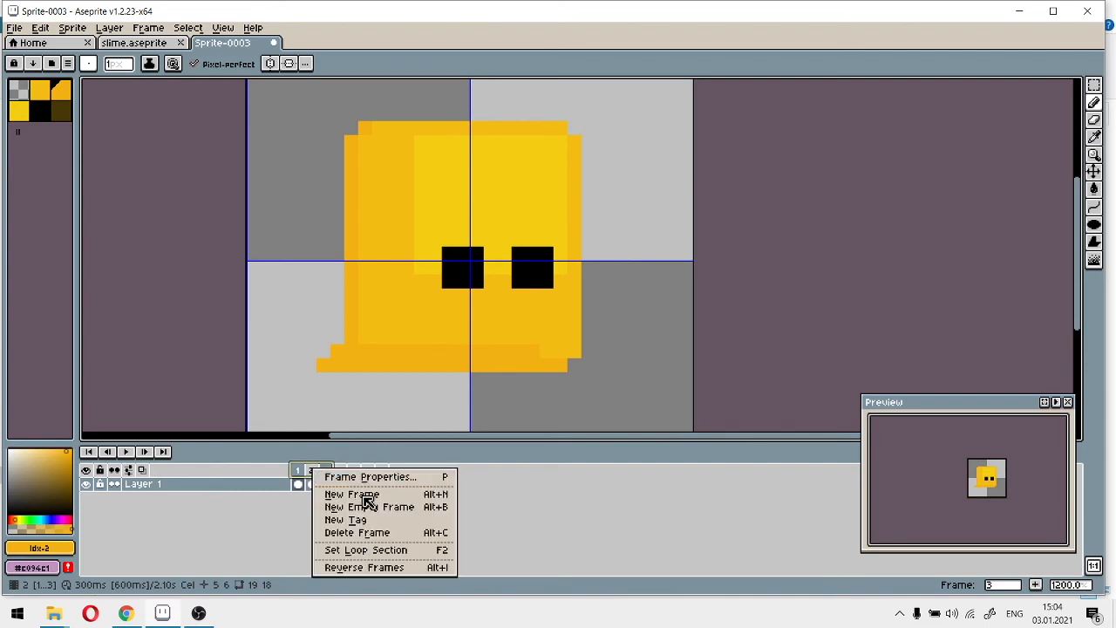
{"action": "left_click", "coordinate": [353, 519]}
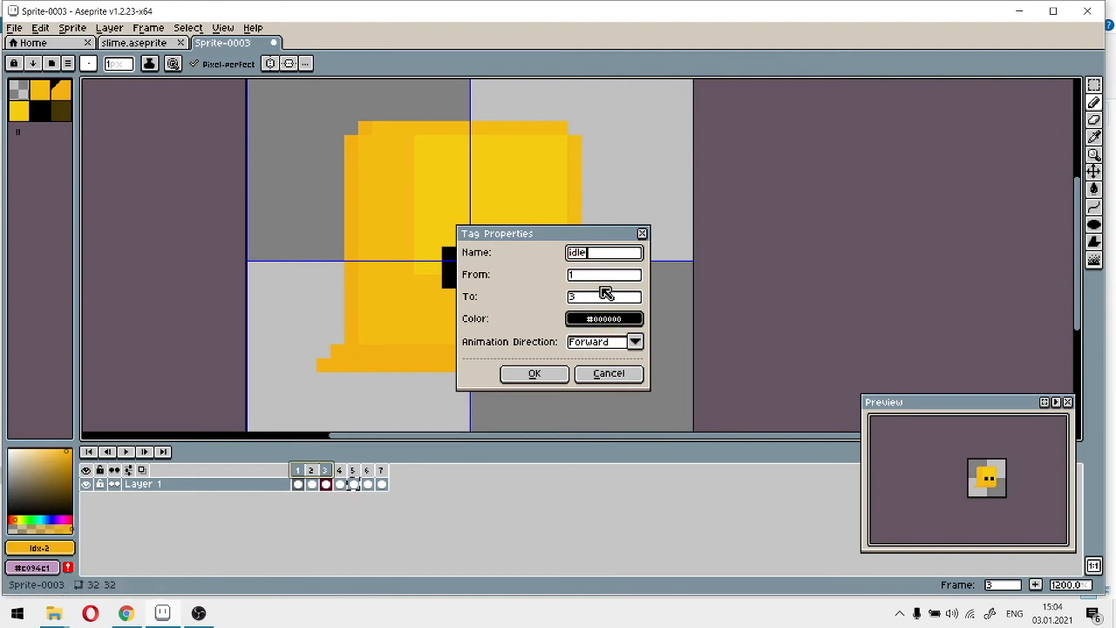
{"action": "left_click", "coordinate": [549, 376]}
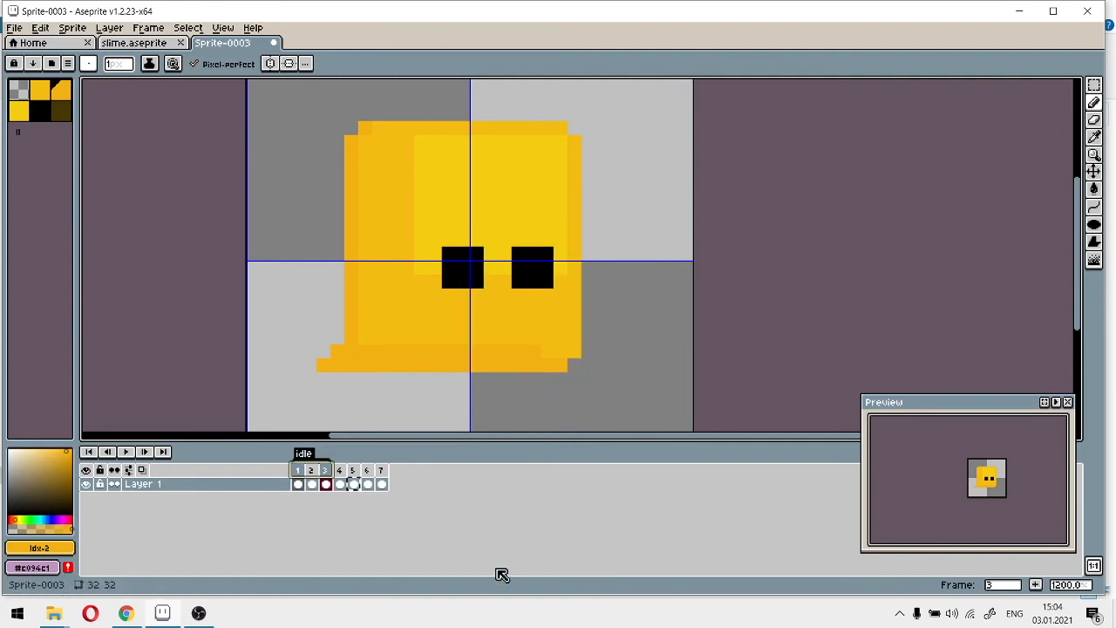
Create an animation tag named "walk" covering frames 4 to 7, with Forward direction
{"action": "left_click", "coordinate": [345, 471]}
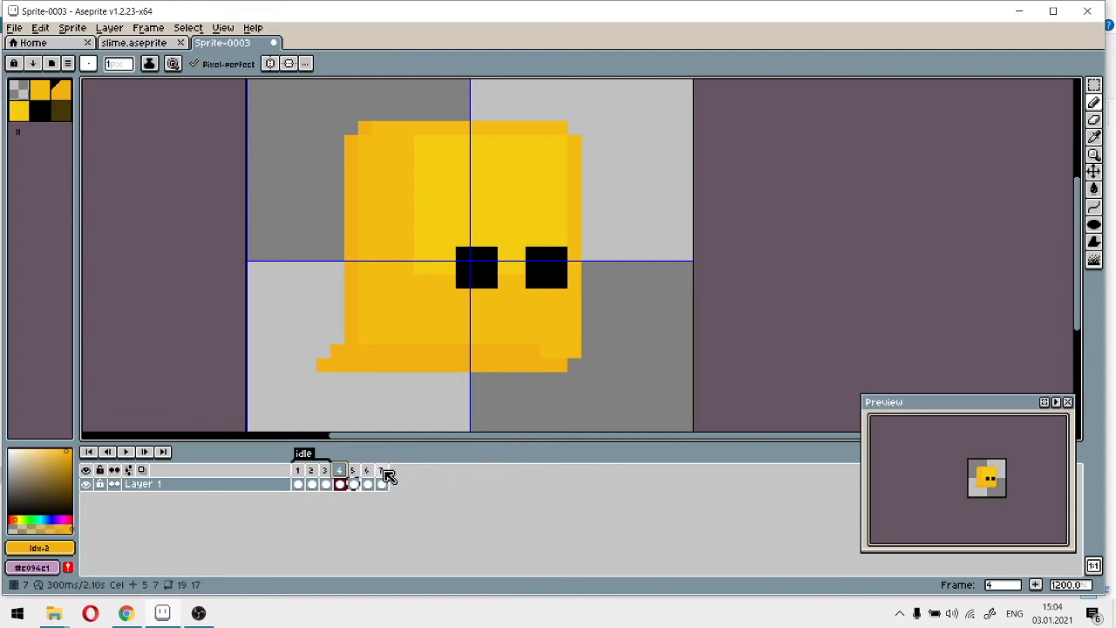
{"action": "left_click", "coordinate": [384, 474]}
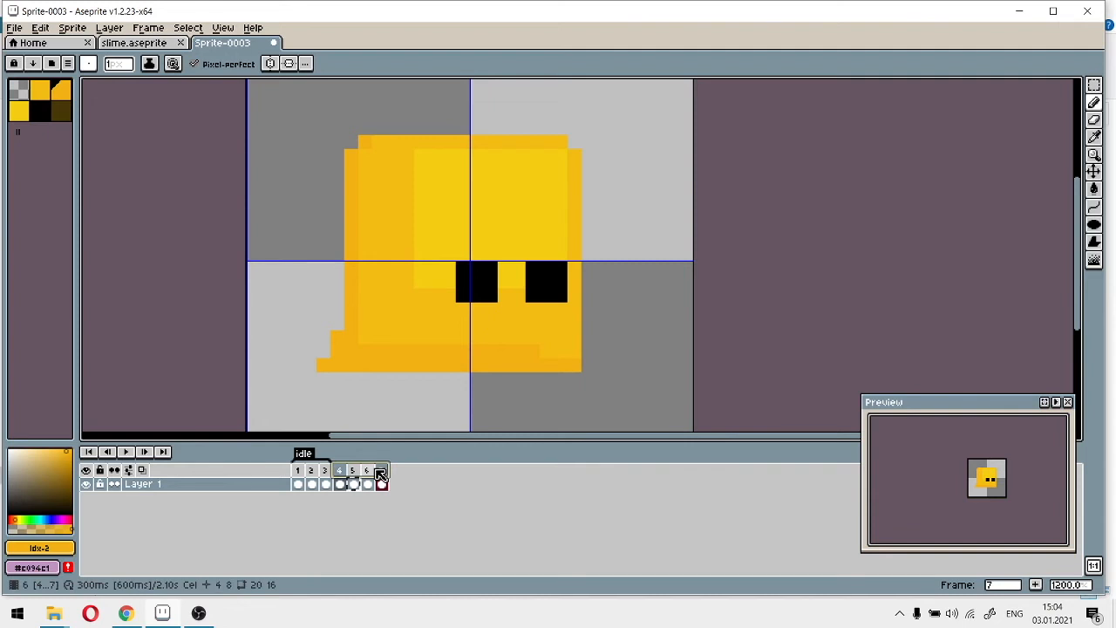
{"action": "right_click", "coordinate": [379, 472]}
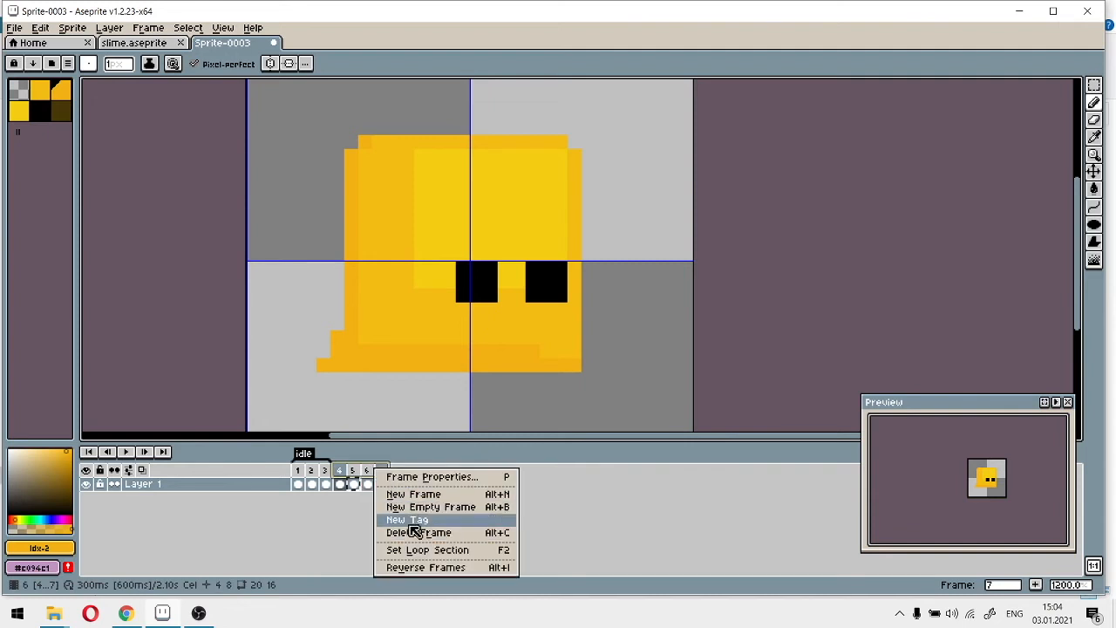
{"action": "left_click", "coordinate": [337, 513]}
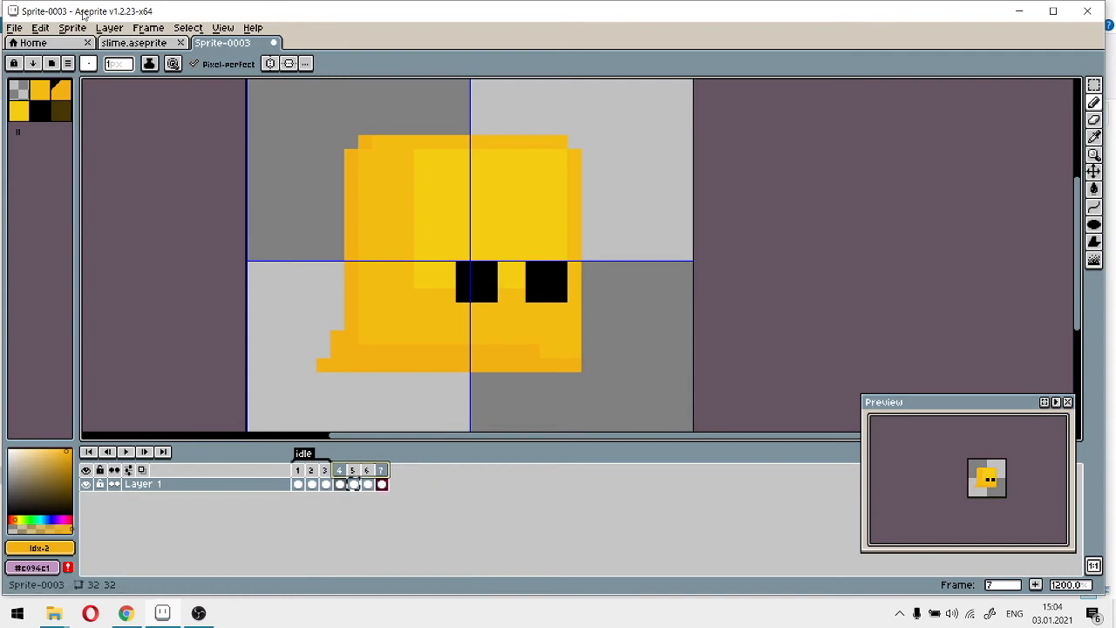
{"action": "left_click", "coordinate": [72, 28]}
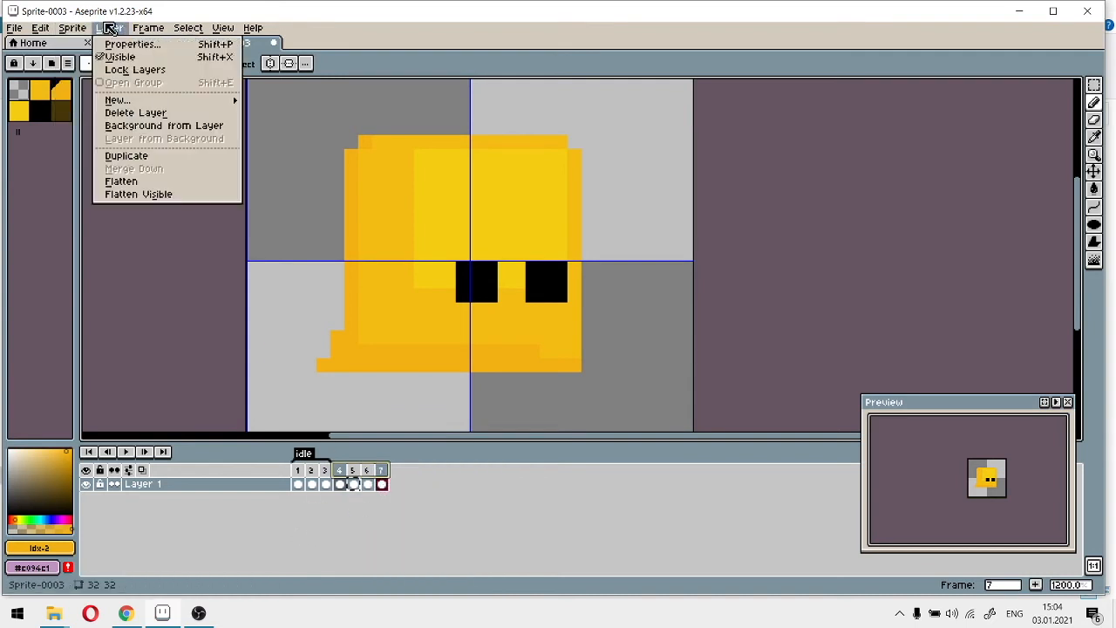
{"action": "mouse_move", "coordinate": [159, 30]}
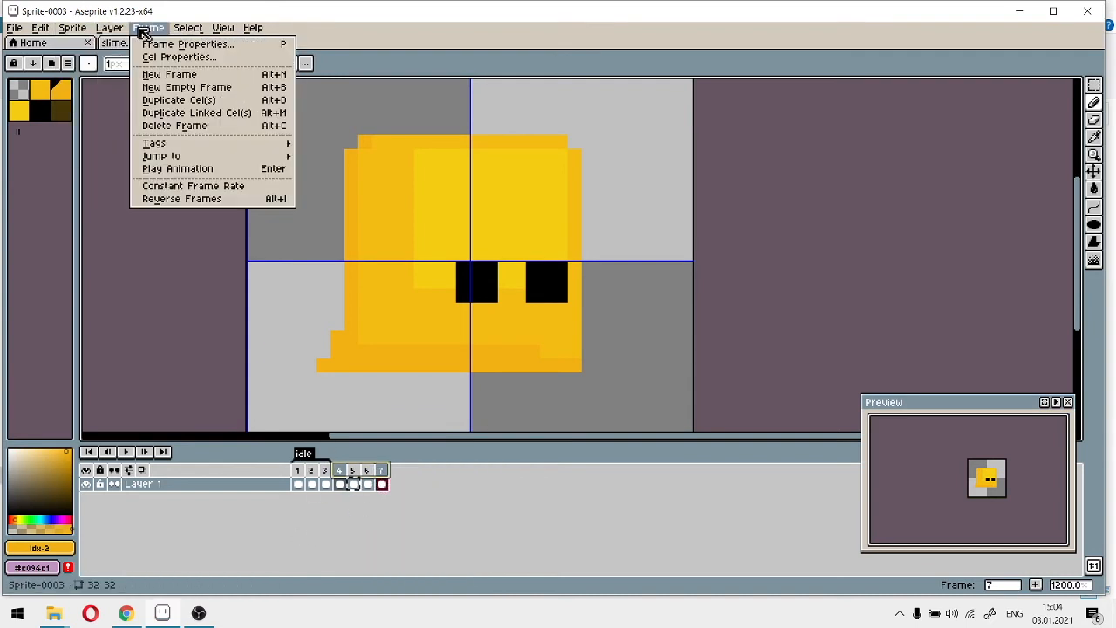
{"action": "mouse_move", "coordinate": [149, 142]}
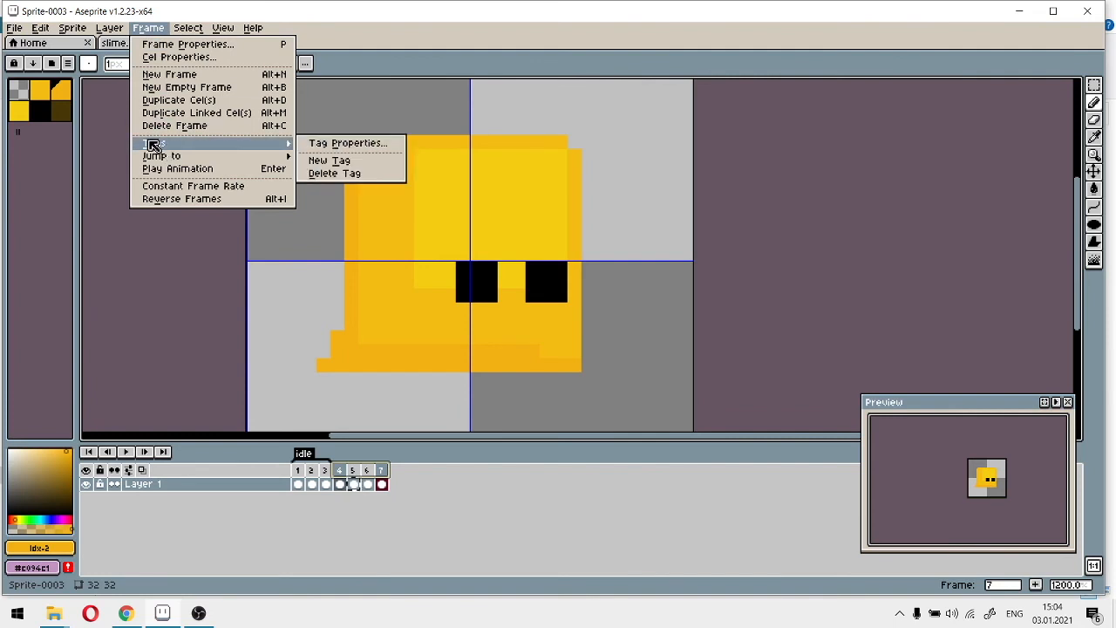
{"action": "left_click", "coordinate": [333, 158]}
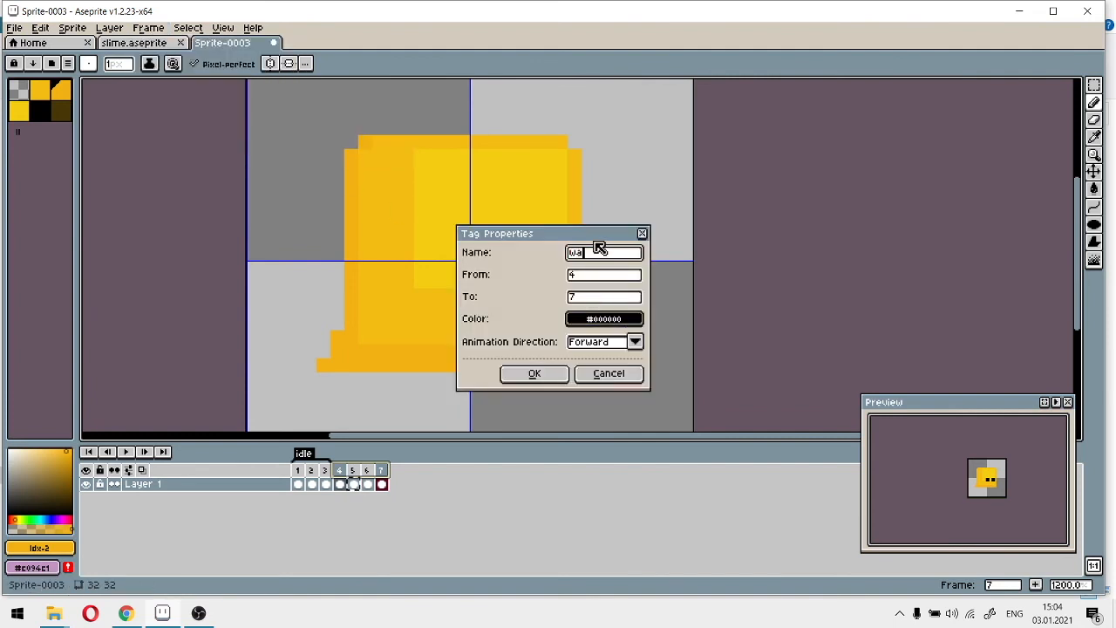
{"action": "key", "text": "Return"}
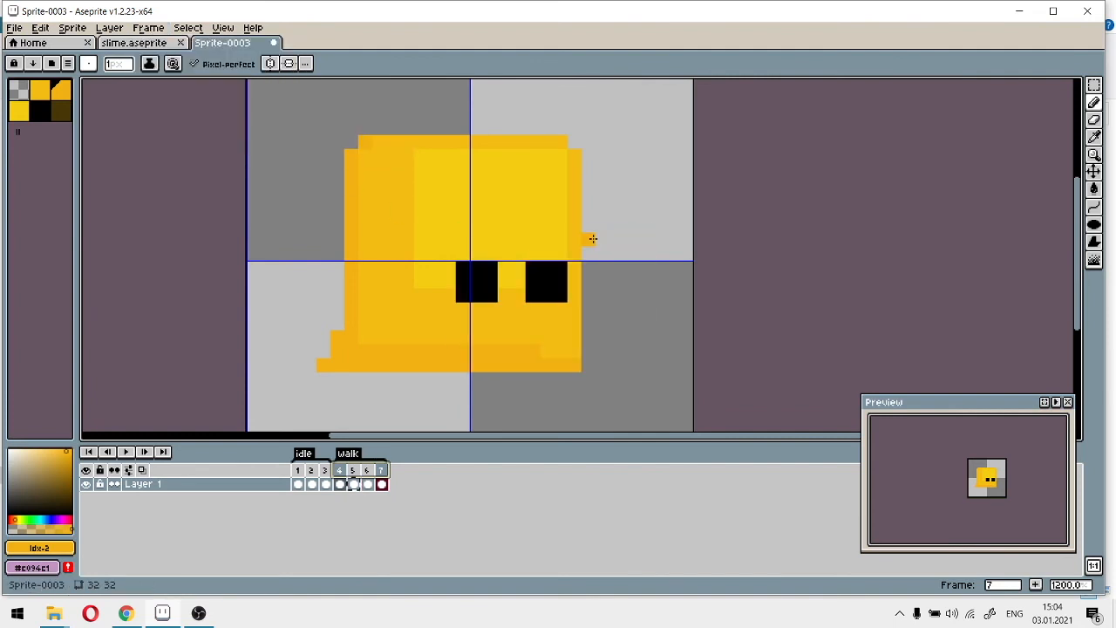
Set the duration of frames 4 and 5 to 100 milliseconds each
{"action": "double_click", "coordinate": [340, 471]}
{"action": "type", "text": "1"}
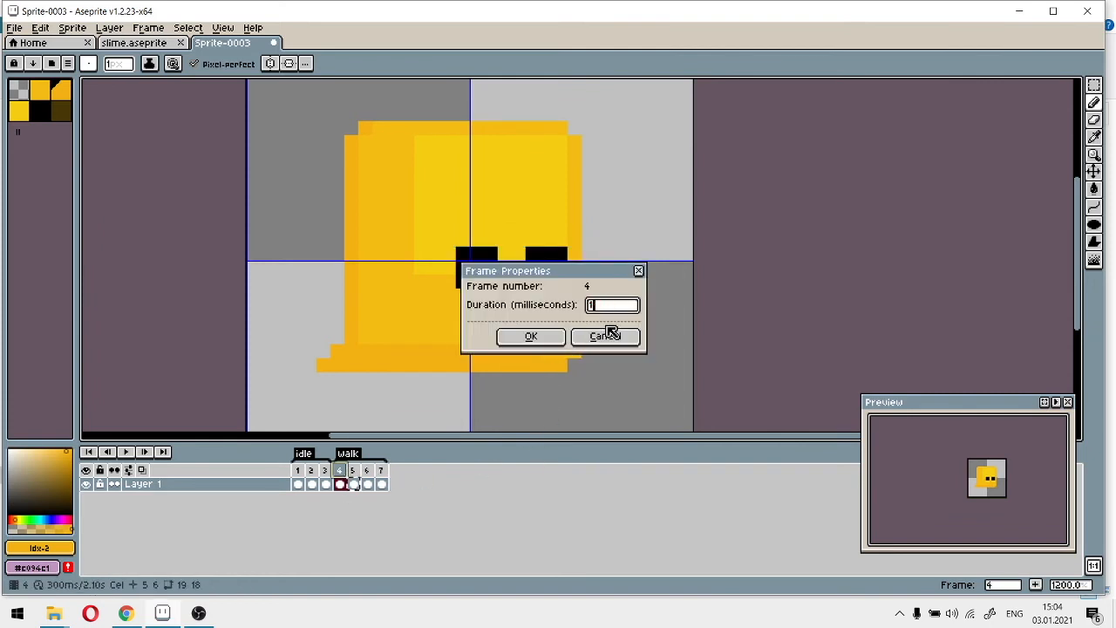
{"action": "type", "text": "00"}
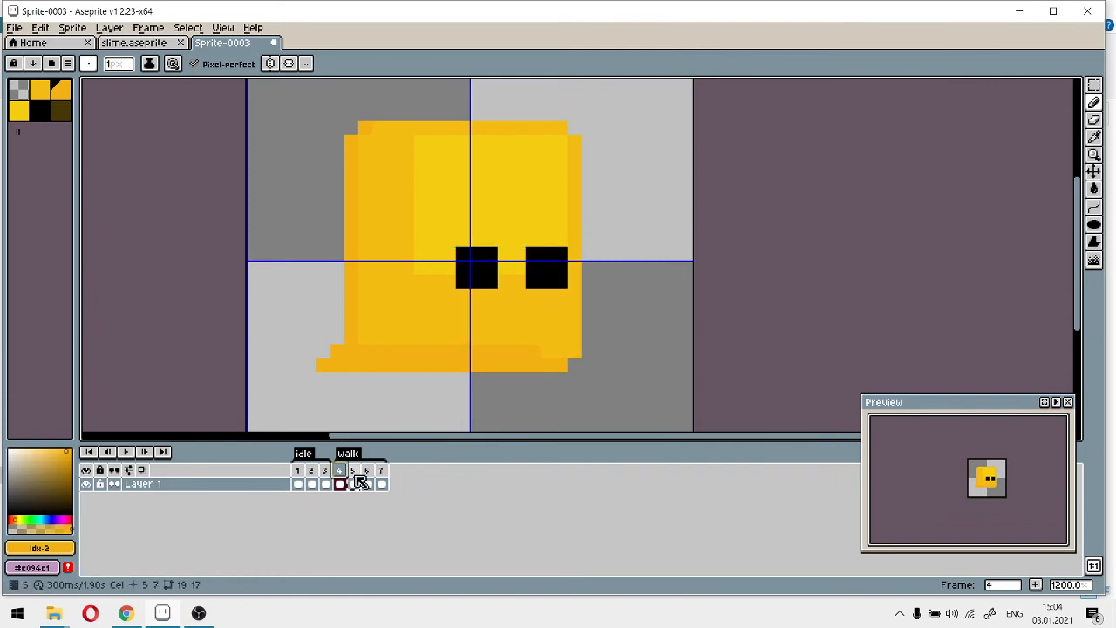
{"action": "left_click", "coordinate": [352, 470]}
{"action": "double_click", "coordinate": [352, 470]}
{"action": "type", "text": "1200.0"}
{"action": "left_click", "coordinate": [530, 336]}
Set the duration of frames 6 and 7 to 100 milliseconds each
{"action": "left_click", "coordinate": [370, 472]}
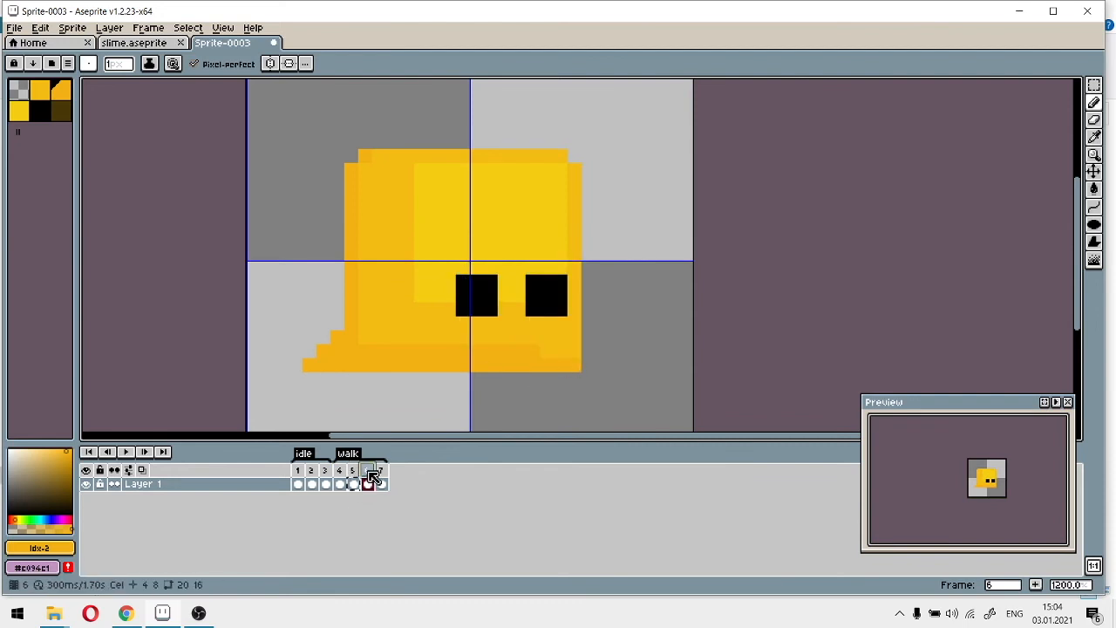
{"action": "double_click", "coordinate": [370, 472]}
{"action": "type", "text": "1200"}
{"action": "left_click", "coordinate": [529, 335]}
{"action": "left_click", "coordinate": [381, 472]}
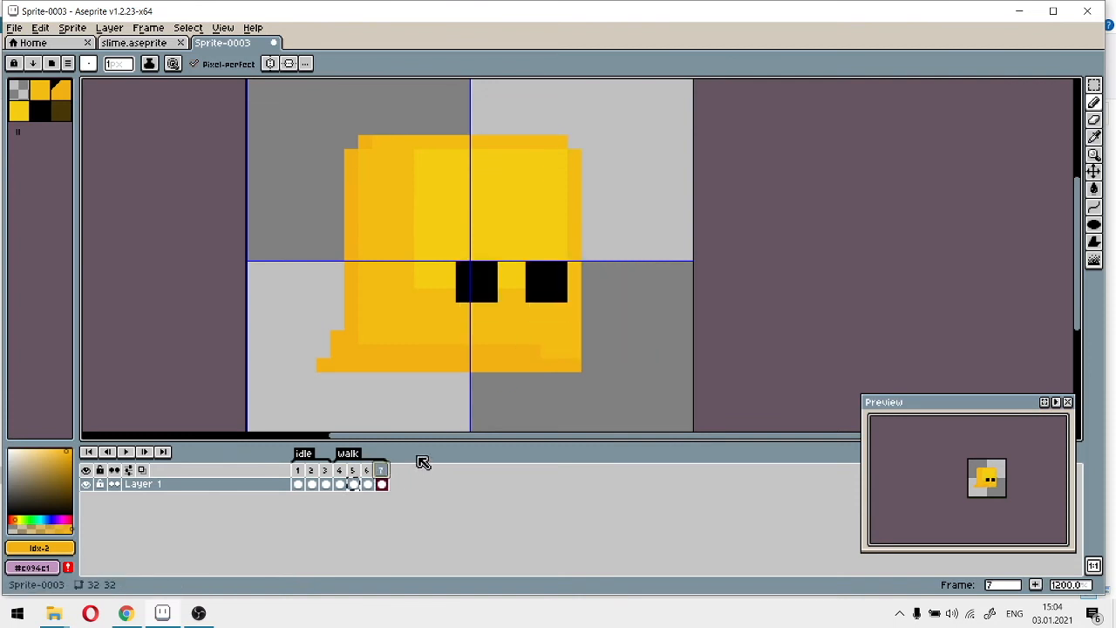
{"action": "key", "text": "p"}
{"action": "type", "text": "100"}
{"action": "left_click", "coordinate": [531, 337]}
Play the walk animation from frame 4 and examine the slime's movement at reduced size
{"action": "left_click", "coordinate": [341, 470]}
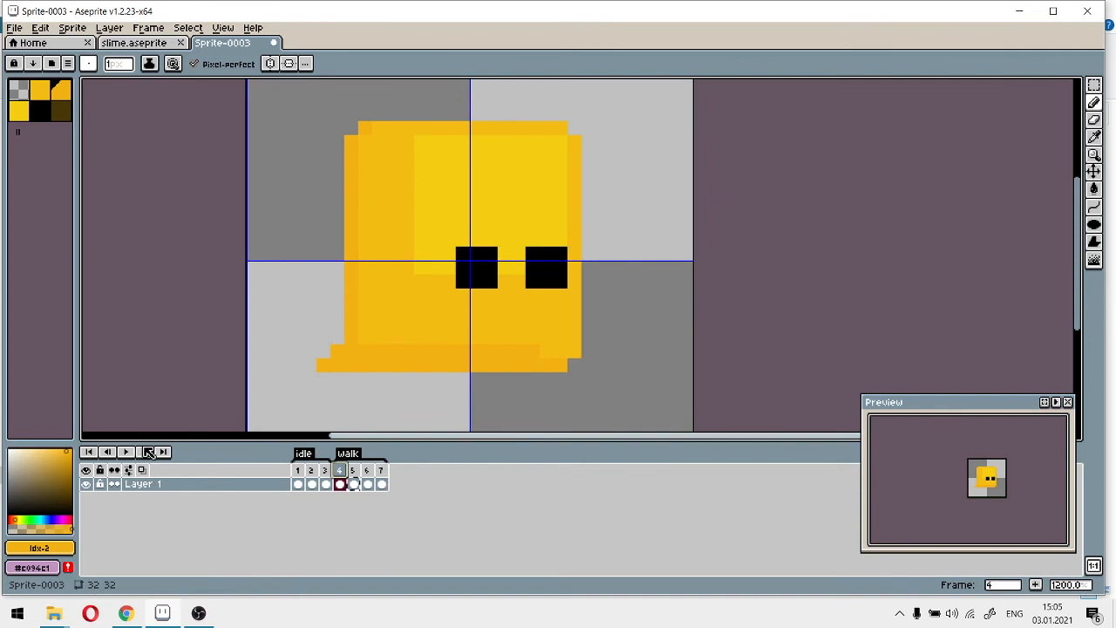
{"action": "left_click", "coordinate": [128, 452]}
{"action": "scroll", "coordinate": [180, 203], "scroll_direction": "down", "scroll_amount": 3}
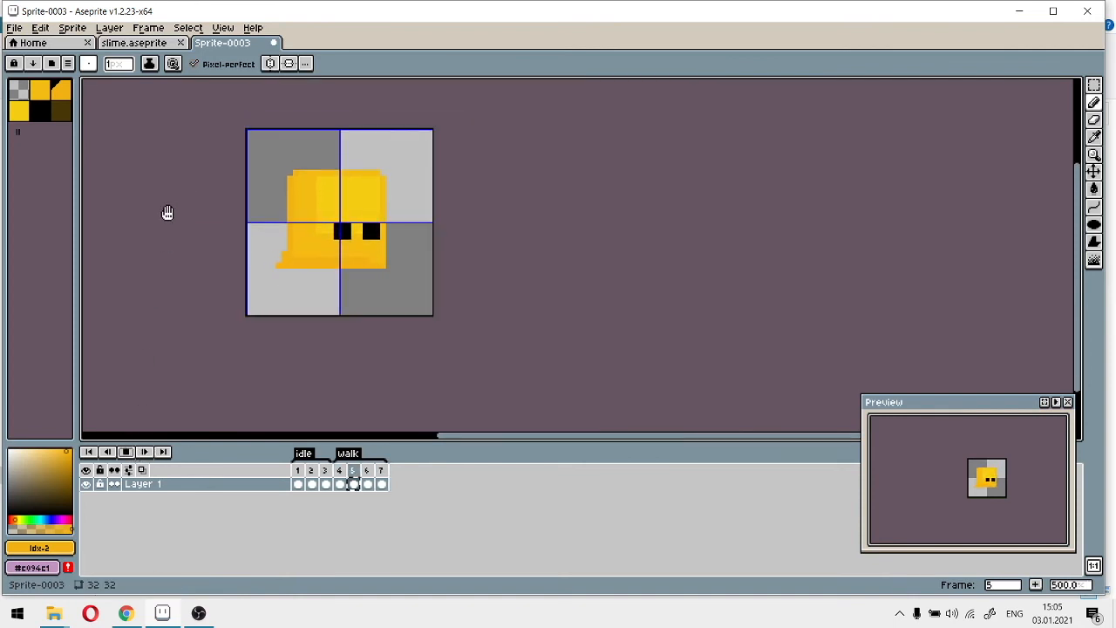
{"action": "left_click_drag", "start_coordinate": [168, 213], "coordinate": [252, 247]}
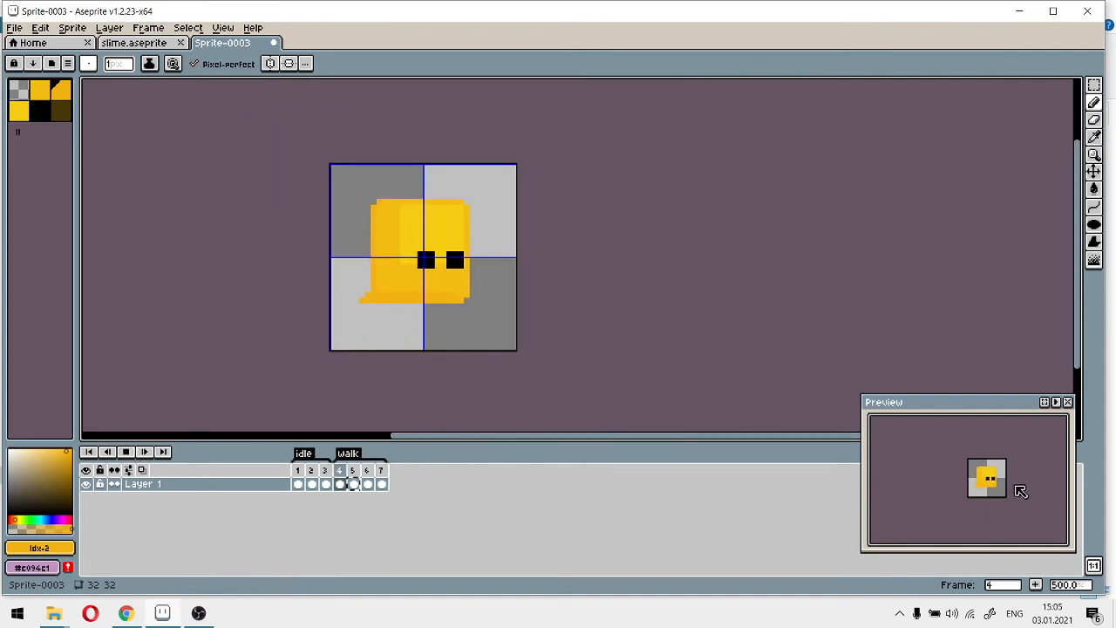
Examine the playing walk animation in the enlarged preview, then stop the playback
{"action": "scroll", "coordinate": [985, 494], "scroll_direction": "up", "scroll_amount": 2}
{"action": "left_click_drag", "start_coordinate": [996, 475], "coordinate": [974, 485]}
{"action": "scroll", "coordinate": [961, 505], "scroll_direction": "down", "scroll_amount": 1}
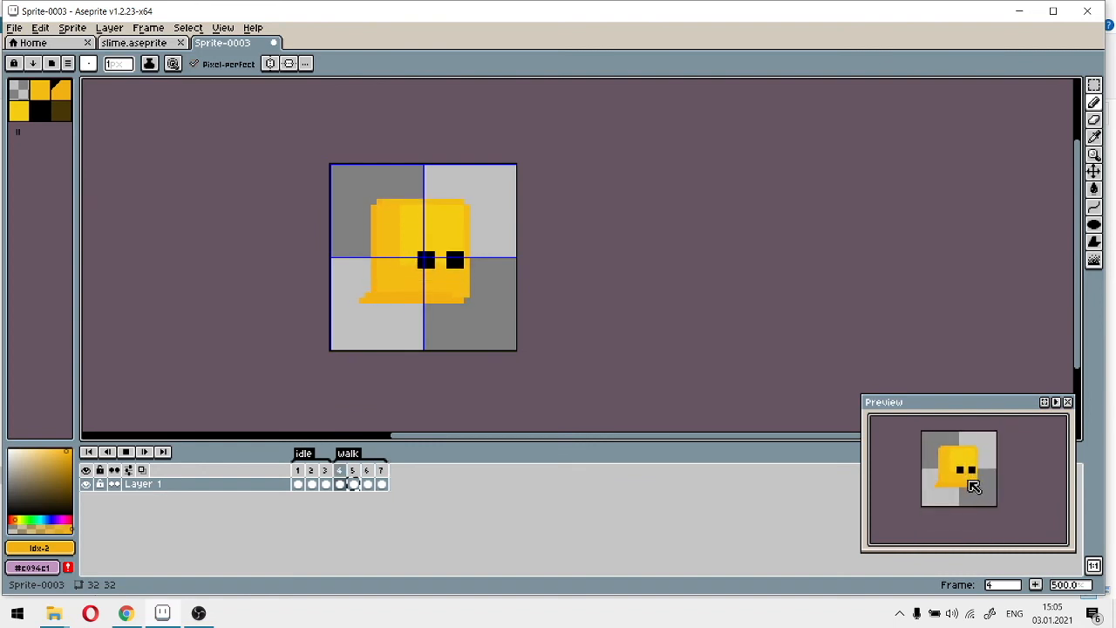
{"action": "left_click_drag", "start_coordinate": [981, 486], "coordinate": [1002, 535]}
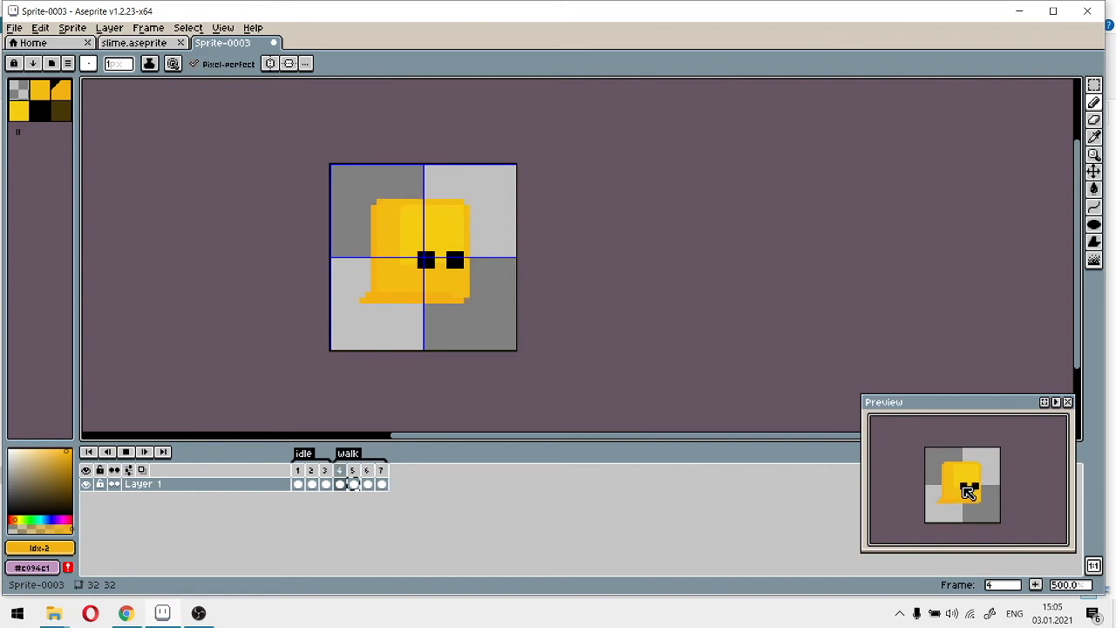
{"action": "left_click_drag", "start_coordinate": [991, 480], "coordinate": [1005, 463]}
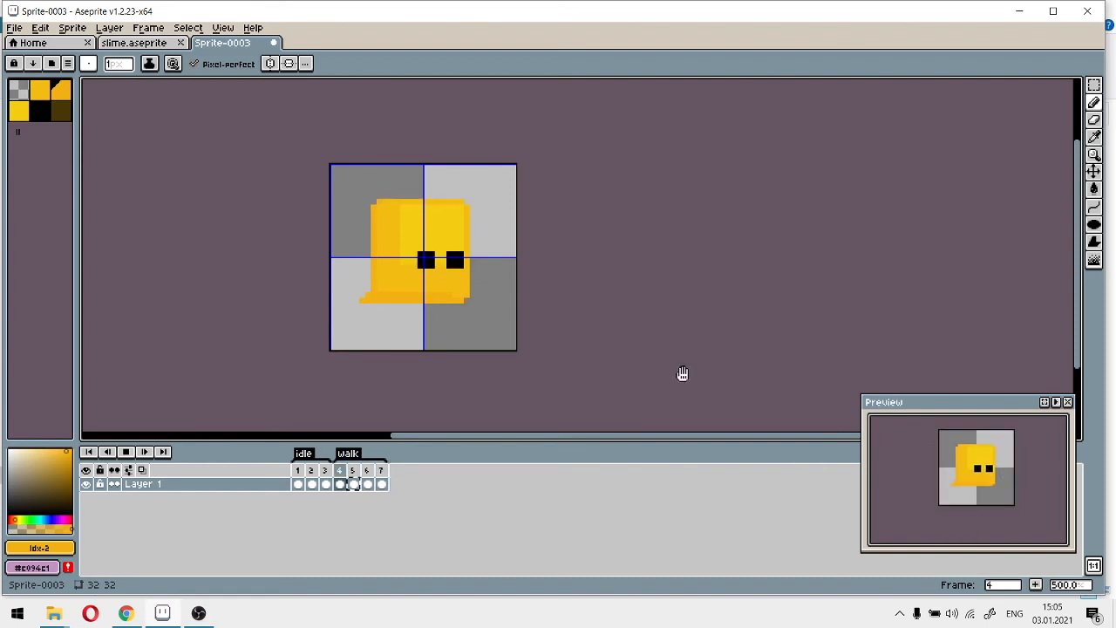
{"action": "scroll", "coordinate": [509, 314], "scroll_direction": "up", "scroll_amount": 3}
{"action": "left_click_drag", "start_coordinate": [526, 317], "coordinate": [677, 377]}
{"action": "scroll", "coordinate": [999, 476], "scroll_direction": "down", "scroll_amount": 2}
{"action": "scroll", "coordinate": [998, 477], "scroll_direction": "up", "scroll_amount": 2}
{"action": "left_click_drag", "start_coordinate": [1002, 482], "coordinate": [1000, 505]}
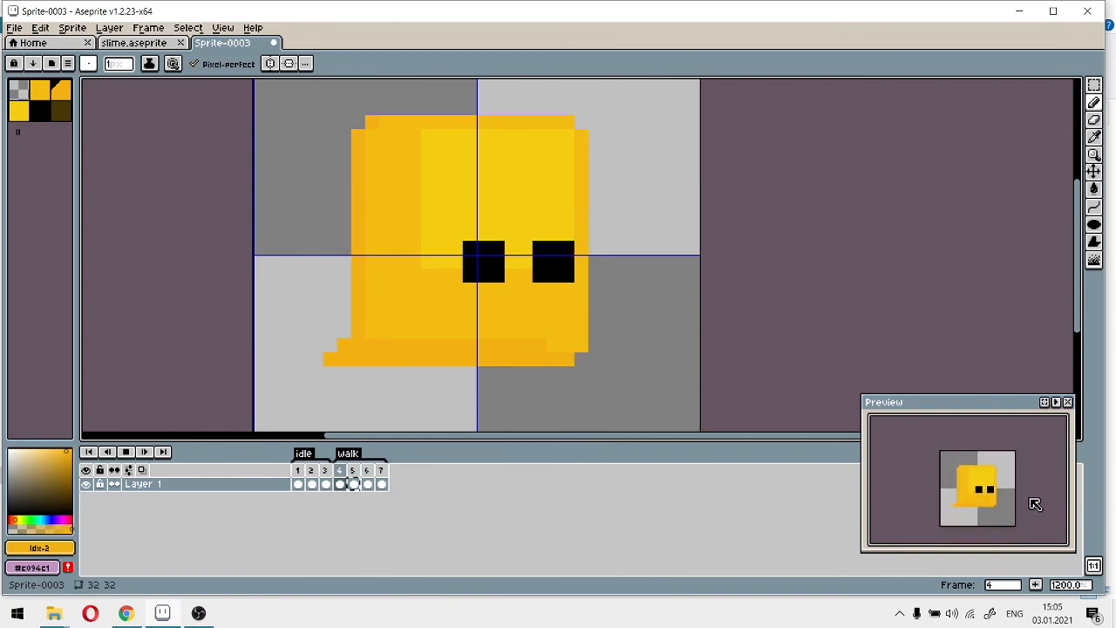
{"action": "left_click", "coordinate": [128, 454]}
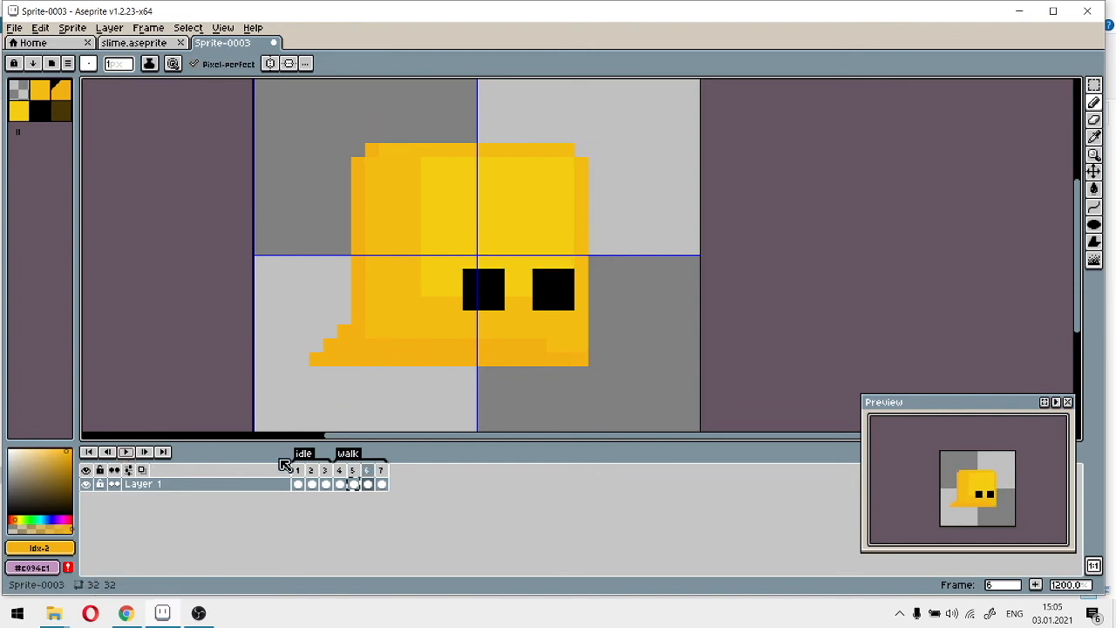
Add a new frame 8 after frame 7
{"action": "left_click", "coordinate": [384, 482]}
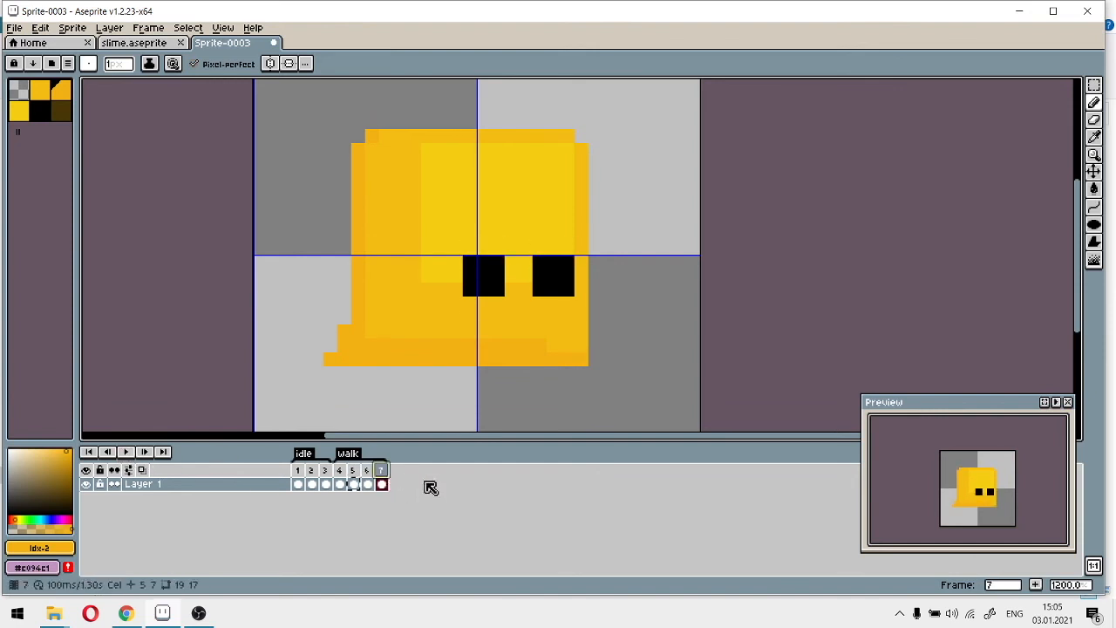
{"action": "left_click", "coordinate": [1035, 585]}
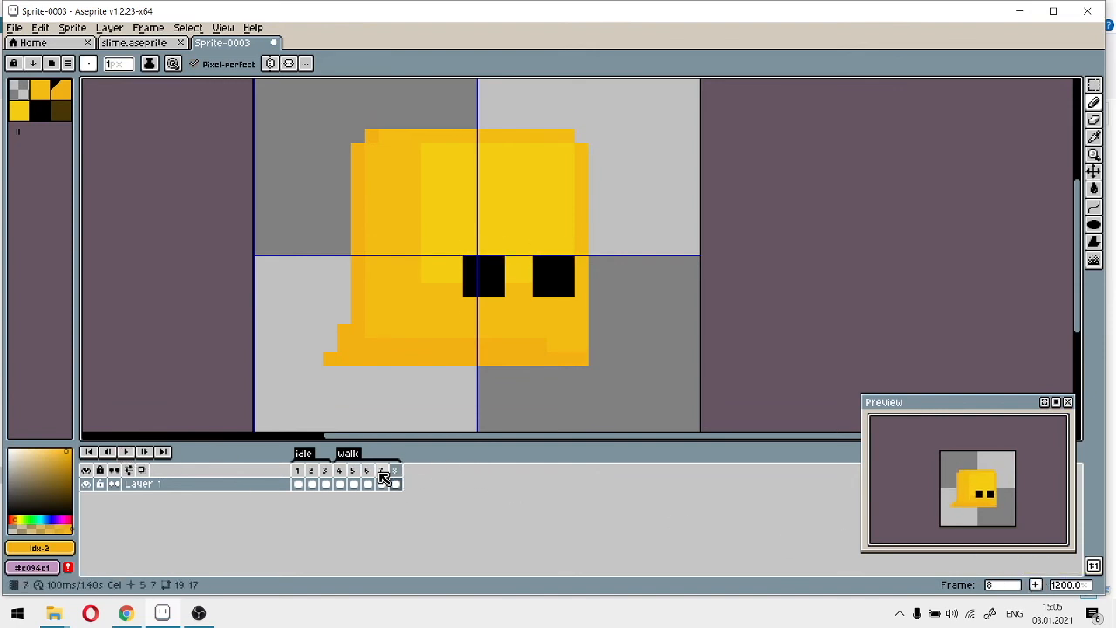
{"action": "key", "text": "ctrl+z"}
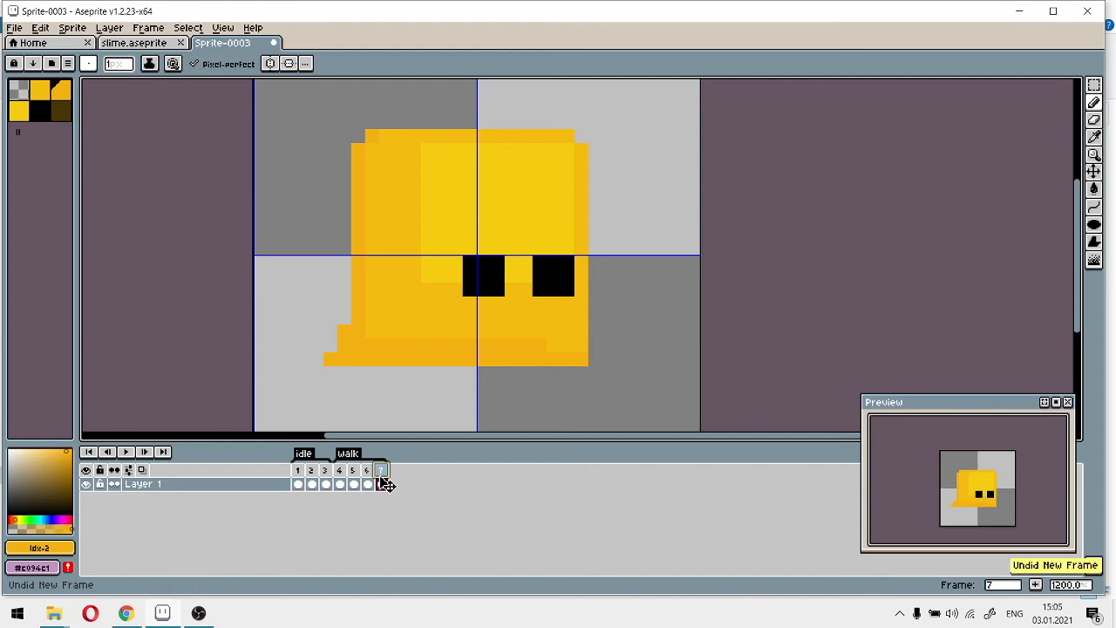
{"action": "left_click", "coordinate": [1037, 585]}
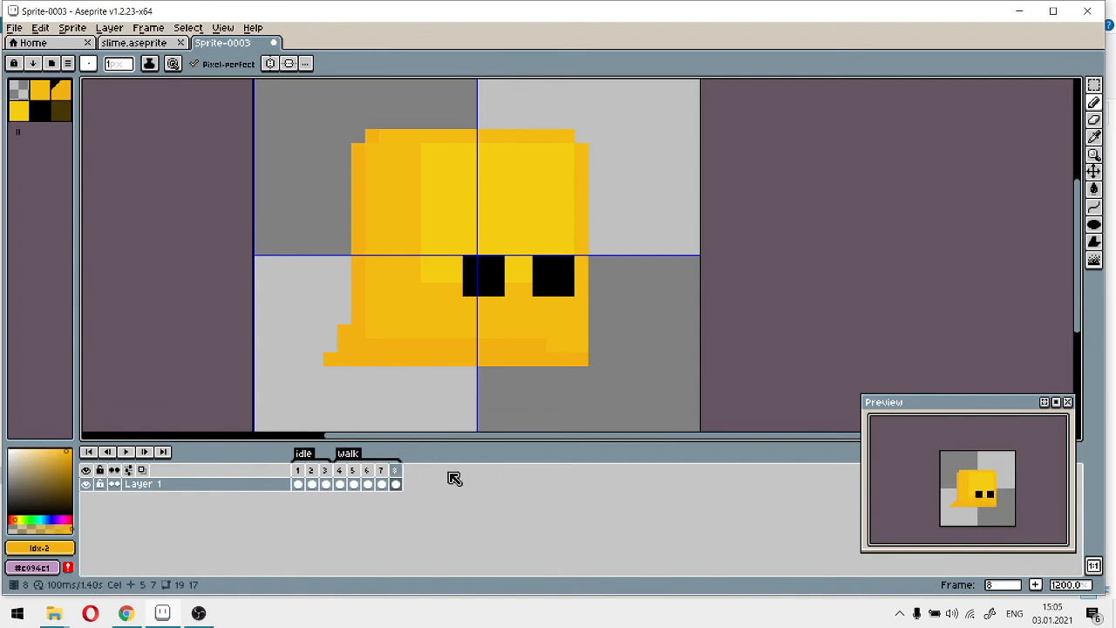
Set the end frame of the "walk" tag to 7
{"action": "double_click", "coordinate": [350, 455]}
{"action": "left_click", "coordinate": [600, 297]}
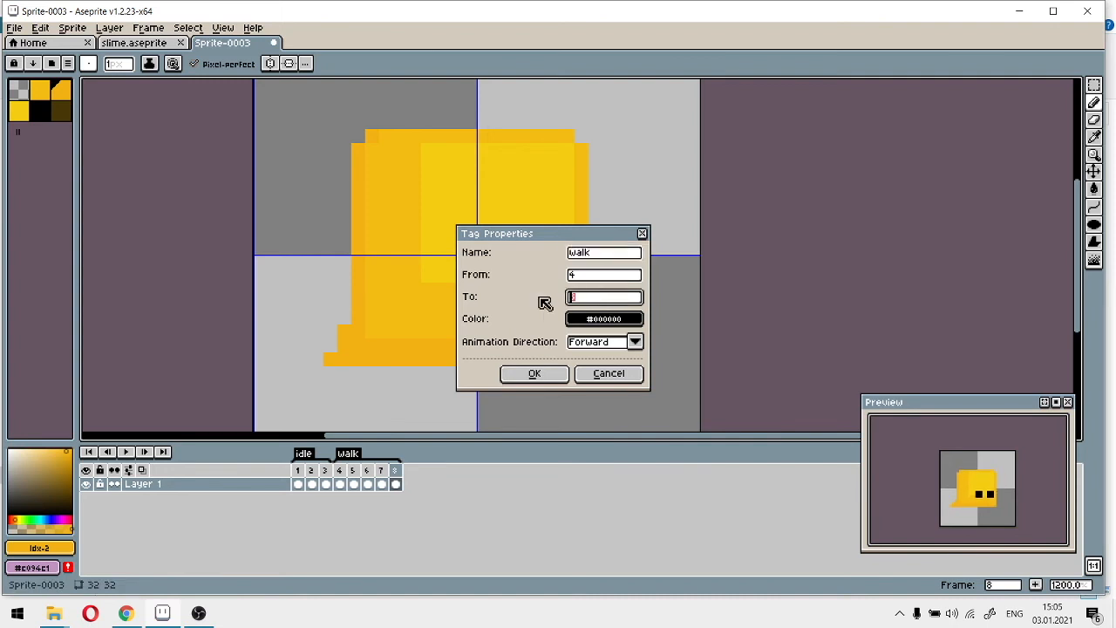
{"action": "left_click", "coordinate": [542, 375]}
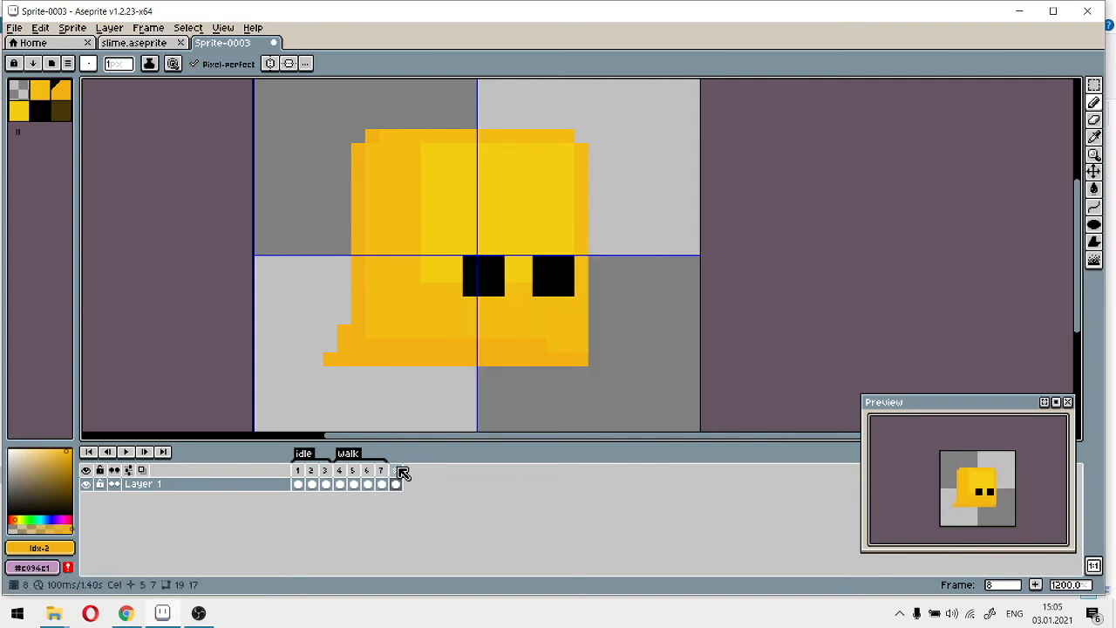
Replace the drawing in frame 8 with a copy of the slime from frame 1
{"action": "left_click", "coordinate": [394, 471]}
{"action": "left_click", "coordinate": [299, 471]}
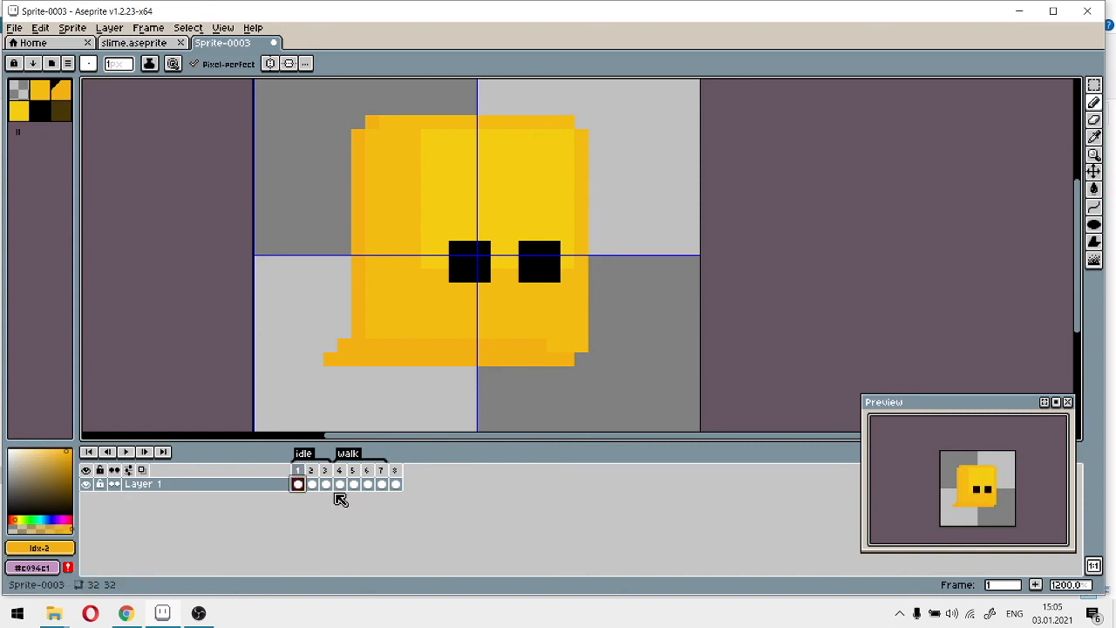
{"action": "left_click", "coordinate": [395, 484]}
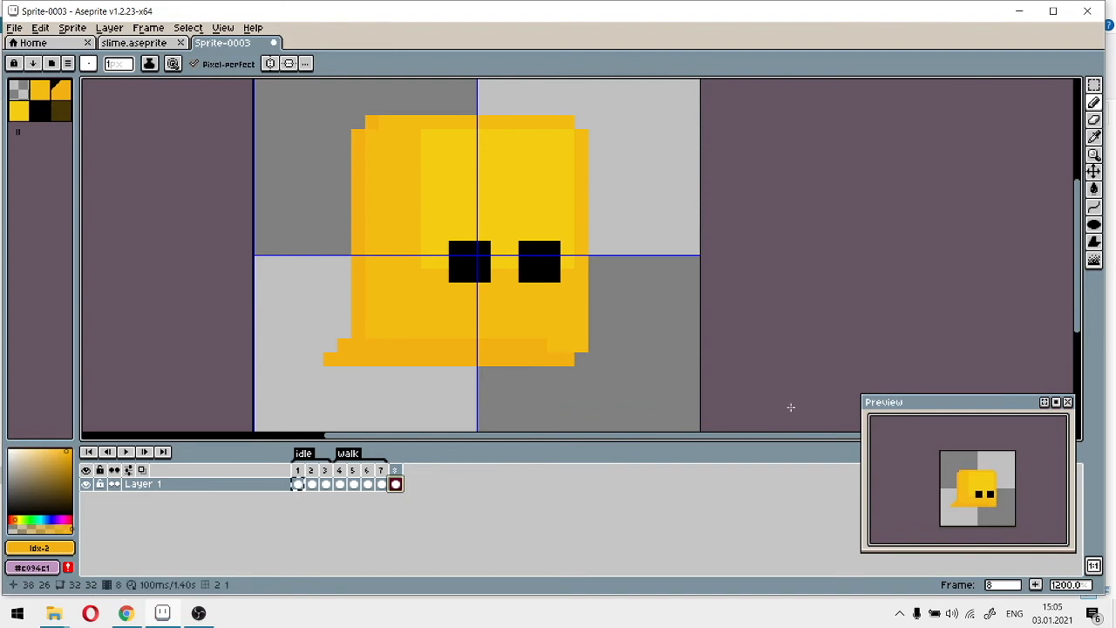
{"action": "scroll", "coordinate": [739, 315], "scroll_direction": "down", "scroll_amount": 3}
{"action": "scroll", "coordinate": [705, 294], "scroll_direction": "up", "scroll_amount": 3}
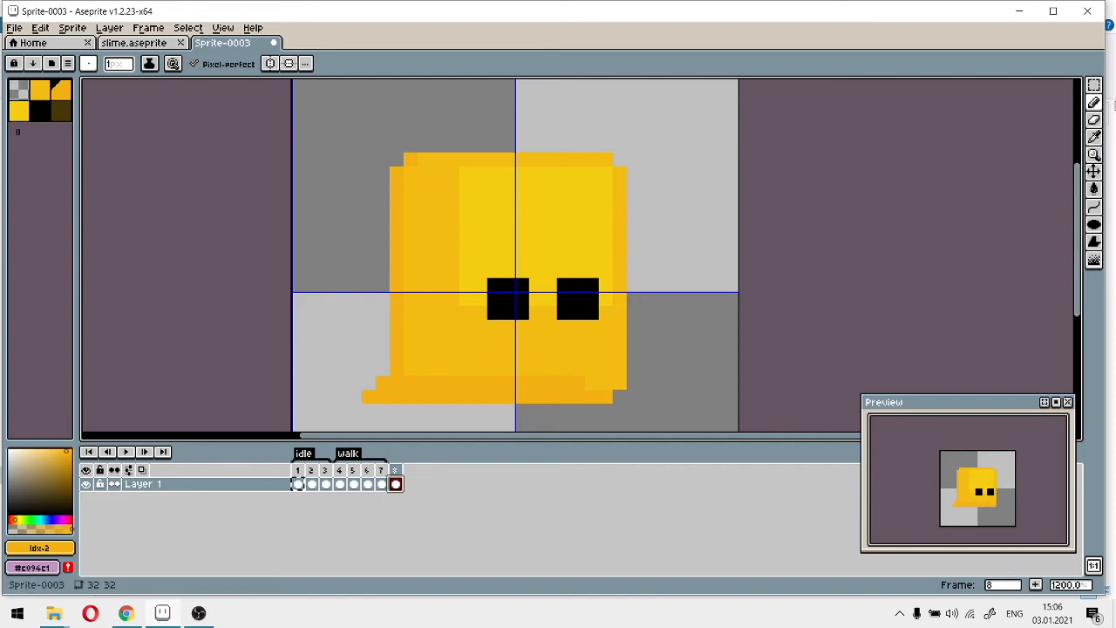
Select a 31×16 area around the slime's upper body in frame 8 and move it down 2 pixels
{"action": "key", "text": "m"}
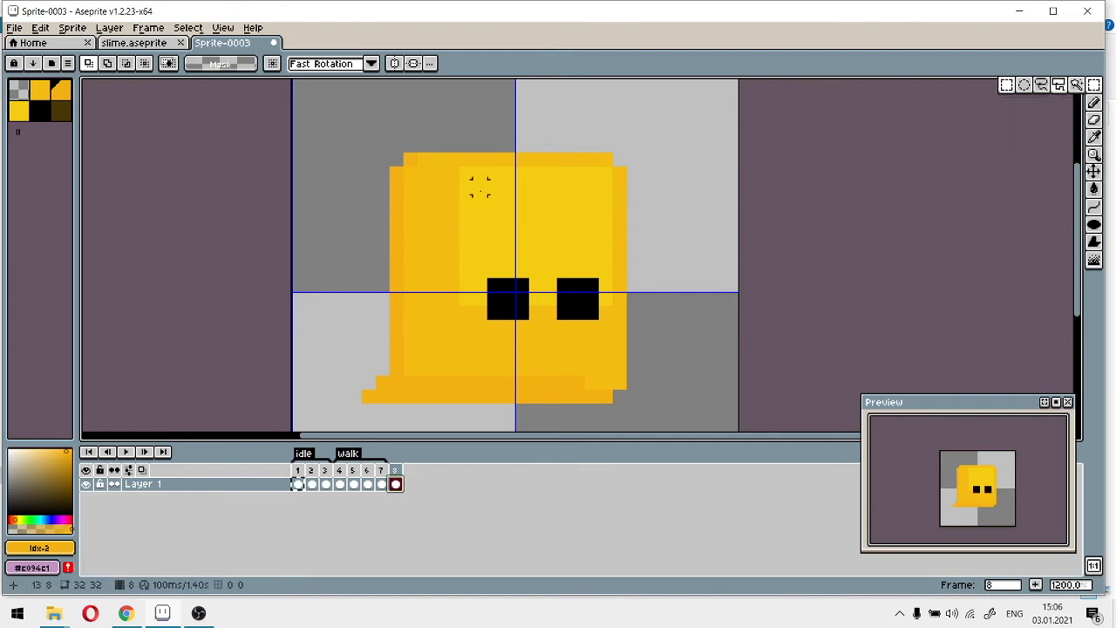
{"action": "left_click_drag", "start_coordinate": [297, 126], "coordinate": [727, 366]}
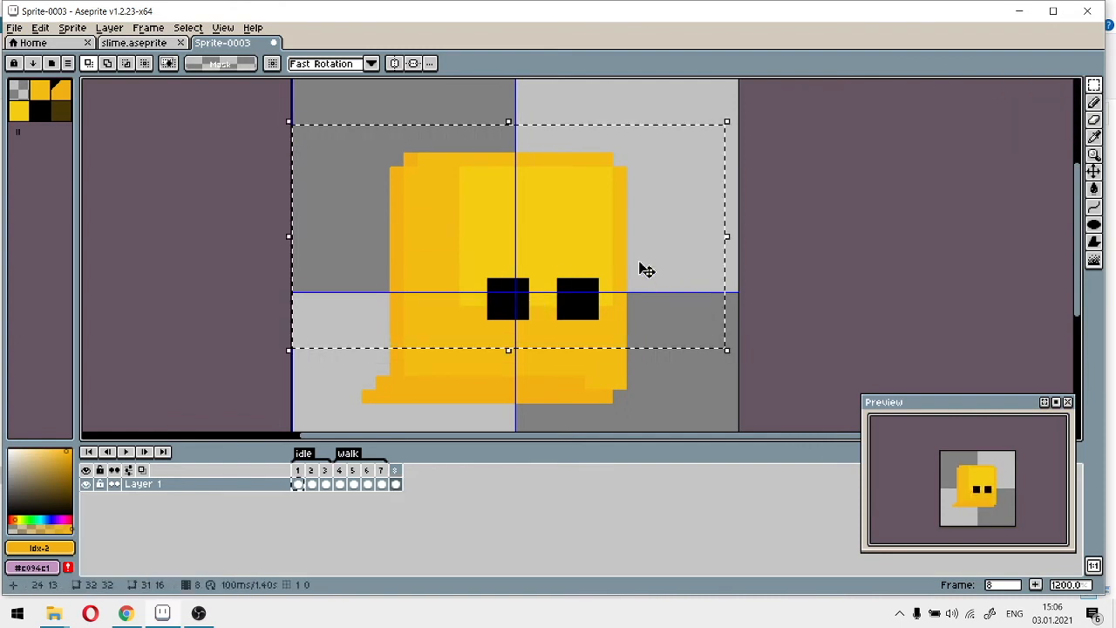
{"action": "left_click_drag", "start_coordinate": [642, 267], "coordinate": [647, 290]}
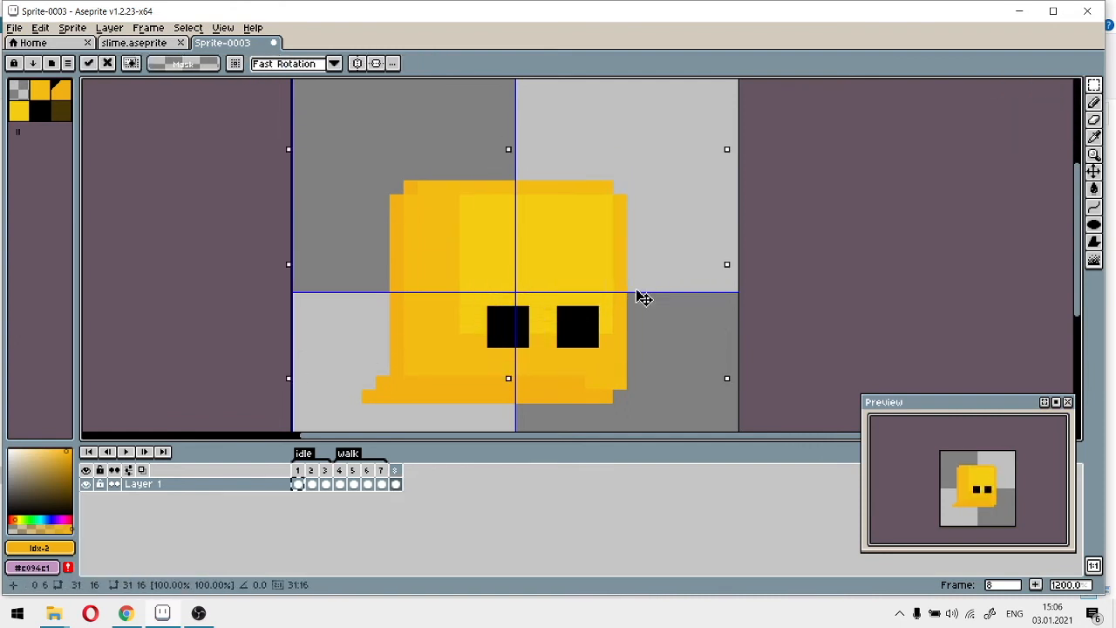
{"action": "left_click", "coordinate": [20, 90]}
{"action": "left_click", "coordinate": [1095, 107]}
{"action": "scroll", "coordinate": [684, 303], "scroll_direction": "up", "scroll_amount": 4}
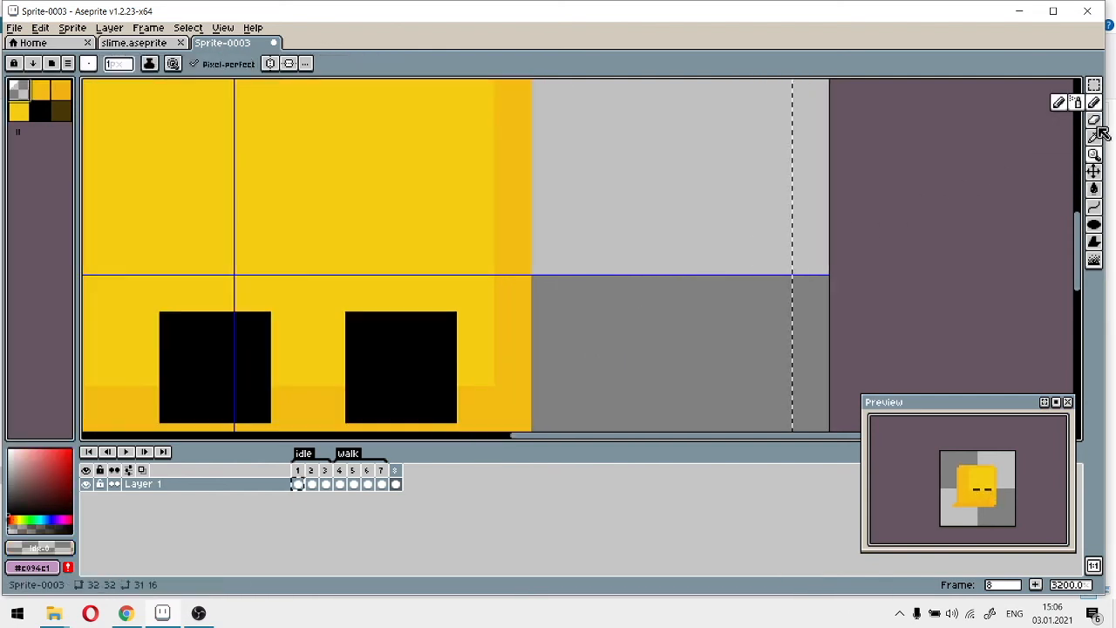
{"action": "scroll", "coordinate": [795, 179], "scroll_direction": "down", "scroll_amount": 4}
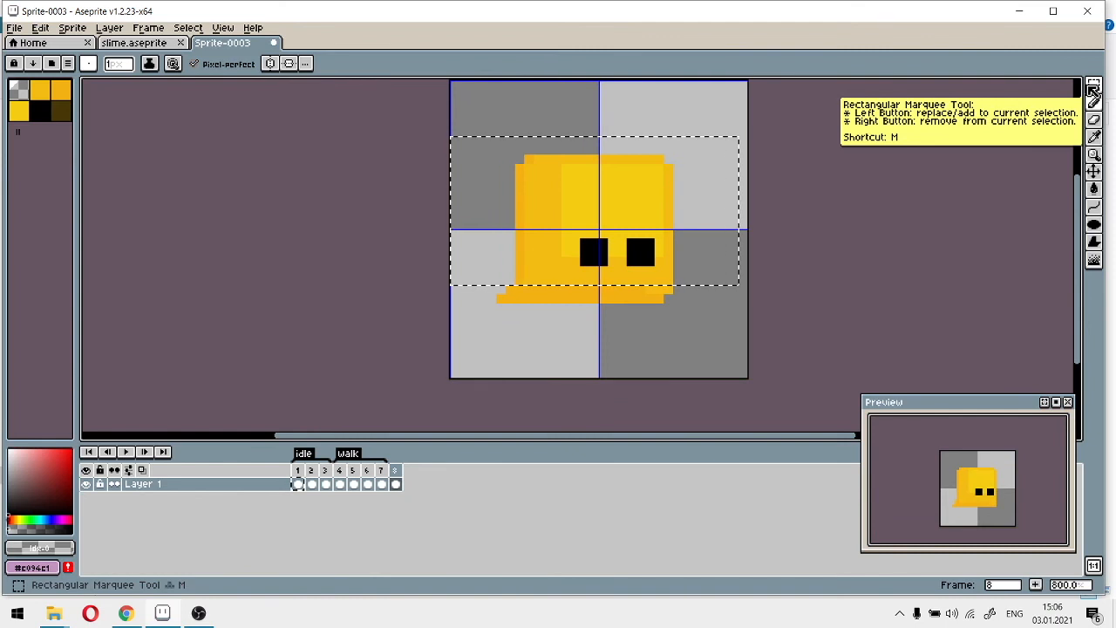
{"action": "left_click", "coordinate": [1094, 84]}
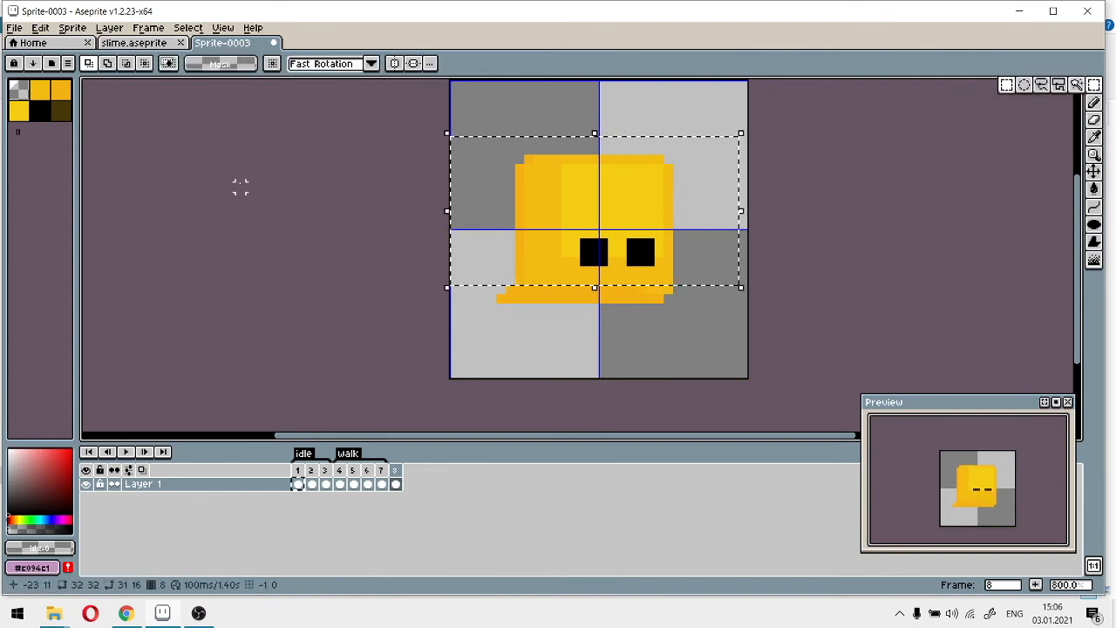
{"action": "left_click", "coordinate": [677, 186]}
{"action": "left_click_drag", "start_coordinate": [456, 125], "coordinate": [748, 268]}
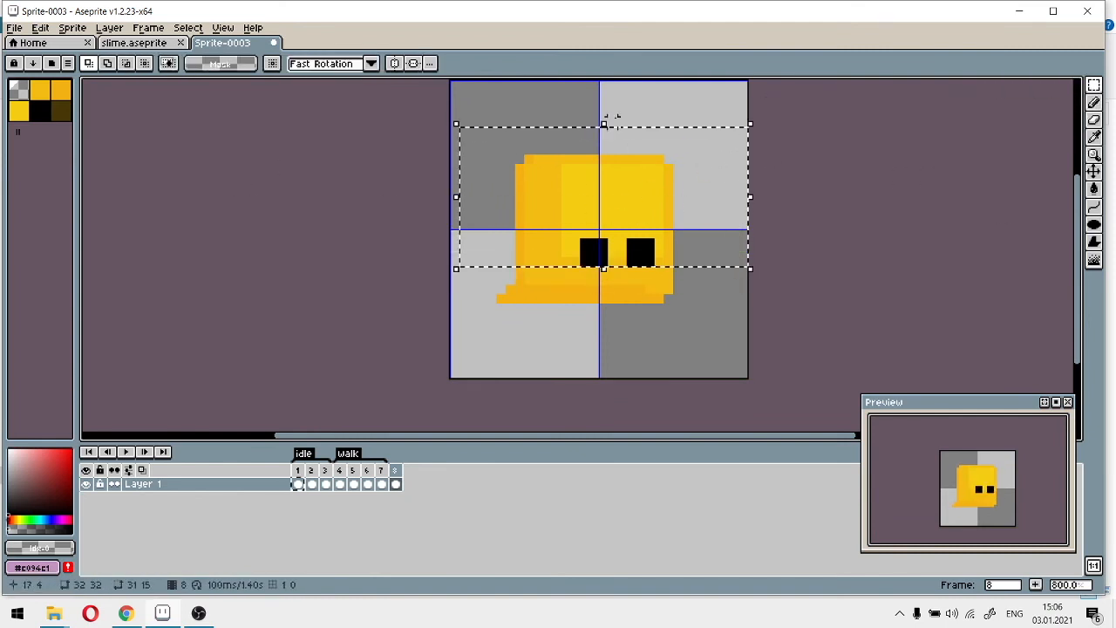
Clear the selection and widen the slime's base in frame 8 with darker orange pixels, stepped on the left and one pixel out on the right
{"action": "left_click", "coordinate": [816, 252]}
{"action": "left_click", "coordinate": [1094, 102]}
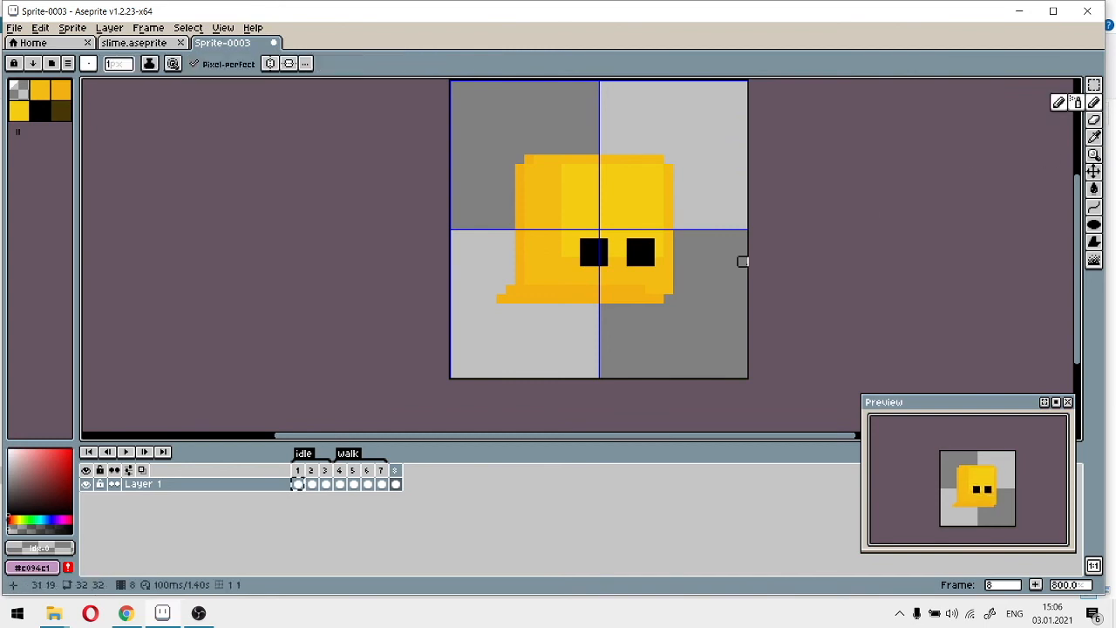
{"action": "scroll", "coordinate": [680, 288], "scroll_direction": "up", "scroll_amount": 3}
{"action": "left_click", "coordinate": [49, 93]}
{"action": "scroll", "coordinate": [590, 279], "scroll_direction": "up", "scroll_amount": 2}
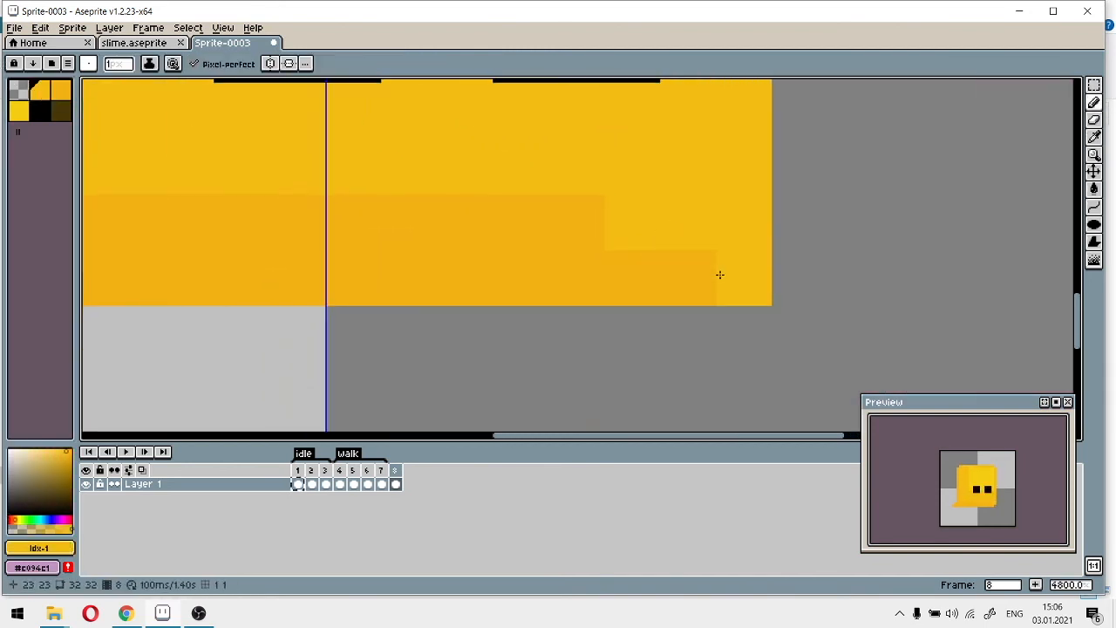
{"action": "left_click", "coordinate": [63, 93]}
{"action": "left_click", "coordinate": [751, 277]}
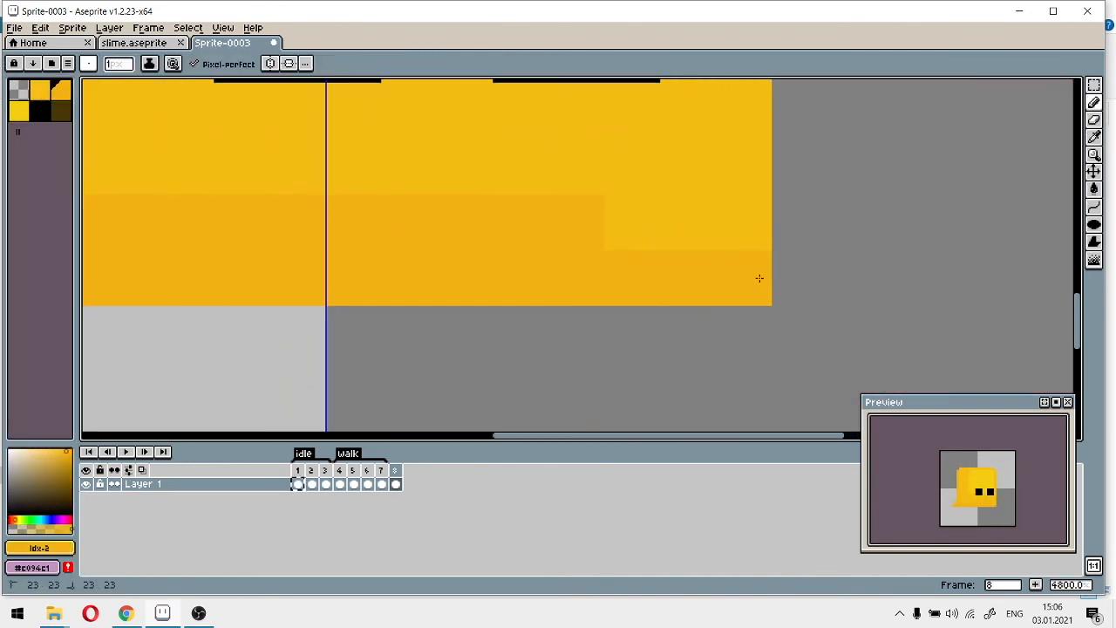
{"action": "left_click_drag", "start_coordinate": [357, 246], "coordinate": [794, 284]}
{"action": "left_click_drag", "start_coordinate": [178, 261], "coordinate": [122, 315]}
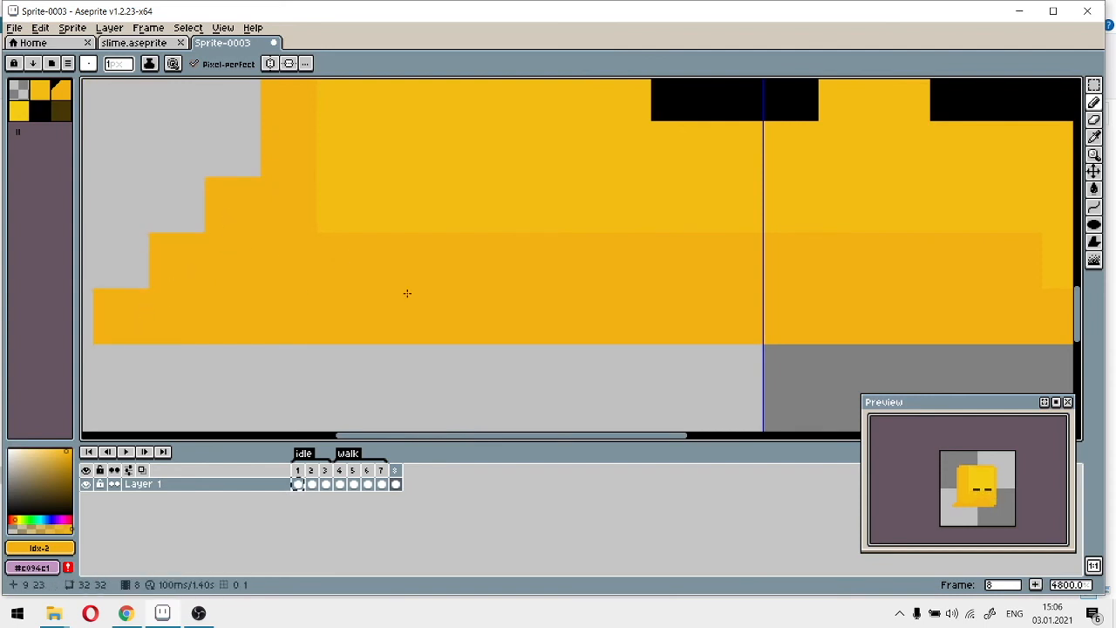
{"action": "scroll", "coordinate": [407, 292], "scroll_direction": "down", "scroll_amount": 3}
{"action": "scroll", "coordinate": [680, 330], "scroll_direction": "up", "scroll_amount": 1}
{"action": "scroll", "coordinate": [489, 291], "scroll_direction": "down", "scroll_amount": 2}
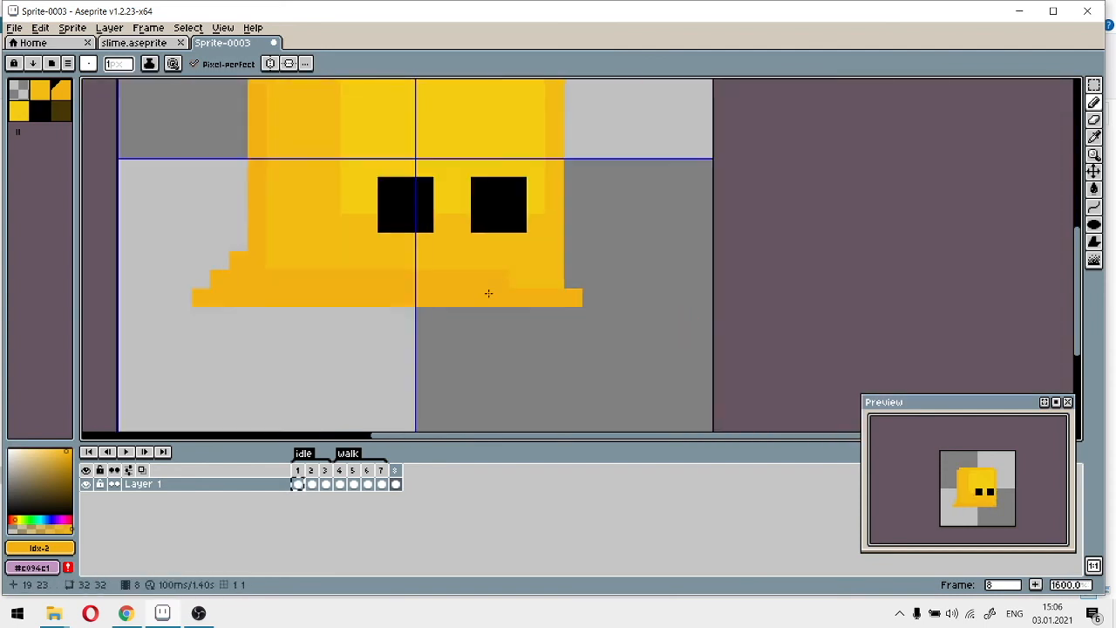
Shorten both eyes in frame 8 to 2 pixels high by painting over their top row in light yellow
{"action": "scroll", "coordinate": [399, 247], "scroll_direction": "up", "scroll_amount": 3}
{"action": "left_click_drag", "start_coordinate": [696, 255], "coordinate": [299, 185]}
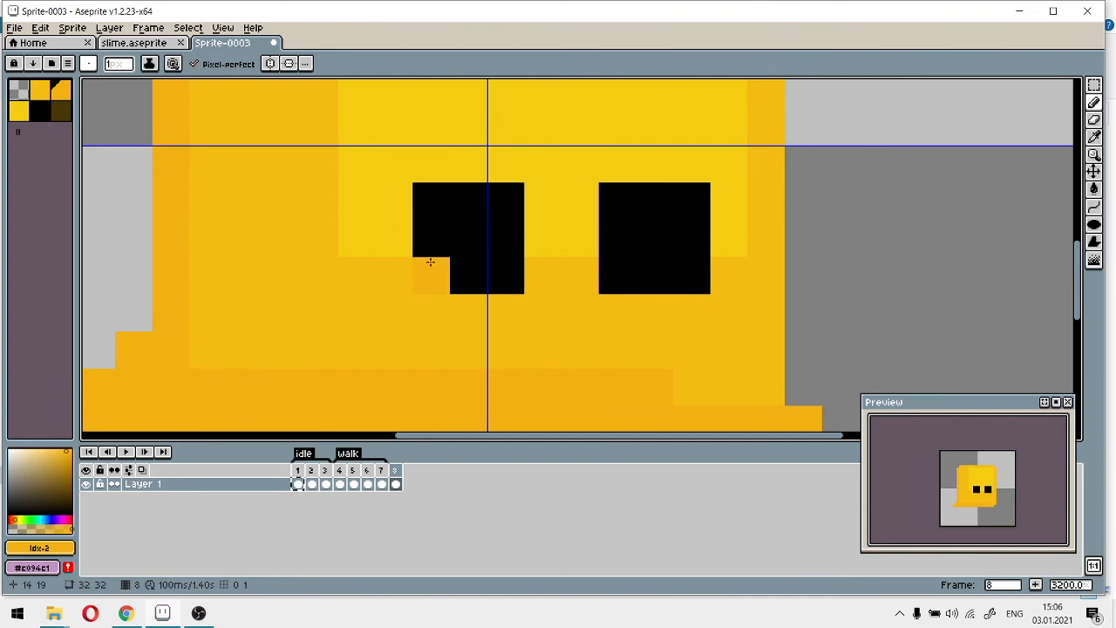
{"action": "left_click", "coordinate": [19, 116]}
{"action": "left_click_drag", "start_coordinate": [419, 200], "coordinate": [695, 204]}
{"action": "scroll", "coordinate": [541, 209], "scroll_direction": "down", "scroll_amount": 4}
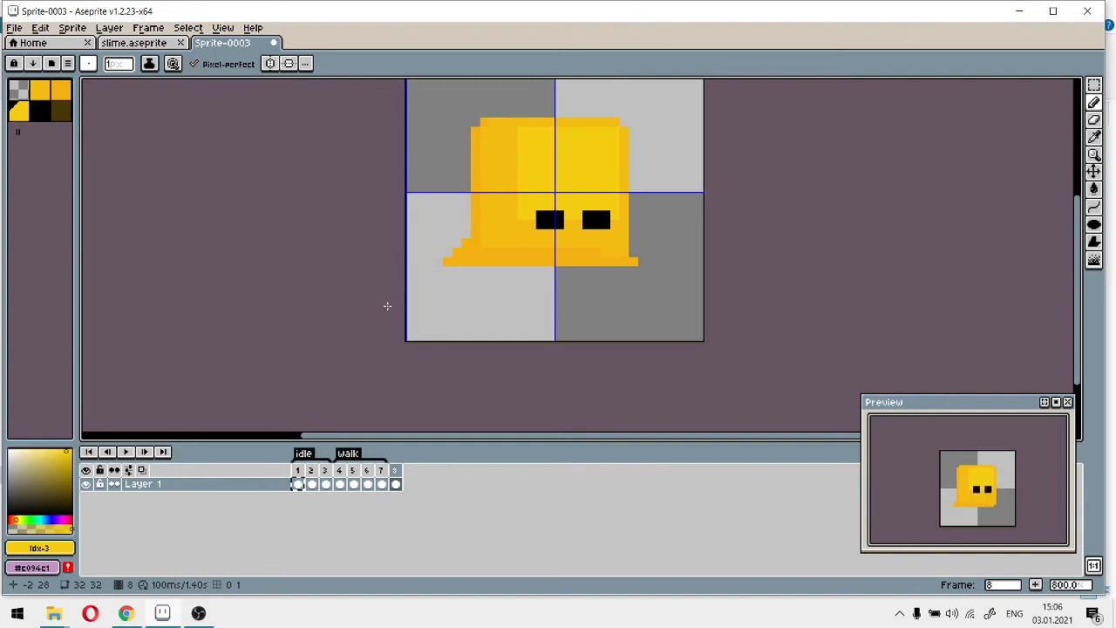
Add one body-yellow pixel above the right end of the slime's base in frame 8
{"action": "scroll", "coordinate": [497, 295], "scroll_direction": "up", "scroll_amount": 1}
{"action": "left_click", "coordinate": [38, 92]}
{"action": "scroll", "coordinate": [792, 246], "scroll_direction": "up", "scroll_amount": 3}
{"action": "left_click", "coordinate": [535, 202]}
{"action": "scroll", "coordinate": [534, 202], "scroll_direction": "down", "scroll_amount": 4}
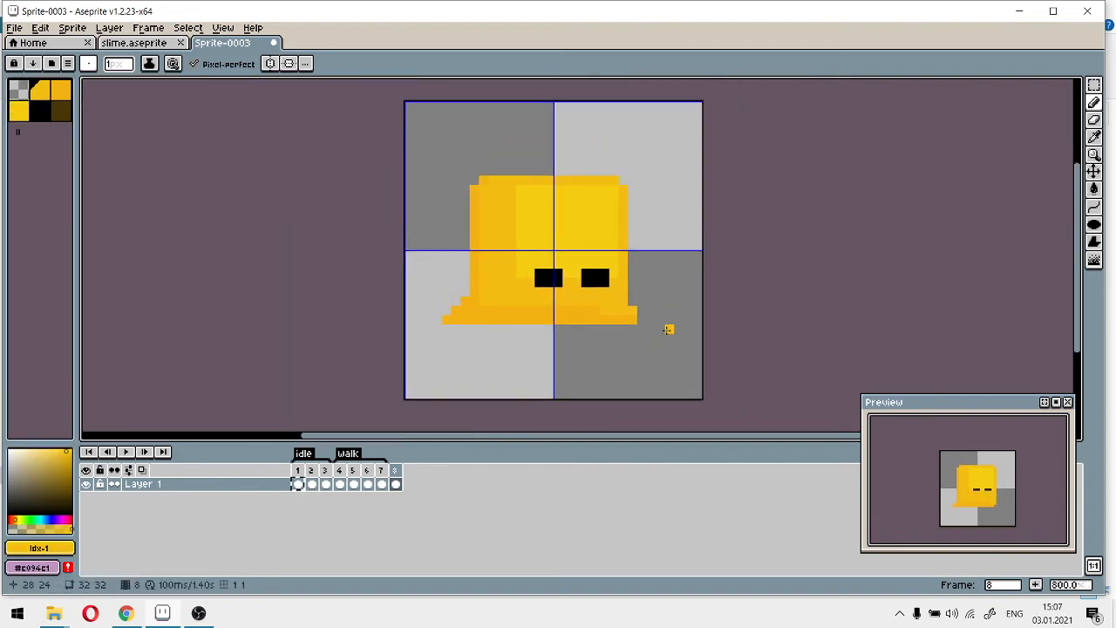
Add frame 9 and replace its drawing with a copy of the slime from frame 1
{"action": "left_click", "coordinate": [1038, 584]}
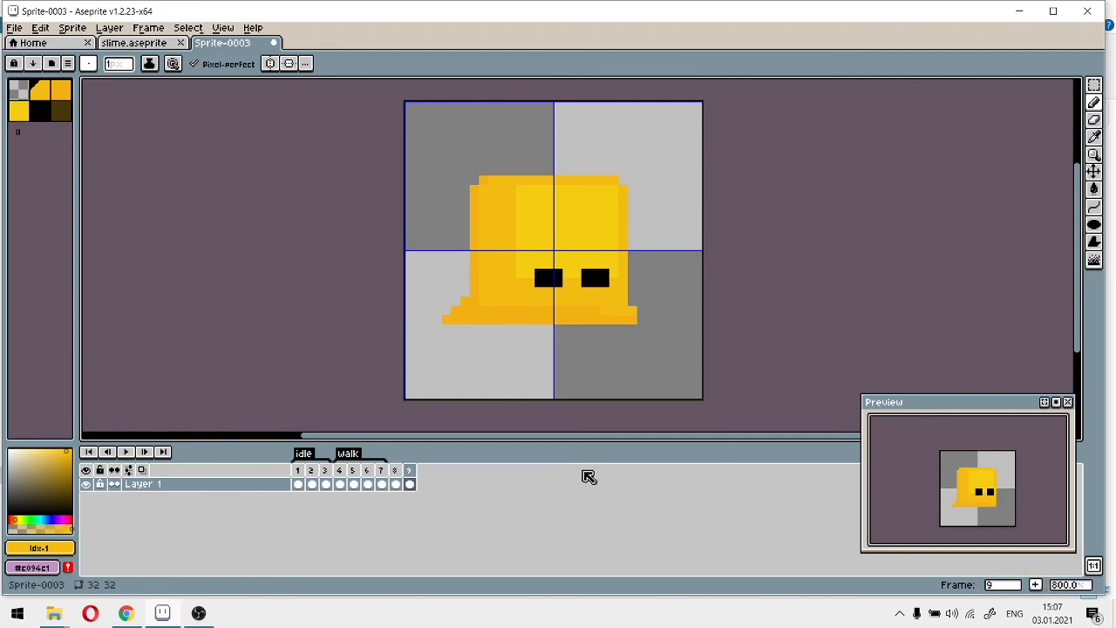
{"action": "left_click", "coordinate": [299, 485]}
{"action": "left_click", "coordinate": [410, 486]}
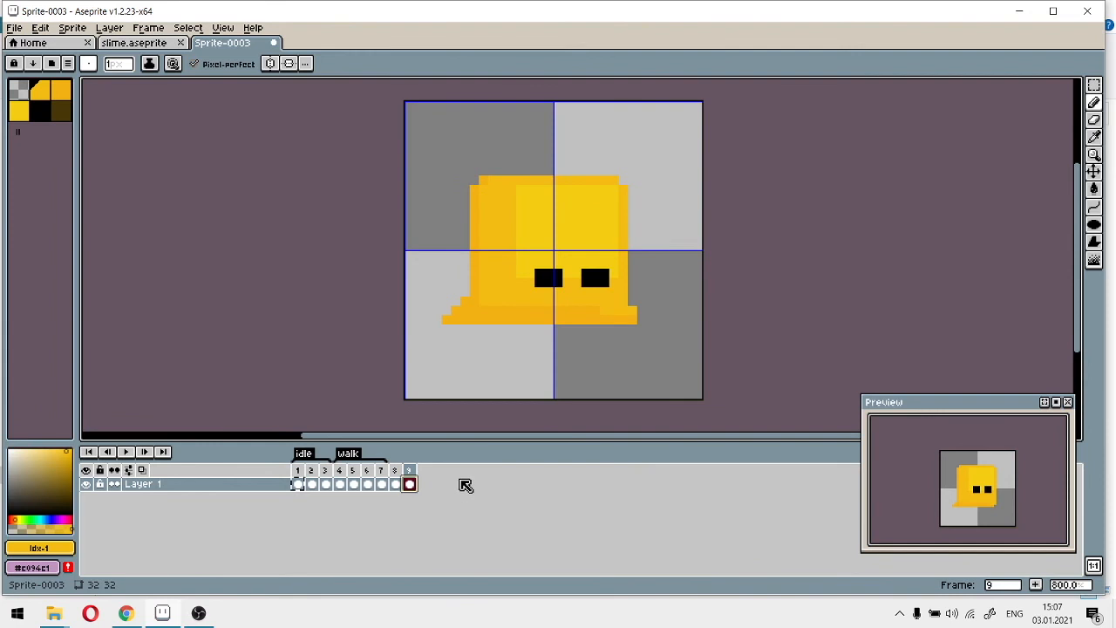
{"action": "key", "text": "ctrl+v"}
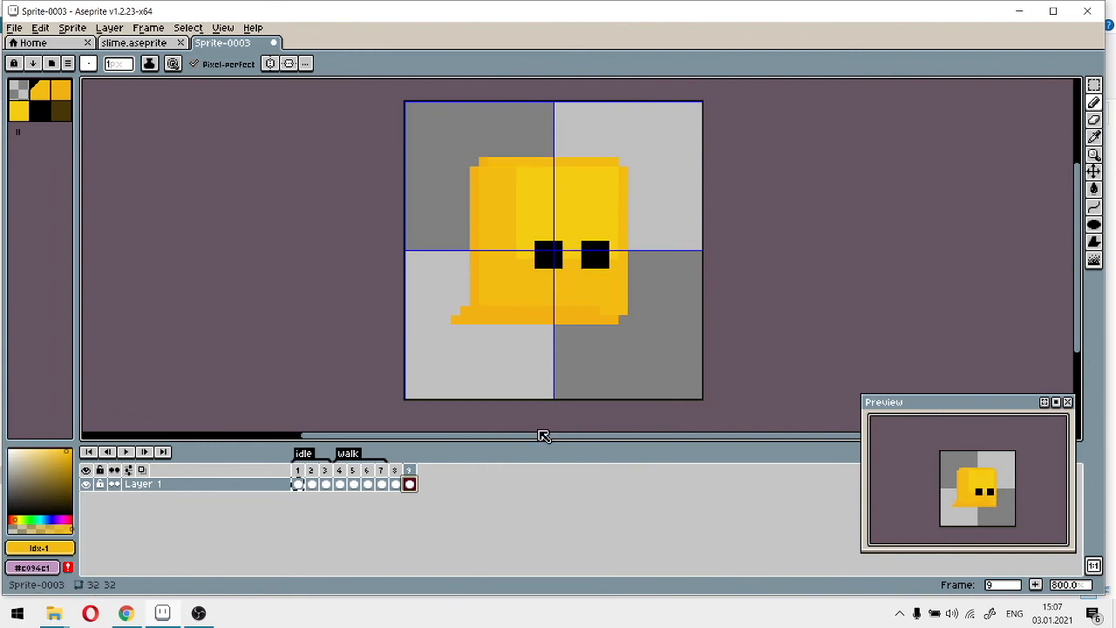
Try moving the whole slime up 2 pixels in frame 9 using a 27×22 selection, and undo the move
{"action": "left_click", "coordinate": [1095, 87]}
{"action": "scroll", "coordinate": [406, 119], "scroll_direction": "up", "scroll_amount": 2}
{"action": "left_click_drag", "start_coordinate": [405, 122], "coordinate": [780, 429]}
{"action": "left_click_drag", "start_coordinate": [667, 361], "coordinate": [662, 329]}
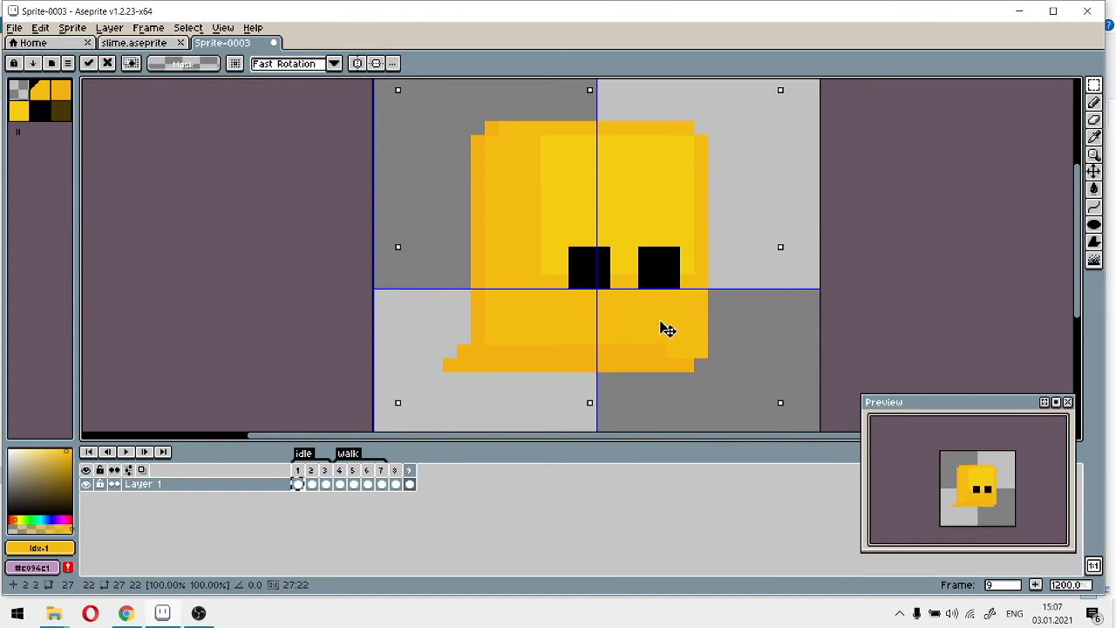
{"action": "left_click", "coordinate": [866, 280]}
{"action": "left_click_drag", "start_coordinate": [895, 285], "coordinate": [887, 326]}
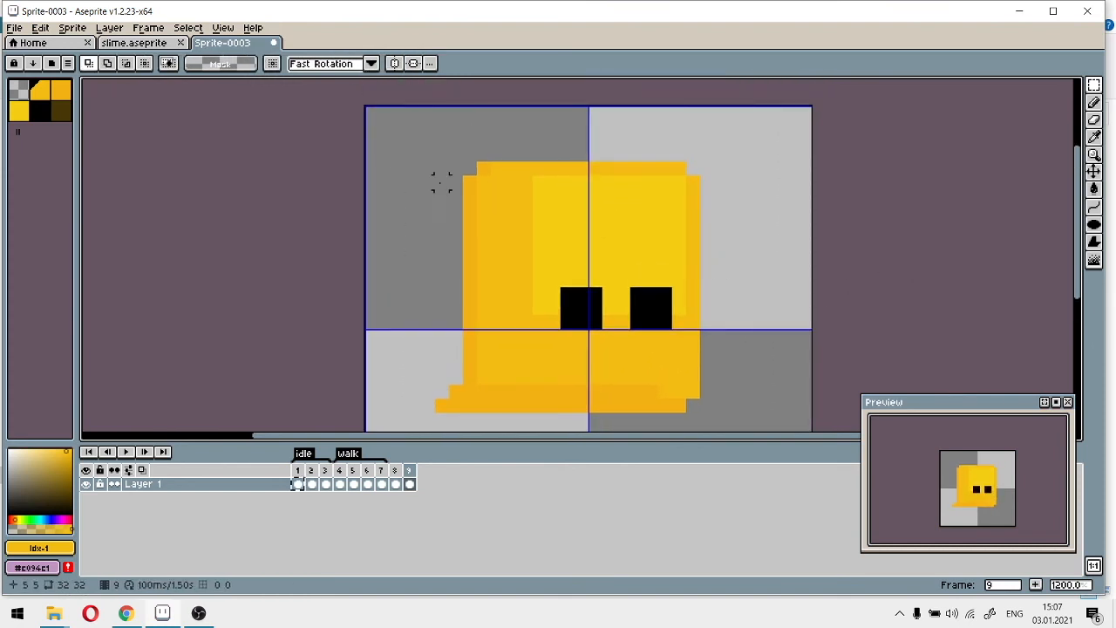
{"action": "key", "text": "ctrl+z"}
{"action": "key", "text": "ctrl+z"}
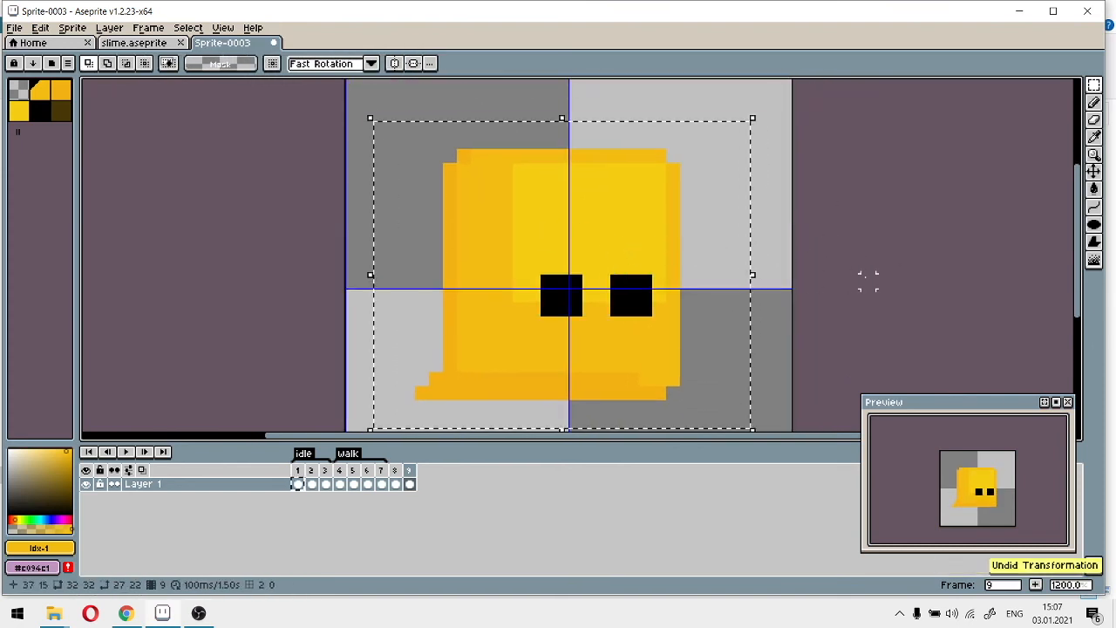
Move the slime's upper part in frame 9 up 3 pixels using a 28×10 selection, and select the lower part with a 32×14 selection
{"action": "left_click", "coordinate": [854, 279]}
{"action": "left_click_drag", "start_coordinate": [370, 139], "coordinate": [751, 276]}
{"action": "left_click_drag", "start_coordinate": [616, 217], "coordinate": [615, 179]}
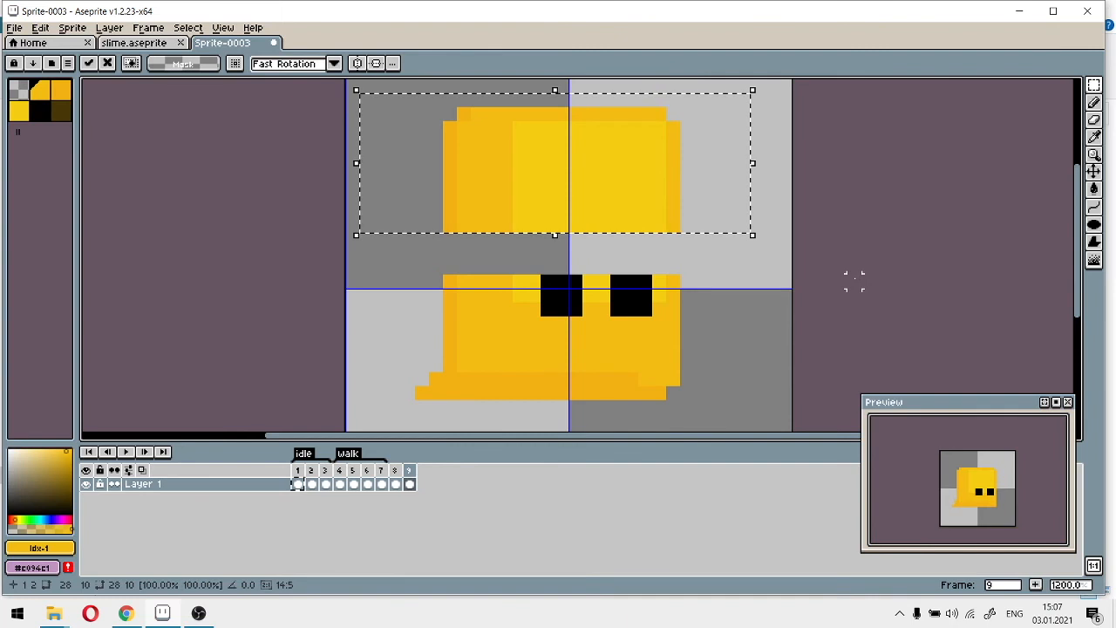
{"action": "left_click_drag", "start_coordinate": [852, 279], "coordinate": [877, 205]}
{"action": "left_click_drag", "start_coordinate": [373, 178], "coordinate": [806, 362]}
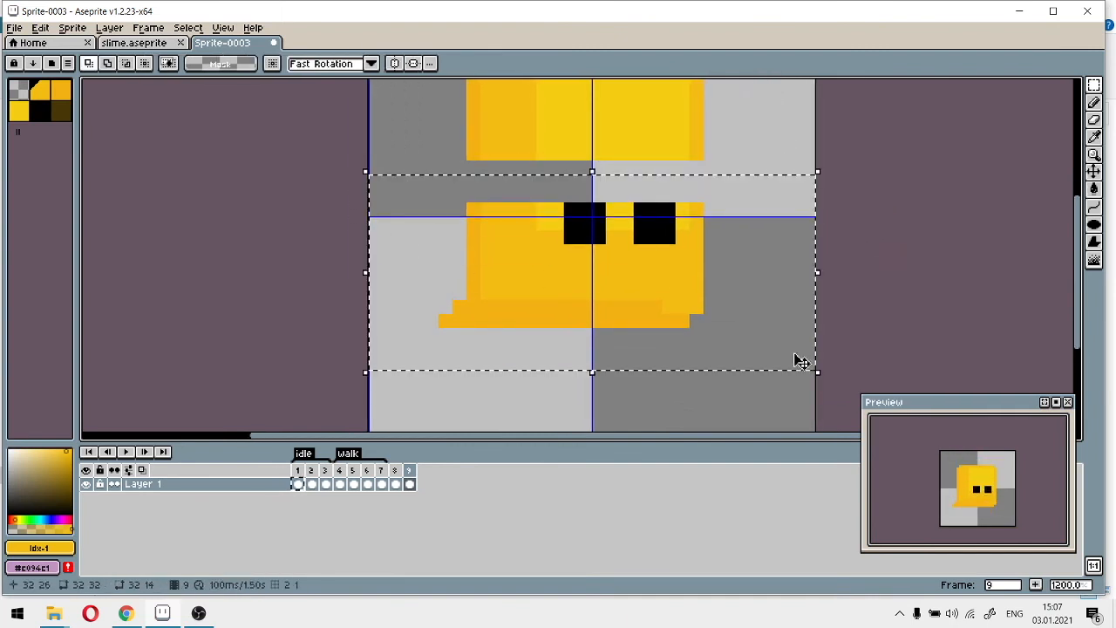
{"action": "left_click_drag", "start_coordinate": [626, 300], "coordinate": [633, 280]}
{"action": "key", "text": "Down"}
{"action": "key", "text": "Down"}
{"action": "key", "text": "Up"}
{"action": "key", "text": "ctrl+z"}
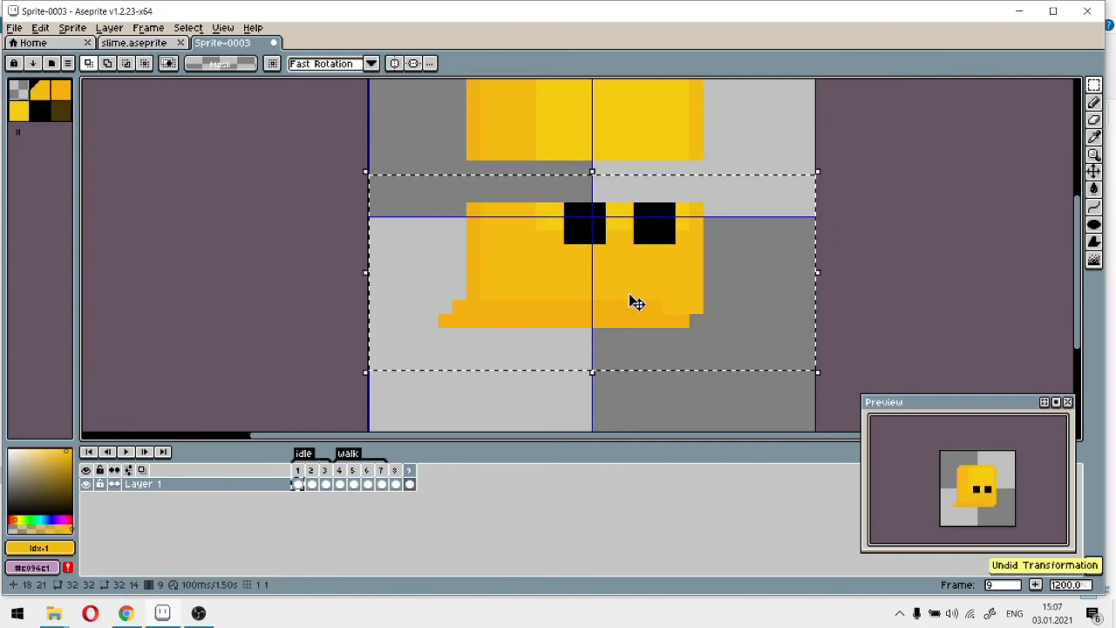
Move the selected lower part up 2 pixels in frame 9, and raise the upper part by 1 more pixel
{"action": "left_click_drag", "start_coordinate": [630, 282], "coordinate": [630, 264]}
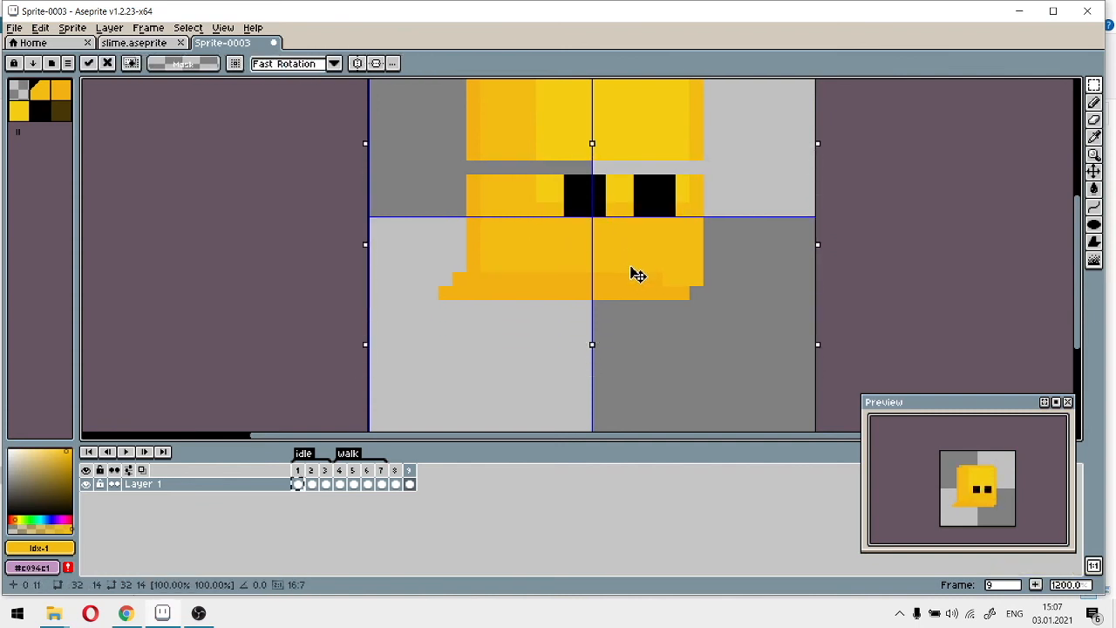
{"action": "key", "text": "ctrl+d"}
{"action": "left_click_drag", "start_coordinate": [792, 231], "coordinate": [776, 390]}
{"action": "mouse_move", "coordinate": [387, 161]}
{"action": "left_mouse_down"}
{"action": "mouse_move", "coordinate": [419, 190]}
{"action": "mouse_move", "coordinate": [778, 327]}
{"action": "left_mouse_up"}
{"action": "left_click_drag", "start_coordinate": [639, 253], "coordinate": [638, 244]}
{"action": "left_click", "coordinate": [889, 311]}
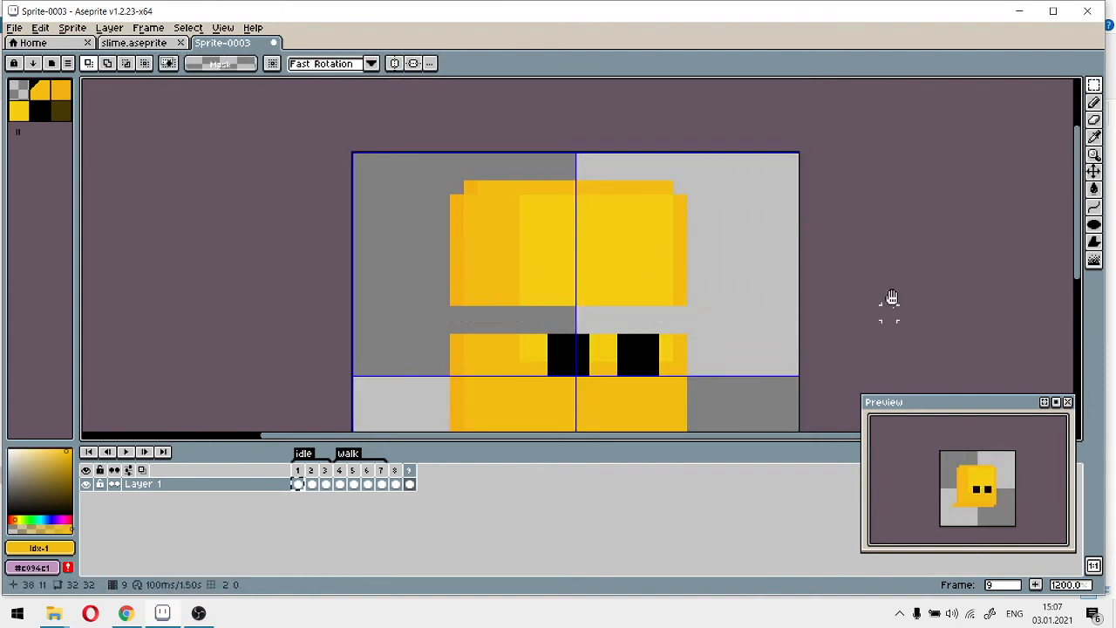
Erase the foot pixels sticking out left of the base in frame 9 and add a 2-pixel dark-yellow drip below the left edge
{"action": "scroll", "coordinate": [400, 411], "scroll_direction": "up", "scroll_amount": 1}
{"action": "left_click_drag", "start_coordinate": [400, 411], "coordinate": [309, 237]}
{"action": "left_click", "coordinate": [19, 92]}
{"action": "scroll", "coordinate": [457, 243], "scroll_direction": "up", "scroll_amount": 1}
{"action": "left_click_drag", "start_coordinate": [456, 242], "coordinate": [719, 184]}
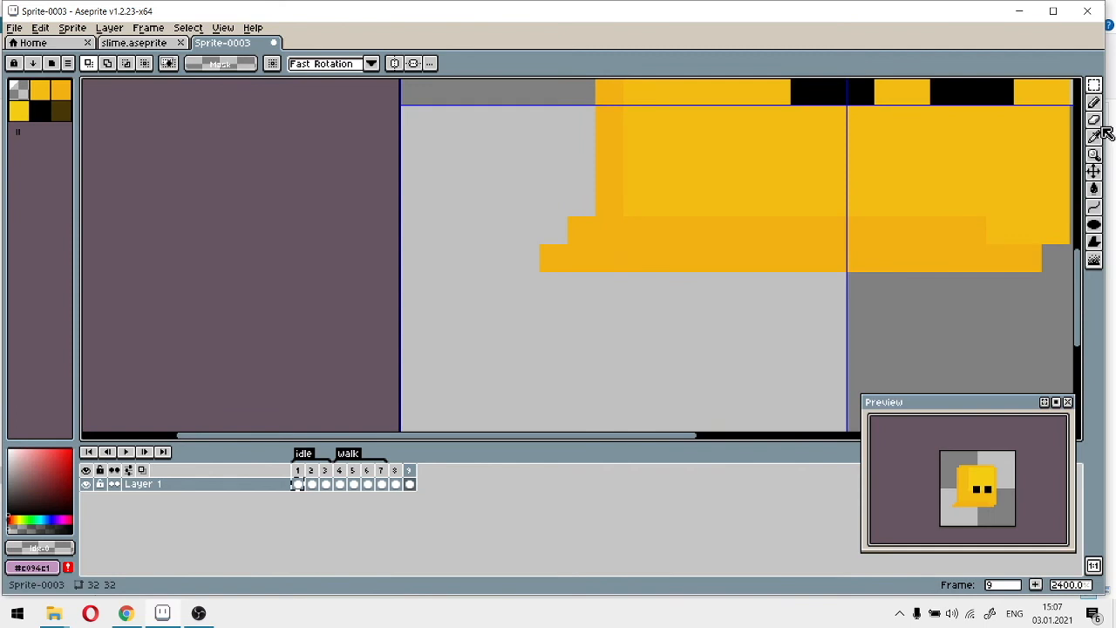
{"action": "left_click", "coordinate": [1094, 102]}
{"action": "left_click", "coordinate": [62, 91]}
{"action": "left_click_drag", "start_coordinate": [721, 341], "coordinate": [485, 232]}
{"action": "scroll", "coordinate": [536, 258], "scroll_direction": "up", "scroll_amount": 2}
{"action": "left_click_drag", "start_coordinate": [536, 258], "coordinate": [663, 396]}
{"action": "mouse_move", "coordinate": [364, 294]}
{"action": "left_mouse_down"}
{"action": "mouse_move", "coordinate": [429, 273]}
{"action": "mouse_move", "coordinate": [369, 336]}
{"action": "left_mouse_up"}
{"action": "scroll", "coordinate": [652, 326], "scroll_direction": "down", "scroll_amount": 1}
{"action": "left_click", "coordinate": [652, 327]}
Paint over both eyes in frame 9, using light yellow for their upper two rows and body yellow for the bottom row
{"action": "scroll", "coordinate": [652, 327], "scroll_direction": "down", "scroll_amount": 2}
{"action": "scroll", "coordinate": [760, 283], "scroll_direction": "up", "scroll_amount": 3}
{"action": "left_click_drag", "start_coordinate": [761, 284], "coordinate": [656, 432]}
{"action": "left_click_drag", "start_coordinate": [653, 264], "coordinate": [742, 392]}
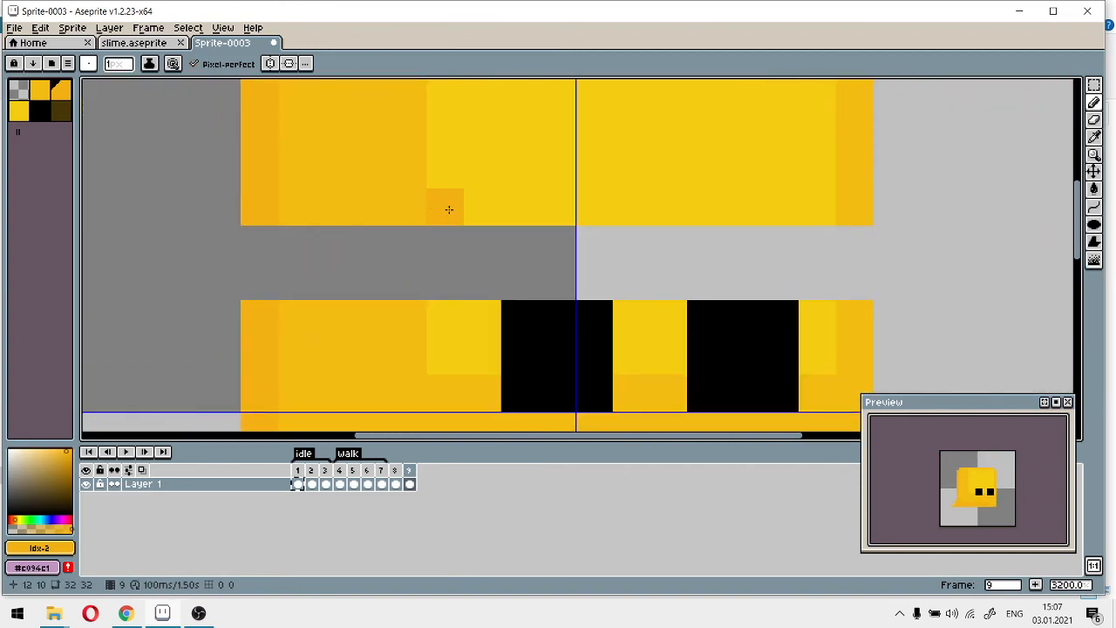
{"action": "scroll", "coordinate": [445, 207], "scroll_direction": "down", "scroll_amount": 2}
{"action": "left_click", "coordinate": [18, 111]}
{"action": "scroll", "coordinate": [560, 259], "scroll_direction": "up", "scroll_amount": 3}
{"action": "mouse_move", "coordinate": [409, 236]}
{"action": "left_mouse_down"}
{"action": "mouse_move", "coordinate": [404, 244]}
{"action": "mouse_move", "coordinate": [780, 208]}
{"action": "mouse_move", "coordinate": [715, 156]}
{"action": "mouse_move", "coordinate": [184, 105]}
{"action": "left_mouse_up"}
{"action": "left_click", "coordinate": [39, 90]}
{"action": "left_click_drag", "start_coordinate": [379, 295], "coordinate": [810, 291]}
{"action": "scroll", "coordinate": [598, 229], "scroll_direction": "down", "scroll_amount": 3}
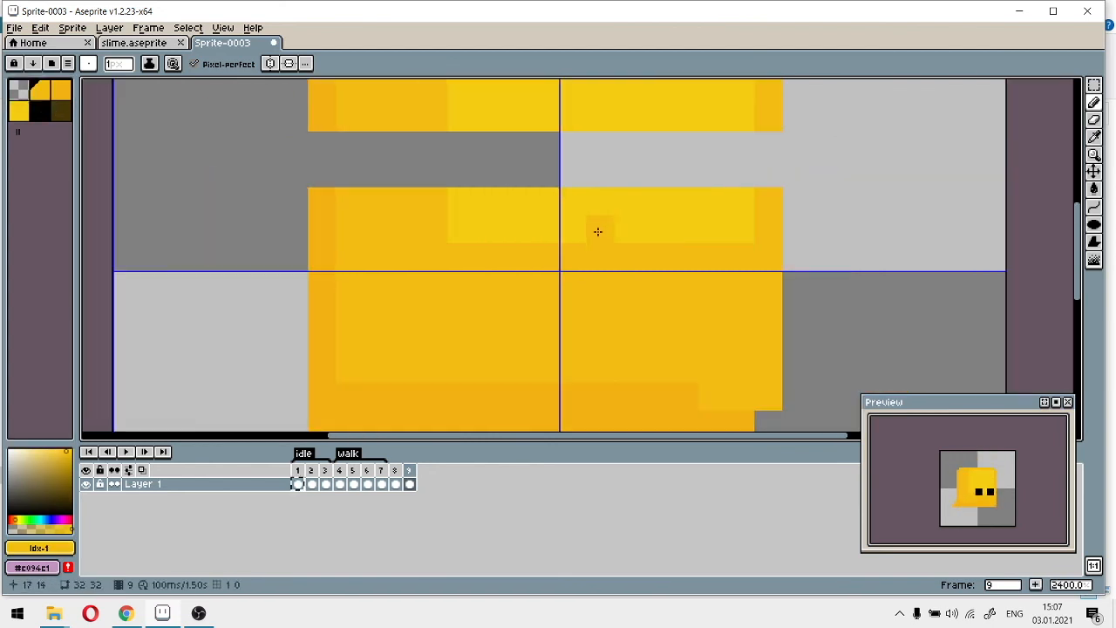
Fill the two-row gap across the slime's highlight in frame 9 with light yellow
{"action": "left_click", "coordinate": [19, 110]}
{"action": "scroll", "coordinate": [474, 258], "scroll_direction": "up", "scroll_amount": 1}
{"action": "mouse_move", "coordinate": [481, 224]}
{"action": "left_mouse_down"}
{"action": "mouse_move", "coordinate": [495, 287]}
{"action": "mouse_move", "coordinate": [506, 223]}
{"action": "mouse_move", "coordinate": [851, 217]}
{"action": "left_mouse_up"}
{"action": "left_click_drag", "start_coordinate": [784, 264], "coordinate": [501, 260]}
{"action": "left_click_drag", "start_coordinate": [850, 267], "coordinate": [856, 217]}
Close the rest of the gap in frame 9 with dark yellow along the left edge and body yellow beside the highlight and on the right edge
{"action": "left_click", "coordinate": [66, 94]}
{"action": "left_click_drag", "start_coordinate": [314, 224], "coordinate": [294, 268]}
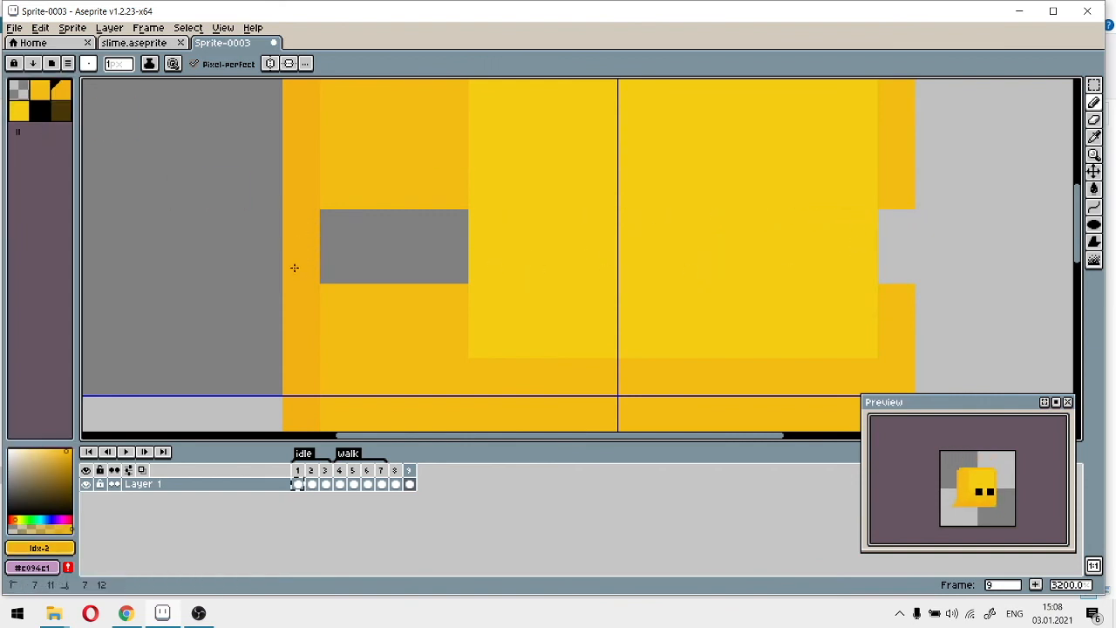
{"action": "left_click", "coordinate": [41, 93]}
{"action": "mouse_move", "coordinate": [343, 196]}
{"action": "left_mouse_down"}
{"action": "mouse_move", "coordinate": [356, 235]}
{"action": "mouse_move", "coordinate": [398, 165]}
{"action": "mouse_move", "coordinate": [463, 295]}
{"action": "left_mouse_up"}
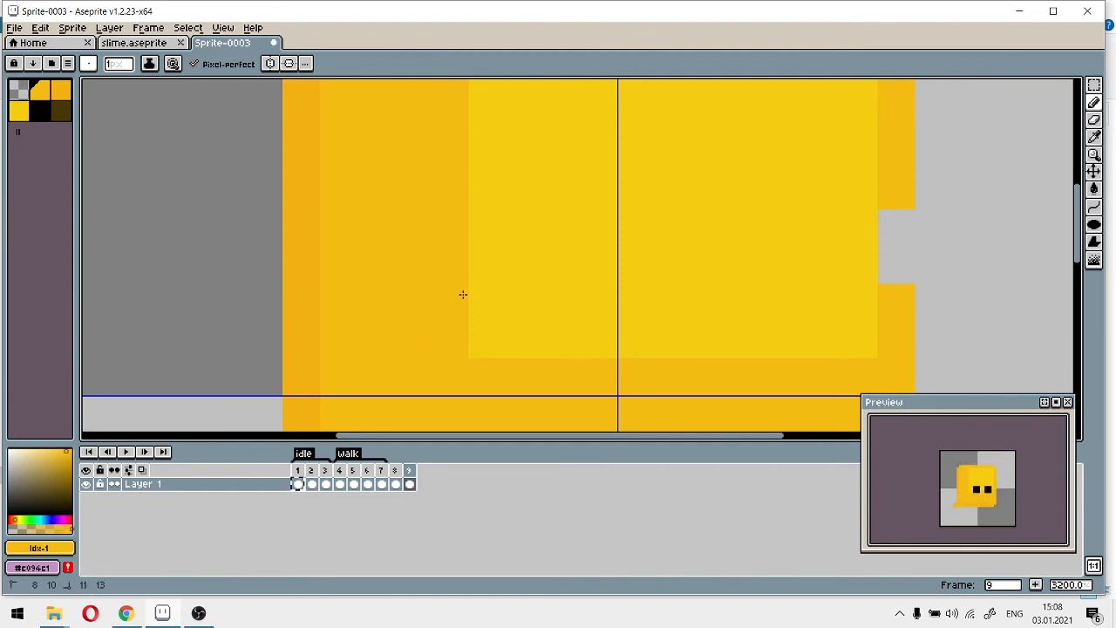
{"action": "scroll", "coordinate": [543, 244], "scroll_direction": "down", "scroll_amount": 4}
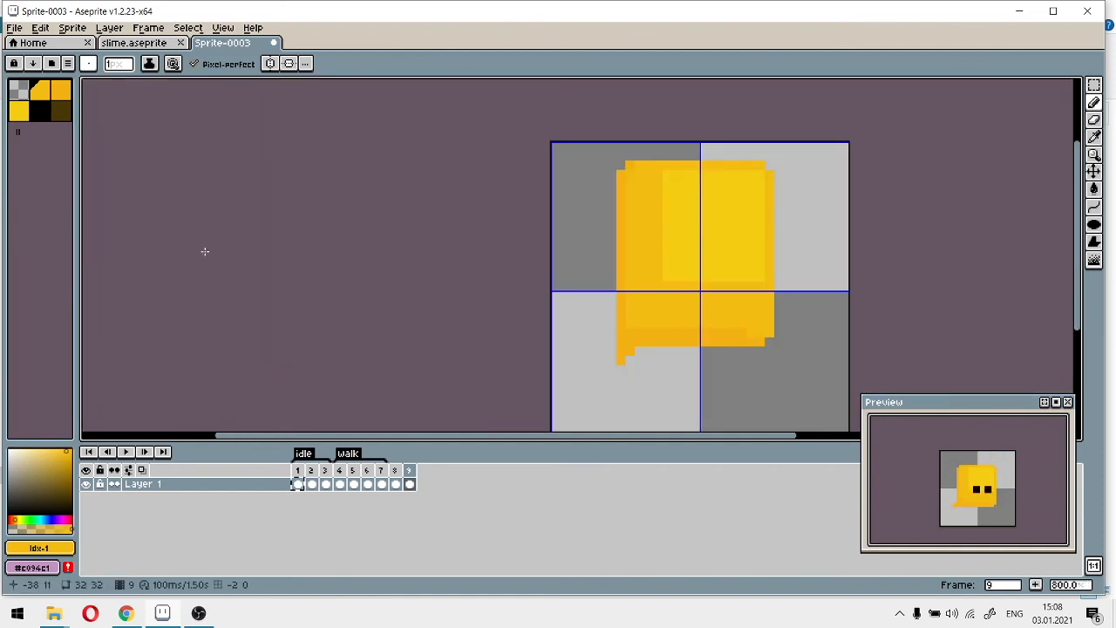
Extend the light-yellow highlight in frame 9 down by 3 pixel rows
{"action": "scroll", "coordinate": [674, 293], "scroll_direction": "up", "scroll_amount": 2}
{"action": "mouse_move", "coordinate": [669, 291]}
{"action": "left_mouse_down"}
{"action": "mouse_move", "coordinate": [312, 209]}
{"action": "mouse_move", "coordinate": [481, 265]}
{"action": "left_mouse_up"}
{"action": "left_click", "coordinate": [20, 111]}
{"action": "scroll", "coordinate": [372, 223], "scroll_direction": "up", "scroll_amount": 3}
{"action": "left_click_drag", "start_coordinate": [258, 157], "coordinate": [771, 171]}
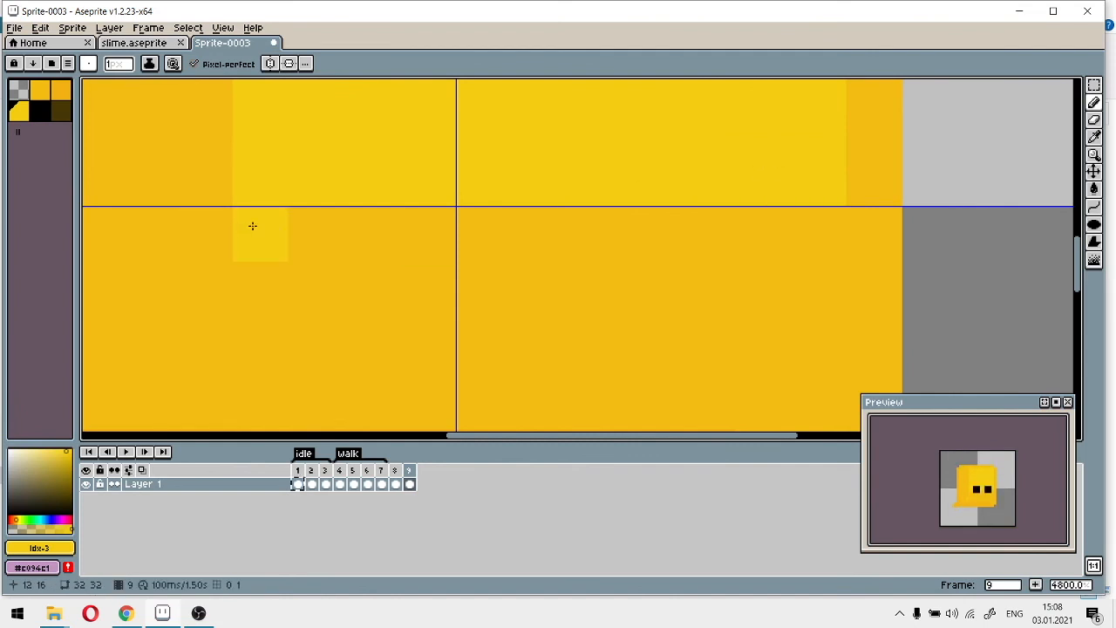
{"action": "left_click_drag", "start_coordinate": [249, 224], "coordinate": [825, 221]}
{"action": "left_click_drag", "start_coordinate": [248, 288], "coordinate": [814, 290]}
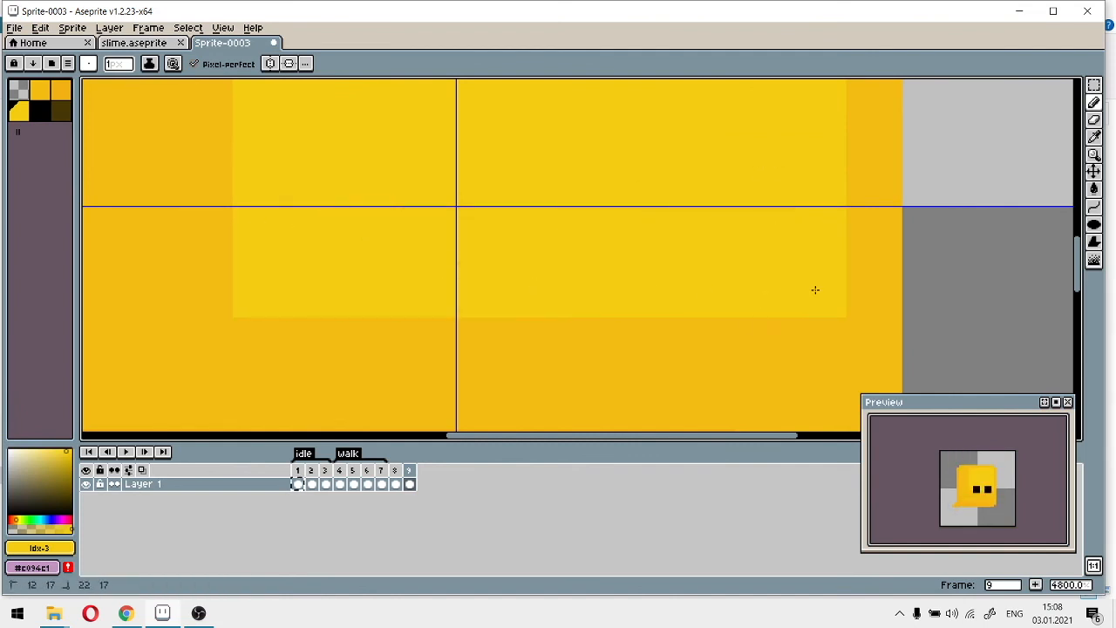
{"action": "scroll", "coordinate": [526, 286], "scroll_direction": "down", "scroll_amount": 4}
{"action": "mouse_move", "coordinate": [244, 210]}
{"action": "left_mouse_down"}
{"action": "mouse_move", "coordinate": [288, 308]}
{"action": "mouse_move", "coordinate": [268, 224]}
{"action": "mouse_move", "coordinate": [300, 256]}
{"action": "left_mouse_up"}
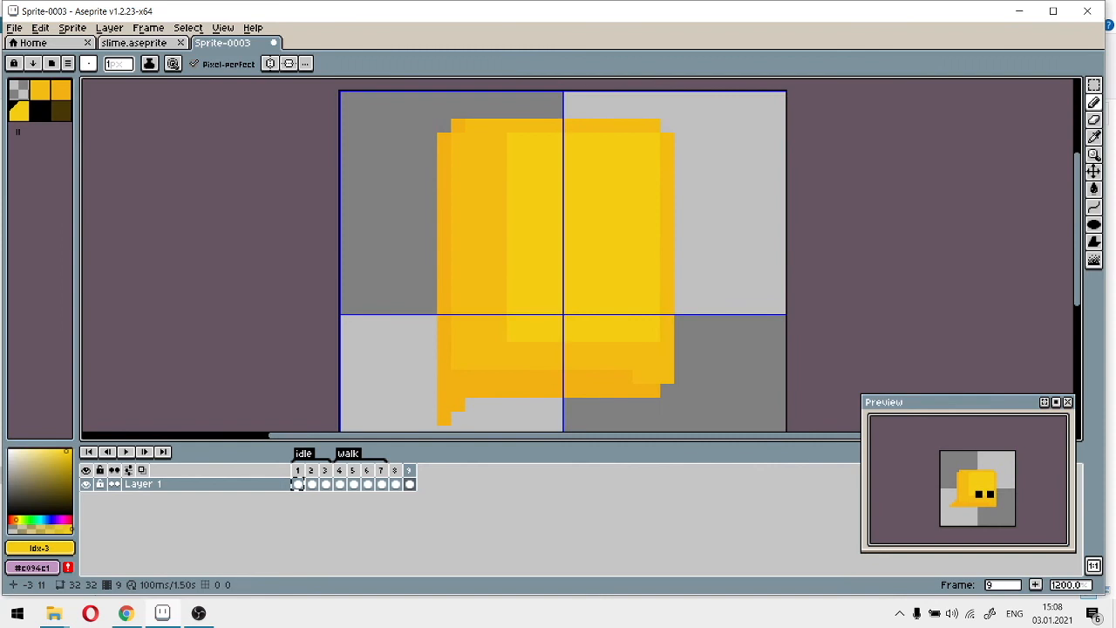
Compare with the eyes in frame 8 and draw a black right eye 3×5 pixels near the top of the highlight in frame 9
{"action": "left_click", "coordinate": [395, 483]}
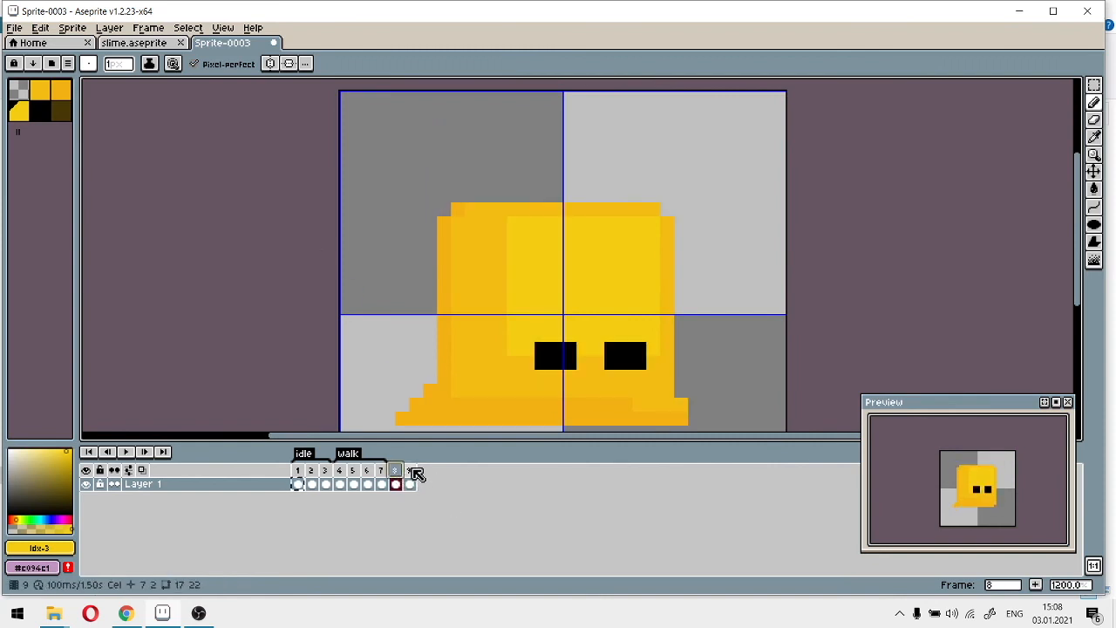
{"action": "left_click", "coordinate": [409, 470]}
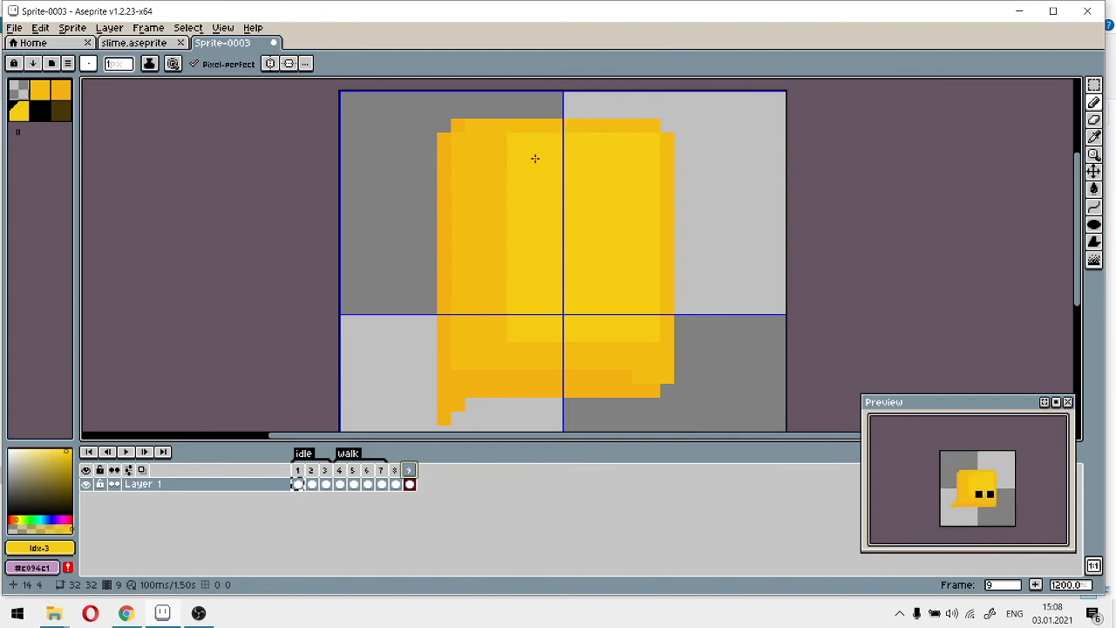
{"action": "key", "text": "0"}
{"action": "scroll", "coordinate": [610, 155], "scroll_direction": "up", "scroll_amount": 3}
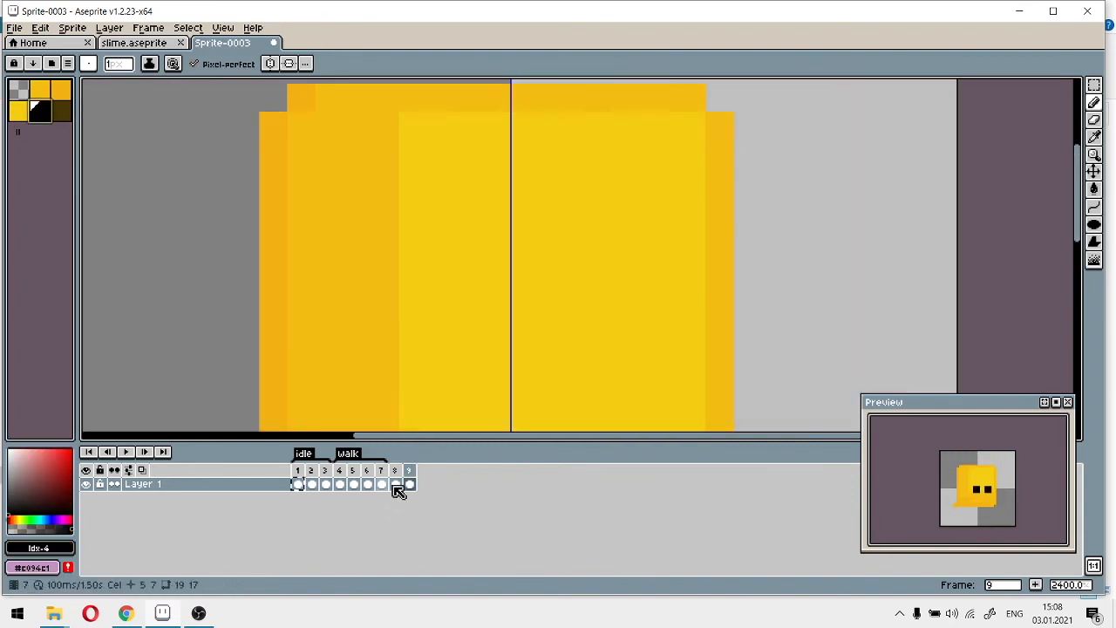
{"action": "left_click", "coordinate": [394, 471]}
{"action": "left_click_drag", "start_coordinate": [688, 306], "coordinate": [722, 145]}
{"action": "left_click_drag", "start_coordinate": [720, 376], "coordinate": [724, 294]}
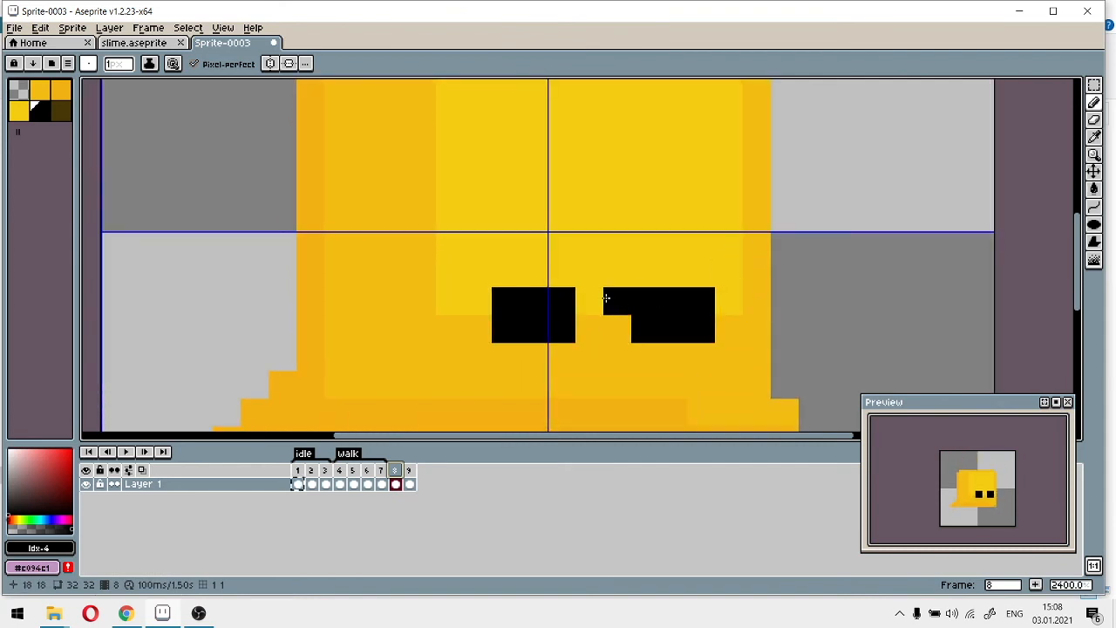
{"action": "left_click", "coordinate": [410, 473]}
{"action": "mouse_move", "coordinate": [675, 86]}
{"action": "left_mouse_down"}
{"action": "mouse_move", "coordinate": [633, 380]}
{"action": "mouse_move", "coordinate": [668, 332]}
{"action": "left_mouse_up"}
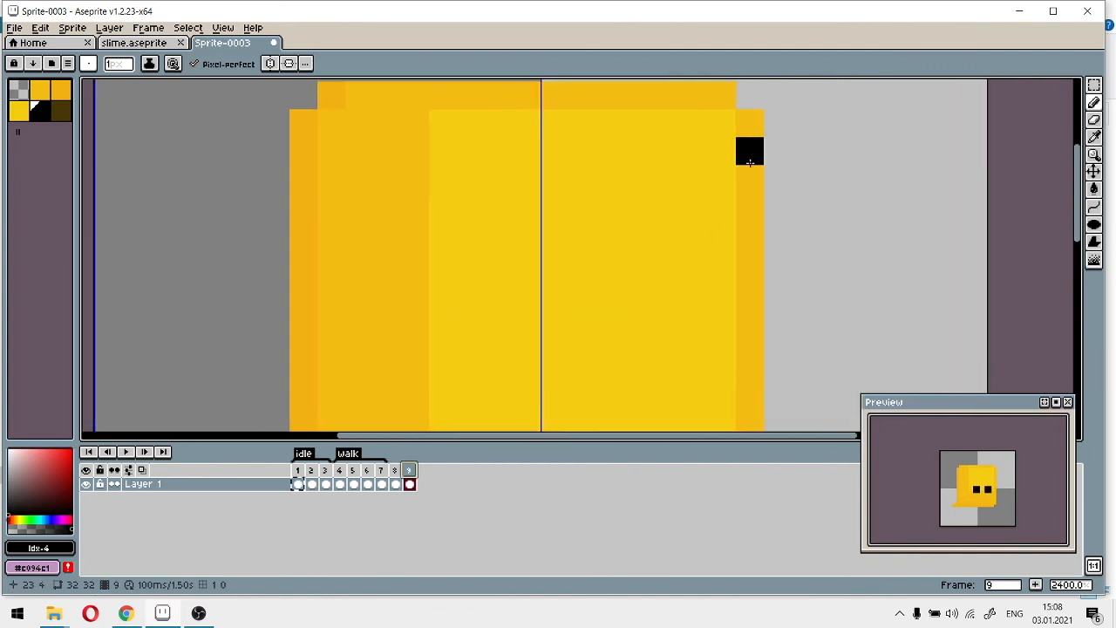
{"action": "mouse_move", "coordinate": [693, 181]}
{"action": "left_mouse_down"}
{"action": "mouse_move", "coordinate": [644, 181]}
{"action": "mouse_move", "coordinate": [682, 187]}
{"action": "mouse_move", "coordinate": [675, 278]}
{"action": "mouse_move", "coordinate": [658, 207]}
{"action": "mouse_move", "coordinate": [653, 258]}
{"action": "mouse_move", "coordinate": [646, 200]}
{"action": "mouse_move", "coordinate": [684, 208]}
{"action": "mouse_move", "coordinate": [687, 284]}
{"action": "mouse_move", "coordinate": [683, 295]}
{"action": "mouse_move", "coordinate": [647, 245]}
{"action": "mouse_move", "coordinate": [635, 279]}
{"action": "left_mouse_up"}
Draw a matching black left eye 3×5 pixels, level with the right one, in frame 9
{"action": "left_click_drag", "start_coordinate": [554, 178], "coordinate": [551, 255]}
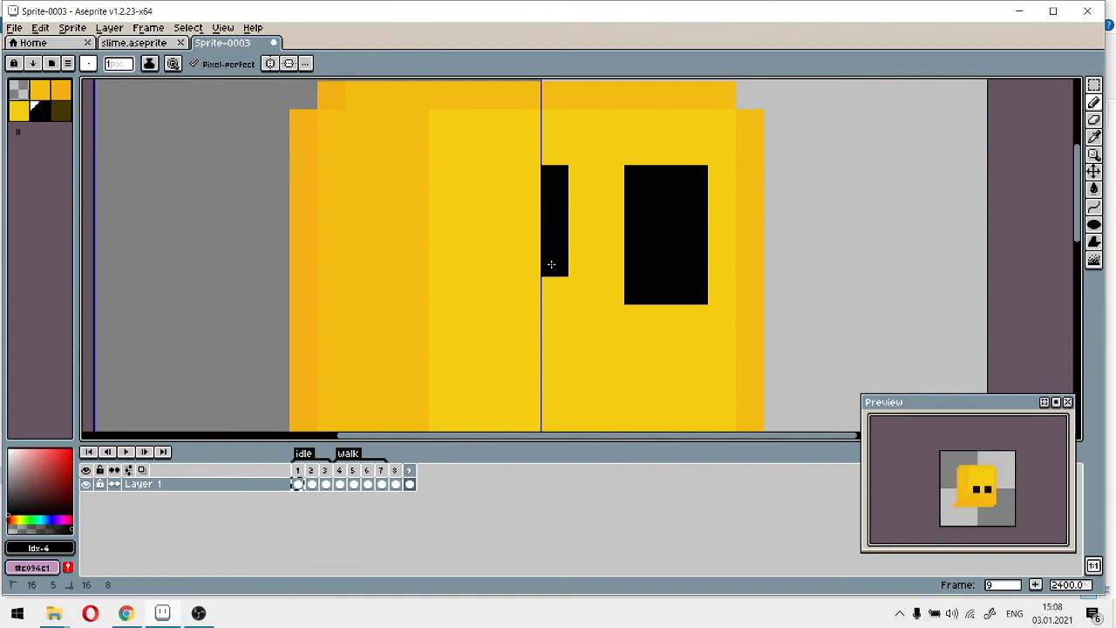
{"action": "mouse_move", "coordinate": [548, 298]}
{"action": "left_mouse_down"}
{"action": "mouse_move", "coordinate": [494, 290]}
{"action": "mouse_move", "coordinate": [543, 289]}
{"action": "mouse_move", "coordinate": [494, 277]}
{"action": "mouse_move", "coordinate": [496, 175]}
{"action": "mouse_move", "coordinate": [506, 170]}
{"action": "mouse_move", "coordinate": [546, 176]}
{"action": "mouse_move", "coordinate": [526, 266]}
{"action": "left_mouse_up"}
{"action": "scroll", "coordinate": [774, 240], "scroll_direction": "down", "scroll_amount": 4}
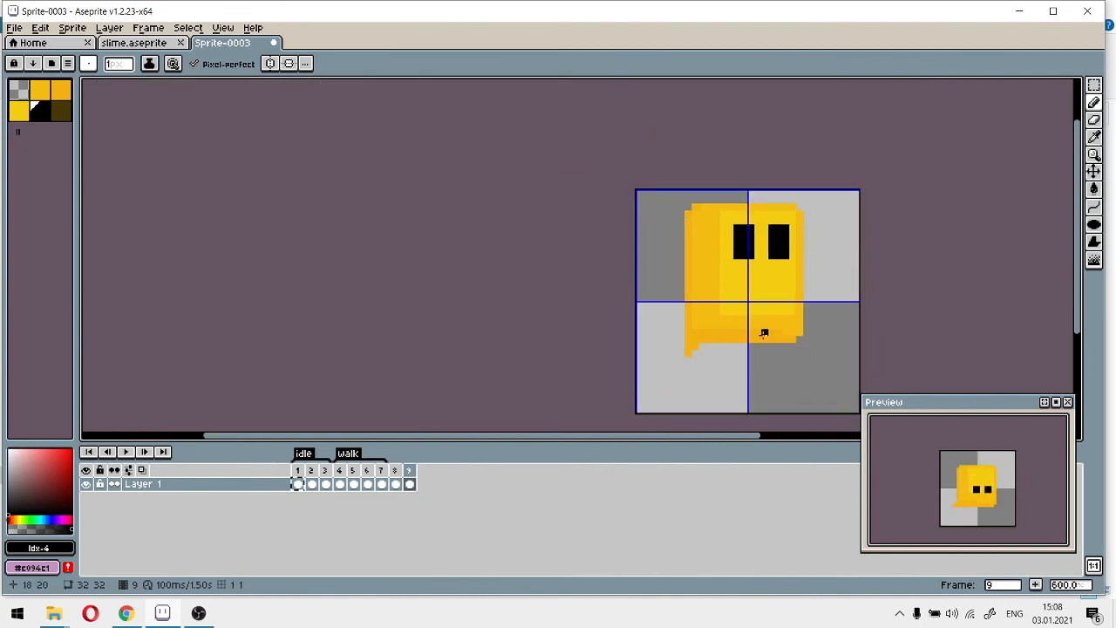
{"action": "left_click_drag", "start_coordinate": [708, 325], "coordinate": [532, 295]}
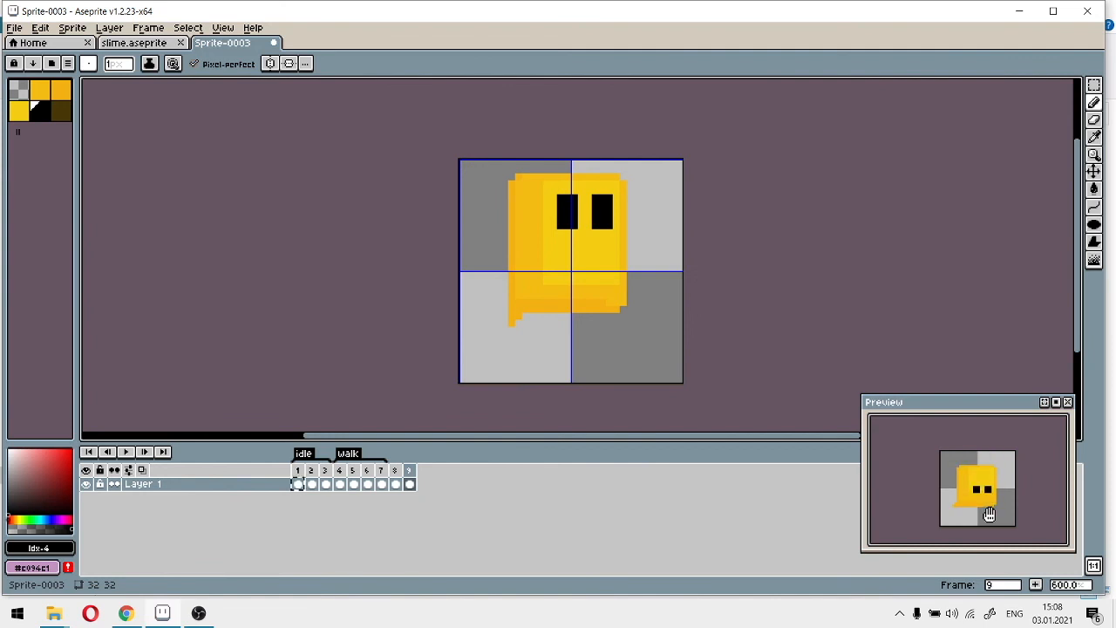
Set the durations of frames 8 and 9 to 300 milliseconds each
{"action": "left_click", "coordinate": [394, 483]}
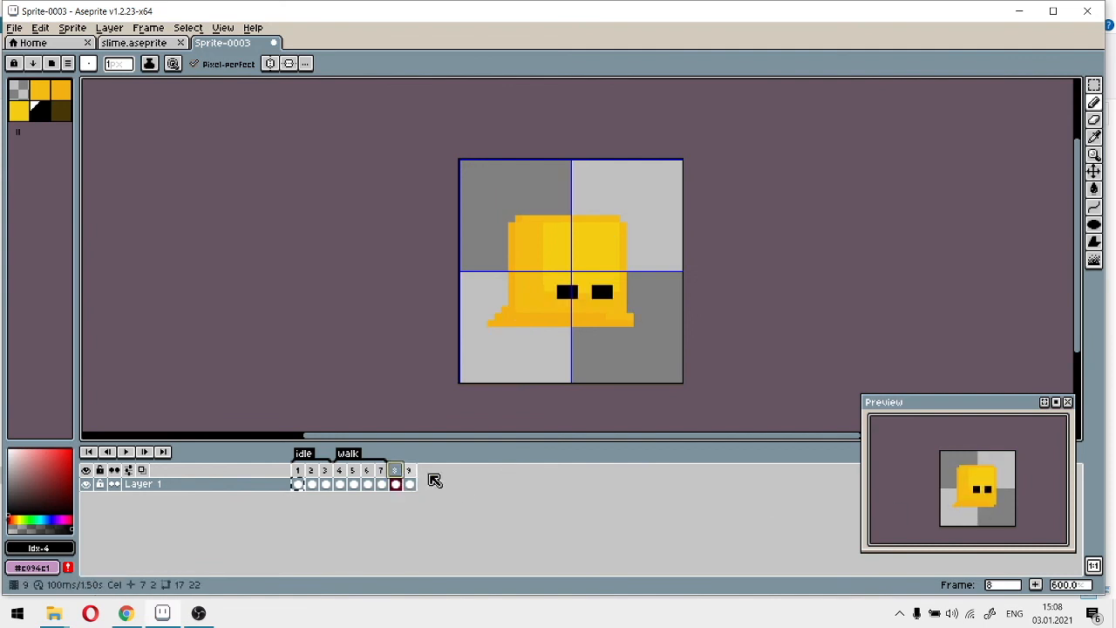
{"action": "key", "text": "p"}
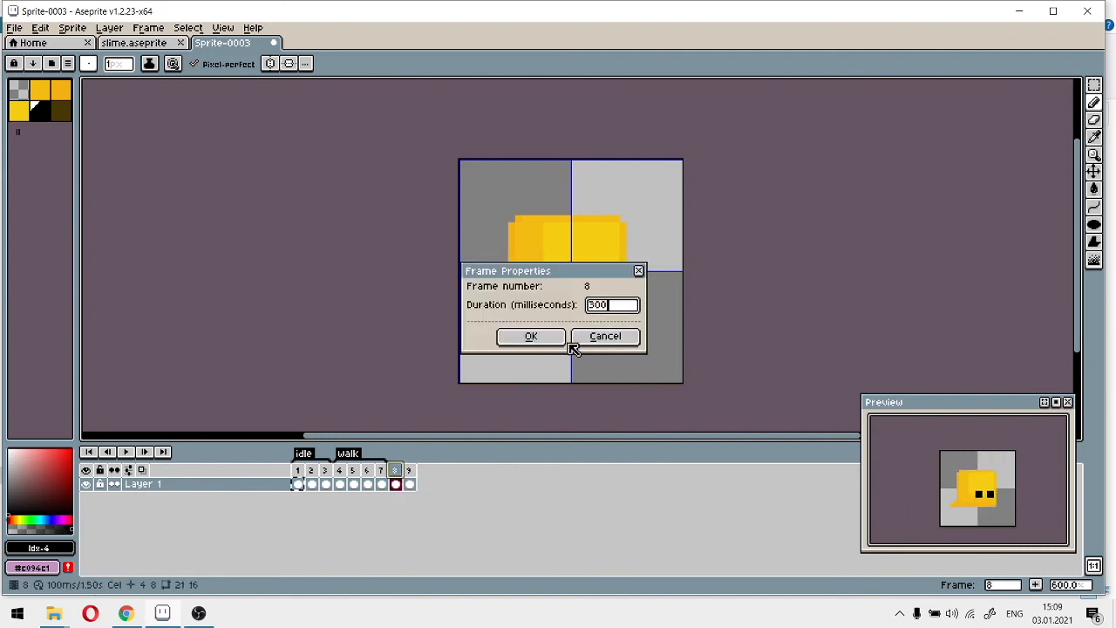
{"action": "key", "text": "Return"}
{"action": "key", "text": "Right"}
{"action": "key", "text": "p"}
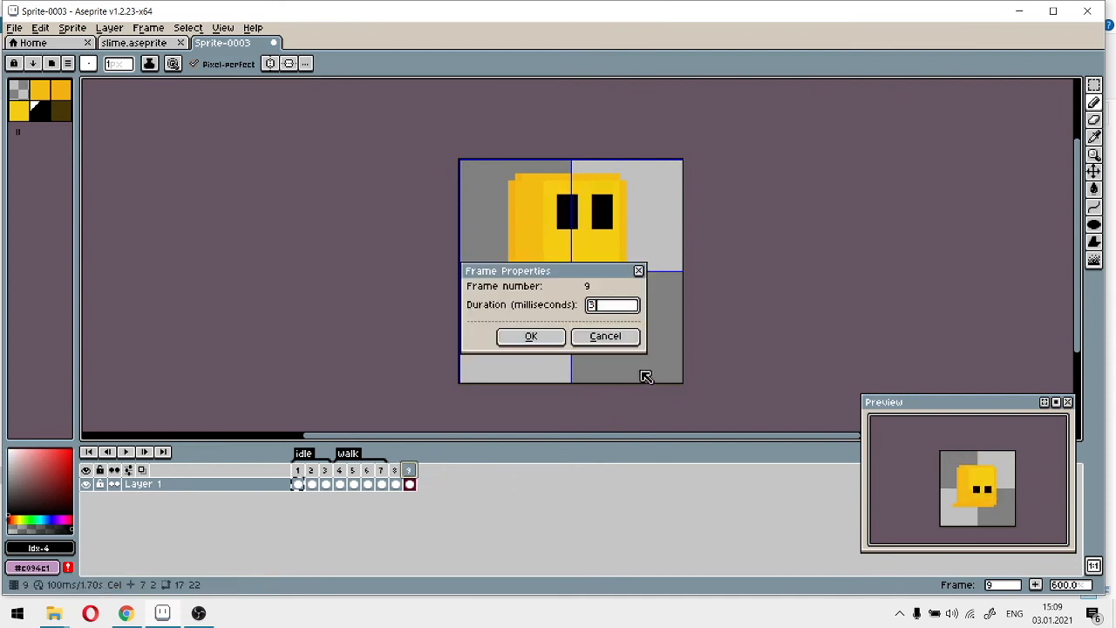
{"action": "type", "text": "3"}
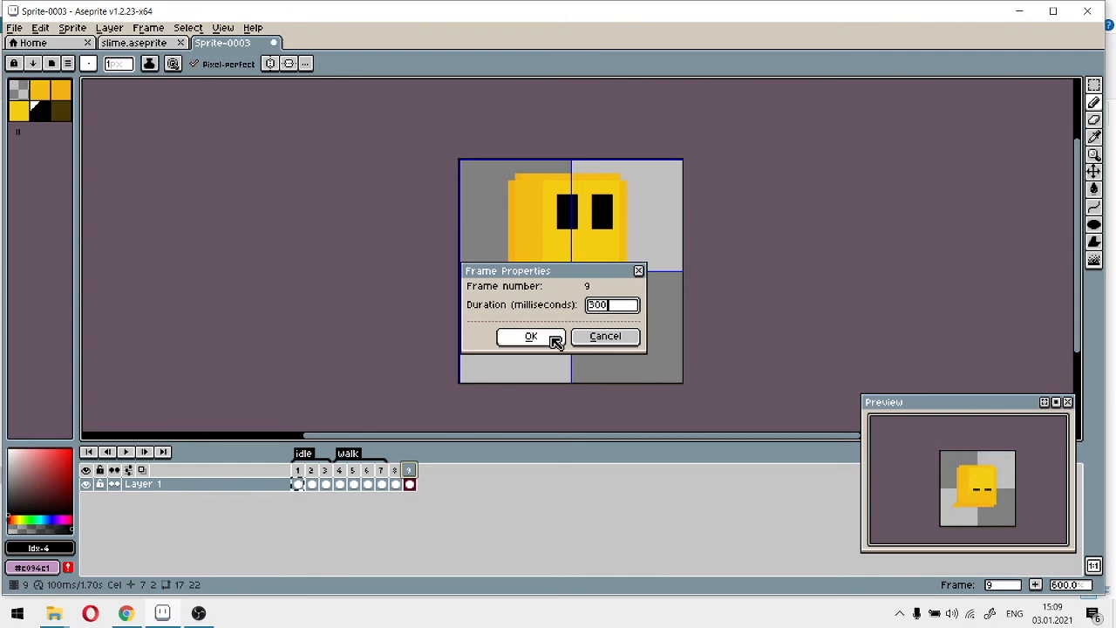
{"action": "left_click", "coordinate": [550, 337]}
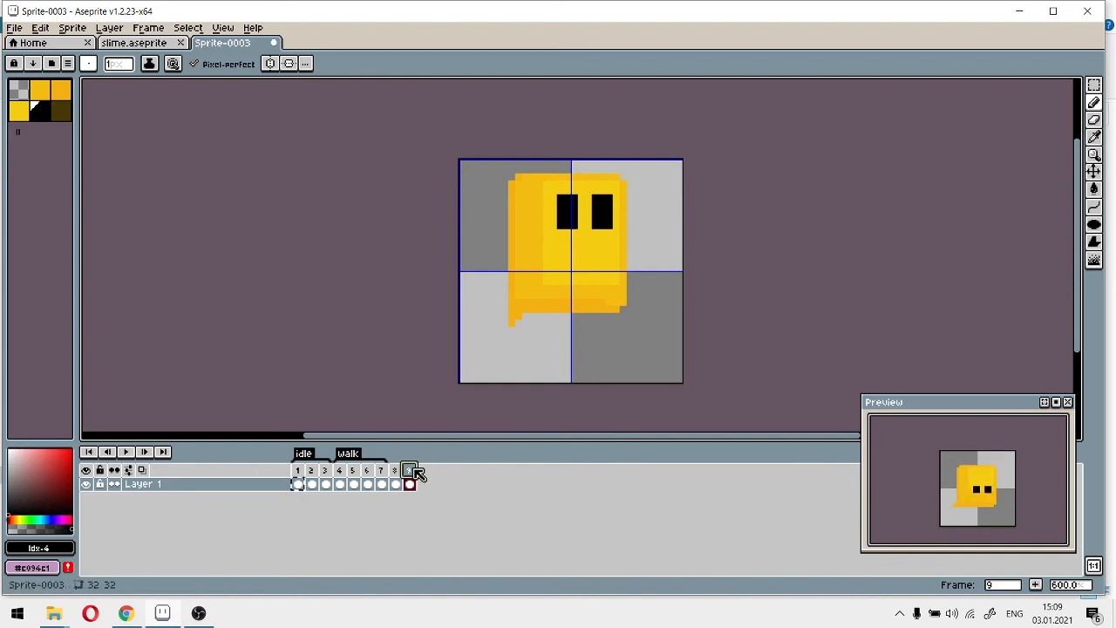
Add frame 10 and move the slime's lower part up 4 pixels over the eyes' bottom row using a 30×14 selection
{"action": "left_click", "coordinate": [1035, 584]}
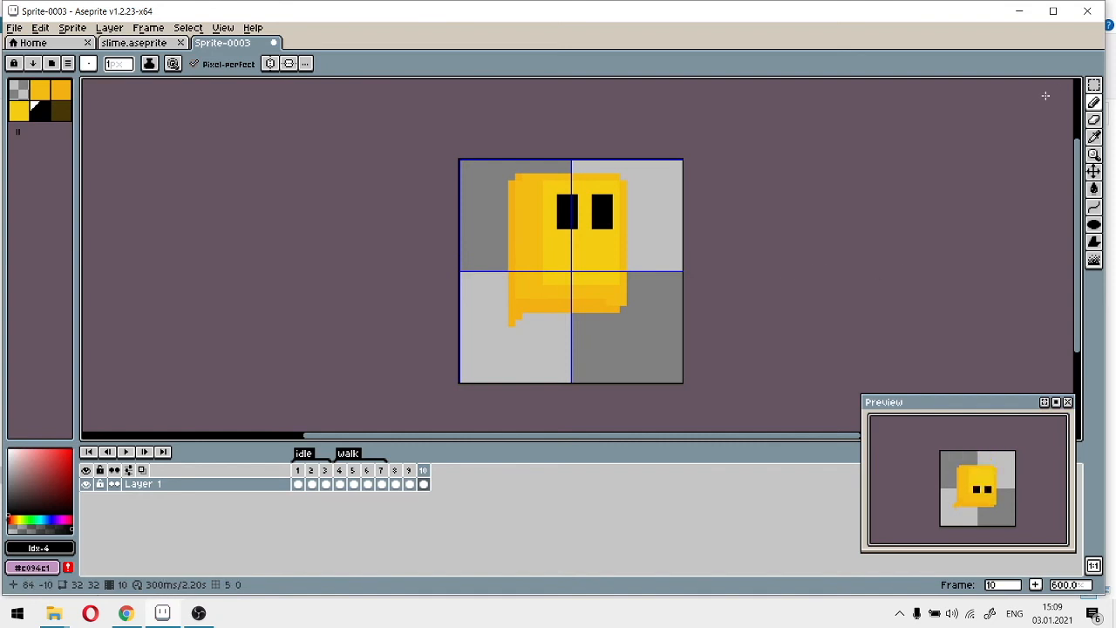
{"action": "left_click", "coordinate": [1093, 84]}
{"action": "scroll", "coordinate": [682, 241], "scroll_direction": "up", "scroll_amount": 2}
{"action": "left_click_drag", "start_coordinate": [744, 222], "coordinate": [881, 141]}
{"action": "scroll", "coordinate": [881, 141], "scroll_direction": "up", "scroll_amount": 1}
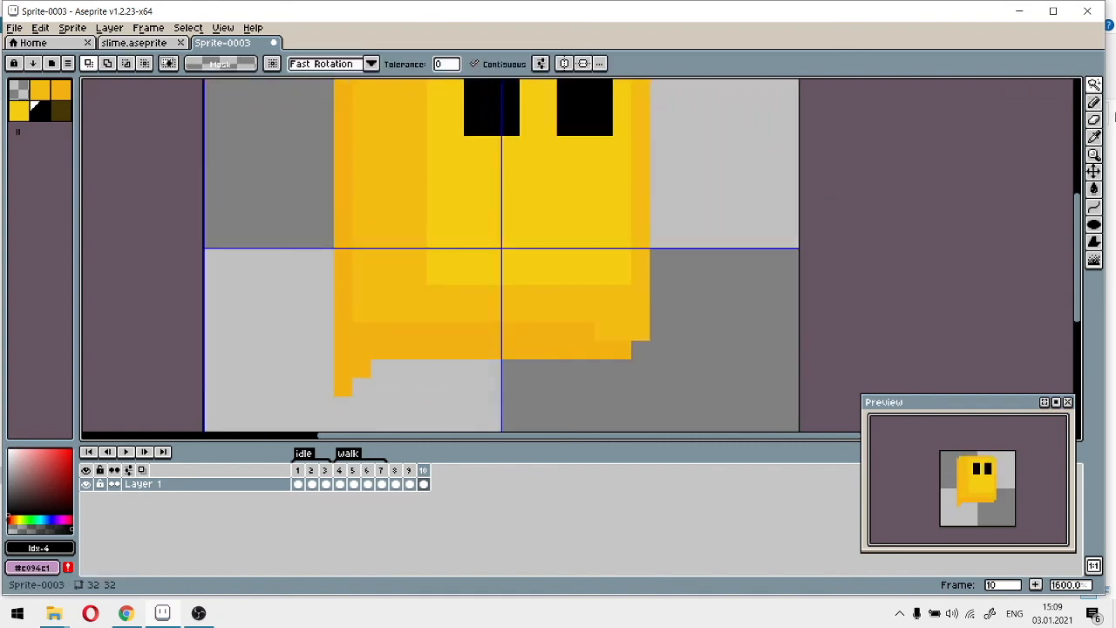
{"action": "left_click", "coordinate": [1093, 85]}
{"action": "left_click", "coordinate": [1005, 84]}
{"action": "left_click_drag", "start_coordinate": [204, 192], "coordinate": [763, 435]}
{"action": "left_click_drag", "start_coordinate": [640, 277], "coordinate": [682, 228]}
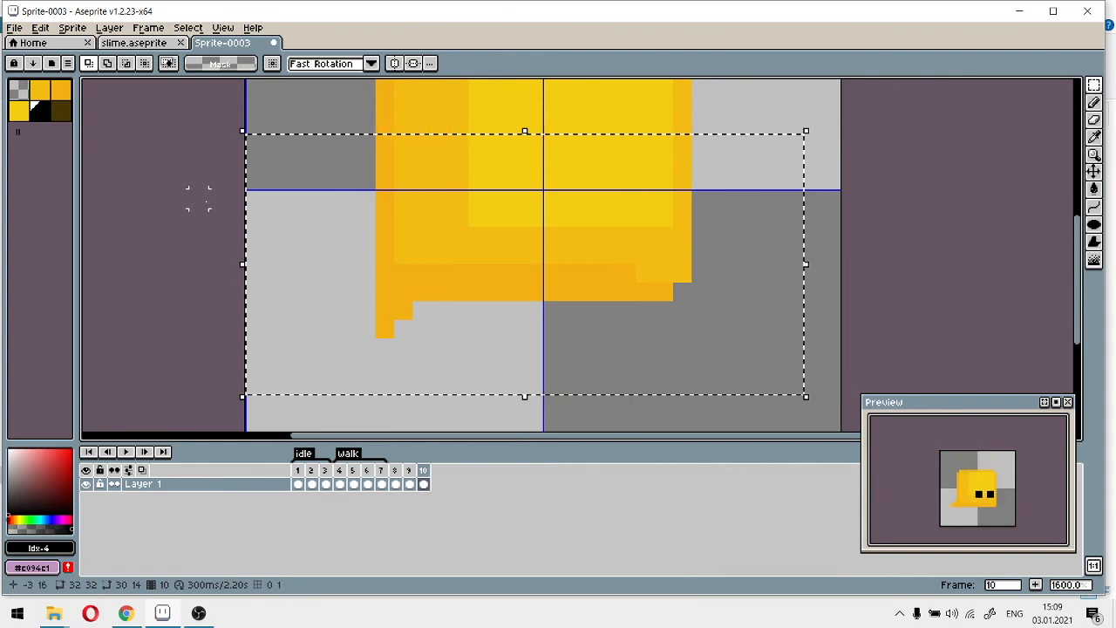
{"action": "left_click_drag", "start_coordinate": [576, 260], "coordinate": [576, 225]}
{"action": "left_click_drag", "start_coordinate": [776, 253], "coordinate": [789, 375]}
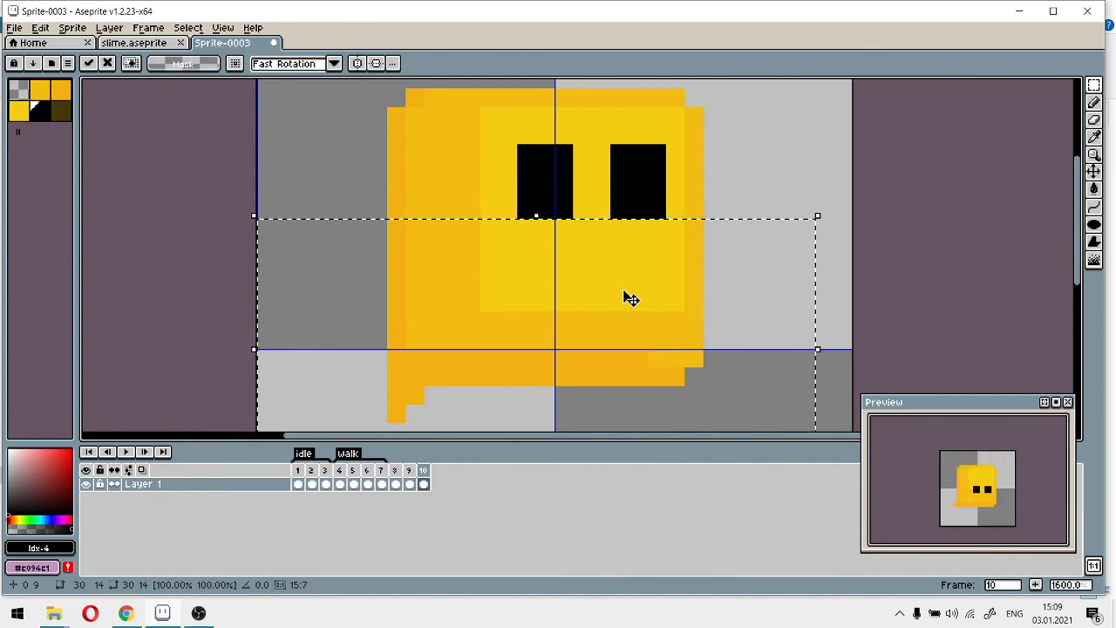
{"action": "left_click", "coordinate": [1090, 90]}
{"action": "key", "text": "ctrl+d"}
Erase the drip pixels hanging below the left end of the slime's base in frame 10
{"action": "left_click", "coordinate": [1093, 104]}
{"action": "left_click_drag", "start_coordinate": [909, 235], "coordinate": [956, 102]}
{"action": "left_click", "coordinate": [19, 92]}
{"action": "scroll", "coordinate": [549, 287], "scroll_direction": "up", "scroll_amount": 3}
{"action": "left_click_drag", "start_coordinate": [216, 264], "coordinate": [277, 209]}
{"action": "scroll", "coordinate": [553, 307], "scroll_direction": "down", "scroll_amount": 2}
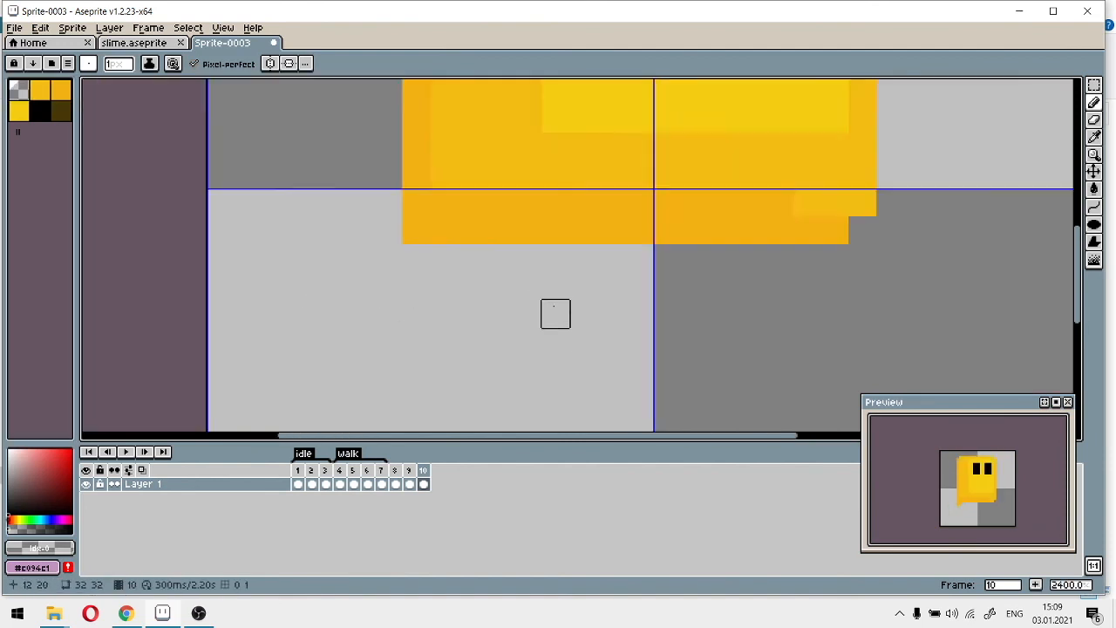
{"action": "scroll", "coordinate": [556, 314], "scroll_direction": "down", "scroll_amount": 1}
Add a dark-yellow column 3 pixels high against the left end of the slime's base in frame 10
{"action": "left_click", "coordinate": [39, 90]}
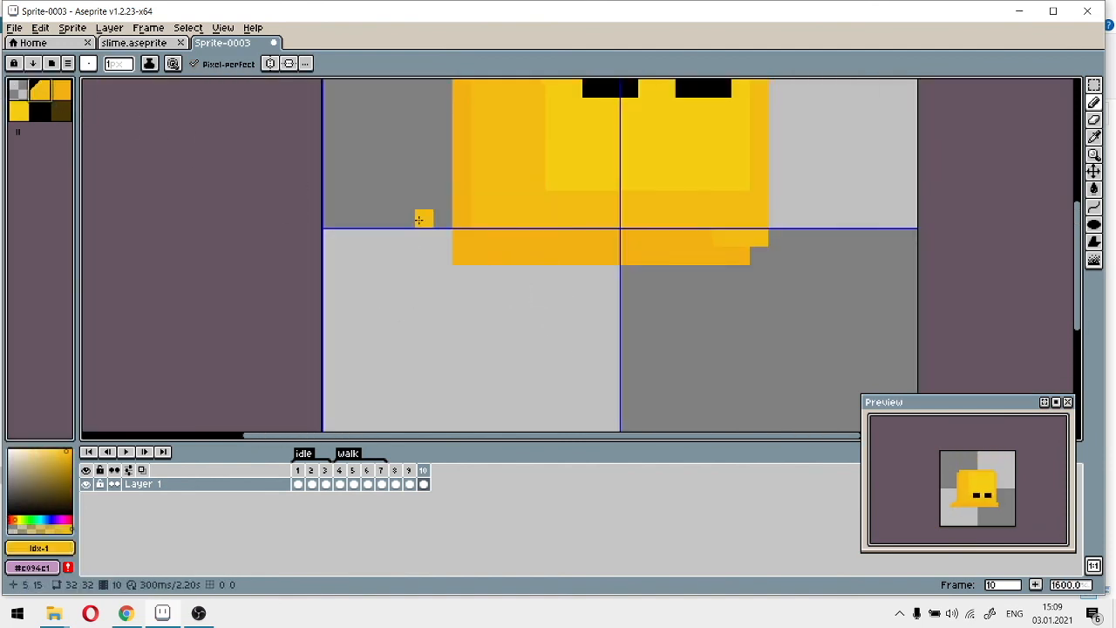
{"action": "scroll", "coordinate": [470, 240], "scroll_direction": "up", "scroll_amount": 3}
{"action": "left_click", "coordinate": [62, 93]}
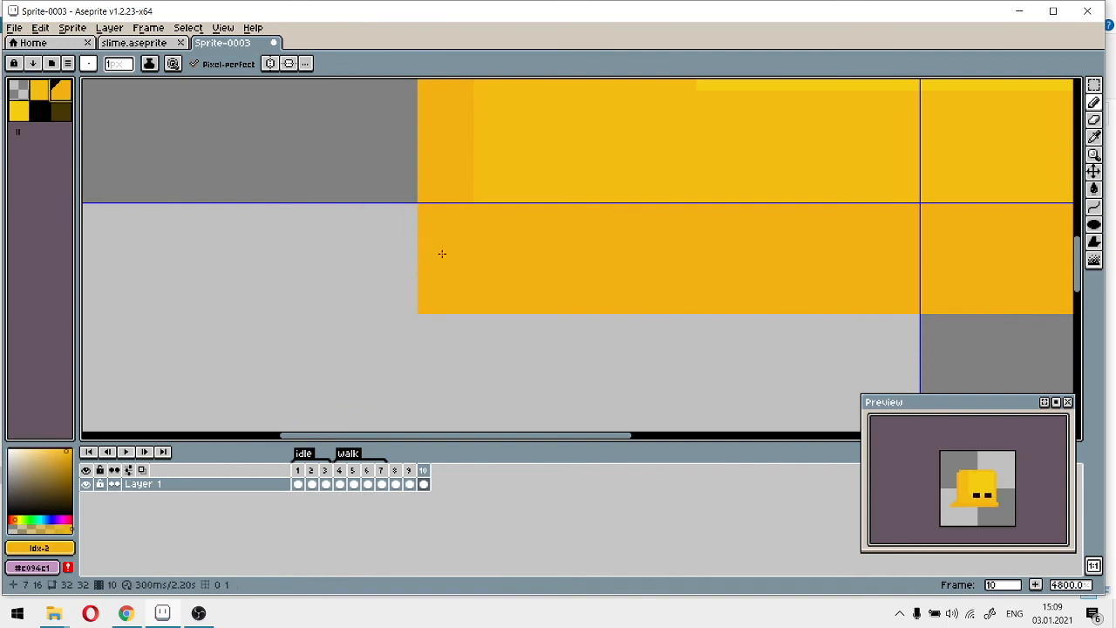
{"action": "left_click", "coordinate": [399, 199]}
{"action": "left_click_drag", "start_coordinate": [399, 199], "coordinate": [398, 273]}
{"action": "scroll", "coordinate": [222, 230], "scroll_direction": "down", "scroll_amount": 3}
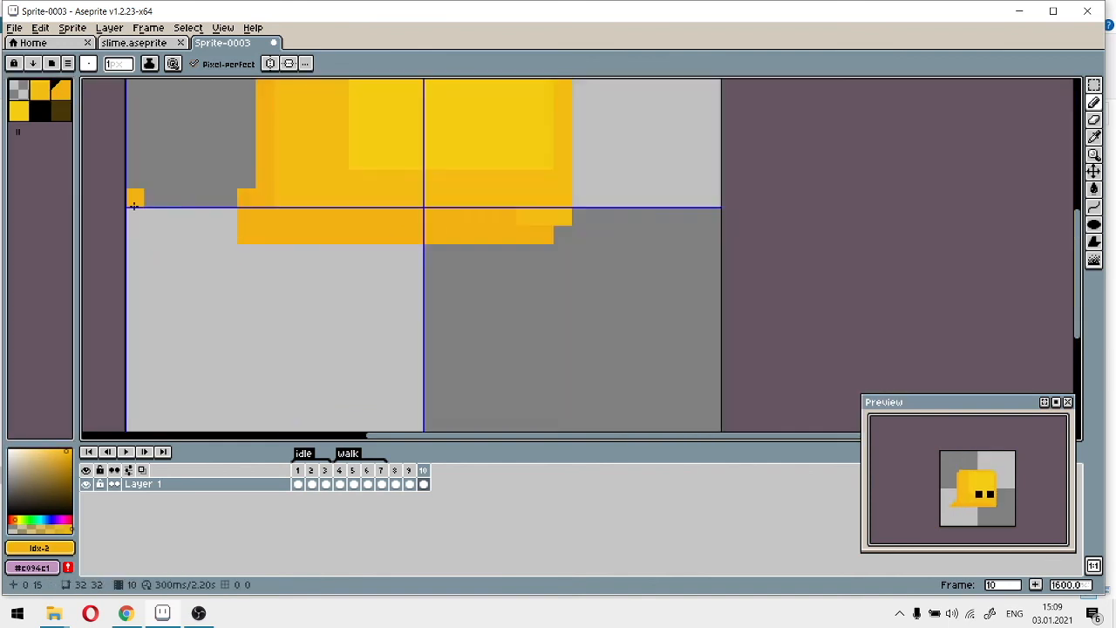
Paint bright yellow over the eyes in frame 10, leaving each eye as a one-pixel-high black slit
{"action": "scroll", "coordinate": [658, 267], "scroll_direction": "up", "scroll_amount": 2}
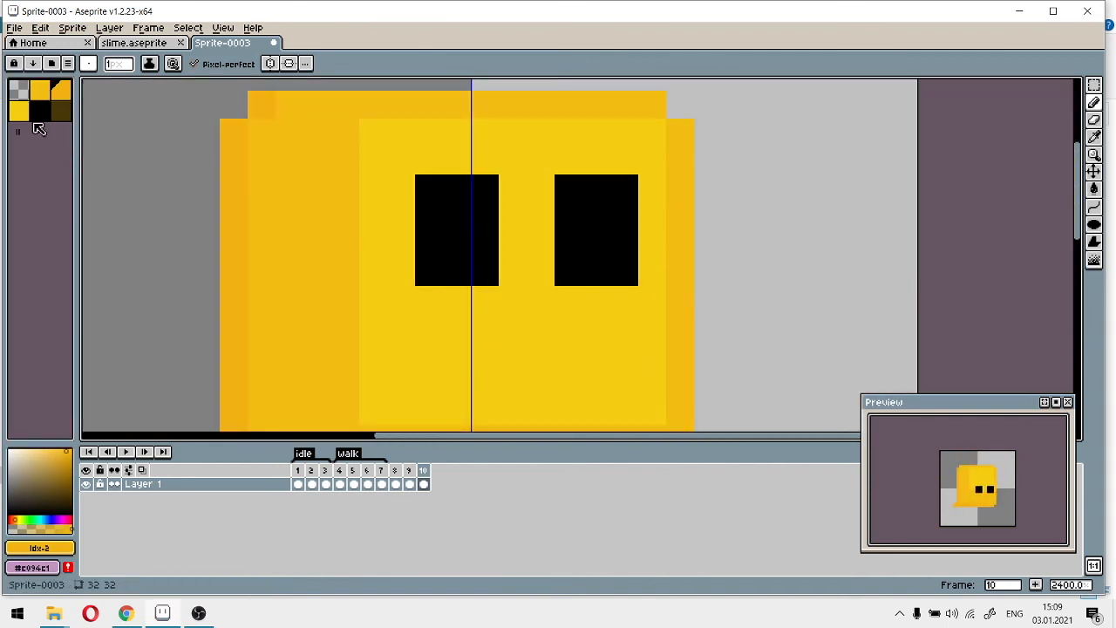
{"action": "scroll", "coordinate": [542, 246], "scroll_direction": "up", "scroll_amount": 1}
{"action": "left_click", "coordinate": [23, 111]}
{"action": "scroll", "coordinate": [424, 261], "scroll_direction": "up", "scroll_amount": 1}
{"action": "left_click_drag", "start_coordinate": [377, 279], "coordinate": [767, 293]}
{"action": "scroll", "coordinate": [561, 276], "scroll_direction": "down", "scroll_amount": 3}
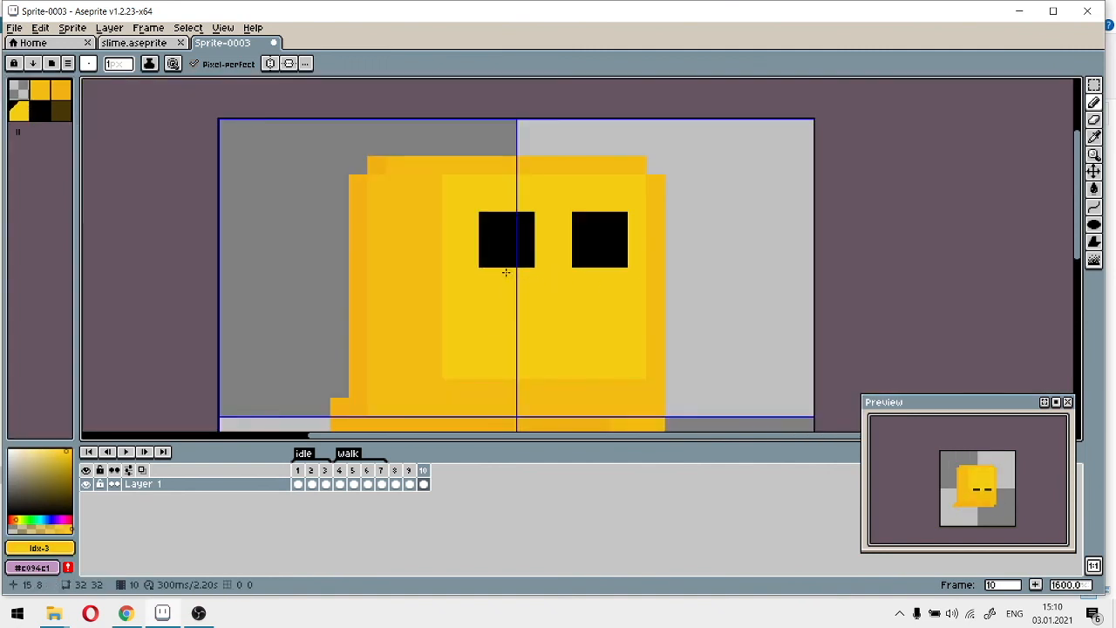
{"action": "mouse_move", "coordinate": [493, 246]}
{"action": "left_mouse_down"}
{"action": "mouse_move", "coordinate": [520, 191]}
{"action": "mouse_move", "coordinate": [630, 165]}
{"action": "left_mouse_up"}
{"action": "left_click_drag", "start_coordinate": [495, 183], "coordinate": [545, 181]}
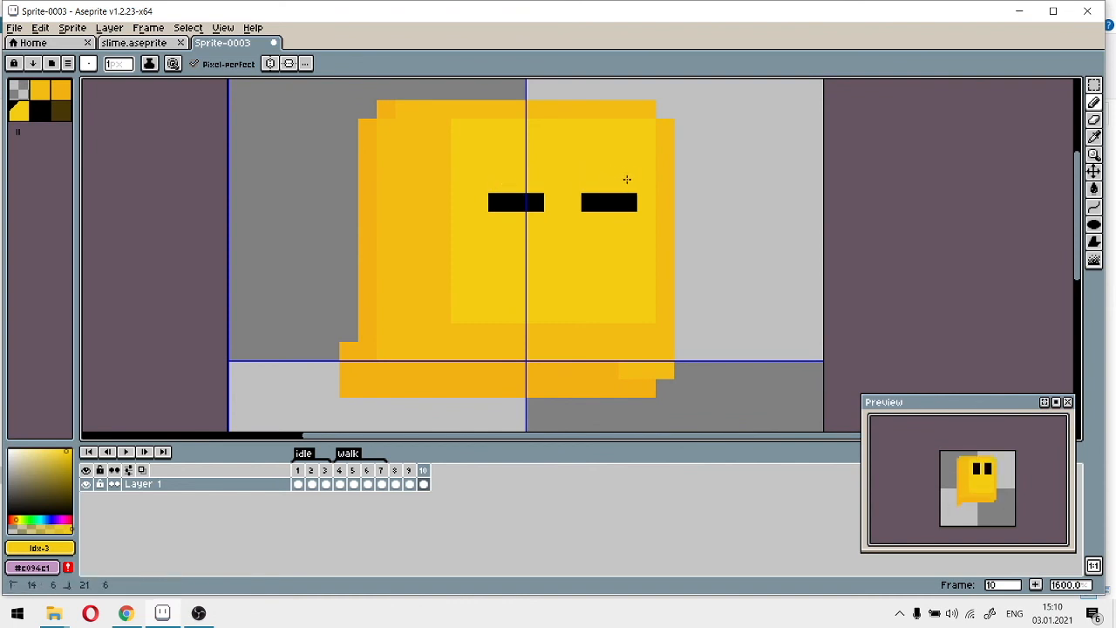
Redraw both eyes in frame 10 as black blocks 3 pixels wide and 2 pixels high, cleaning up around them in bright yellow
{"action": "left_click", "coordinate": [39, 109]}
{"action": "scroll", "coordinate": [495, 274], "scroll_direction": "up", "scroll_amount": 2}
{"action": "left_click_drag", "start_coordinate": [513, 175], "coordinate": [566, 172]}
{"action": "left_click_drag", "start_coordinate": [498, 209], "coordinate": [582, 209]}
{"action": "left_click_drag", "start_coordinate": [684, 172], "coordinate": [744, 173]}
{"action": "left_click", "coordinate": [19, 111]}
{"action": "left_click_drag", "start_coordinate": [495, 216], "coordinate": [630, 220]}
{"action": "scroll", "coordinate": [628, 219], "scroll_direction": "down", "scroll_amount": 3}
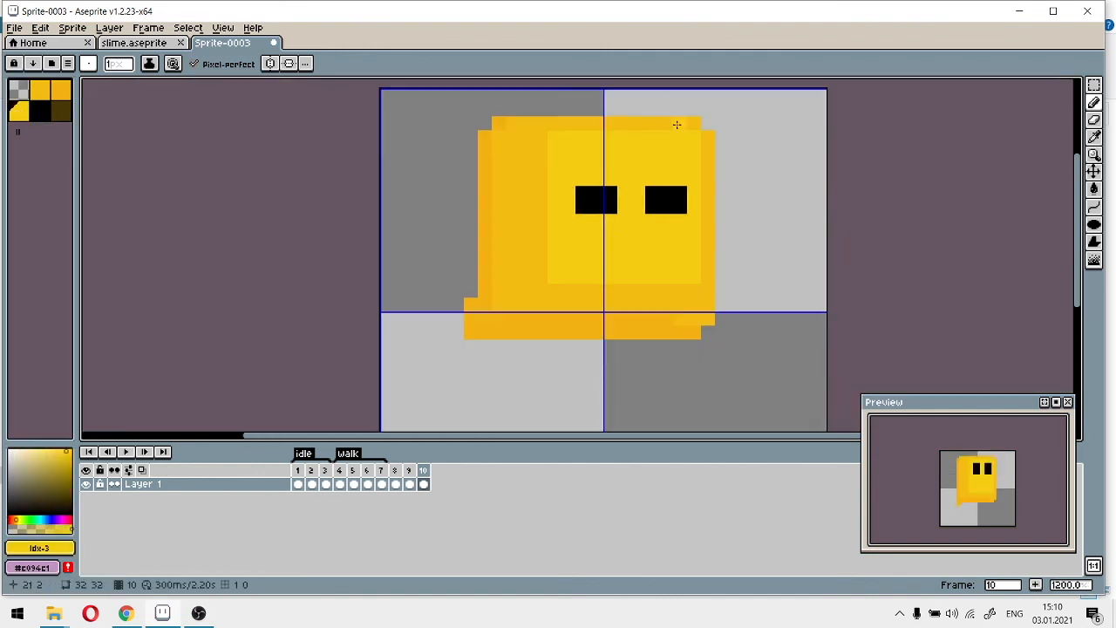
Erase the bottom corner pixel at the left end of the slime's base in frame 10
{"action": "left_click", "coordinate": [24, 98]}
{"action": "scroll", "coordinate": [463, 315], "scroll_direction": "up", "scroll_amount": 1}
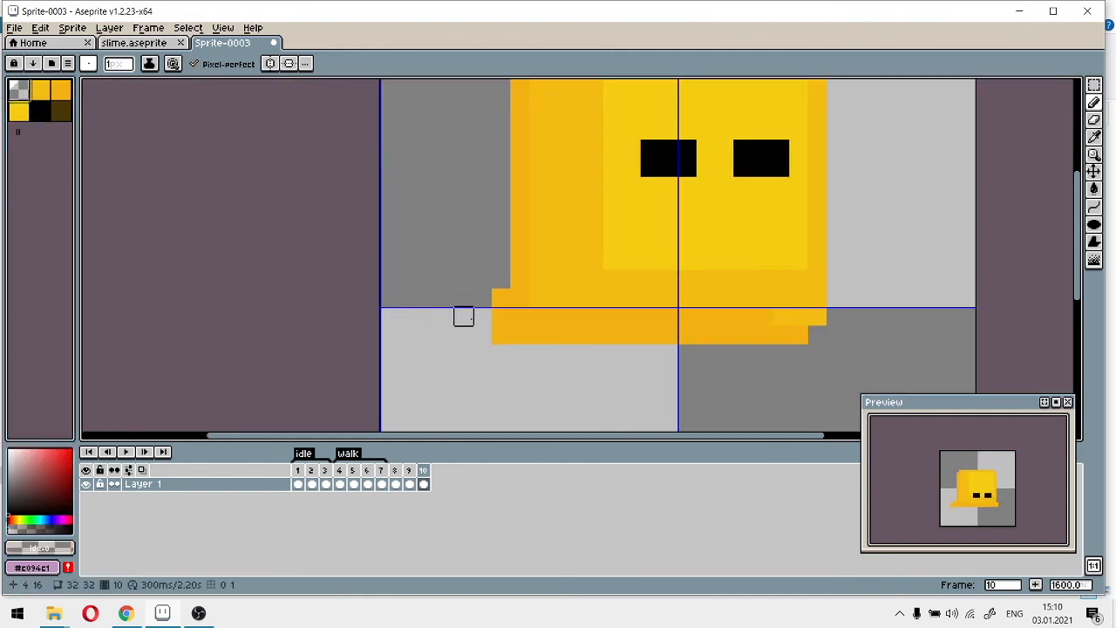
{"action": "left_click", "coordinate": [500, 335]}
{"action": "scroll", "coordinate": [261, 272], "scroll_direction": "down", "scroll_amount": 4}
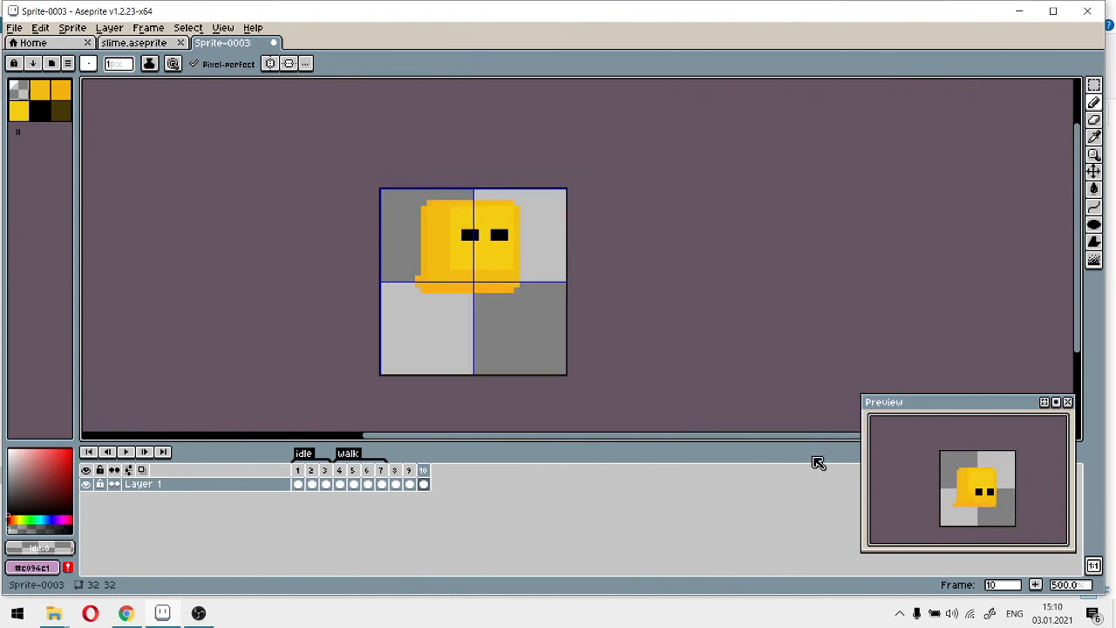
{"action": "left_click_drag", "start_coordinate": [560, 284], "coordinate": [645, 286]}
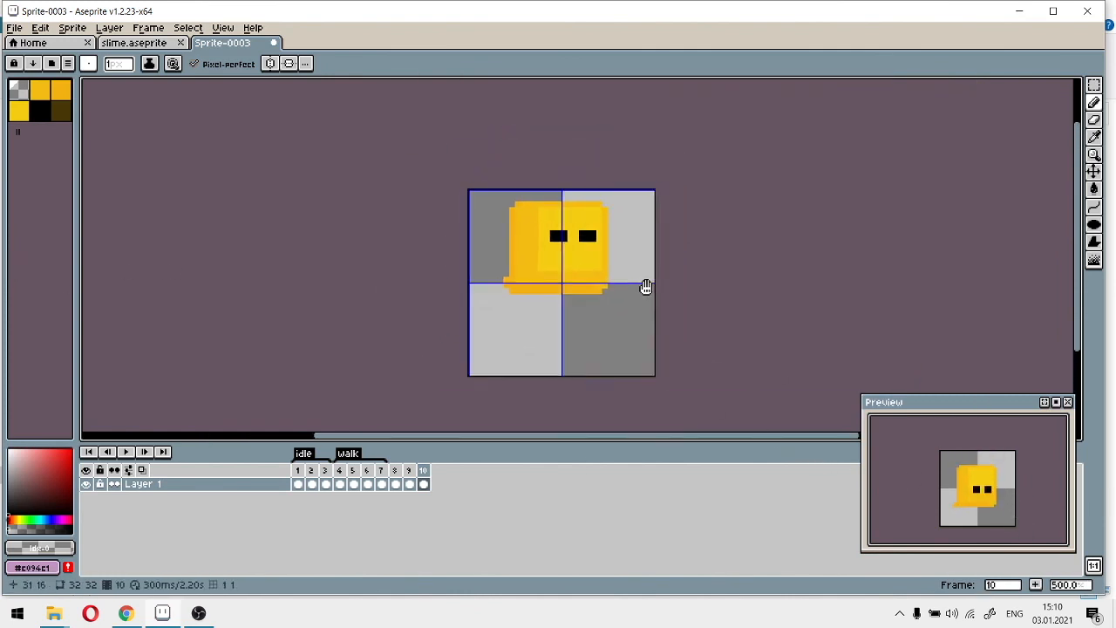
Add frame 11 and replace its cel with a copy of frame 9's cel
{"action": "left_click", "coordinate": [1037, 585]}
{"action": "left_click", "coordinate": [410, 471]}
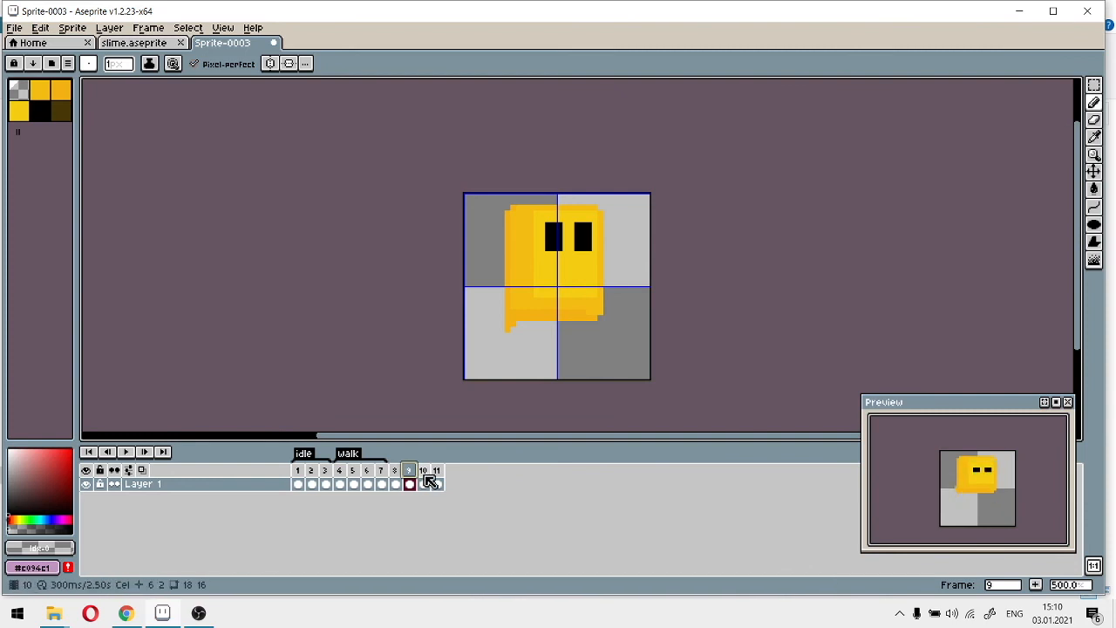
{"action": "key", "text": "ctrl+c"}
{"action": "left_click", "coordinate": [436, 484]}
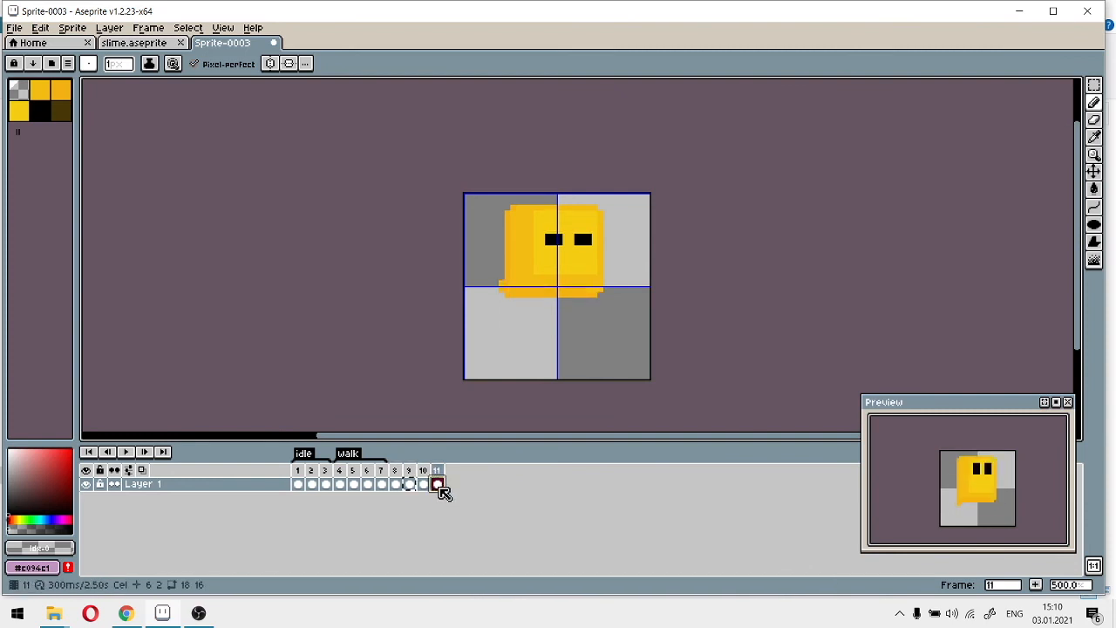
{"action": "key", "text": "ctrl+v"}
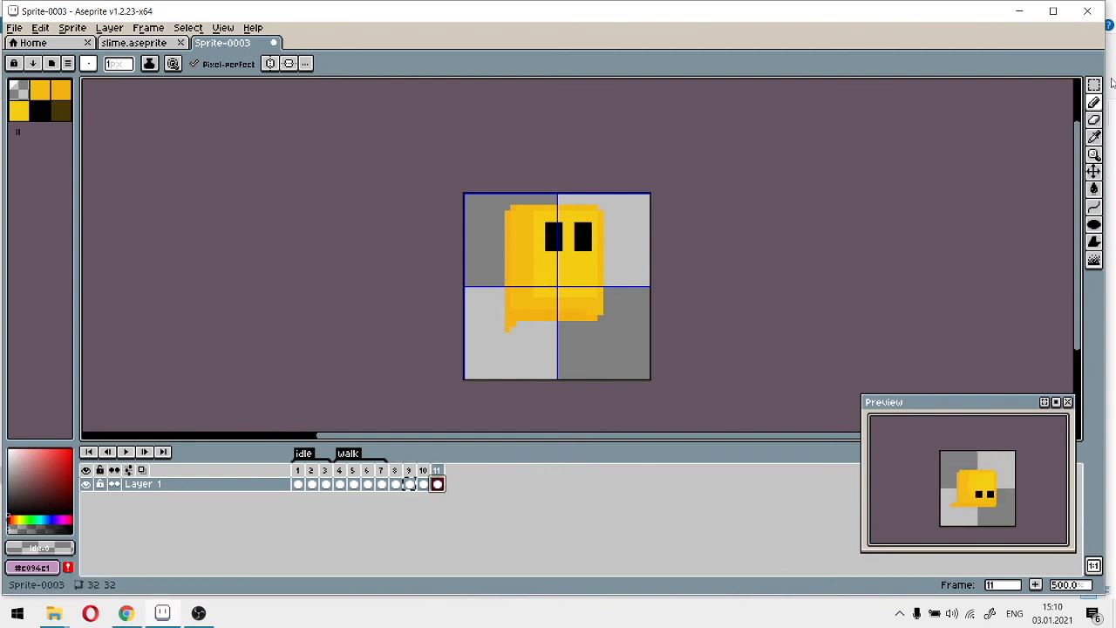
Check frame 8's base level, and draw a dark-yellow pixel row beneath frame 11's slime level with the drip's tip
{"action": "left_click", "coordinate": [1094, 85]}
{"action": "left_click", "coordinate": [422, 484]}
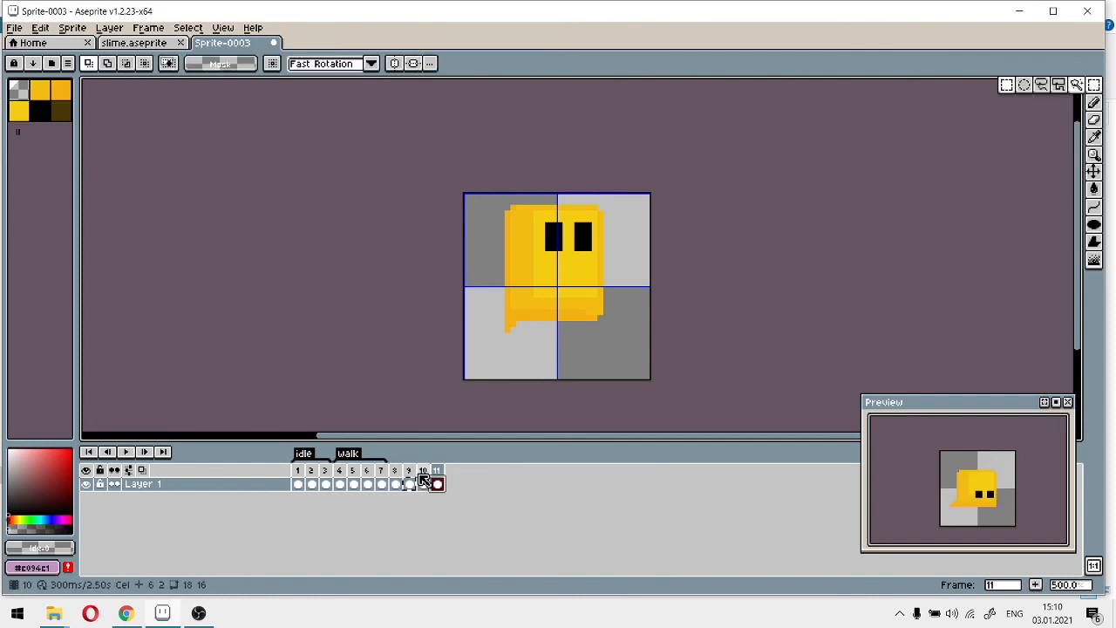
{"action": "left_click", "coordinate": [394, 470]}
{"action": "scroll", "coordinate": [510, 330], "scroll_direction": "up", "scroll_amount": 4}
{"action": "left_click", "coordinate": [1094, 102]}
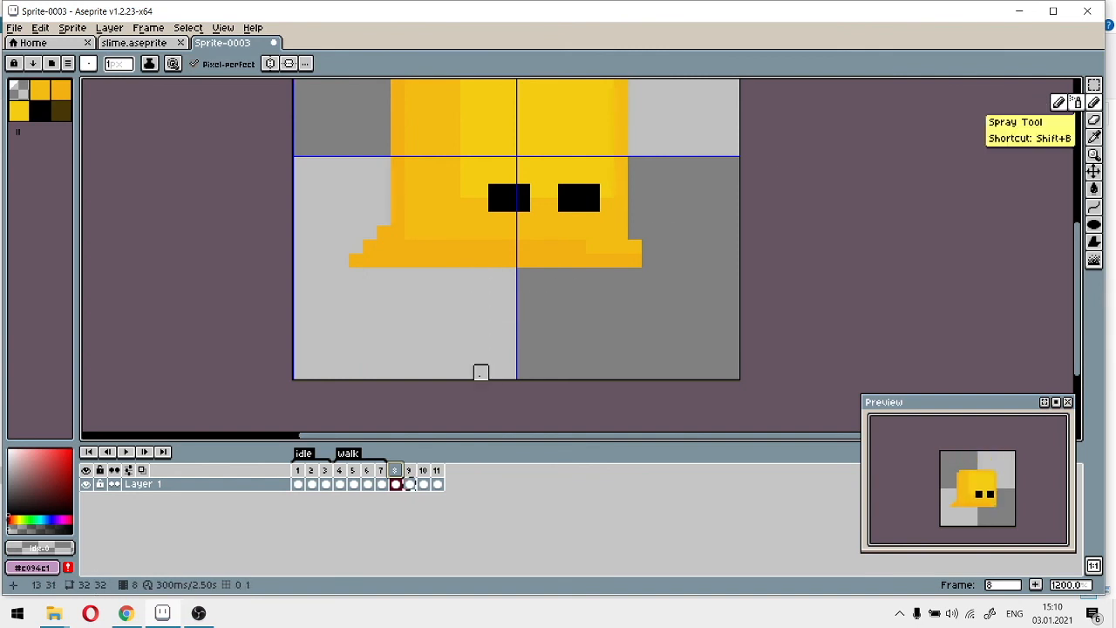
{"action": "left_click", "coordinate": [447, 476]}
{"action": "left_click", "coordinate": [438, 472]}
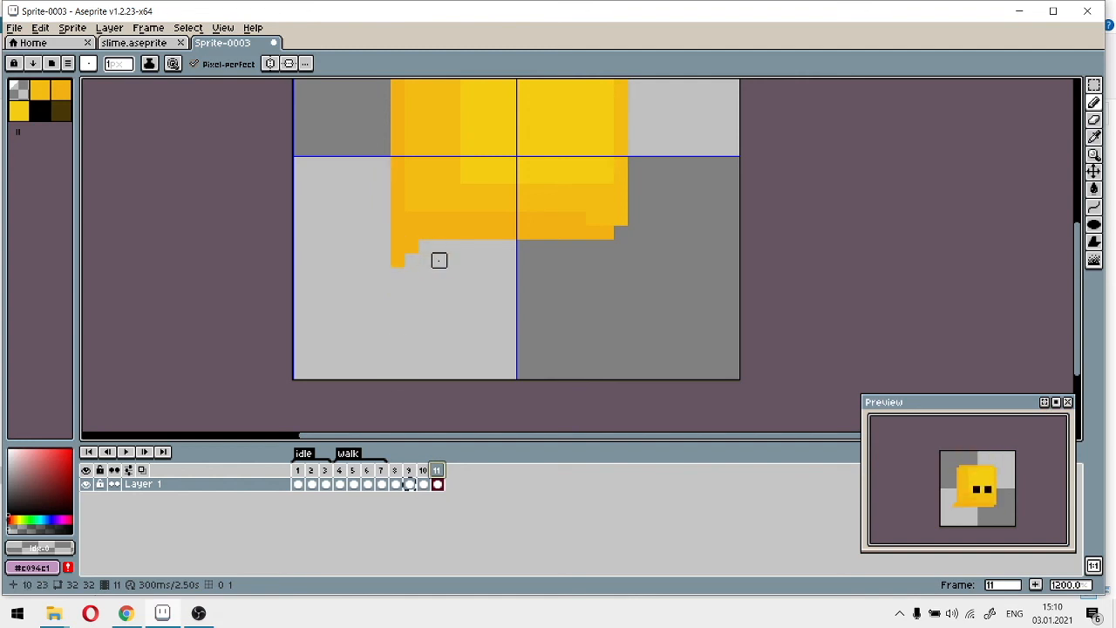
{"action": "left_click", "coordinate": [40, 90]}
{"action": "left_click", "coordinate": [69, 92]}
{"action": "left_click", "coordinate": [407, 260]}
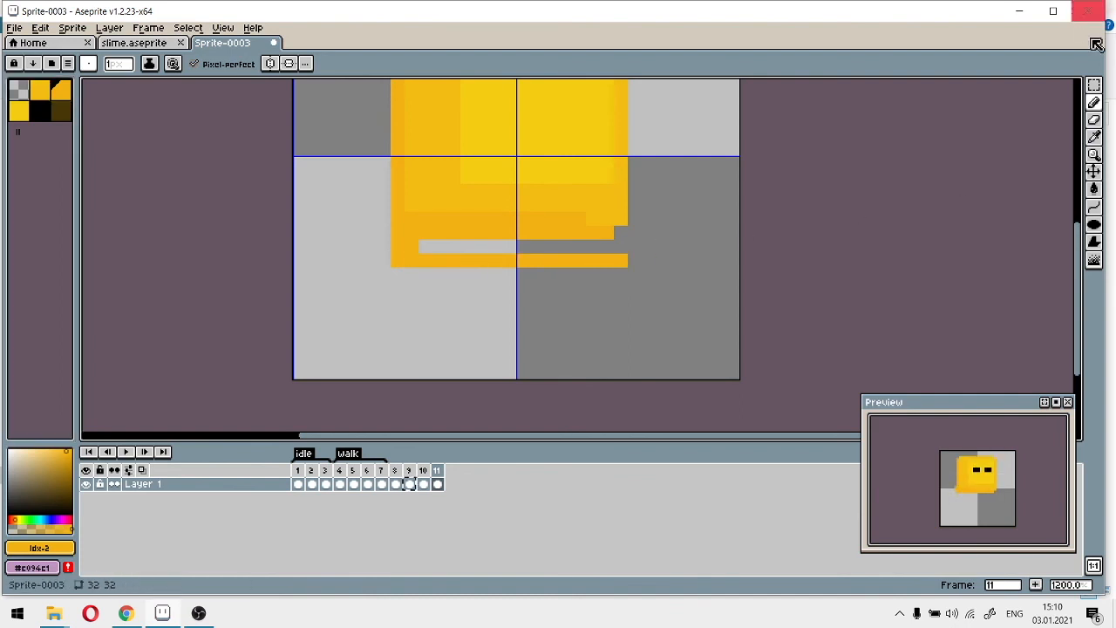
Move frame 11's slime down 2 pixels using a 32×22 selection
{"action": "left_click", "coordinate": [1093, 84]}
{"action": "scroll", "coordinate": [618, 261], "scroll_direction": "down", "scroll_amount": 3}
{"action": "left_click_drag", "start_coordinate": [478, 218], "coordinate": [751, 288]}
{"action": "scroll", "coordinate": [752, 288], "scroll_direction": "up", "scroll_amount": 3}
{"action": "left_click_drag", "start_coordinate": [538, 206], "coordinate": [536, 234]}
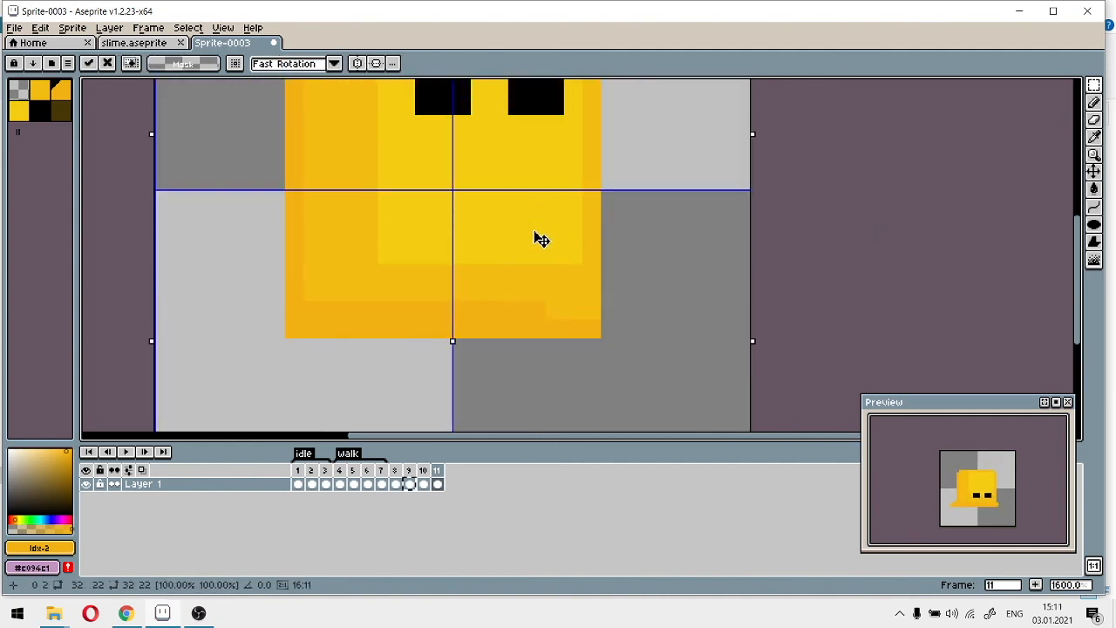
{"action": "left_click", "coordinate": [889, 217]}
Erase the bottom corner pixels at both ends of the slime's base in frame 11
{"action": "left_click_drag", "start_coordinate": [754, 194], "coordinate": [799, 336]}
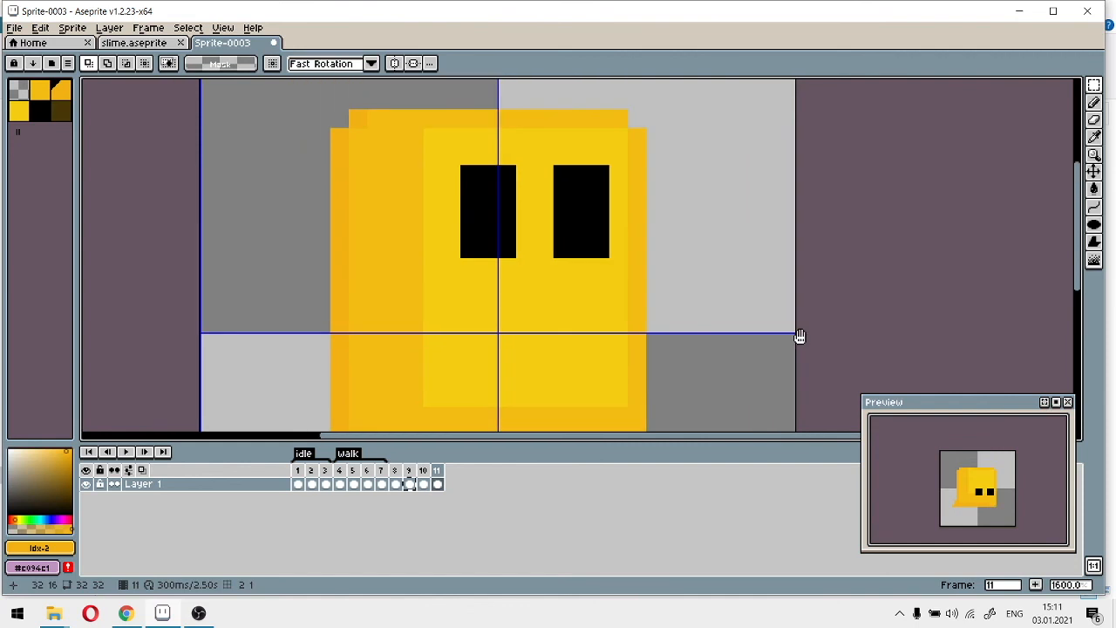
{"action": "left_click_drag", "start_coordinate": [724, 234], "coordinate": [751, 178]}
{"action": "left_click", "coordinate": [17, 93]}
{"action": "left_click_drag", "start_coordinate": [755, 344], "coordinate": [790, 192]}
{"action": "left_click", "coordinate": [1093, 102]}
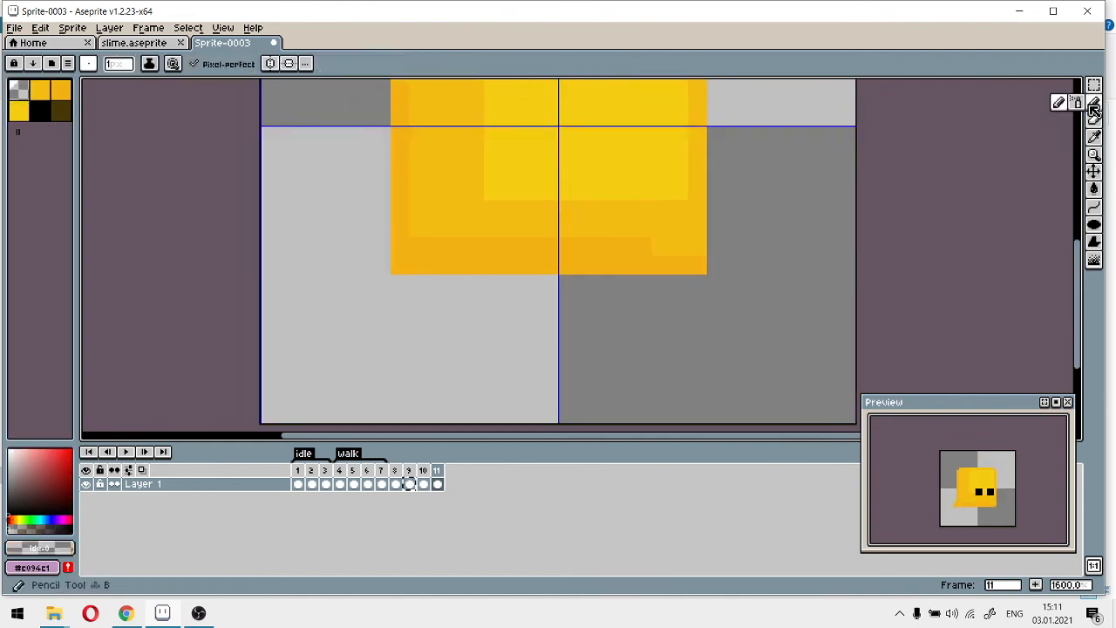
{"action": "left_click", "coordinate": [697, 265]}
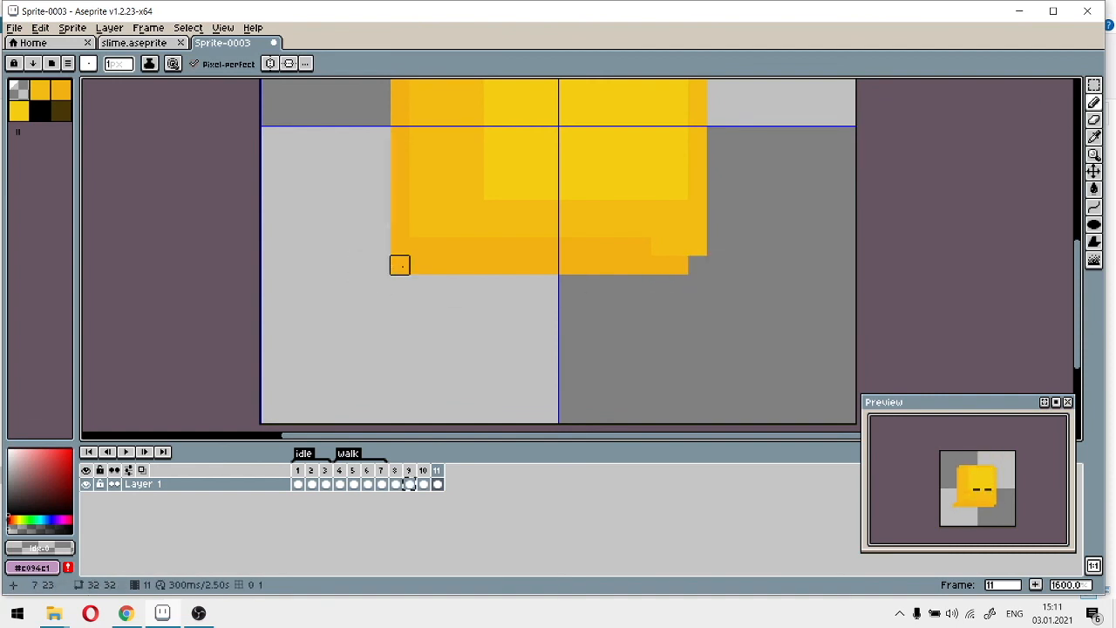
Paint over both black eyes in frame 11 with bright yellow
{"action": "left_click_drag", "start_coordinate": [437, 209], "coordinate": [446, 357]}
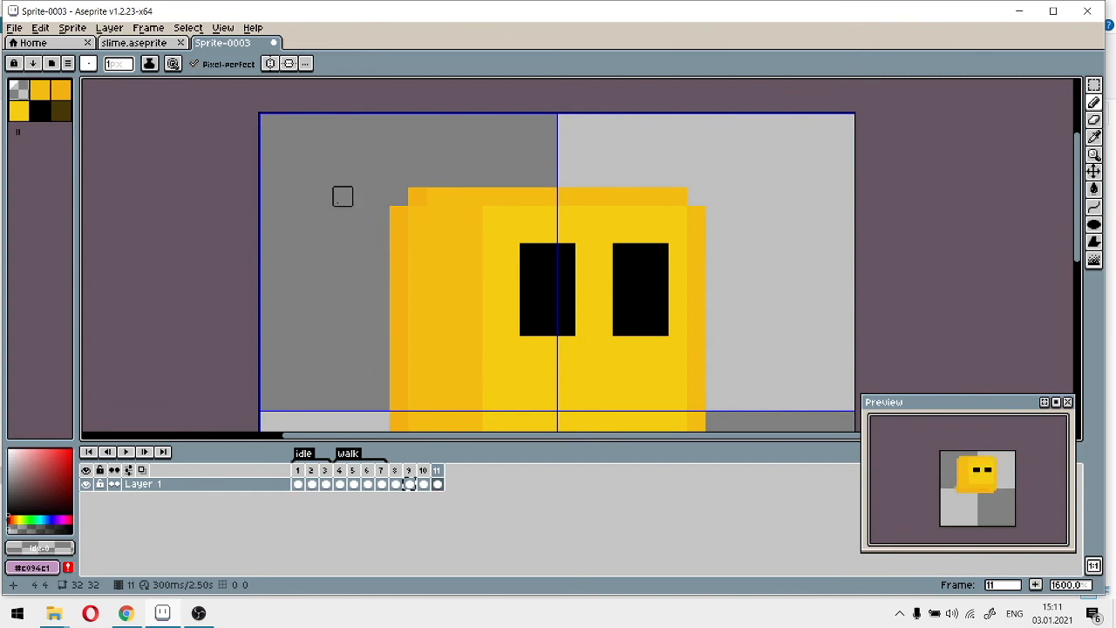
{"action": "left_click", "coordinate": [19, 111]}
{"action": "mouse_move", "coordinate": [529, 254]}
{"action": "left_mouse_down"}
{"action": "mouse_move", "coordinate": [567, 197]}
{"action": "mouse_move", "coordinate": [547, 326]}
{"action": "mouse_move", "coordinate": [569, 277]}
{"action": "mouse_move", "coordinate": [624, 306]}
{"action": "mouse_move", "coordinate": [631, 290]}
{"action": "mouse_move", "coordinate": [627, 308]}
{"action": "mouse_move", "coordinate": [621, 245]}
{"action": "mouse_move", "coordinate": [656, 244]}
{"action": "mouse_move", "coordinate": [653, 306]}
{"action": "left_mouse_up"}
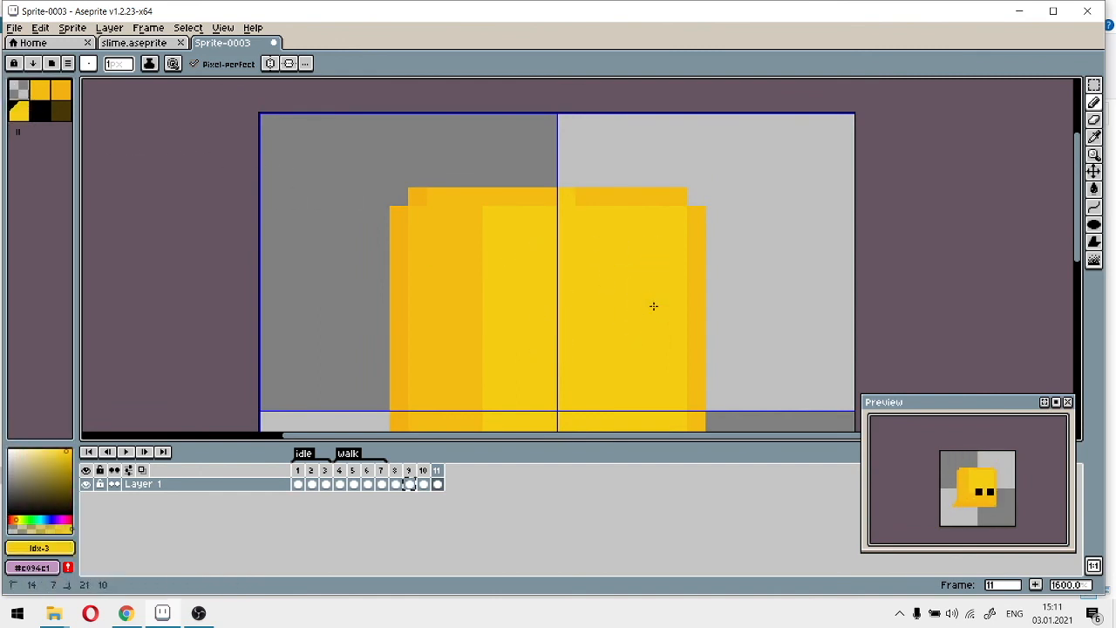
Erase the top rows of frame 11's slime, leaving a stepped peak at the left edge
{"action": "scroll", "coordinate": [523, 235], "scroll_direction": "up", "scroll_amount": 1}
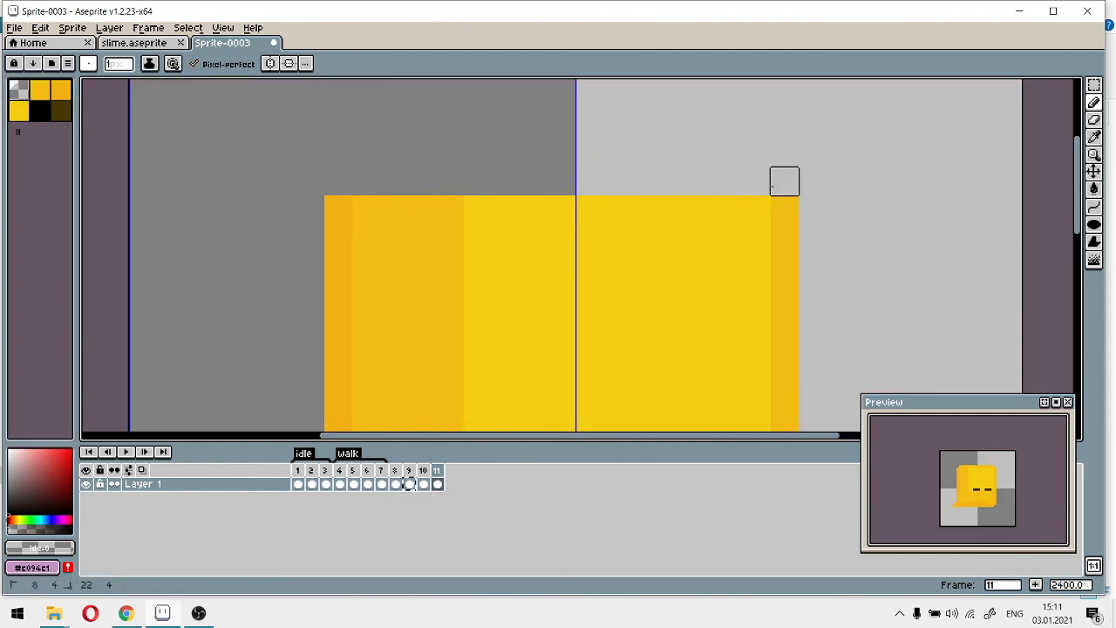
{"action": "mouse_move", "coordinate": [394, 209]}
{"action": "left_mouse_down"}
{"action": "mouse_move", "coordinate": [840, 237]}
{"action": "mouse_move", "coordinate": [755, 209]}
{"action": "mouse_move", "coordinate": [644, 210]}
{"action": "mouse_move", "coordinate": [812, 210]}
{"action": "mouse_move", "coordinate": [729, 209]}
{"action": "mouse_move", "coordinate": [673, 238]}
{"action": "mouse_move", "coordinate": [421, 236]}
{"action": "left_mouse_up"}
{"action": "left_click", "coordinate": [366, 209]}
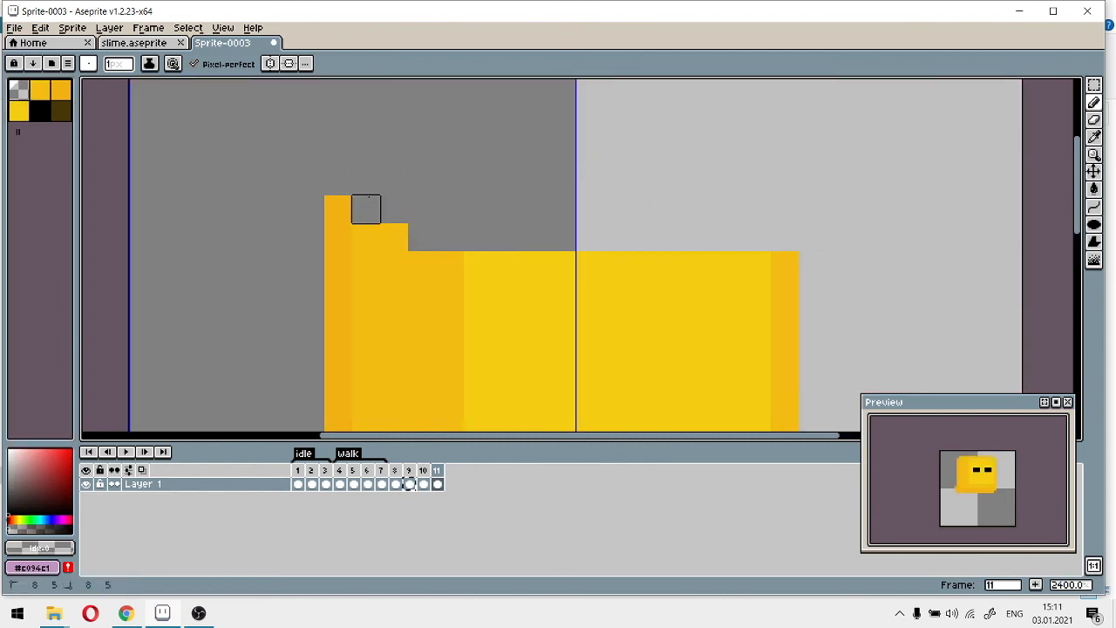
{"action": "left_click", "coordinate": [394, 237]}
Paint the top row of frame 11's face area medium yellow and erase the slime's upper right corner pixel
{"action": "left_click", "coordinate": [60, 92]}
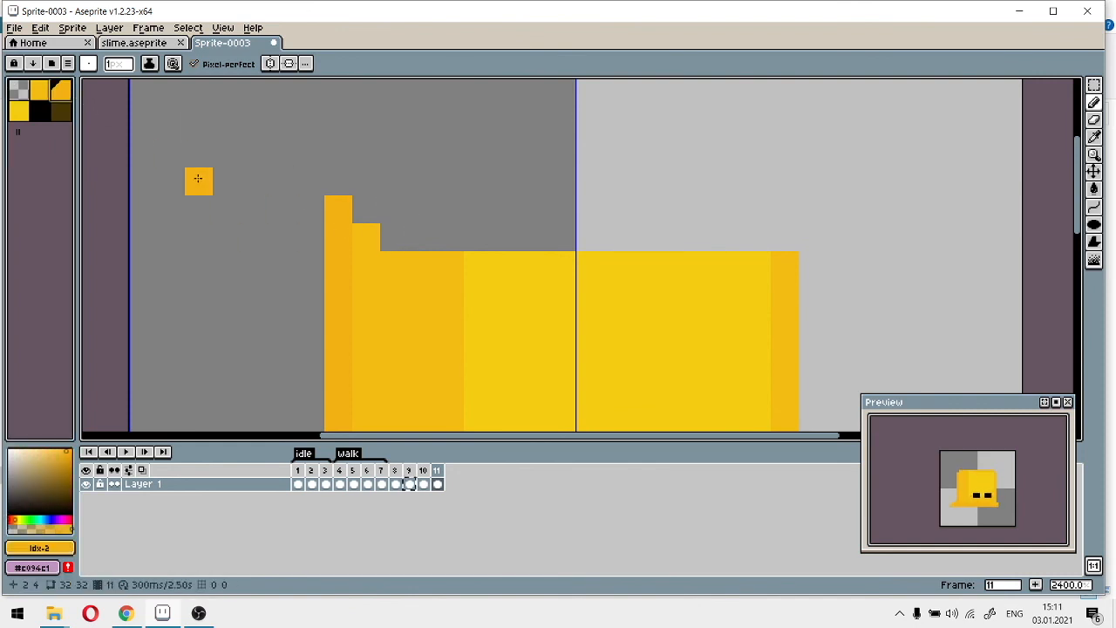
{"action": "key", "text": "bracketleft"}
{"action": "left_click_drag", "start_coordinate": [483, 269], "coordinate": [775, 270]}
{"action": "left_click", "coordinate": [19, 90]}
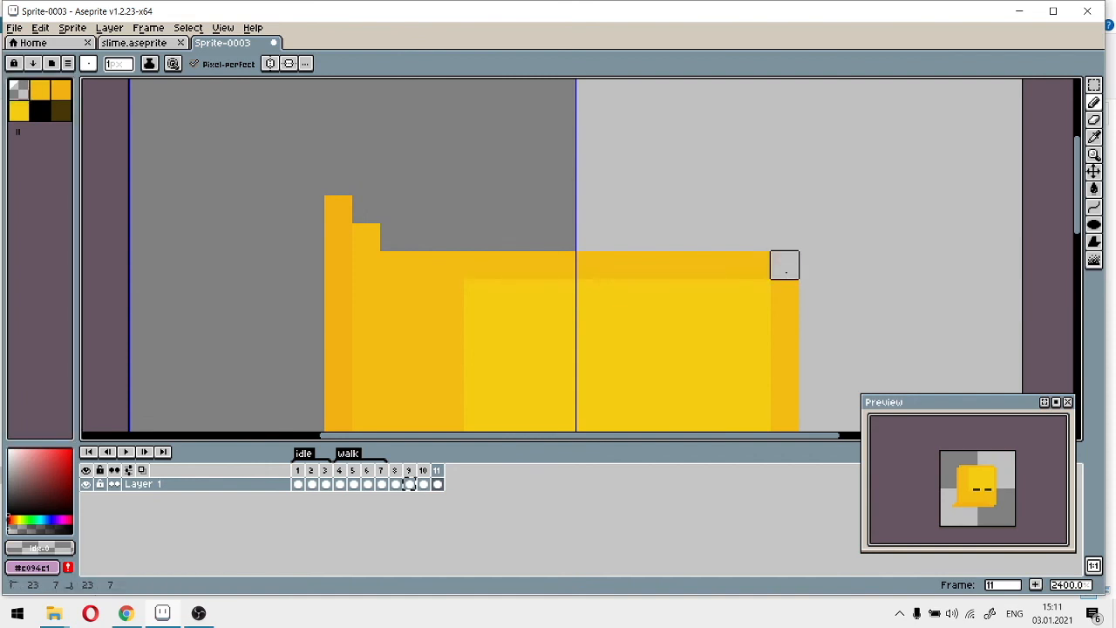
Select the upper part of frame 11's slime and move it up 1 pixel
{"action": "scroll", "coordinate": [860, 166], "scroll_direction": "down", "scroll_amount": 5}
{"action": "mouse_move", "coordinate": [780, 219]}
{"action": "left_mouse_down"}
{"action": "mouse_move", "coordinate": [752, 227]}
{"action": "mouse_move", "coordinate": [704, 306]}
{"action": "left_mouse_up"}
{"action": "scroll", "coordinate": [602, 239], "scroll_direction": "up", "scroll_amount": 3}
{"action": "left_click", "coordinate": [1093, 84]}
{"action": "left_click_drag", "start_coordinate": [387, 117], "coordinate": [802, 291]}
{"action": "left_click", "coordinate": [596, 203]}
{"action": "left_click_drag", "start_coordinate": [590, 196], "coordinate": [590, 186]}
{"action": "left_click", "coordinate": [157, 257]}
Recolor the slime's top edge row and the peak's step pixel dark yellow in frame 11
{"action": "left_click", "coordinate": [61, 91]}
{"action": "scroll", "coordinate": [373, 117], "scroll_direction": "up", "scroll_amount": 1}
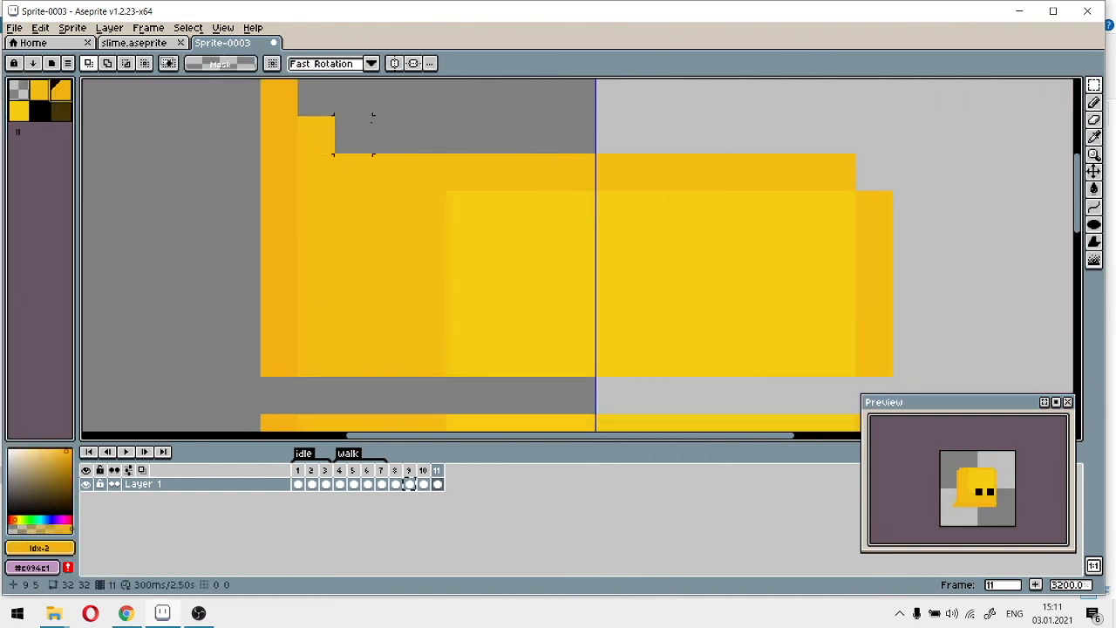
{"action": "key", "text": "b"}
{"action": "left_click", "coordinate": [328, 156]}
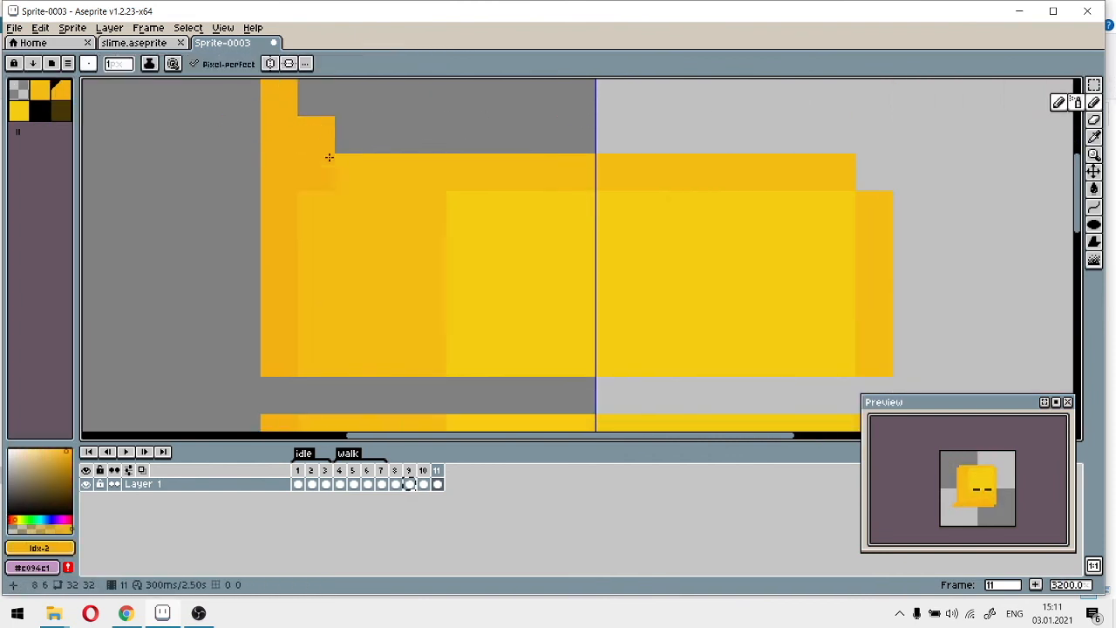
{"action": "left_click_drag", "start_coordinate": [313, 160], "coordinate": [538, 170]}
{"action": "left_click_drag", "start_coordinate": [793, 167], "coordinate": [825, 171]}
{"action": "left_click_drag", "start_coordinate": [683, 252], "coordinate": [655, 141]}
Paint two rows of medium yellow across the top of the bright face area in frame 11
{"action": "left_click", "coordinate": [41, 91]}
{"action": "left_click_drag", "start_coordinate": [550, 250], "coordinate": [522, 356]}
{"action": "left_click_drag", "start_coordinate": [411, 208], "coordinate": [785, 215]}
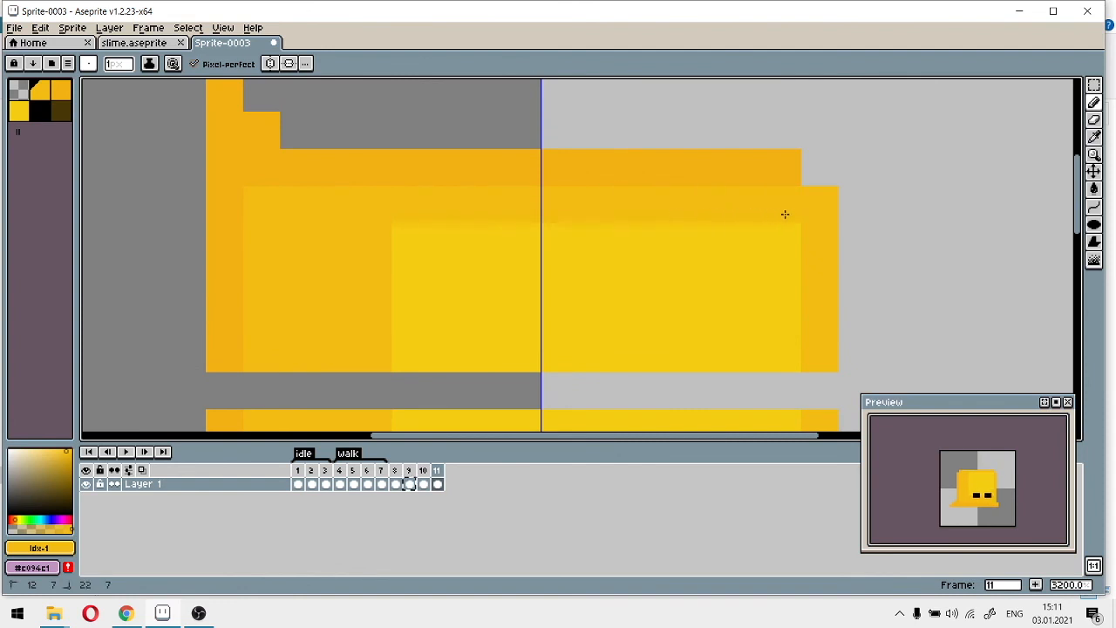
{"action": "scroll", "coordinate": [660, 356], "scroll_direction": "down", "scroll_amount": 6}
{"action": "left_click_drag", "start_coordinate": [660, 357], "coordinate": [650, 244]}
{"action": "scroll", "coordinate": [650, 244], "scroll_direction": "up", "scroll_amount": 3}
{"action": "mouse_move", "coordinate": [645, 162]}
{"action": "left_mouse_down"}
{"action": "mouse_move", "coordinate": [763, 153]}
{"action": "mouse_move", "coordinate": [607, 149]}
{"action": "left_mouse_up"}
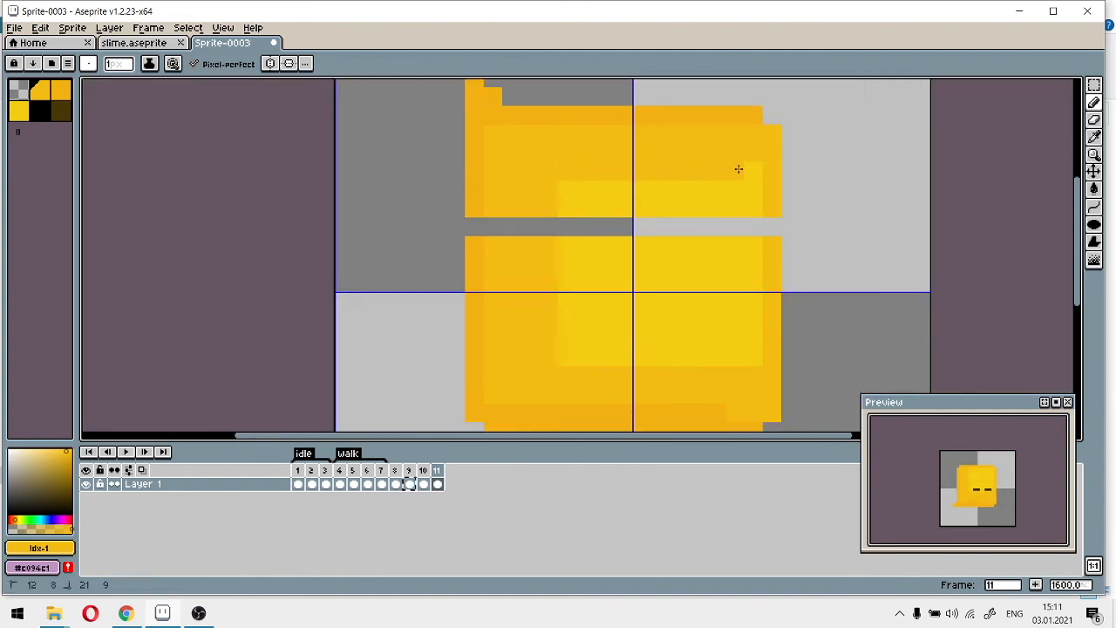
Paint the upper dark row of the slime's base medium yellow in frame 11, keeping only the bottom row dark
{"action": "left_click_drag", "start_coordinate": [692, 259], "coordinate": [661, 173]}
{"action": "left_click", "coordinate": [637, 360]}
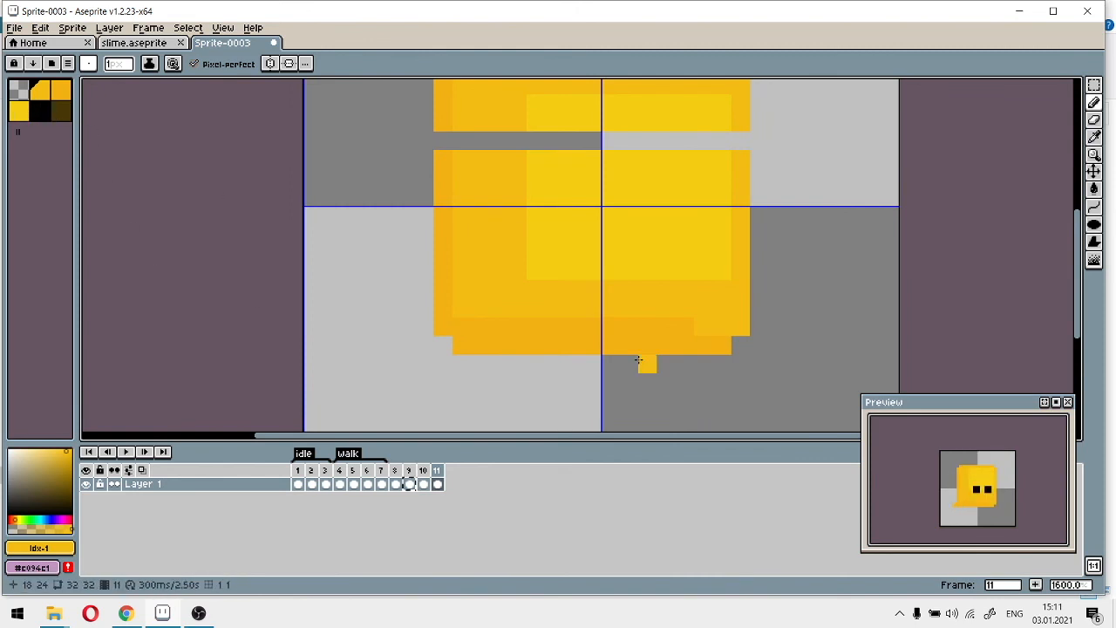
{"action": "scroll", "coordinate": [637, 360], "scroll_direction": "up", "scroll_amount": 5}
{"action": "left_click_drag", "start_coordinate": [177, 201], "coordinate": [547, 275]}
{"action": "left_click", "coordinate": [308, 245]}
{"action": "left_click_drag", "start_coordinate": [985, 274], "coordinate": [998, 274]}
{"action": "scroll", "coordinate": [724, 259], "scroll_direction": "down", "scroll_amount": 1}
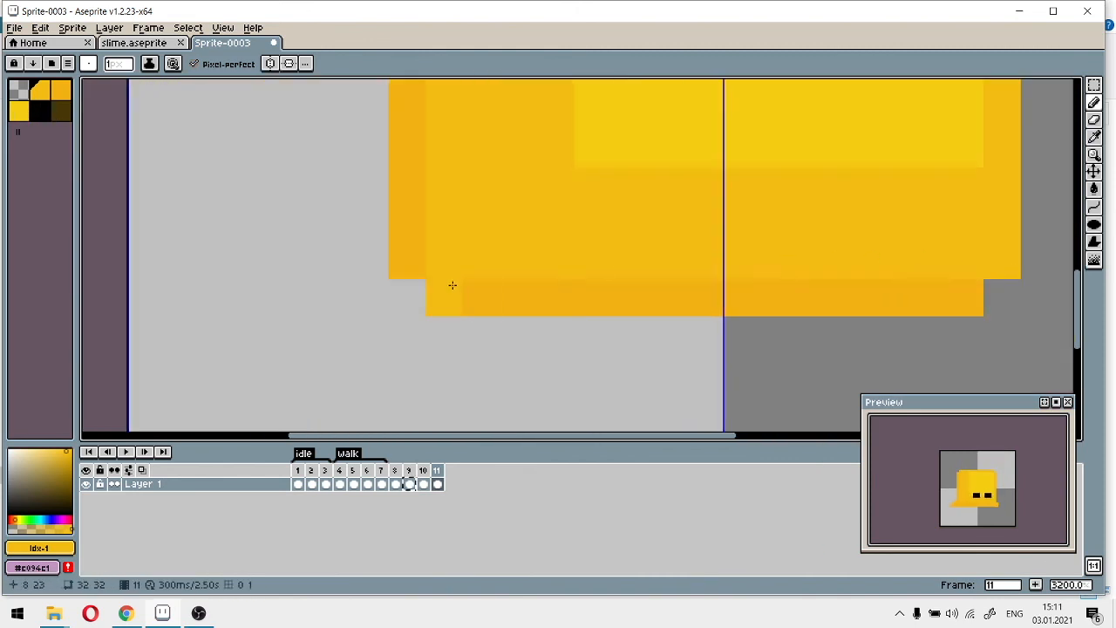
Extend frame 11's bright-yellow face area down 2 pixels, keeping one medium-yellow row above the dark base row
{"action": "left_click_drag", "start_coordinate": [460, 282], "coordinate": [410, 367]}
{"action": "left_click", "coordinate": [20, 113]}
{"action": "mouse_move", "coordinate": [540, 272]}
{"action": "left_mouse_down"}
{"action": "mouse_move", "coordinate": [546, 330]}
{"action": "mouse_move", "coordinate": [822, 322]}
{"action": "mouse_move", "coordinate": [898, 307]}
{"action": "mouse_move", "coordinate": [915, 257]}
{"action": "mouse_move", "coordinate": [547, 265]}
{"action": "mouse_move", "coordinate": [762, 271]}
{"action": "mouse_move", "coordinate": [551, 297]}
{"action": "mouse_move", "coordinate": [768, 307]}
{"action": "left_mouse_up"}
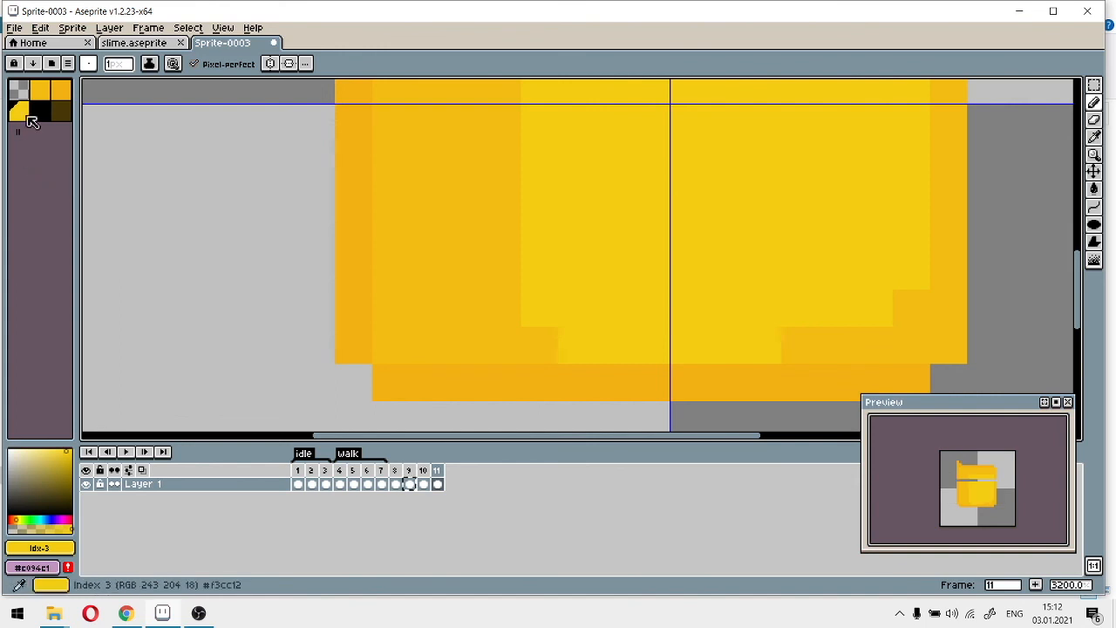
{"action": "left_click", "coordinate": [61, 90]}
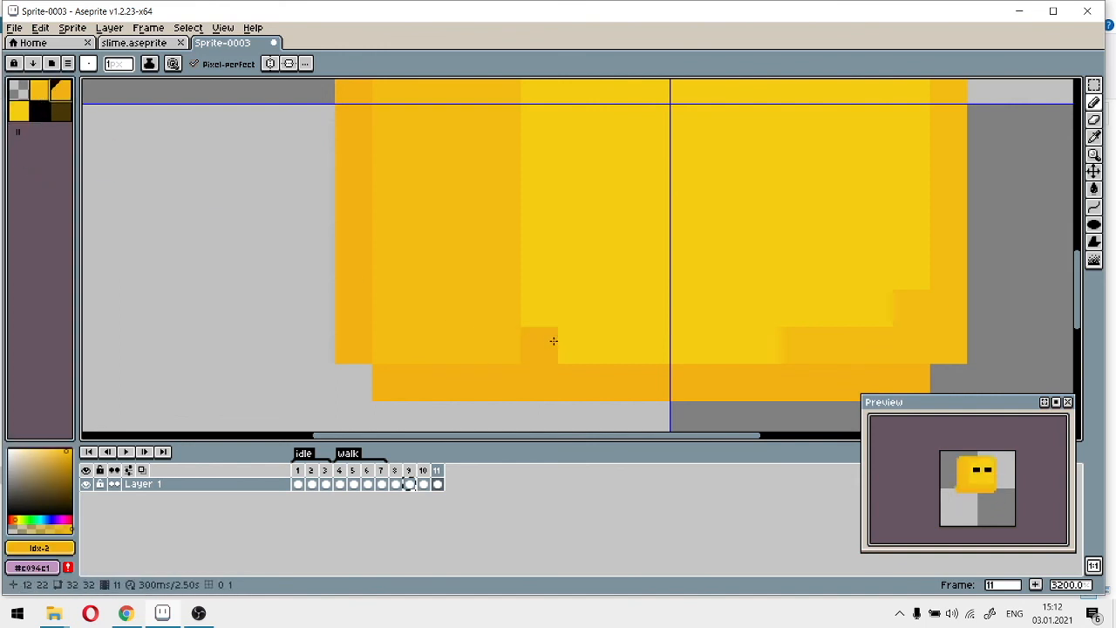
{"action": "left_click", "coordinate": [40, 90]}
{"action": "left_click_drag", "start_coordinate": [570, 346], "coordinate": [767, 343]}
{"action": "left_click", "coordinate": [18, 109]}
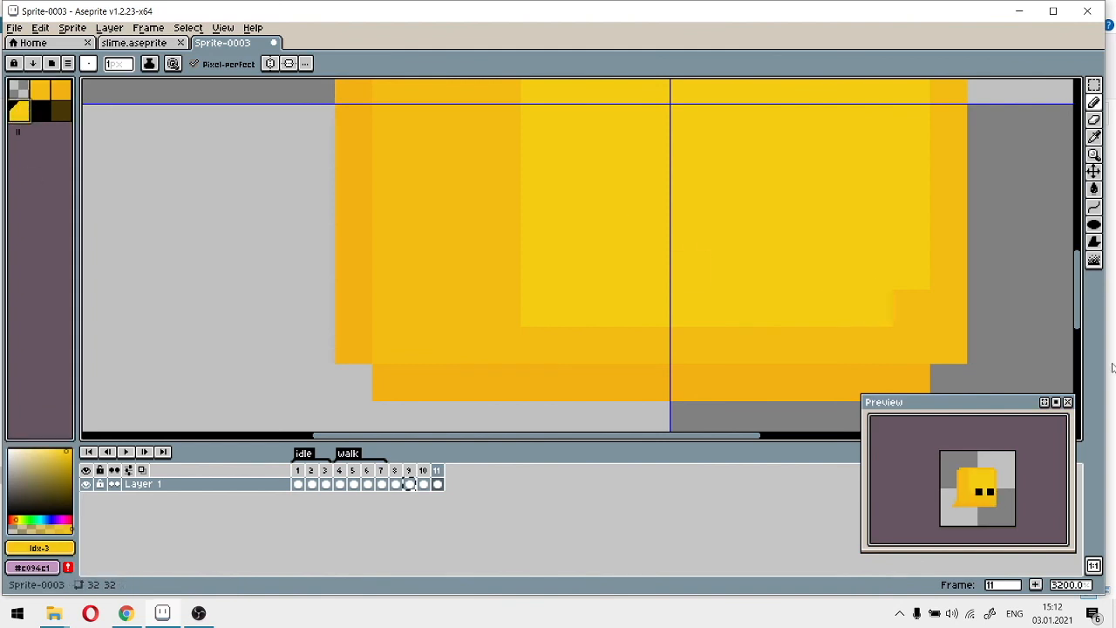
Fill the empty pixel row across the slime in frame 11, continuing the dark, medium and bright yellow columns of the adjacent rows
{"action": "scroll", "coordinate": [767, 307], "scroll_direction": "down", "scroll_amount": 6}
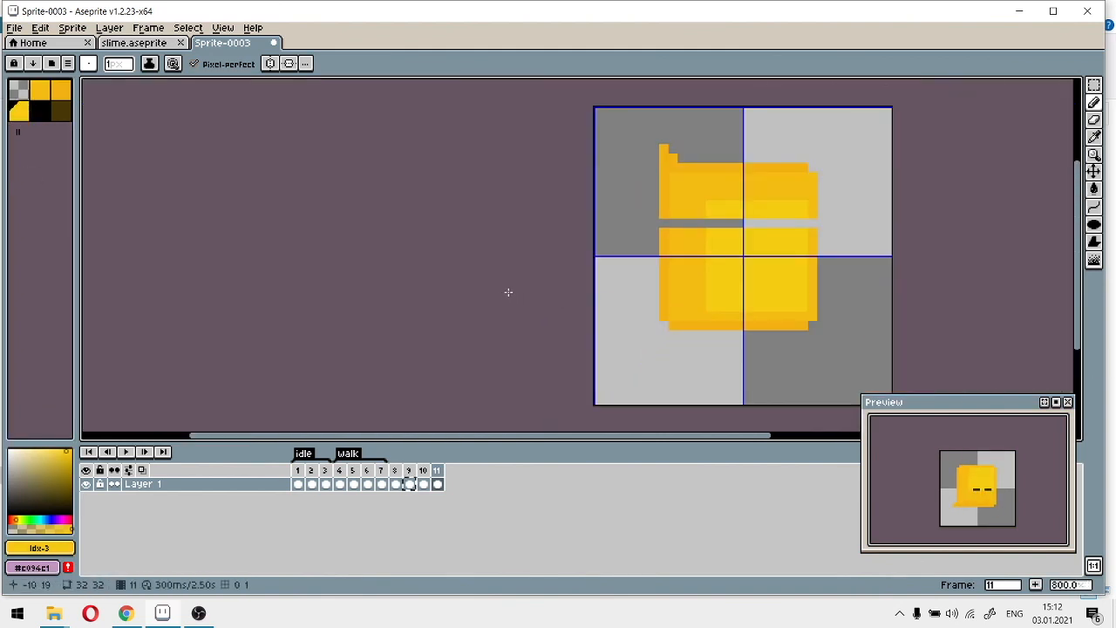
{"action": "scroll", "coordinate": [531, 393], "scroll_direction": "up", "scroll_amount": 5}
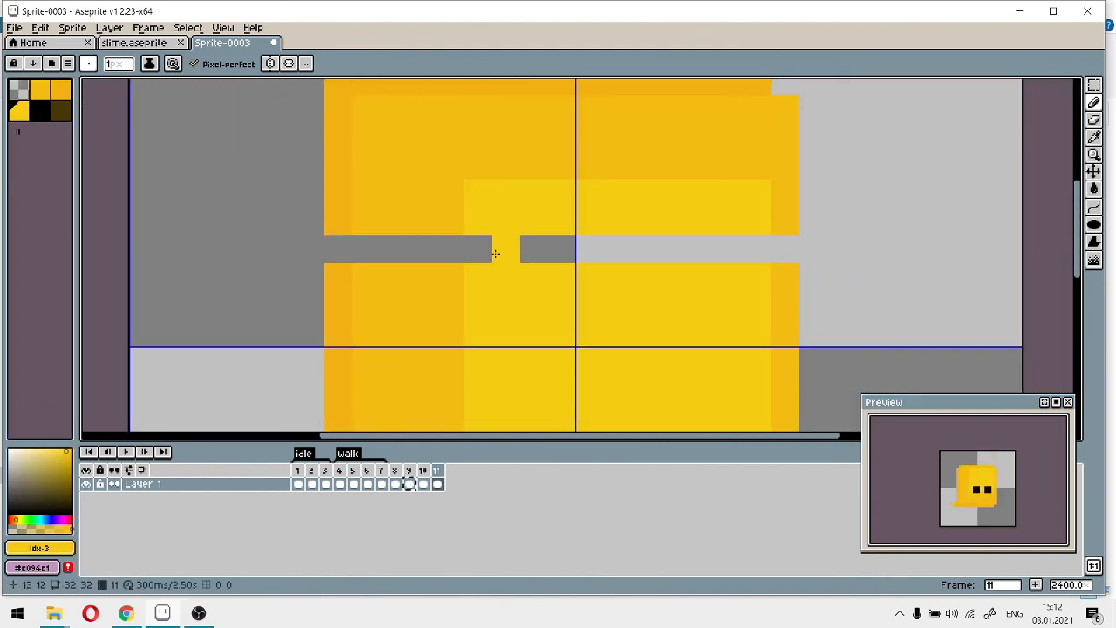
{"action": "left_click_drag", "start_coordinate": [494, 255], "coordinate": [570, 249]}
{"action": "left_click", "coordinate": [61, 90]}
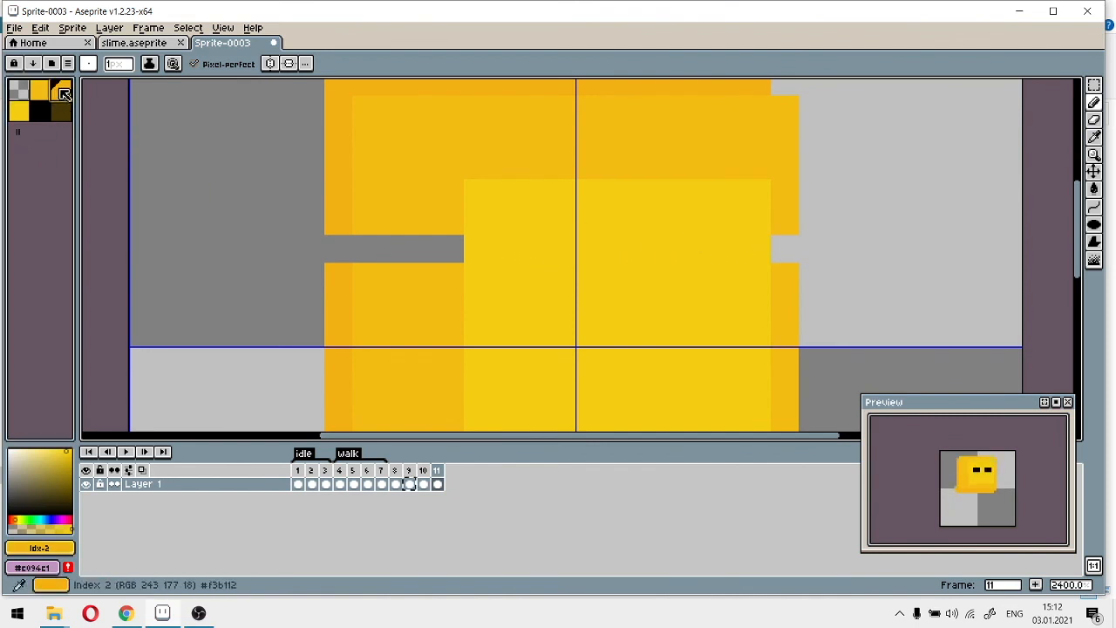
{"action": "left_click", "coordinate": [338, 248]}
{"action": "left_click", "coordinate": [34, 99]}
{"action": "left_click_drag", "start_coordinate": [357, 246], "coordinate": [454, 251]}
{"action": "left_click", "coordinate": [786, 234]}
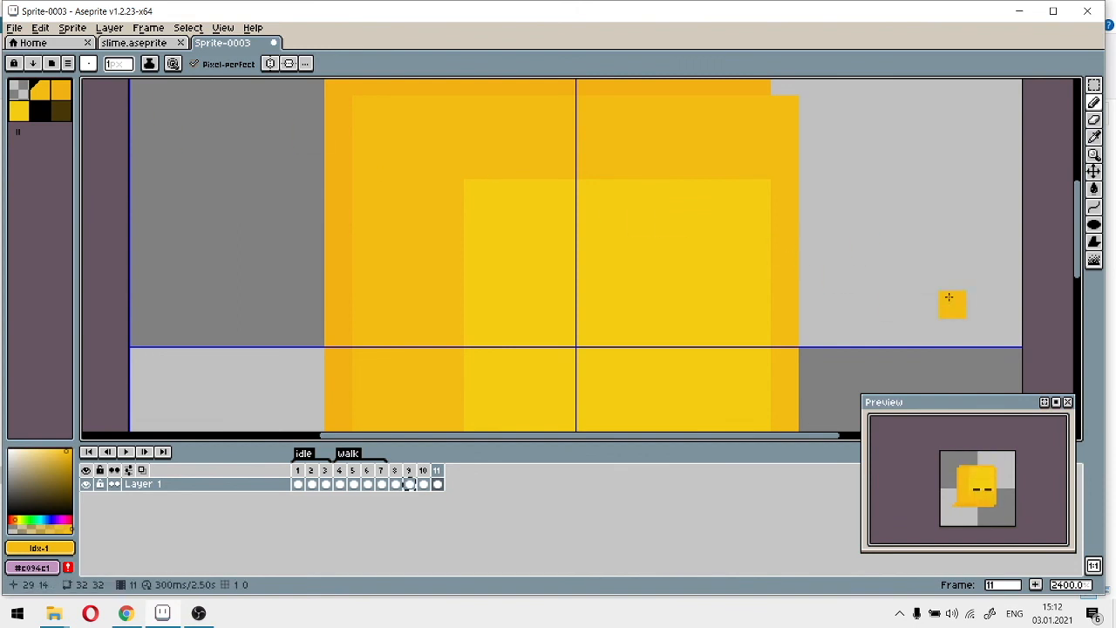
Draw two black eyes, each 3 pixels wide and 4 pixels tall, 2 pixels apart near the bottom of frame 11's bright face area
{"action": "scroll", "coordinate": [951, 302], "scroll_direction": "down", "scroll_amount": 4}
{"action": "scroll", "coordinate": [819, 169], "scroll_direction": "up", "scroll_amount": 5}
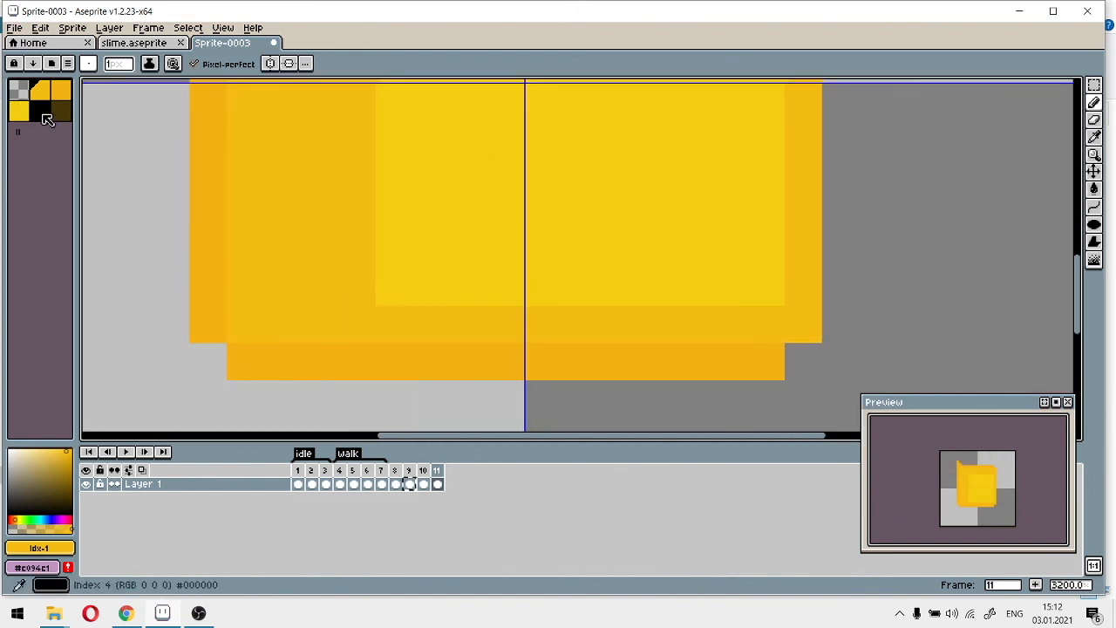
{"action": "left_click", "coordinate": [43, 116]}
{"action": "left_click_drag", "start_coordinate": [585, 249], "coordinate": [597, 307]}
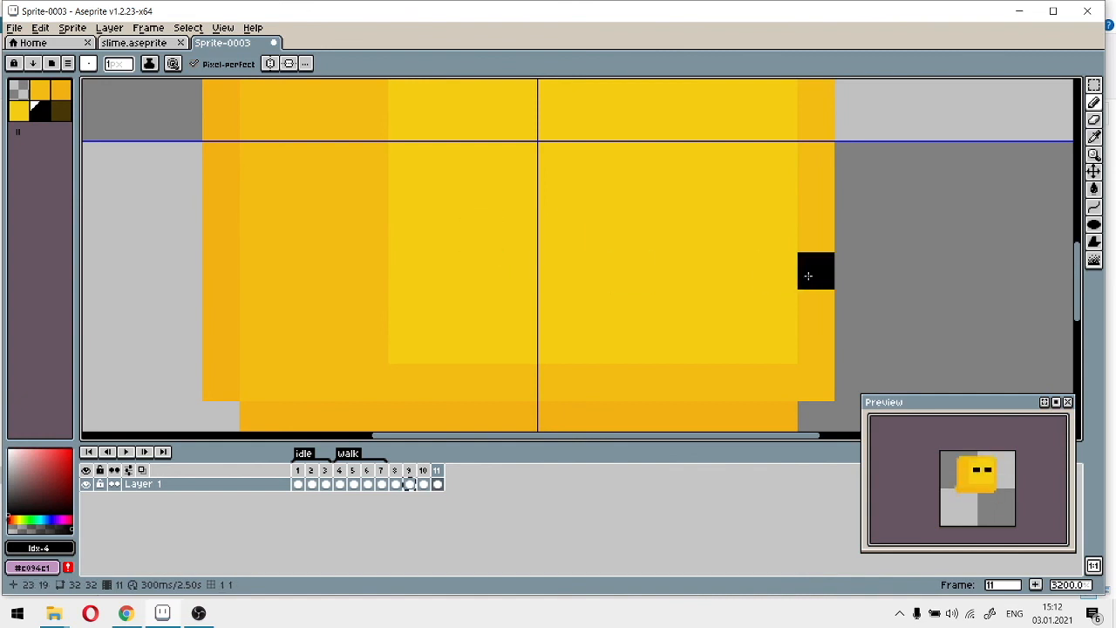
{"action": "mouse_move", "coordinate": [736, 229]}
{"action": "left_mouse_down"}
{"action": "mouse_move", "coordinate": [734, 298]}
{"action": "mouse_move", "coordinate": [702, 322]}
{"action": "mouse_move", "coordinate": [679, 254]}
{"action": "left_mouse_up"}
{"action": "key", "text": "ctrl+z"}
{"action": "key", "text": "ctrl+z"}
{"action": "mouse_move", "coordinate": [709, 299]}
{"action": "left_mouse_down"}
{"action": "mouse_move", "coordinate": [673, 289]}
{"action": "mouse_move", "coordinate": [684, 202]}
{"action": "mouse_move", "coordinate": [669, 270]}
{"action": "mouse_move", "coordinate": [700, 267]}
{"action": "mouse_move", "coordinate": [739, 200]}
{"action": "left_mouse_up"}
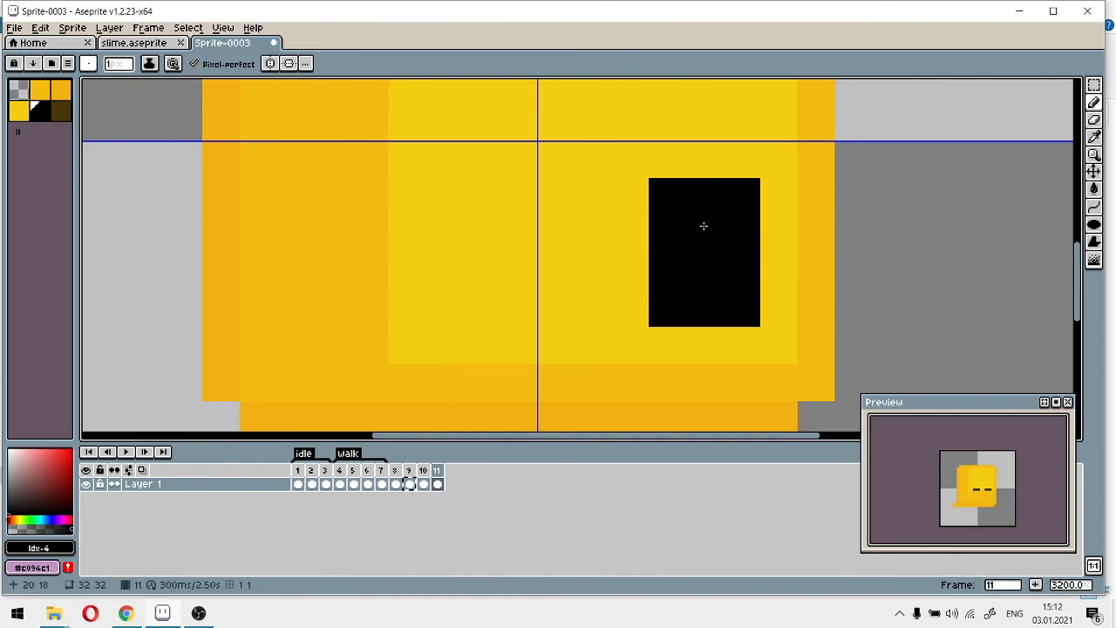
{"action": "left_click_drag", "start_coordinate": [556, 318], "coordinate": [482, 317]}
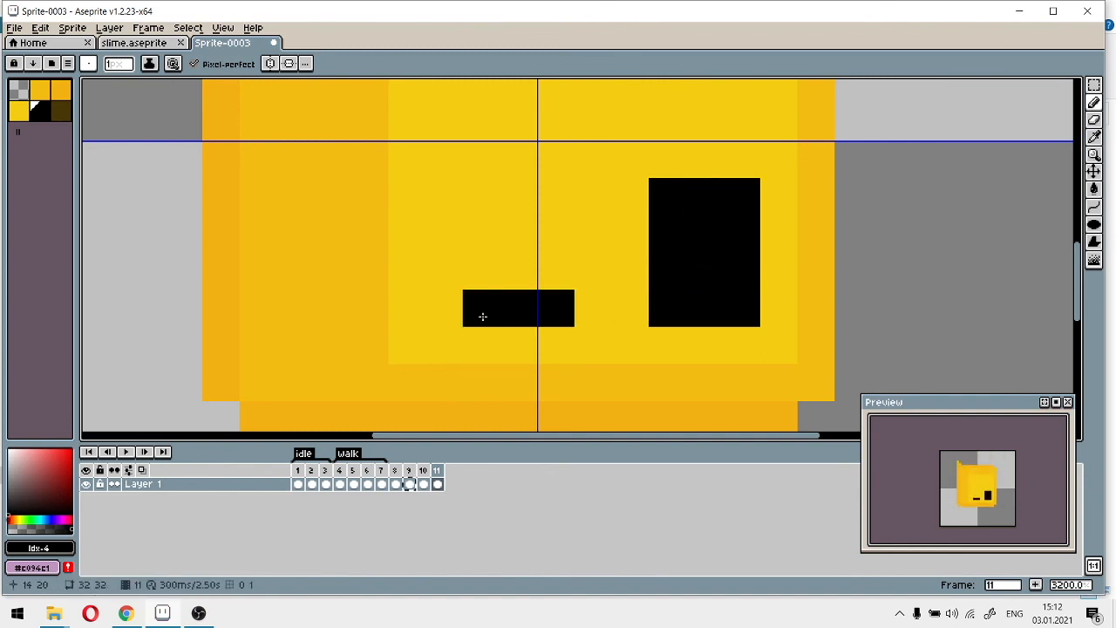
{"action": "mouse_move", "coordinate": [482, 198]}
{"action": "left_mouse_down"}
{"action": "mouse_move", "coordinate": [488, 259]}
{"action": "mouse_move", "coordinate": [526, 223]}
{"action": "mouse_move", "coordinate": [547, 246]}
{"action": "mouse_move", "coordinate": [563, 210]}
{"action": "mouse_move", "coordinate": [535, 296]}
{"action": "left_mouse_up"}
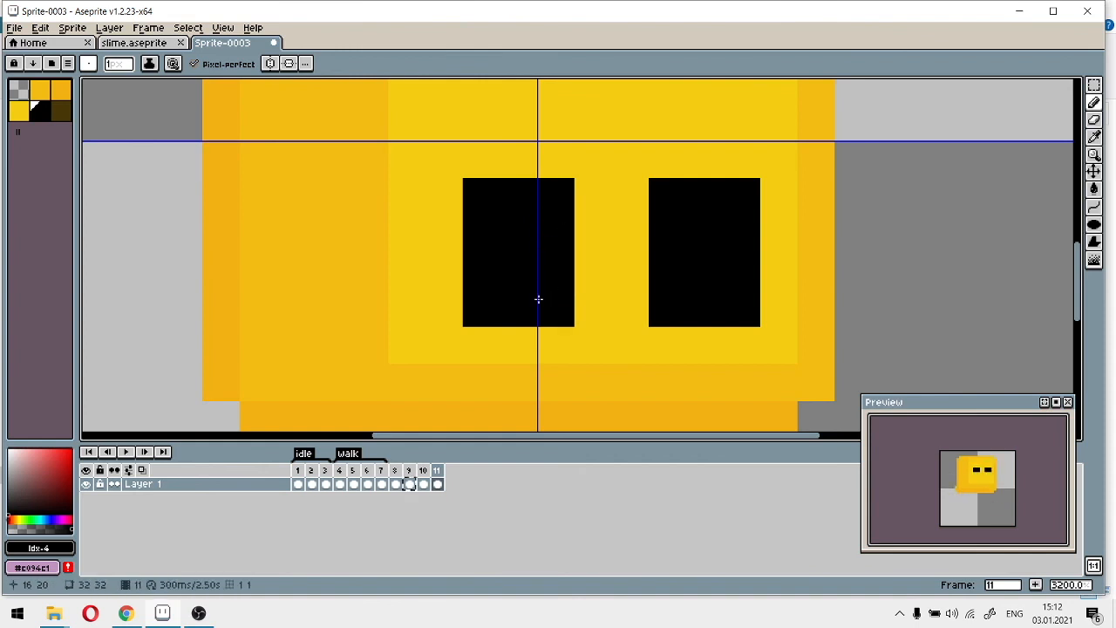
Add a tag named jump covering frames 8 to 11
{"action": "scroll", "coordinate": [462, 295], "scroll_direction": "down", "scroll_amount": 5}
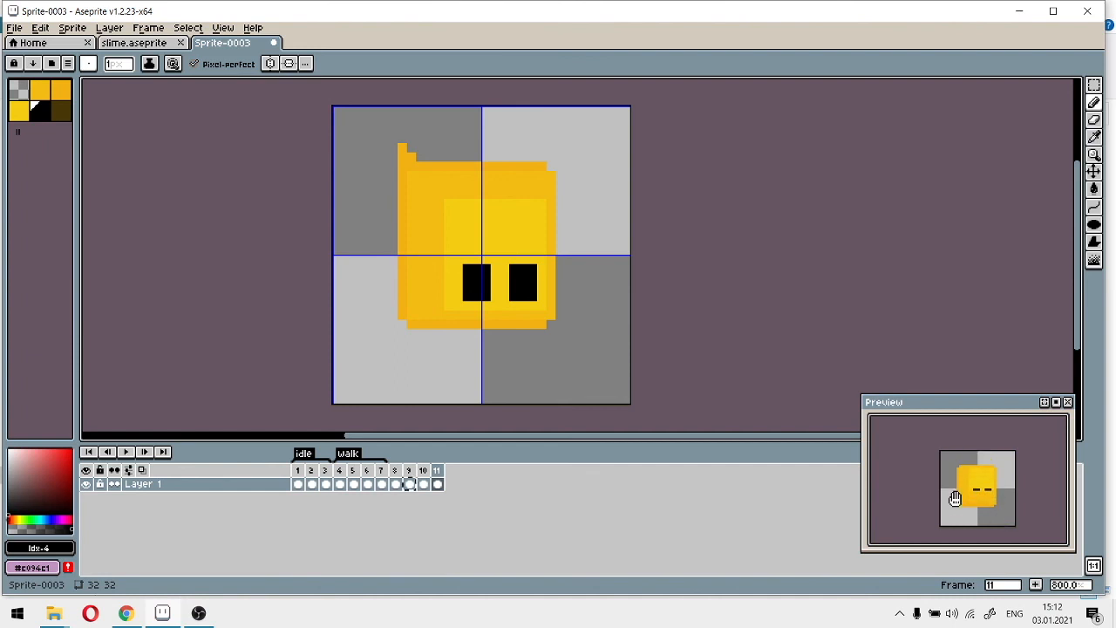
{"action": "scroll", "coordinate": [484, 351], "scroll_direction": "down", "scroll_amount": 2}
{"action": "left_click_drag", "start_coordinate": [551, 359], "coordinate": [680, 354]}
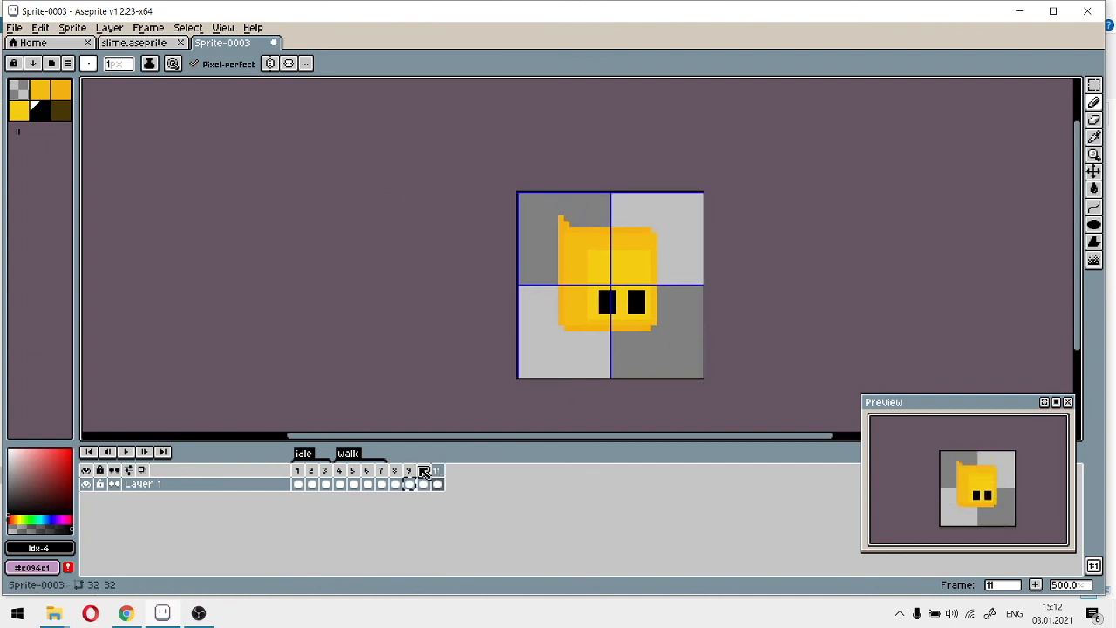
{"action": "left_click", "coordinate": [396, 473]}
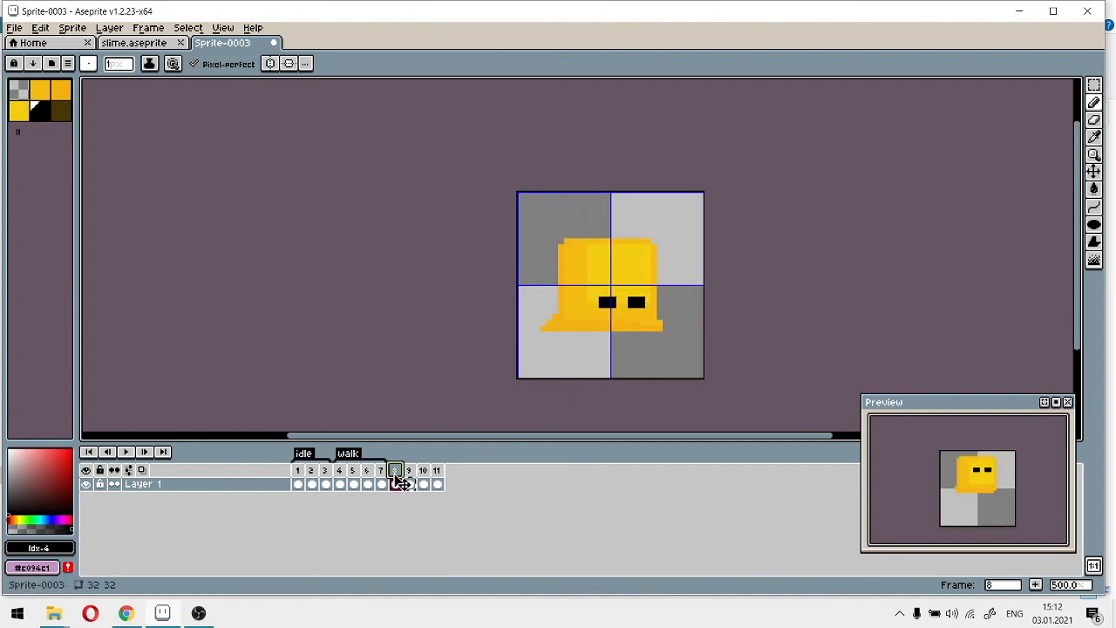
{"action": "left_click", "coordinate": [438, 484], "text": "shift"}
{"action": "left_click", "coordinate": [148, 28]}
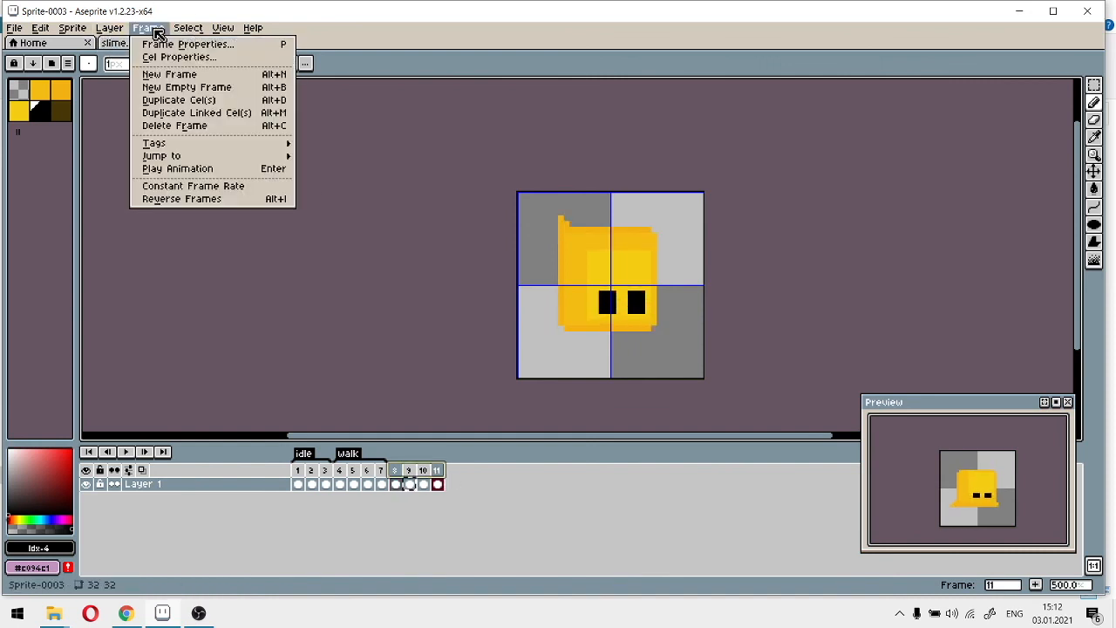
{"action": "mouse_move", "coordinate": [157, 142]}
{"action": "left_click", "coordinate": [342, 160]}
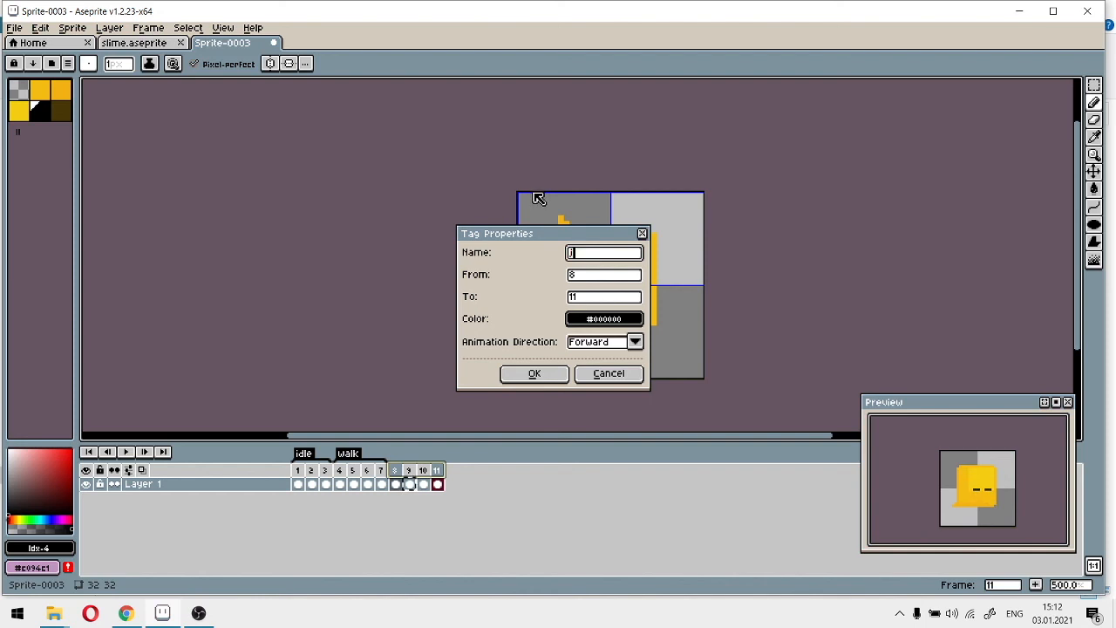
{"action": "type", "text": "jum"}
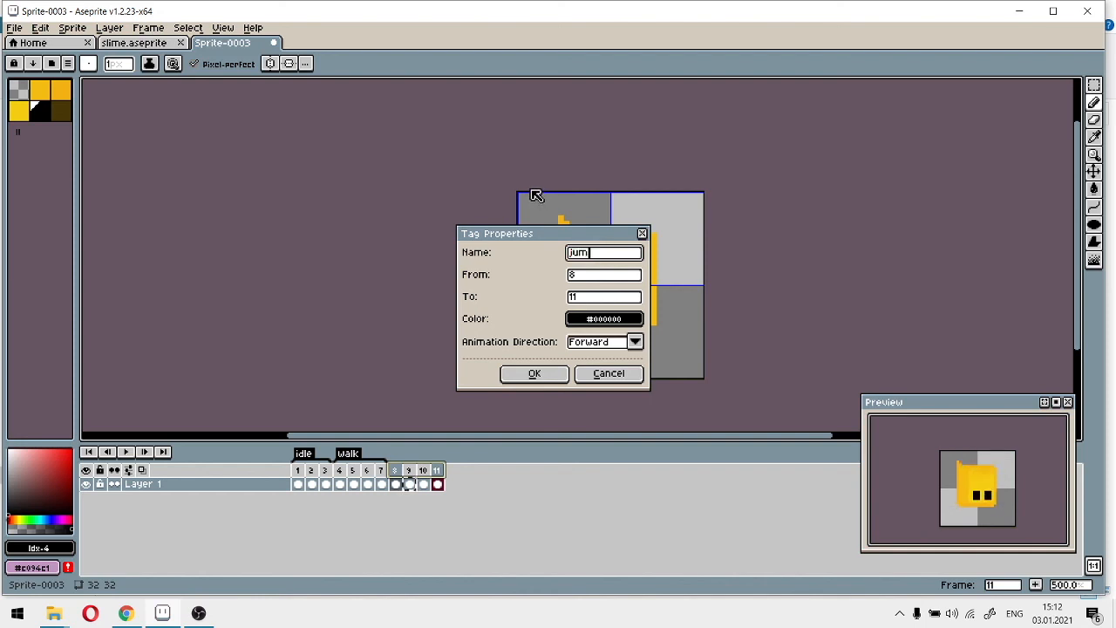
{"action": "type", "text": "p"}
{"action": "key", "text": "Return"}
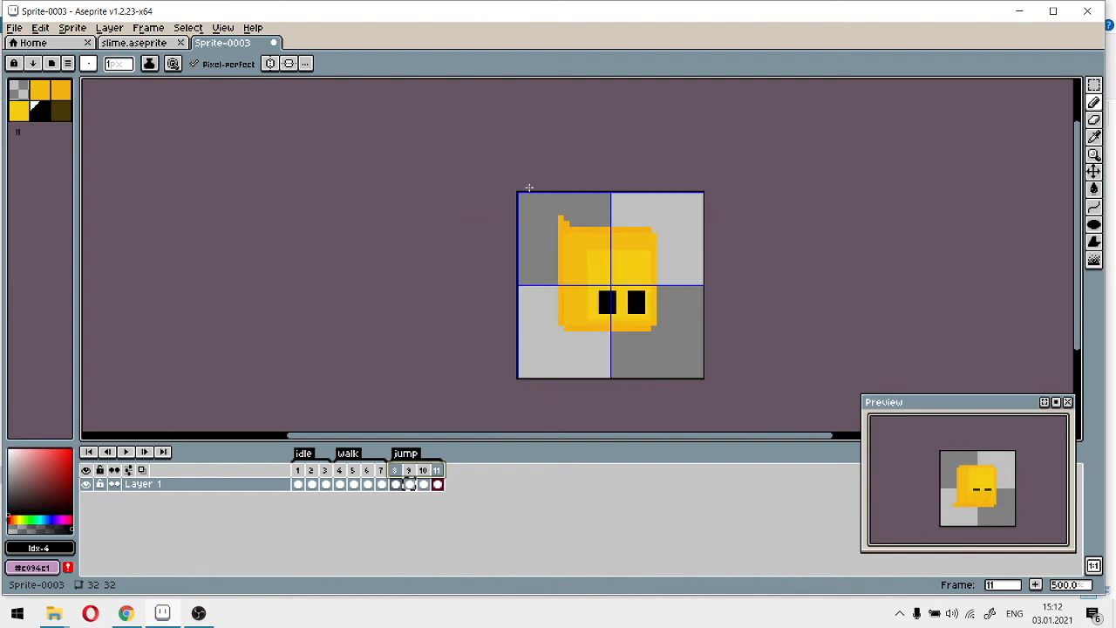
Play back the jump animation starting from frame 8 and stop it
{"action": "left_click", "coordinate": [391, 471]}
{"action": "left_click", "coordinate": [131, 452]}
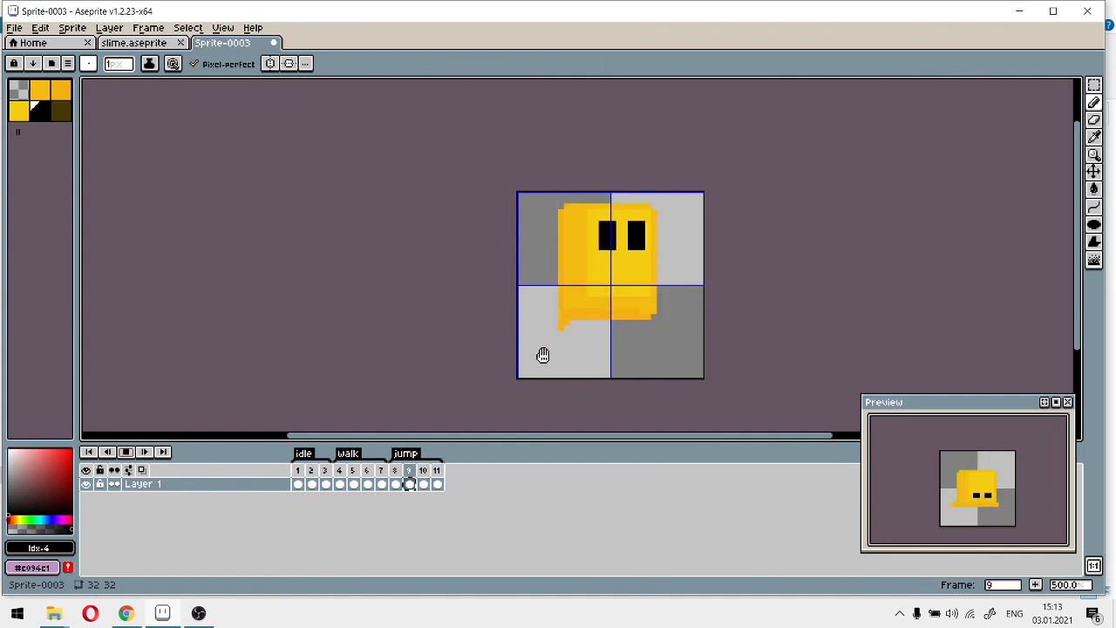
{"action": "left_click", "coordinate": [127, 451]}
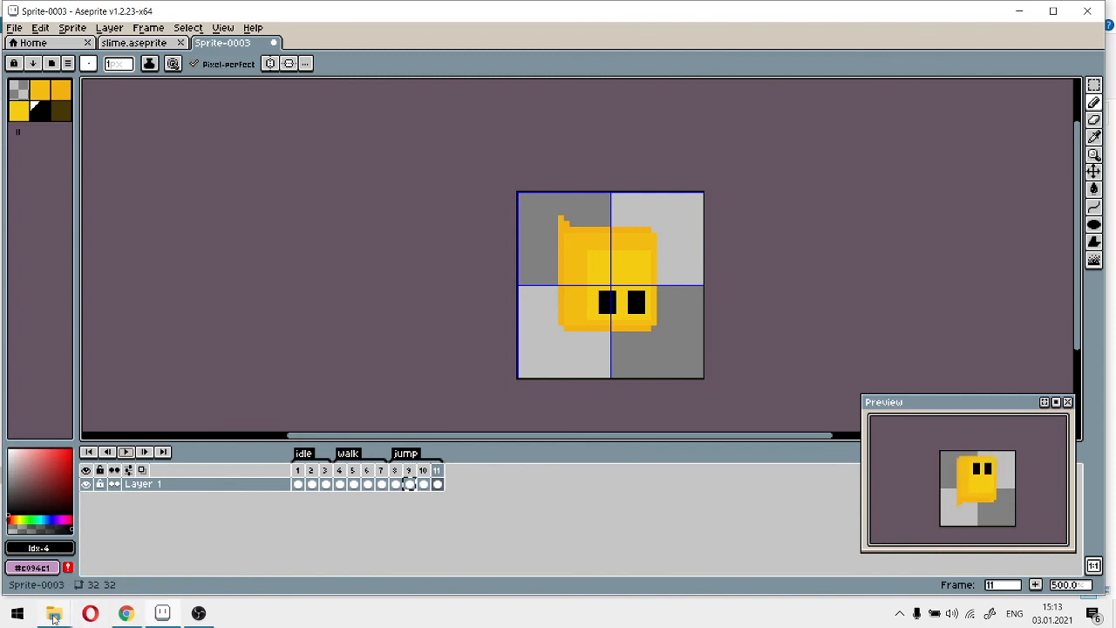
Switch to File Explorer, examine the exported images in player3's idle and jump folders, and return to the sprite in Aseprite
{"action": "mouse_move", "coordinate": [54, 618]}
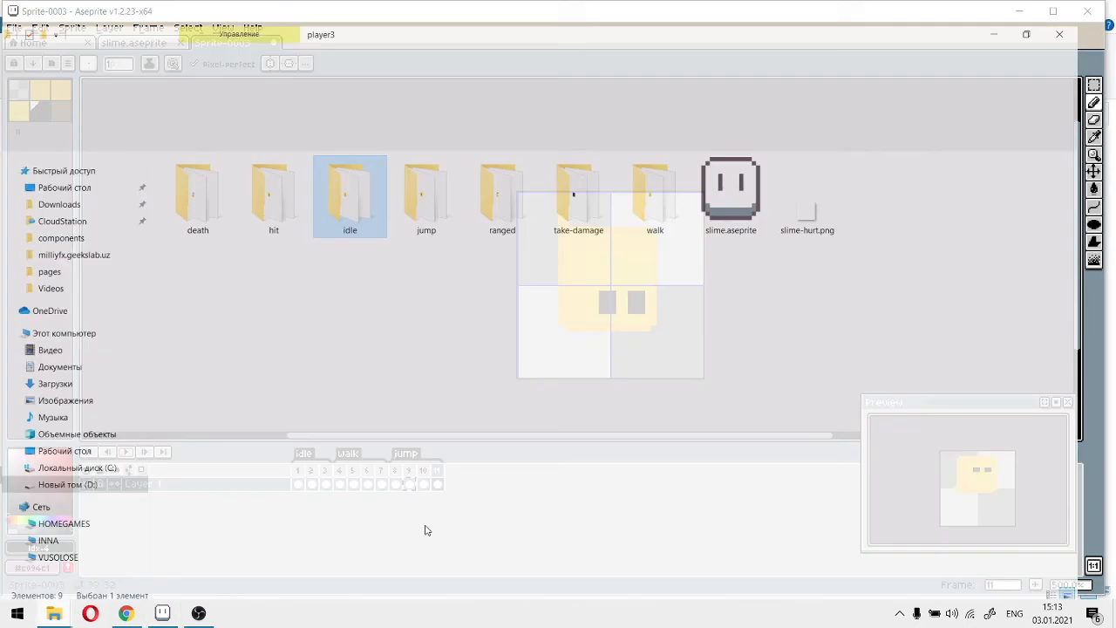
{"action": "left_click", "coordinate": [95, 553]}
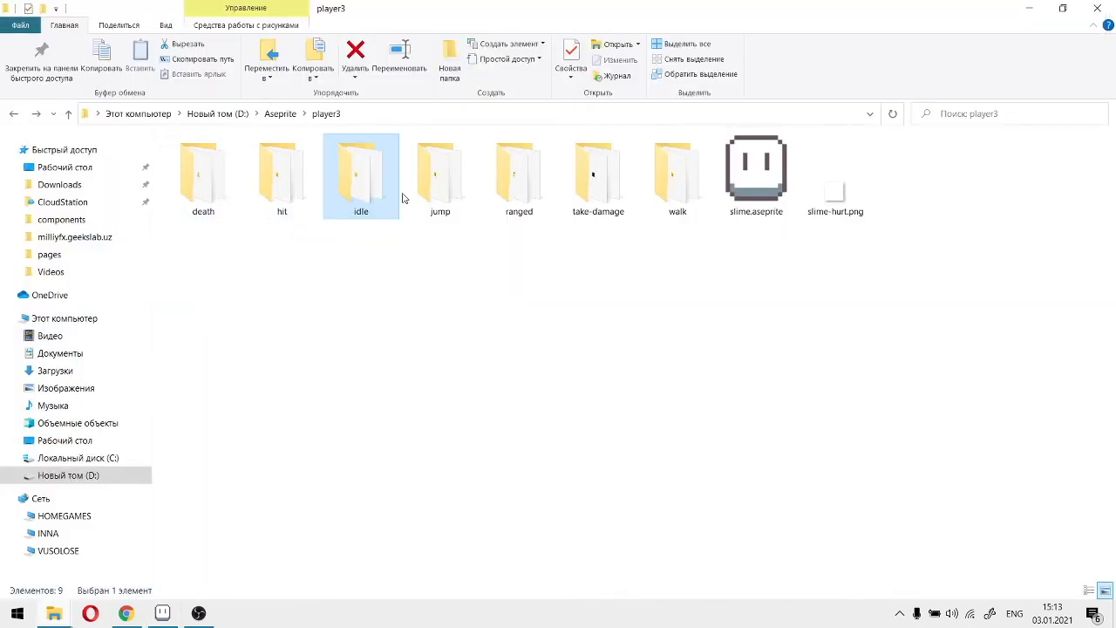
{"action": "double_click", "coordinate": [369, 175]}
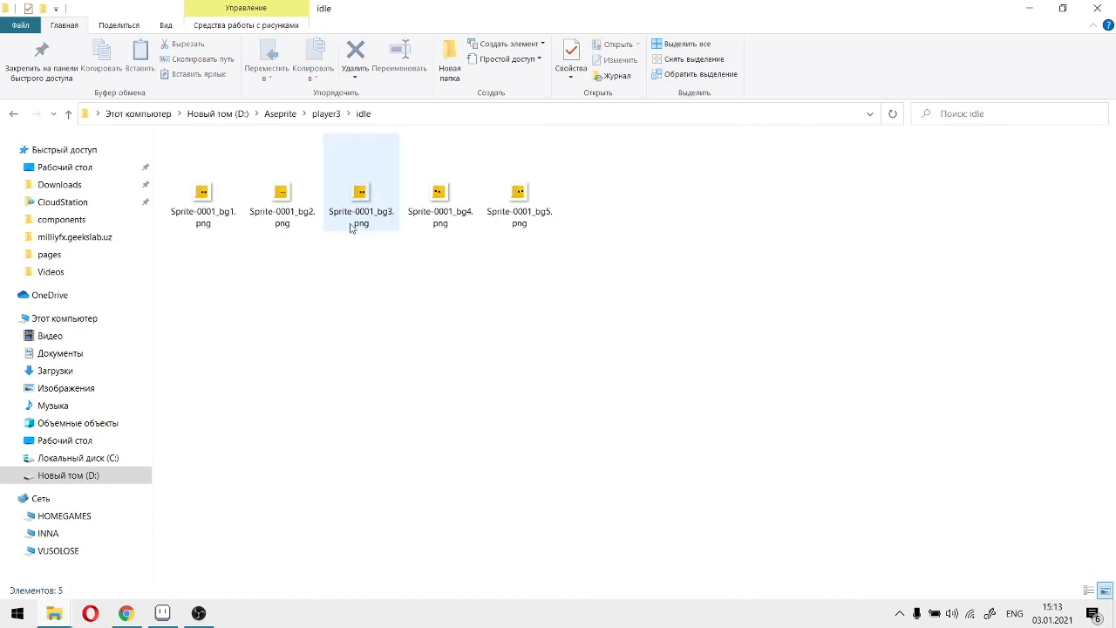
{"action": "left_click", "coordinate": [280, 114]}
{"action": "double_click", "coordinate": [194, 270]}
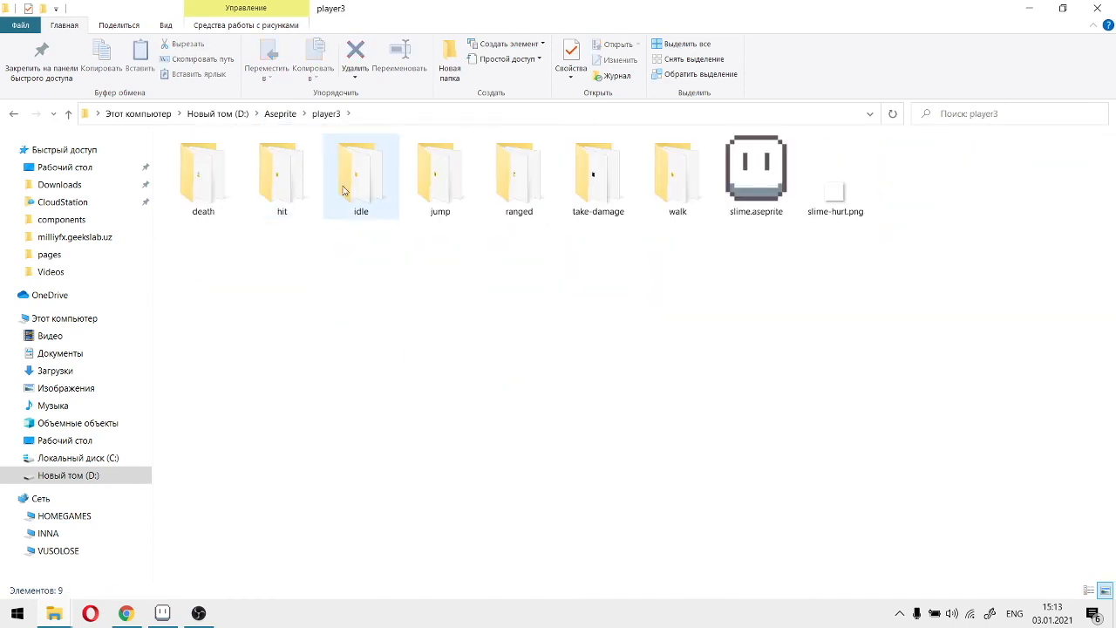
{"action": "double_click", "coordinate": [435, 179]}
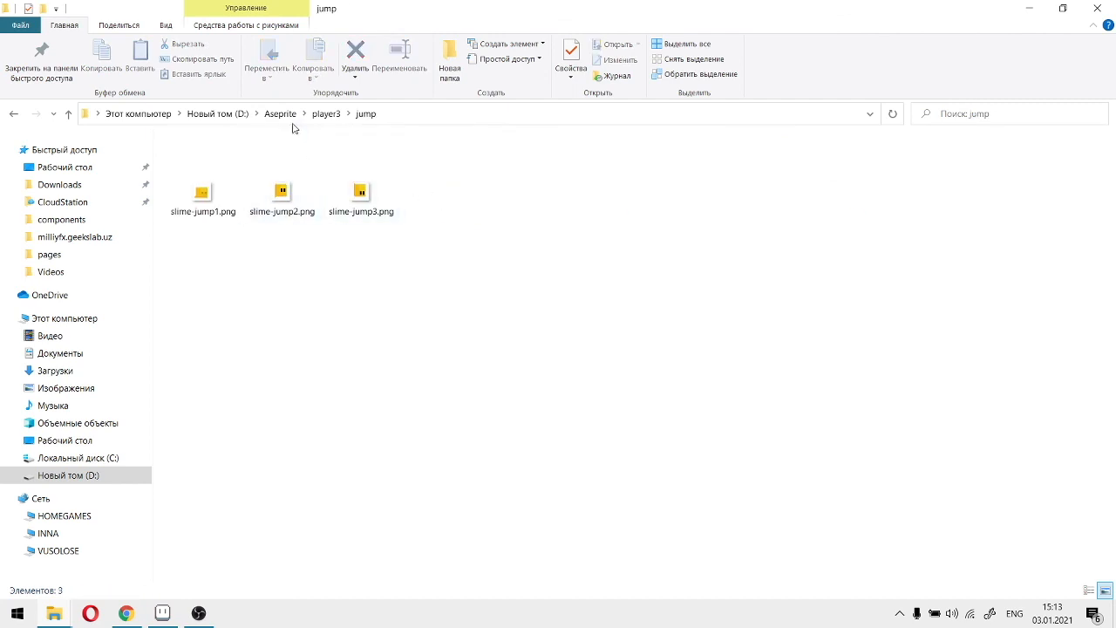
{"action": "left_click", "coordinate": [327, 114]}
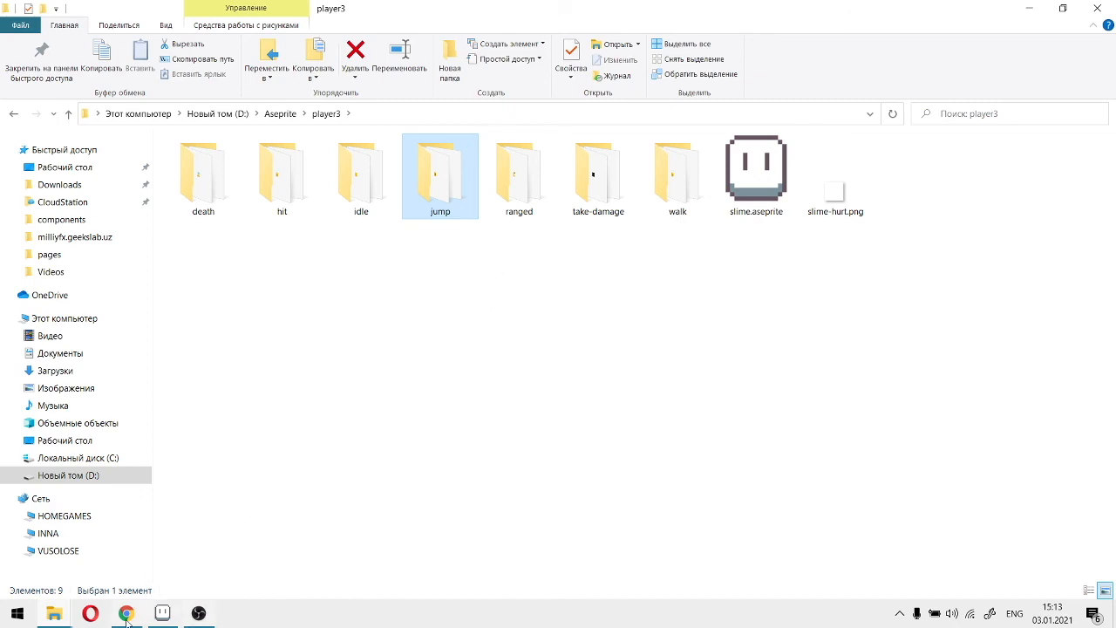
{"action": "left_click", "coordinate": [161, 615]}
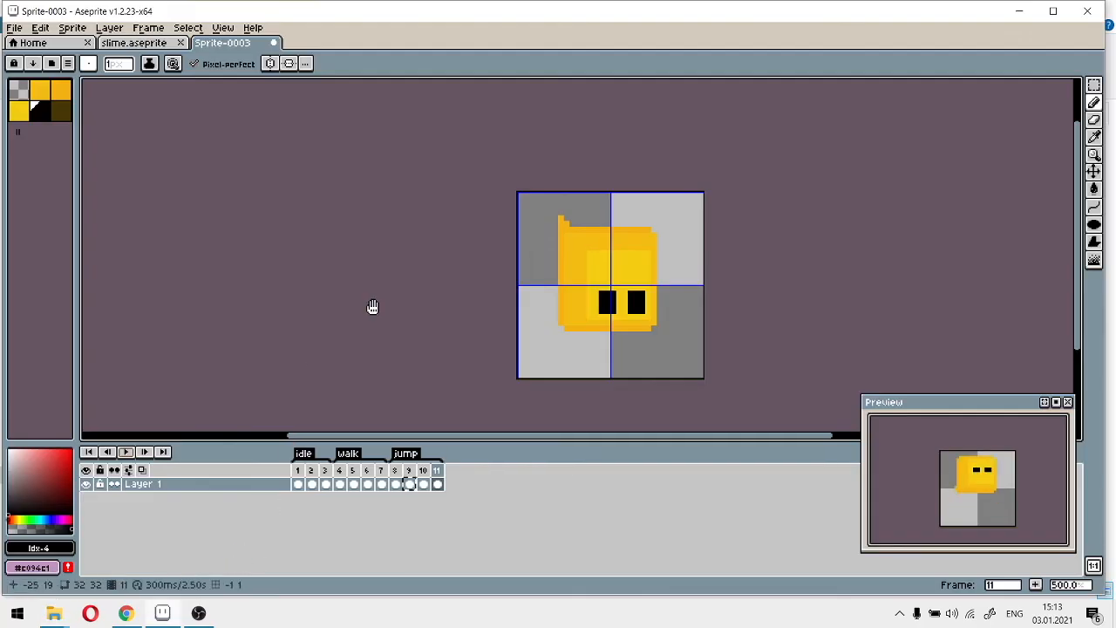
Start saving the sprite under a new name and browse to the player3 folder inside Aseprite on drive D
{"action": "left_click_drag", "start_coordinate": [371, 309], "coordinate": [292, 198]}
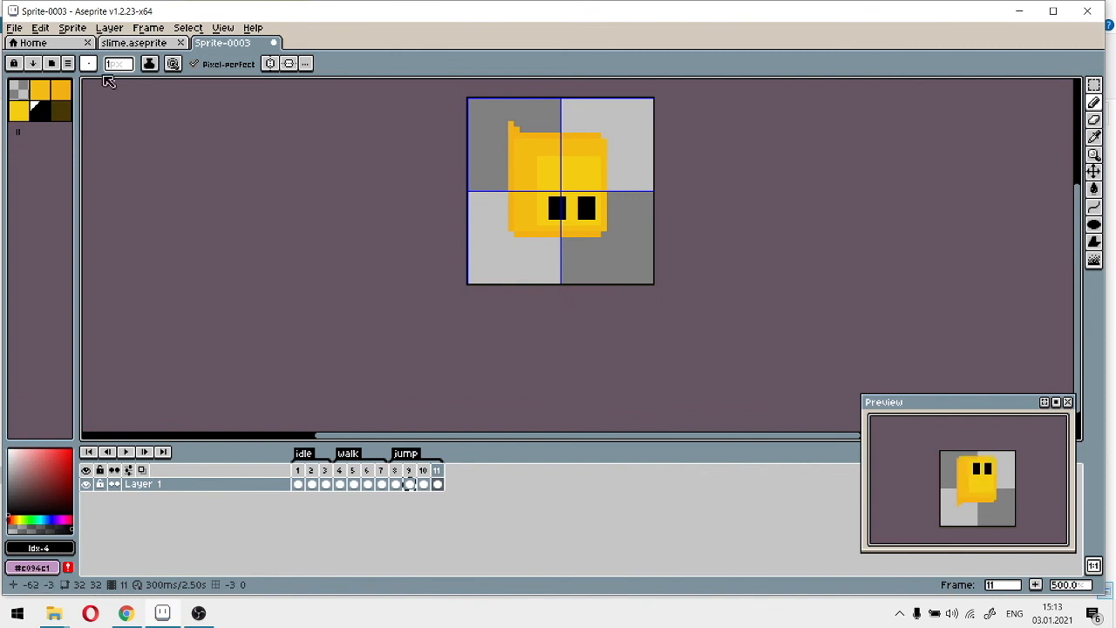
{"action": "left_click", "coordinate": [21, 28]}
{"action": "left_click", "coordinate": [35, 98]}
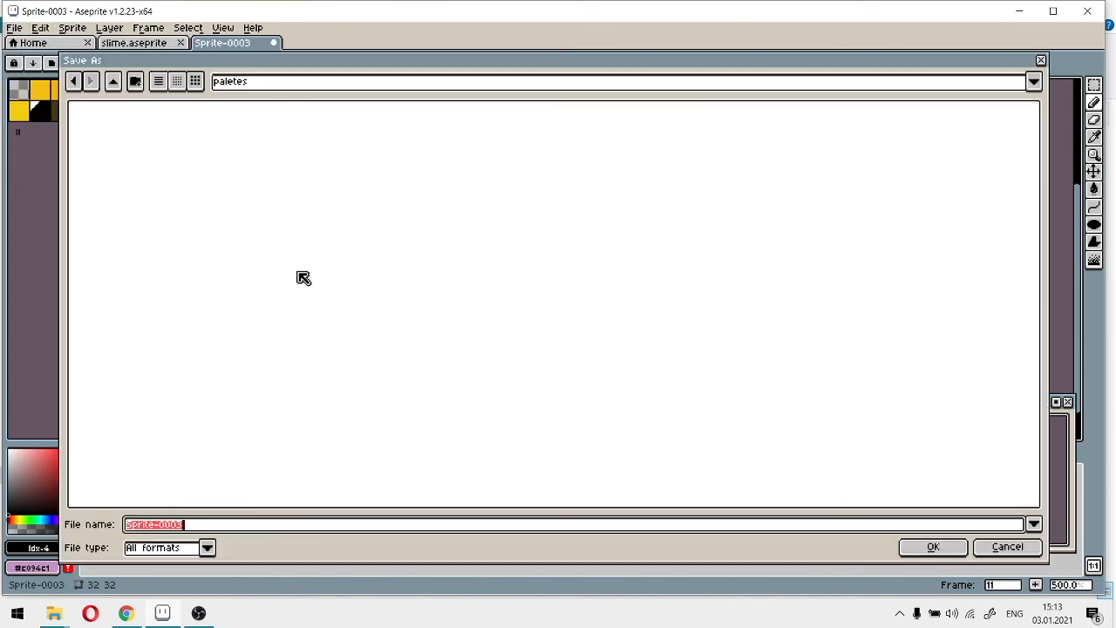
{"action": "left_click", "coordinate": [113, 81]}
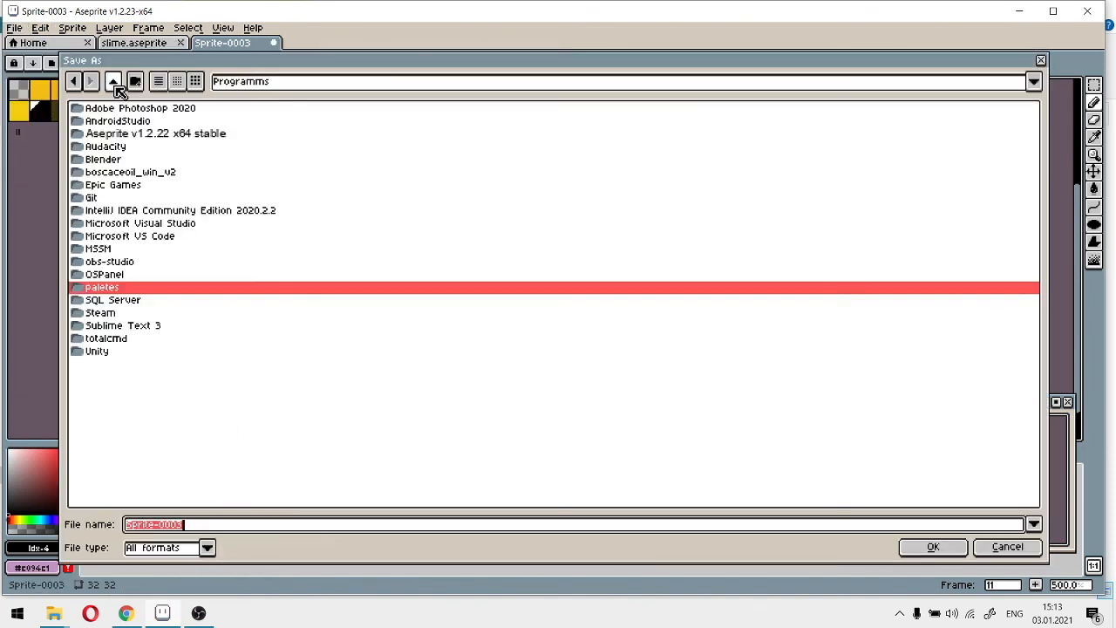
{"action": "left_click", "coordinate": [111, 84]}
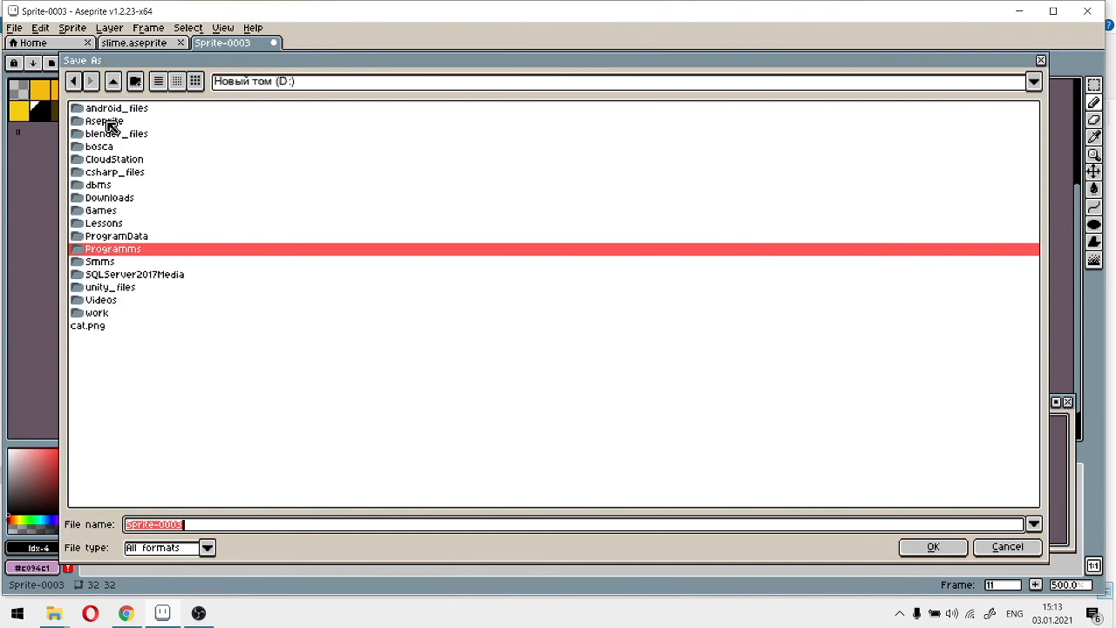
{"action": "double_click", "coordinate": [108, 122]}
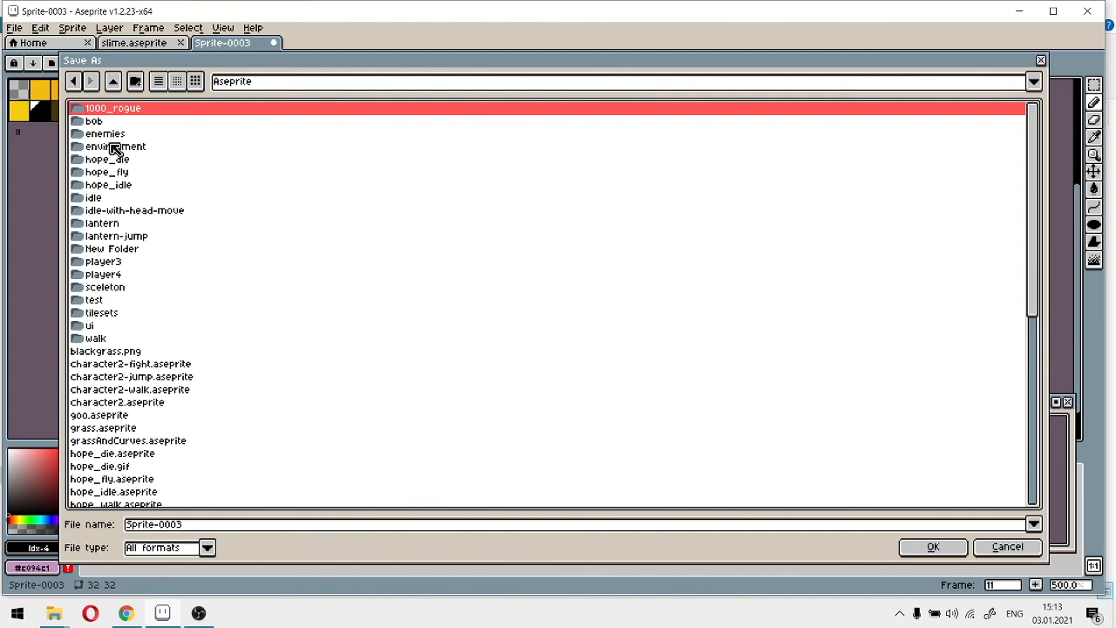
{"action": "left_click", "coordinate": [114, 262]}
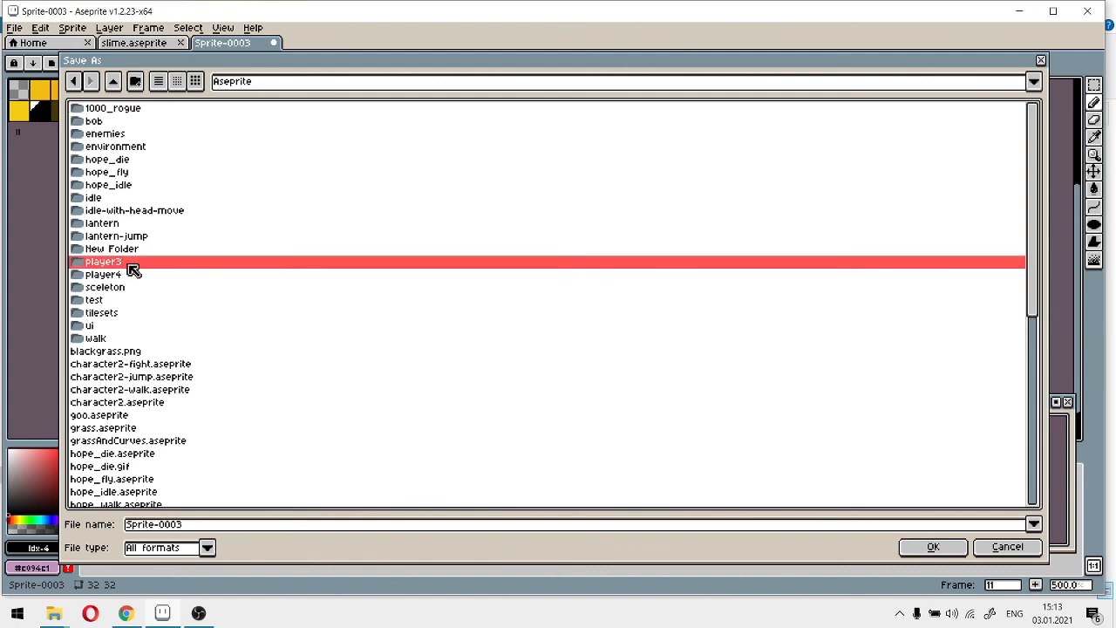
{"action": "double_click", "coordinate": [113, 262]}
Name the file slime2, choose the aseprite file type and save the sprite
{"action": "left_click_drag", "start_coordinate": [196, 526], "coordinate": [43, 517]}
{"action": "type", "text": "slime"}
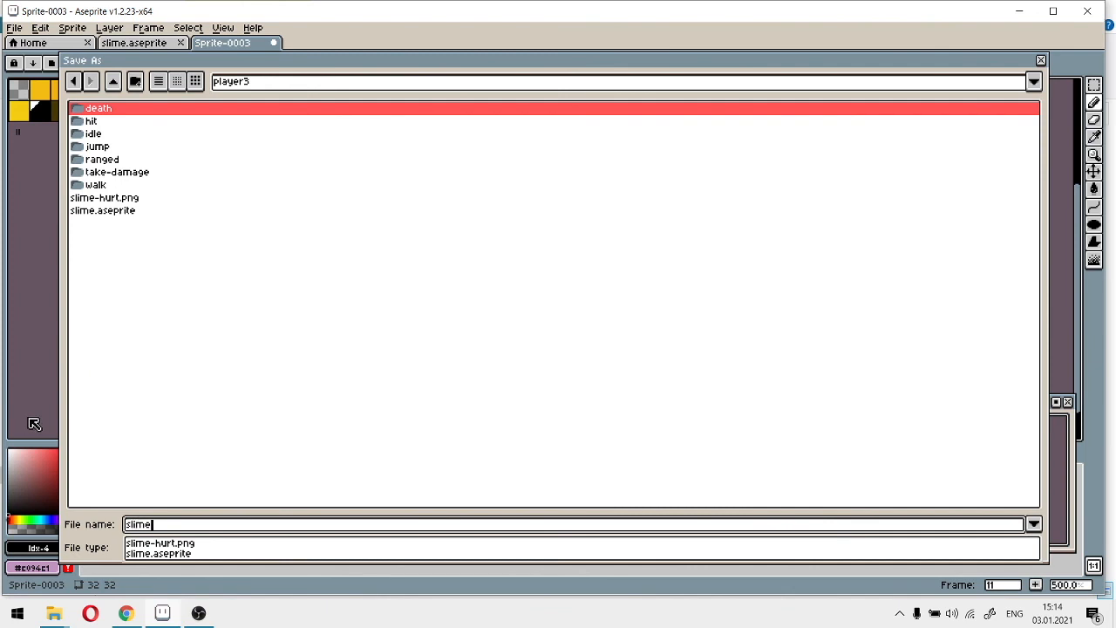
{"action": "type", "text": "2"}
{"action": "left_click", "coordinate": [209, 549]}
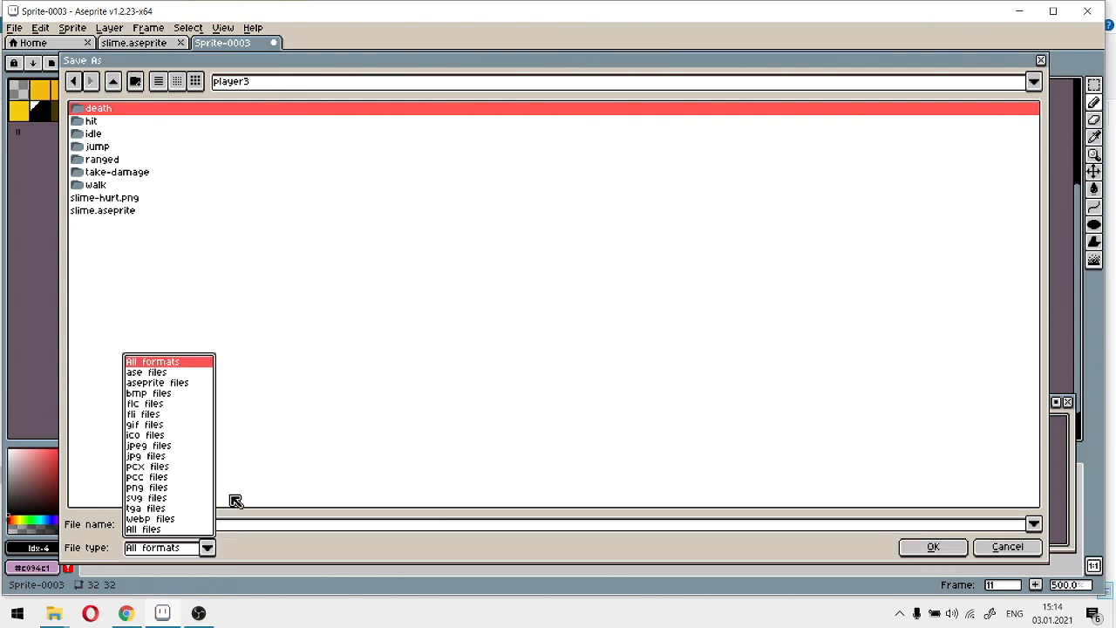
{"action": "left_click", "coordinate": [144, 383]}
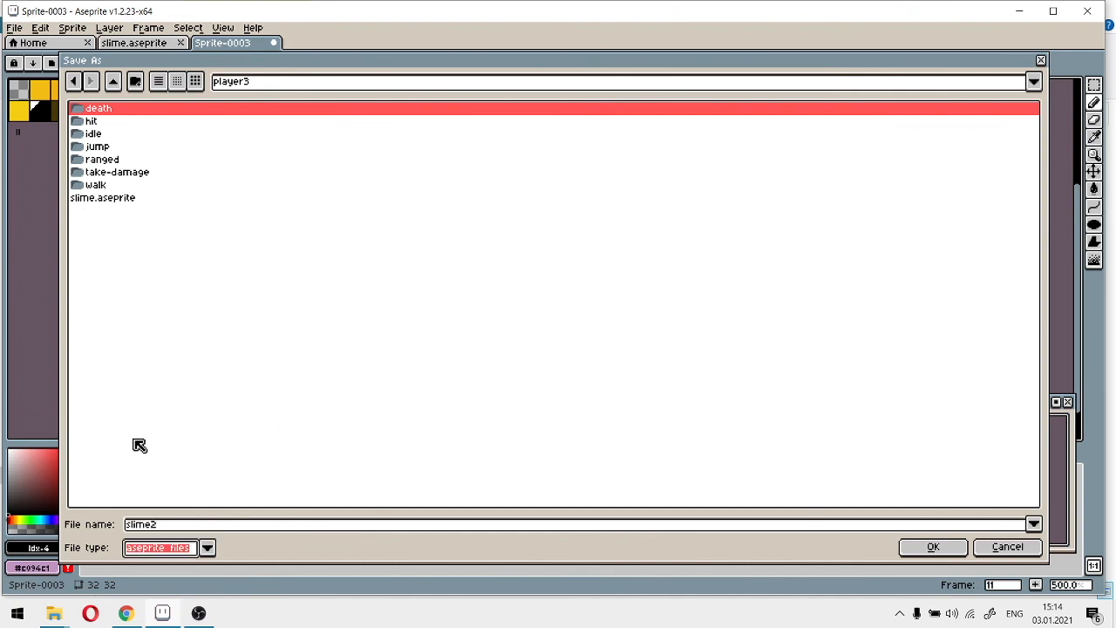
{"action": "left_click", "coordinate": [955, 546]}
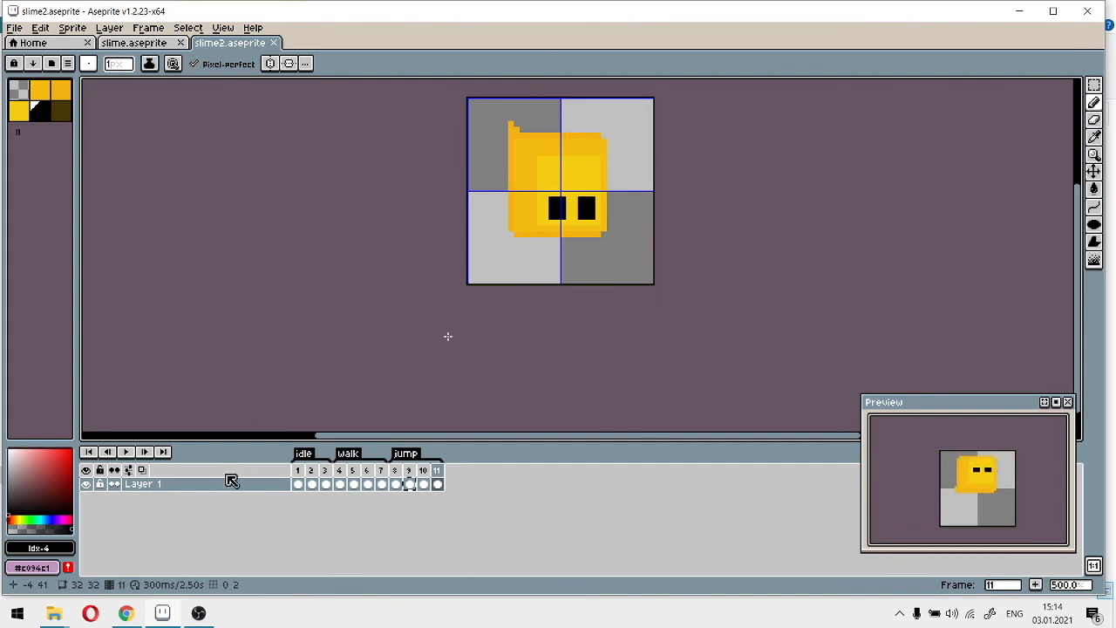
Switch to File Explorer to check the player3 folder for the saved slime2.aseprite file, and return to Aseprite
{"action": "mouse_move", "coordinate": [54, 615]}
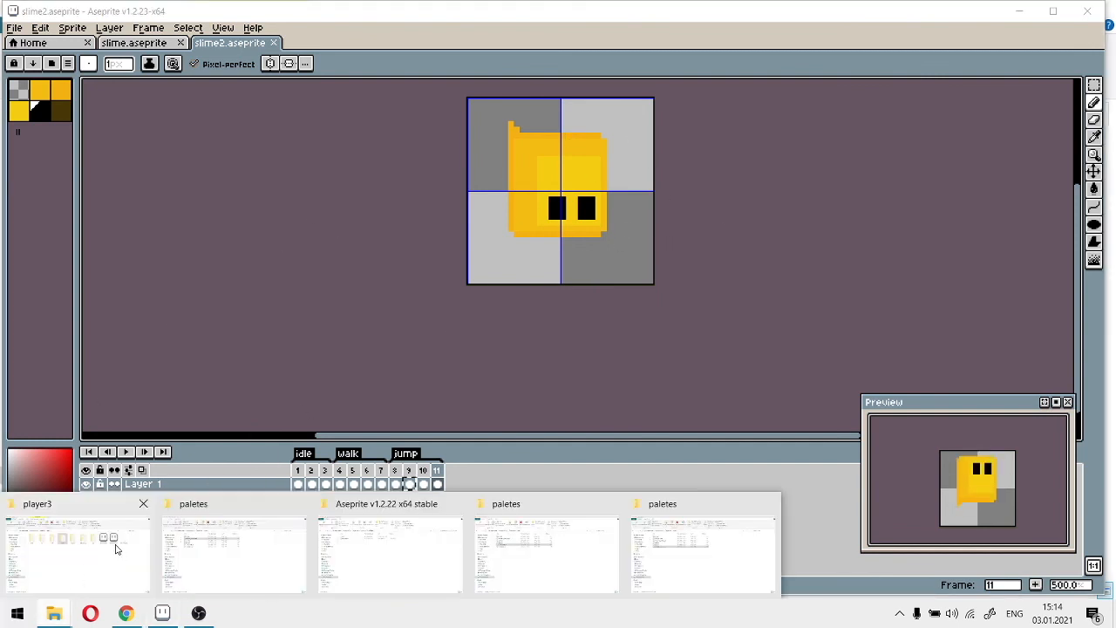
{"action": "left_click", "coordinate": [96, 536]}
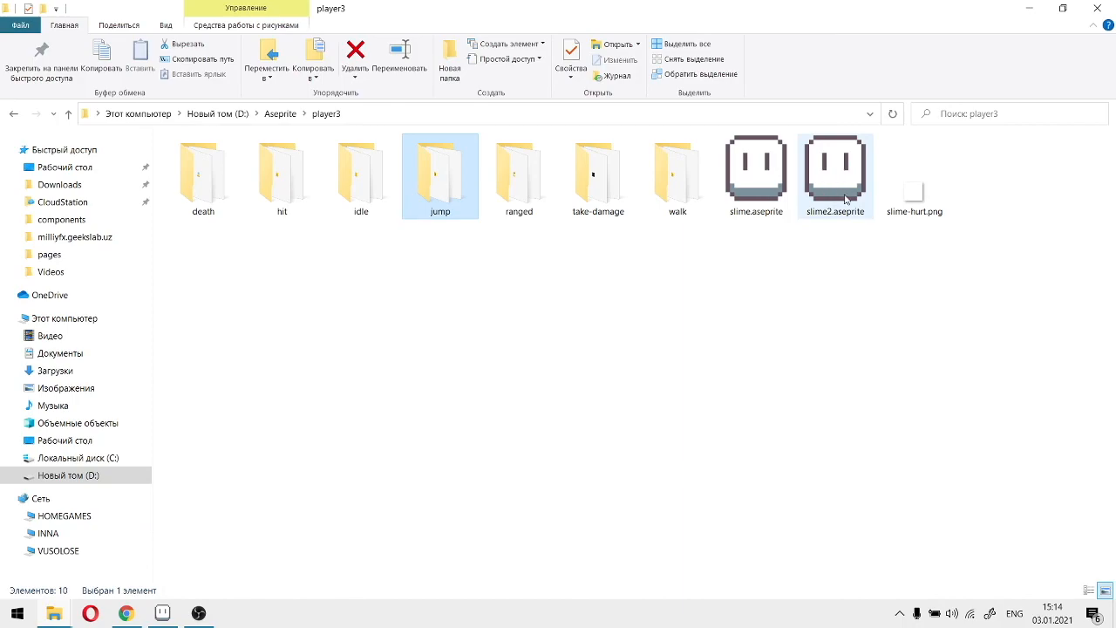
{"action": "left_click", "coordinate": [1029, 8]}
Start exporting slime2 as a sprite sheet and look over the row of frames in the sheet preview
{"action": "left_click", "coordinate": [15, 28]}
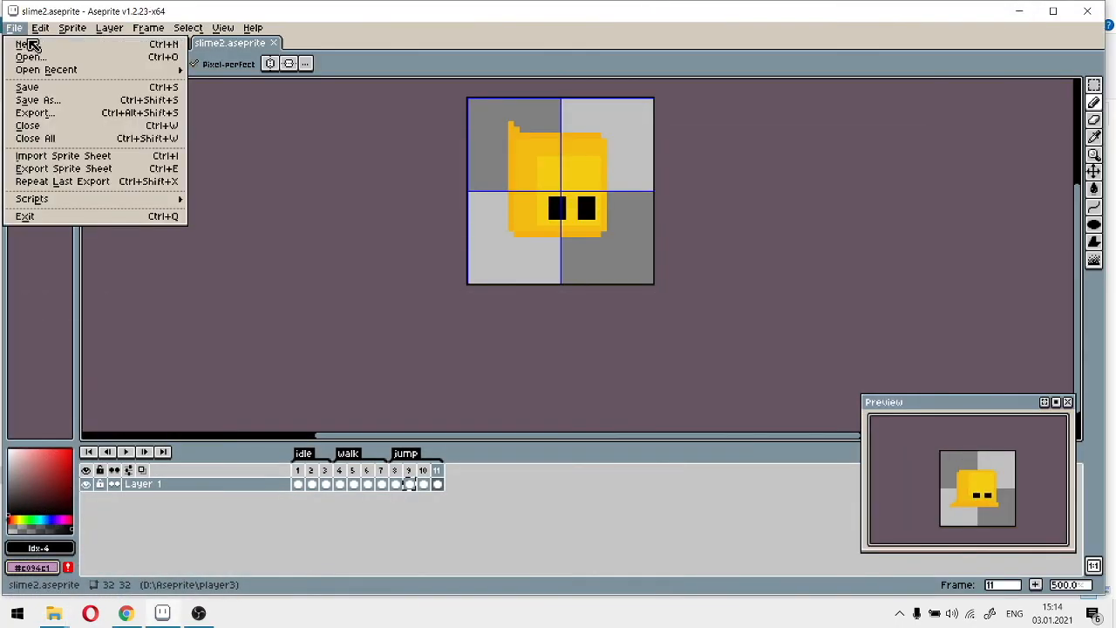
{"action": "left_click", "coordinate": [77, 170]}
{"action": "scroll", "coordinate": [562, 241], "scroll_direction": "up", "scroll_amount": 2}
{"action": "left_click_drag", "start_coordinate": [563, 242], "coordinate": [326, 157]}
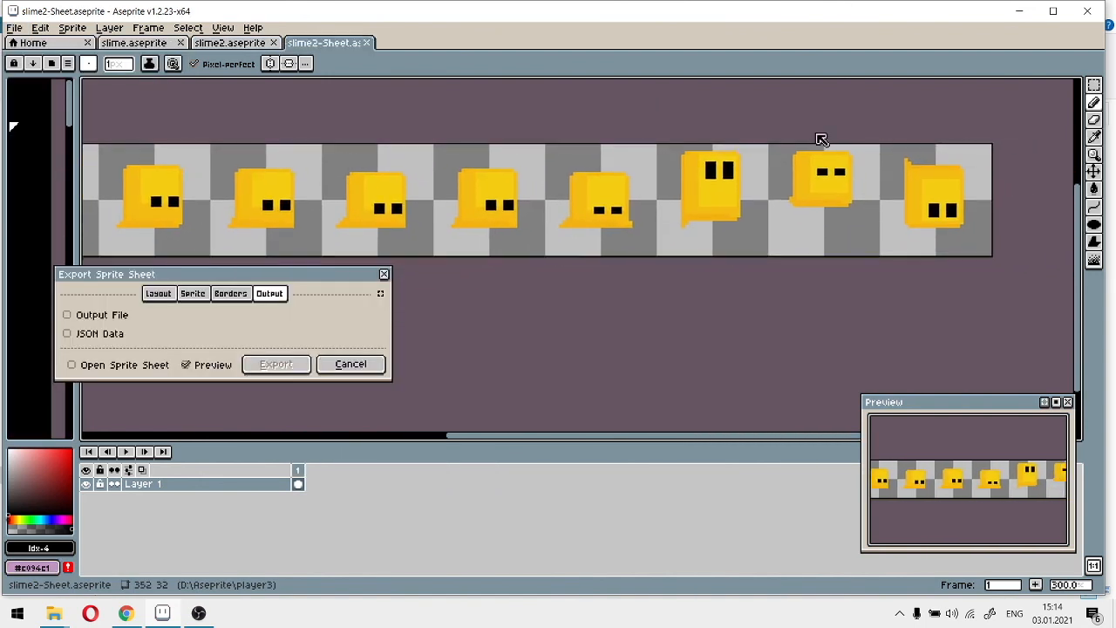
{"action": "left_click_drag", "start_coordinate": [263, 174], "coordinate": [735, 182]}
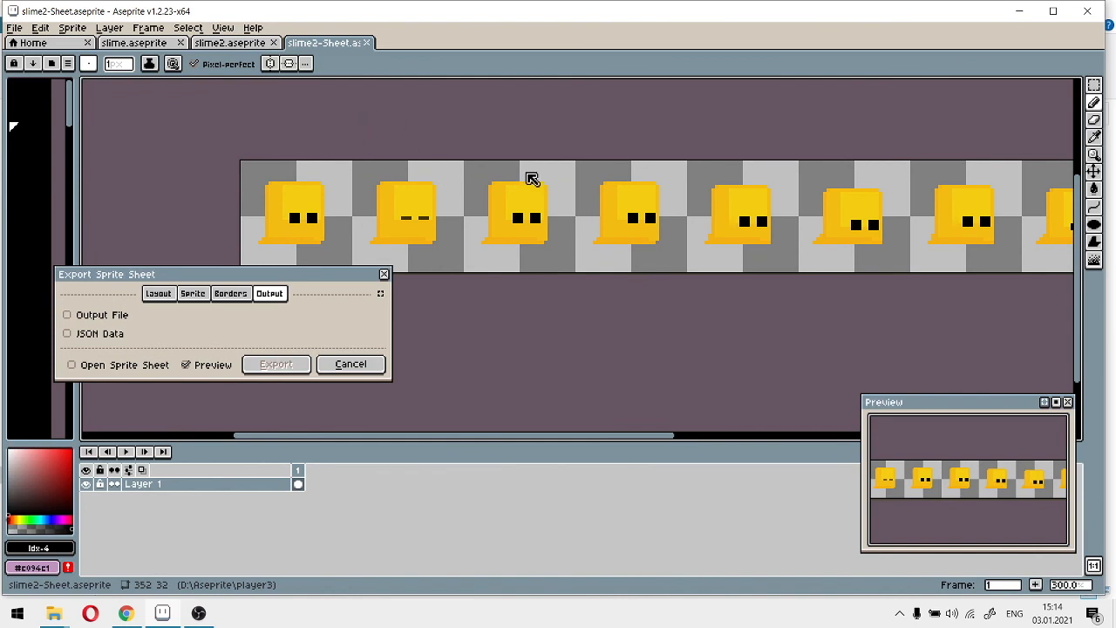
{"action": "left_click_drag", "start_coordinate": [571, 177], "coordinate": [470, 161]}
{"action": "left_click_drag", "start_coordinate": [693, 172], "coordinate": [738, 163]}
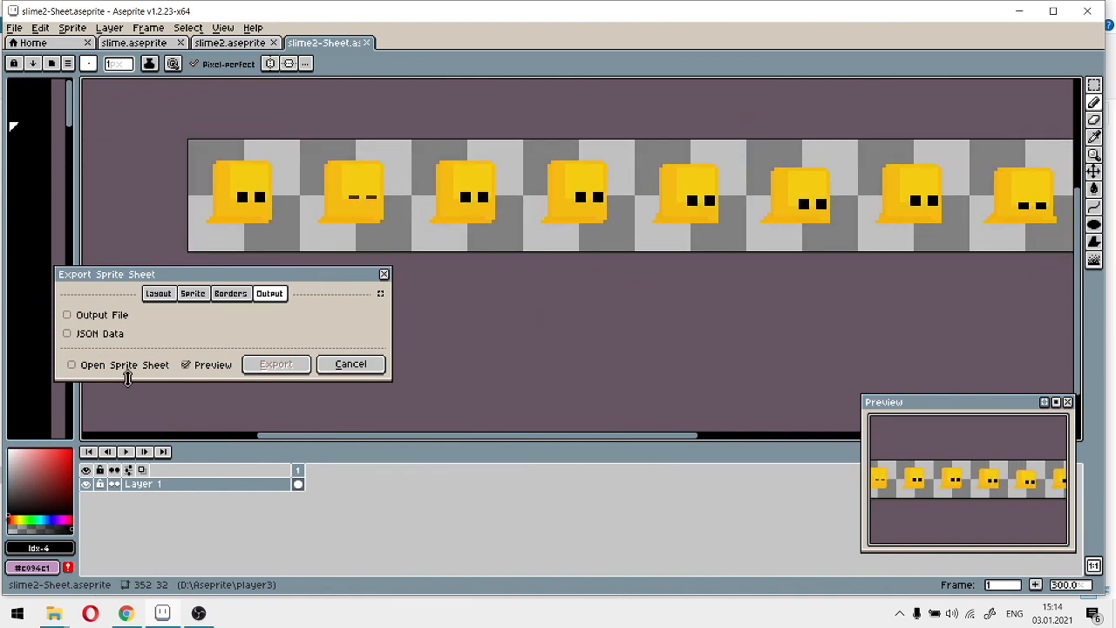
Review the sheet layout options, keep the sheet type By Rows, and split the sprite sheet by tags
{"action": "left_click", "coordinate": [155, 293]}
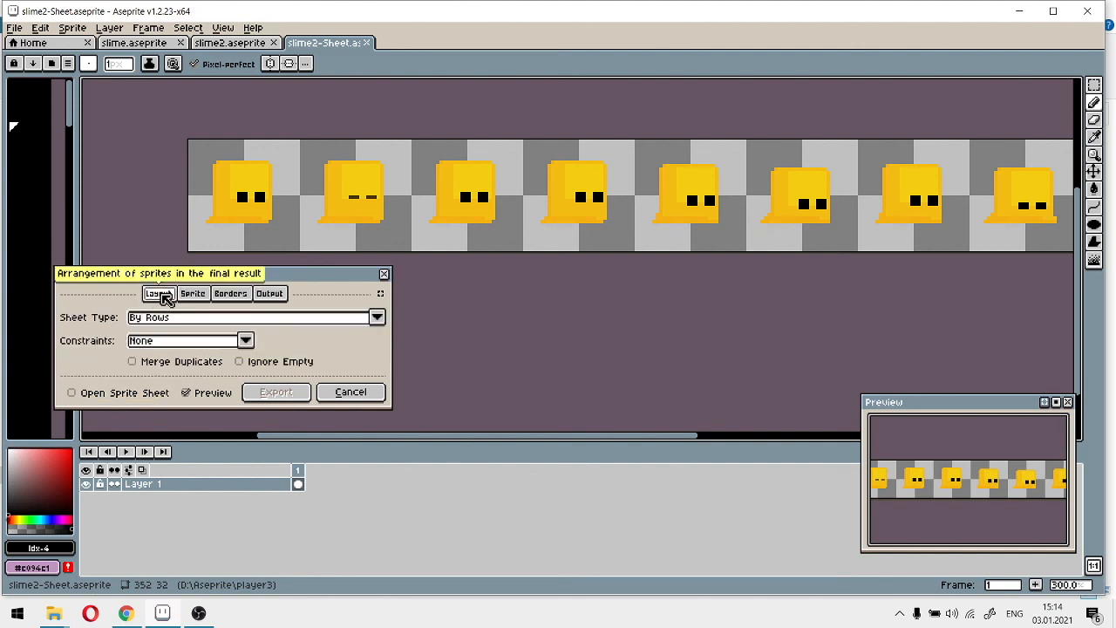
{"action": "left_click", "coordinate": [282, 319]}
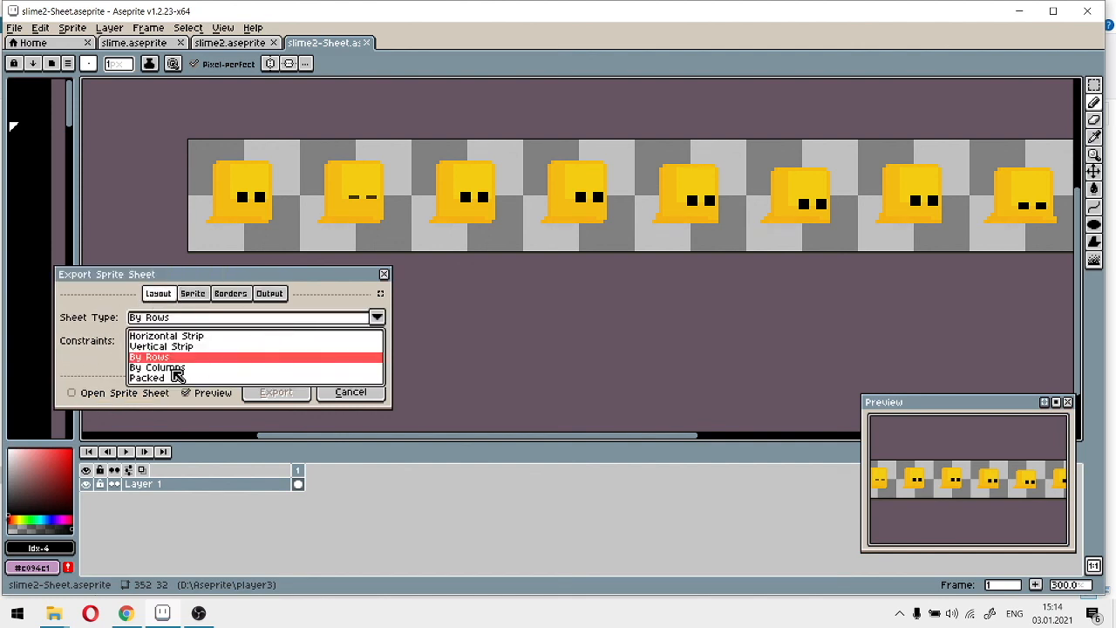
{"action": "left_click", "coordinate": [79, 342]}
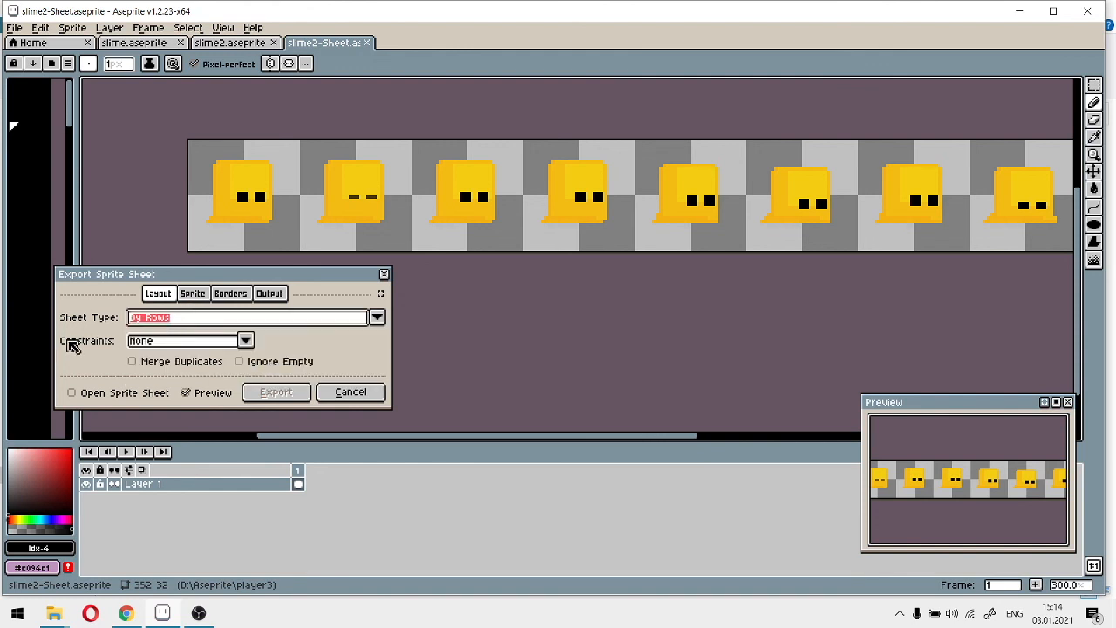
{"action": "left_click", "coordinate": [162, 348]}
{"action": "left_click", "coordinate": [163, 347]}
{"action": "left_click", "coordinate": [172, 321]}
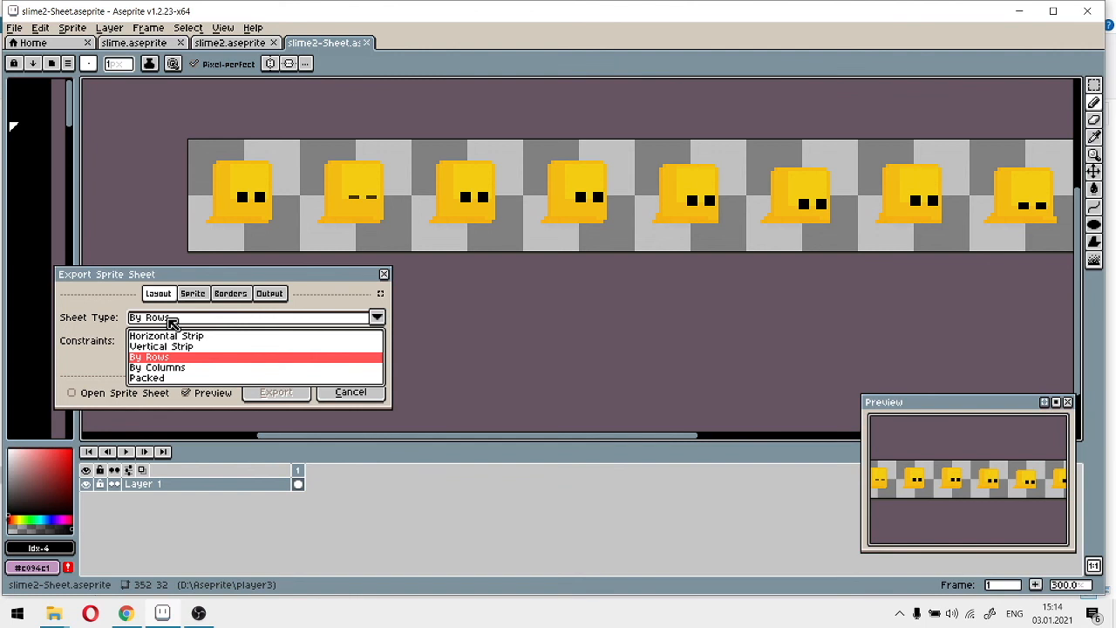
{"action": "left_click", "coordinate": [174, 319]}
{"action": "left_click", "coordinate": [193, 293]}
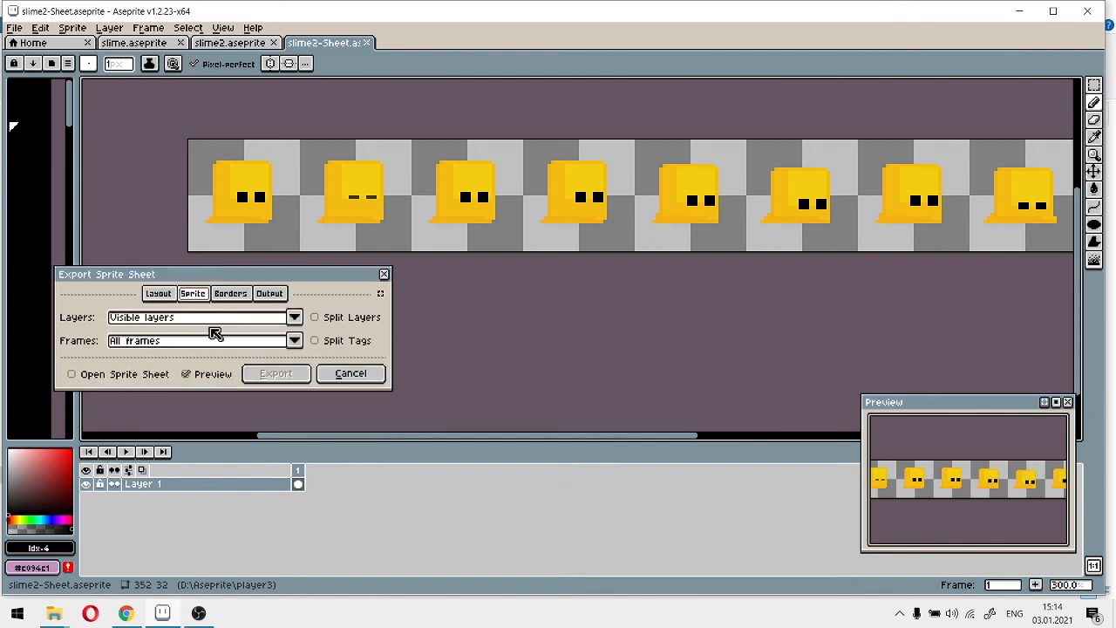
{"action": "left_click", "coordinate": [316, 341]}
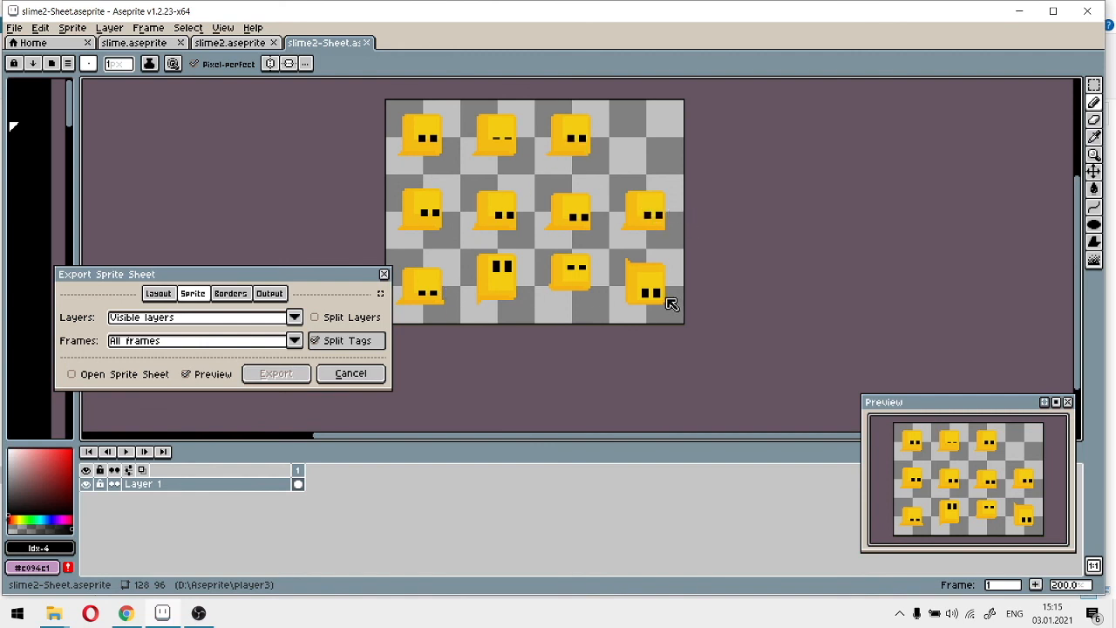
Review the border, output and layout settings, and export the sheet with Open Sprite Sheet enabled
{"action": "left_click", "coordinate": [247, 289]}
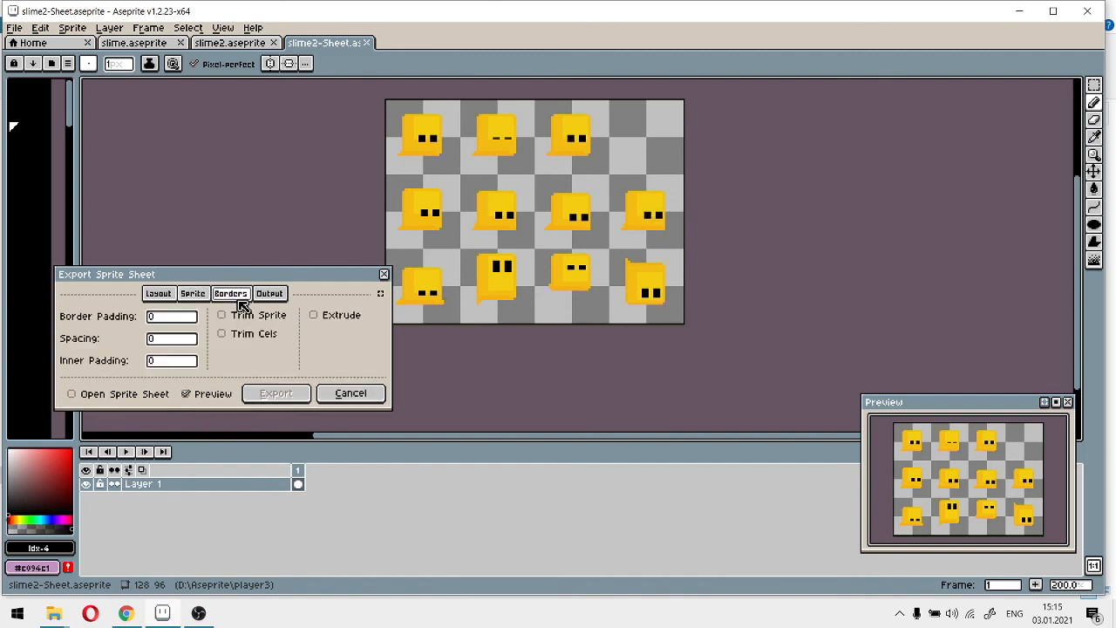
{"action": "left_click", "coordinate": [277, 293]}
{"action": "left_click", "coordinate": [193, 294]}
{"action": "left_click", "coordinate": [230, 294]}
{"action": "left_click", "coordinate": [170, 296]}
{"action": "left_click", "coordinate": [220, 294]}
{"action": "left_click", "coordinate": [166, 297]}
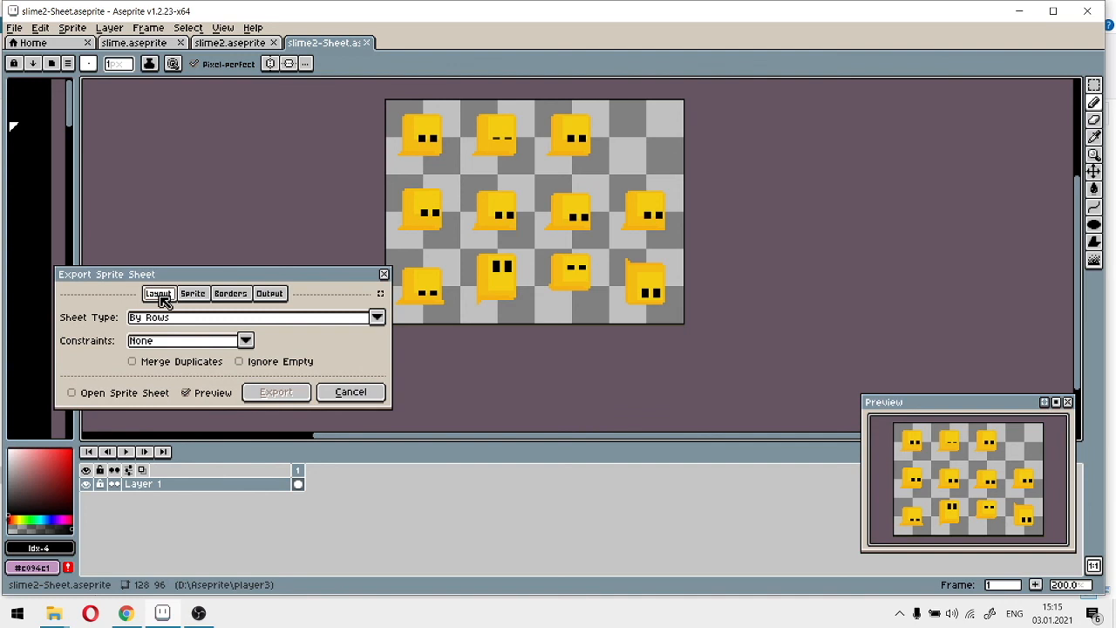
{"action": "left_click", "coordinate": [87, 392]}
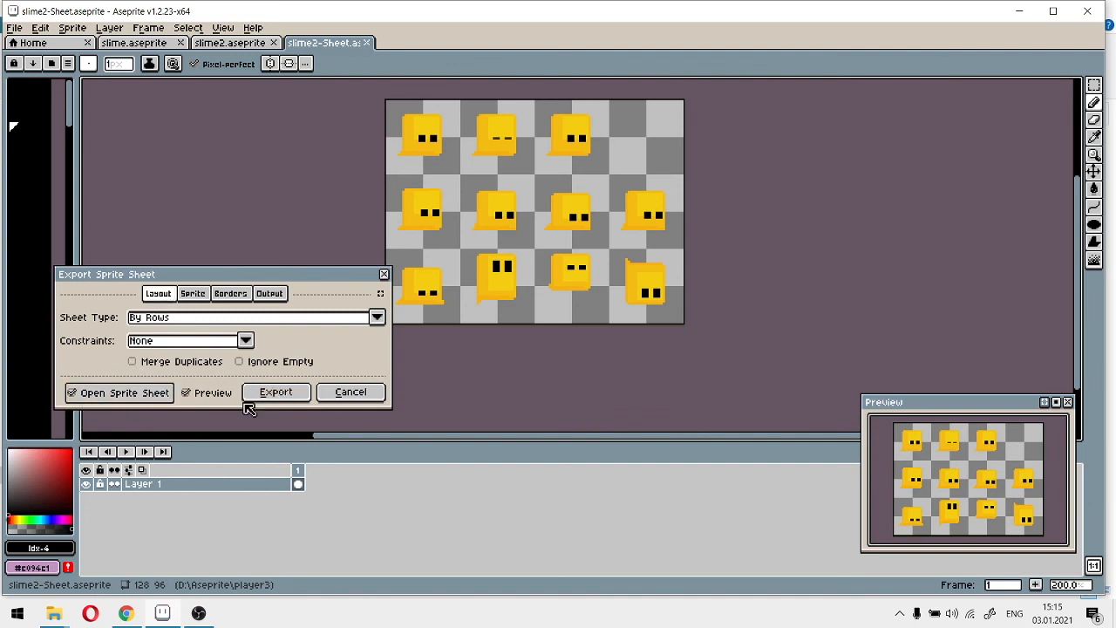
{"action": "left_click", "coordinate": [286, 391]}
{"action": "scroll", "coordinate": [498, 225], "scroll_direction": "up", "scroll_amount": 3}
{"action": "scroll", "coordinate": [499, 225], "scroll_direction": "down", "scroll_amount": 2}
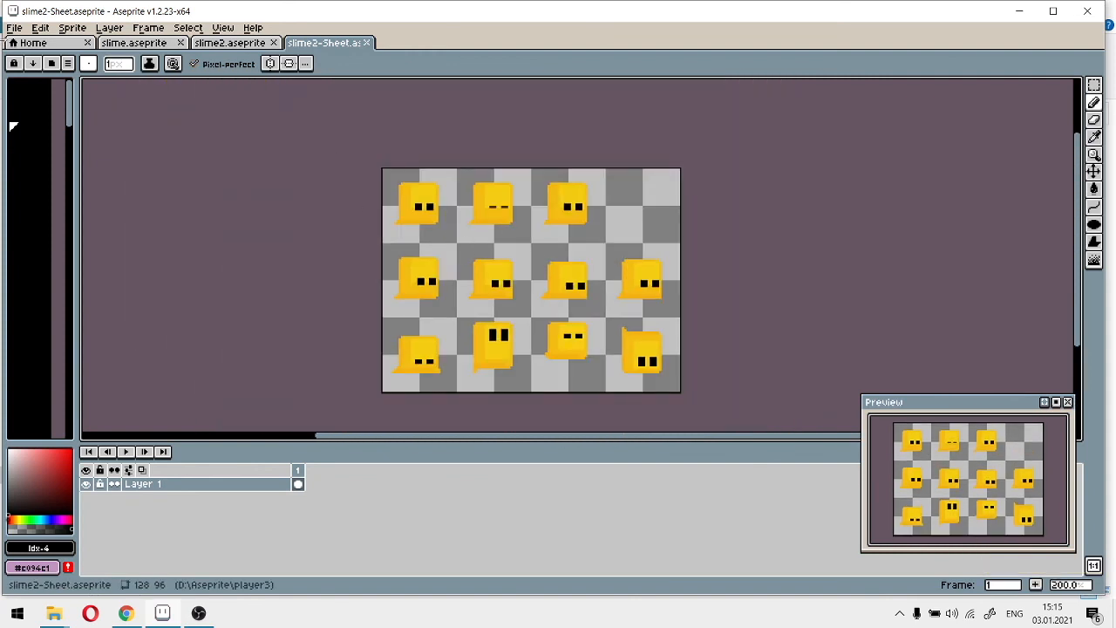
Save the sprite sheet as slime2-Sheet.png in the player3 folder using the png file type
{"action": "left_click", "coordinate": [13, 27]}
{"action": "left_click", "coordinate": [26, 102]}
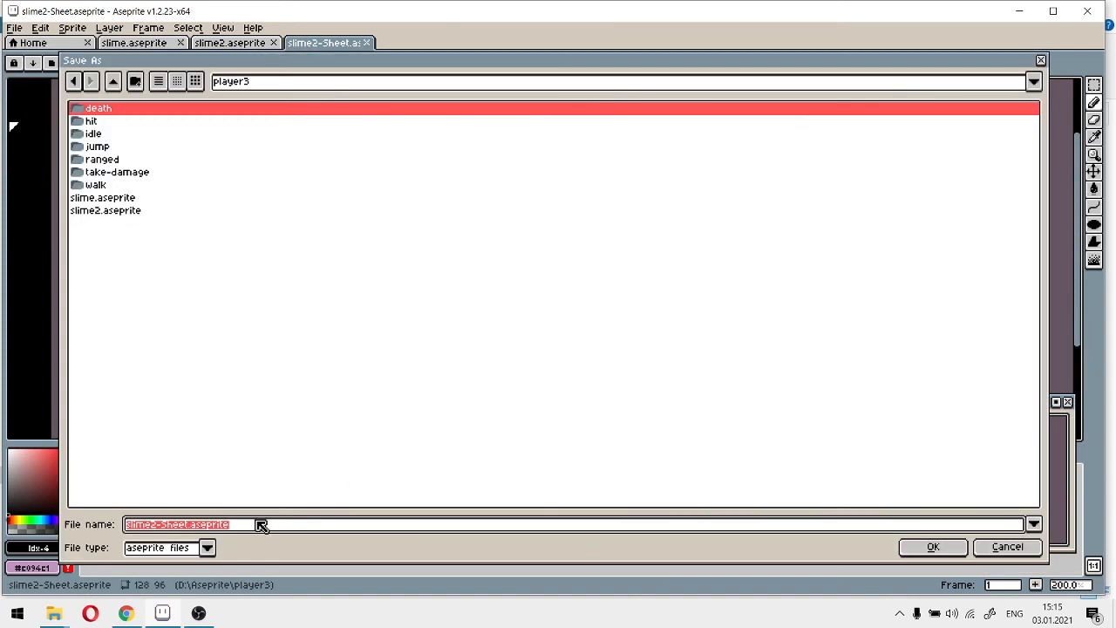
{"action": "left_click", "coordinate": [207, 546]}
{"action": "left_click", "coordinate": [160, 492]}
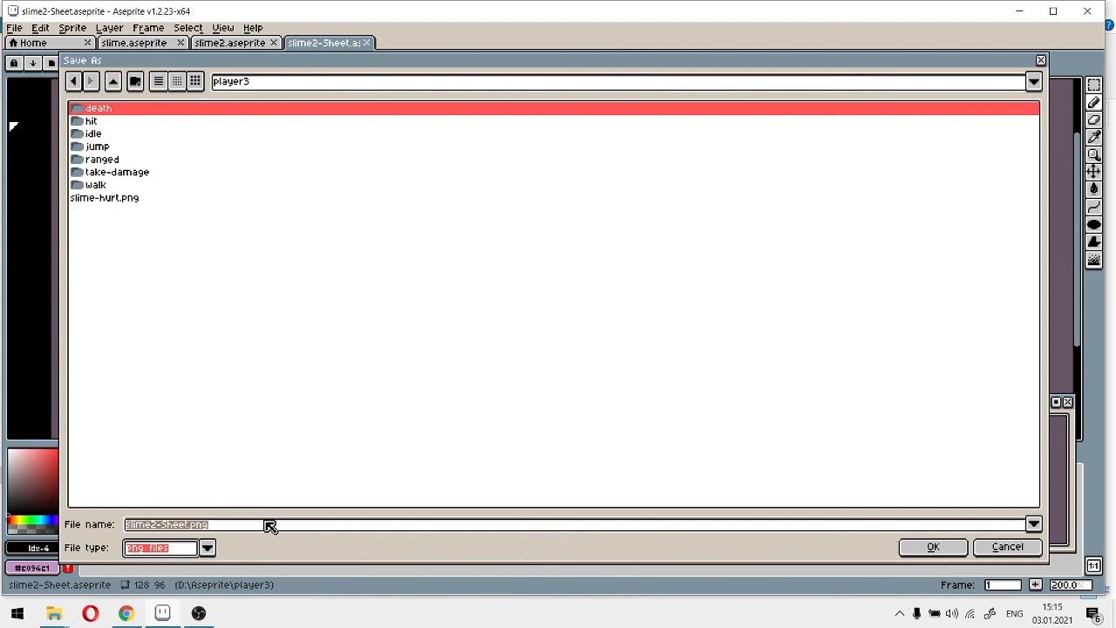
{"action": "left_click", "coordinate": [932, 547]}
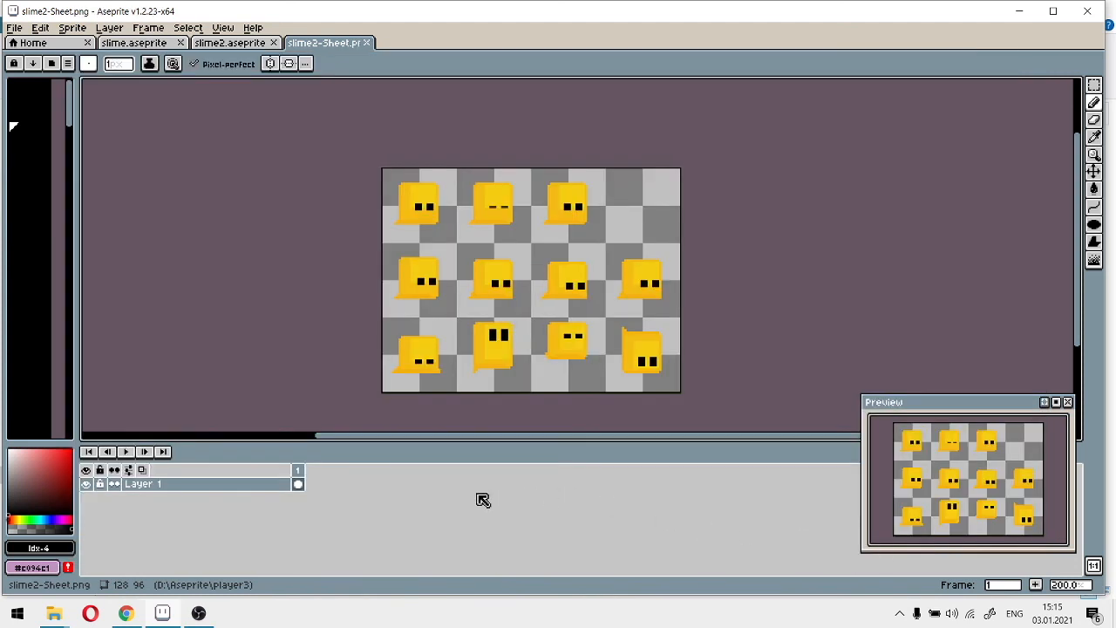
Switch to File Explorer, open slime2-Sheet.png from the player3 folder in Aseprite and examine the sheet
{"action": "left_click", "coordinate": [61, 613]}
{"action": "left_click", "coordinate": [131, 555]}
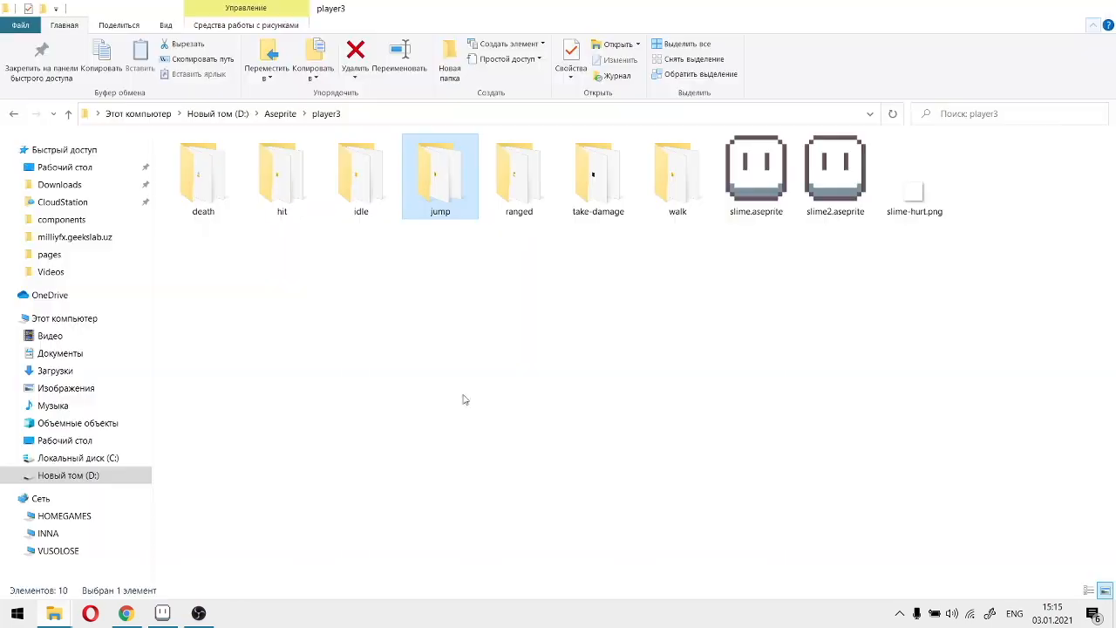
{"action": "double_click", "coordinate": [924, 179]}
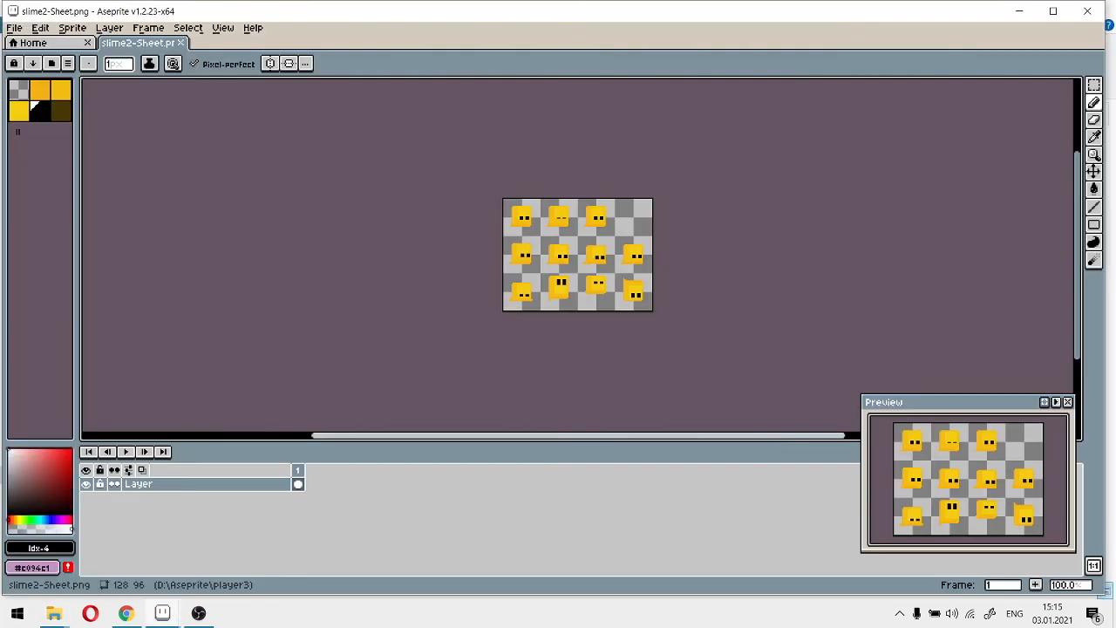
{"action": "scroll", "coordinate": [459, 257], "scroll_direction": "up", "scroll_amount": 4}
{"action": "scroll", "coordinate": [458, 257], "scroll_direction": "down", "scroll_amount": 5}
Return to the player3 folder in File Explorer, view slime2-Sheet.png in the Photos app (Фотографии) and close it
{"action": "left_click", "coordinate": [50, 619]}
{"action": "left_click", "coordinate": [77, 549]}
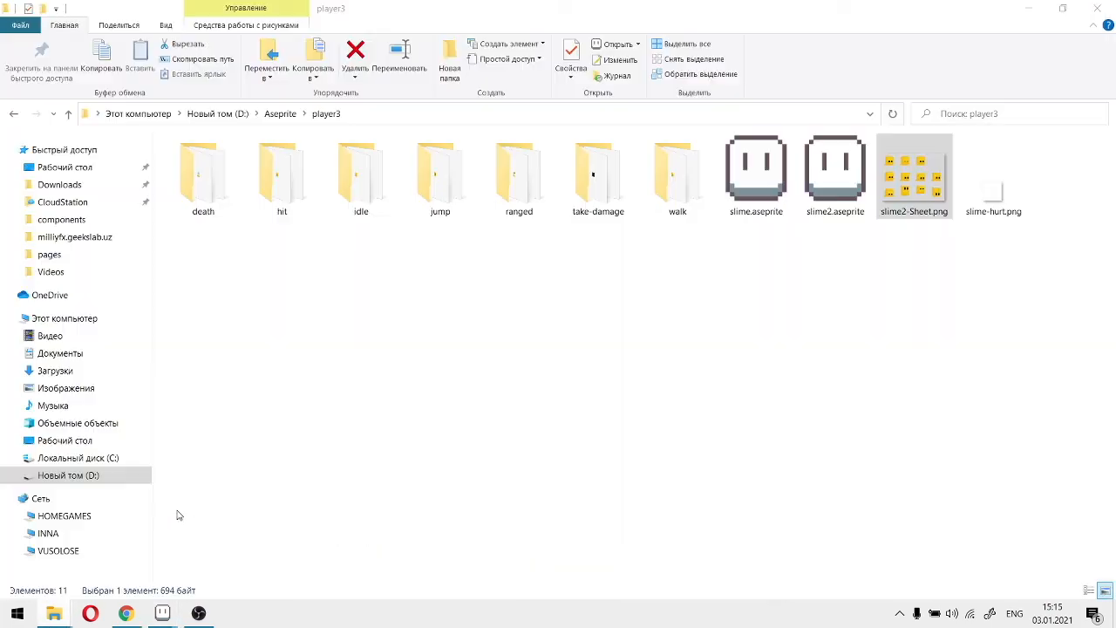
{"action": "right_click", "coordinate": [922, 176]}
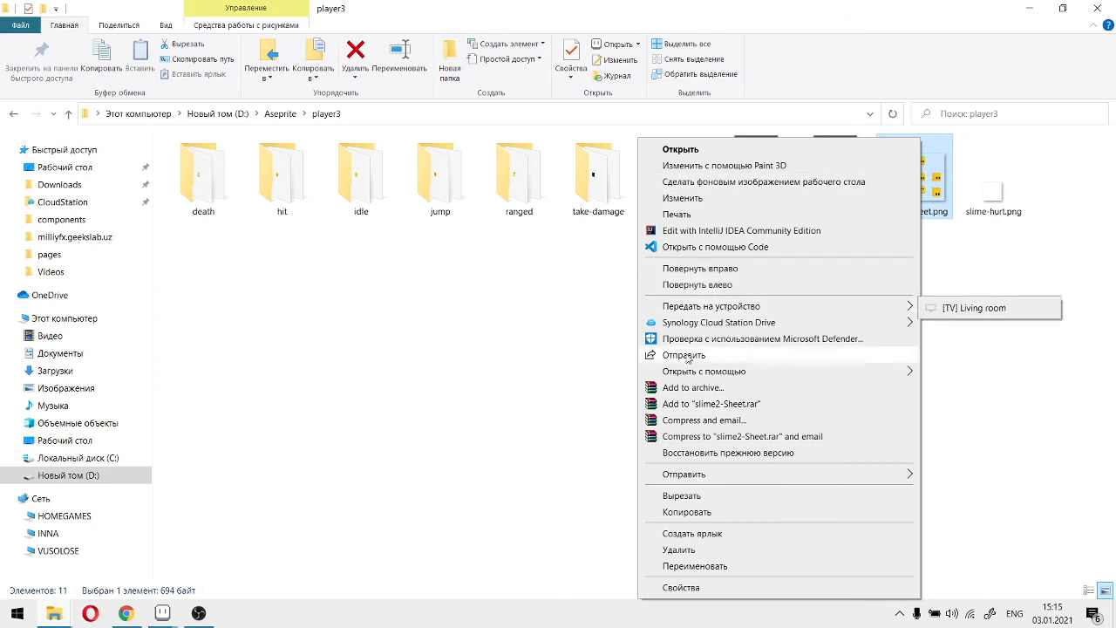
{"action": "mouse_move", "coordinate": [701, 371]}
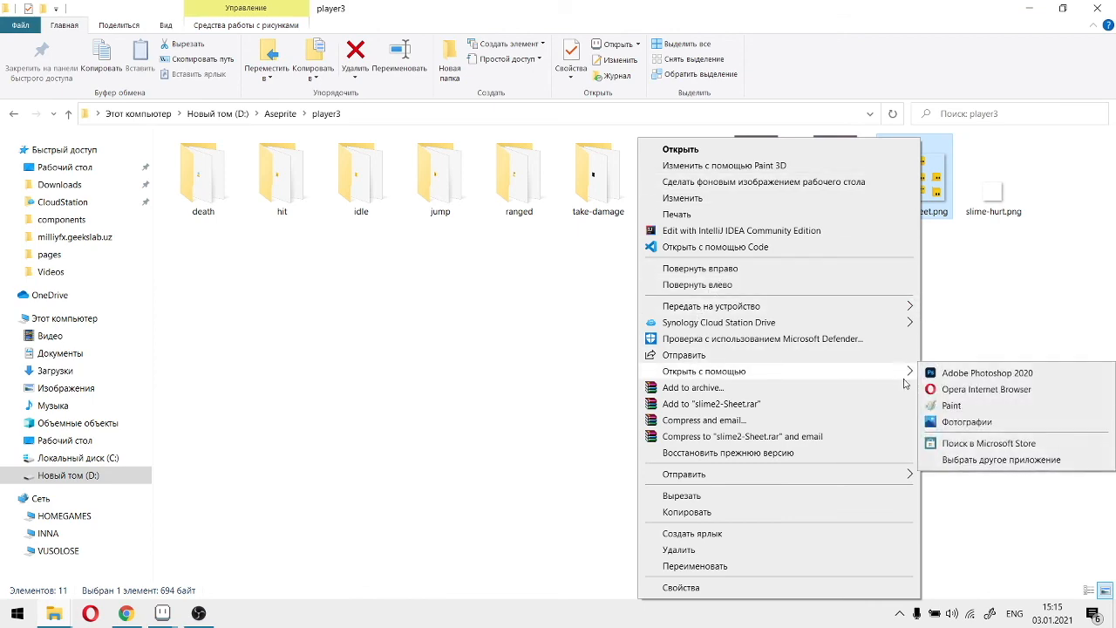
{"action": "left_click", "coordinate": [954, 423]}
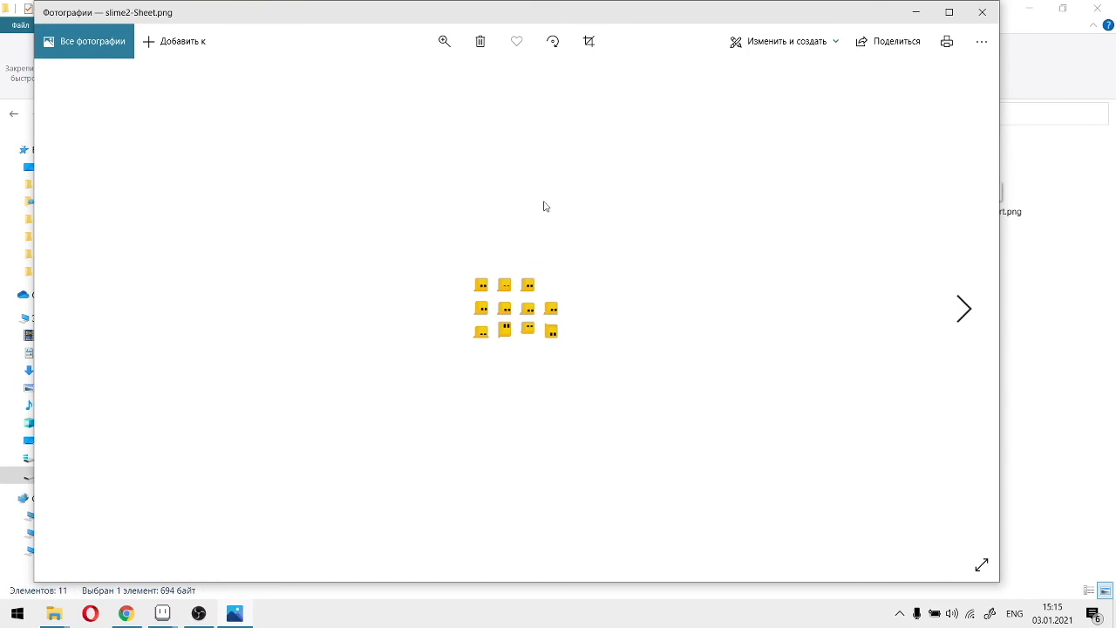
{"action": "left_click", "coordinate": [982, 12]}
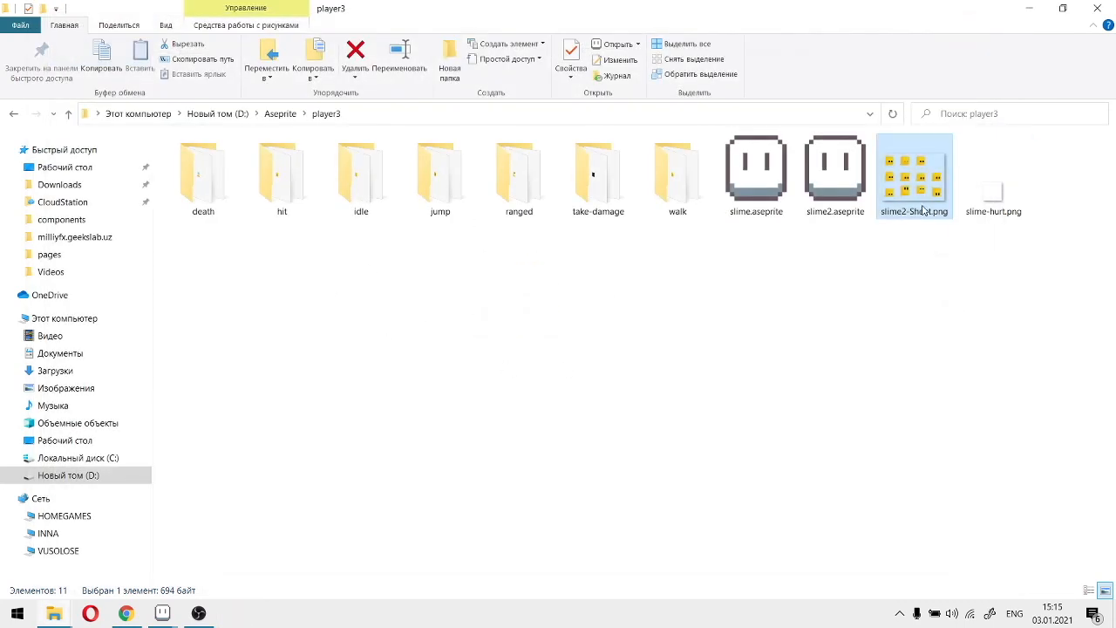